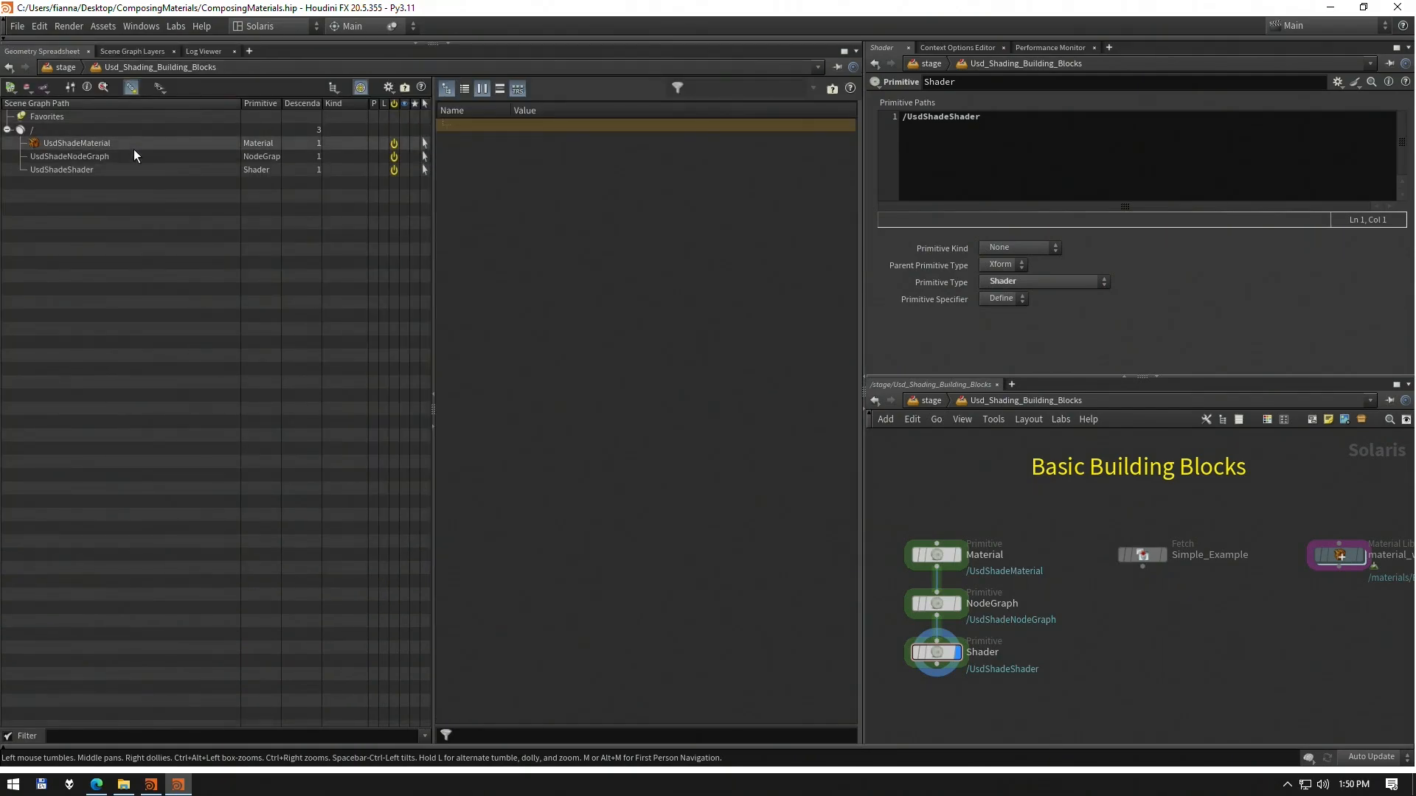
# Inspect the attributes of the UsdShadeMaterial primitive, with the Name column widened, and the UsdShadeShader primitive's info:implementationSource
pyautogui.click(135, 148)
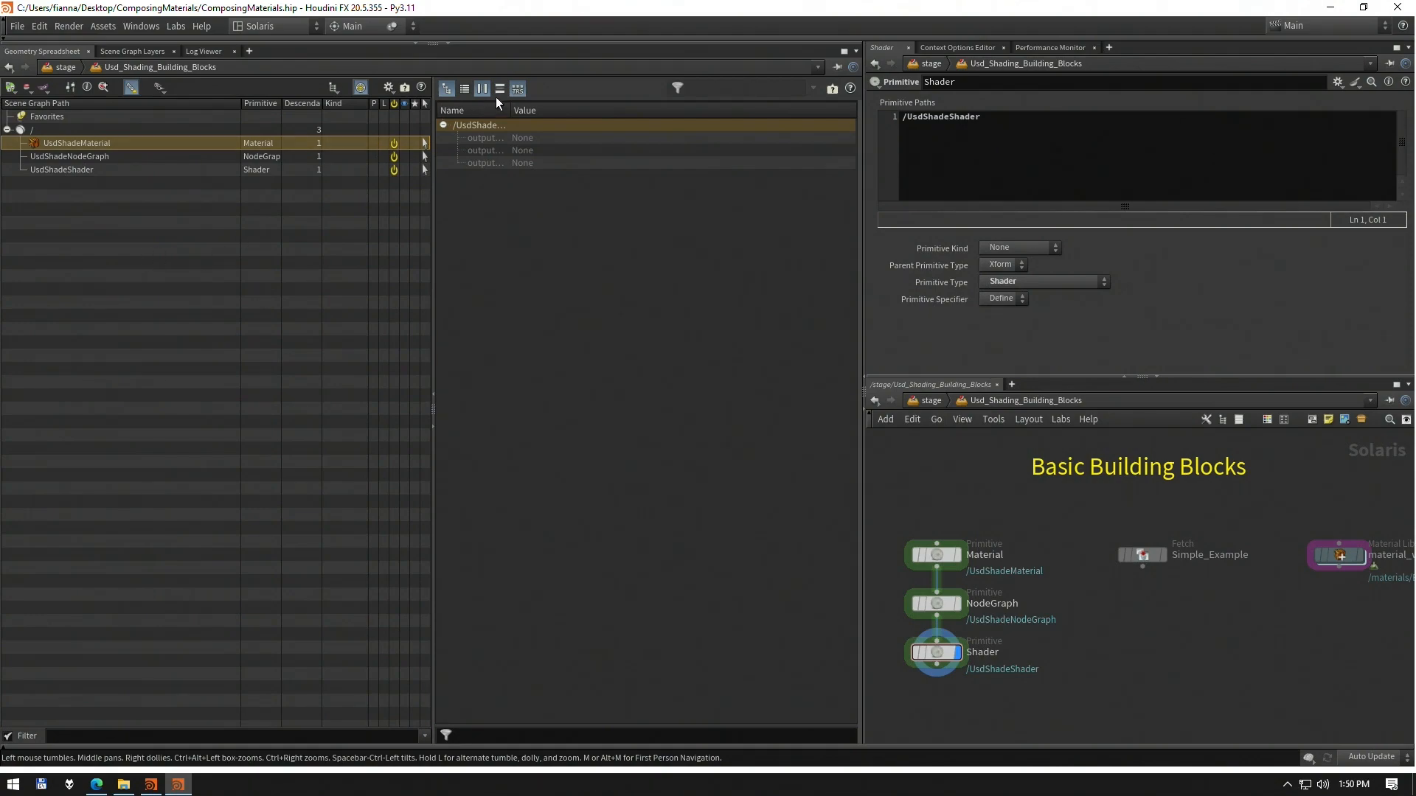
pyautogui.moveTo(510, 108); pyautogui.dragTo(638, 107)
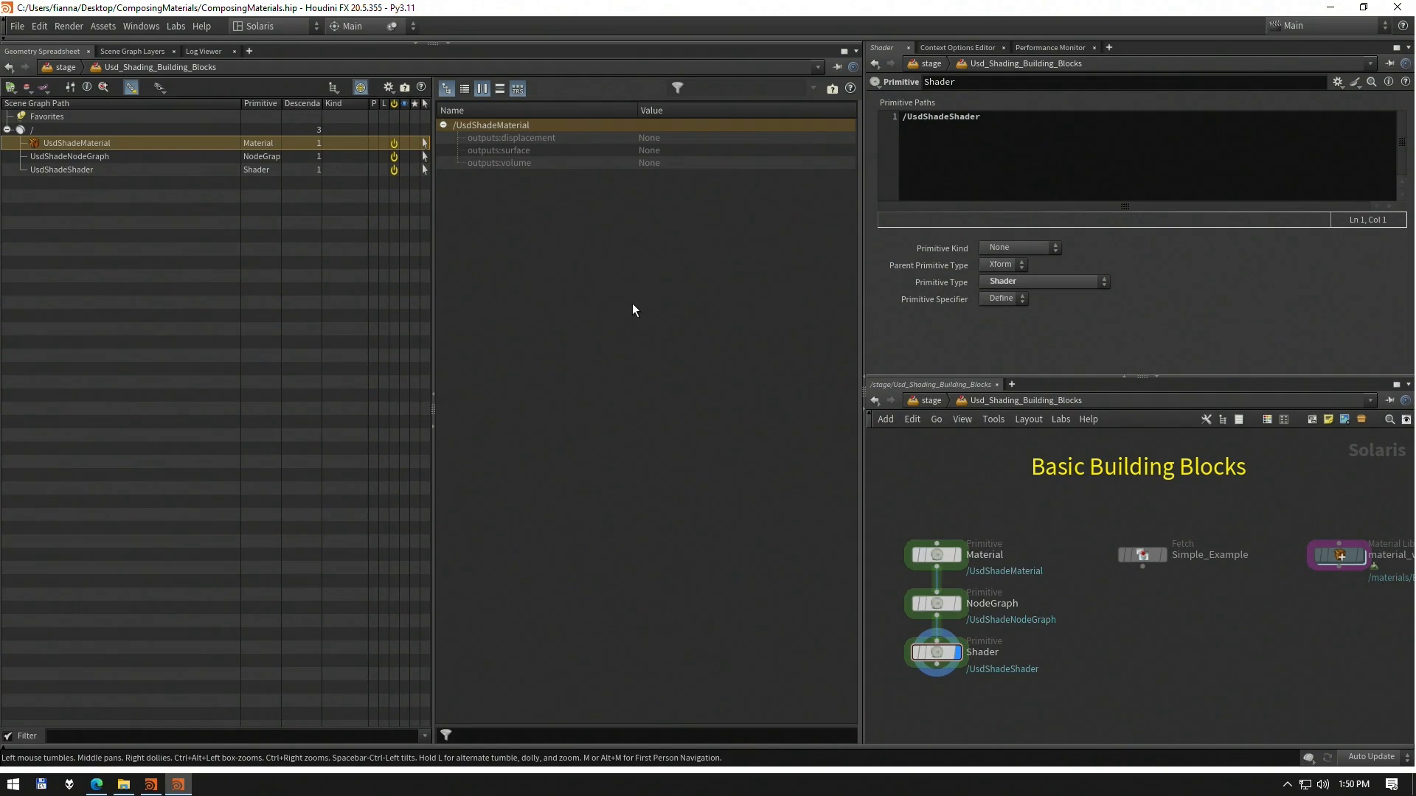
pyautogui.click(99, 170)
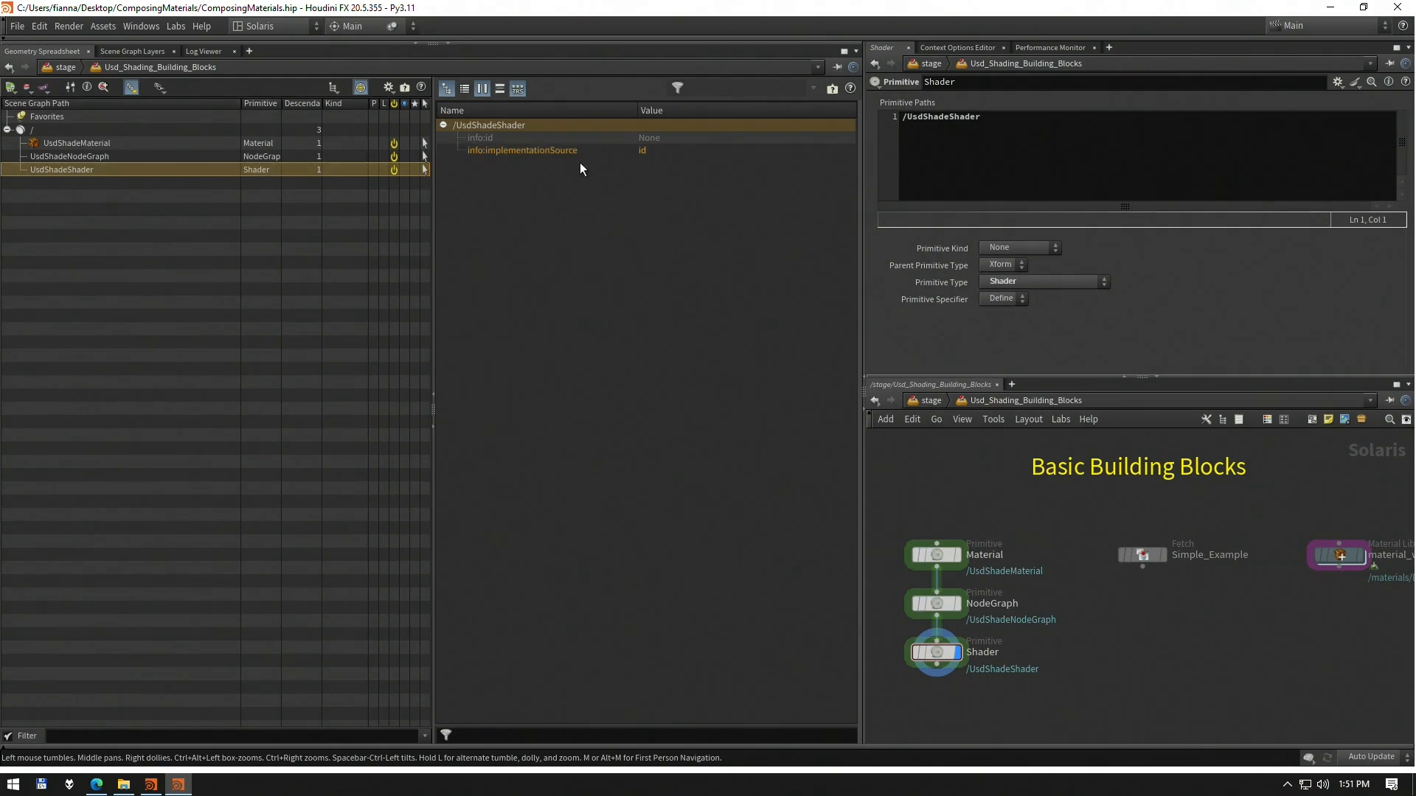
pyautogui.click(643, 150)
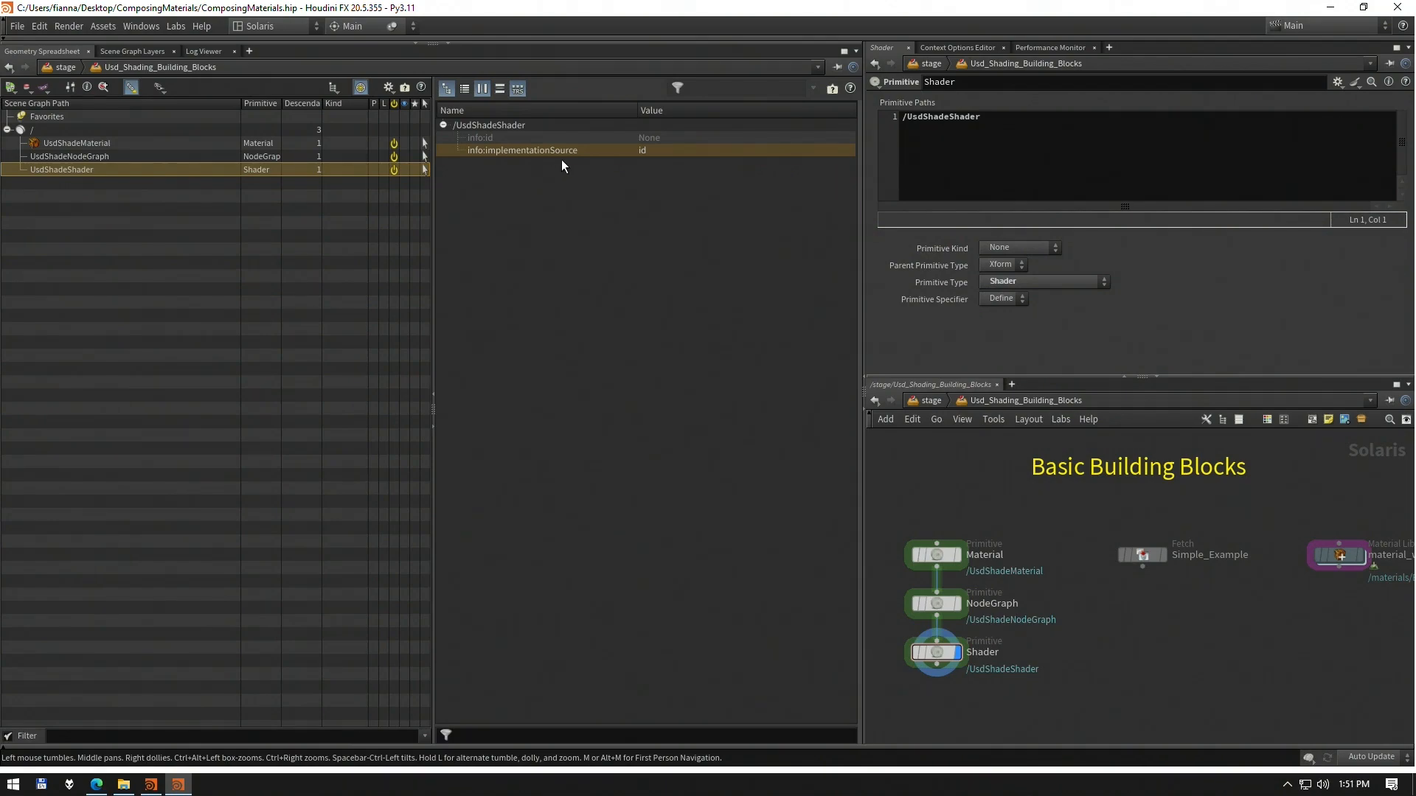
# Display the material_with_multiple_targets node and inspect the info:sourceCode attribute of its vexbuilder1_surface shader
pyautogui.click(1362, 558)
pyautogui.click(1320, 556)
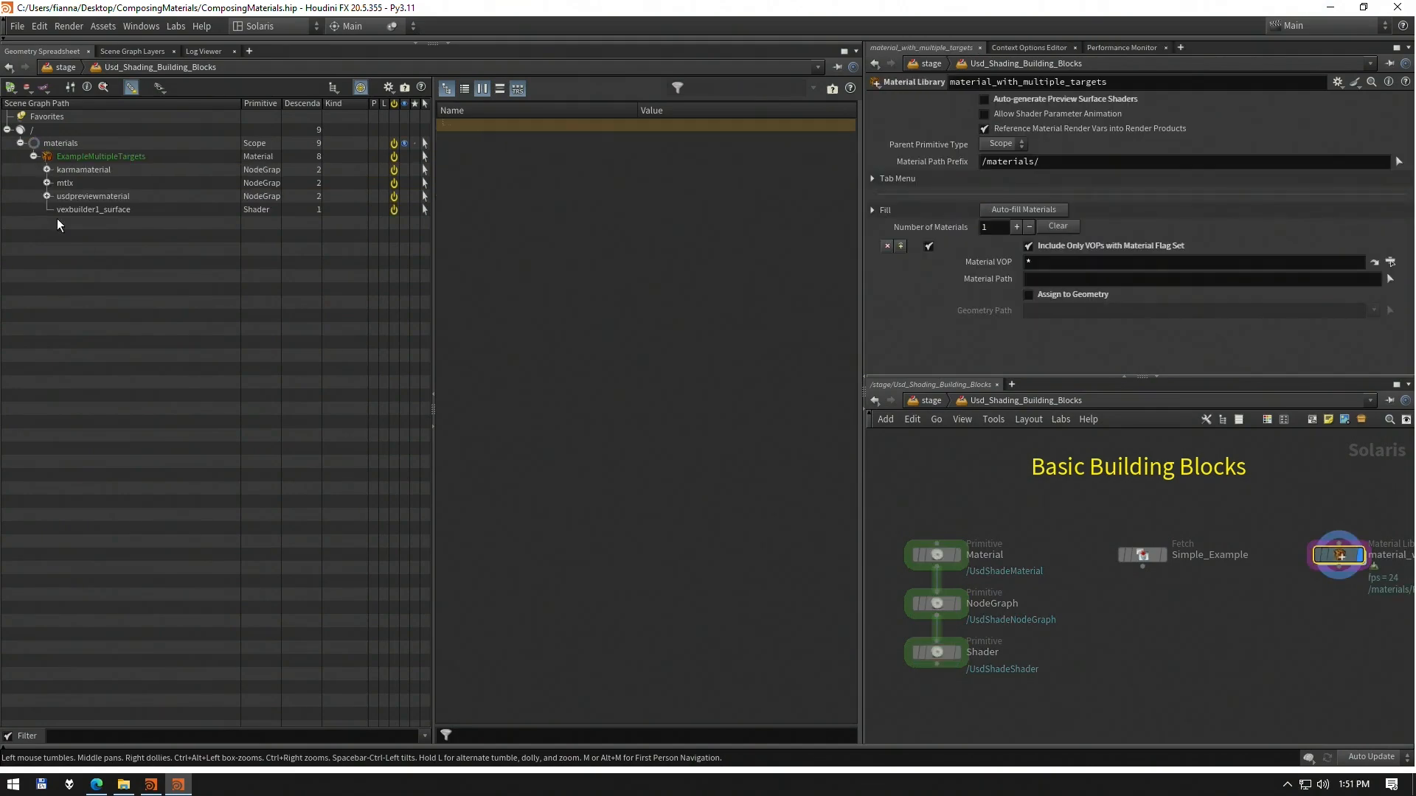
pyautogui.click(65, 209)
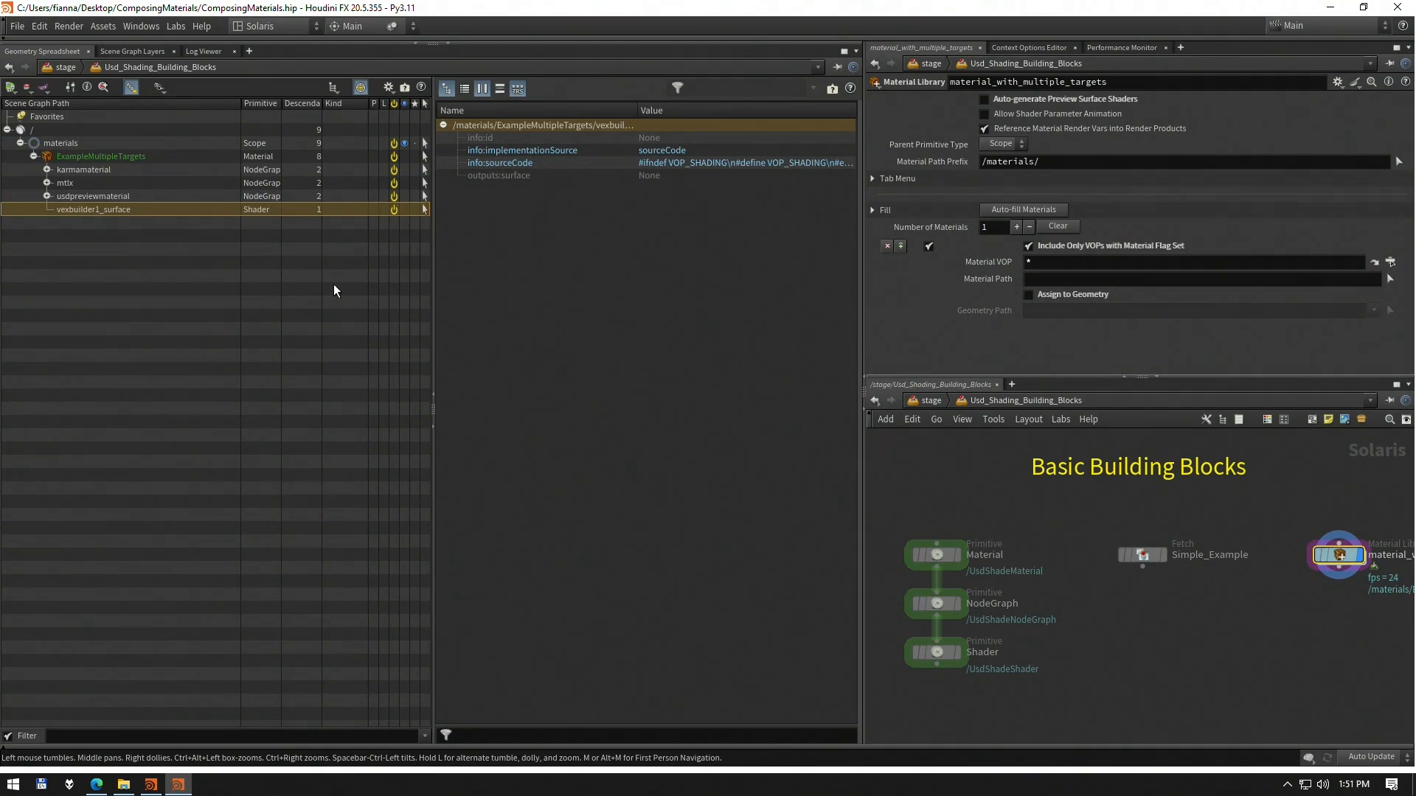
pyautogui.click(696, 163)
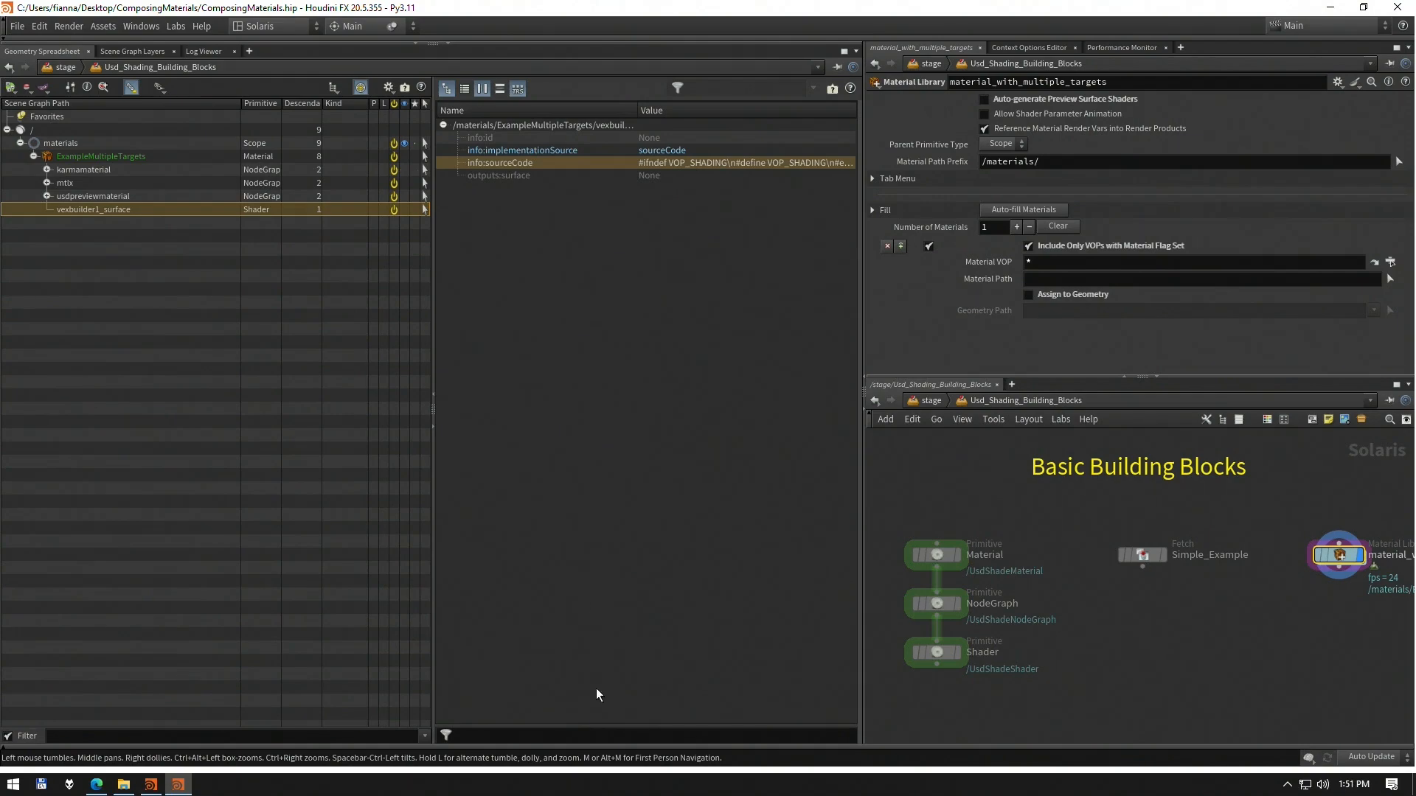
# Show and enlarge the attribute details view, and read the full values of info:sourceCode and info:implementationSource
pyautogui.click(499, 88)
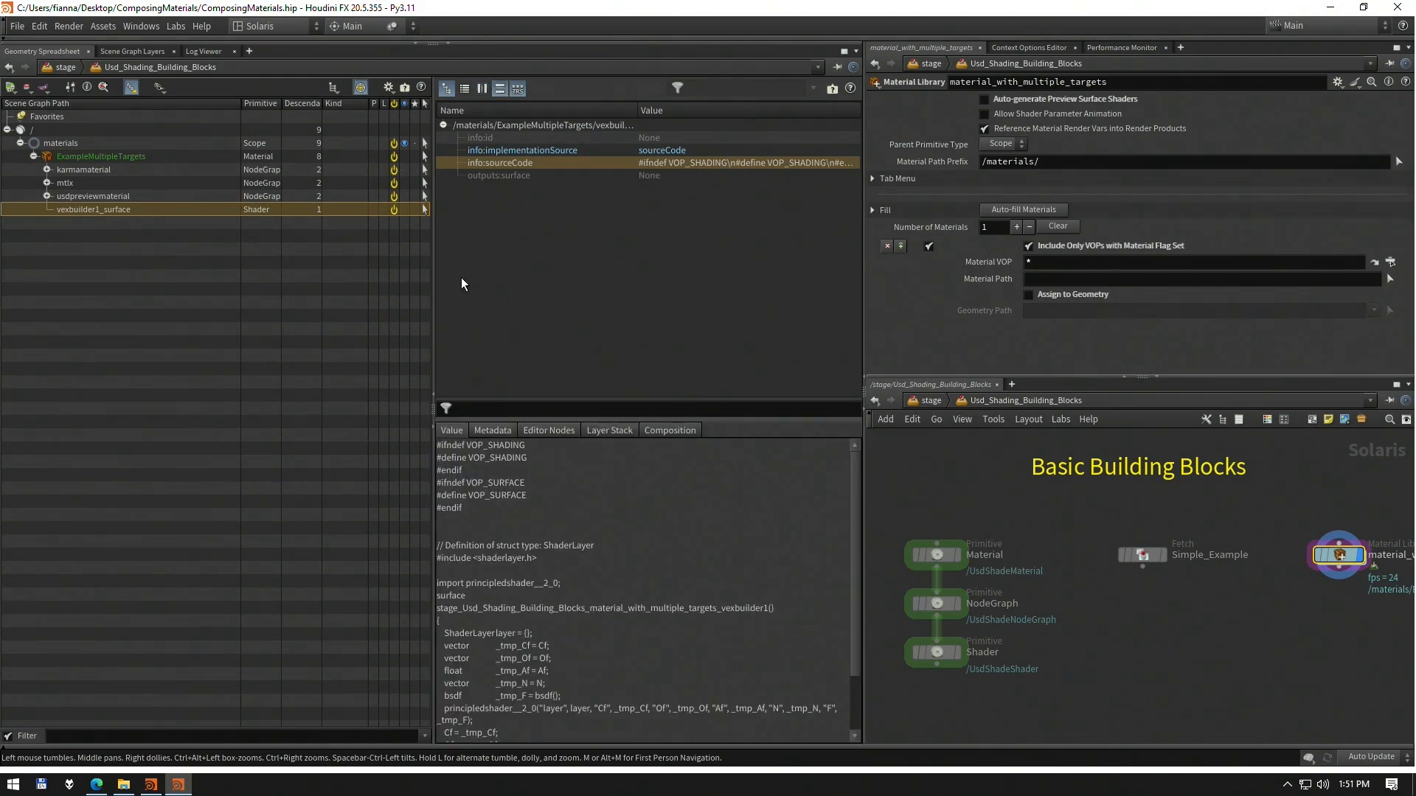
pyautogui.moveTo(433, 531); pyautogui.dragTo(396, 531)
pyautogui.click(570, 430)
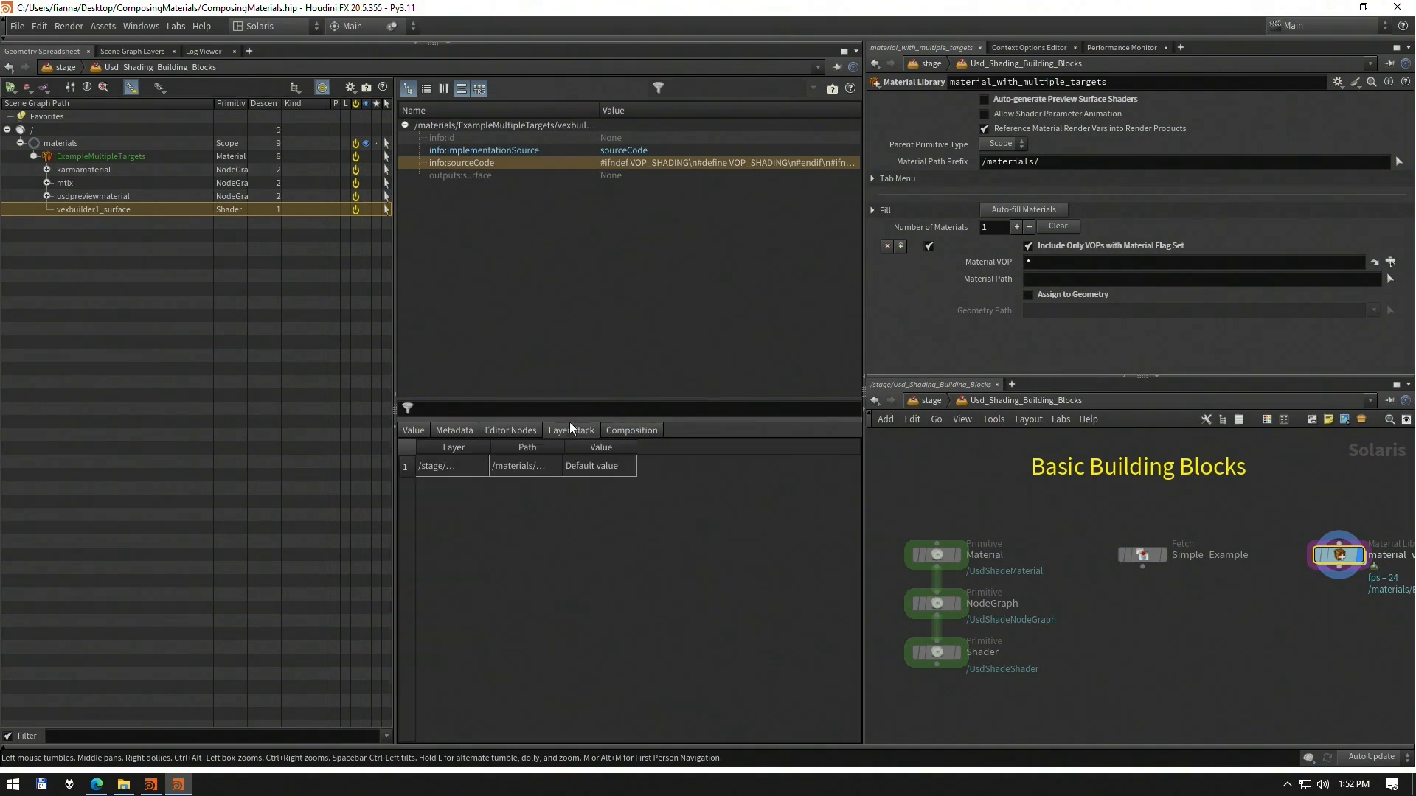
pyautogui.click(414, 430)
pyautogui.moveTo(485, 418); pyautogui.dragTo(485, 334)
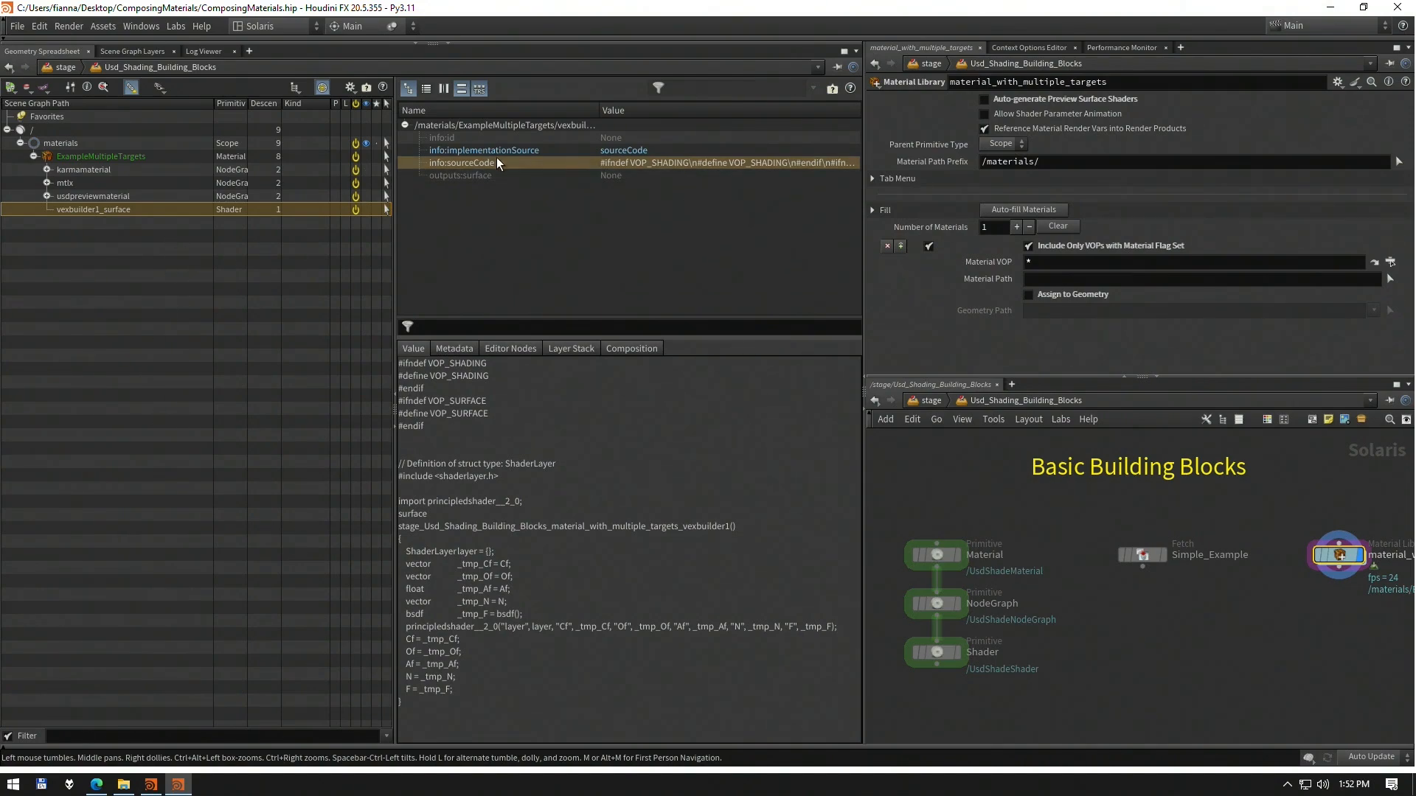
pyautogui.click(528, 150)
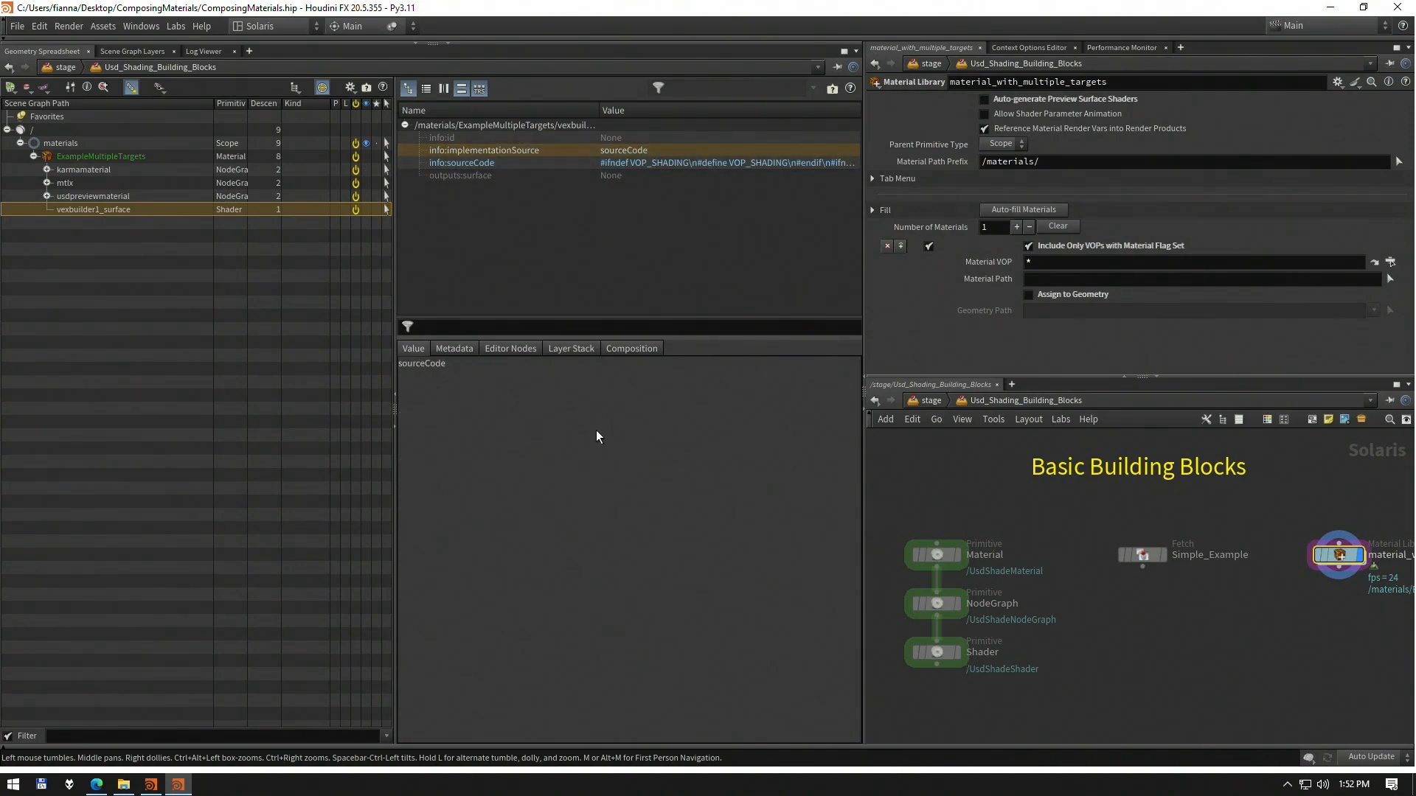
# Inspect the info:id value of the mtlxstandard_surface shader inside the mtlx node graph, then collapse the node graph again
pyautogui.click(46, 182)
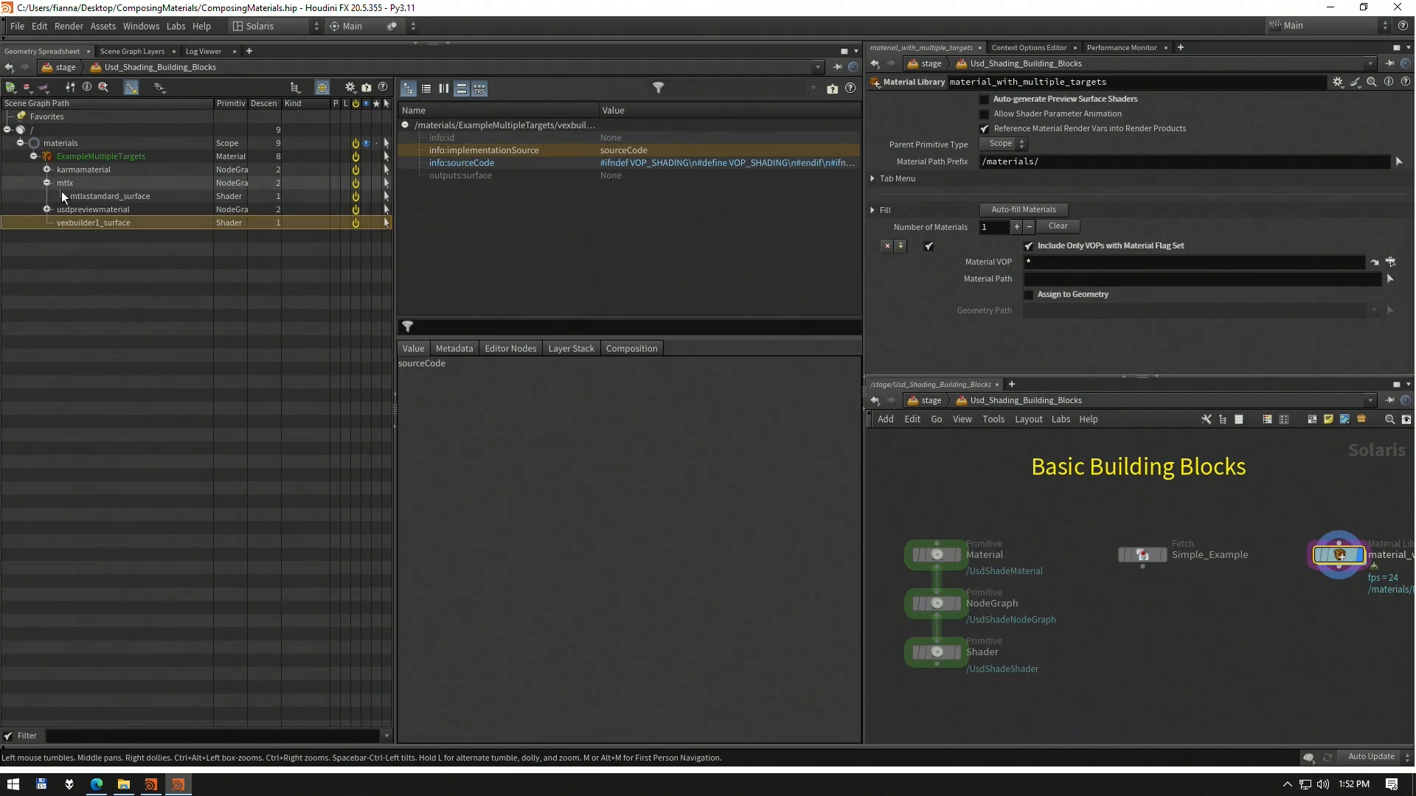
pyautogui.click(135, 197)
pyautogui.click(640, 138)
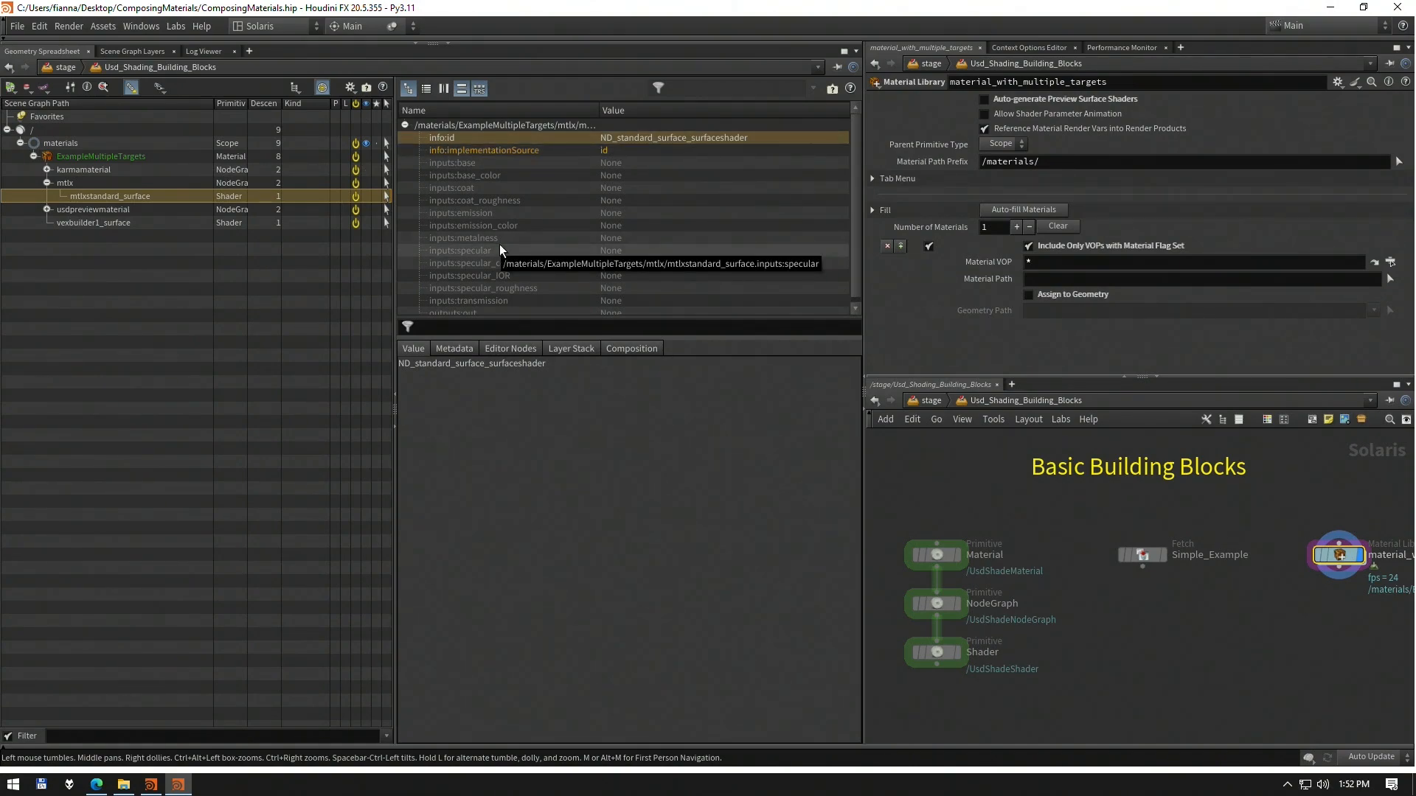
pyautogui.click(46, 183)
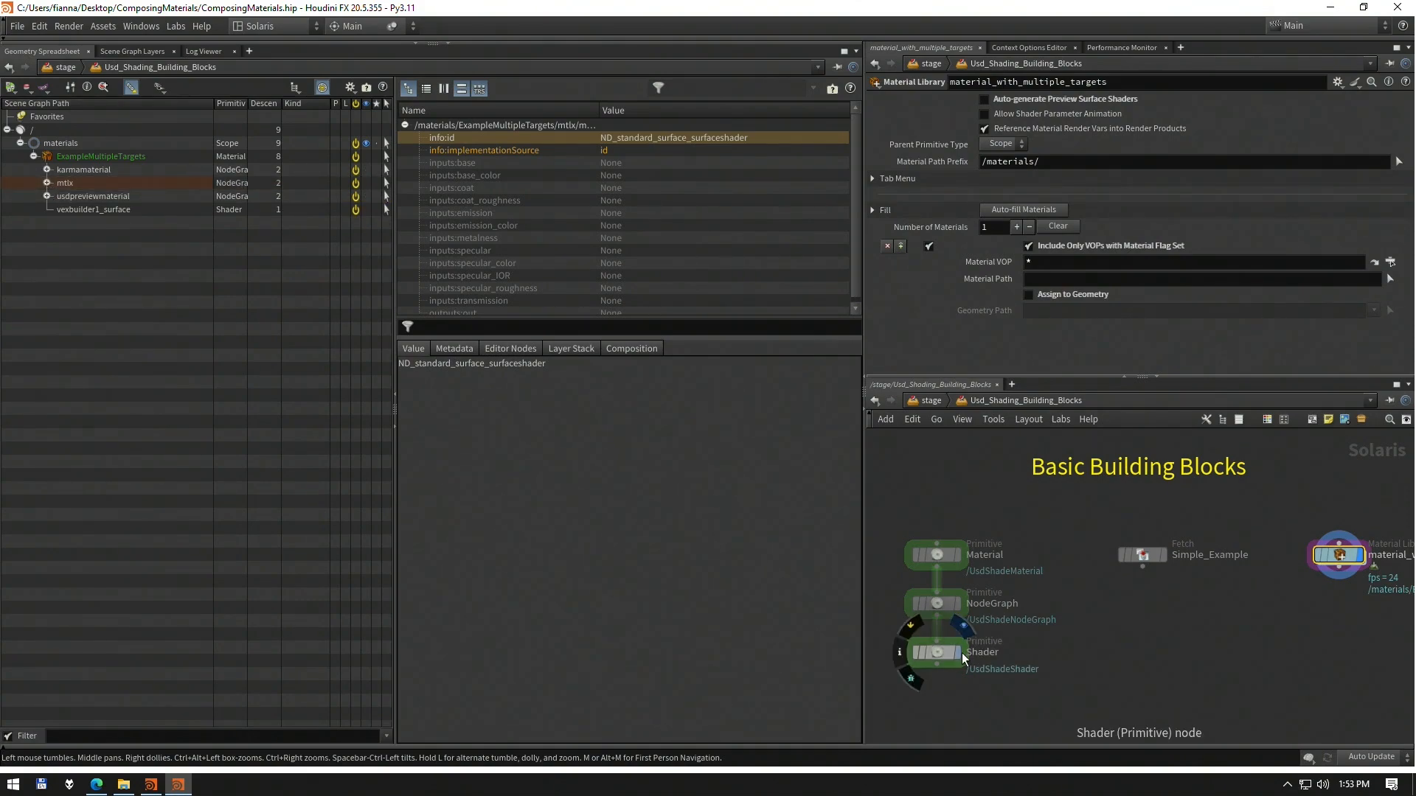
# Display the Shader node's stage and inspect the UsdShadeNodeGraph primitive, with the Primitive Type column fully readable
pyautogui.click(938, 653)
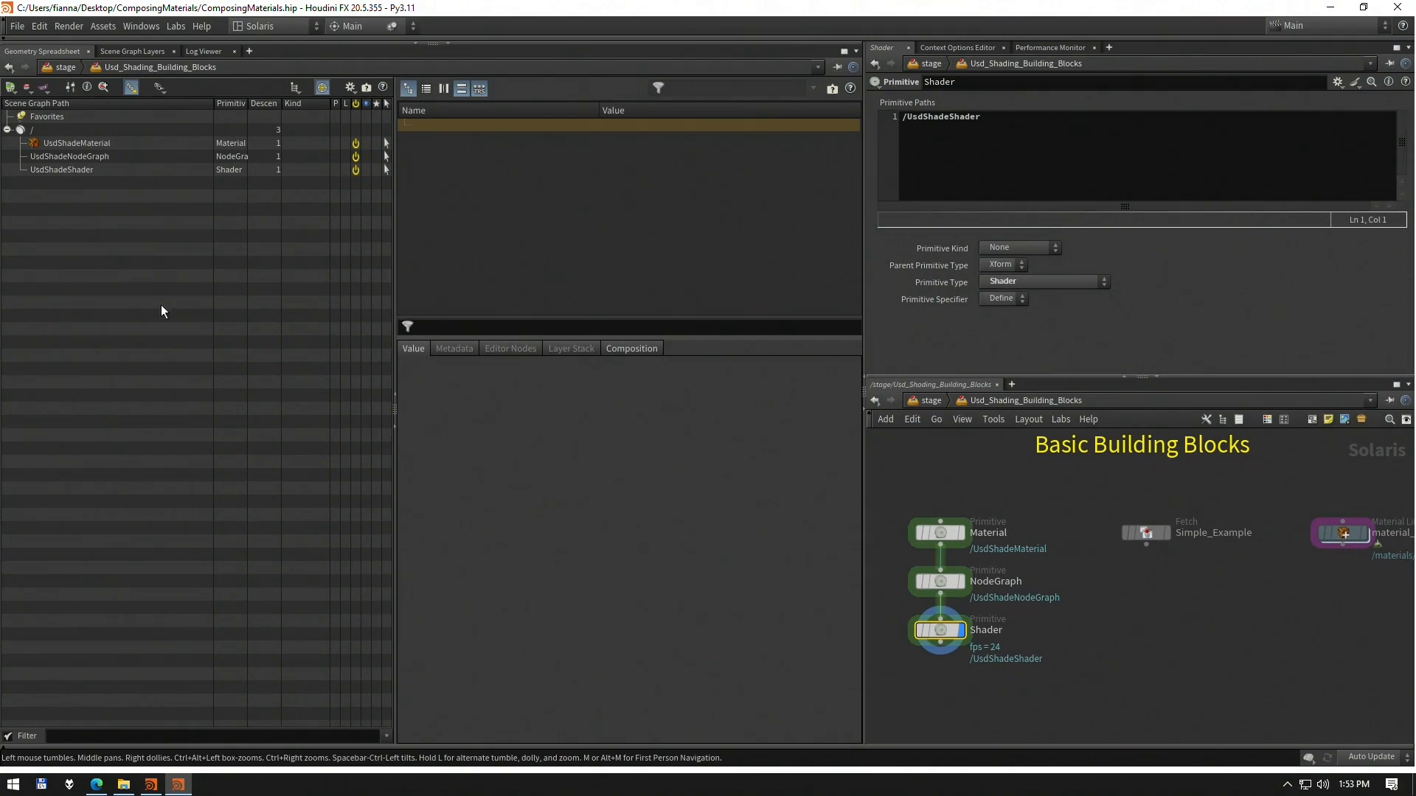
pyautogui.click(122, 157)
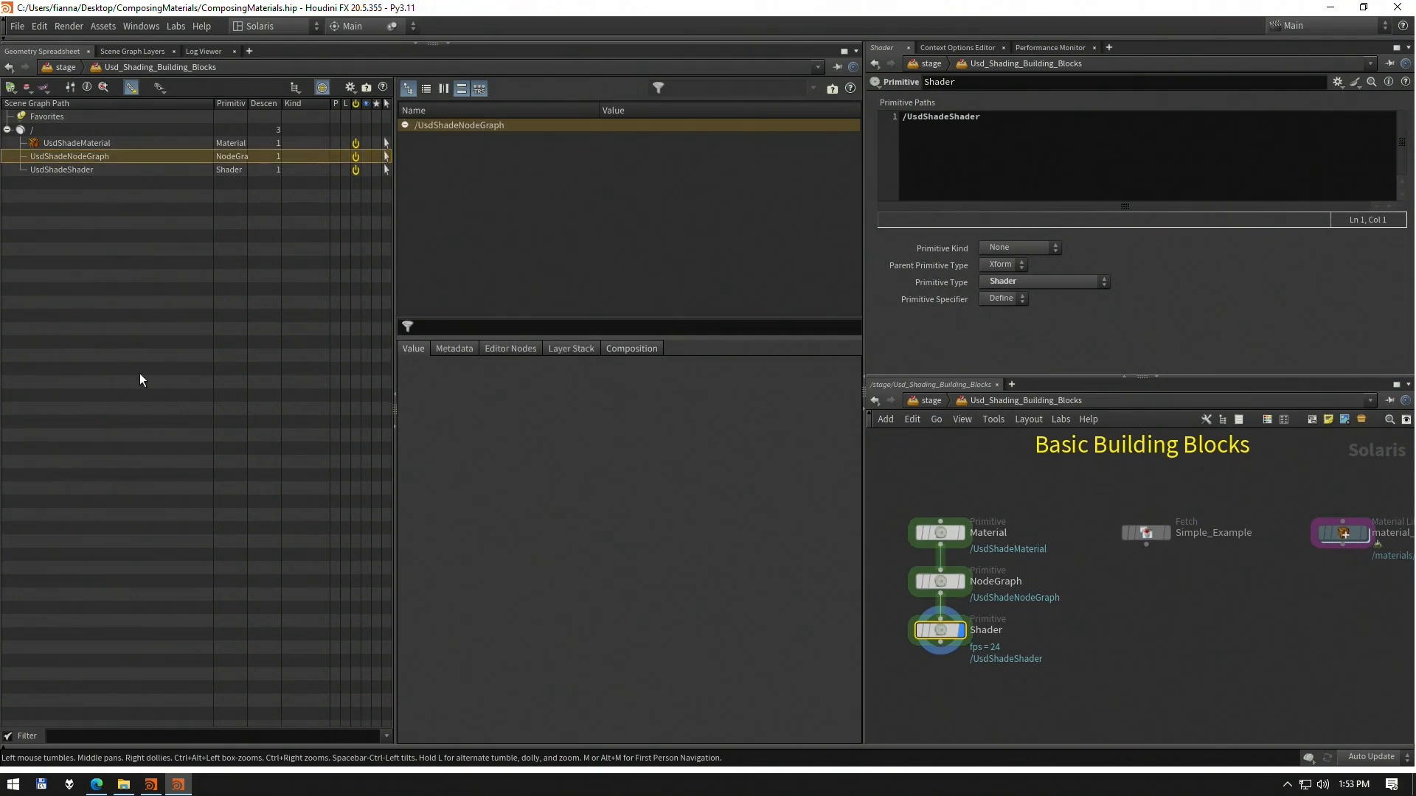
pyautogui.moveTo(213, 104)
pyautogui.mouseDown()
pyautogui.moveTo(164, 104)
pyautogui.moveTo(238, 103)
pyautogui.mouseUp()
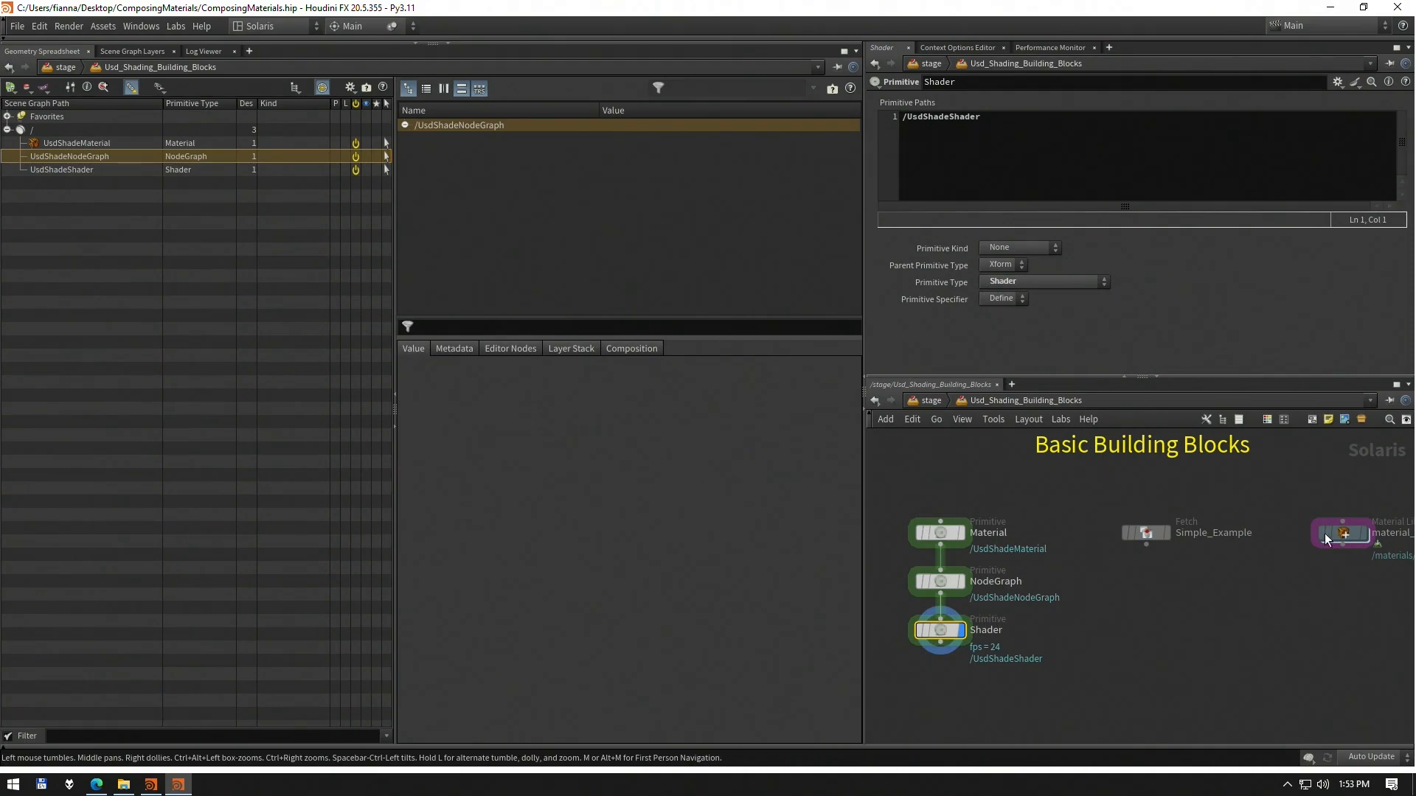
# Display material_with_multiple_targets and expand its karmamaterial, mtlx and usdpreviewmaterial node graphs to reveal their shaders
pyautogui.click(1353, 534)
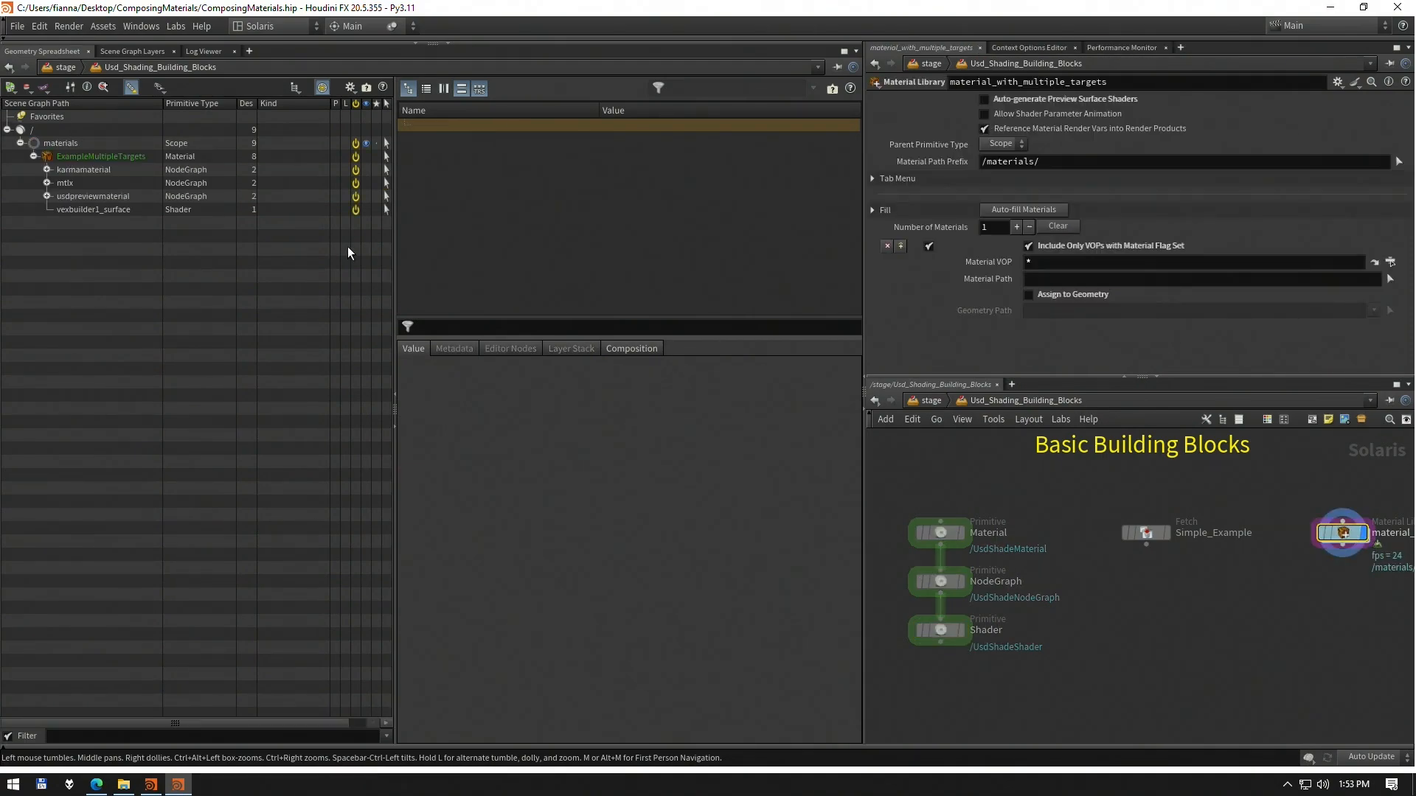
pyautogui.click(48, 169)
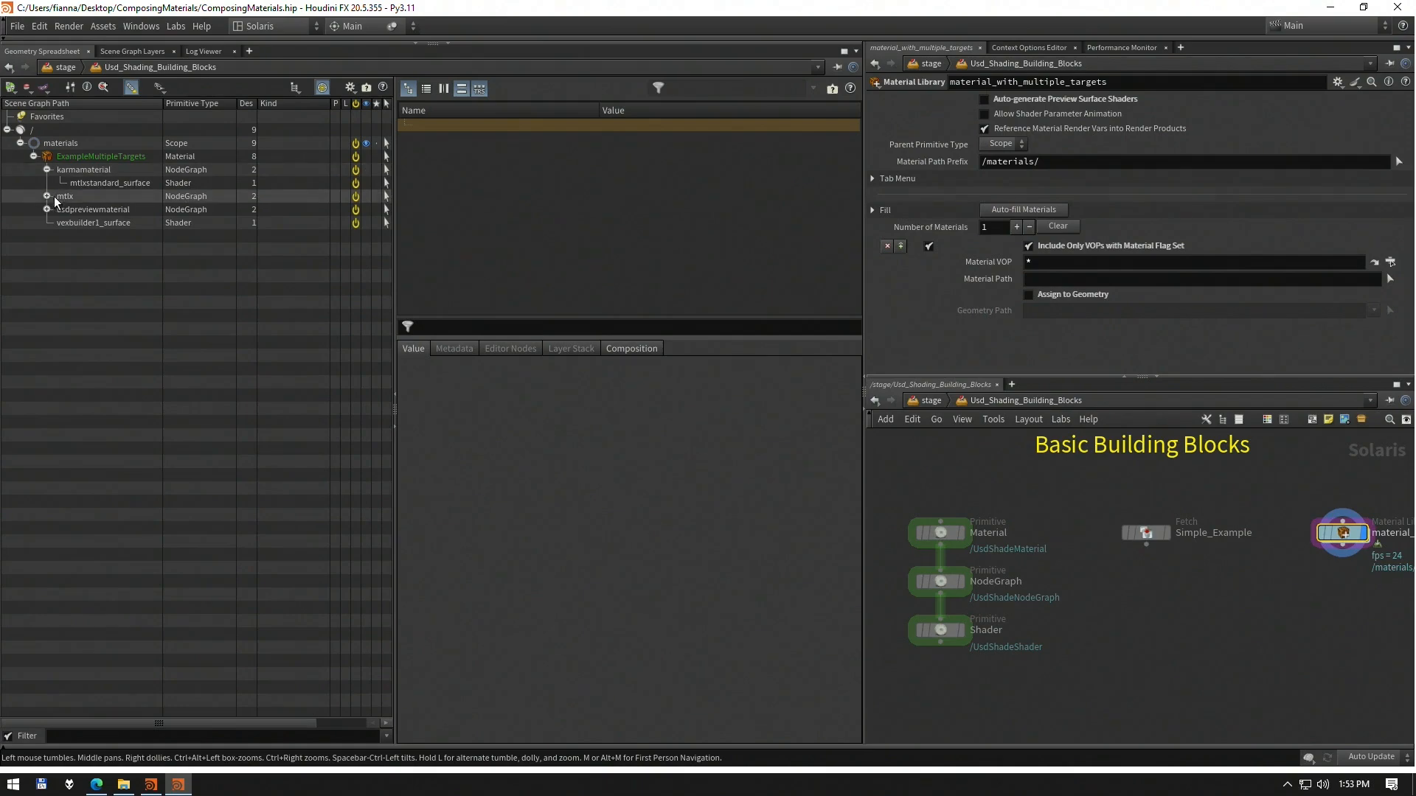
pyautogui.click(46, 196)
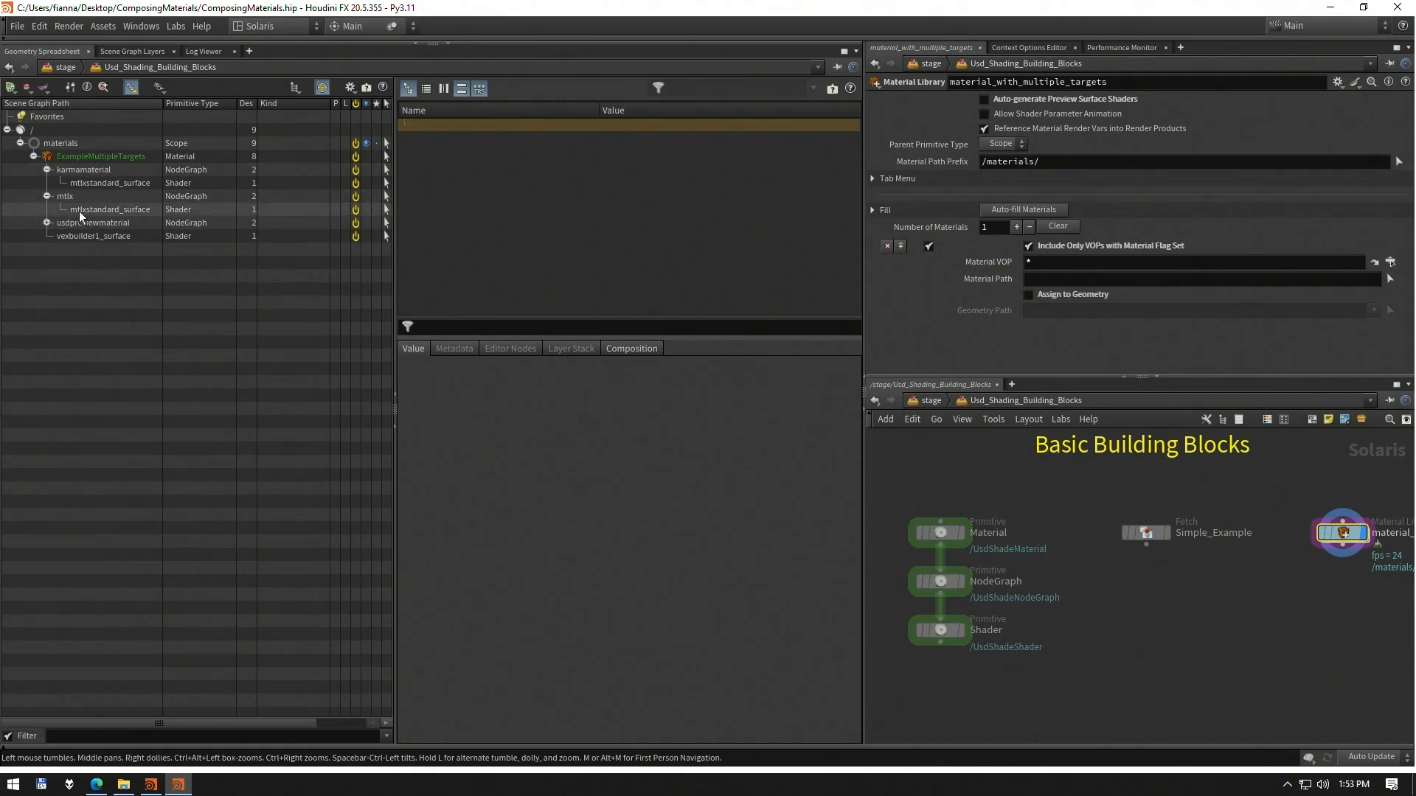
pyautogui.click(46, 222)
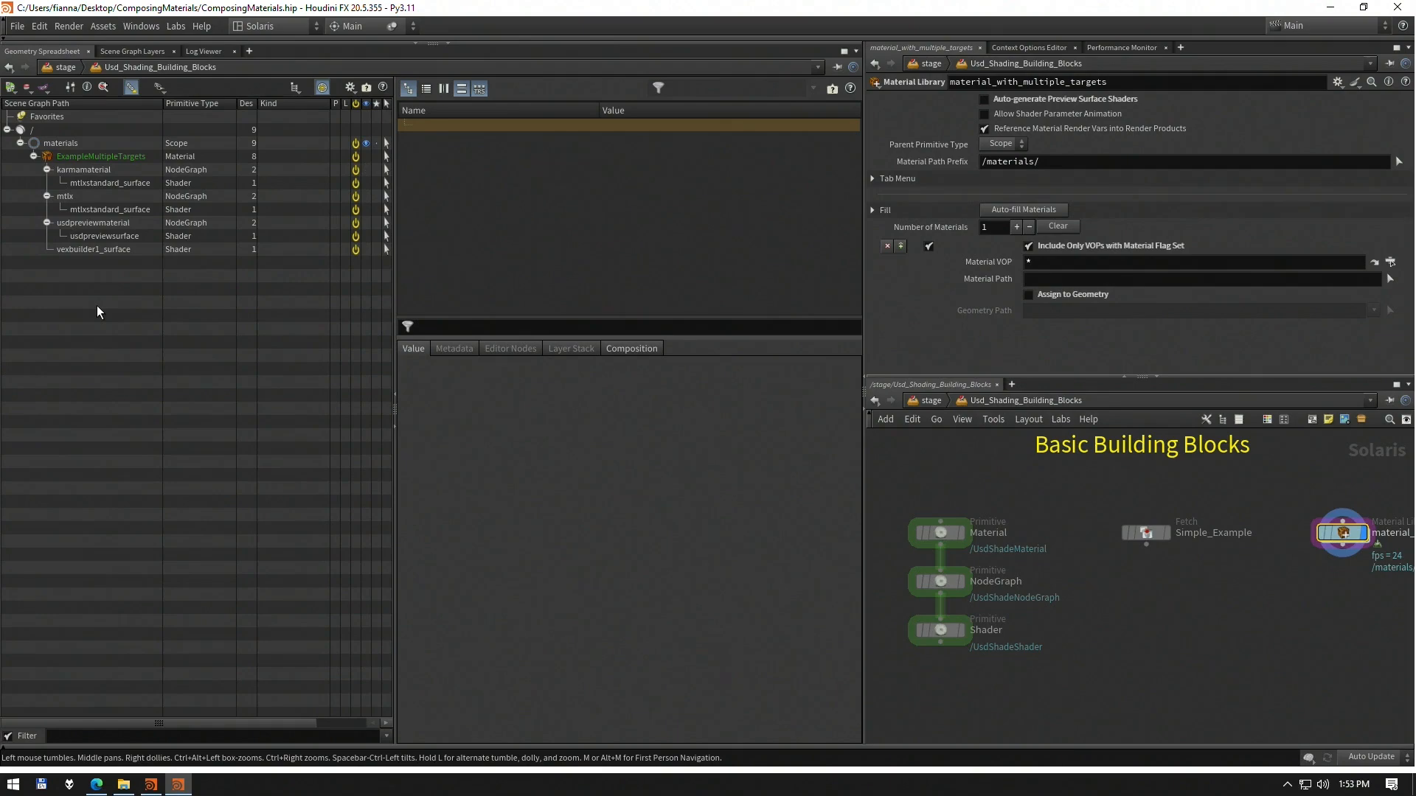
# Inspect the surface, mtlx:surface and vex:surface outputs of the ExampleMultipleTargets material
pyautogui.click(104, 154)
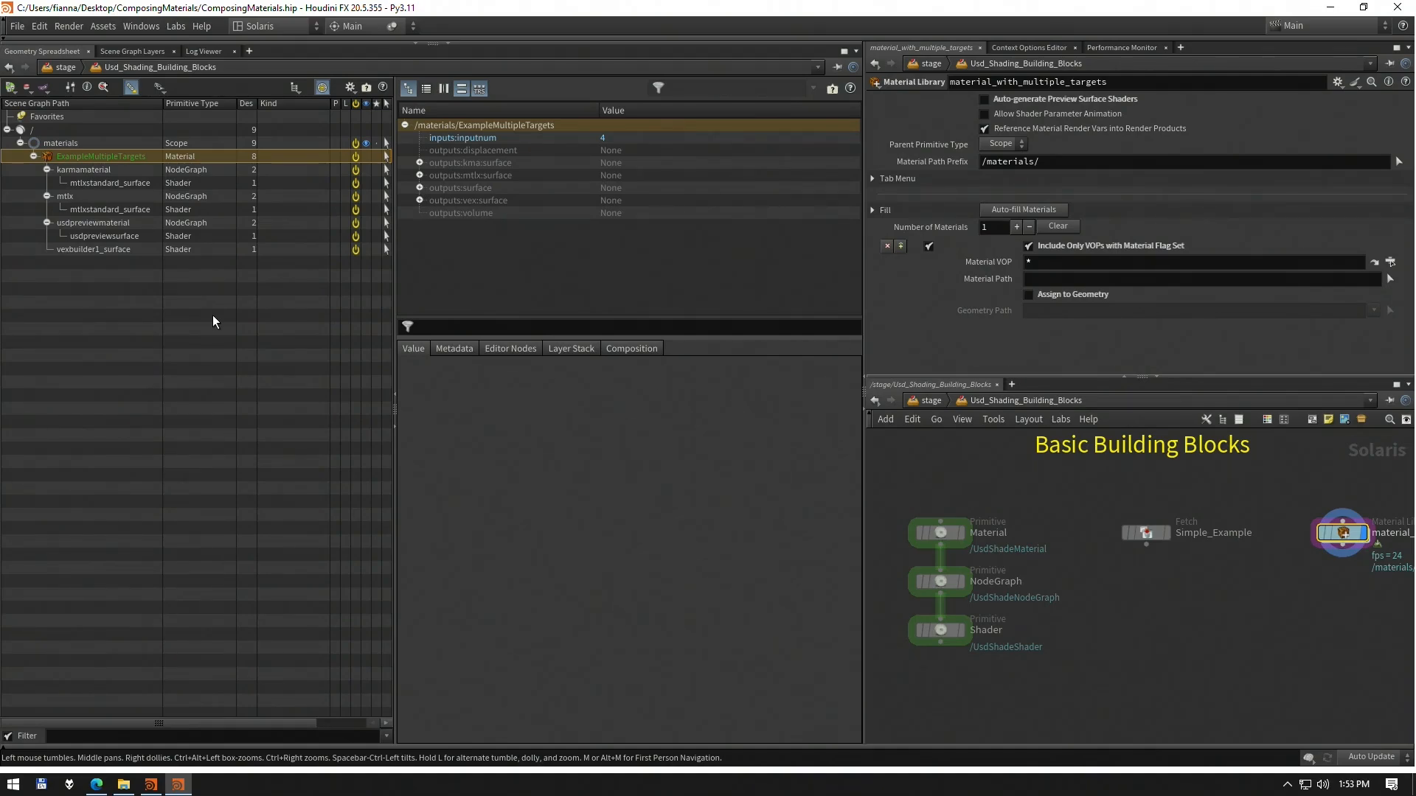
pyautogui.click(529, 187)
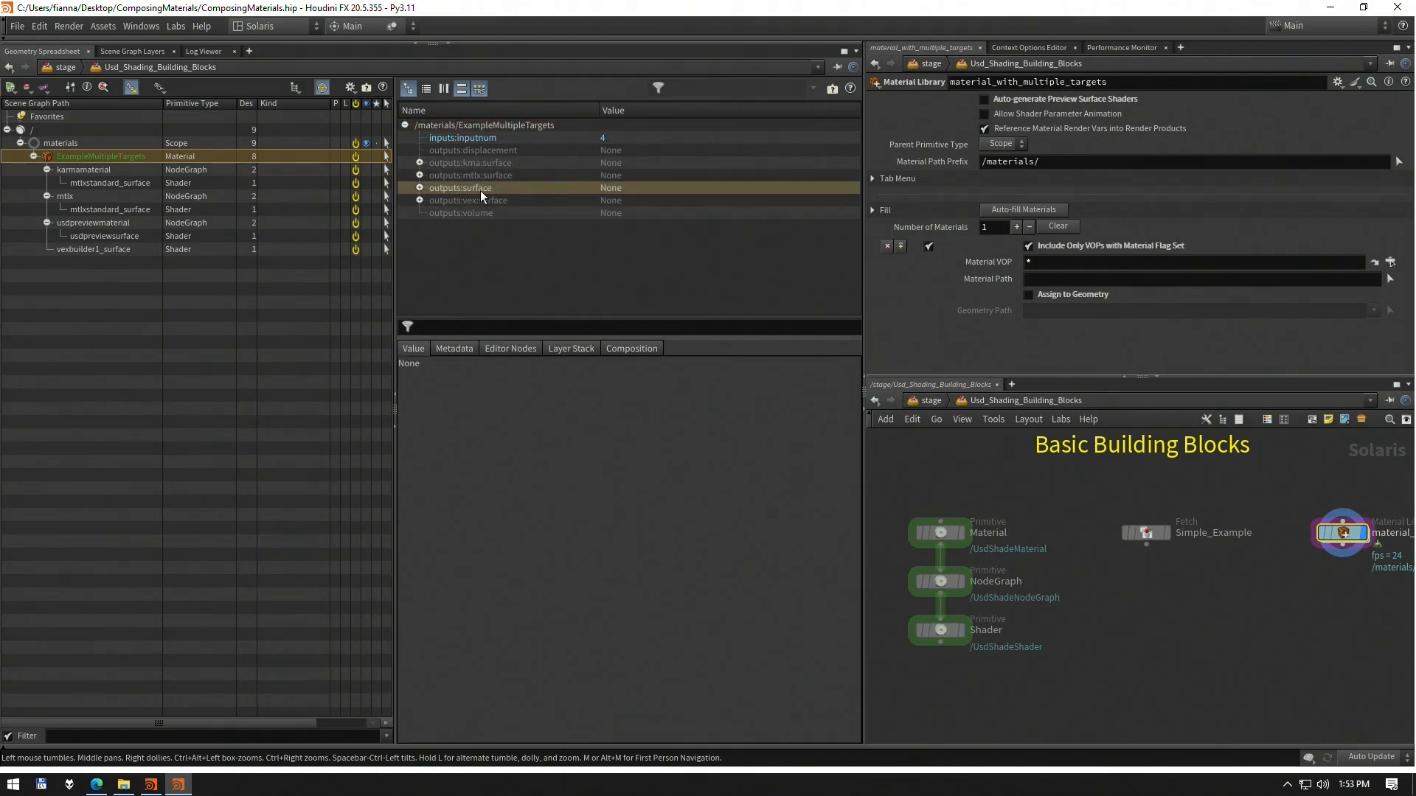
pyautogui.click(516, 178)
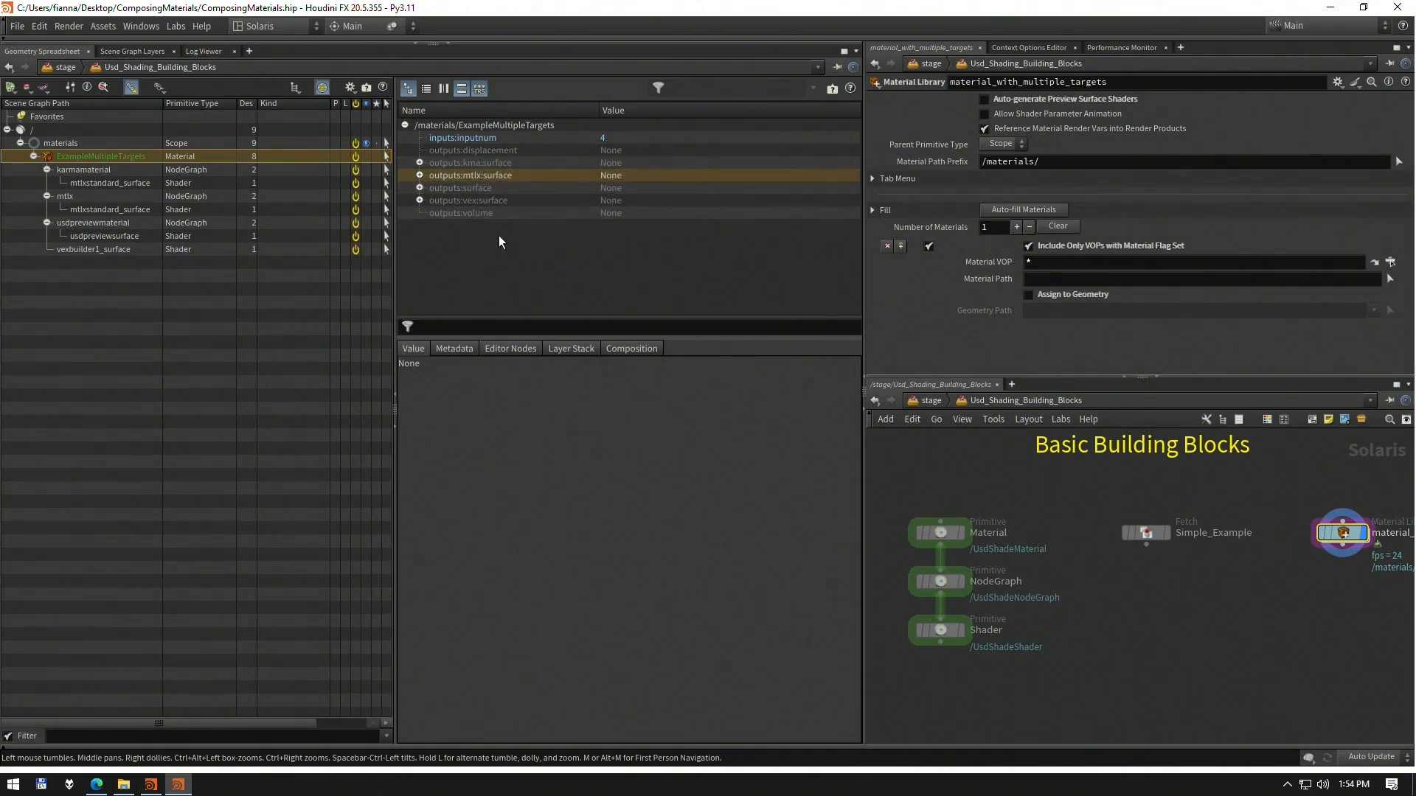
pyautogui.click(484, 200)
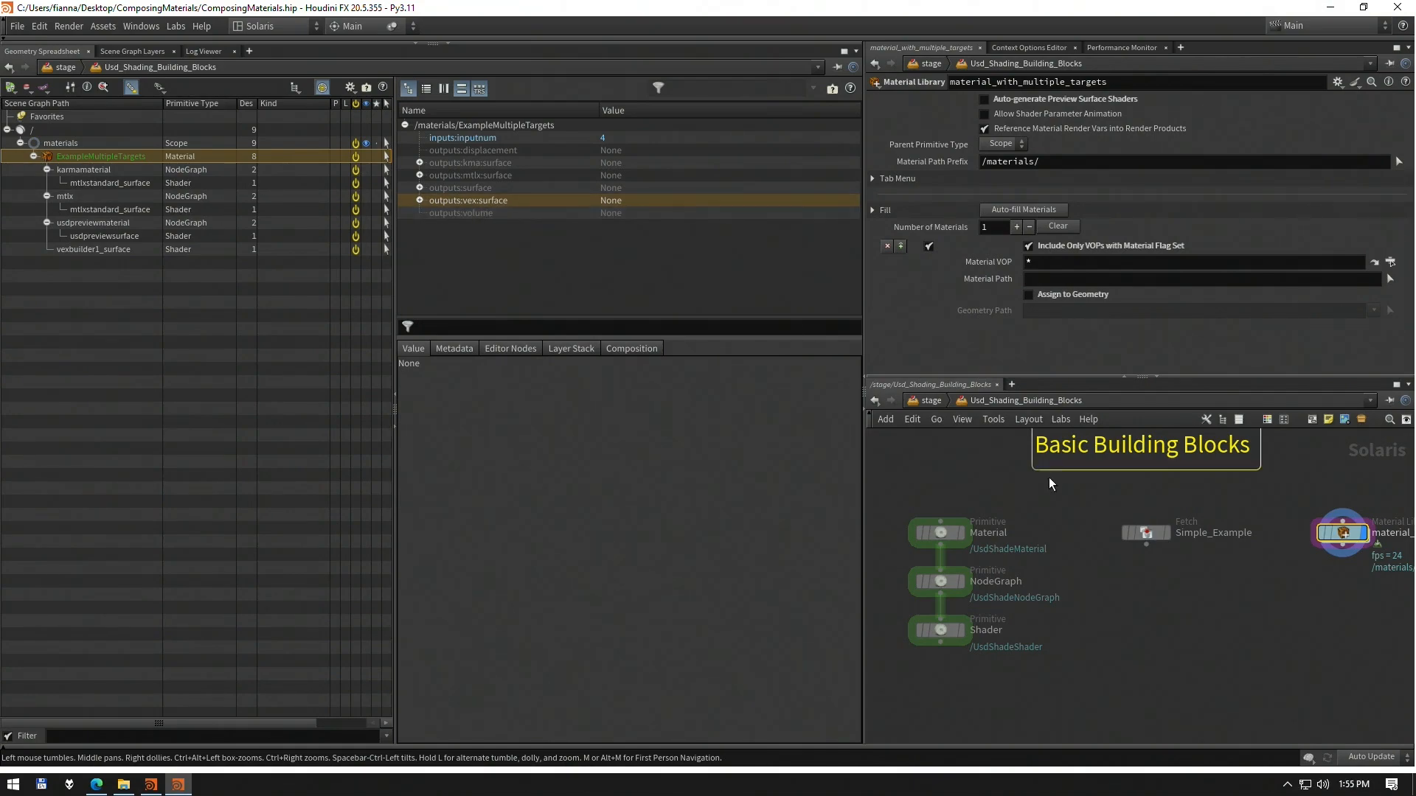
# Display the Simple_Example fetch node and bring back the scene viewport above the scene graph, resizing the attribute list for more rows
pyautogui.moveTo(1076, 516)
pyautogui.mouseDown(button='middle')
pyautogui.moveTo(1131, 538)
pyautogui.moveTo(1107, 553)
pyautogui.moveTo(1099, 532)
pyautogui.mouseUp(button='middle')
pyautogui.moveTo(1226, 546); pyautogui.dragTo(1159, 597, button='middle')
pyautogui.click(1067, 548)
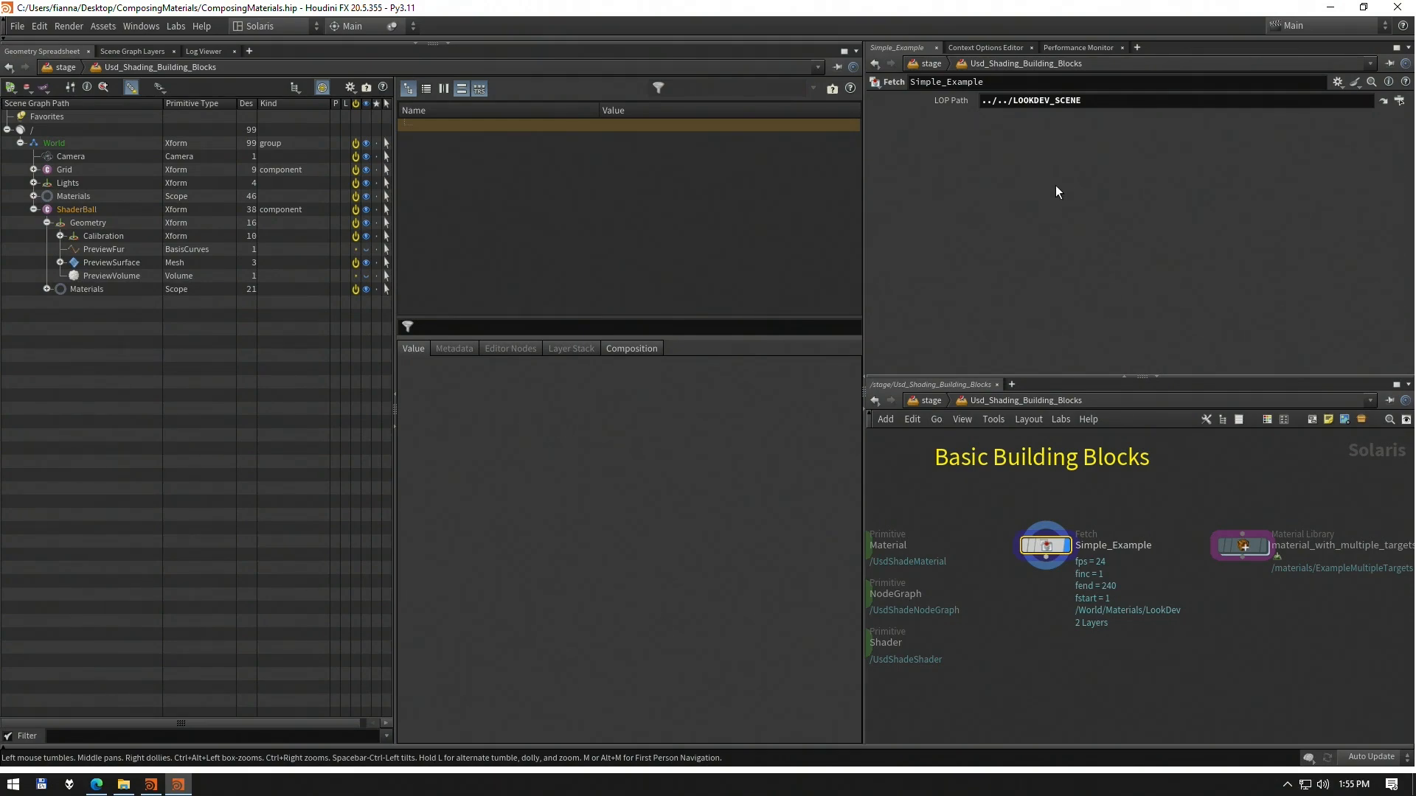
pyautogui.click(450, 44)
pyautogui.click(804, 107)
pyautogui.click(826, 119)
pyautogui.moveTo(334, 475); pyautogui.dragTo(349, 402)
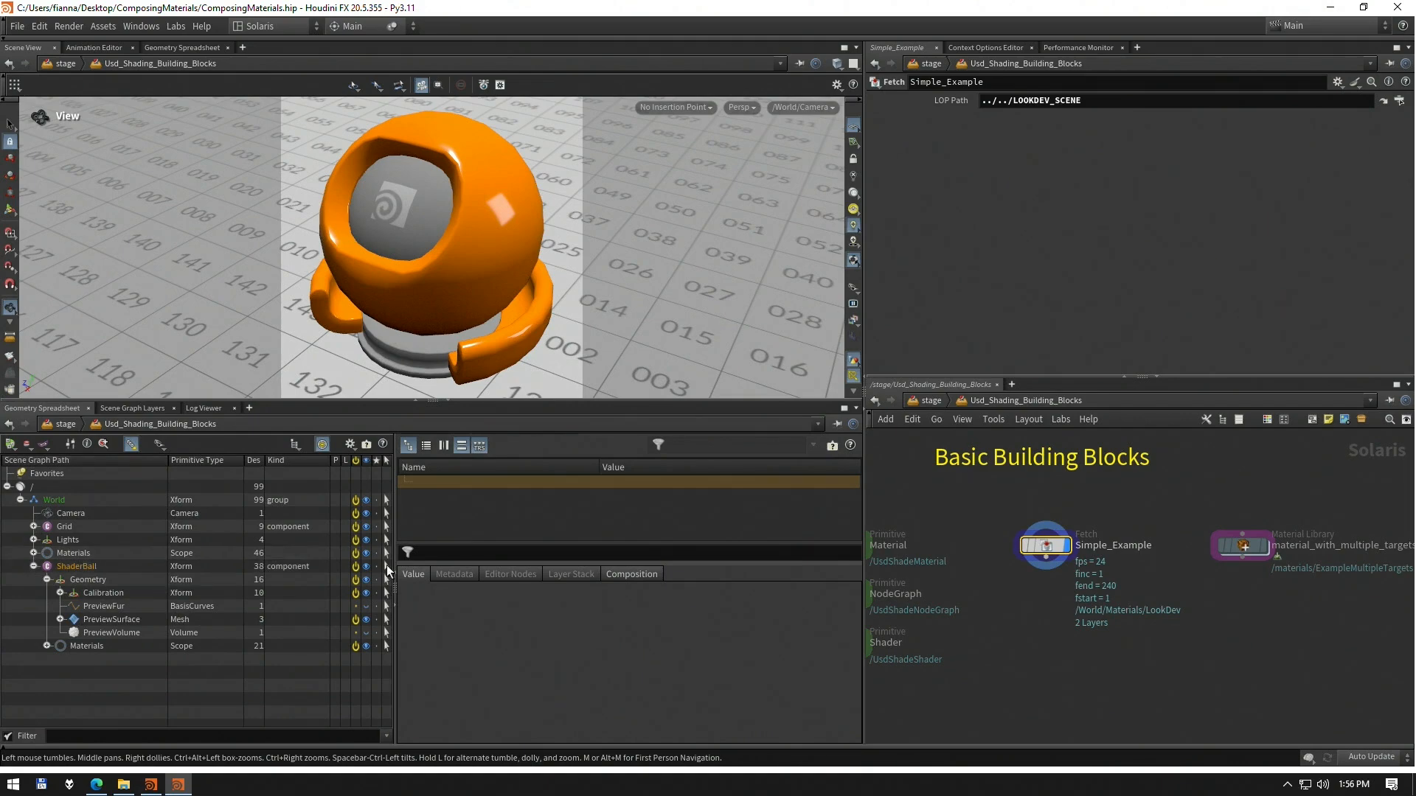
pyautogui.moveTo(516, 564); pyautogui.dragTo(526, 645)
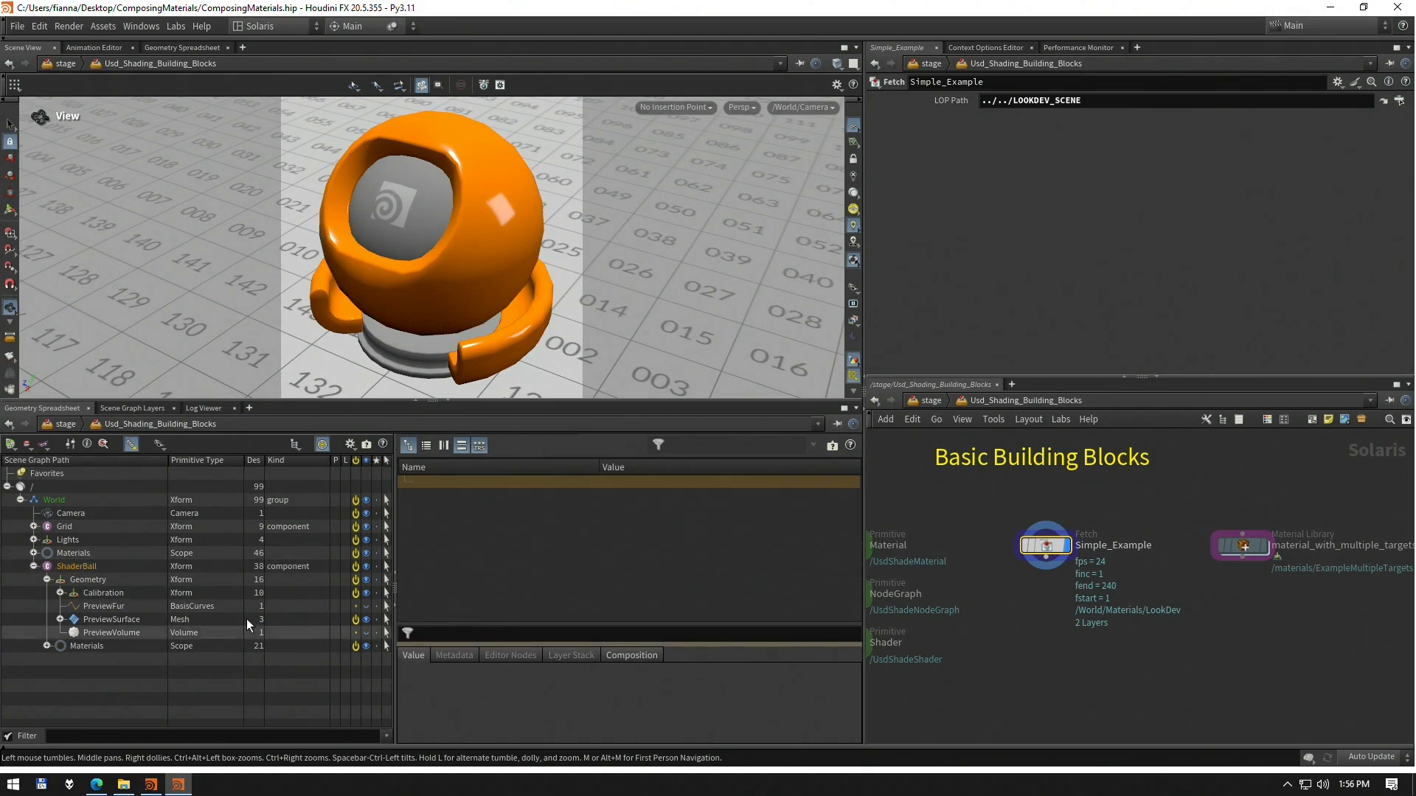
# Inspect the resolved materials of the ShaderBall primitive and its Geometry child, with the viewport in Select mode
pyautogui.click(118, 568)
pyautogui.press('s')
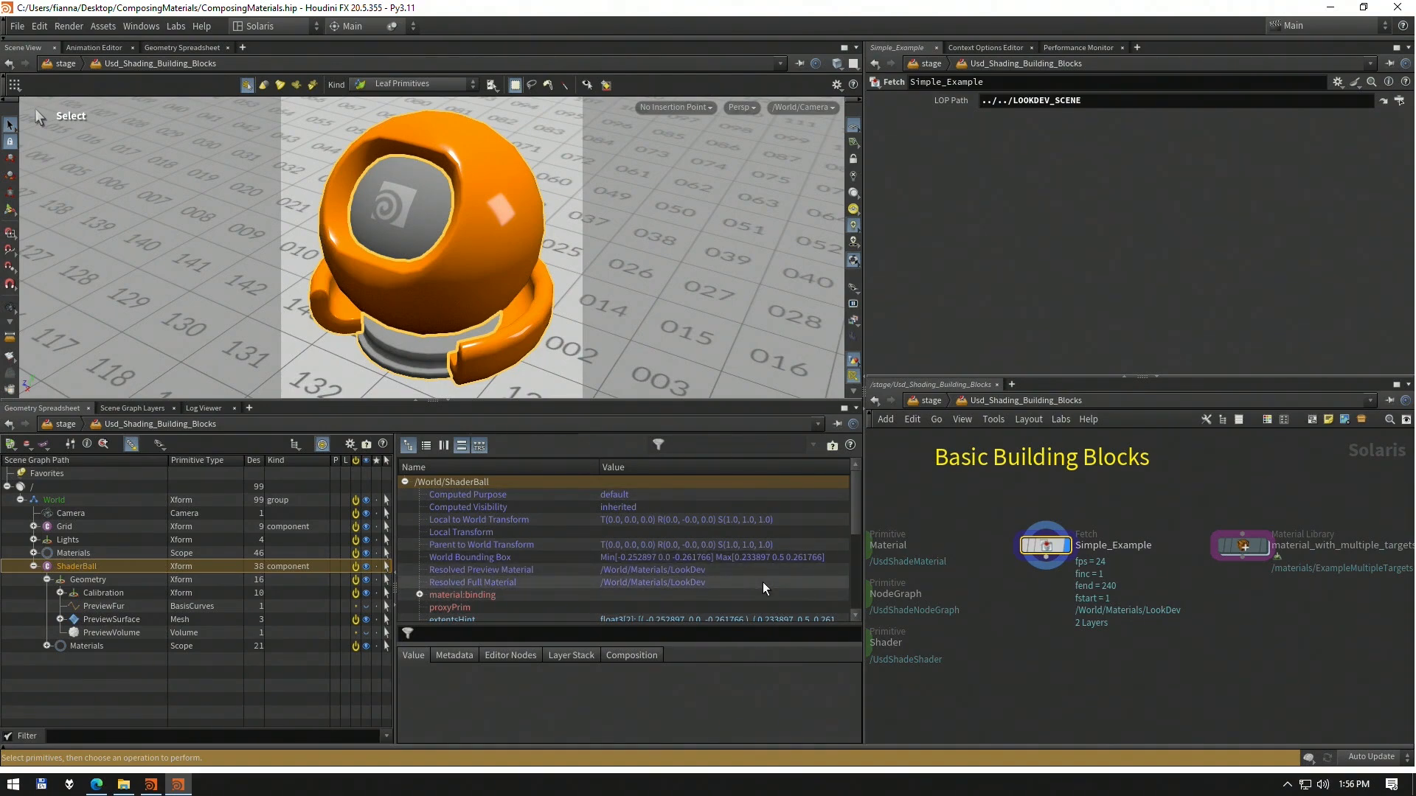
pyautogui.moveTo(763, 588)
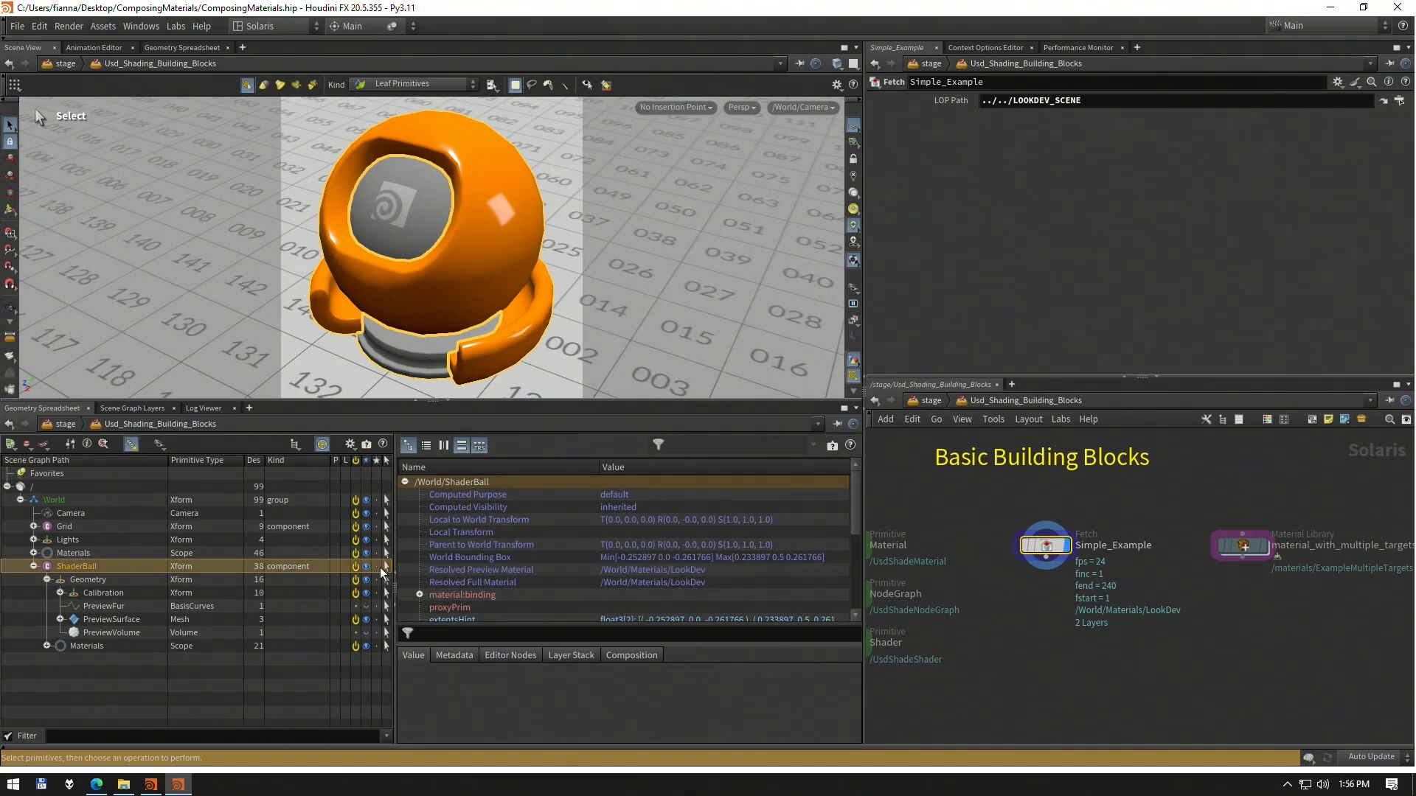
pyautogui.click(114, 581)
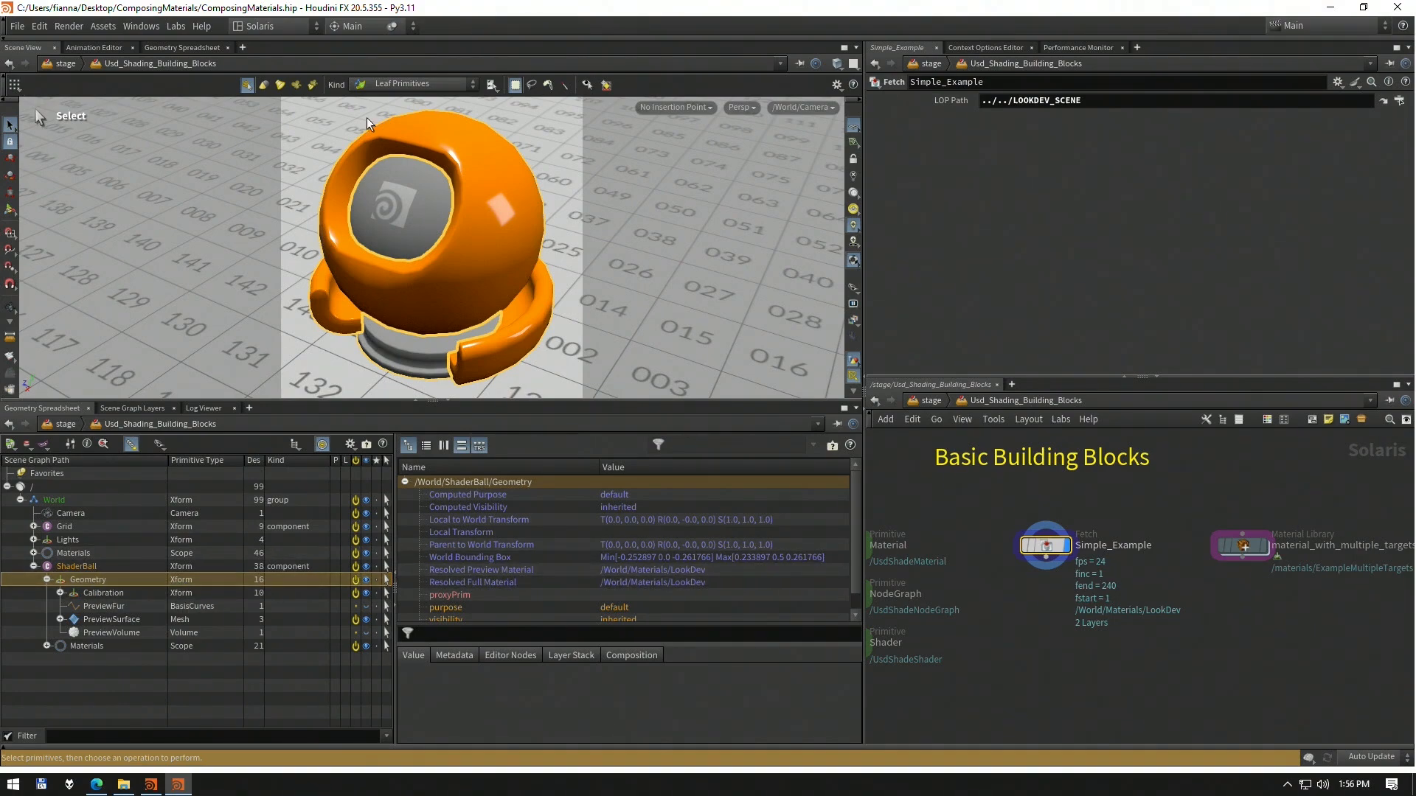
# Select the grey core mesh of the shader ball in the viewport and inspect its material:binding target
pyautogui.click(414, 194)
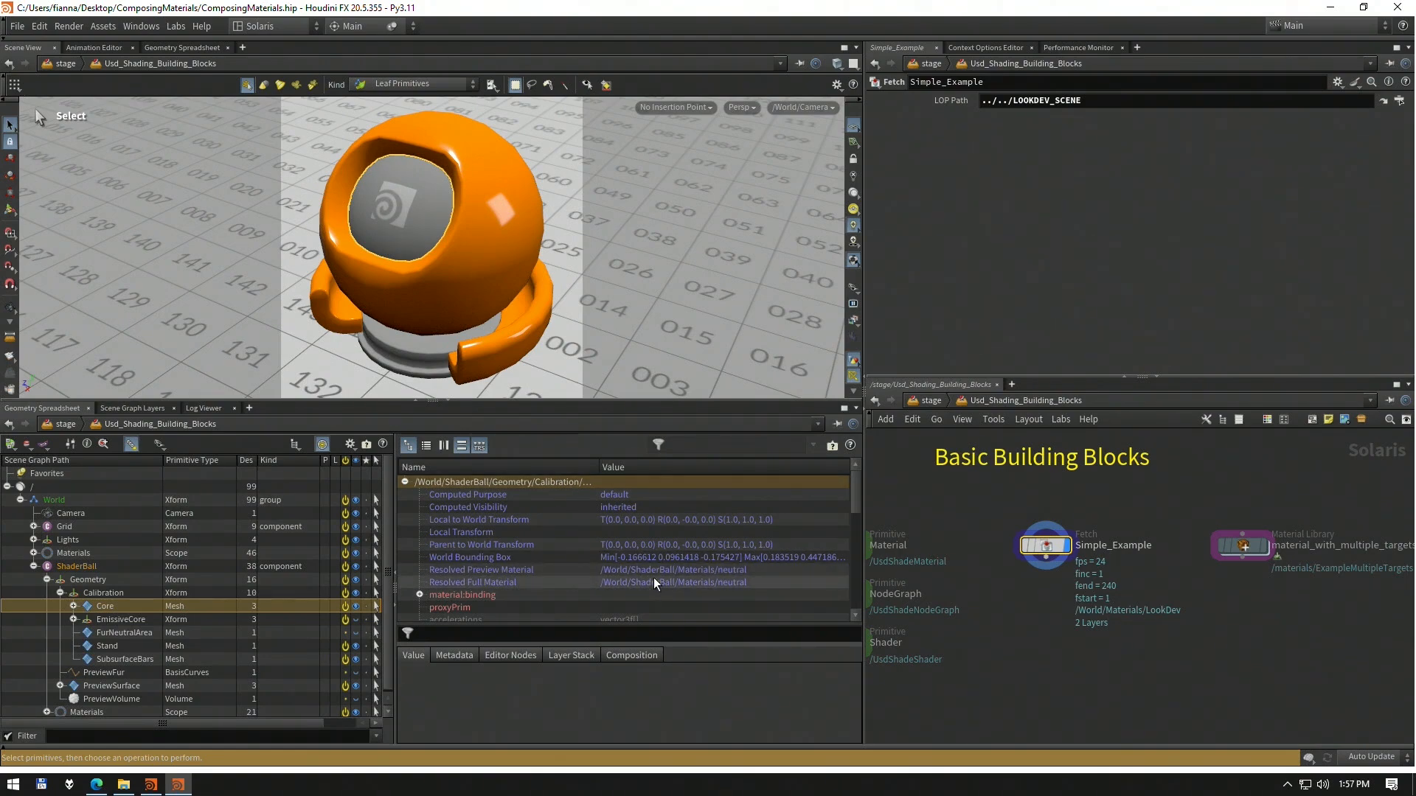
pyautogui.doubleClick(532, 594)
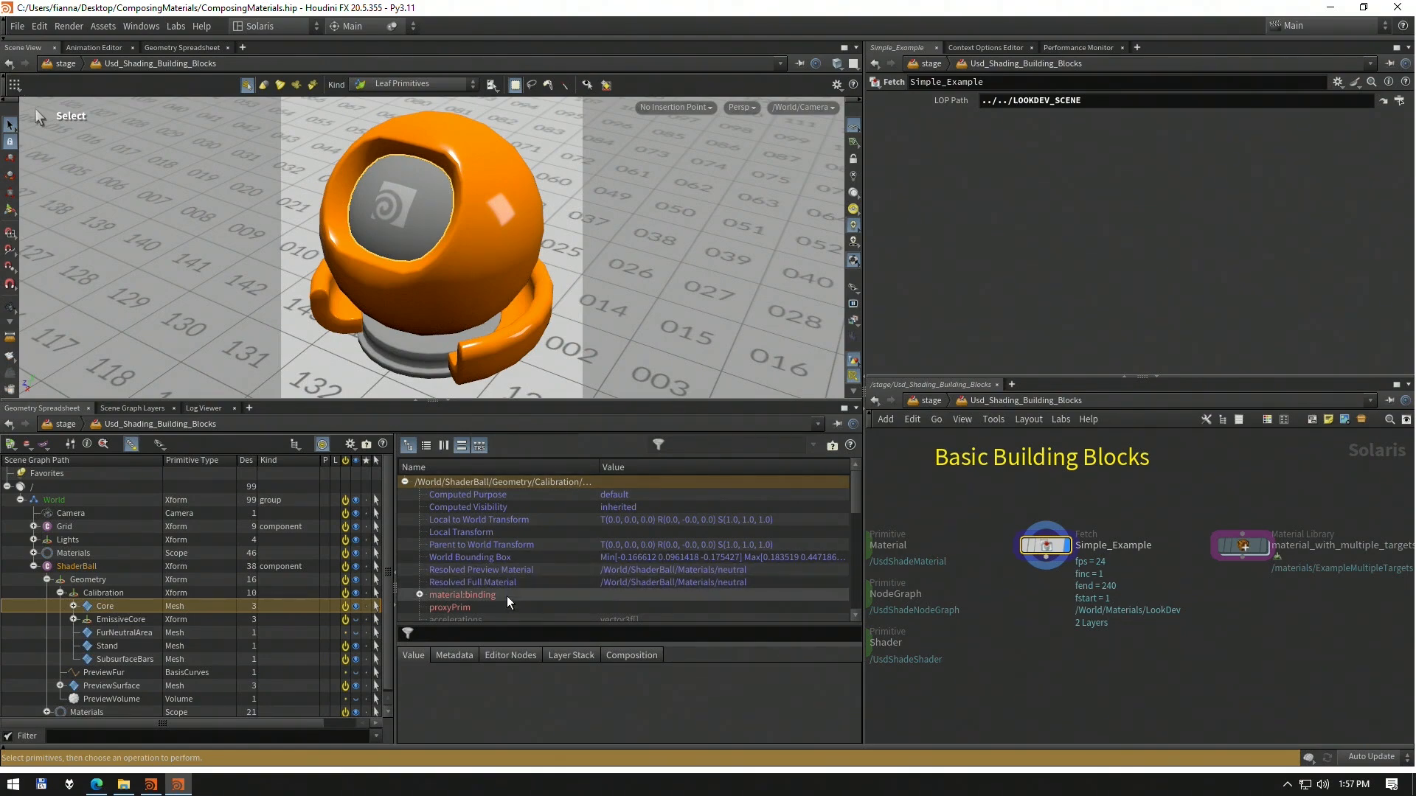
pyautogui.scroll(-2, 508, 605)
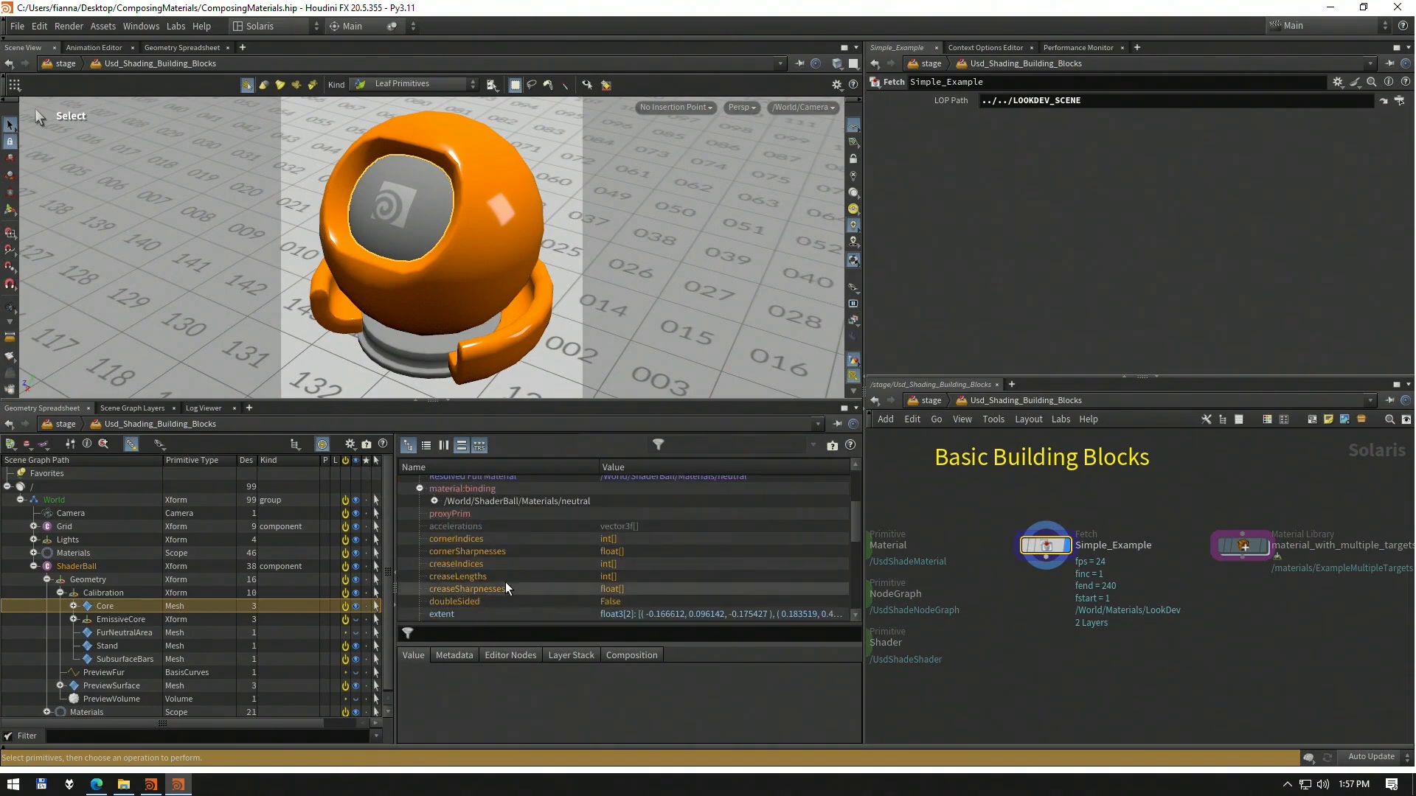
pyautogui.click(483, 560)
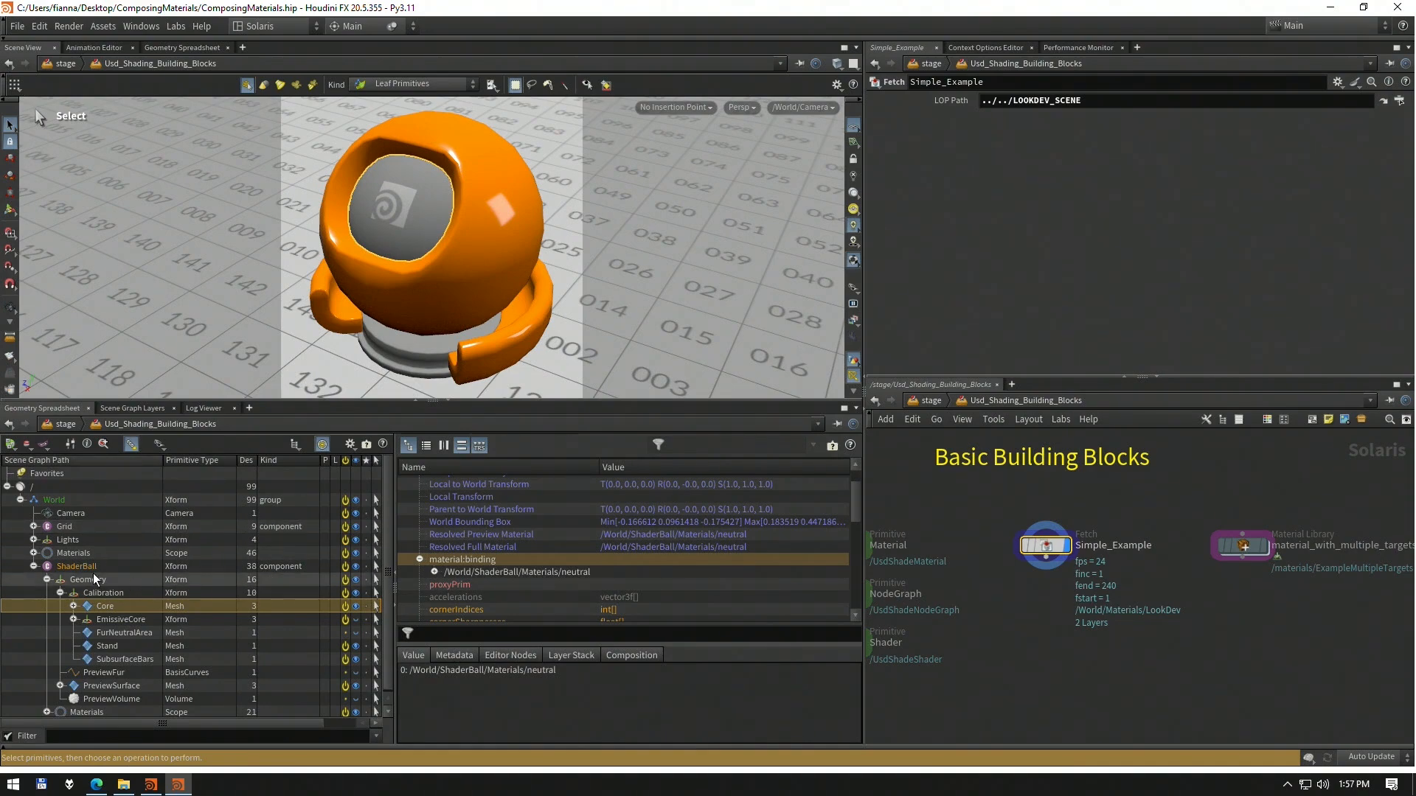
# Examine the Core mesh's resolved preview and full materials against its material:binding relationship, and collapse the binding entry
pyautogui.scroll(2, 578, 529)
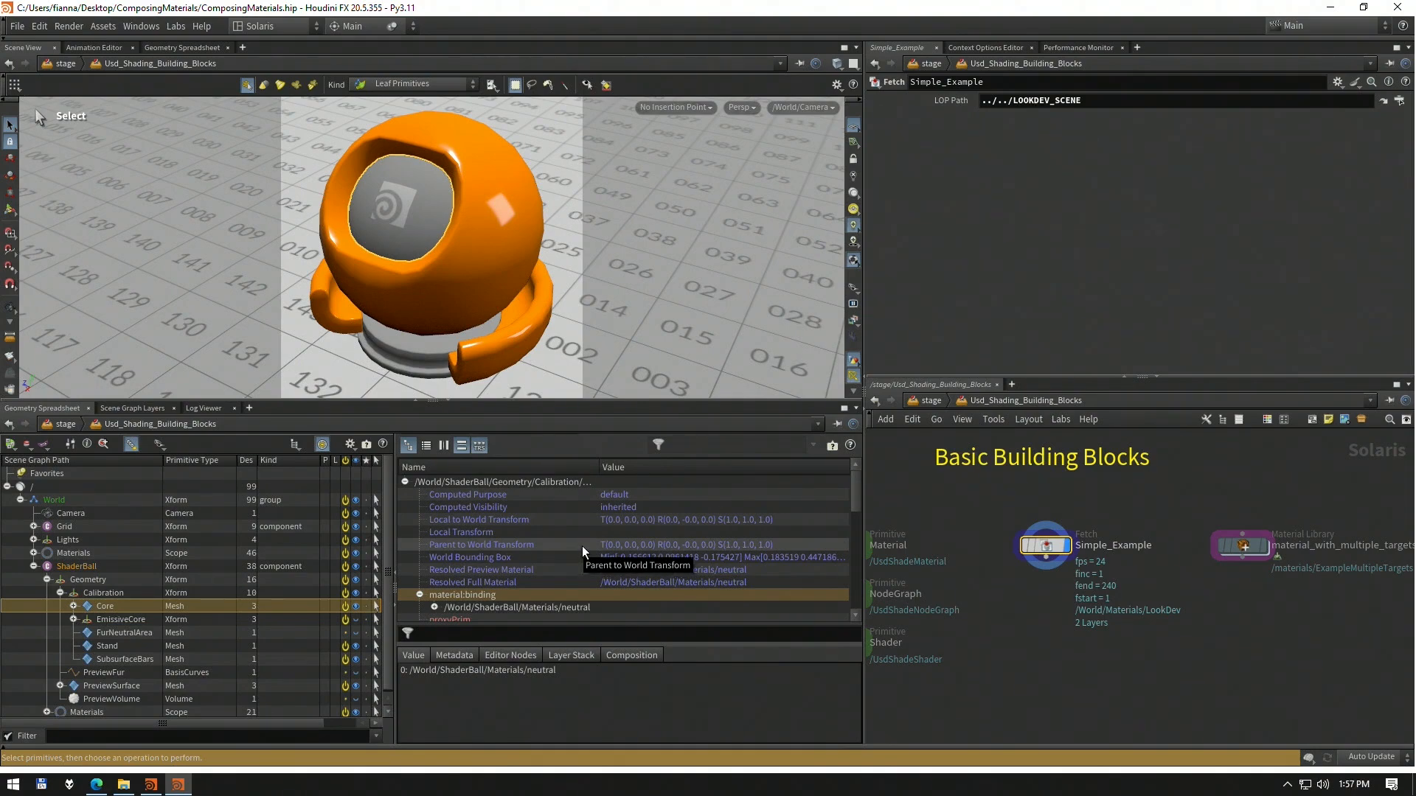
pyautogui.scroll(-3, 568, 545)
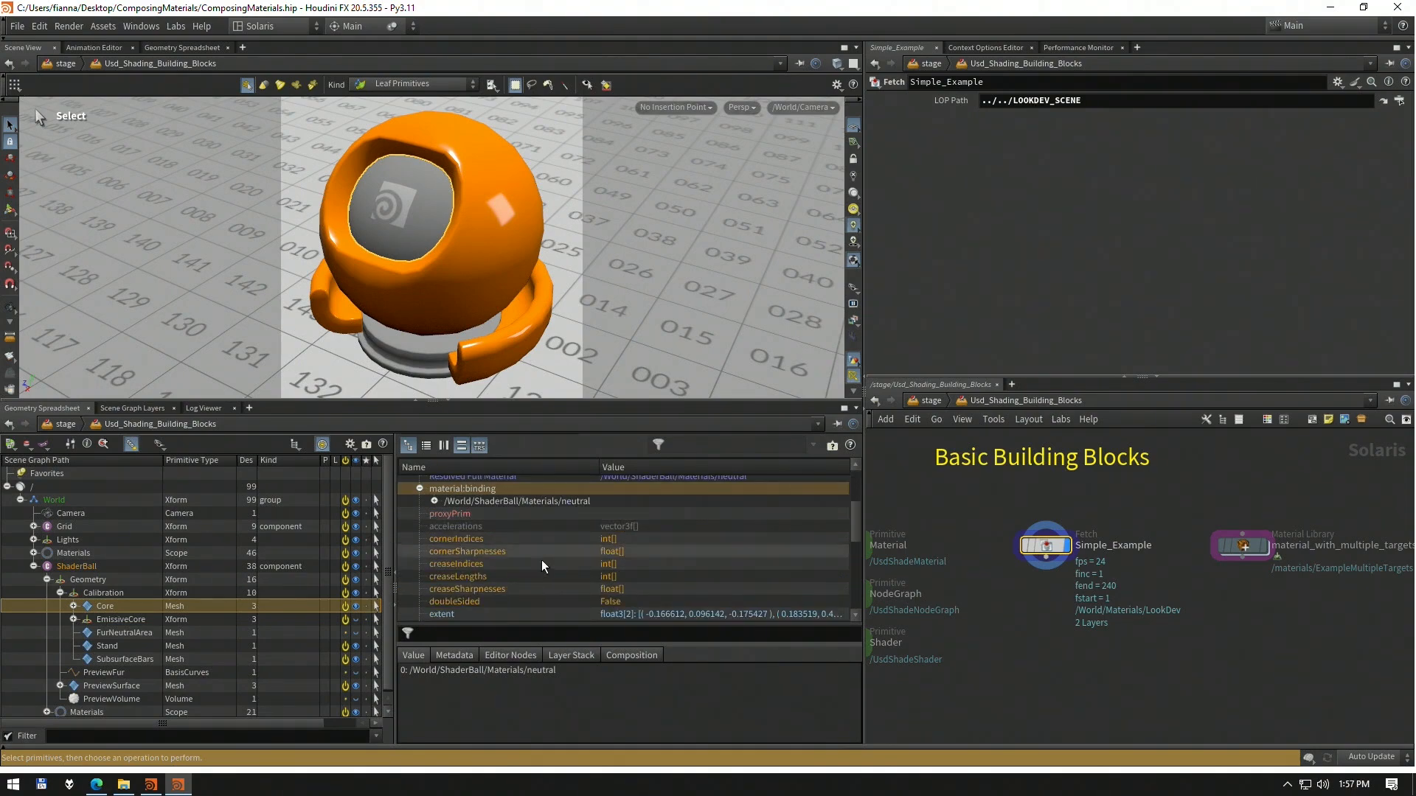
pyautogui.scroll(2, 564, 549)
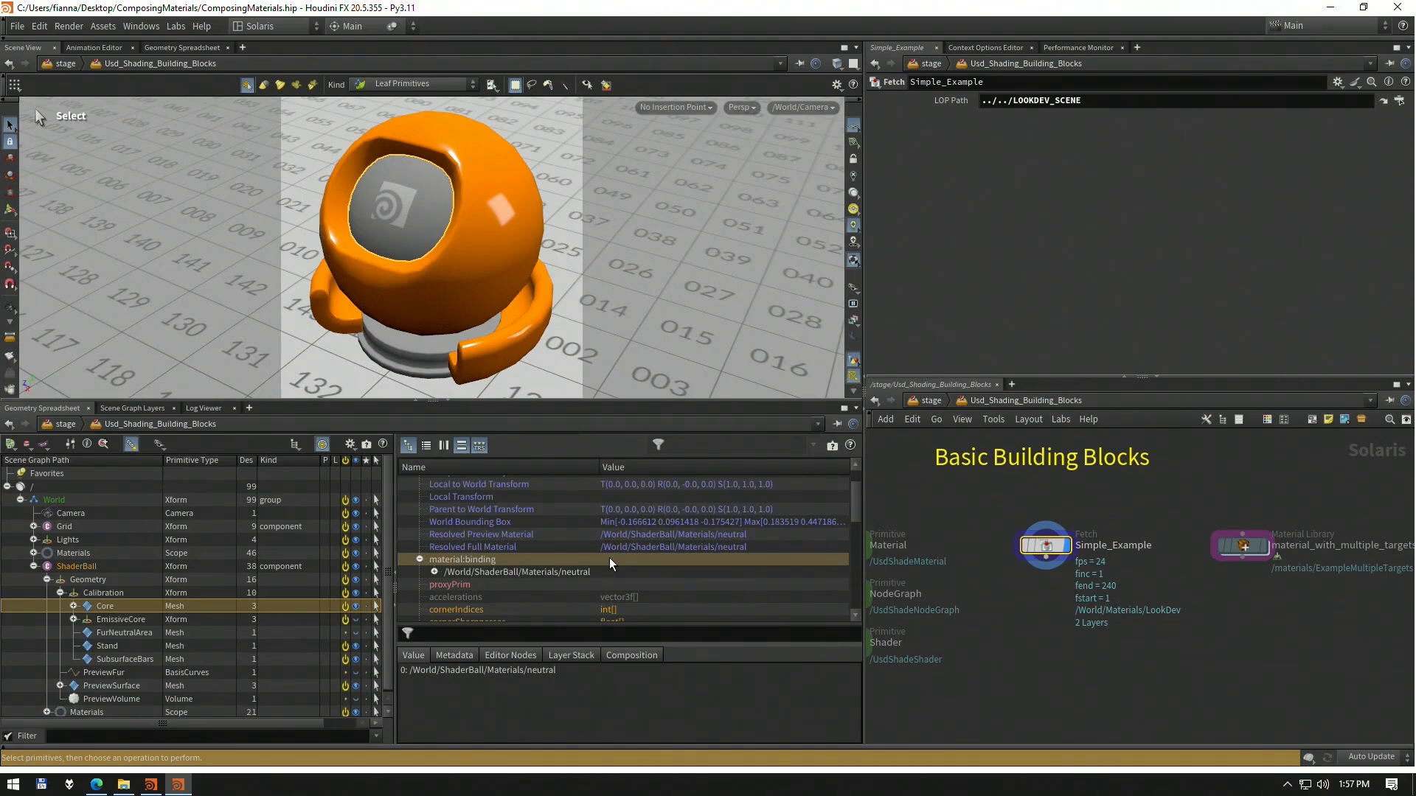
pyautogui.scroll(2, 609, 564)
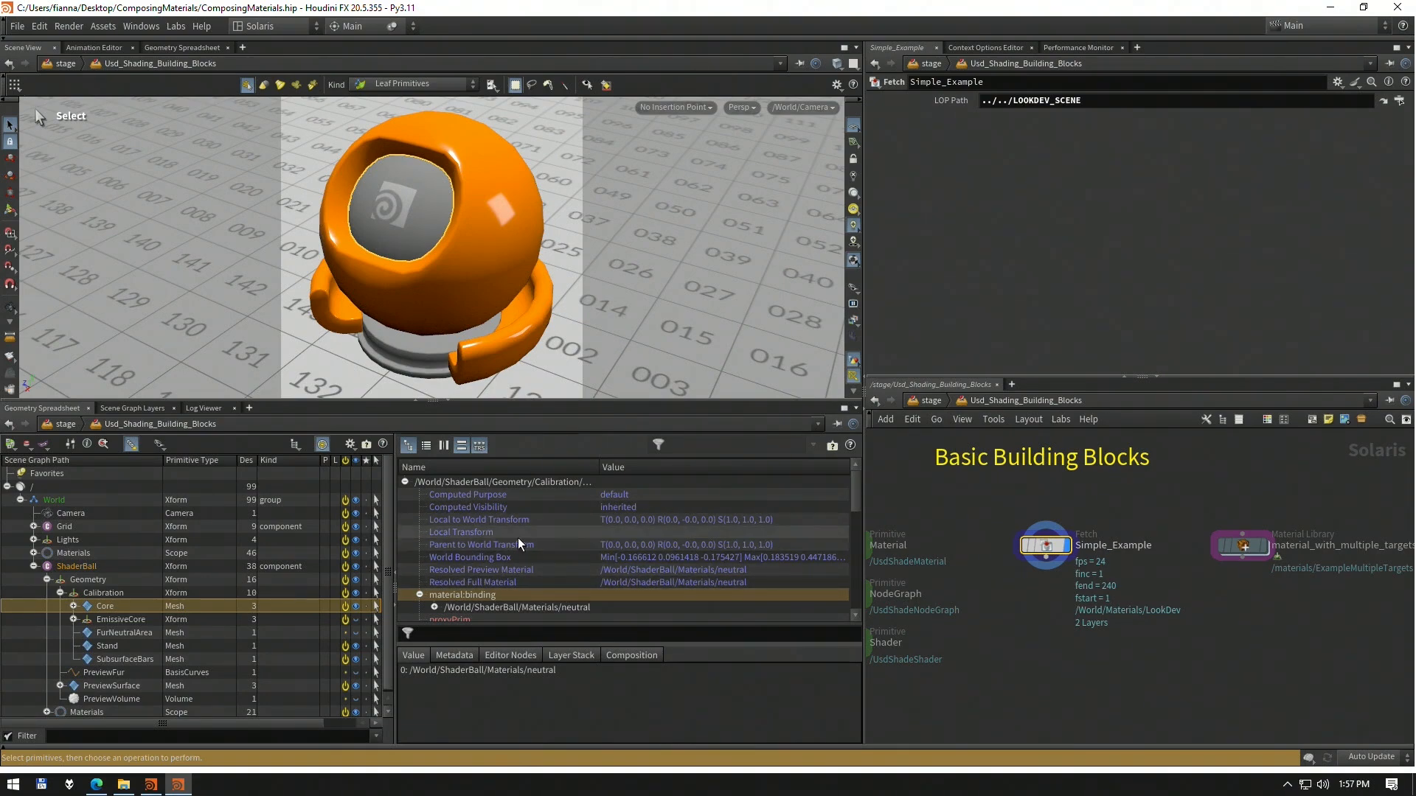
pyautogui.scroll(-1, 518, 544)
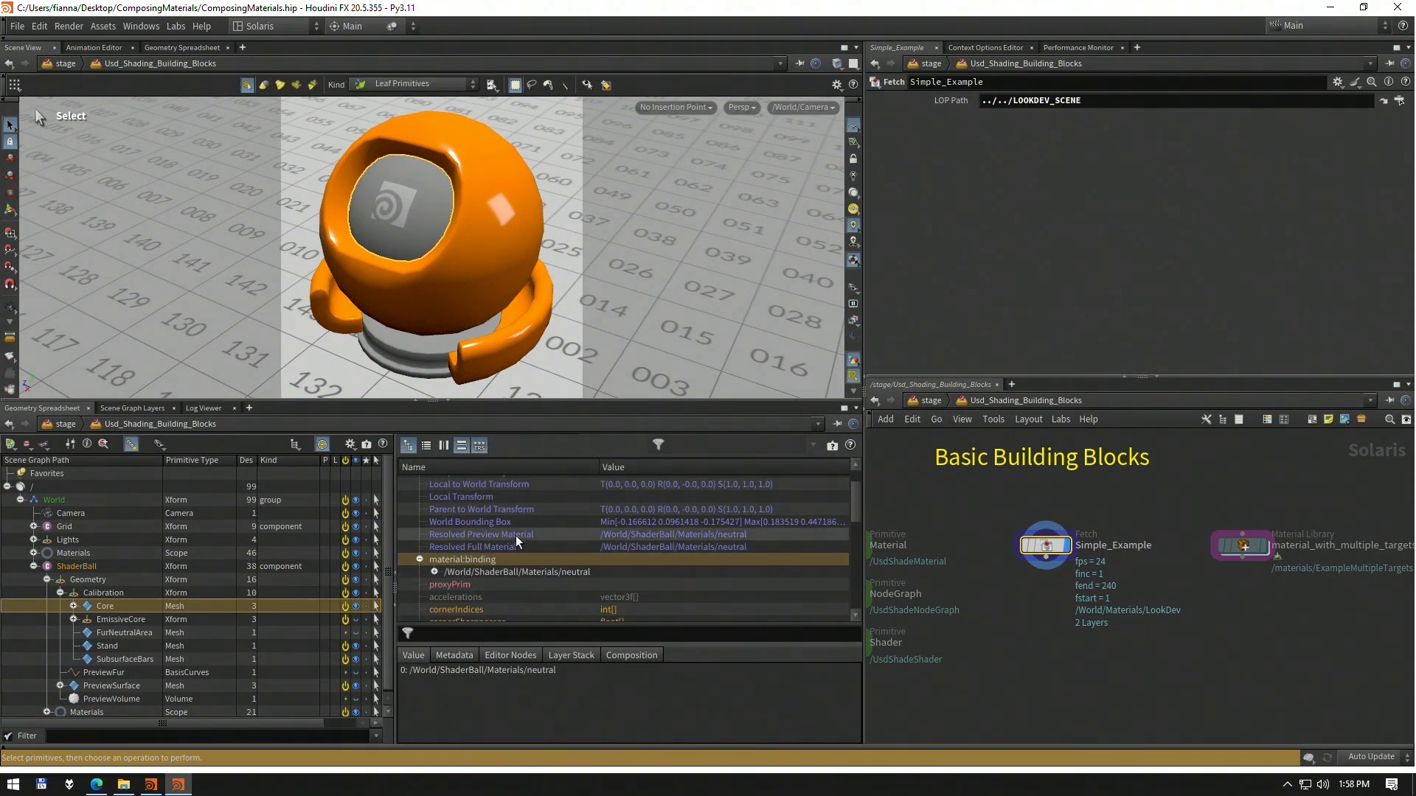
pyautogui.click(419, 561)
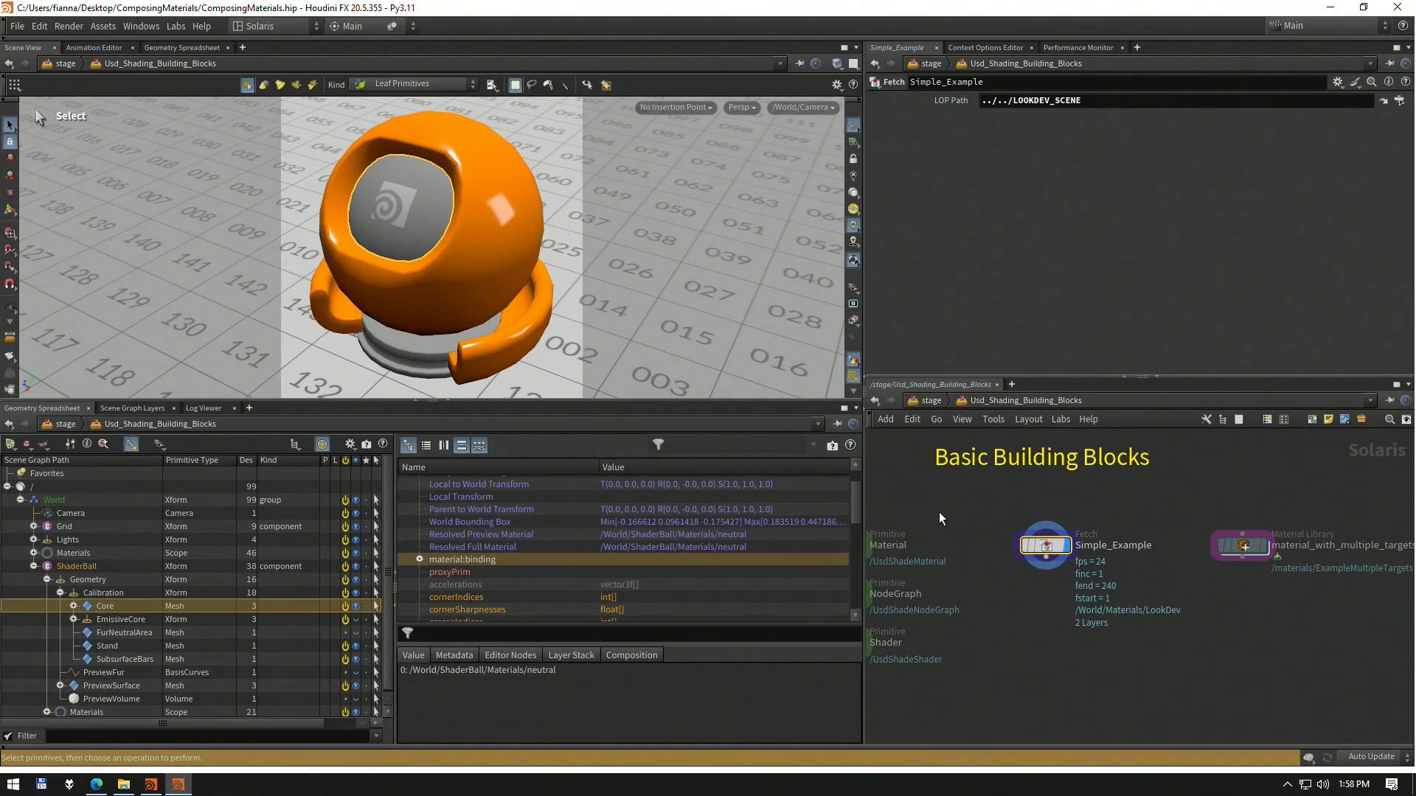
# Leave the Usd_Shading_Building_Blocks network and open the Making_and_Editing_Materials network from the stage level
pyautogui.moveTo(937, 474); pyautogui.dragTo(928, 502, button='middle')
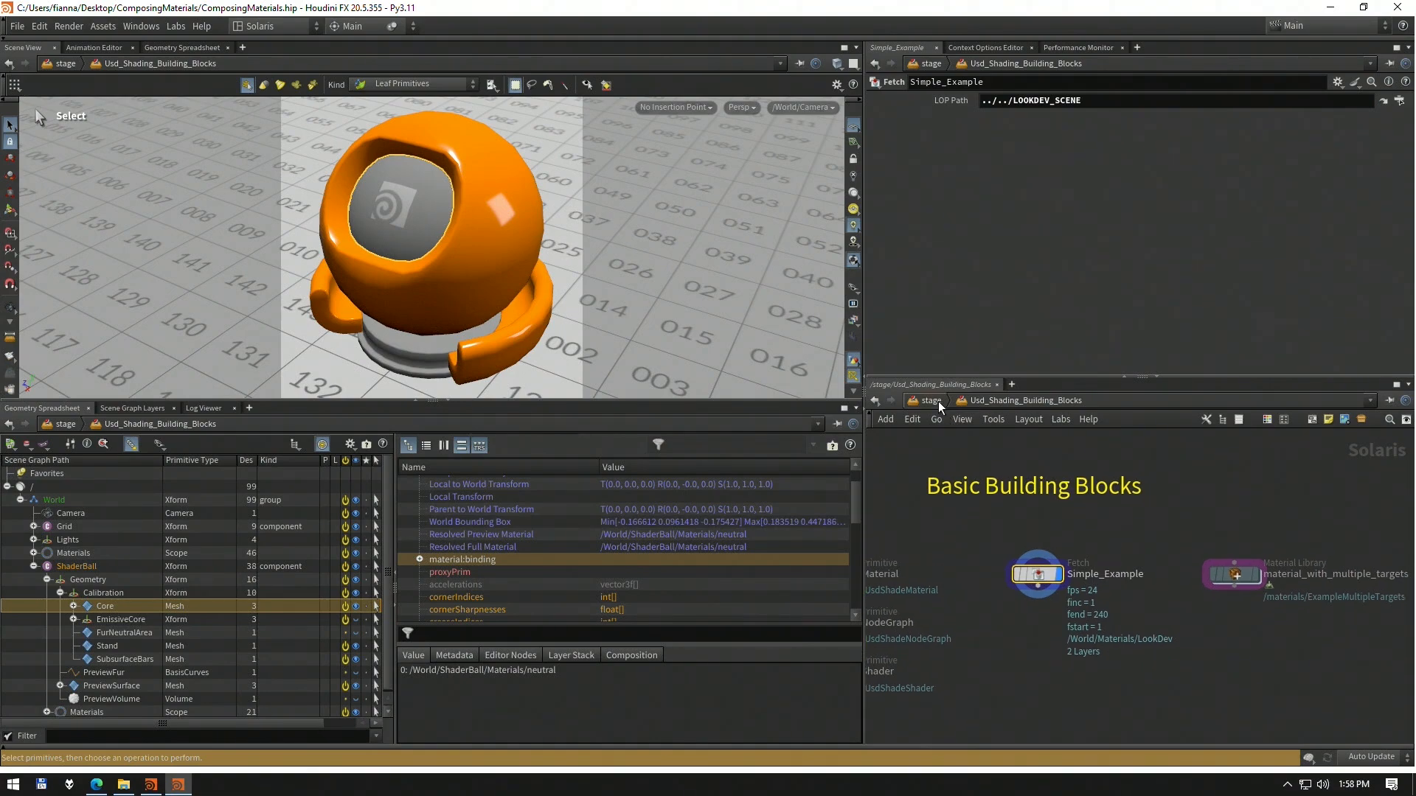
pyautogui.click(939, 404)
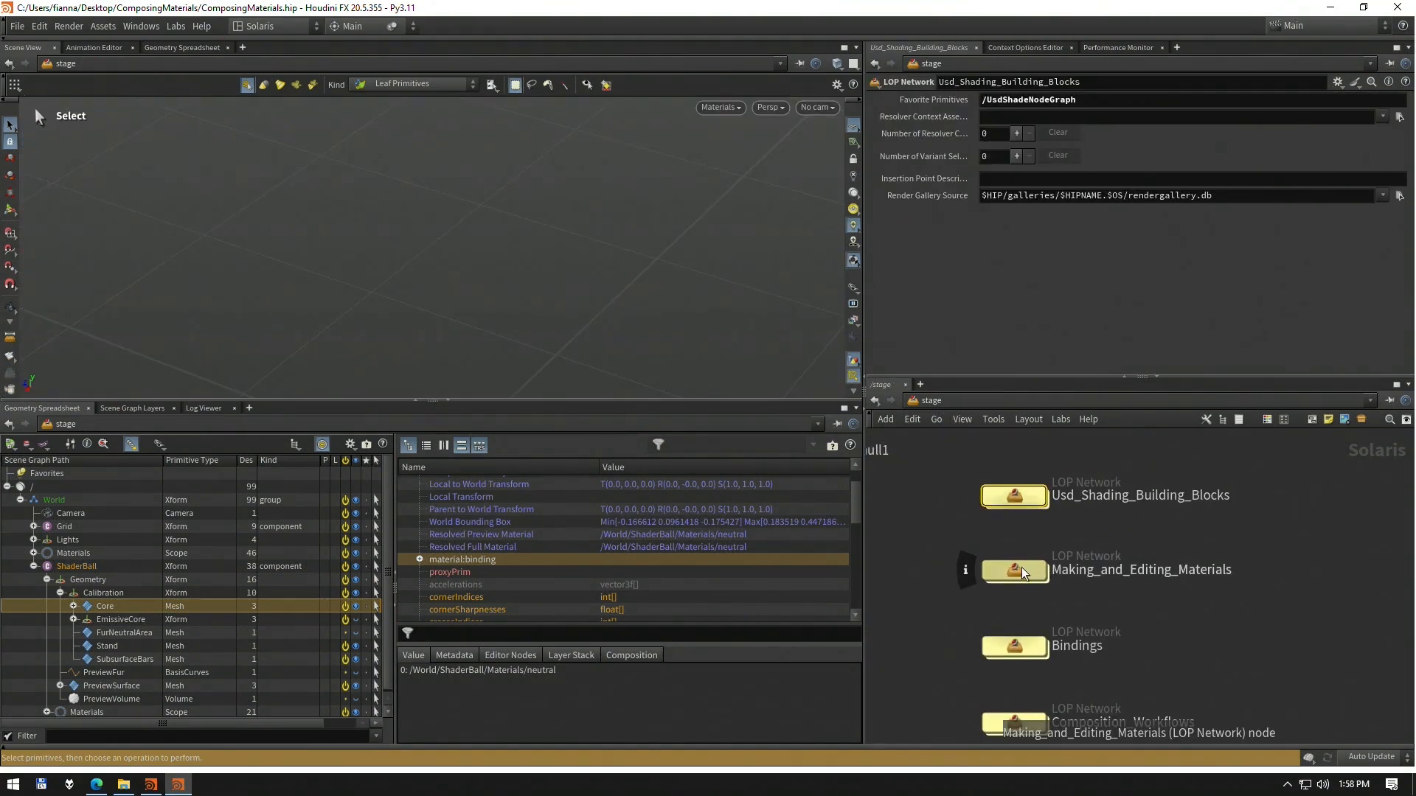
pyautogui.doubleClick(1023, 574)
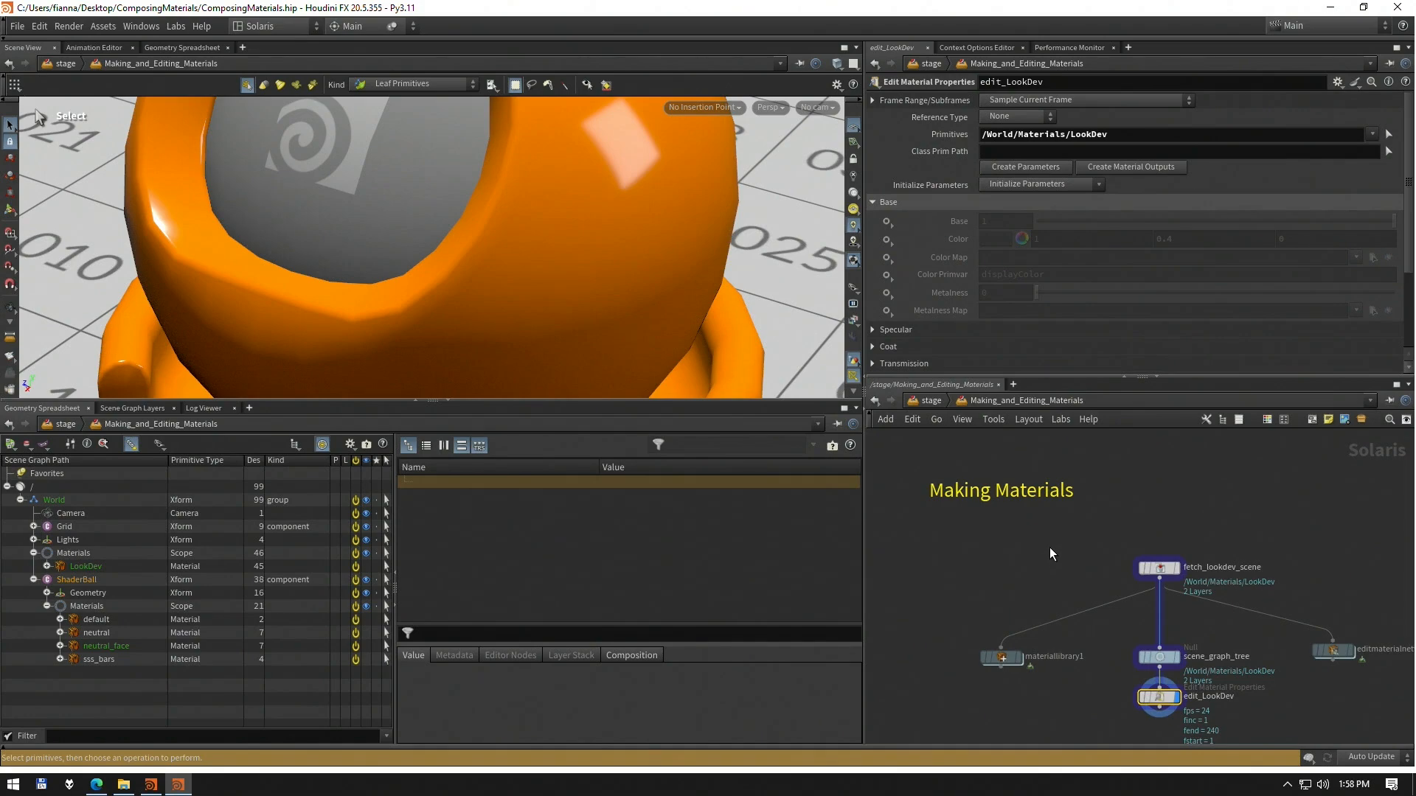
pyautogui.moveTo(1042, 574); pyautogui.dragTo(1091, 572, button='middle')
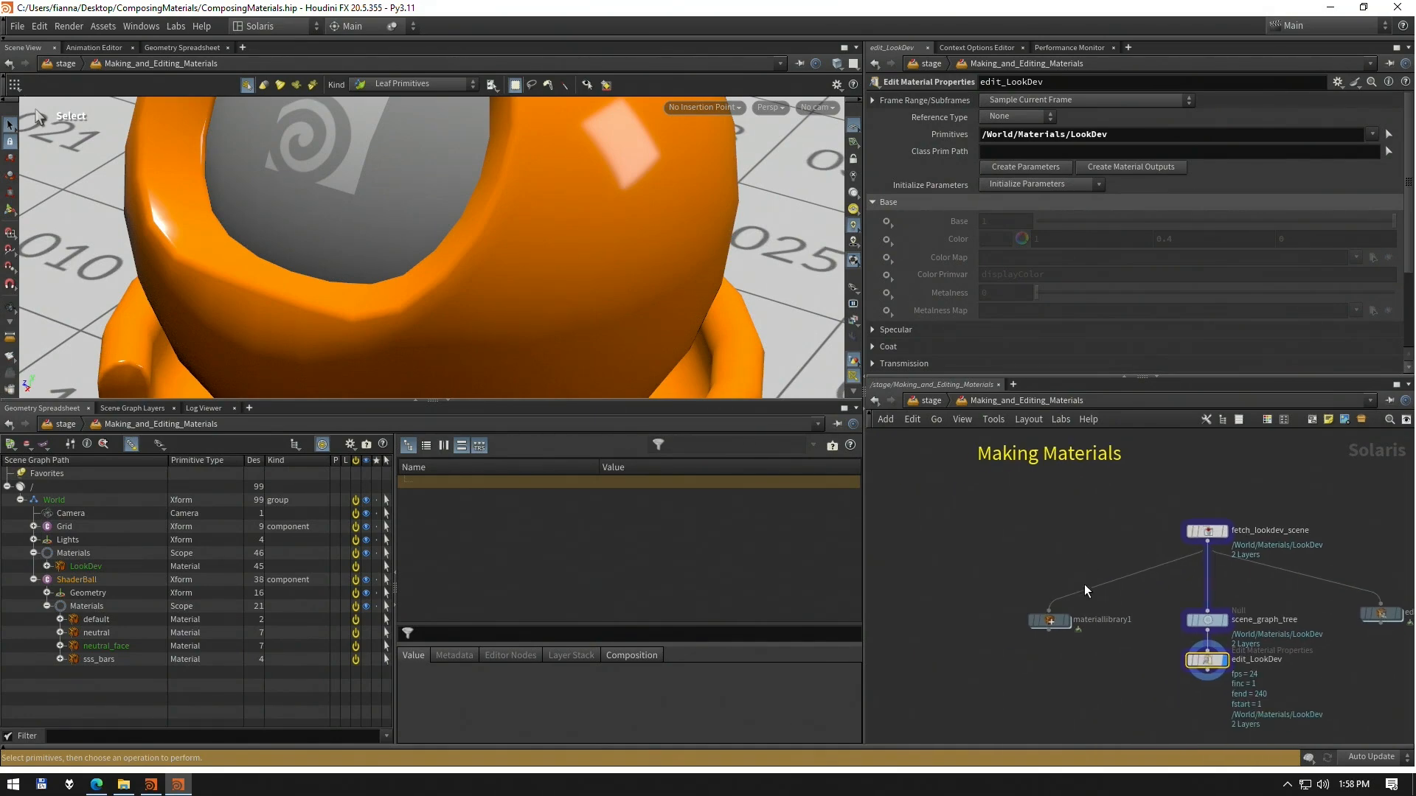
# Display the materiallibrary1 node and go inside its material network
pyautogui.click(1050, 620)
pyautogui.moveTo(1041, 537); pyautogui.dragTo(1045, 552, button='middle')
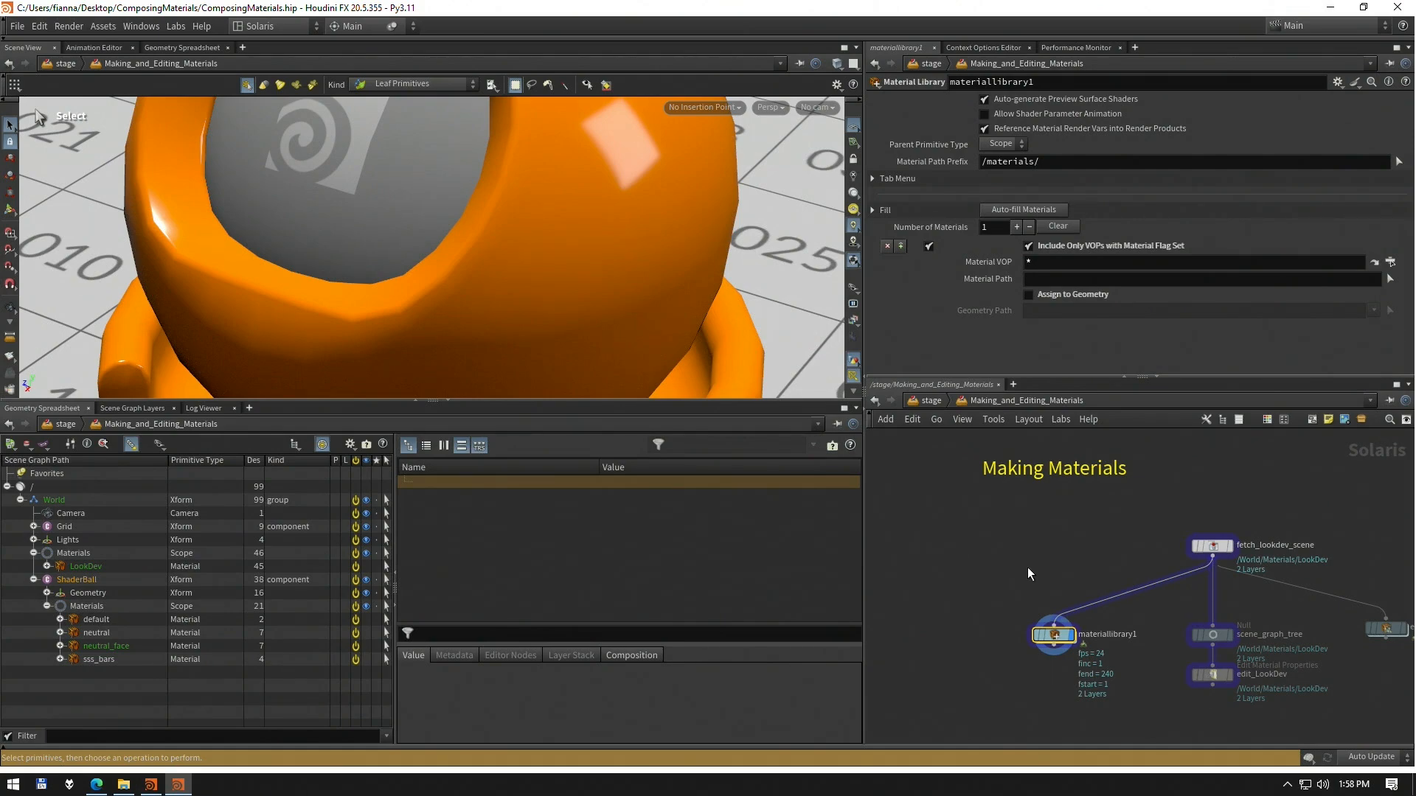
pyautogui.doubleClick(1070, 638)
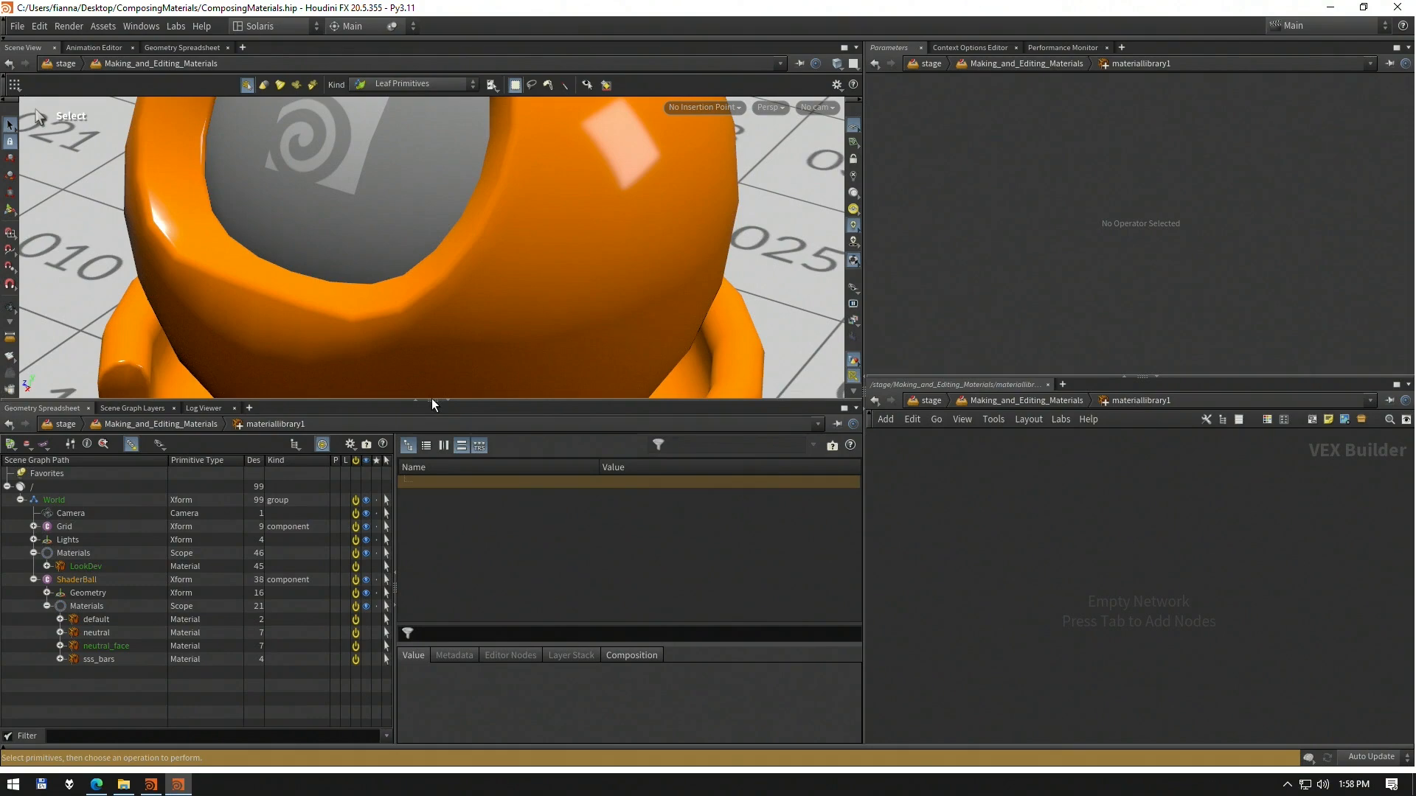
# Swap the network editor above the parameters and enlarge it in both width and height
pyautogui.click(1141, 378)
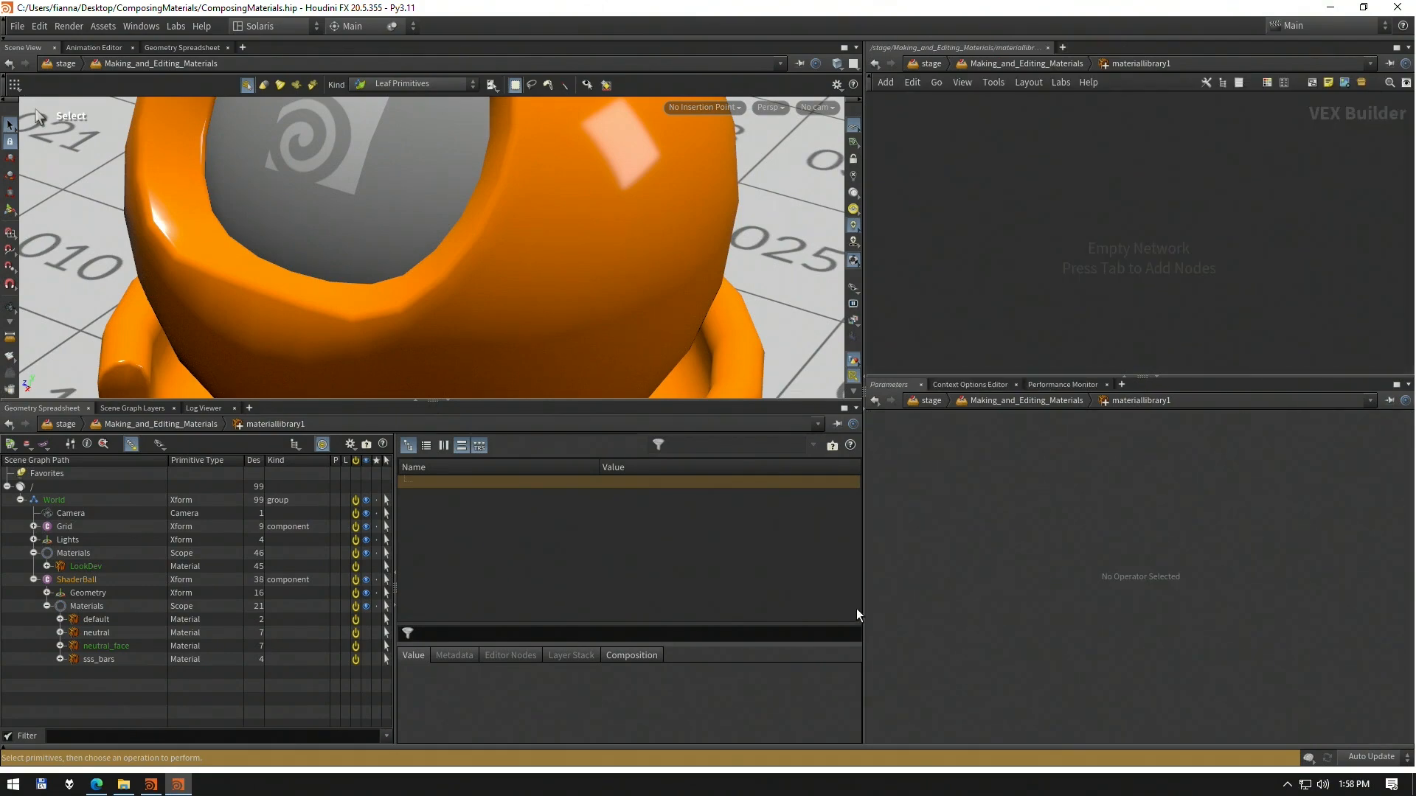
pyautogui.moveTo(864, 185); pyautogui.dragTo(687, 197)
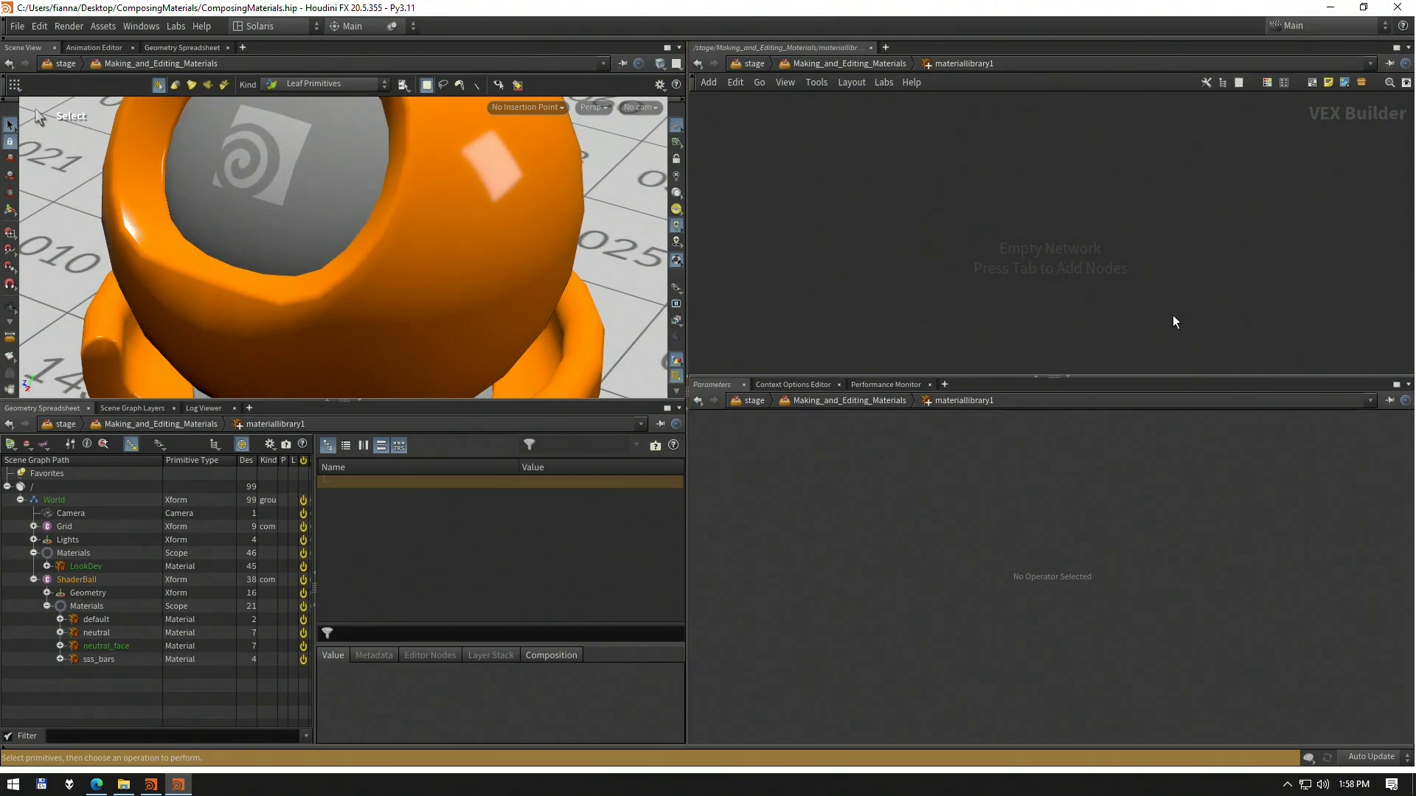
pyautogui.moveTo(1148, 379); pyautogui.dragTo(1157, 466)
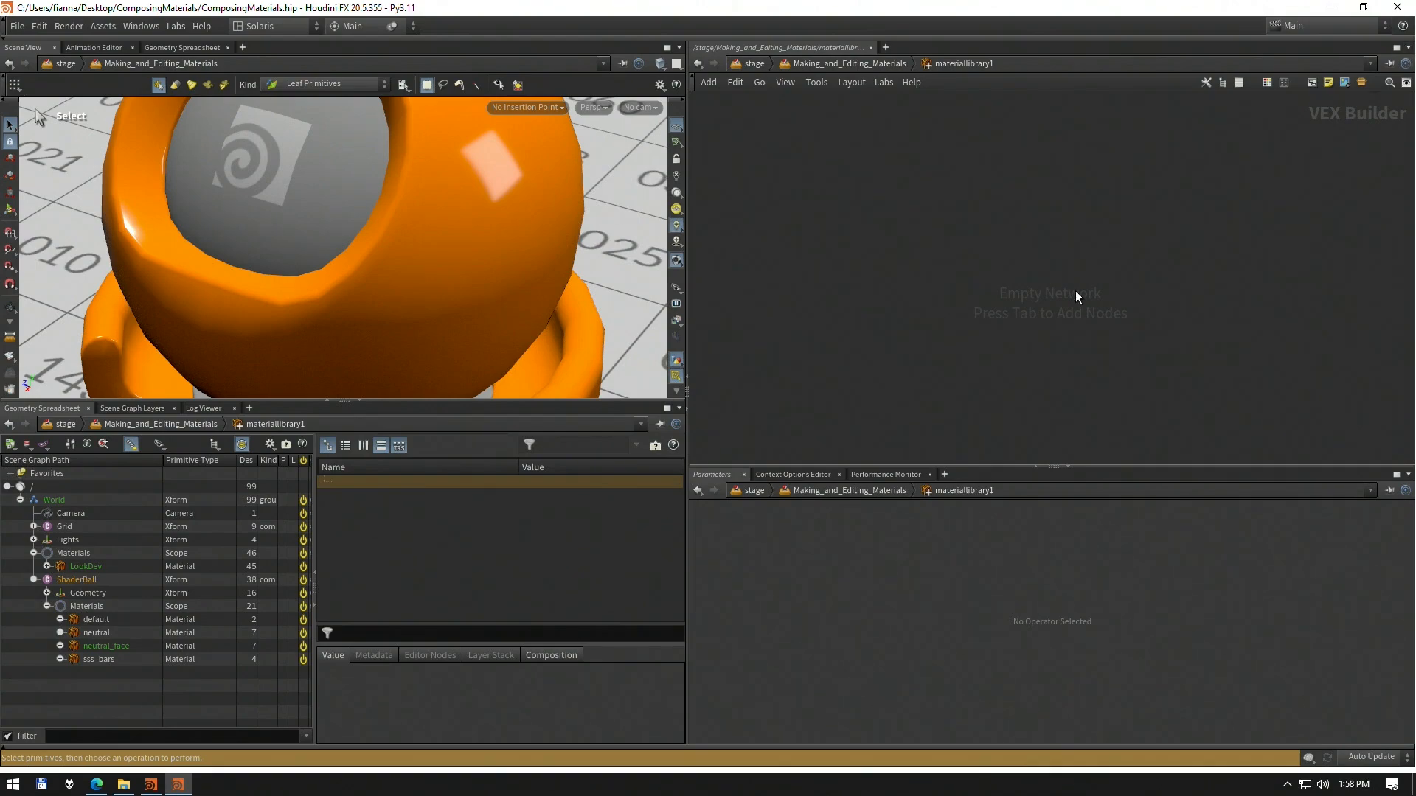
# Show the parameter overlay inside the network editor, enlarge it, and give the network editor more height
pyautogui.press('p')
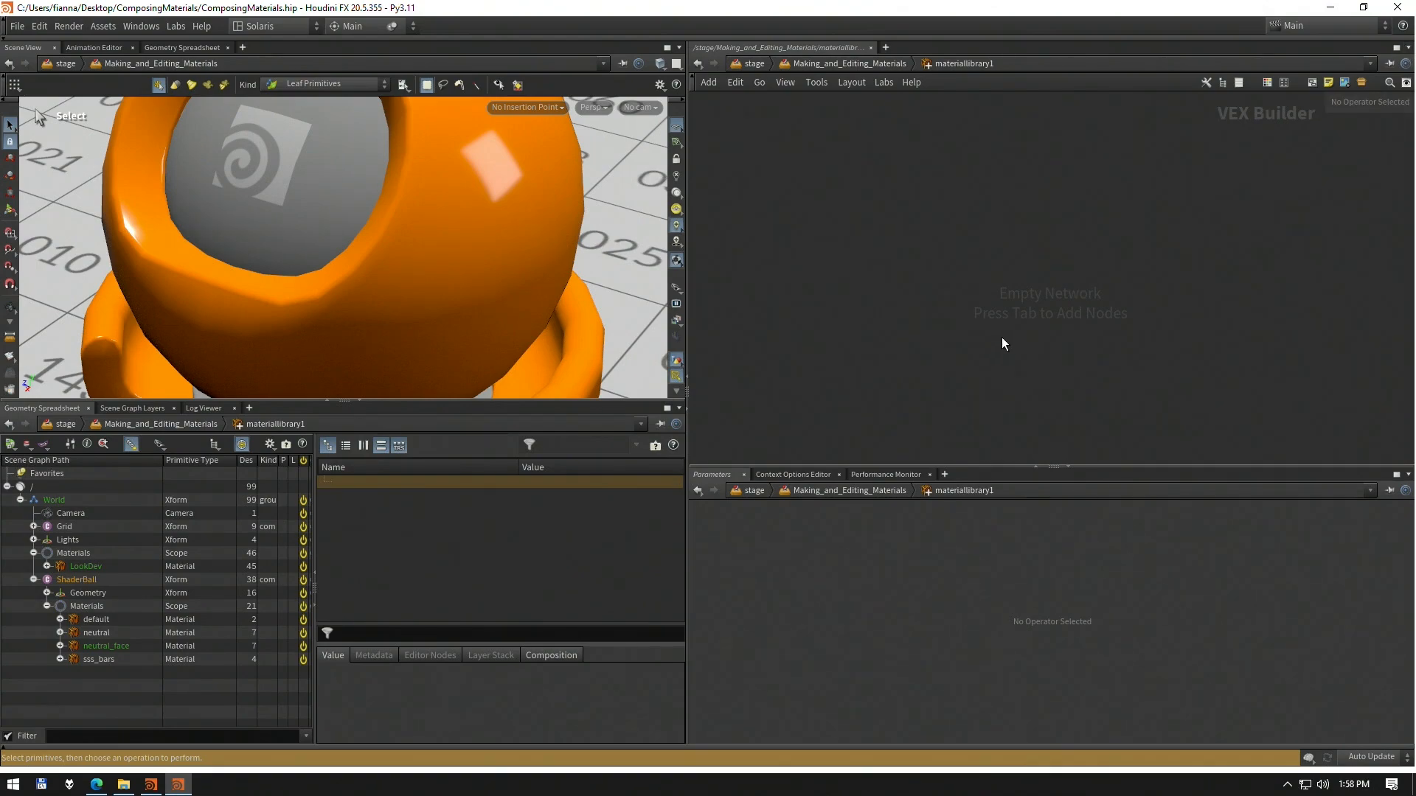
pyautogui.moveTo(1322, 116); pyautogui.dragTo(1174, 230)
pyautogui.moveTo(880, 467); pyautogui.dragTo(888, 522)
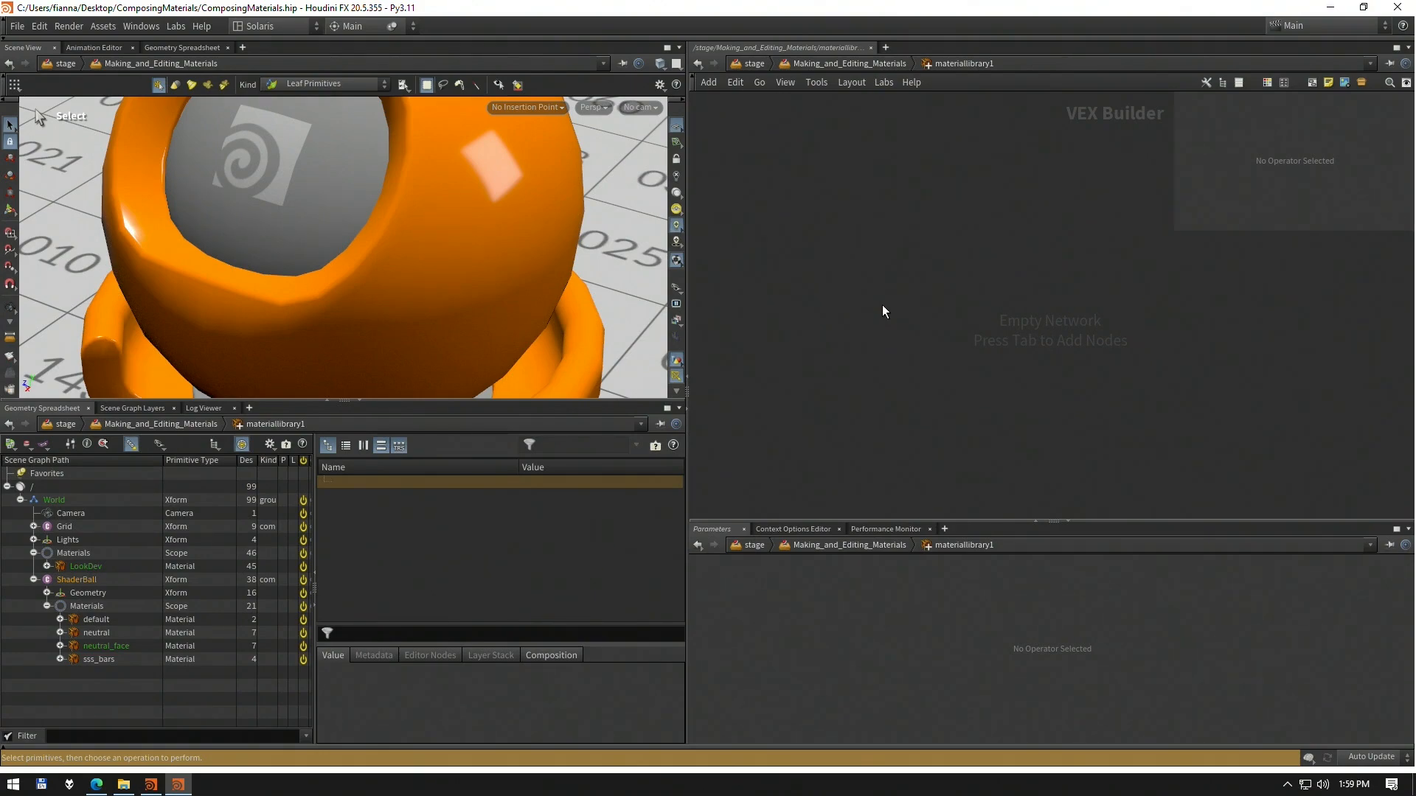
# Add a Karma Material Builder to the empty material library network, finding it among the builder operators
pyautogui.press('Tab')
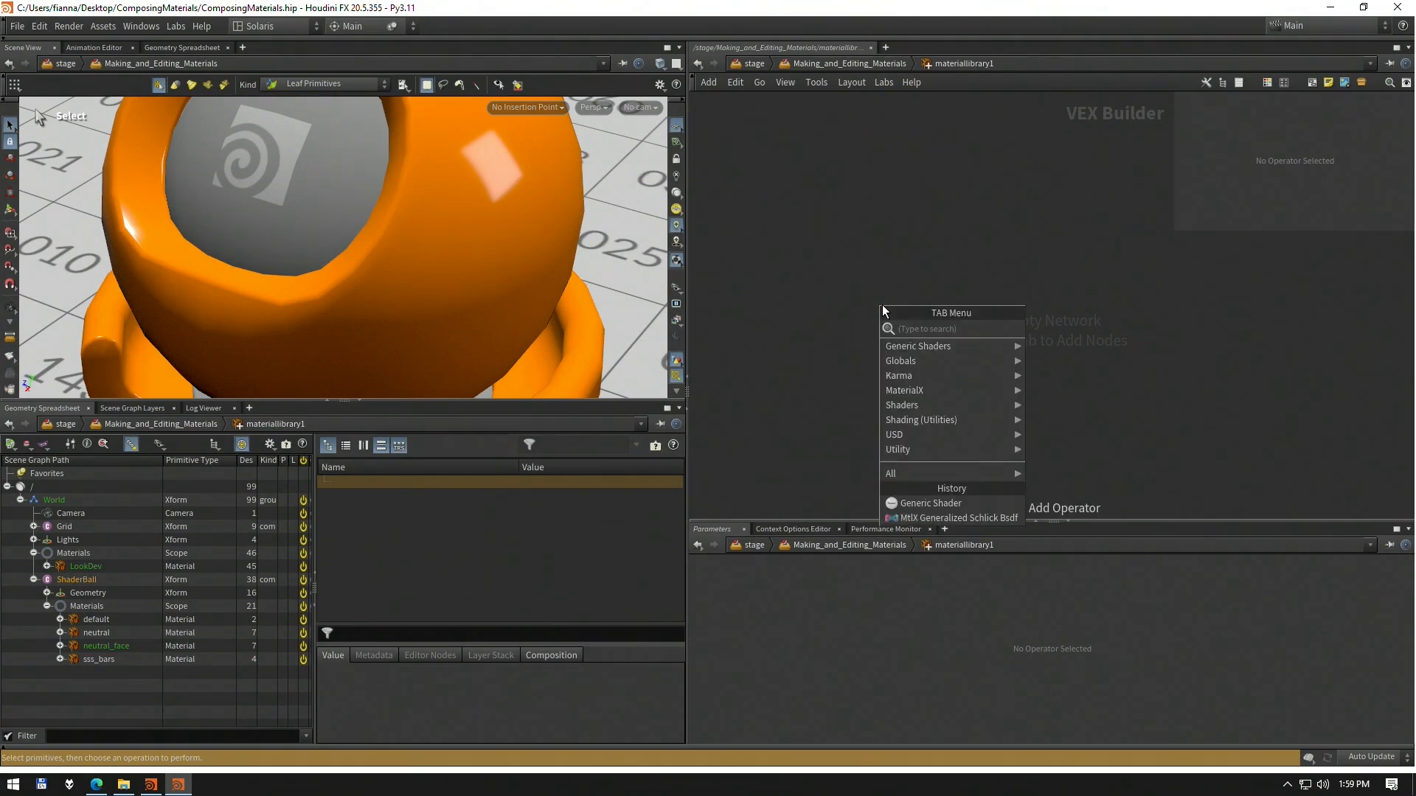
pyautogui.press('Escape')
pyautogui.press('Tab')
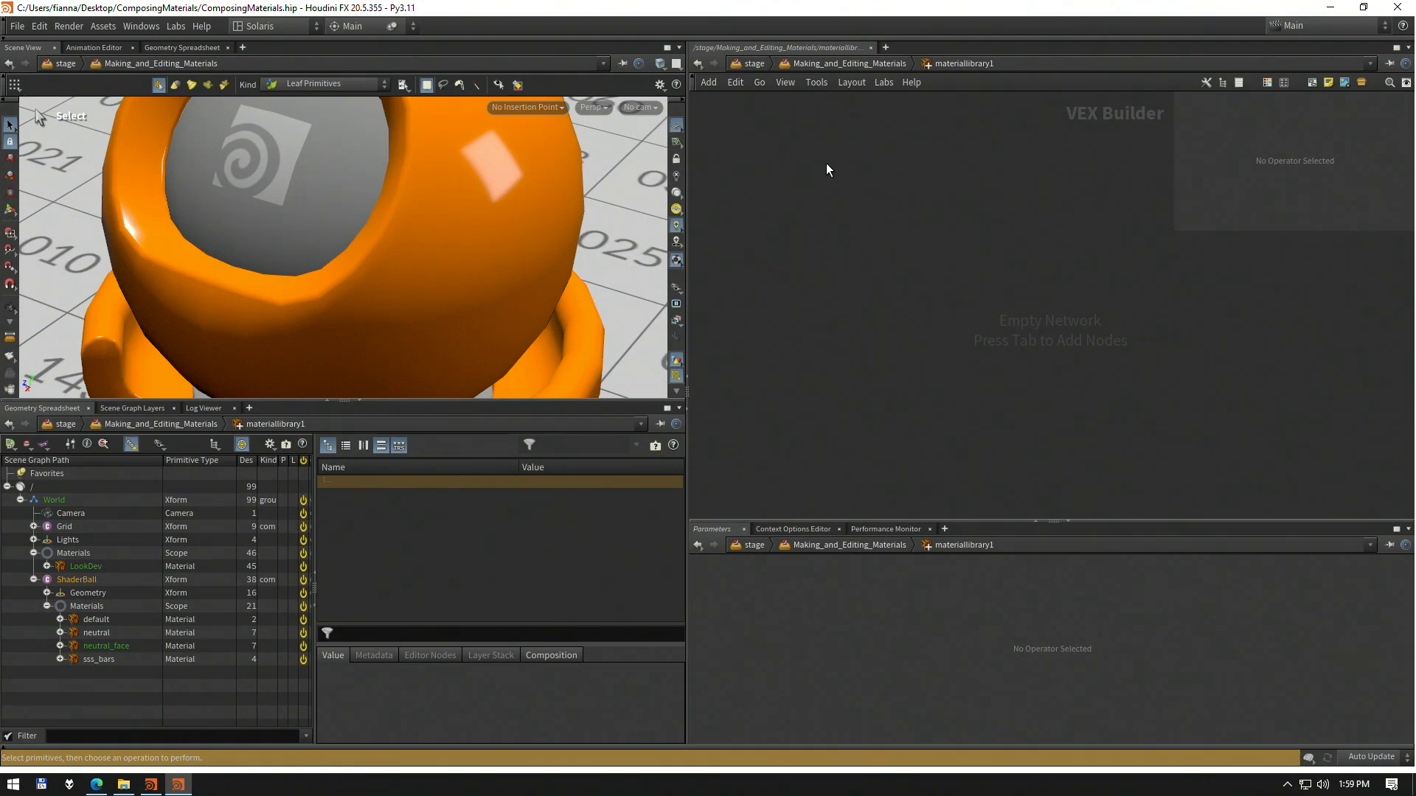
pyautogui.press('Tab')
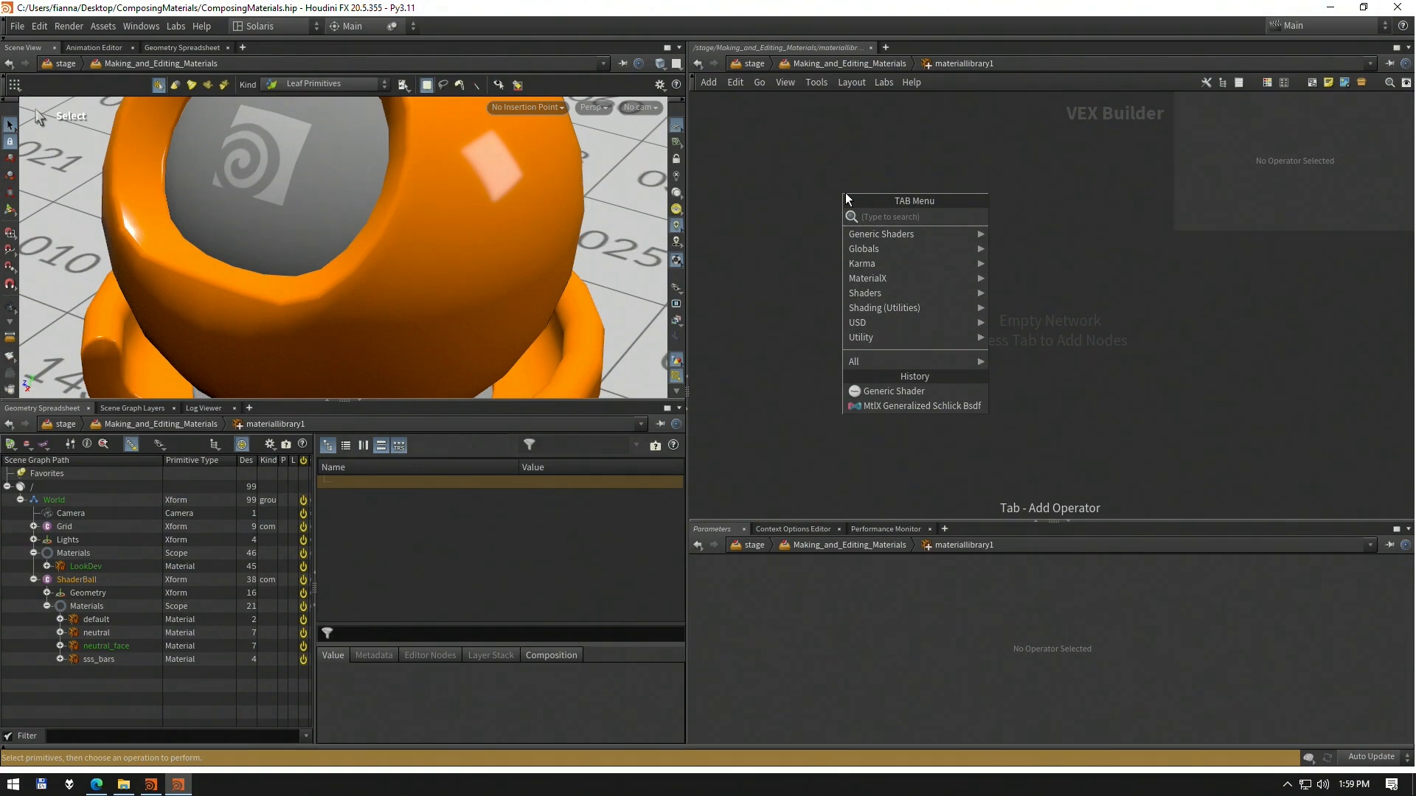
pyautogui.write('b')
pyautogui.press('BackSpace')
pyautogui.write('b')
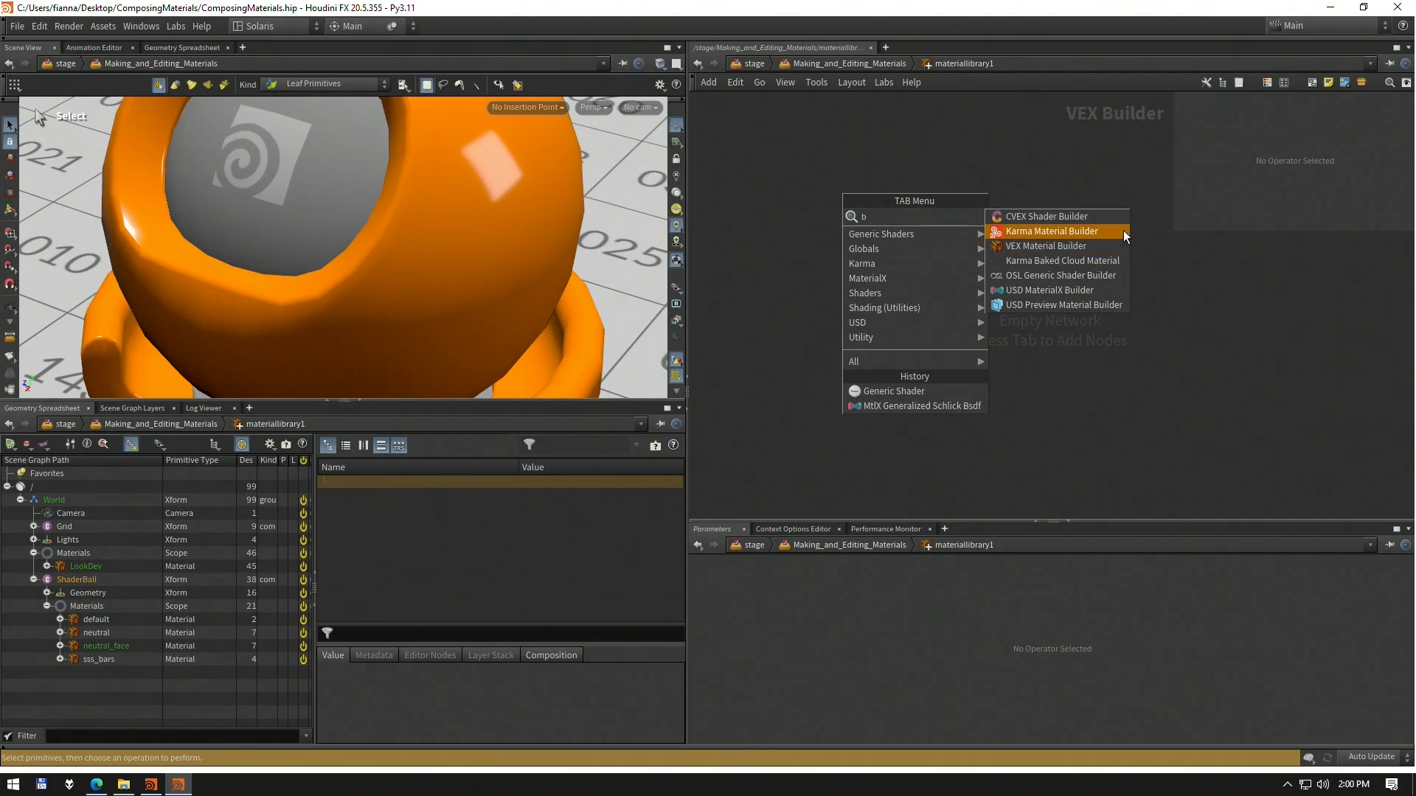
pyautogui.click(1075, 232)
pyautogui.click(963, 245)
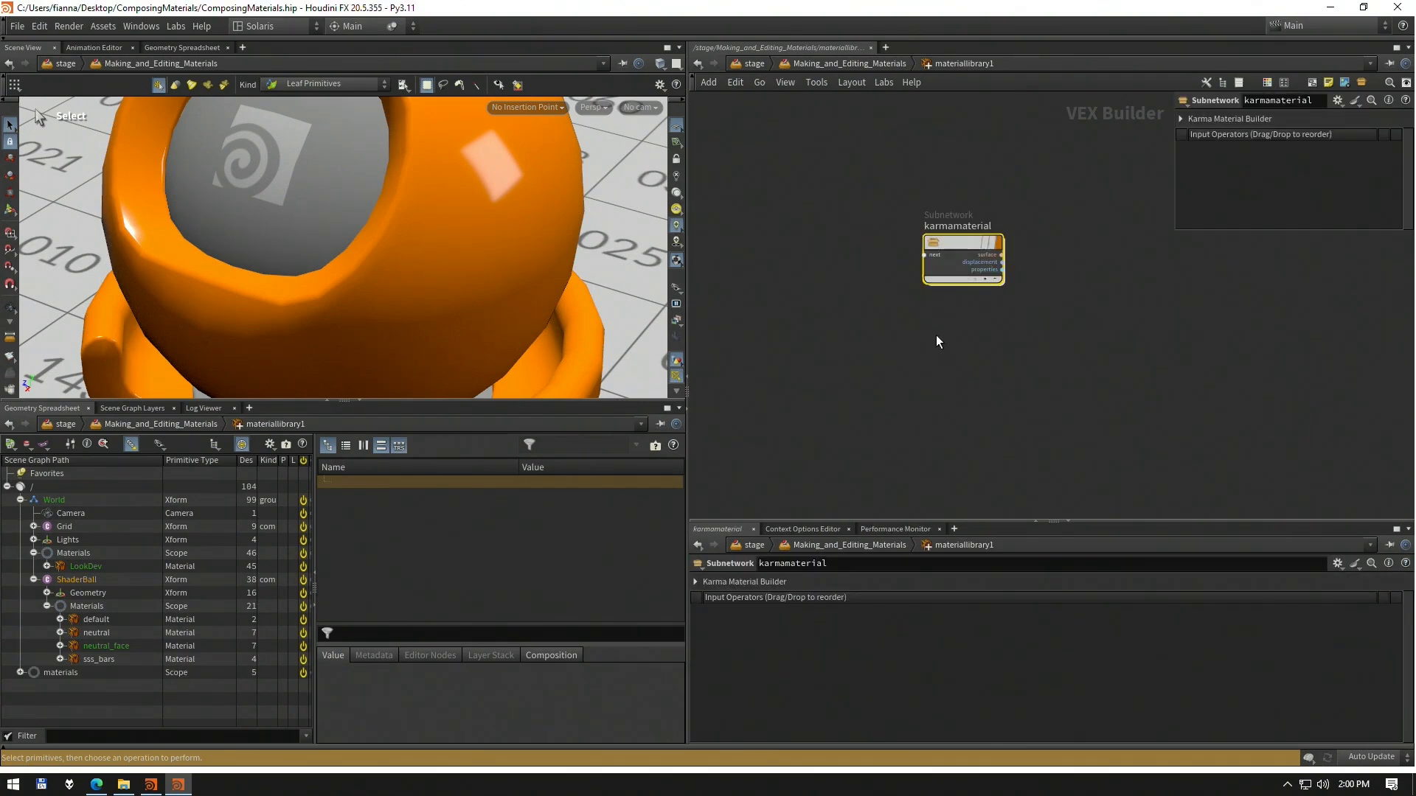
# Return to the LOP level, place the scene graph above the viewport, and expand the materials scope down to karmamaterial's shaders
pyautogui.moveTo(887, 204); pyautogui.dragTo(900, 178, button='middle')
pyautogui.scroll(2, 861, 233)
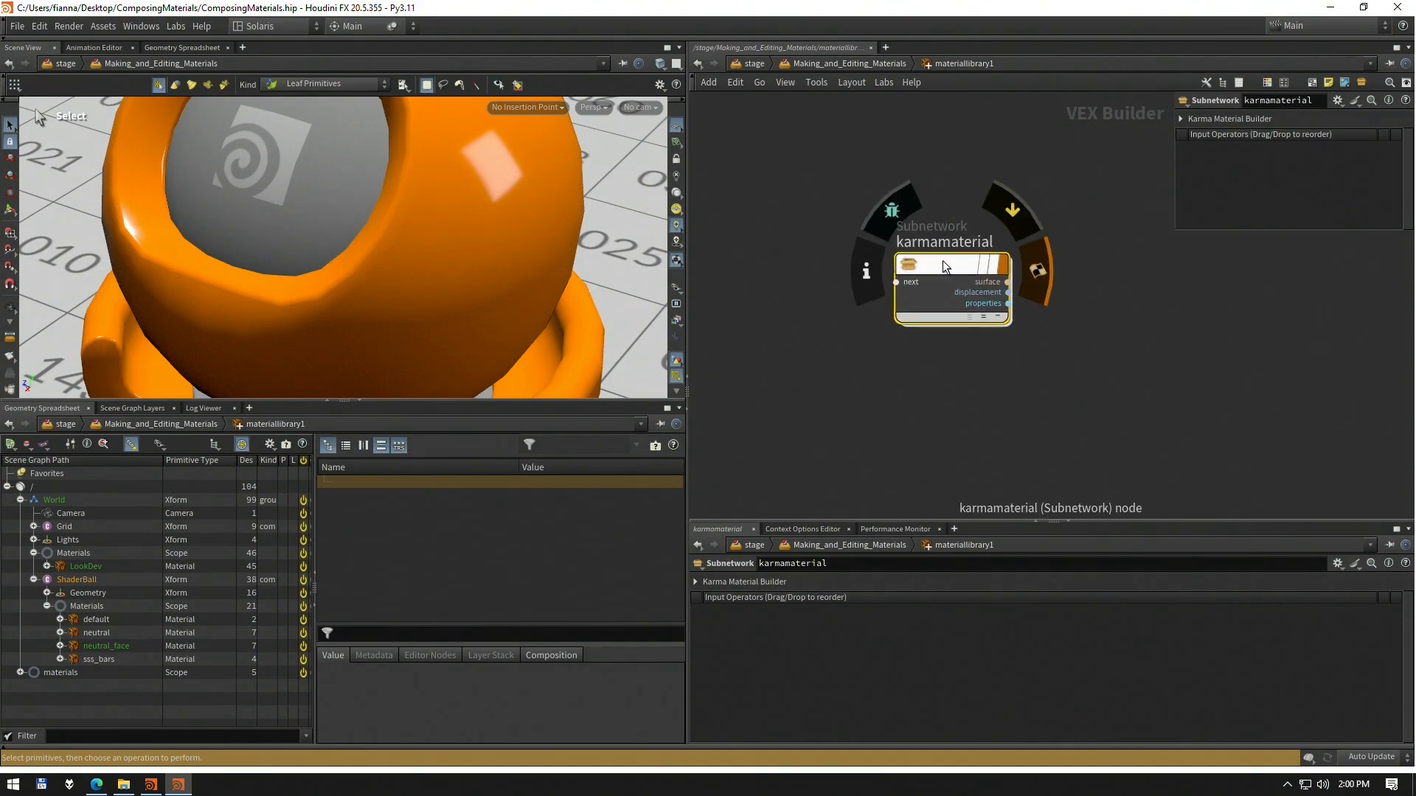
pyautogui.press('u')
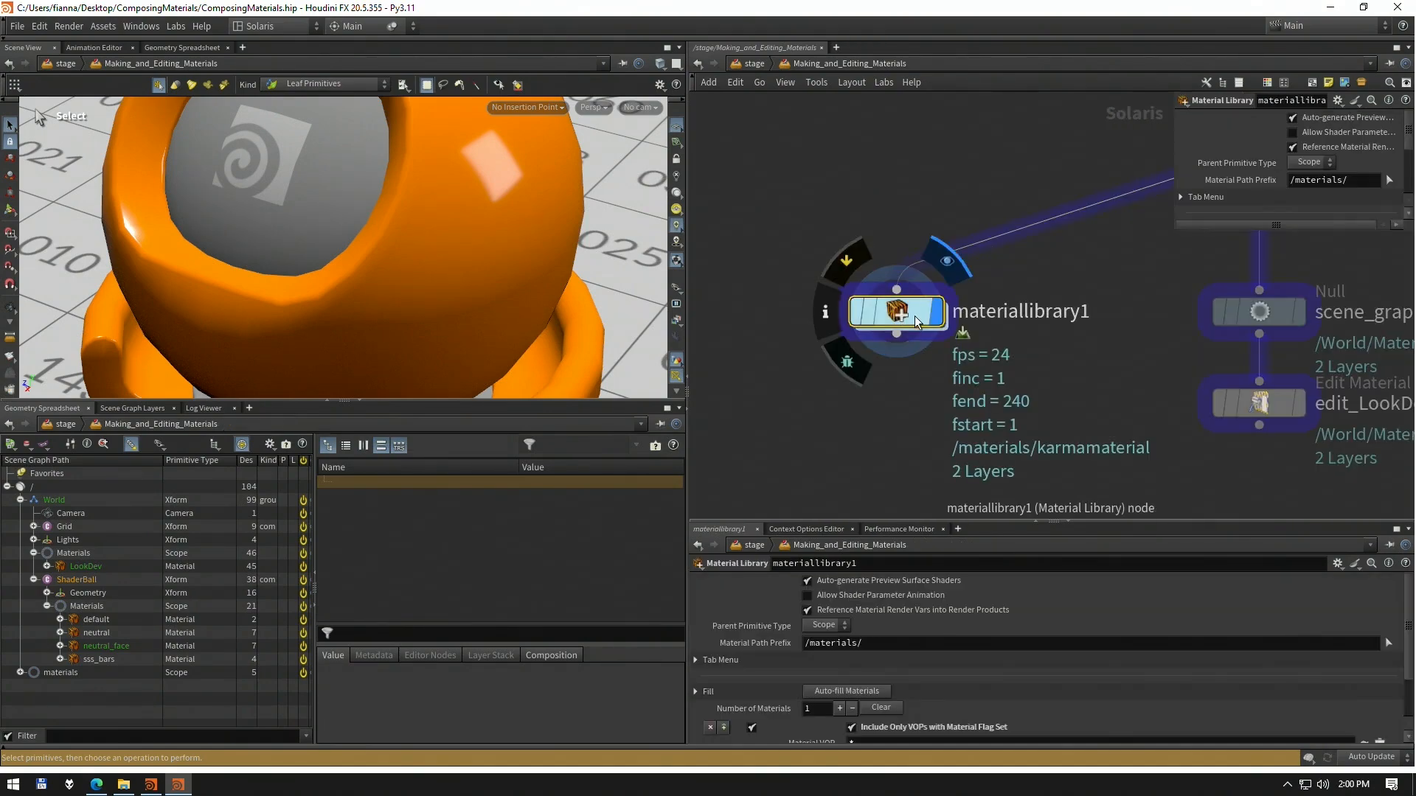
pyautogui.click(20, 673)
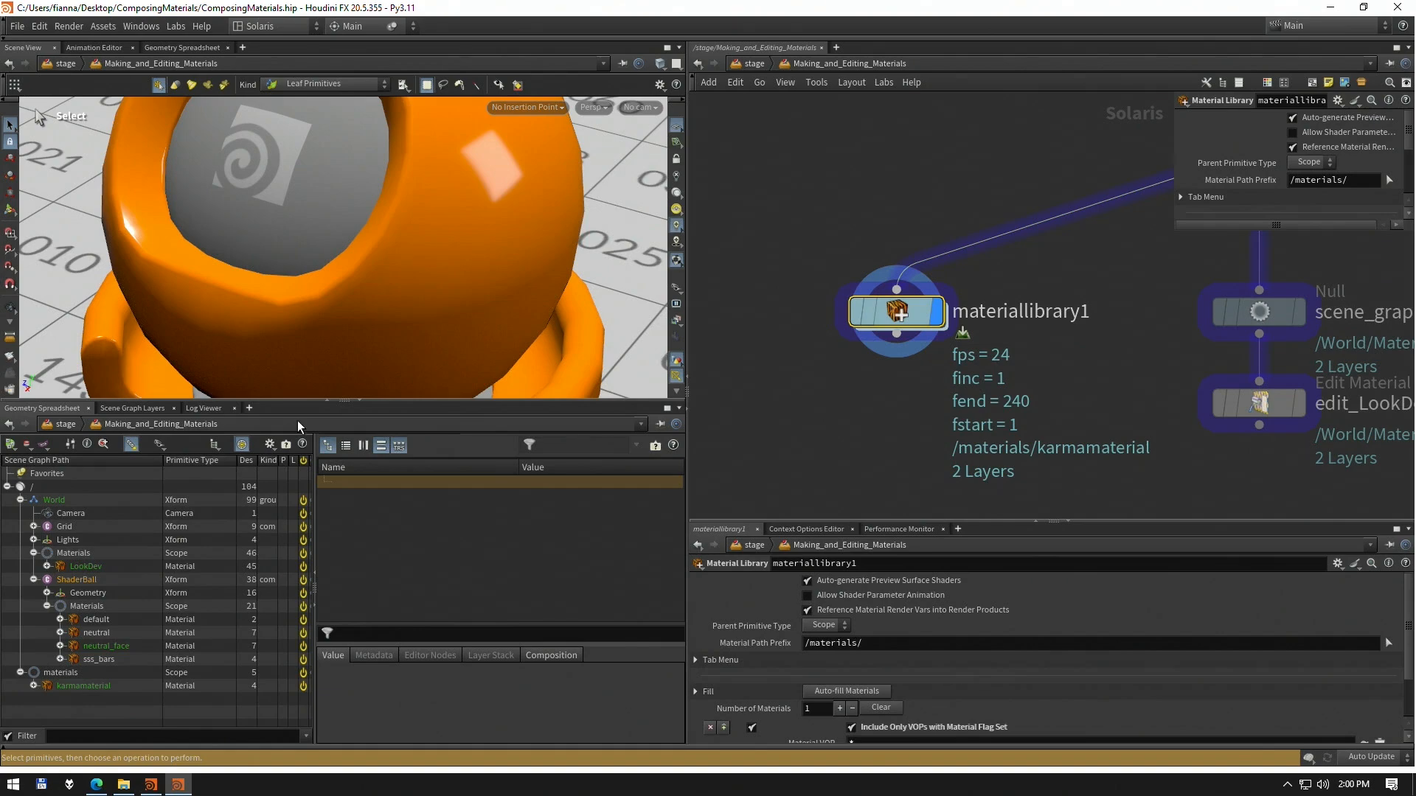
pyautogui.click(351, 406)
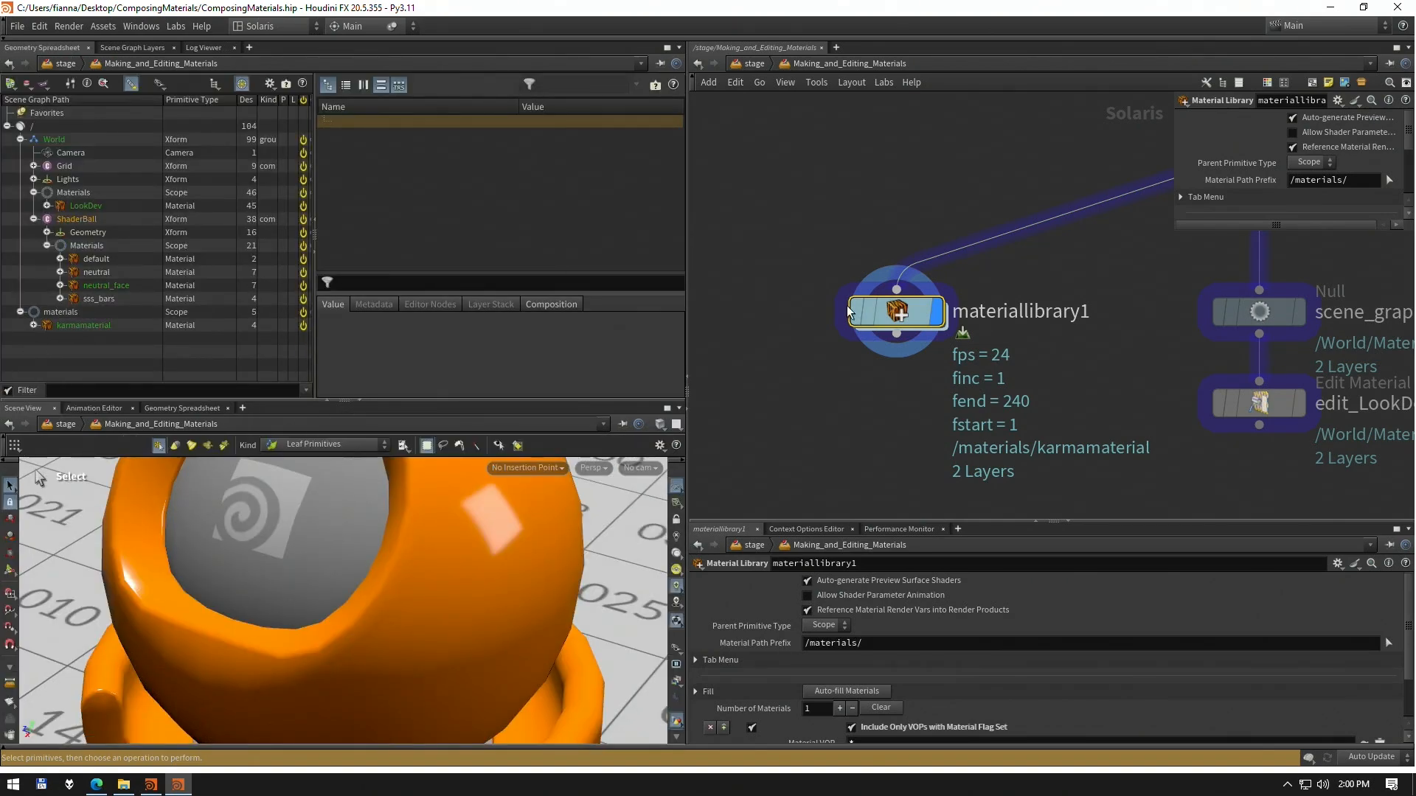
pyautogui.moveTo(853, 314)
pyautogui.click(34, 326)
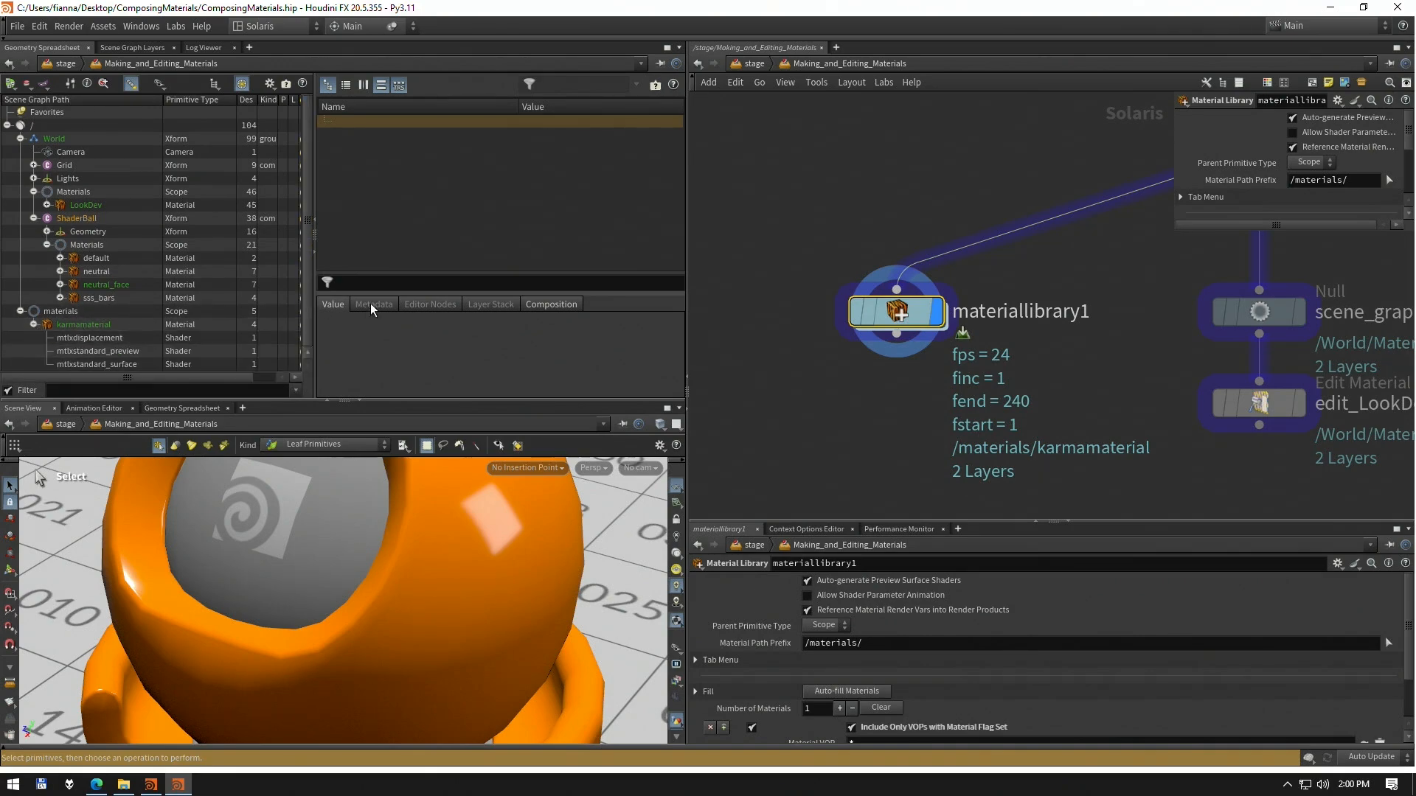
# Inspect the Karma Material Builder settings of karmamaterial inside materiallibrary1, widening the parameter overlay to read them
pyautogui.doubleClick(909, 315)
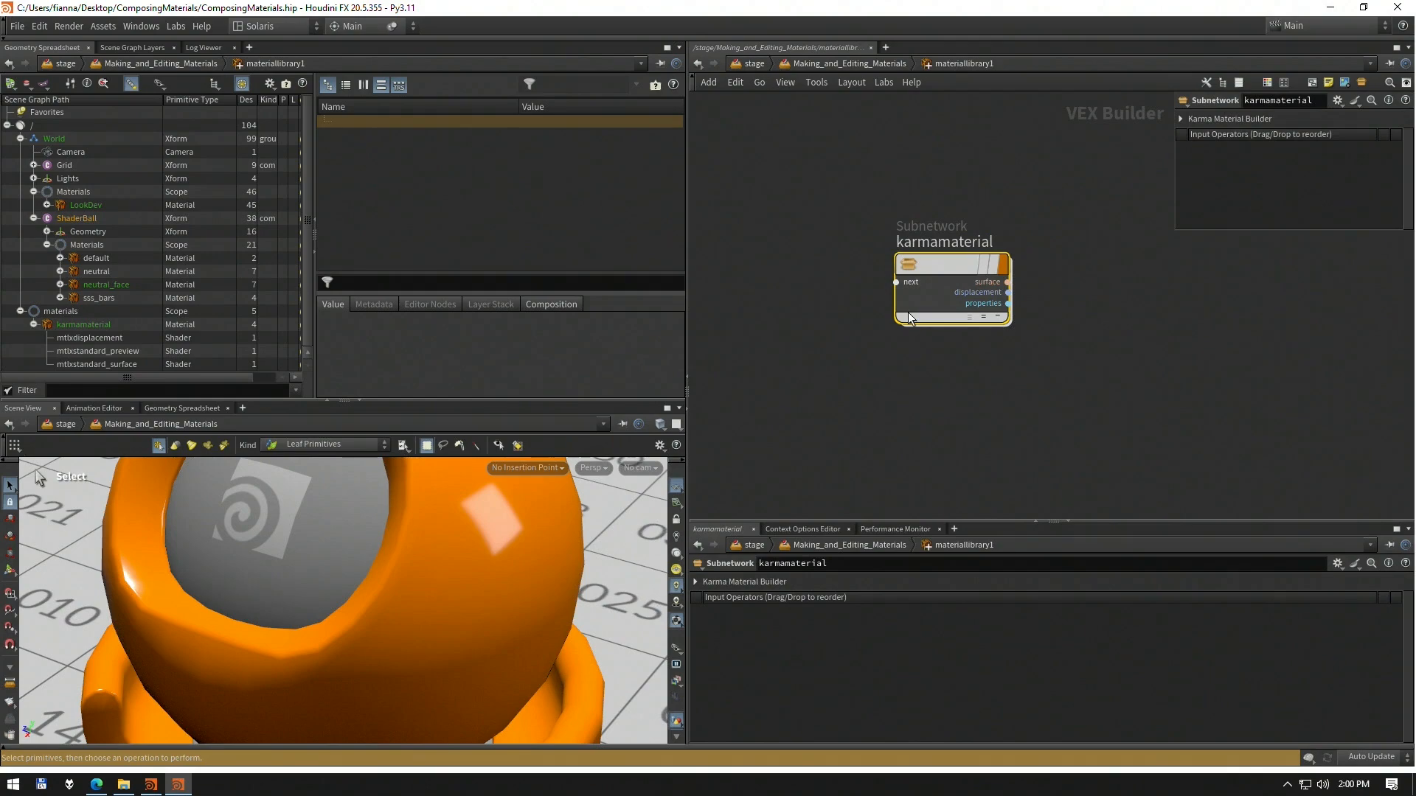
pyautogui.click(1181, 118)
pyautogui.moveTo(1175, 164); pyautogui.dragTo(970, 168)
pyautogui.moveTo(922, 168); pyautogui.dragTo(1016, 299, button='middle')
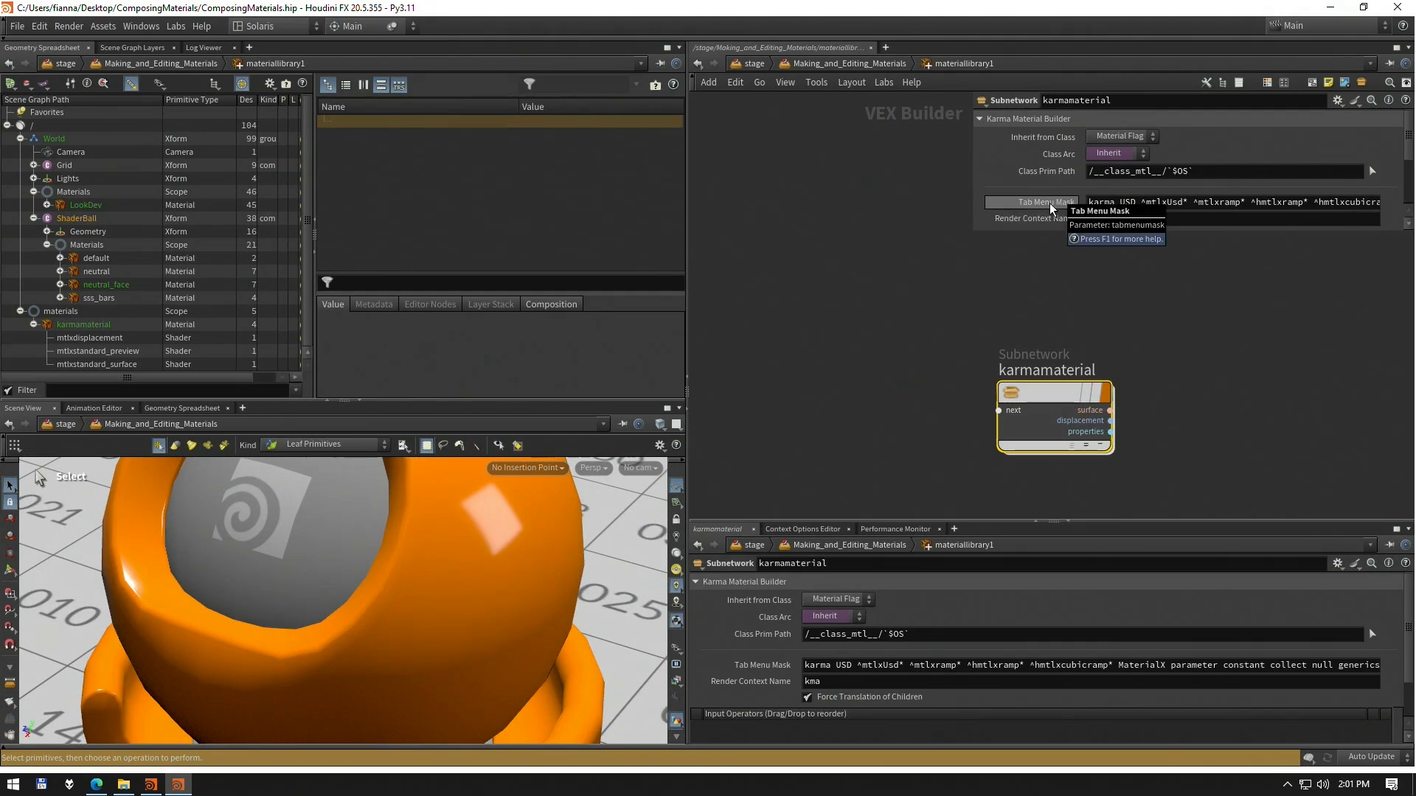
pyautogui.click(979, 119)
# Inspect the default shader nodes inside the karmamaterial subnetwork and return to the Making_and_Editing_Materials network
pyautogui.moveTo(1055, 392); pyautogui.dragTo(909, 298)
pyautogui.doubleClick(909, 298)
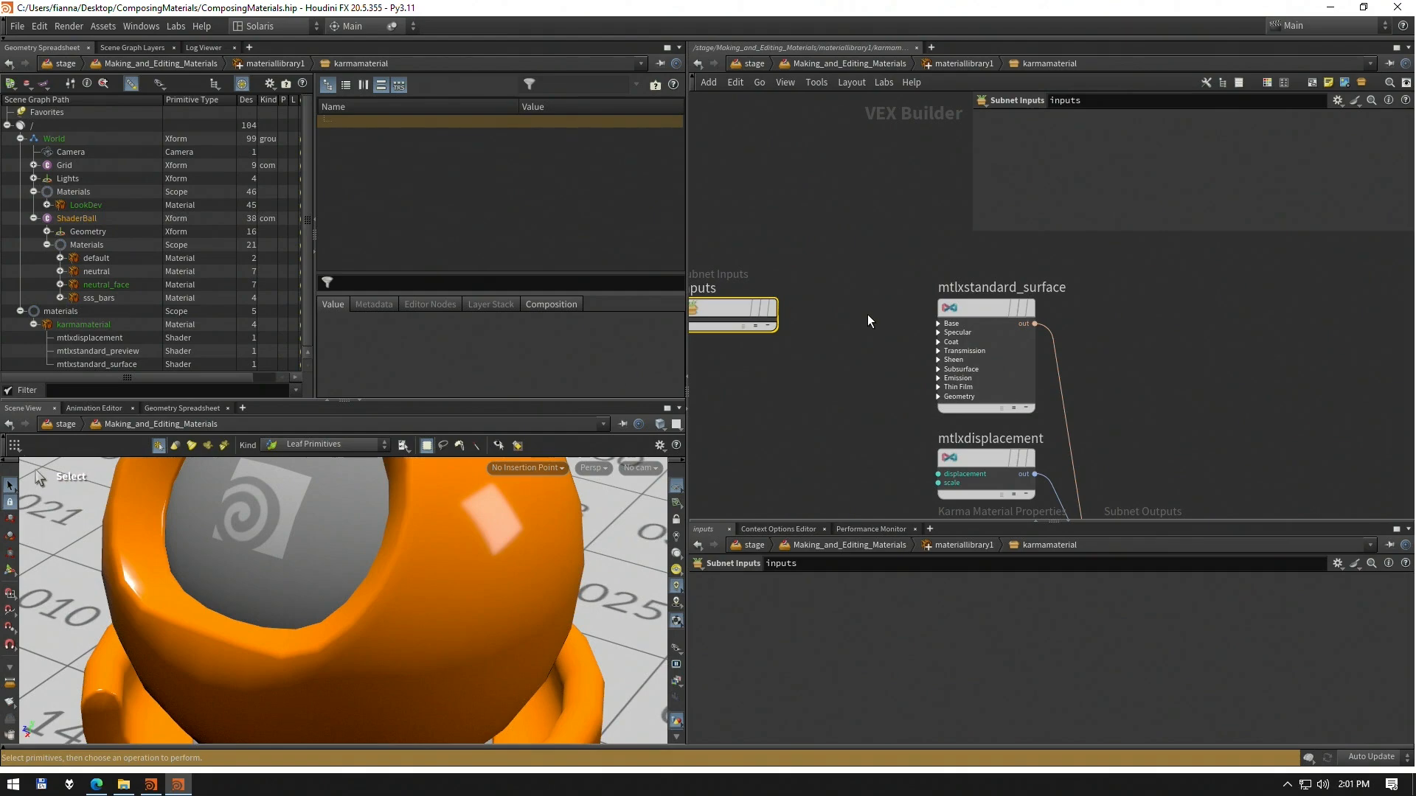
pyautogui.moveTo(837, 360); pyautogui.dragTo(855, 346, button='middle')
pyautogui.click(855, 347)
pyautogui.press('u')
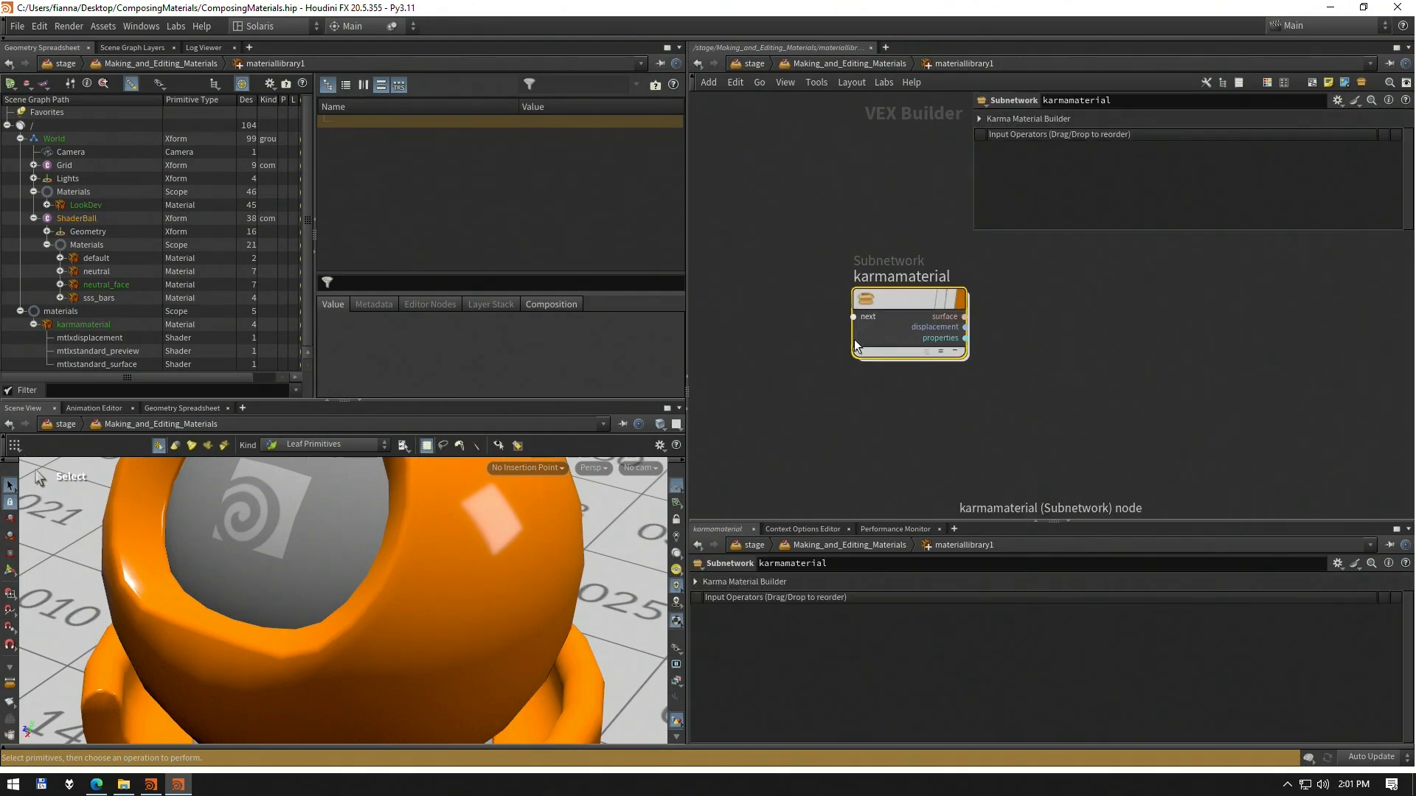
pyautogui.doubleClick(896, 294)
pyautogui.press('h')
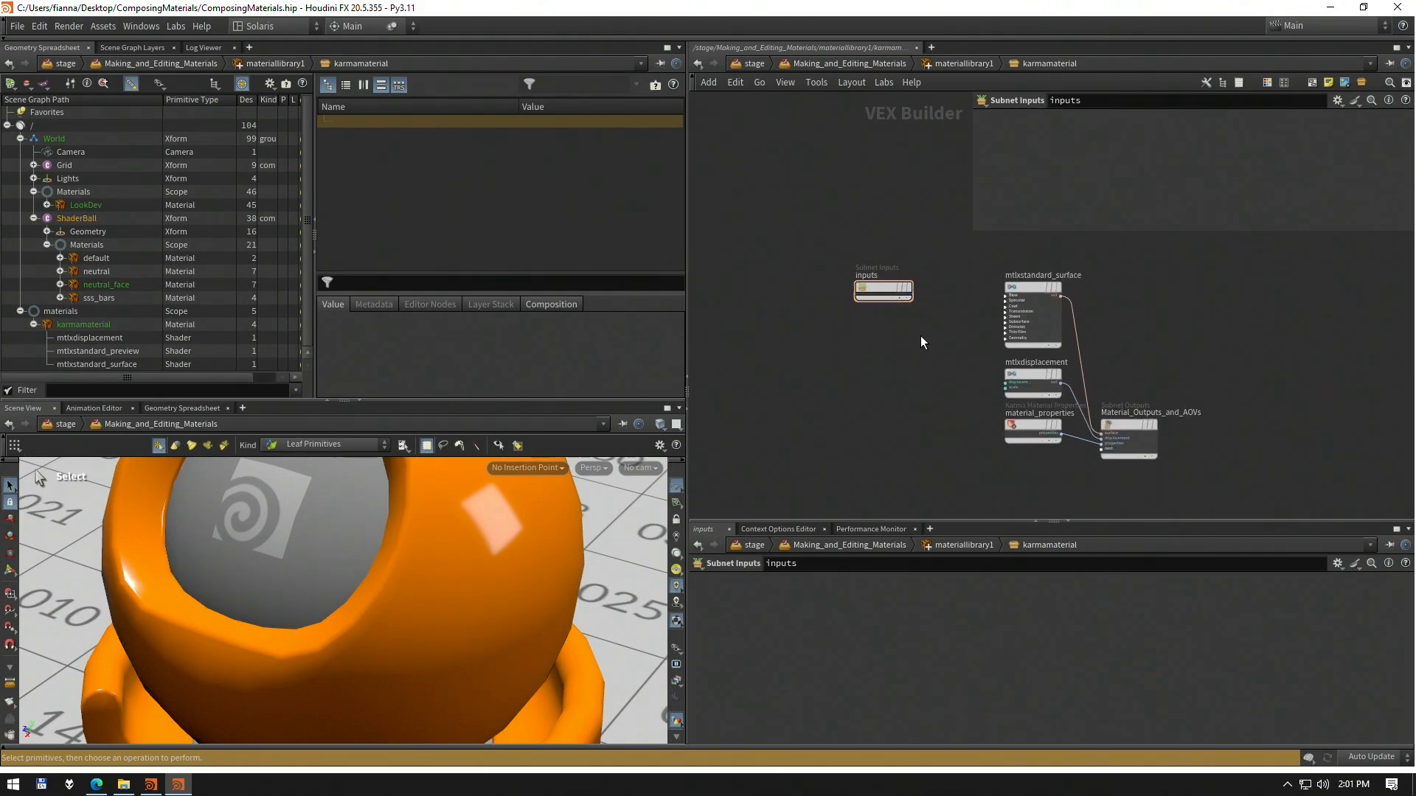
pyautogui.moveTo(922, 327); pyautogui.dragTo(914, 336, button='middle')
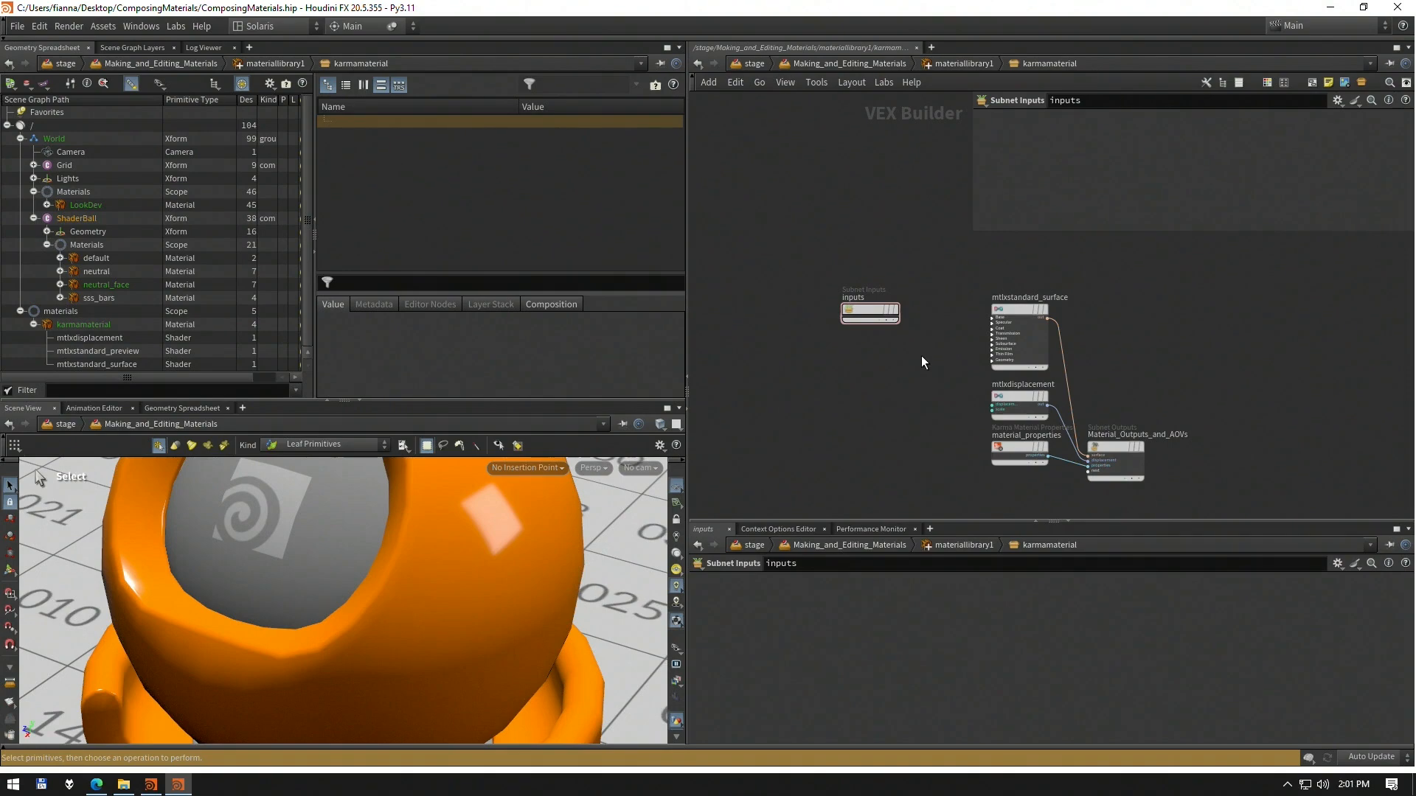
pyautogui.press('u')
pyautogui.press('u')
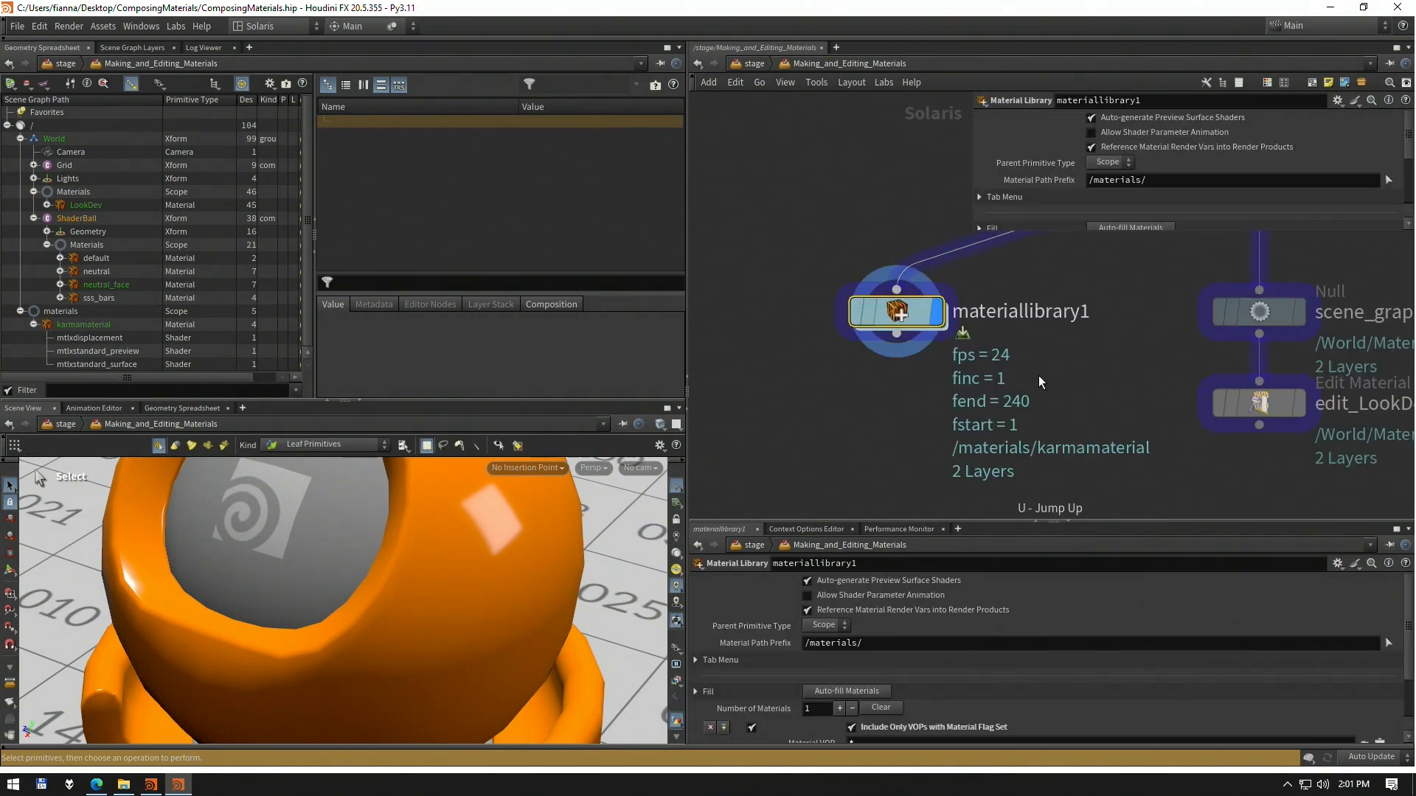
pyautogui.moveTo(830, 363); pyautogui.dragTo(834, 367)
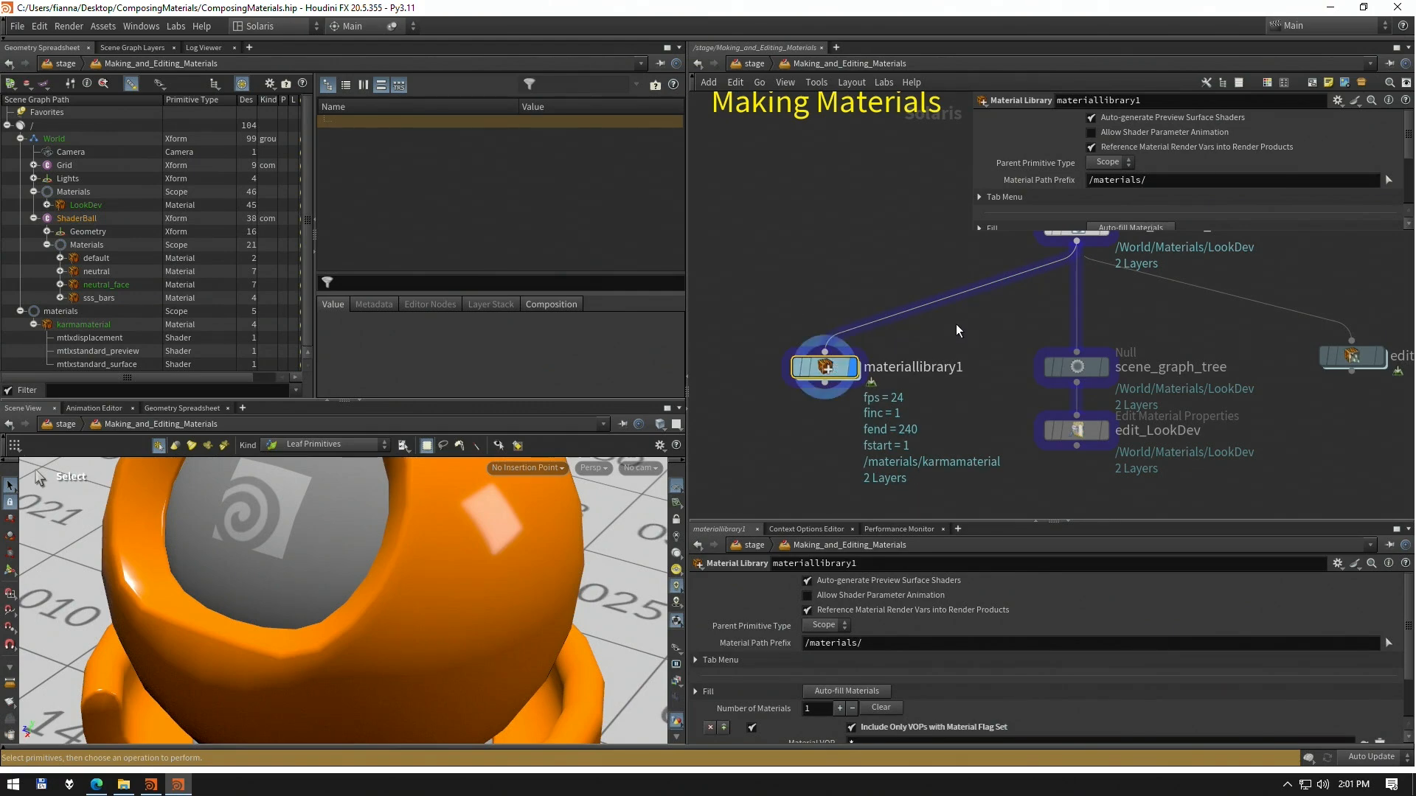
# Display scene_graph_tree and add an Edit Material Properties node after it for the /World/Materials/LookDev primitive
pyautogui.moveTo(955, 323); pyautogui.dragTo(913, 330, button='middle')
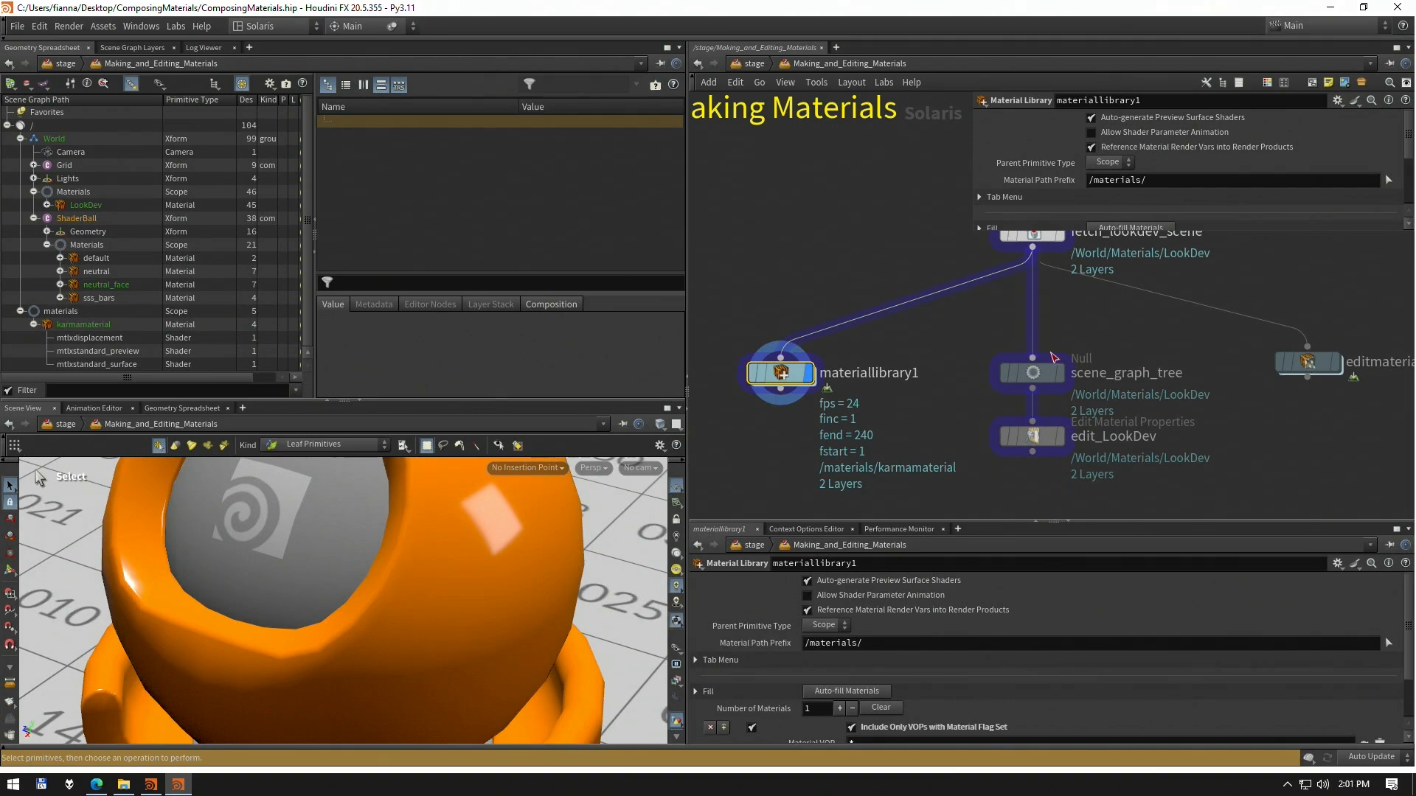
pyautogui.click(1047, 374)
pyautogui.click(1067, 338)
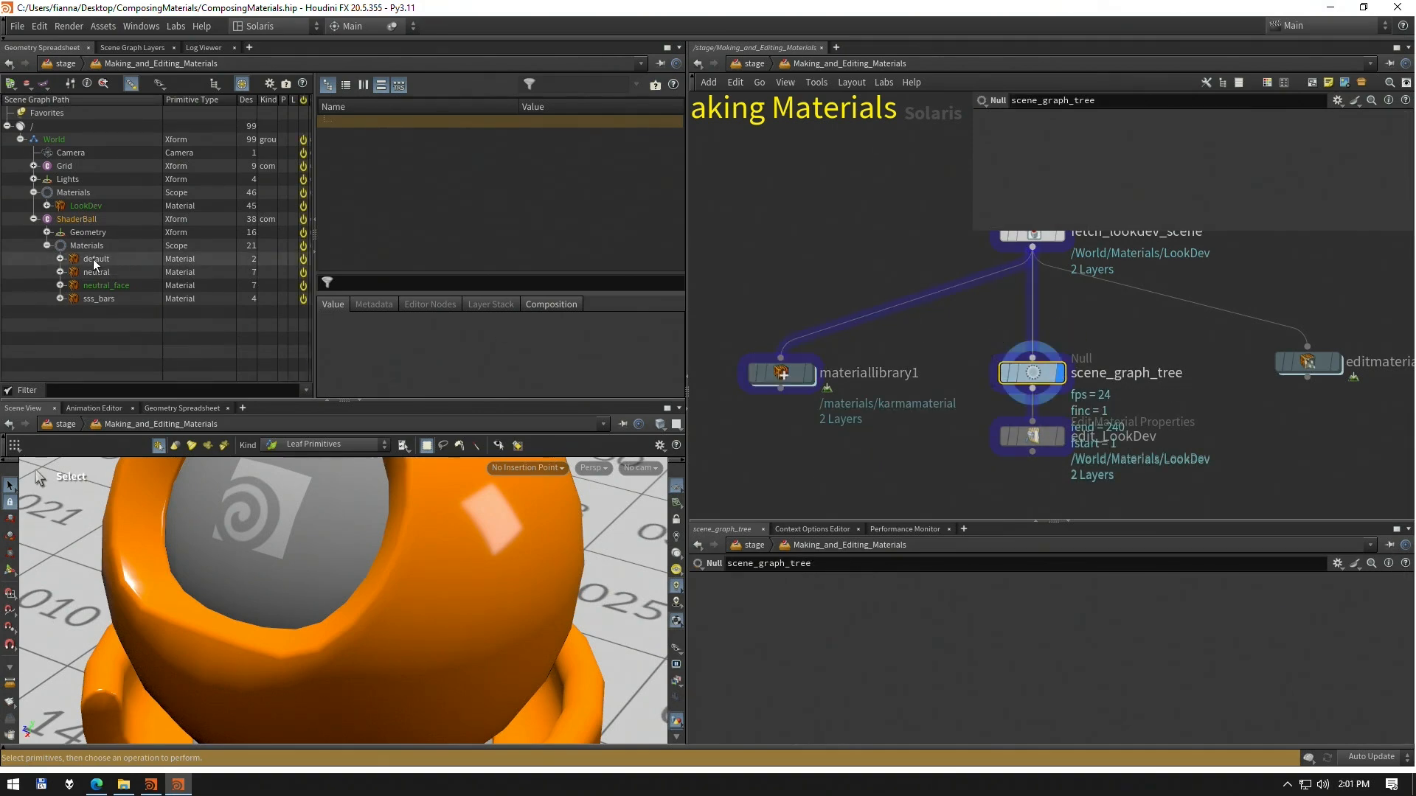
pyautogui.rightClick(85, 210)
pyautogui.moveTo(190, 304)
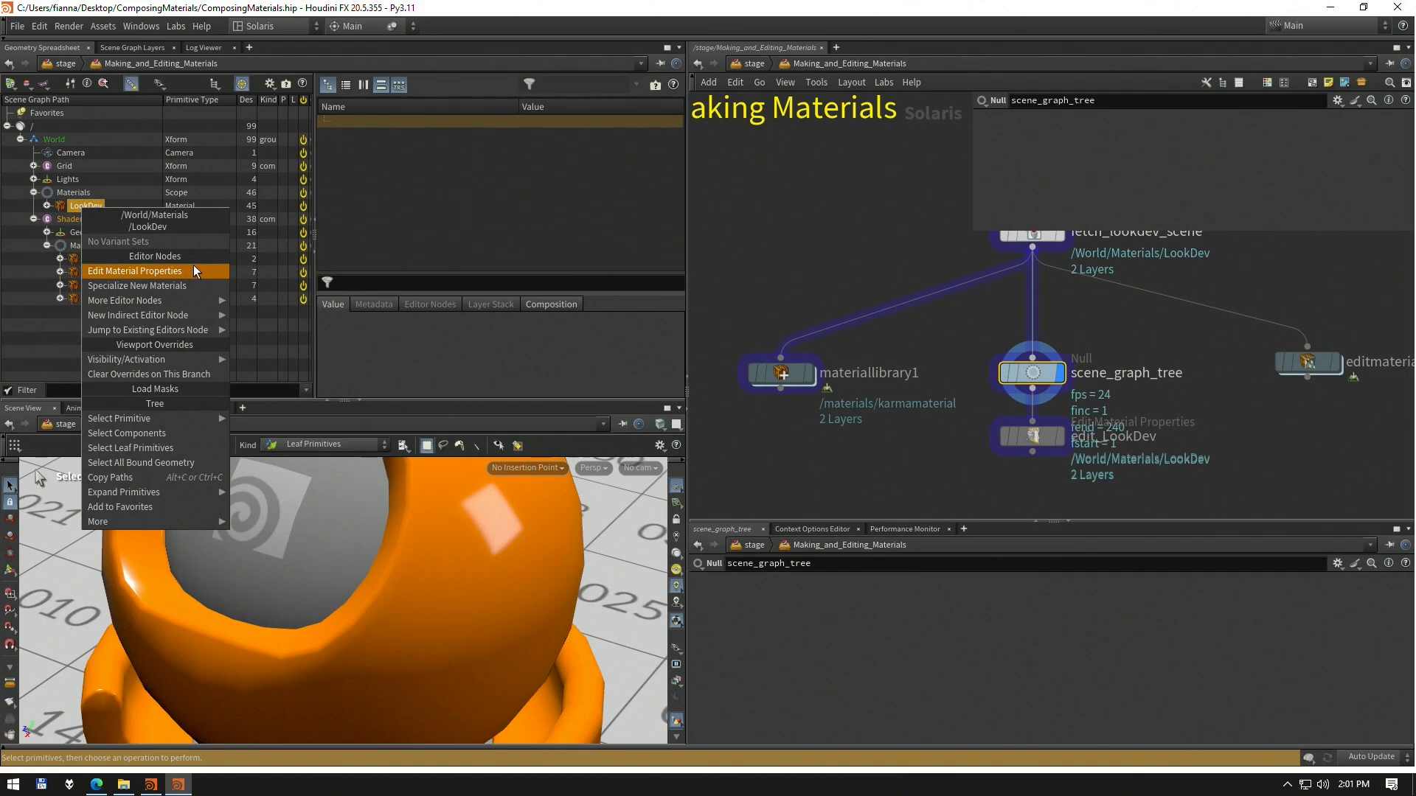
pyautogui.click(200, 271)
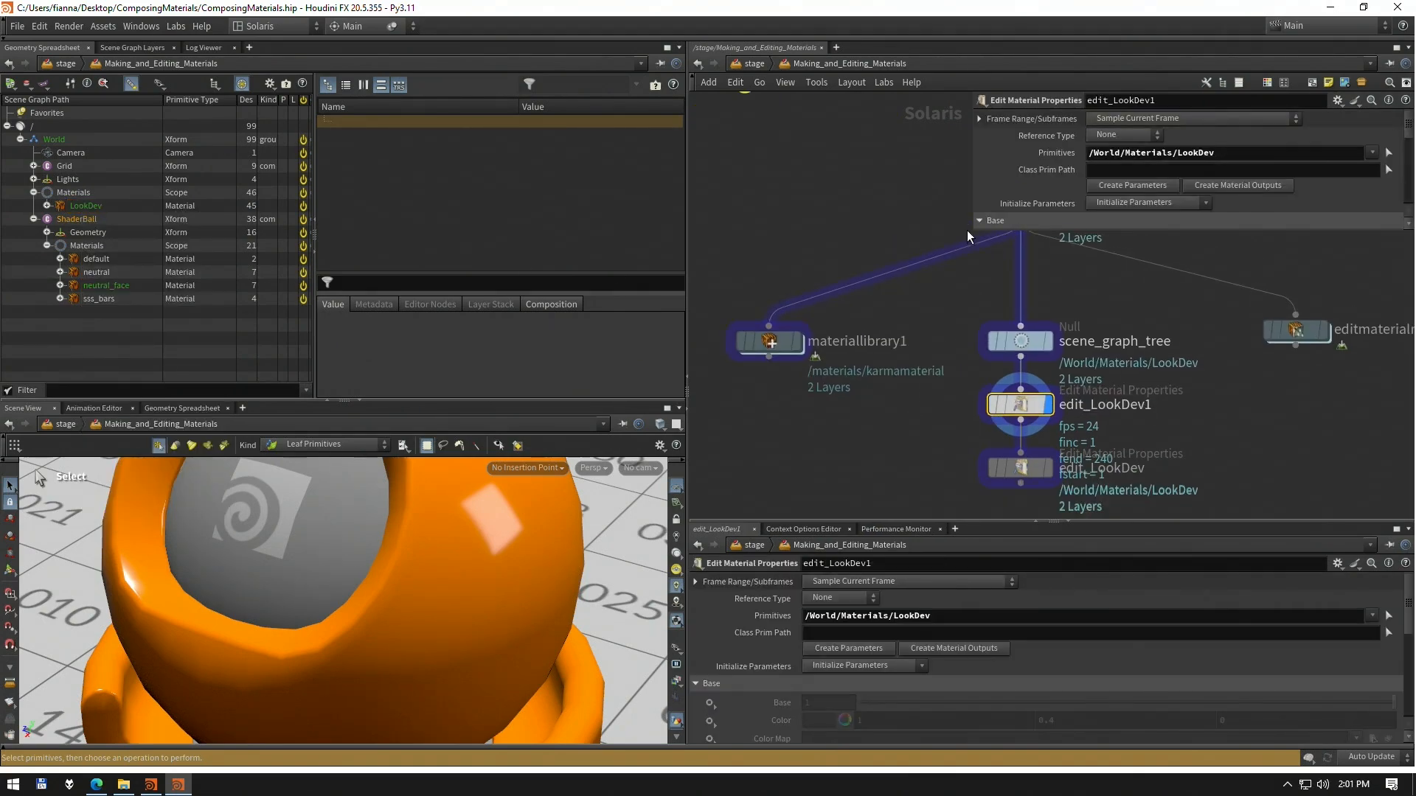
# Enlarge the parameter overlay and review the editable shader parameter groups of edit_LookDev1
pyautogui.moveTo(973, 228); pyautogui.dragTo(864, 384)
pyautogui.moveTo(936, 395); pyautogui.dragTo(834, 416, button='middle')
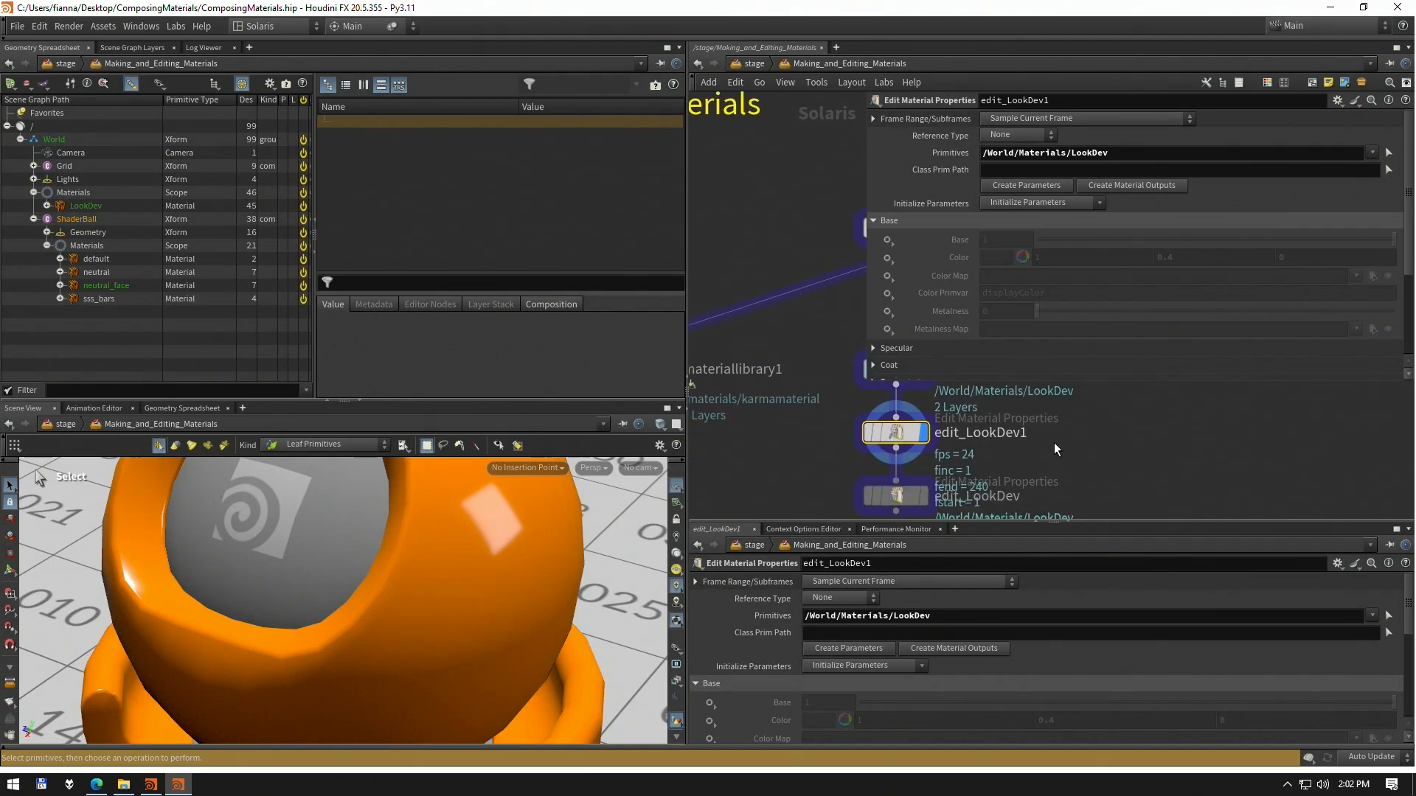
pyautogui.moveTo(1055, 443)
pyautogui.mouseDown(button='middle')
pyautogui.moveTo(1078, 447)
pyautogui.moveTo(1071, 480)
pyautogui.moveTo(1061, 467)
pyautogui.mouseUp(button='middle')
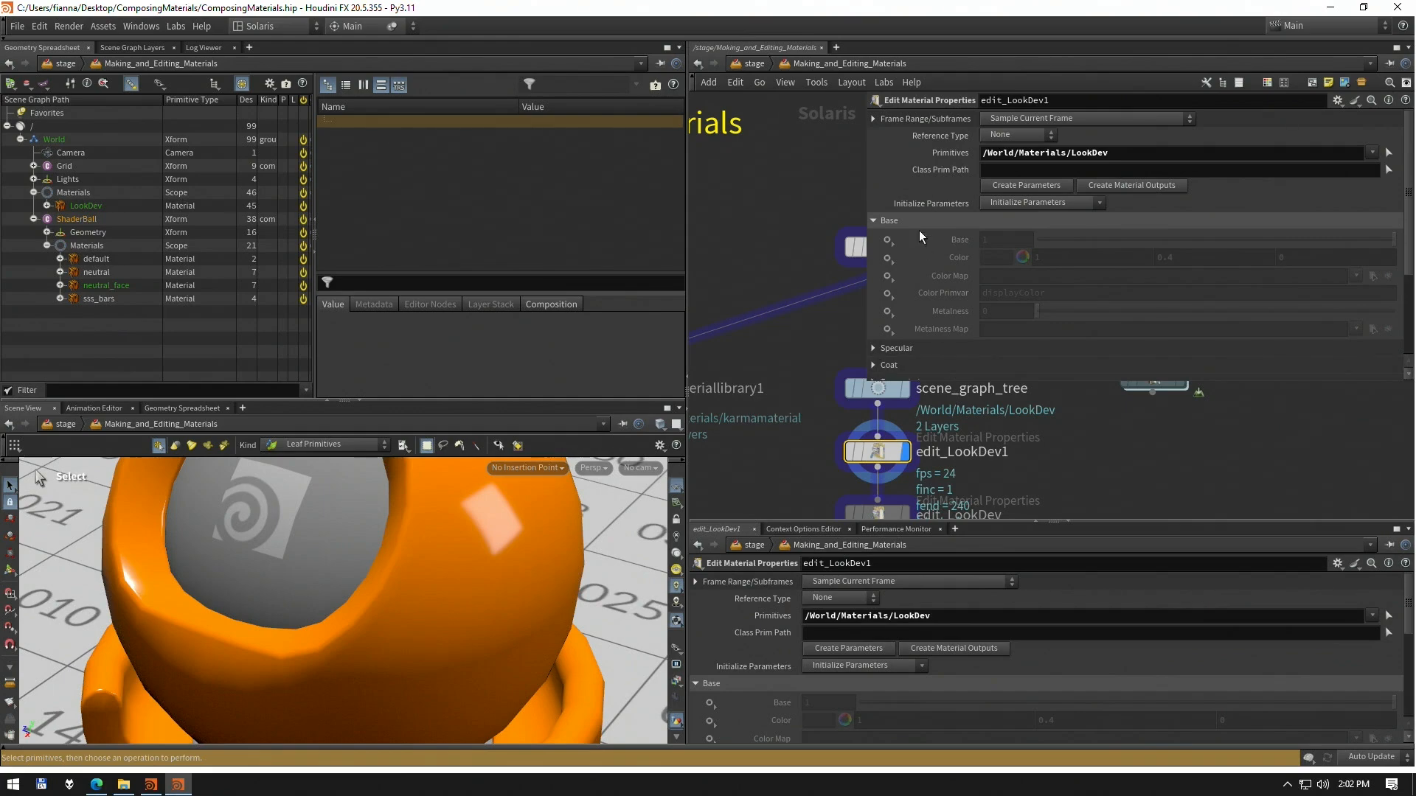
pyautogui.scroll(-3, 938, 263)
pyautogui.scroll(3, 937, 262)
pyautogui.scroll(-1, 958, 267)
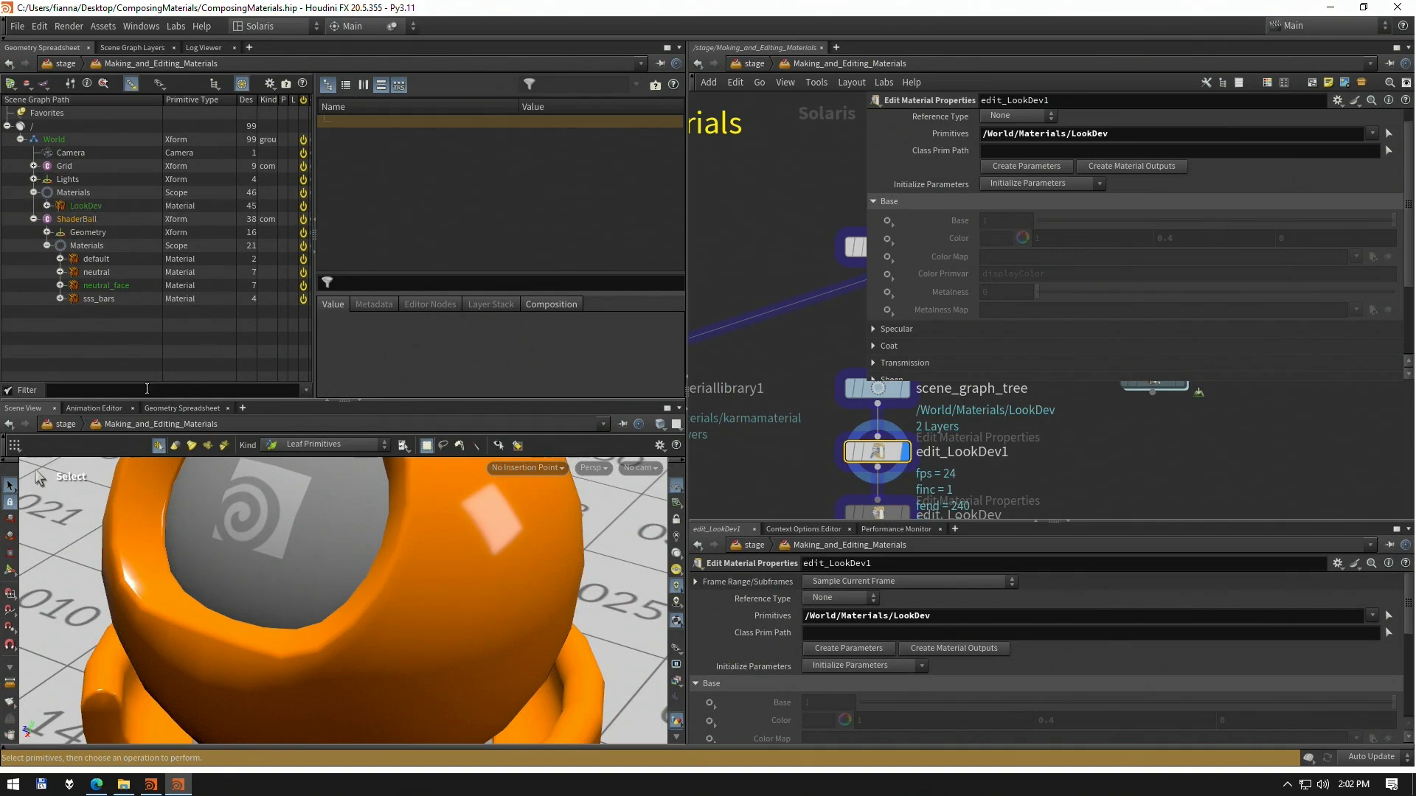
# Inspect the LookDev primitive's metadata, reading the houdini dialogScript entry in an enlarged details area, and restore the pane layout
pyautogui.click(110, 208)
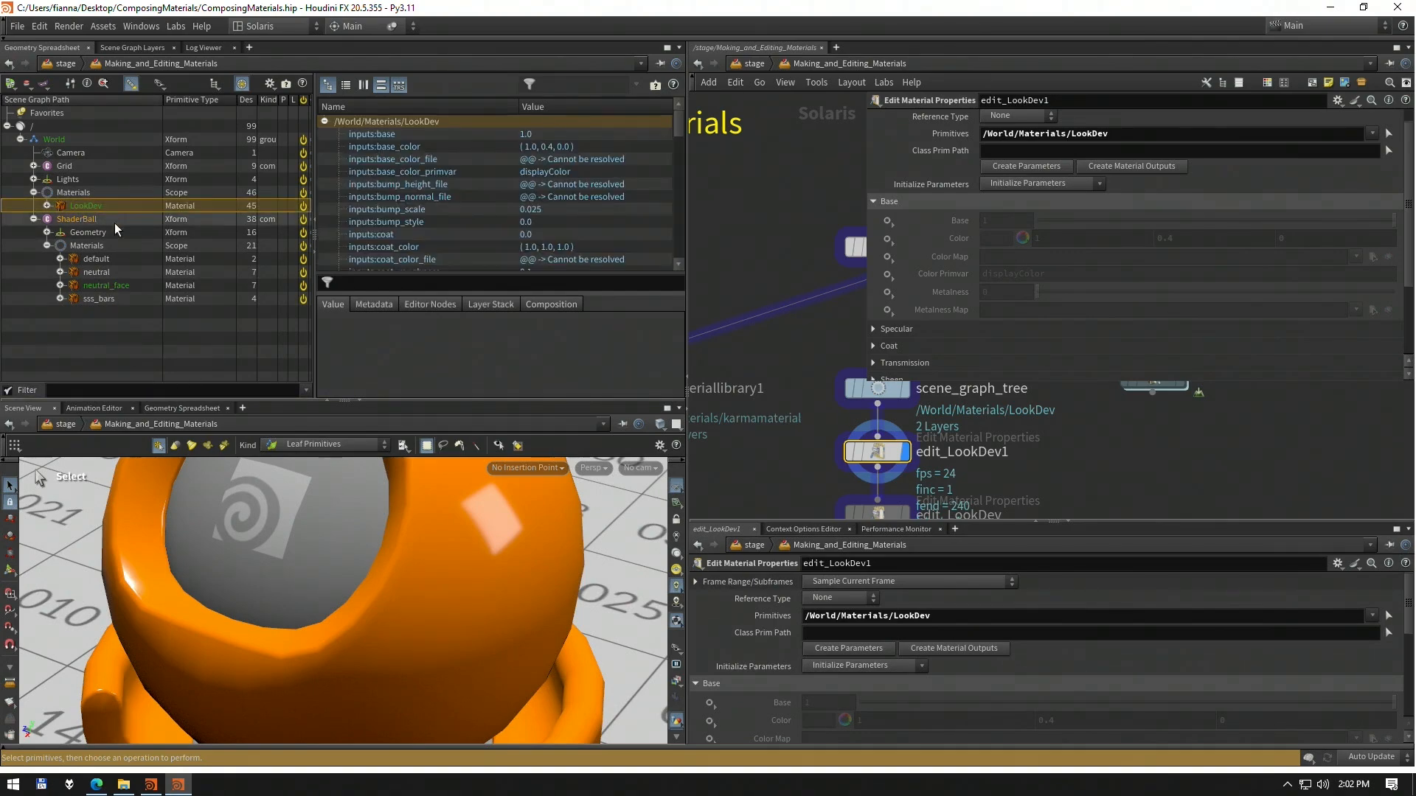
pyautogui.click(360, 400)
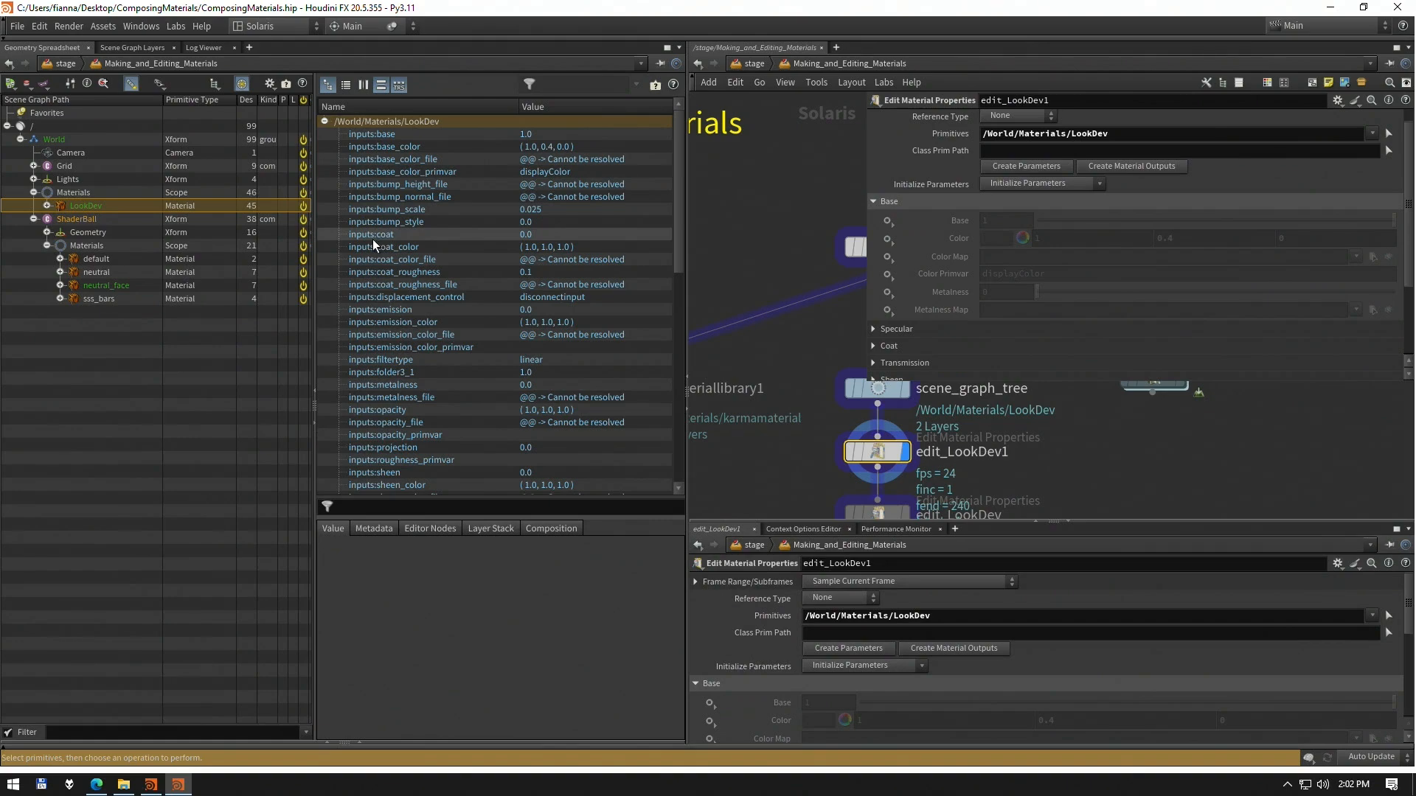
pyautogui.click(379, 530)
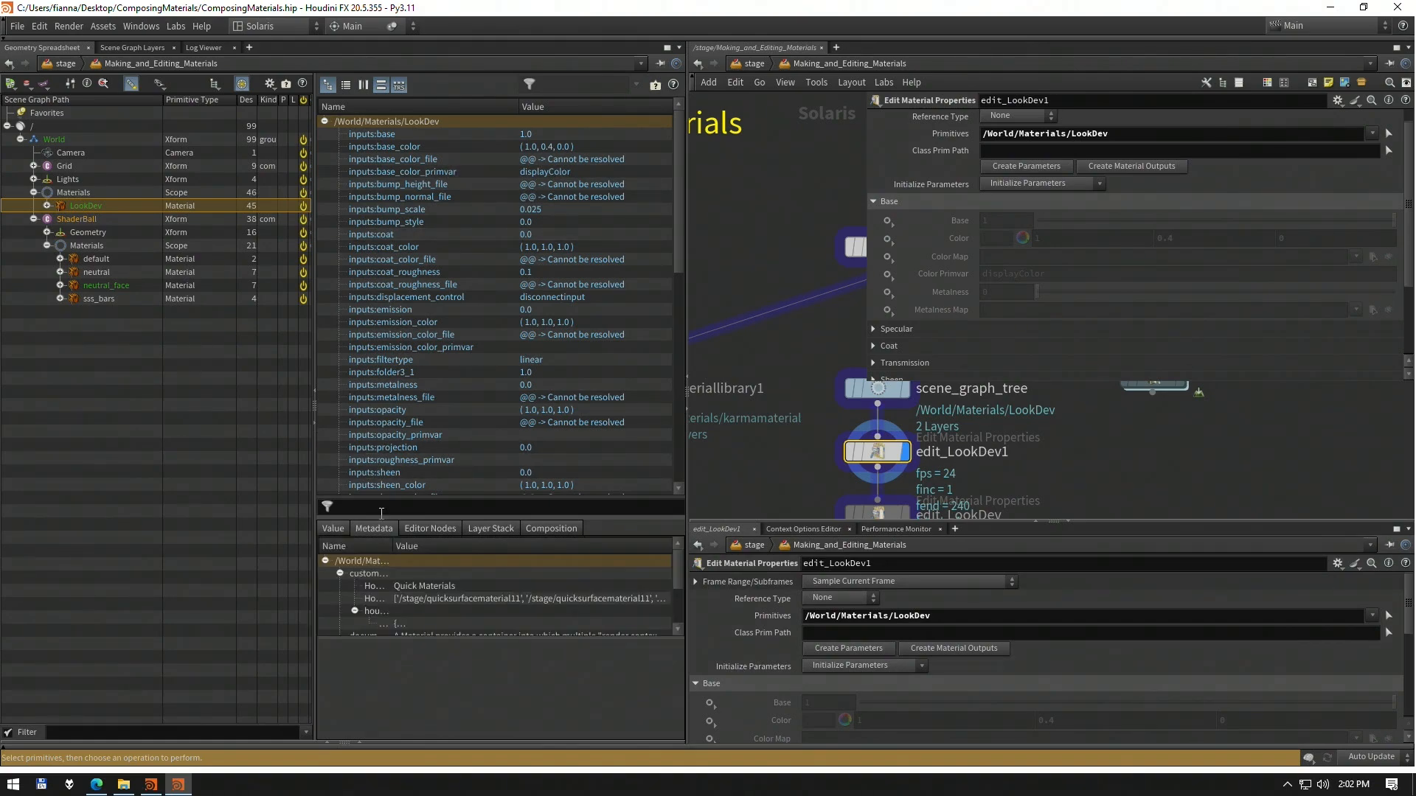
pyautogui.moveTo(381, 518); pyautogui.dragTo(391, 171)
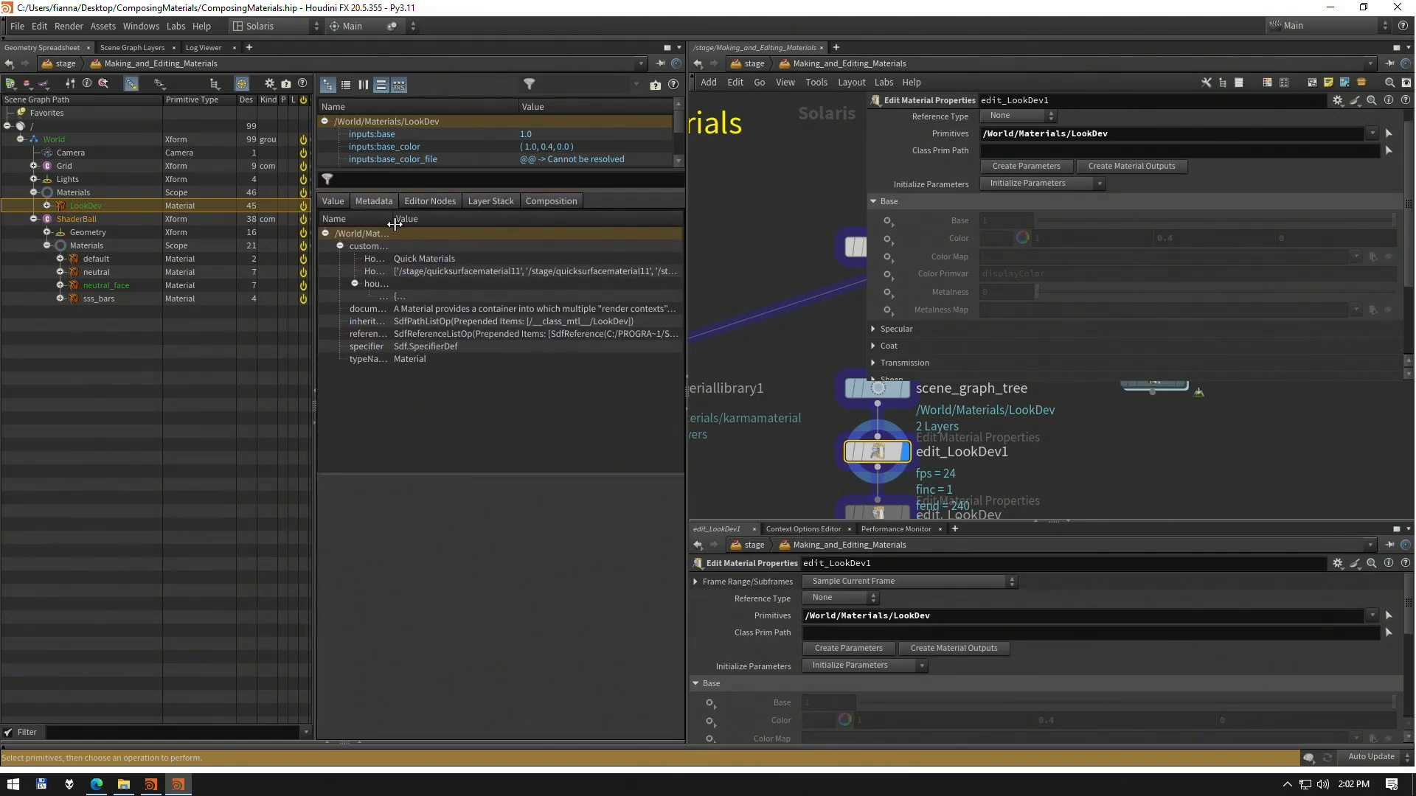
pyautogui.moveTo(392, 219); pyautogui.dragTo(522, 220)
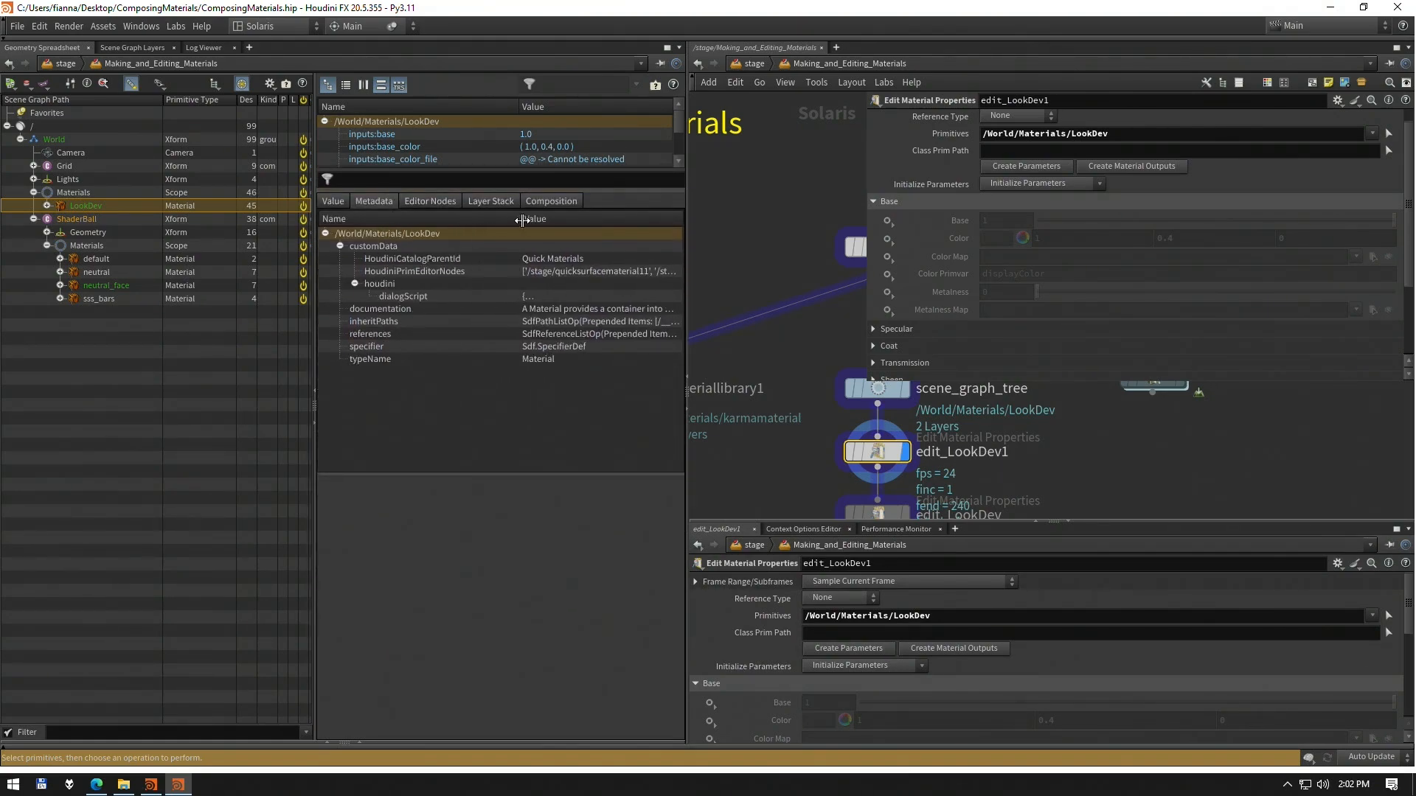
pyautogui.click(425, 295)
pyautogui.moveTo(678, 498); pyautogui.dragTo(662, 458)
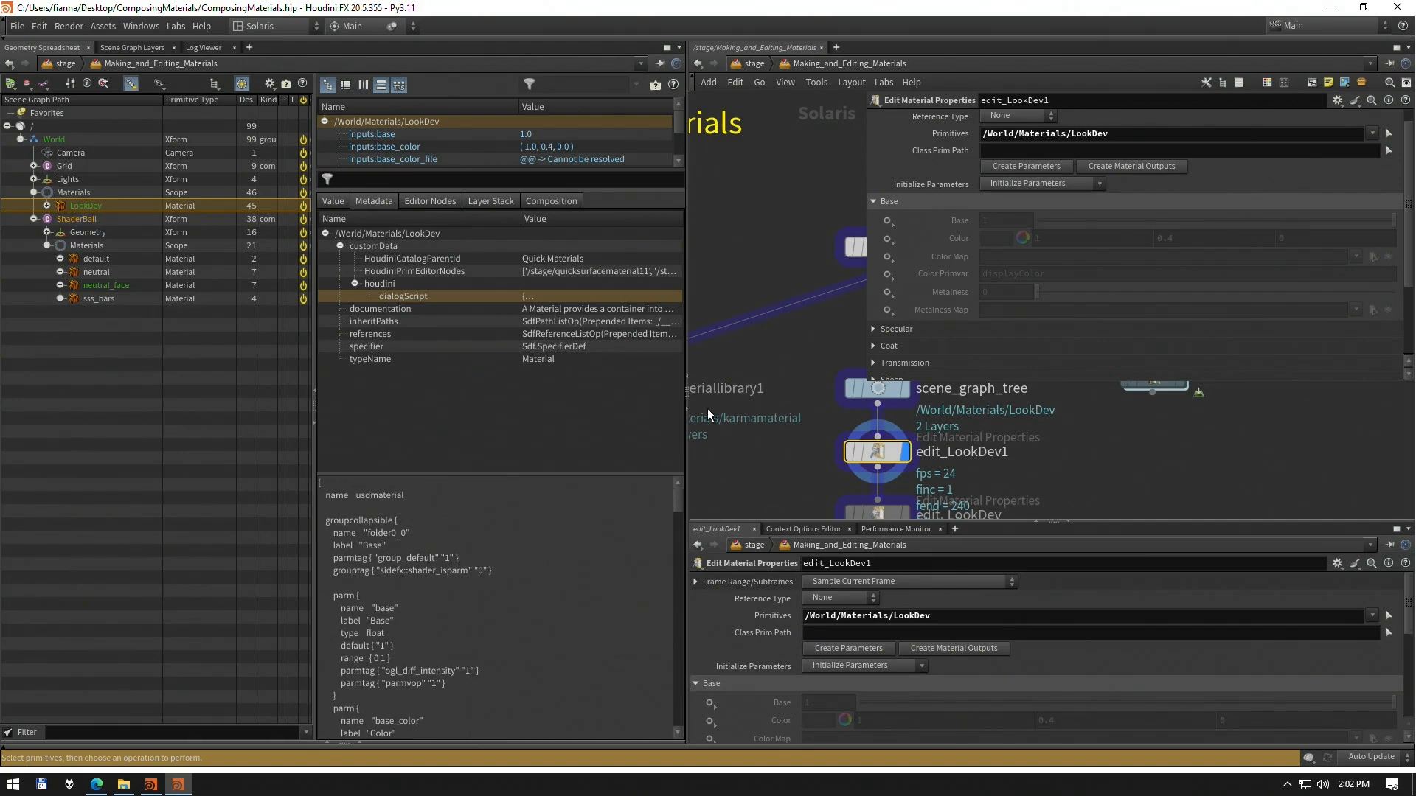
pyautogui.moveTo(817, 348); pyautogui.dragTo(778, 368, button='middle')
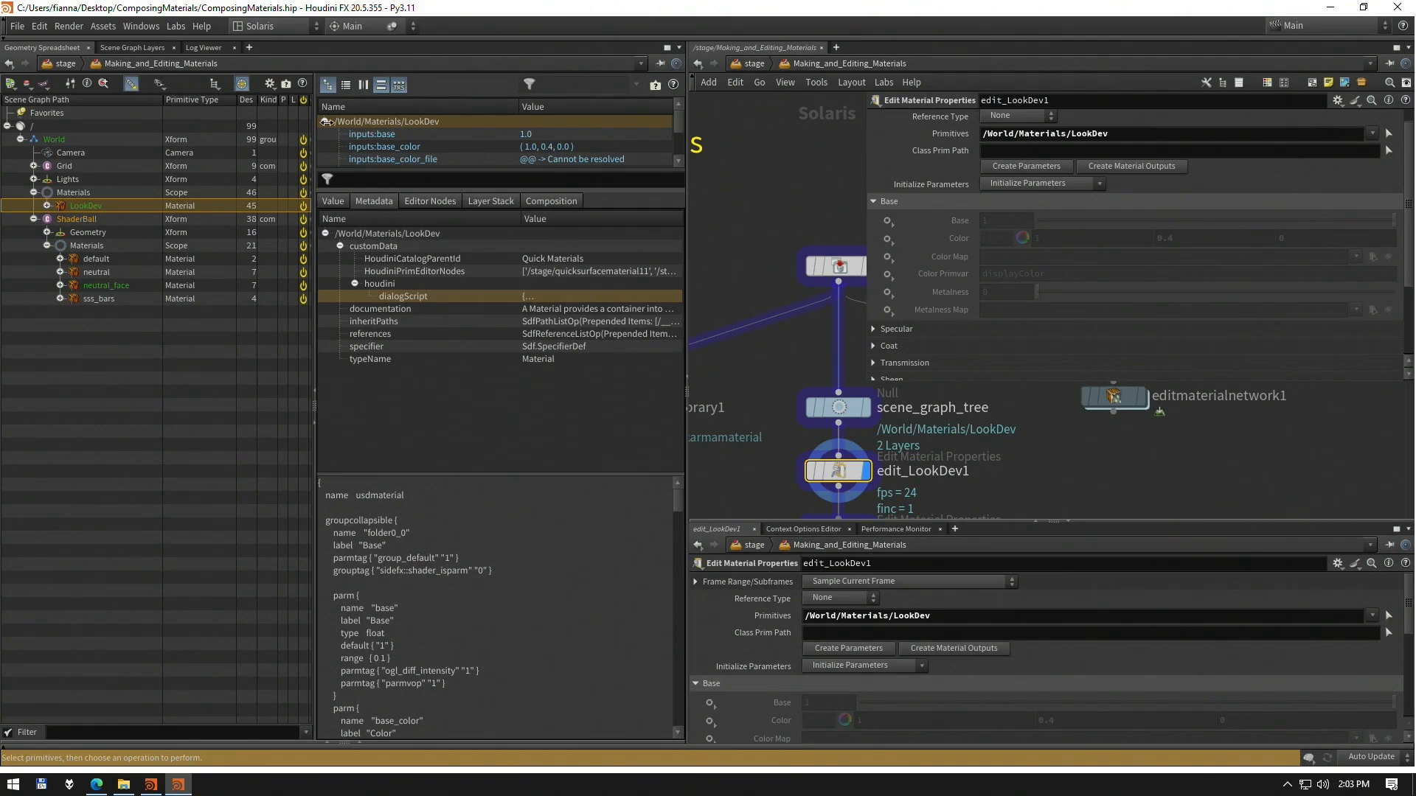
pyautogui.click(333, 741)
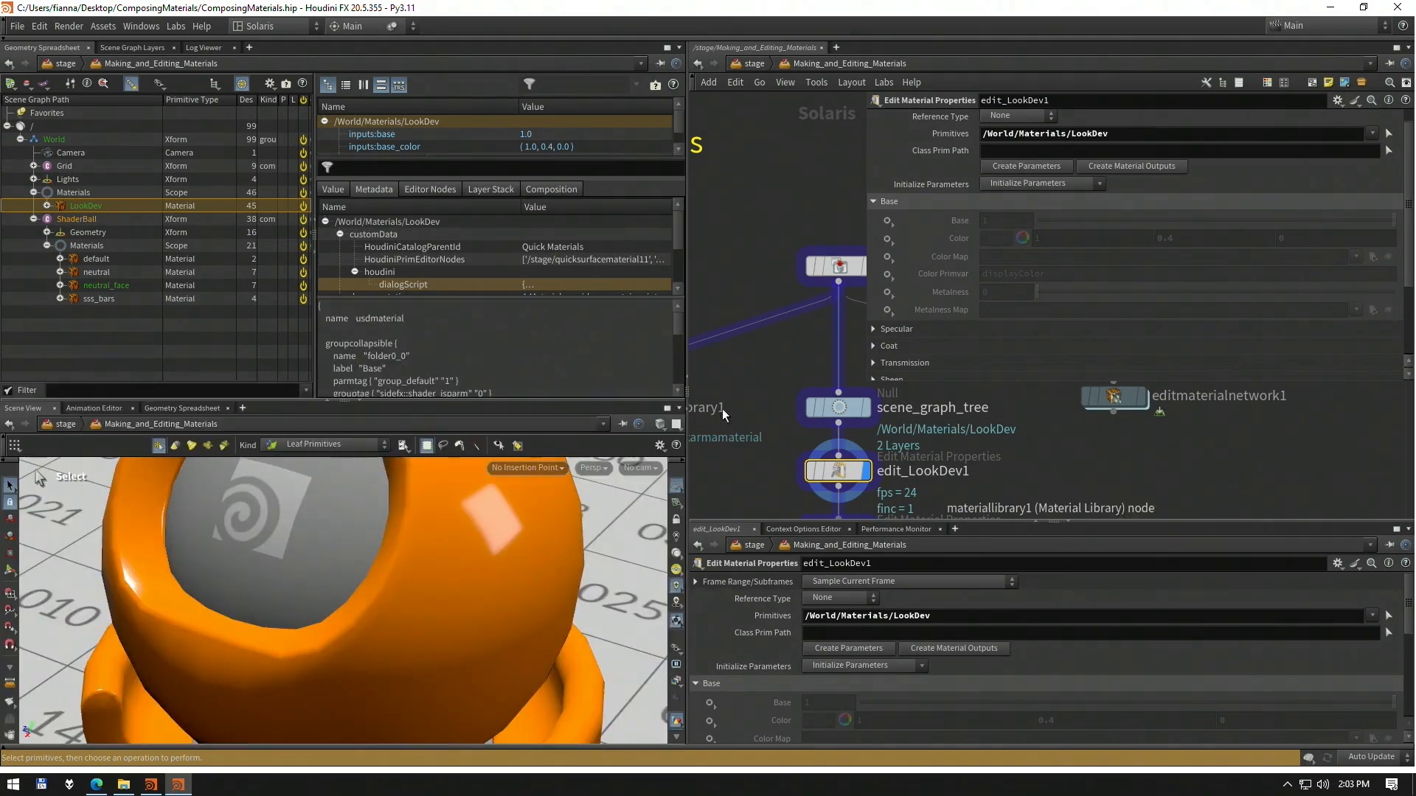
# Enable the base Color override on edit_LookDev1 and set it to green (0.5, 1, 0)
pyautogui.click(887, 238)
pyautogui.click(892, 251)
pyautogui.click(997, 237)
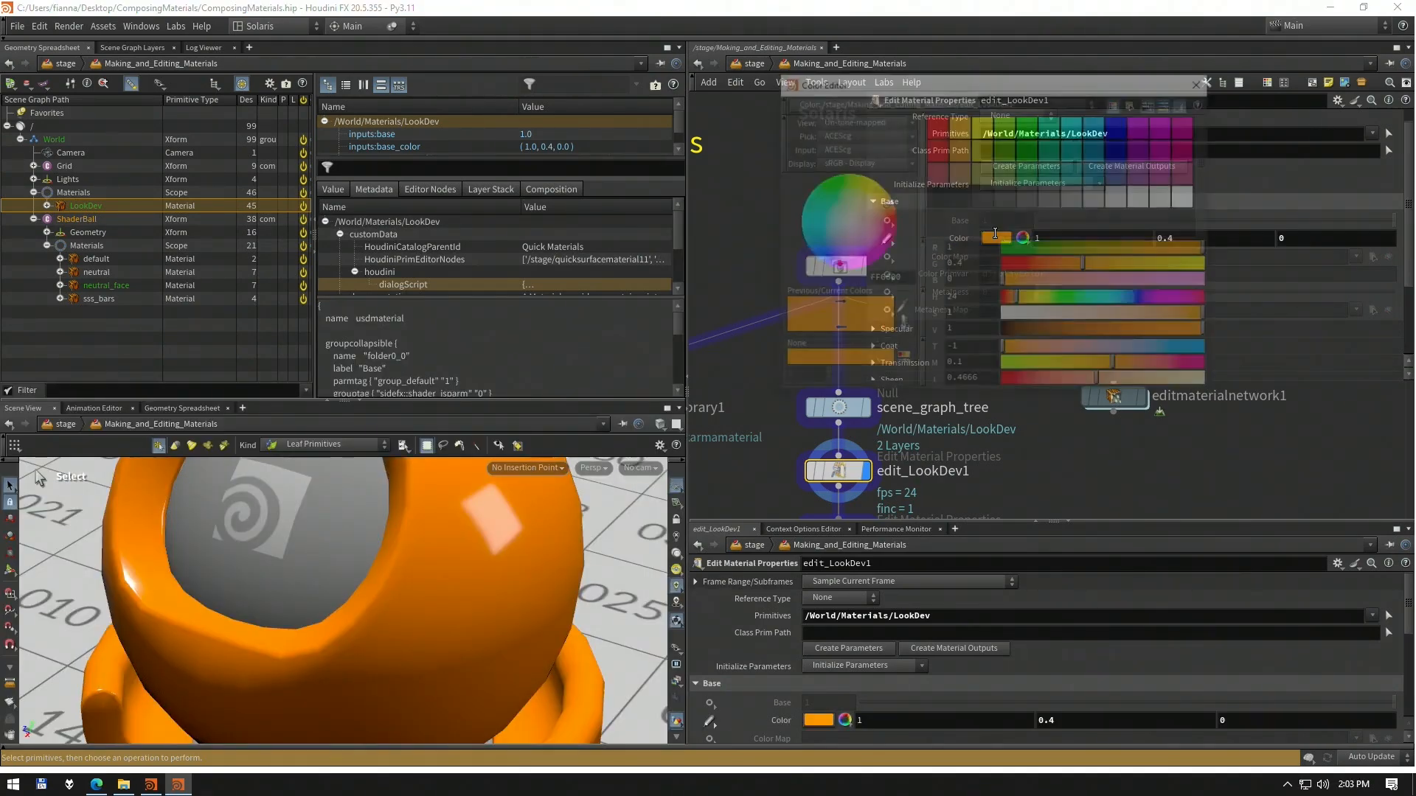
pyautogui.click(1003, 134)
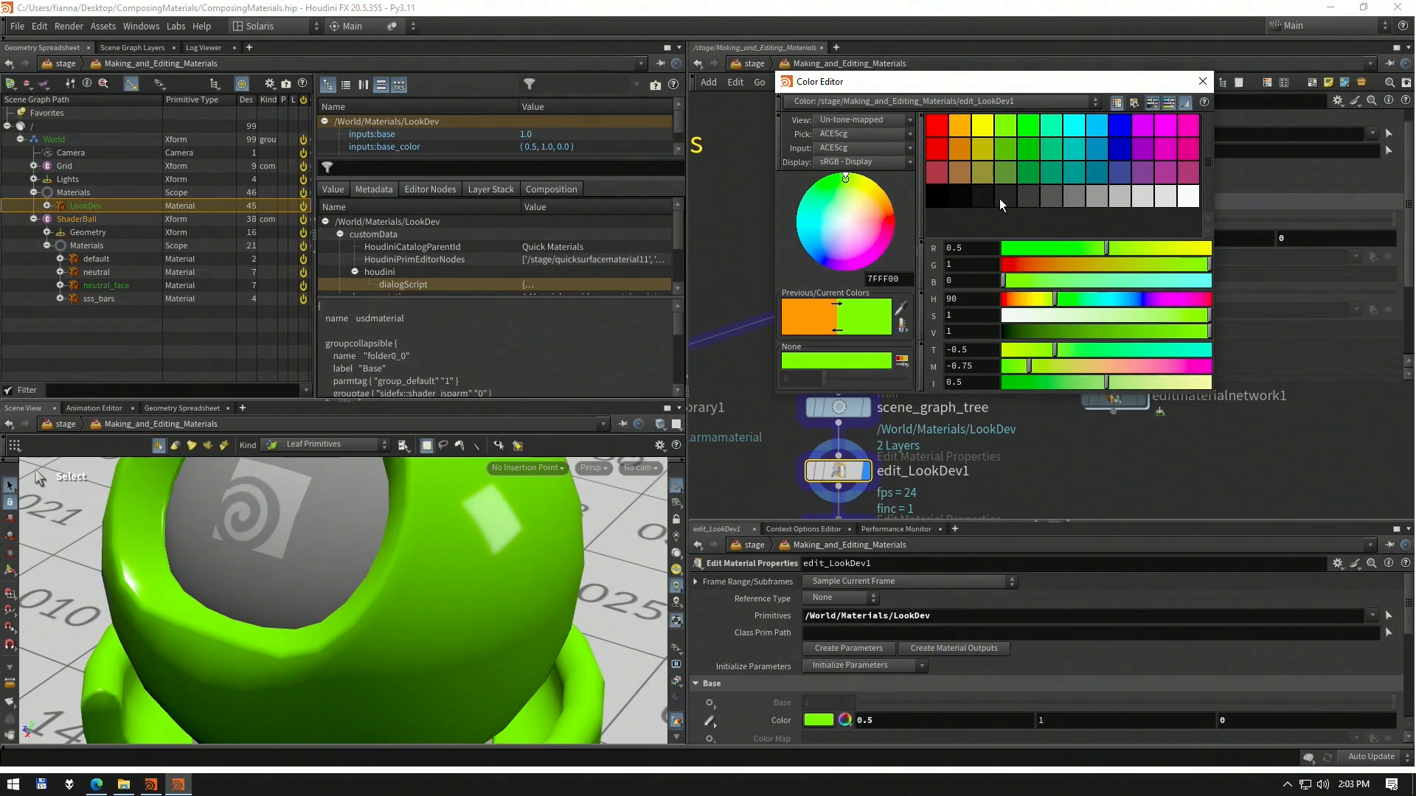
pyautogui.click(1201, 81)
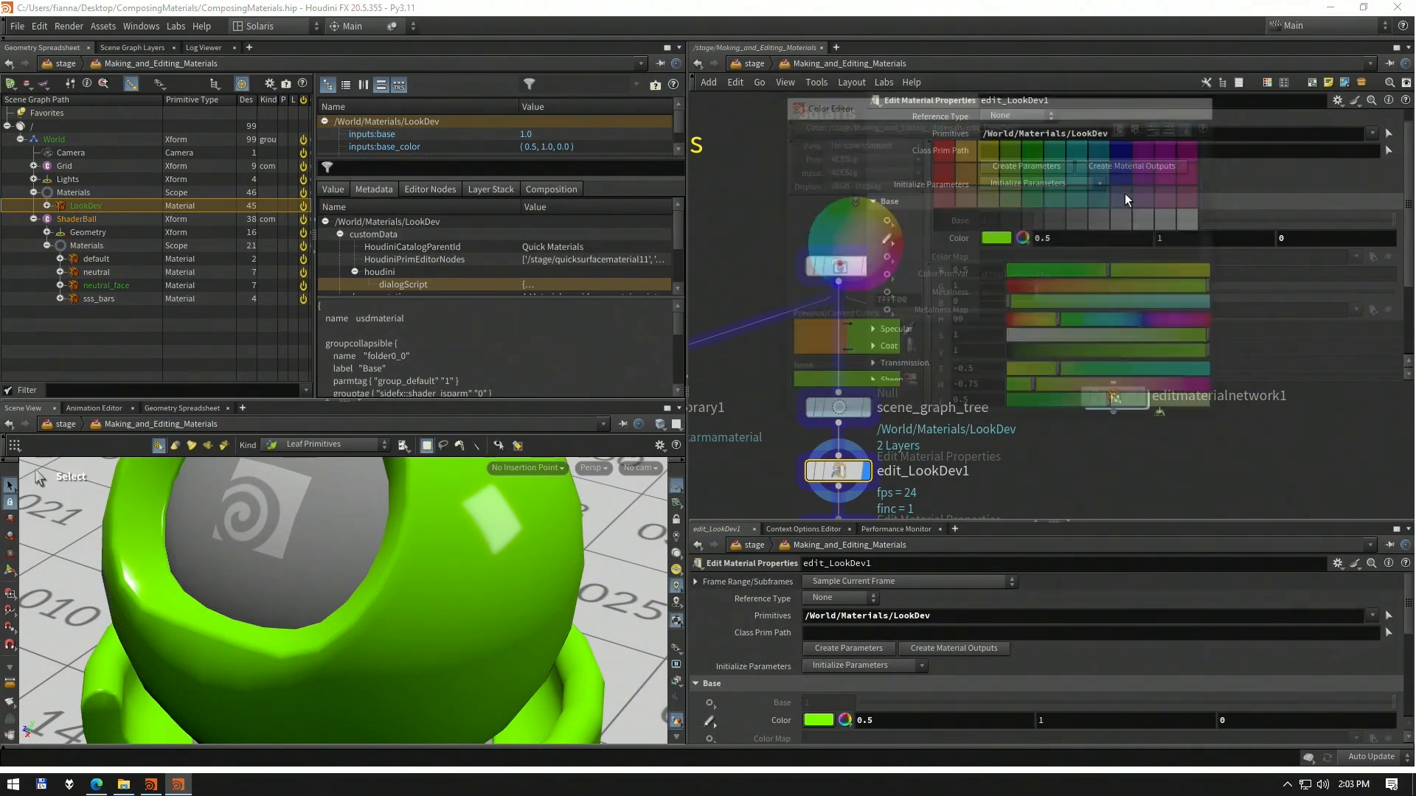
# Look through /World/Camera in the scene view
pyautogui.click(609, 476)
pyautogui.click(639, 467)
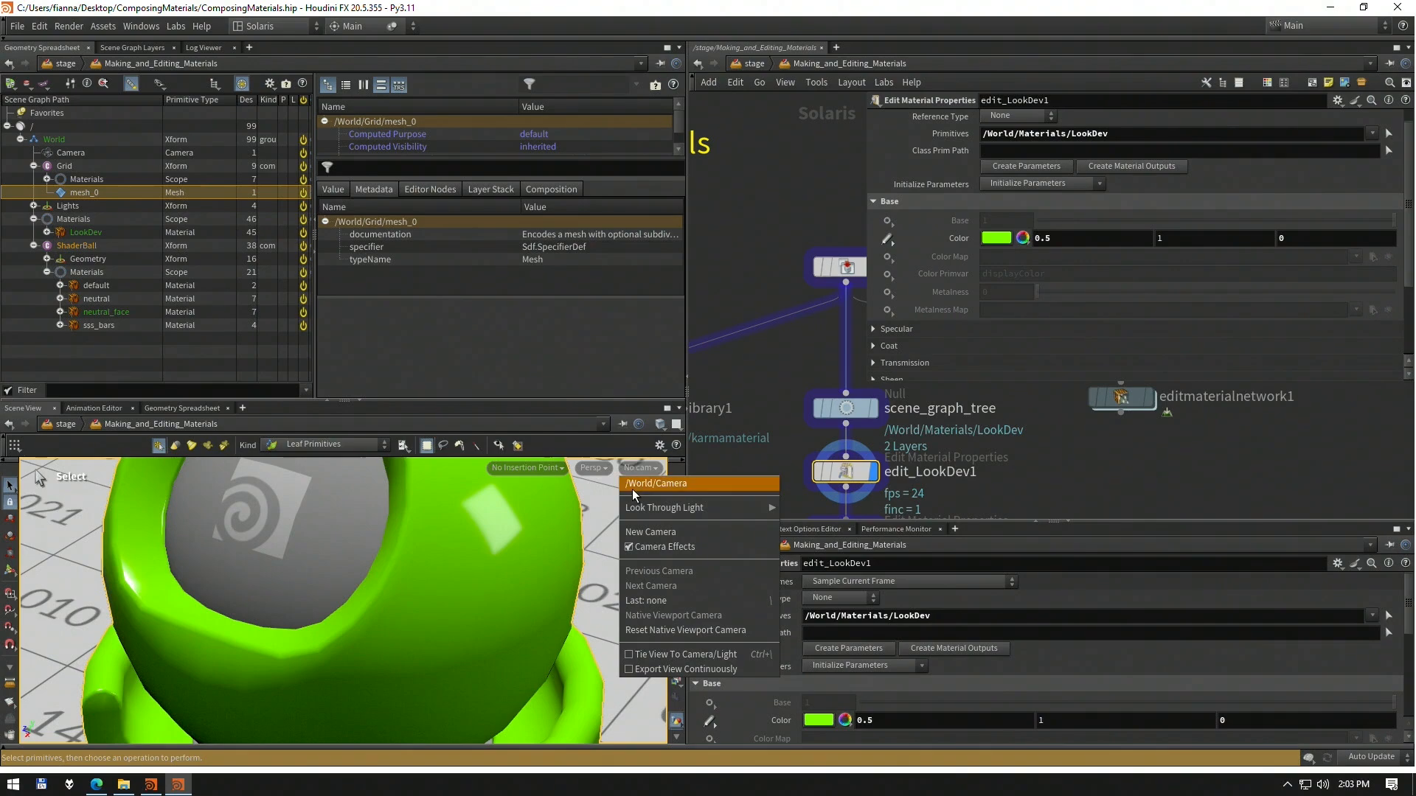
pyautogui.click(655, 484)
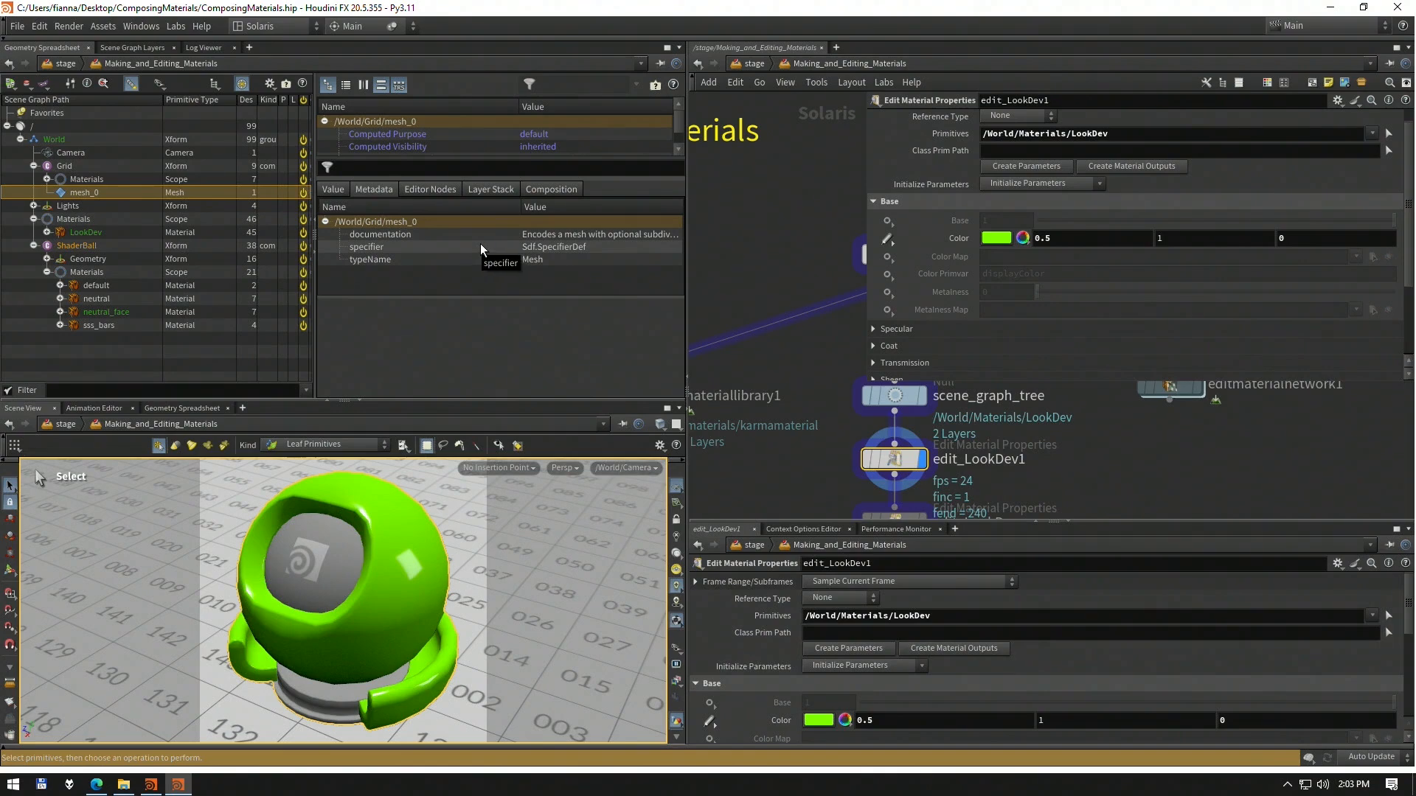
# Promote the standard surface's base_color input to a parameter on the karmamaterial subnetwork inside materiallibrary1, and return to the library level
pyautogui.moveTo(761, 282); pyautogui.dragTo(856, 326, button='middle')
pyautogui.scroll(3, 802, 379)
pyautogui.doubleClick(765, 417)
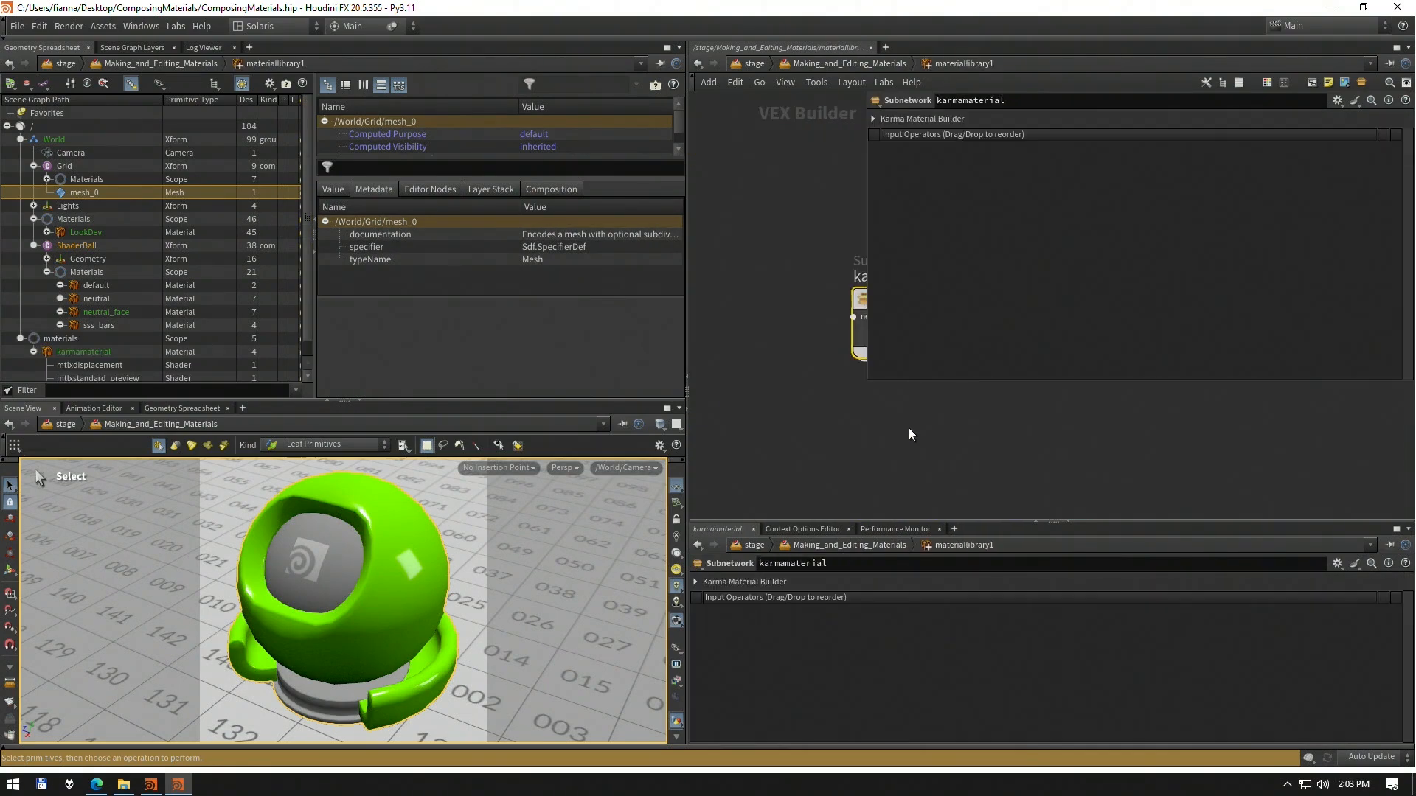
pyautogui.moveTo(895, 409); pyautogui.dragTo(840, 503, button='middle')
pyautogui.doubleClick(860, 397)
pyautogui.moveTo(958, 421); pyautogui.dragTo(869, 497, button='middle')
pyautogui.click(840, 451)
pyautogui.moveTo(872, 430); pyautogui.dragTo(746, 497, button='middle')
pyautogui.scroll(3, 787, 448)
pyautogui.click(822, 438)
pyautogui.moveTo(842, 401); pyautogui.dragTo(749, 311, button='middle')
pyautogui.rightClick(766, 357)
pyautogui.click(842, 382)
pyautogui.press('u')
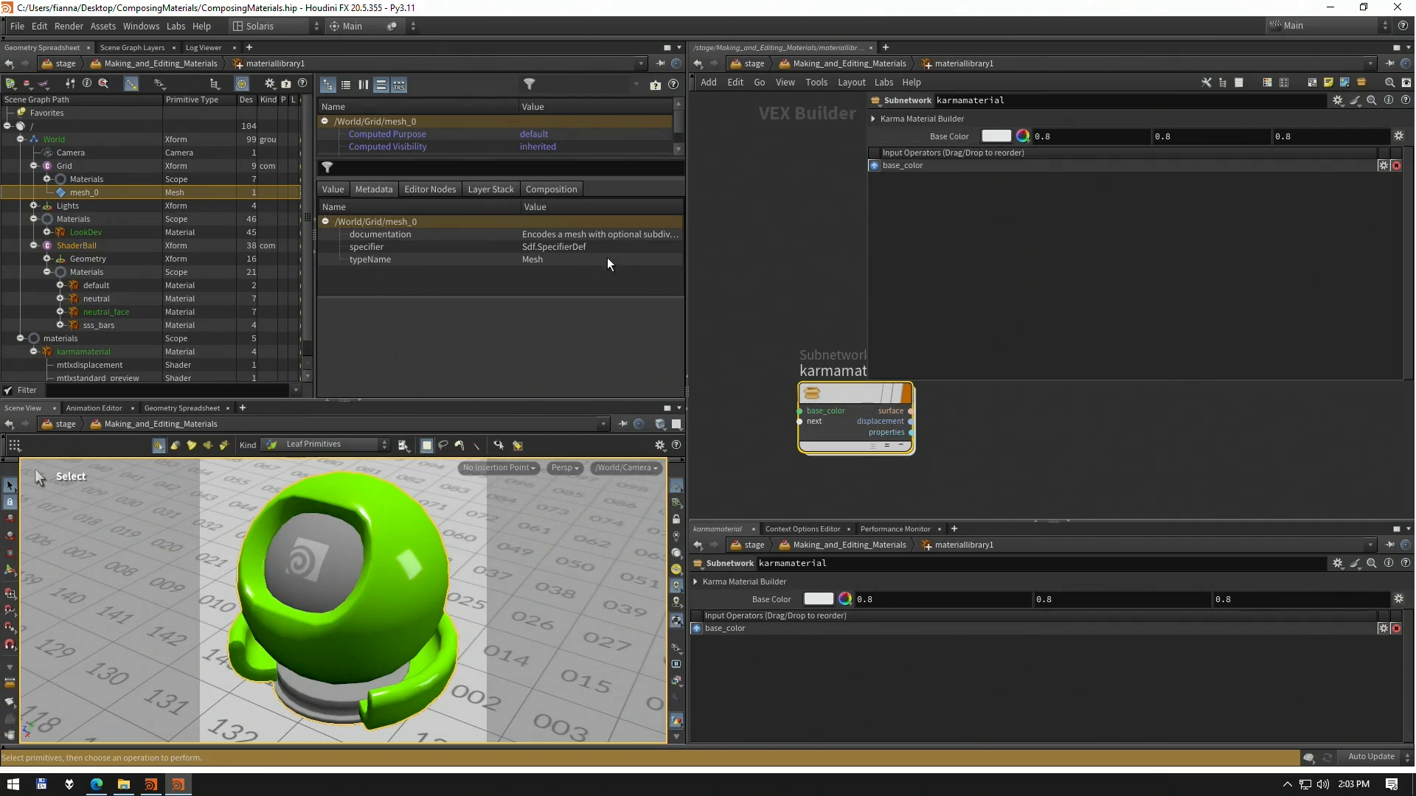
# Inspect the dialogScript metadata of the karmamaterial primitive for the promoted base_color parameter
pyautogui.scroll(-2, 113, 307)
pyautogui.click(91, 323)
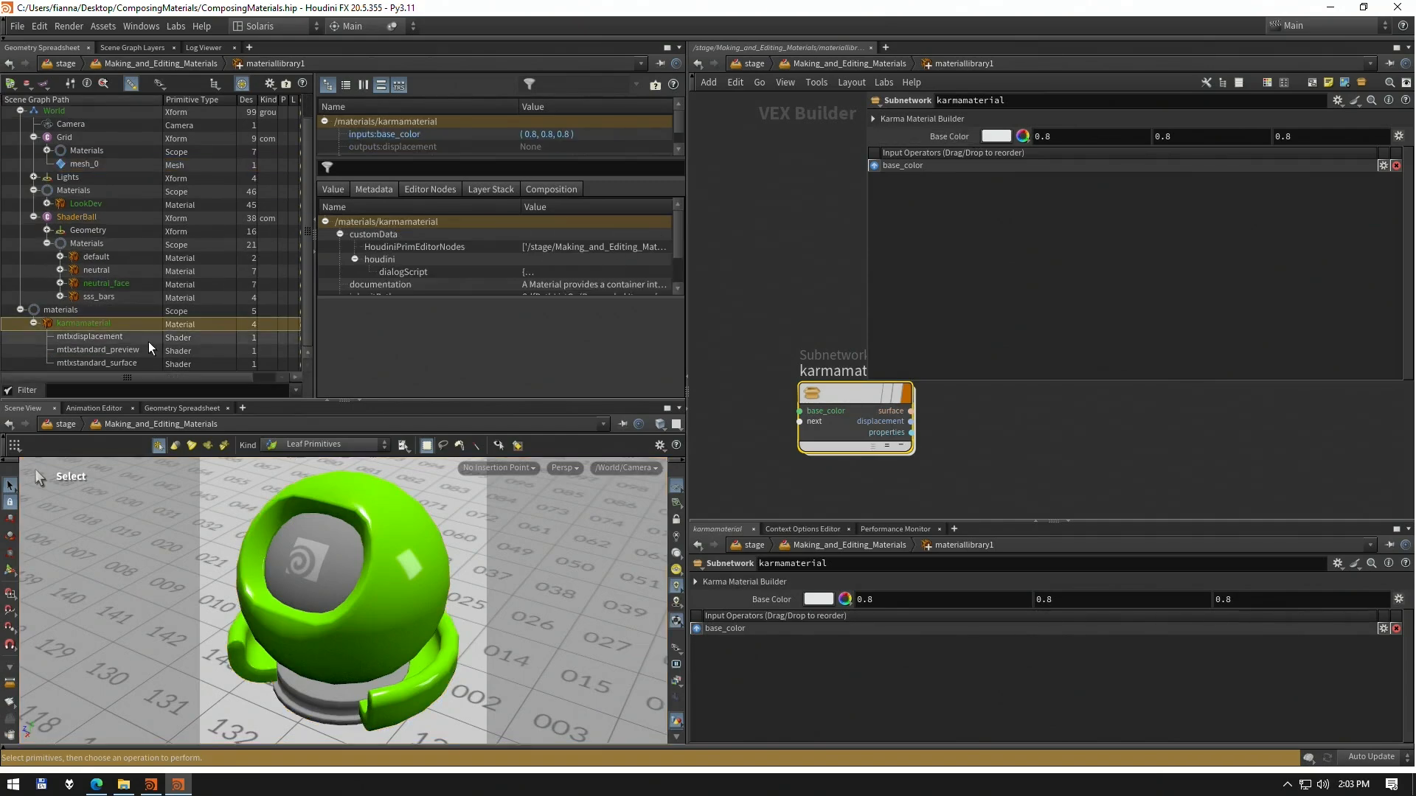
pyautogui.click(407, 273)
pyautogui.scroll(-5, 468, 351)
pyautogui.scroll(3, 469, 358)
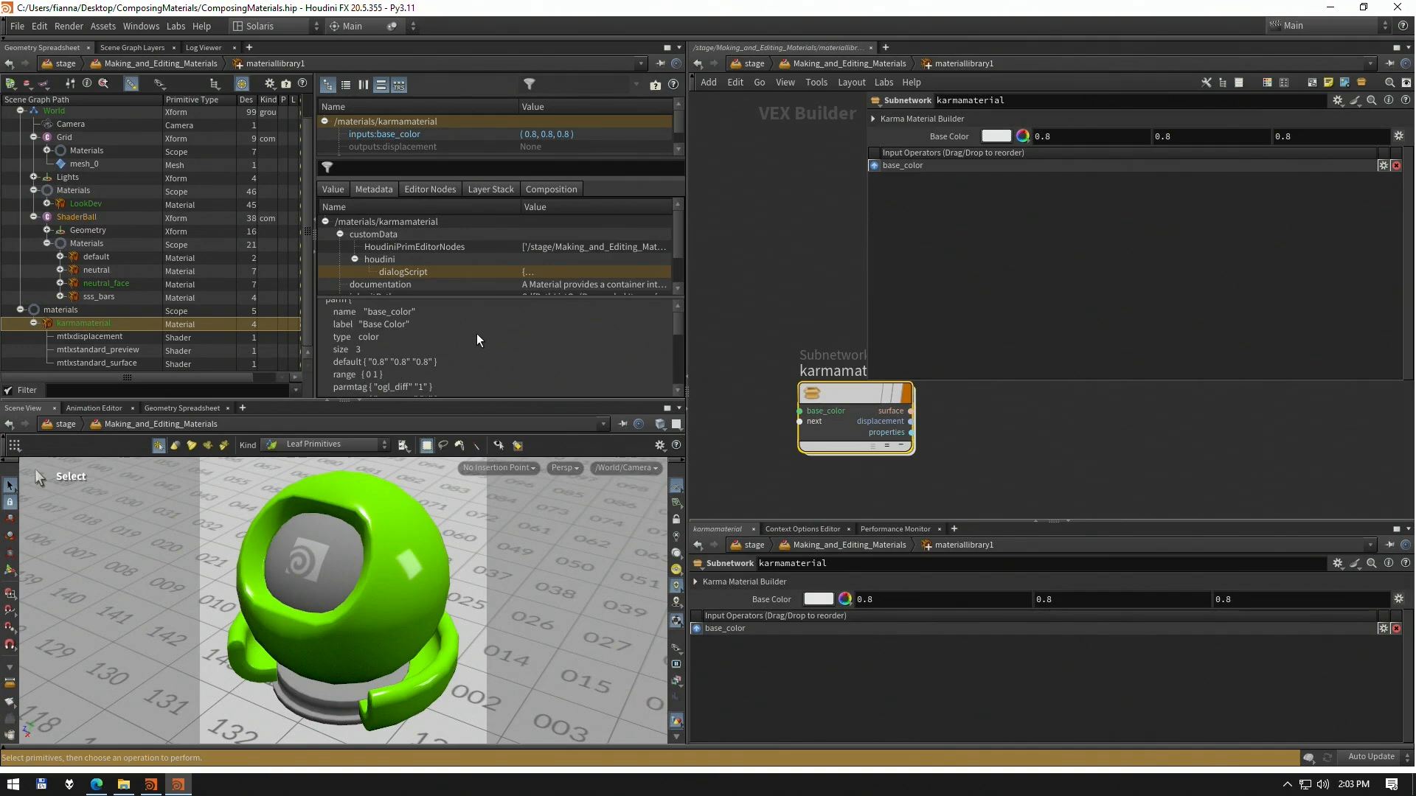
# Return to the Making_and_Editing_Materials network and display editmaterialnetwork1
pyautogui.click(824, 302)
pyautogui.press('u')
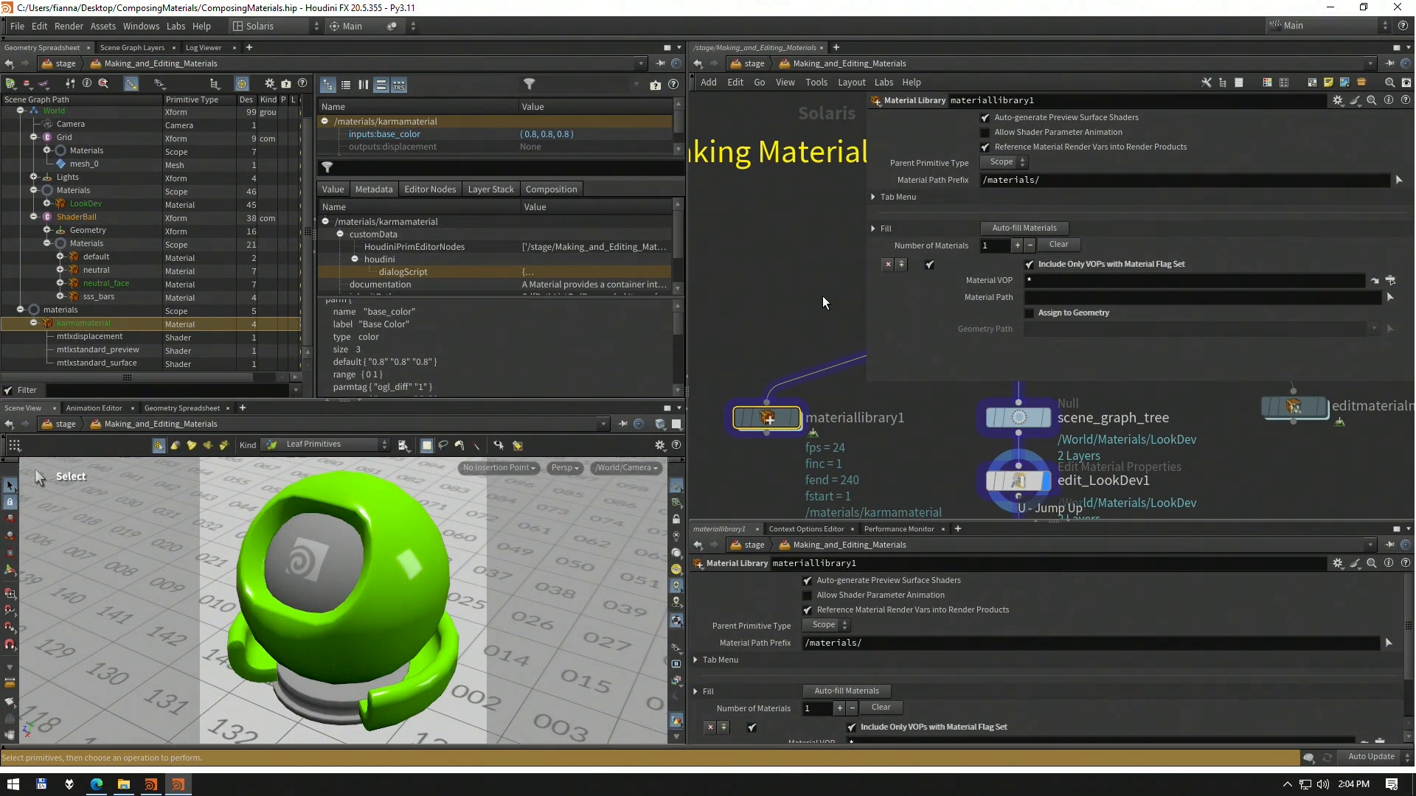
pyautogui.moveTo(774, 272); pyautogui.dragTo(783, 264, button='middle')
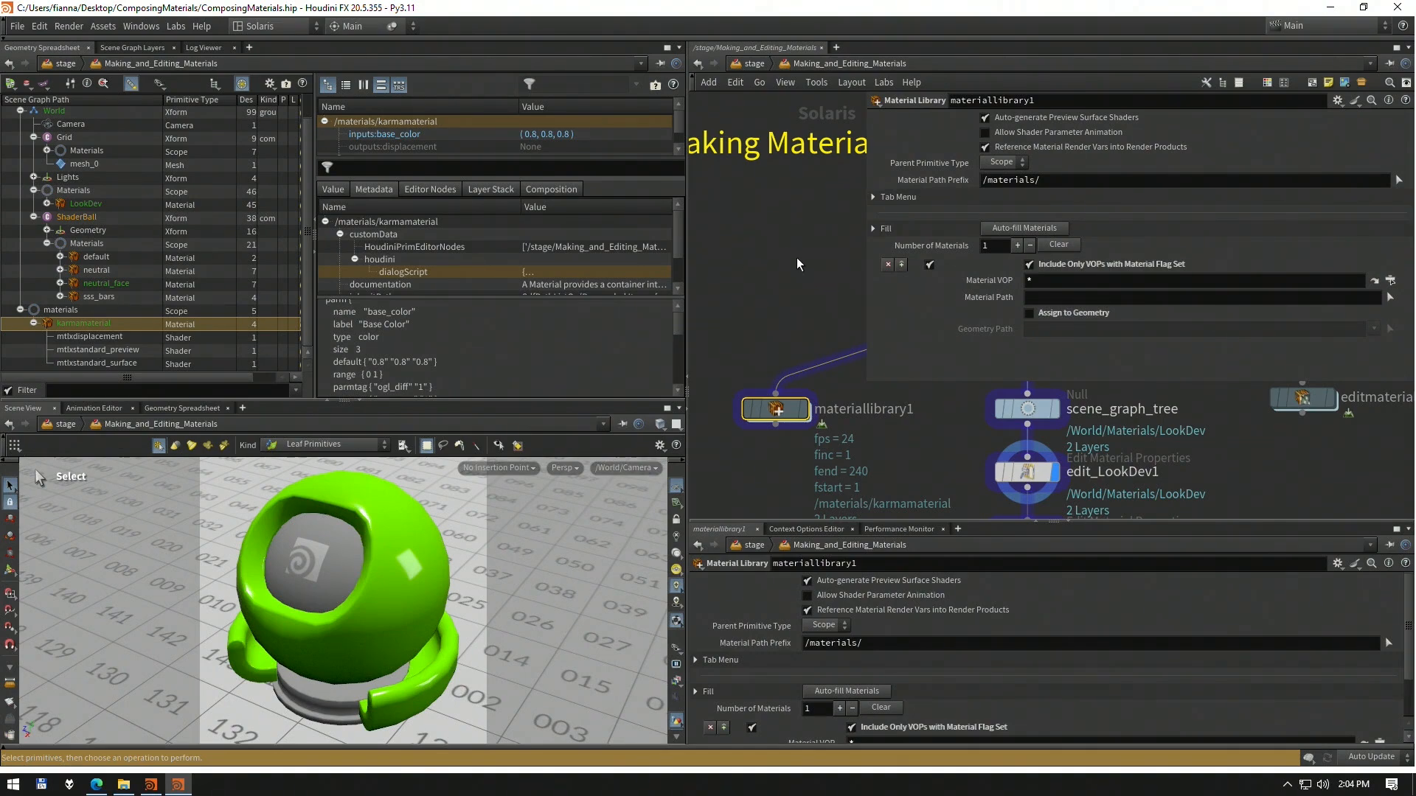
pyautogui.scroll(-3, 942, 401)
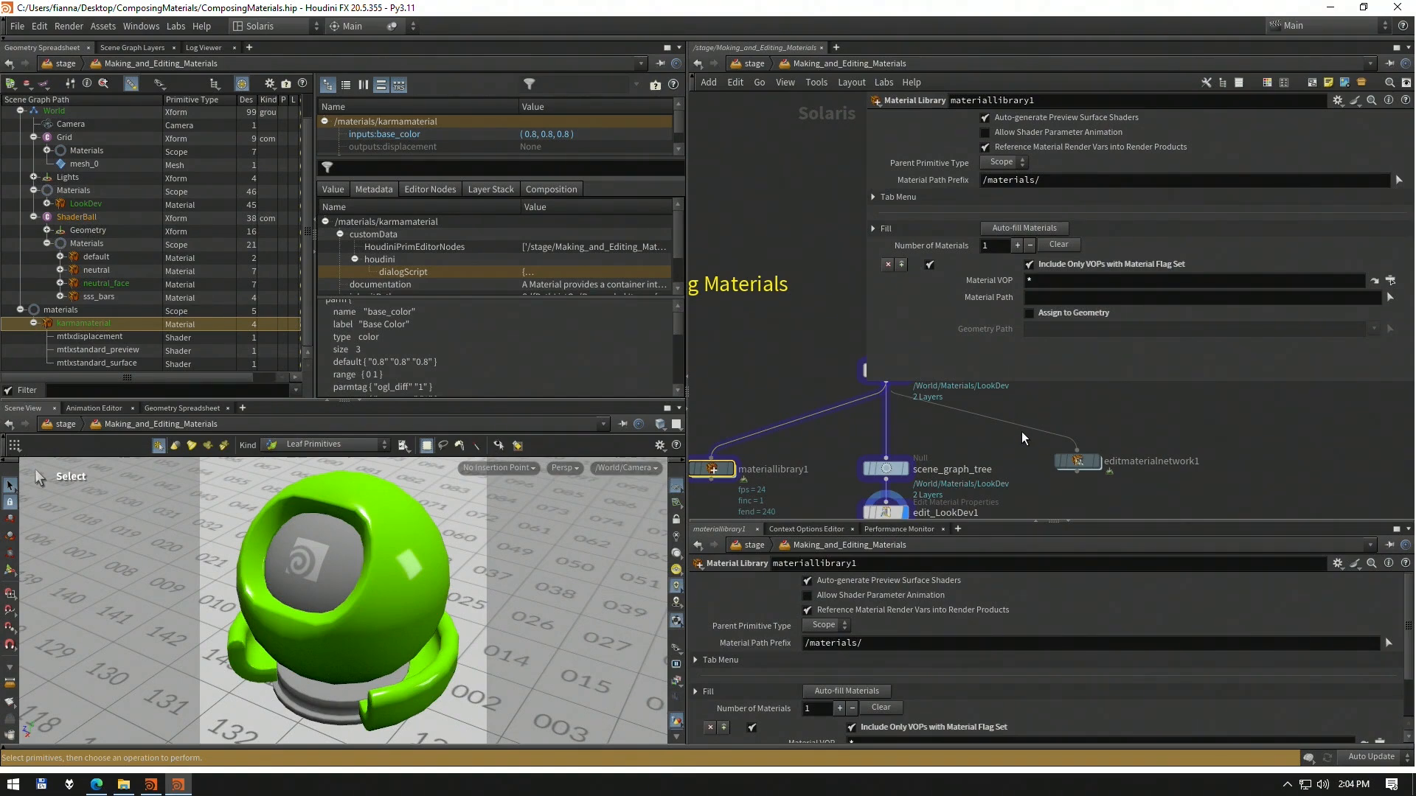
pyautogui.moveTo(1094, 433); pyautogui.dragTo(974, 438, button='middle')
pyautogui.click(972, 454)
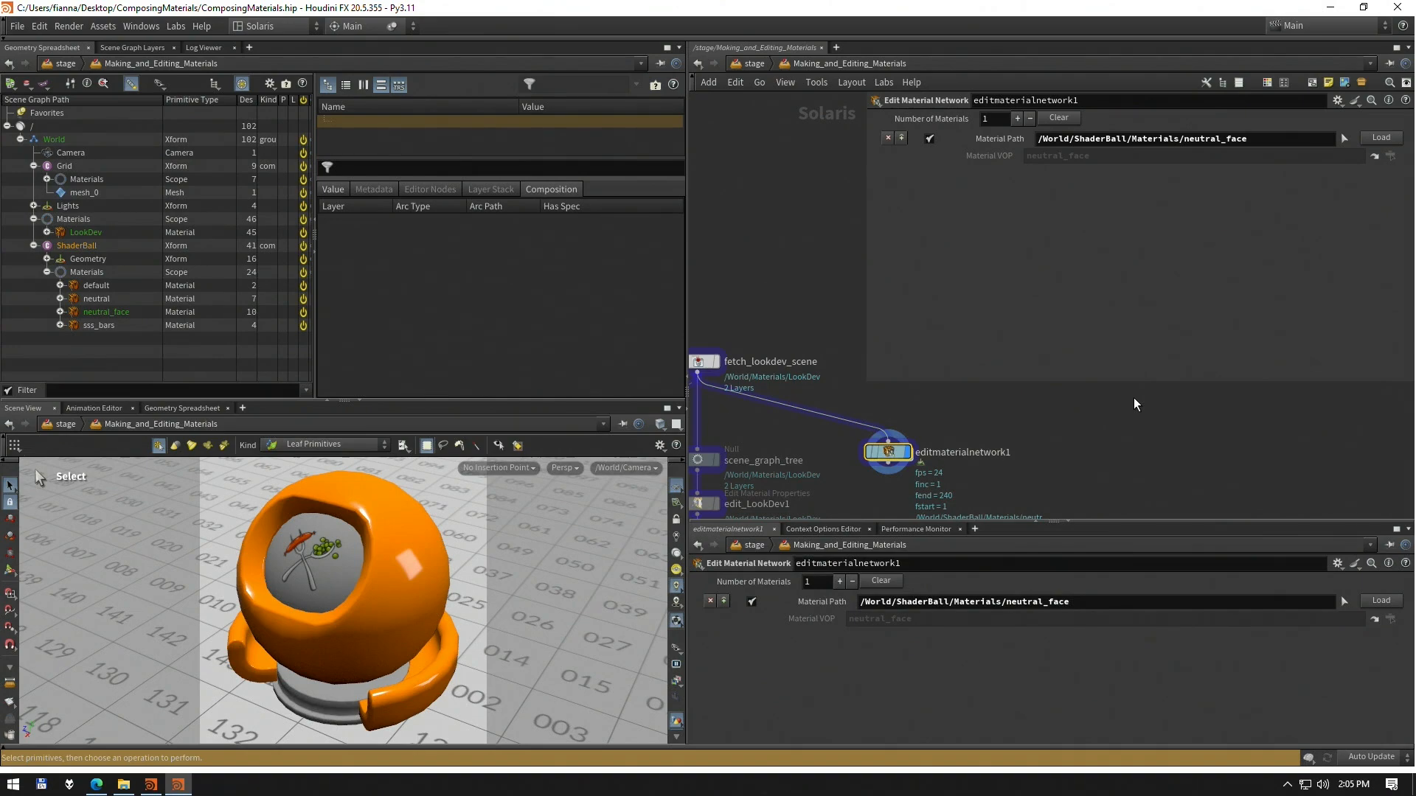
# Go into editmaterialnetwork1, narrow the parameter overlay to uncover the neutral_face subnetwork, and open that subnetwork
pyautogui.doubleClick(887, 451)
pyautogui.scroll(-5, 978, 452)
pyautogui.moveTo(976, 447); pyautogui.dragTo(890, 468, button='middle')
pyautogui.scroll(4, 959, 428)
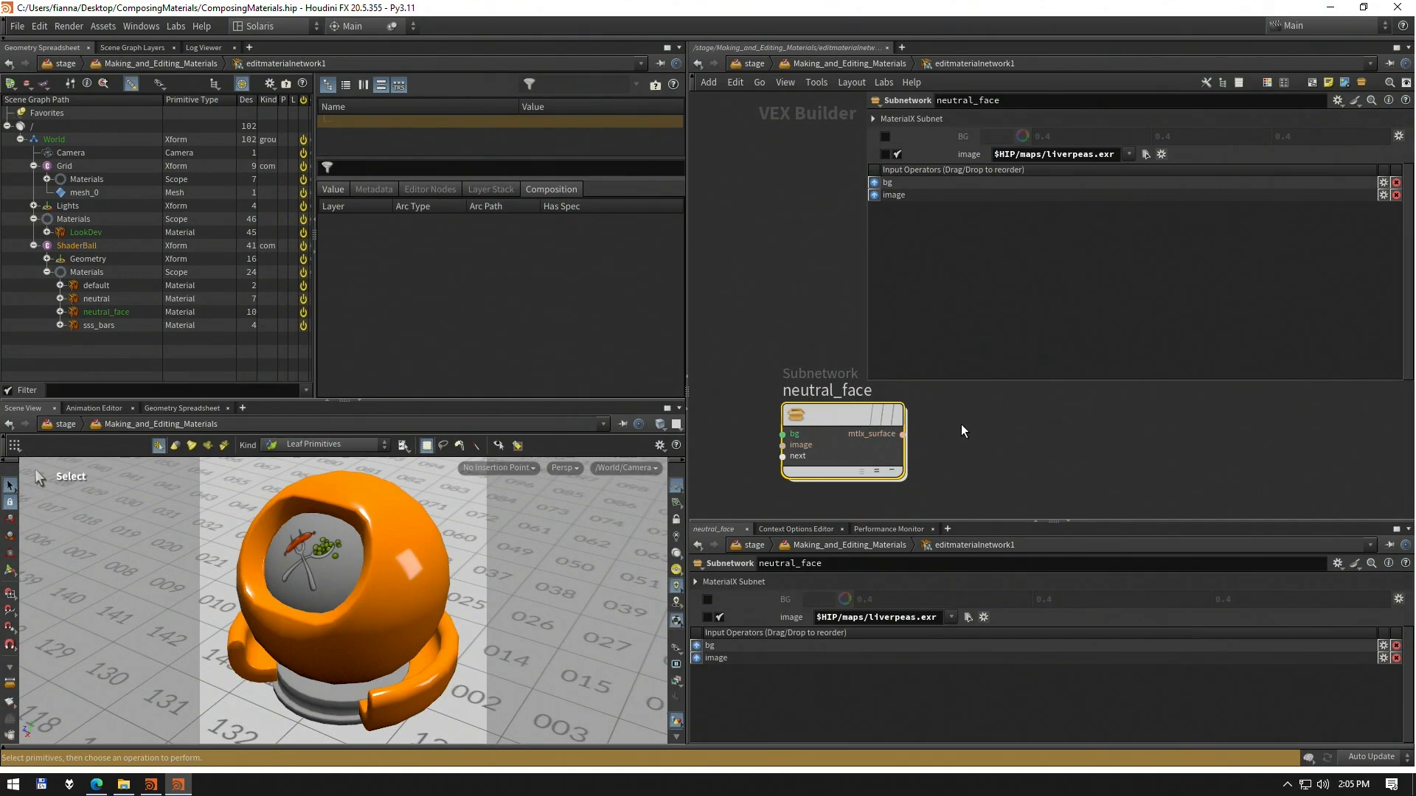
pyautogui.moveTo(869, 385); pyautogui.dragTo(982, 374)
pyautogui.moveTo(834, 410); pyautogui.dragTo(825, 325)
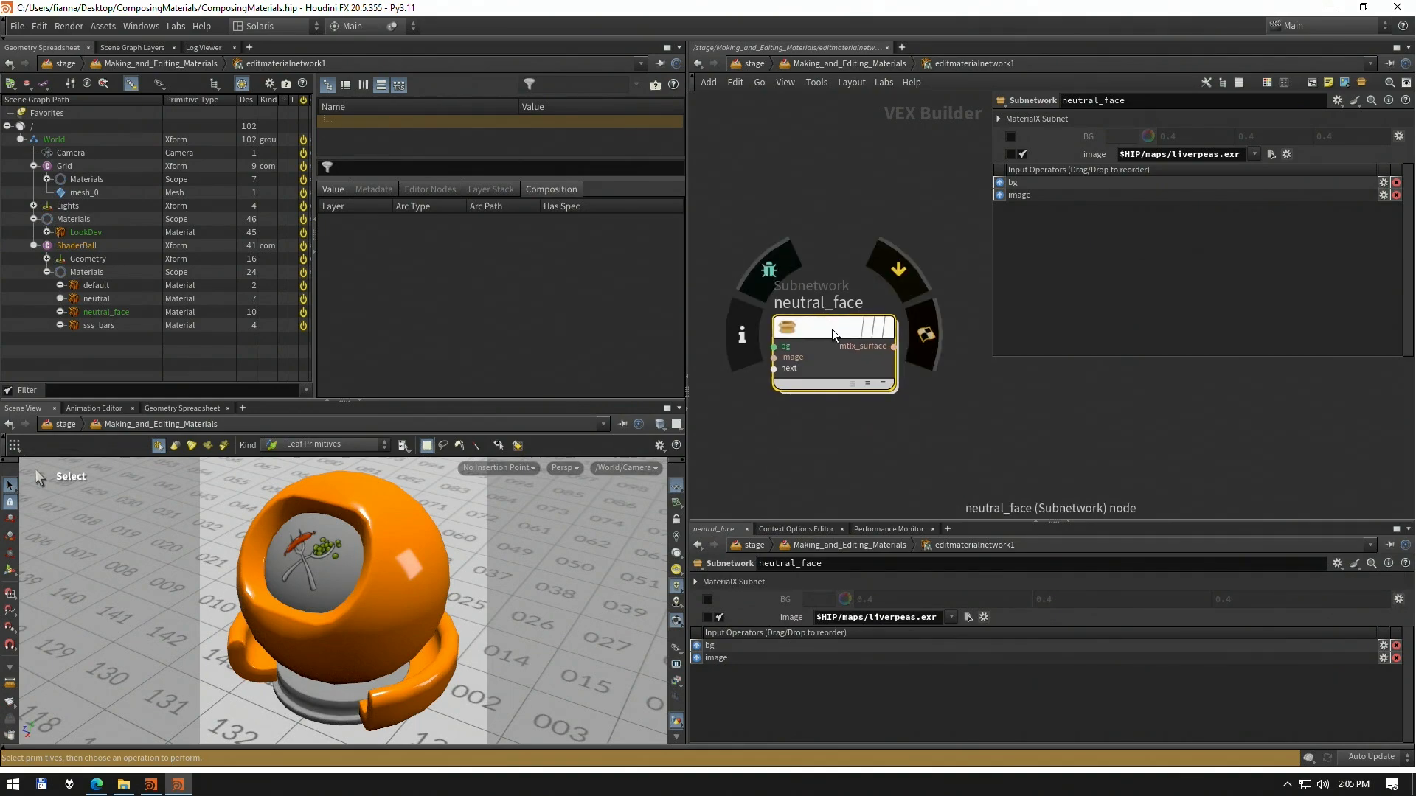
pyautogui.doubleClick(832, 329)
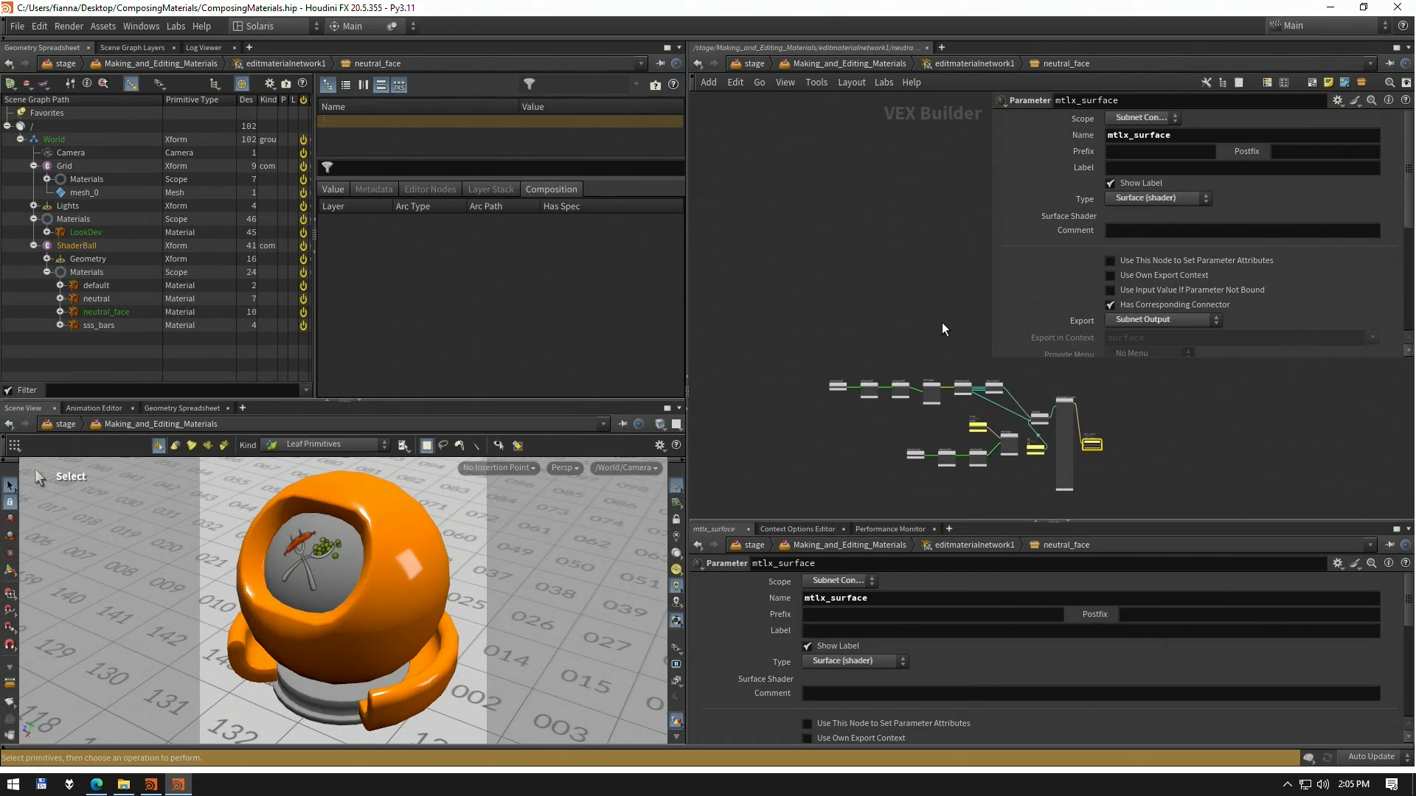
# Maximize the network editor and examine neutral_face's MaterialX shader nodes, including the mtlximage2 parameters
pyautogui.hotkey('ctrl', 'b')
pyautogui.moveTo(830, 490); pyautogui.dragTo(902, 324, button='middle')
pyautogui.scroll(7, 701, 331)
pyautogui.moveTo(709, 339); pyautogui.dragTo(905, 311, button='middle')
pyautogui.scroll(-2, 905, 311)
pyautogui.moveTo(476, 309); pyautogui.dragTo(547, 345, button='middle')
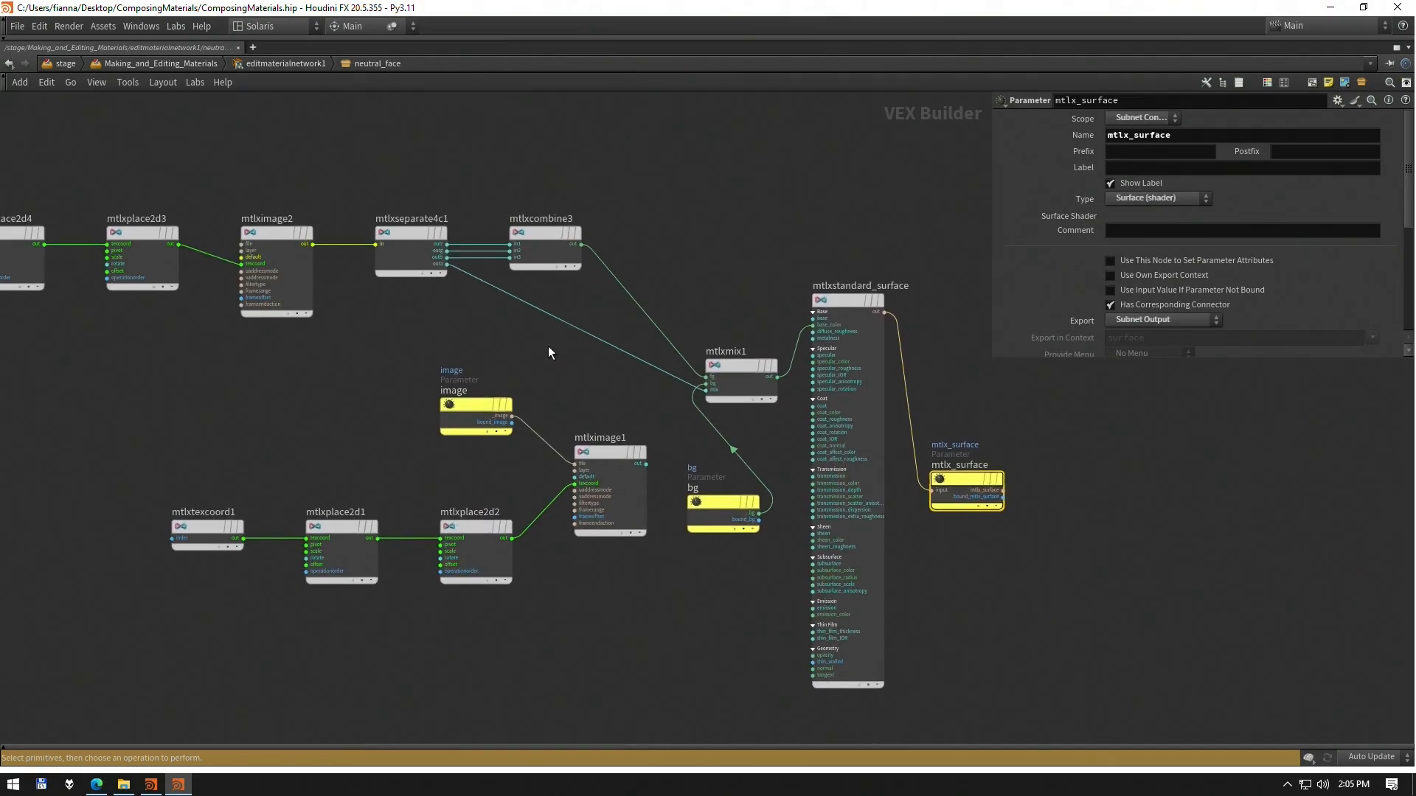
pyautogui.moveTo(335, 263); pyautogui.dragTo(448, 275, button='middle')
pyautogui.moveTo(230, 442); pyautogui.dragTo(301, 425, button='middle')
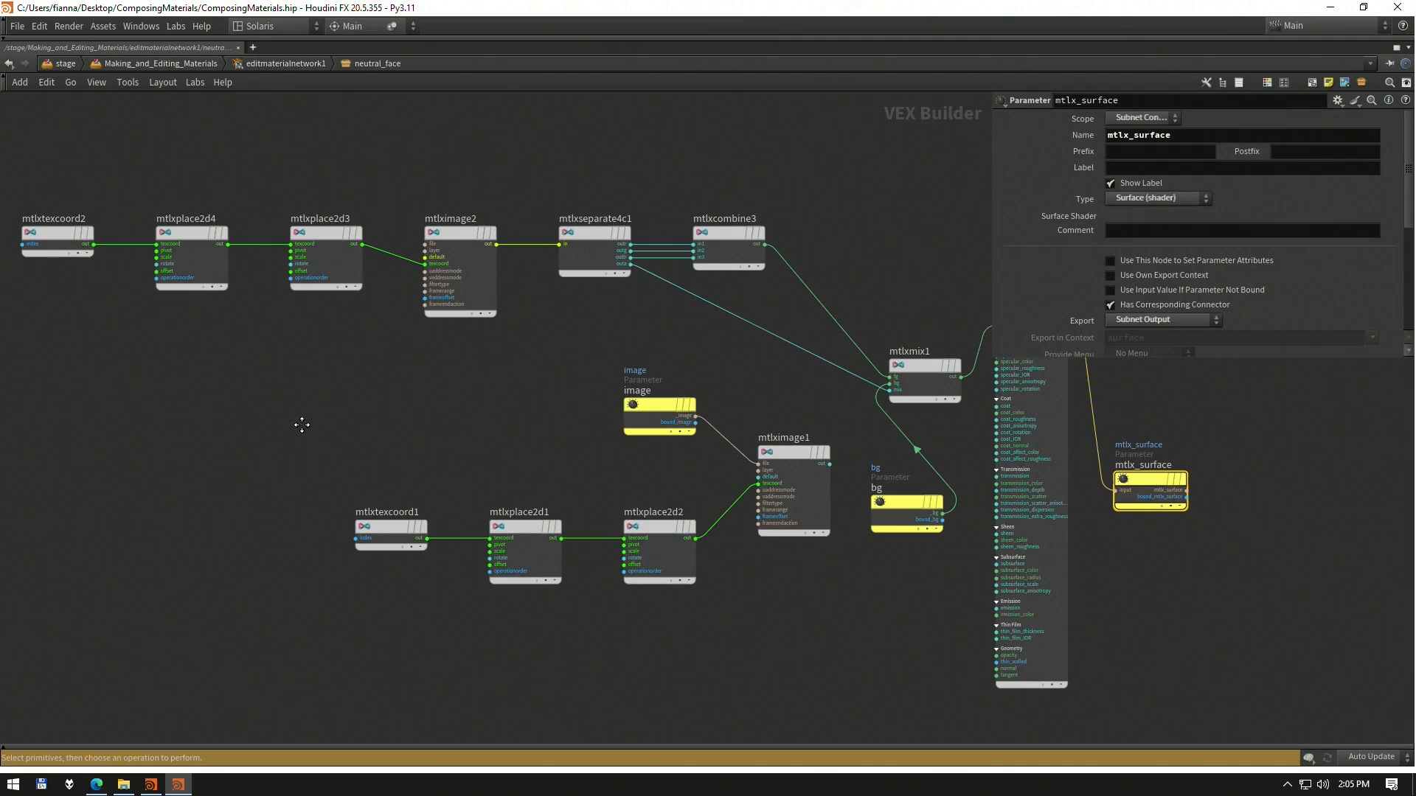
pyautogui.moveTo(817, 273); pyautogui.dragTo(886, 333, button='middle')
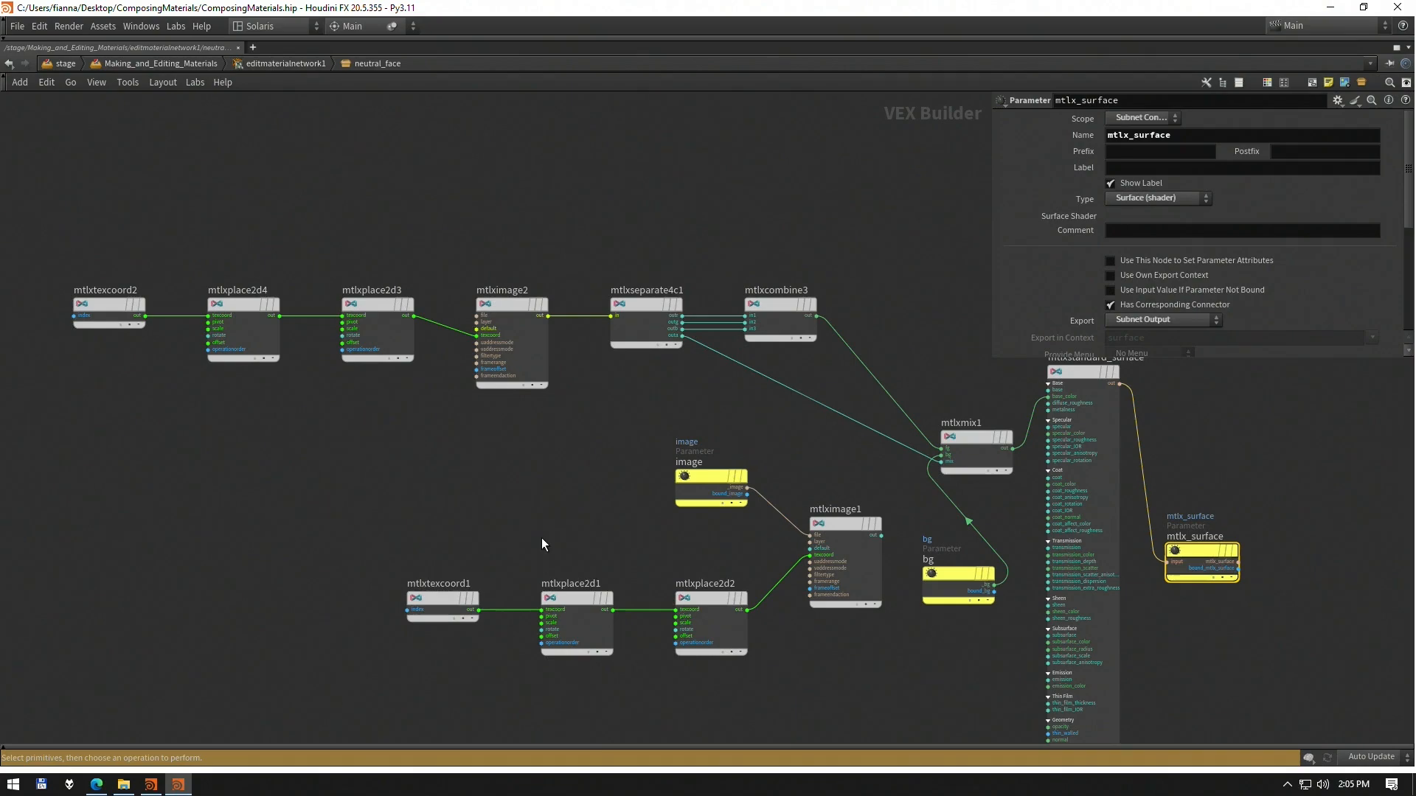
pyautogui.click(516, 383)
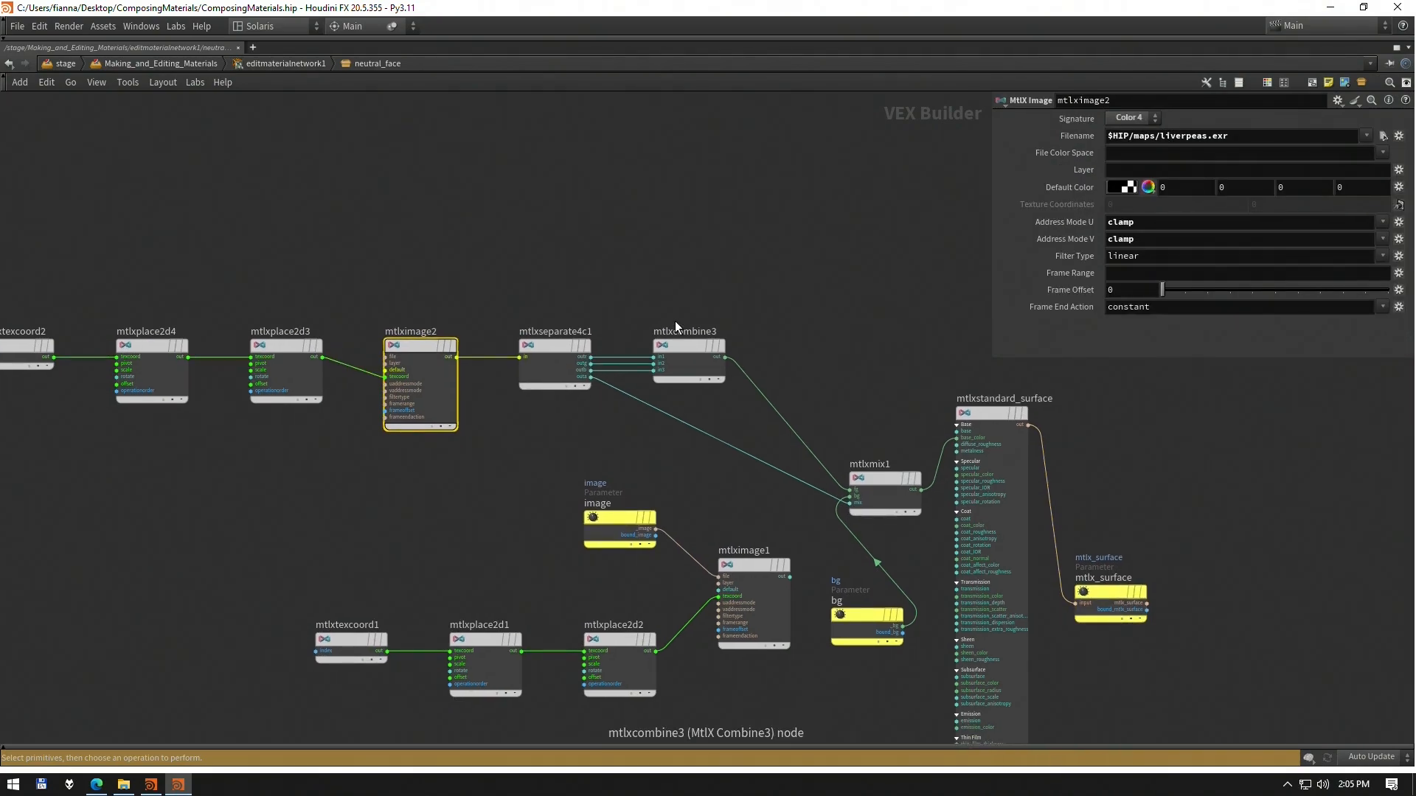
# Leave the neutral_face subnetwork, restore the split pane layout, and return to the Making_and_Editing_Materials network
pyautogui.moveTo(811, 330); pyautogui.dragTo(724, 320, button='middle')
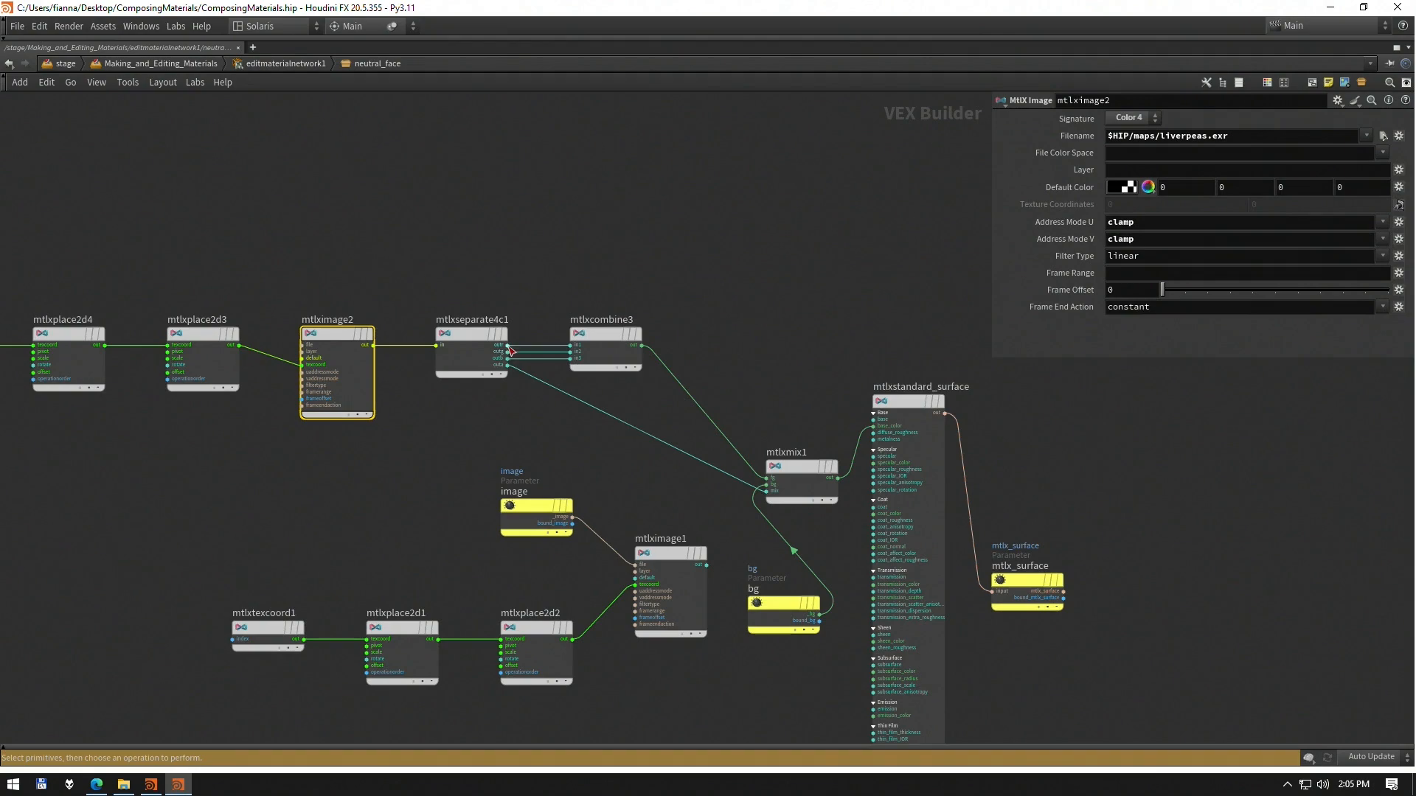
pyautogui.moveTo(852, 382); pyautogui.dragTo(767, 435, button='middle')
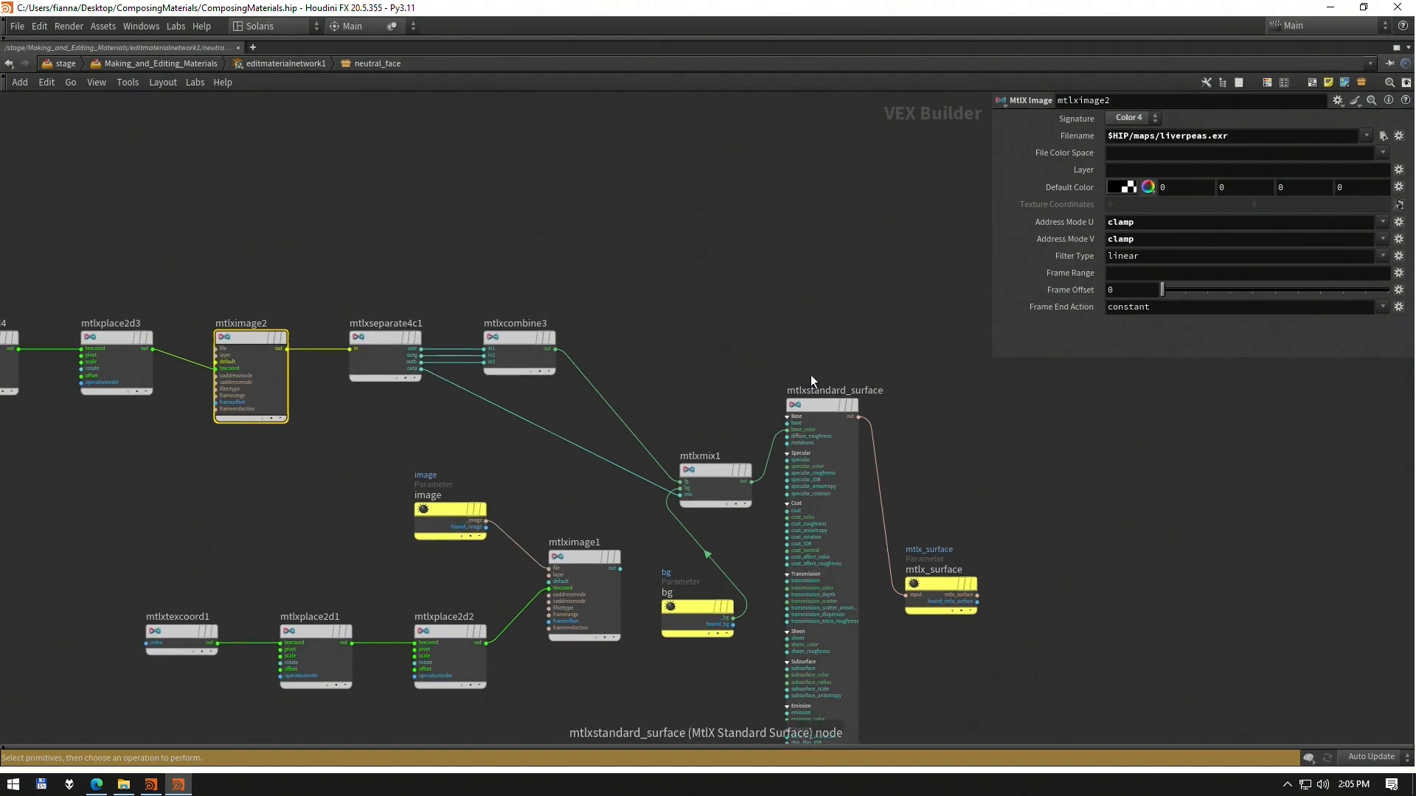
pyautogui.click(805, 299)
pyautogui.press('u')
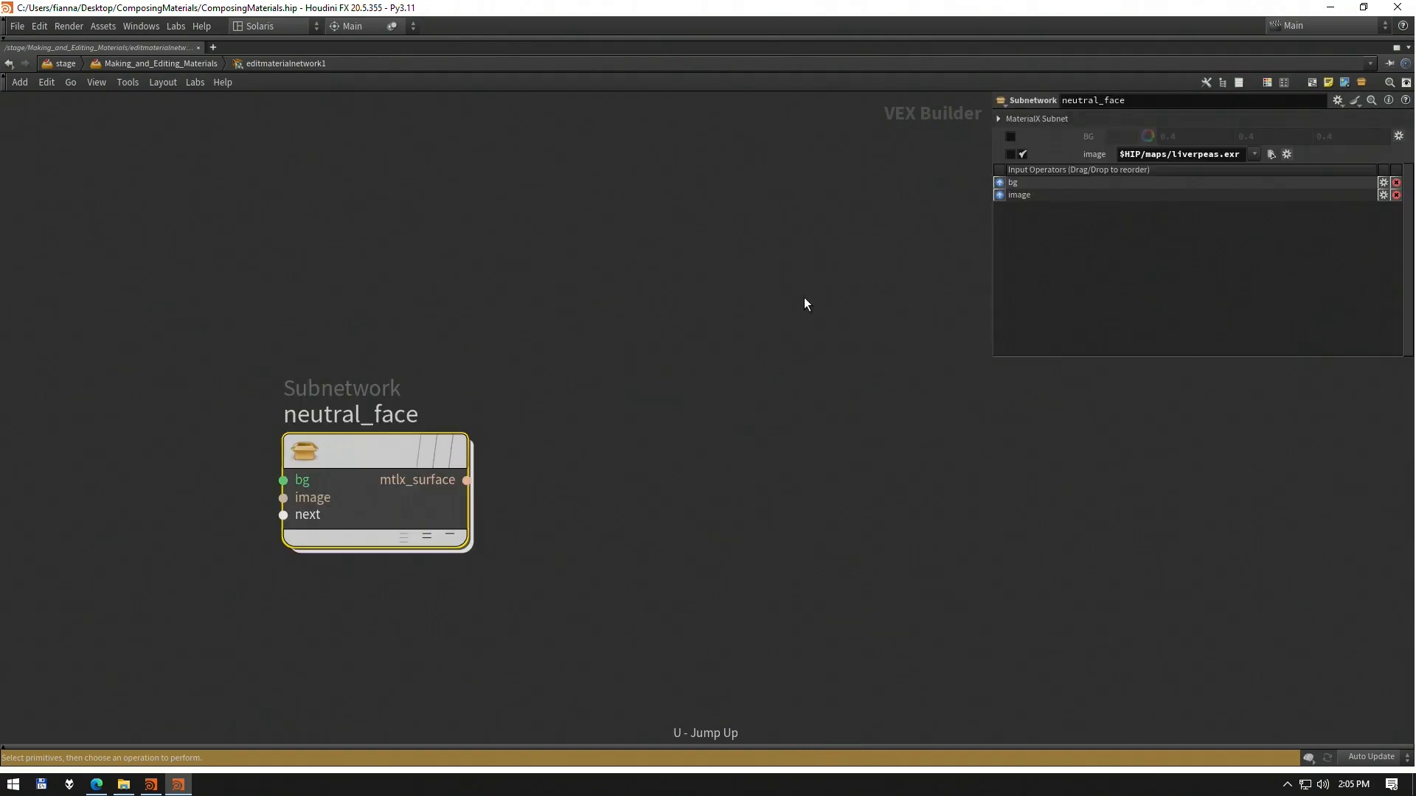
pyautogui.hotkey('ctrl', 'b')
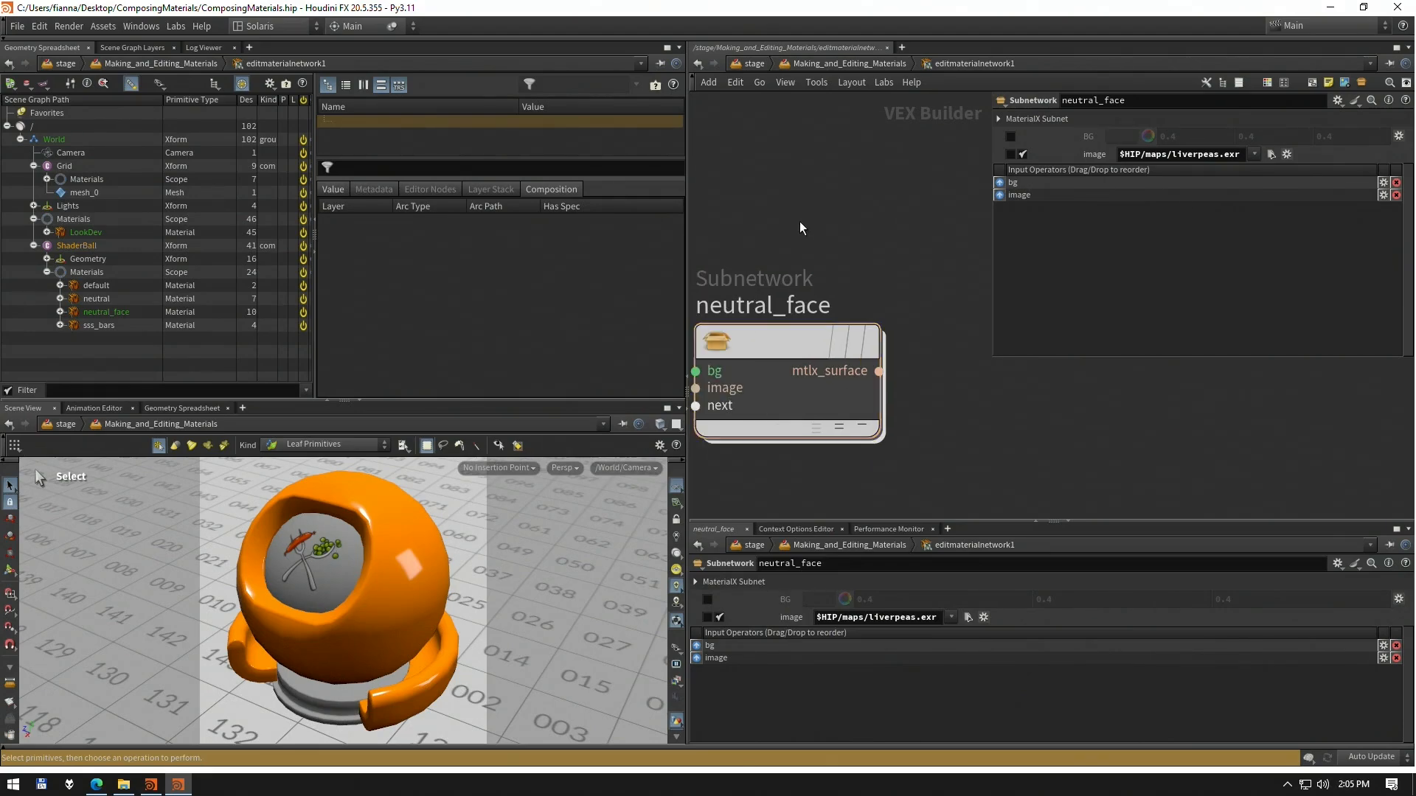
pyautogui.press('u')
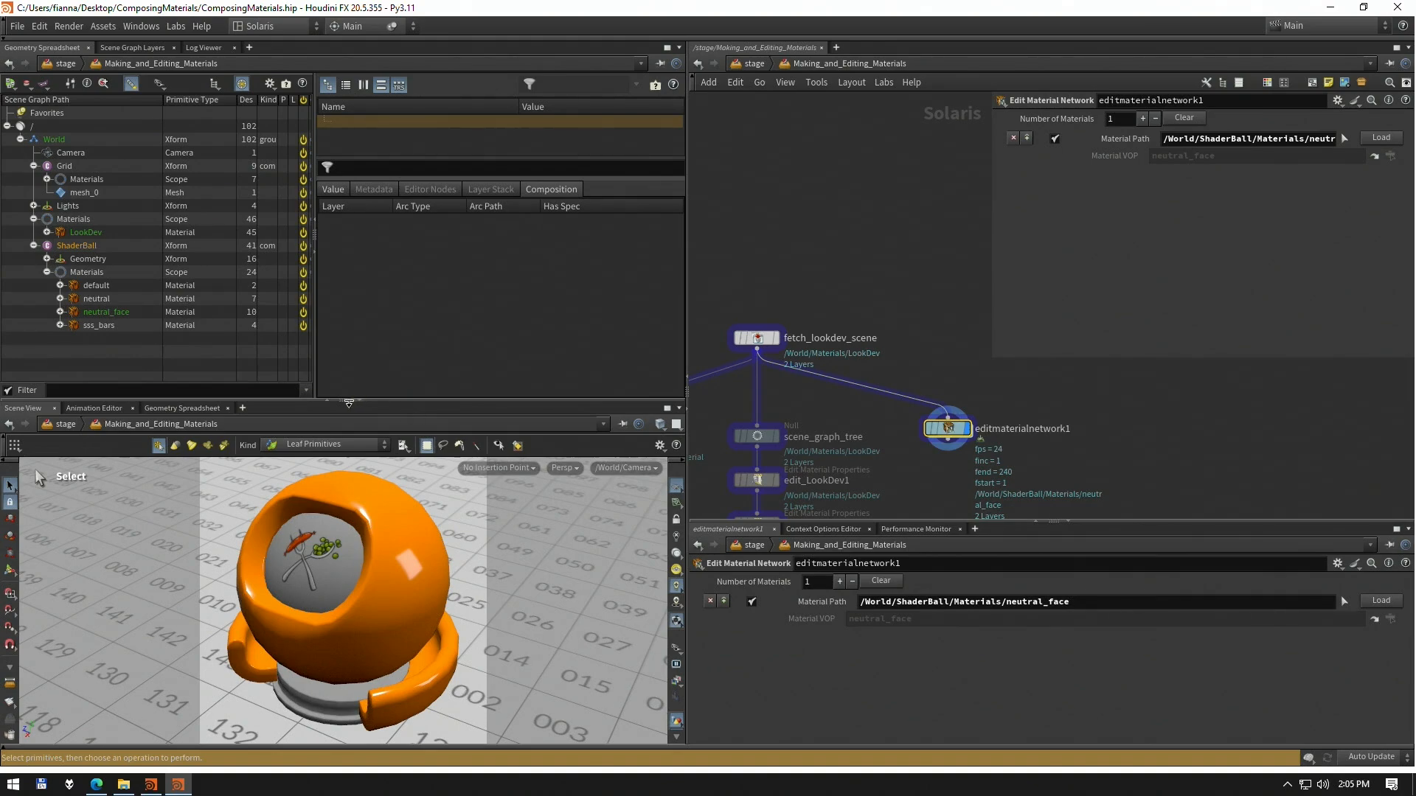
# Swap the Scene View above the Geometry Spreadsheet and enlarge the viewport
pyautogui.click(349, 403)
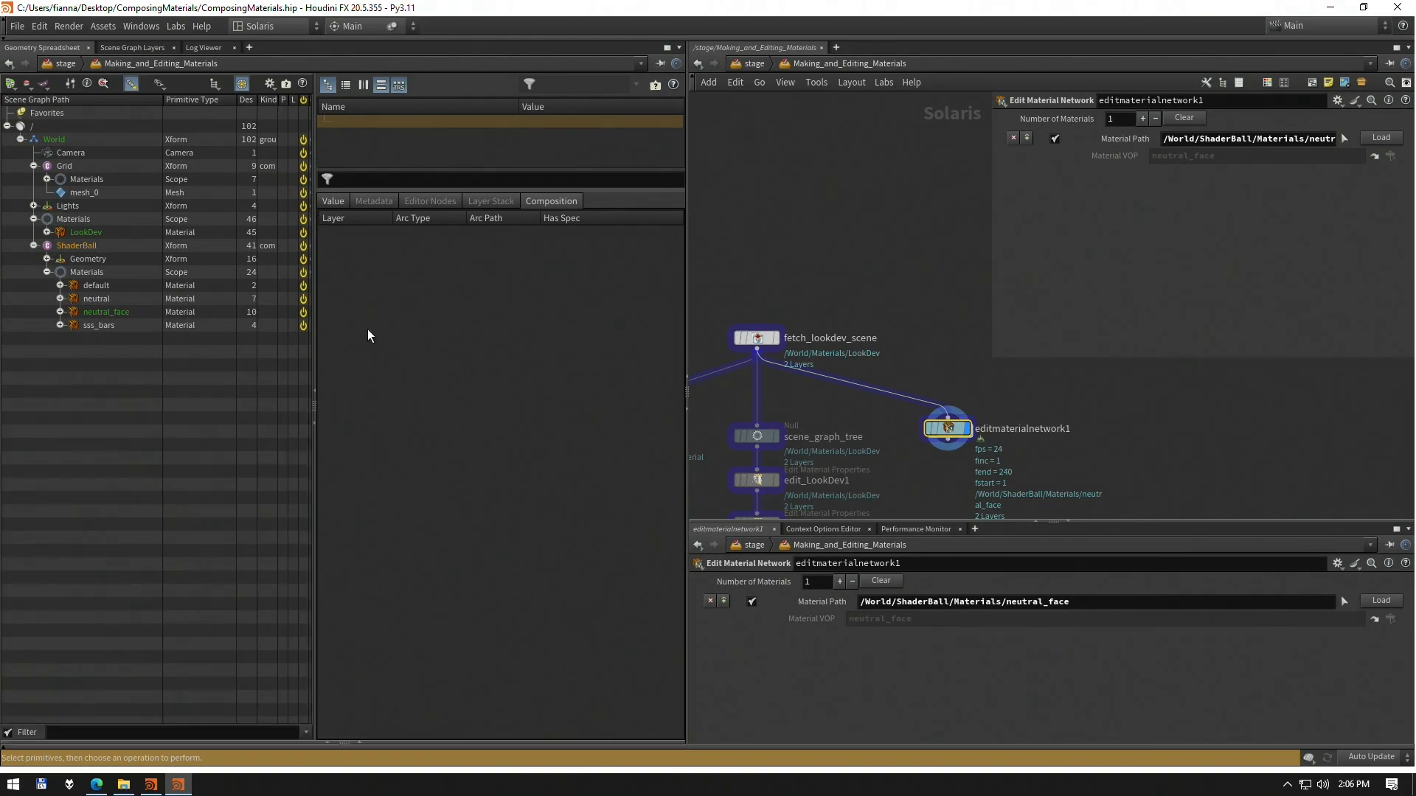
pyautogui.click(359, 743)
pyautogui.middleClick(346, 401)
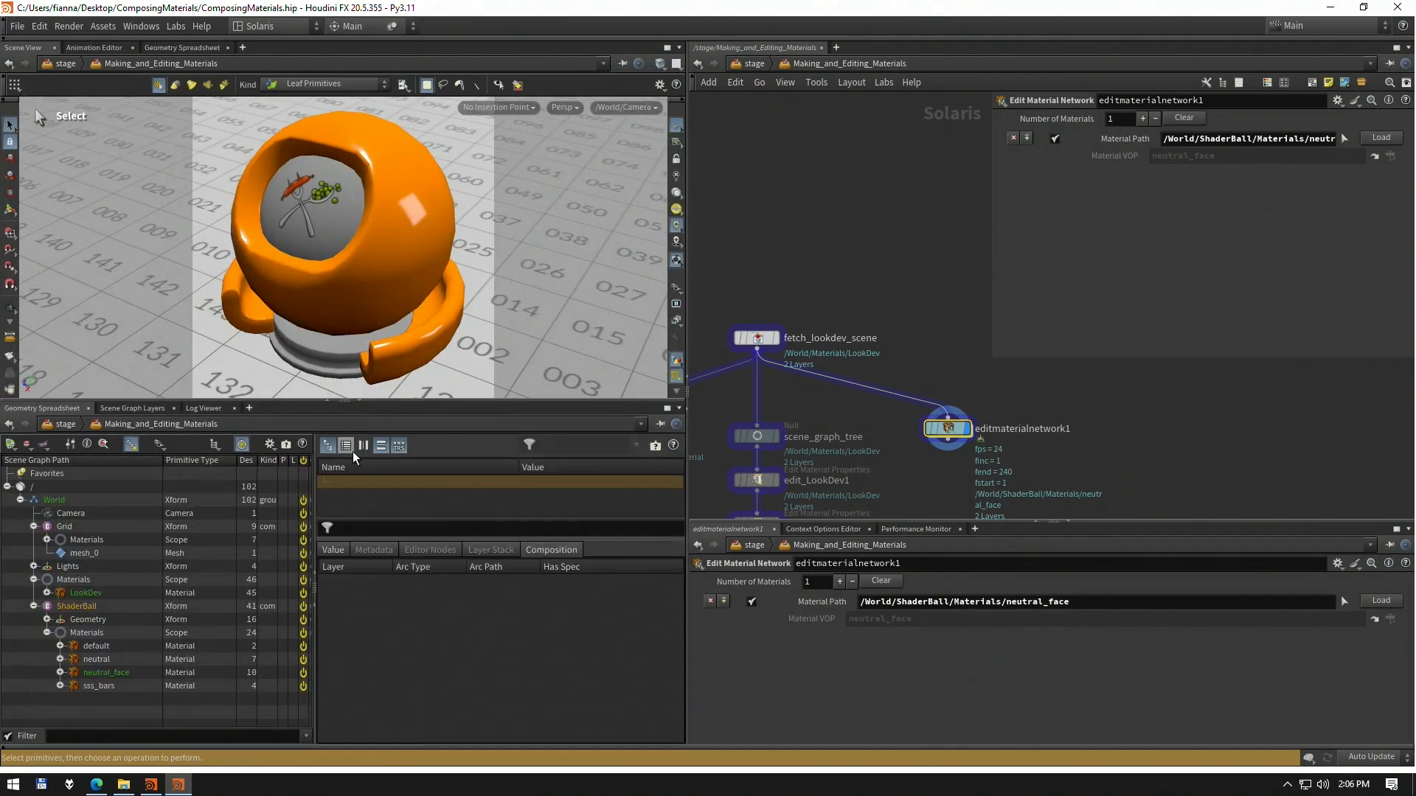
pyautogui.moveTo(374, 401); pyautogui.dragTo(382, 564)
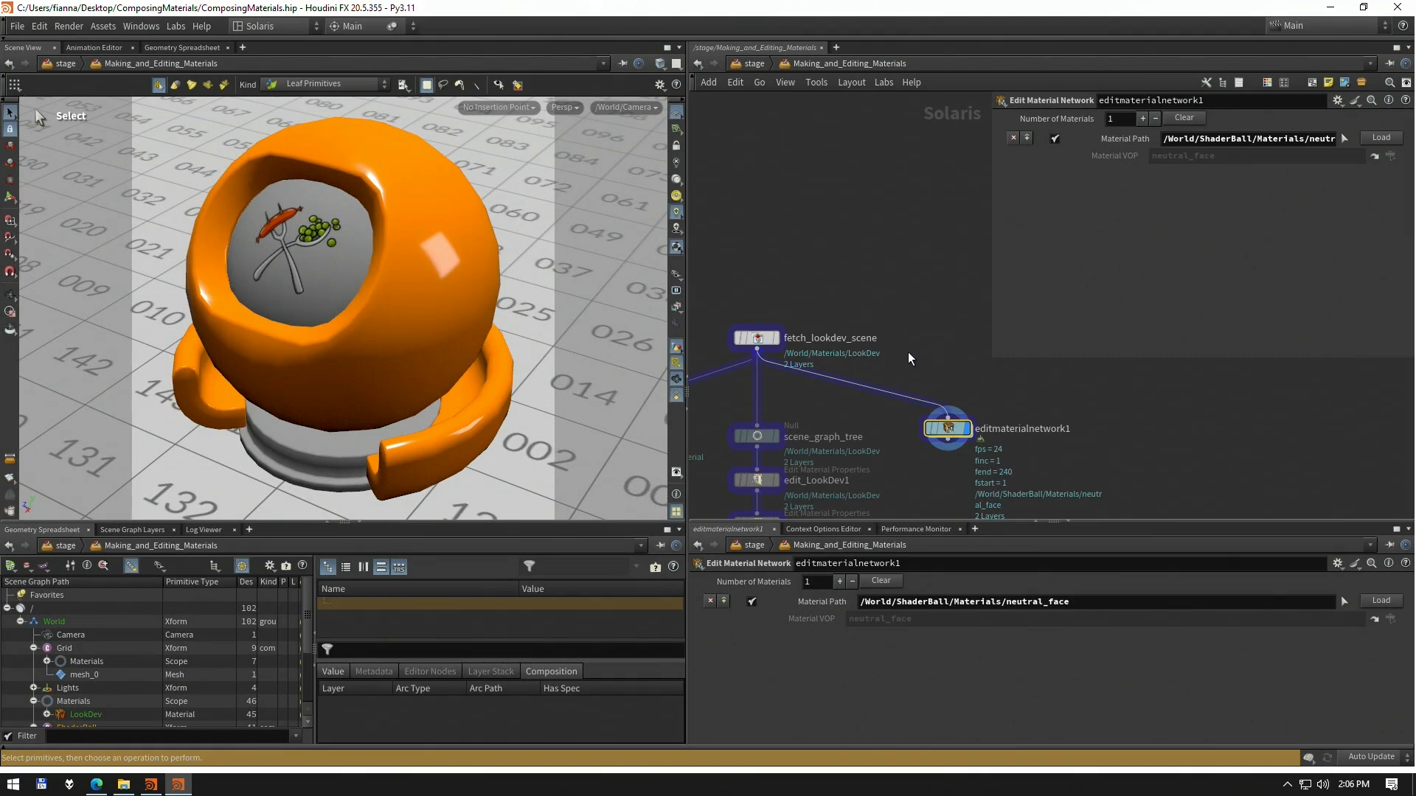
# Bypass editmaterialnetwork1 to compare the shader ball, enlarge the scene graph, and expand neutral_face to inspect its shader primitives
pyautogui.click(932, 429)
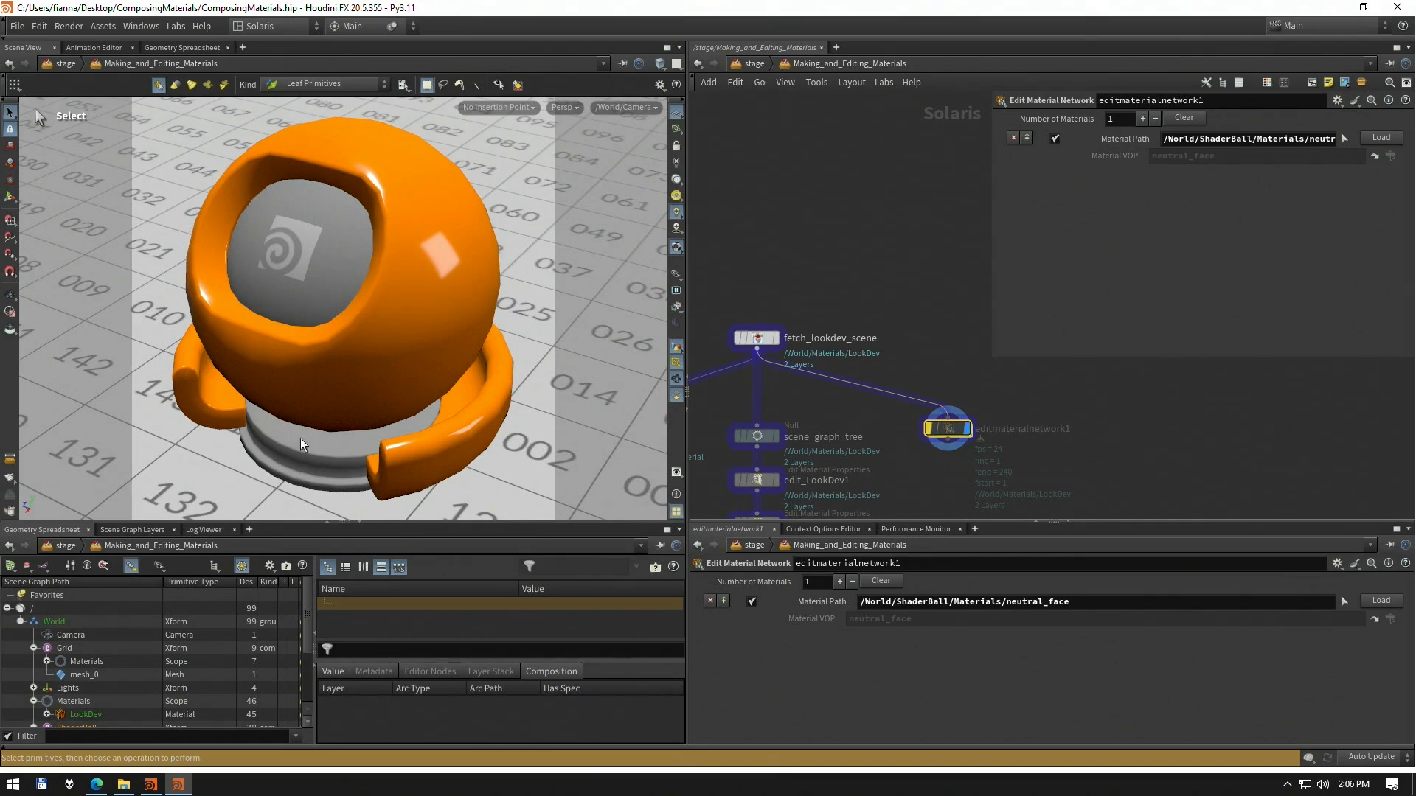
pyautogui.moveTo(300, 524); pyautogui.dragTo(266, 259)
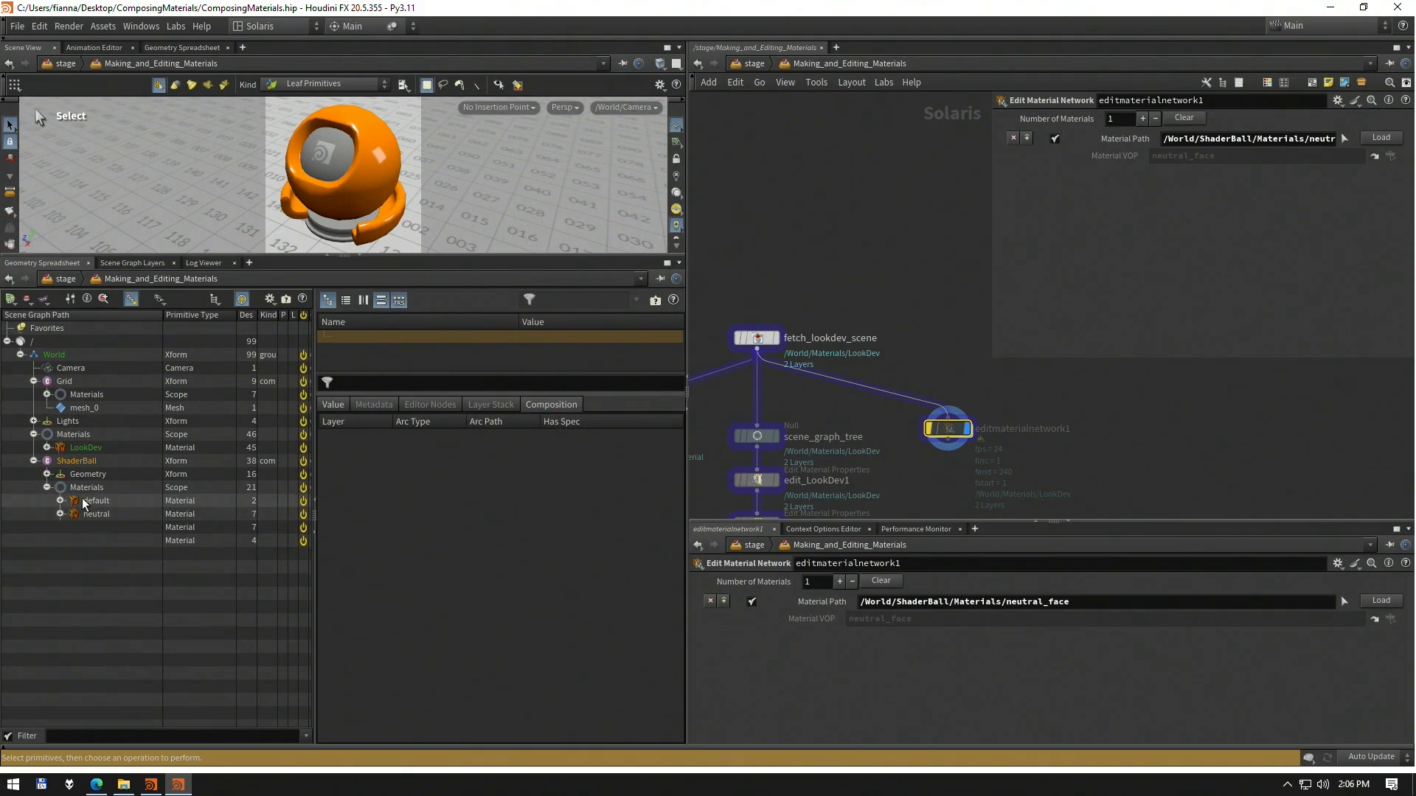
pyautogui.click(59, 528)
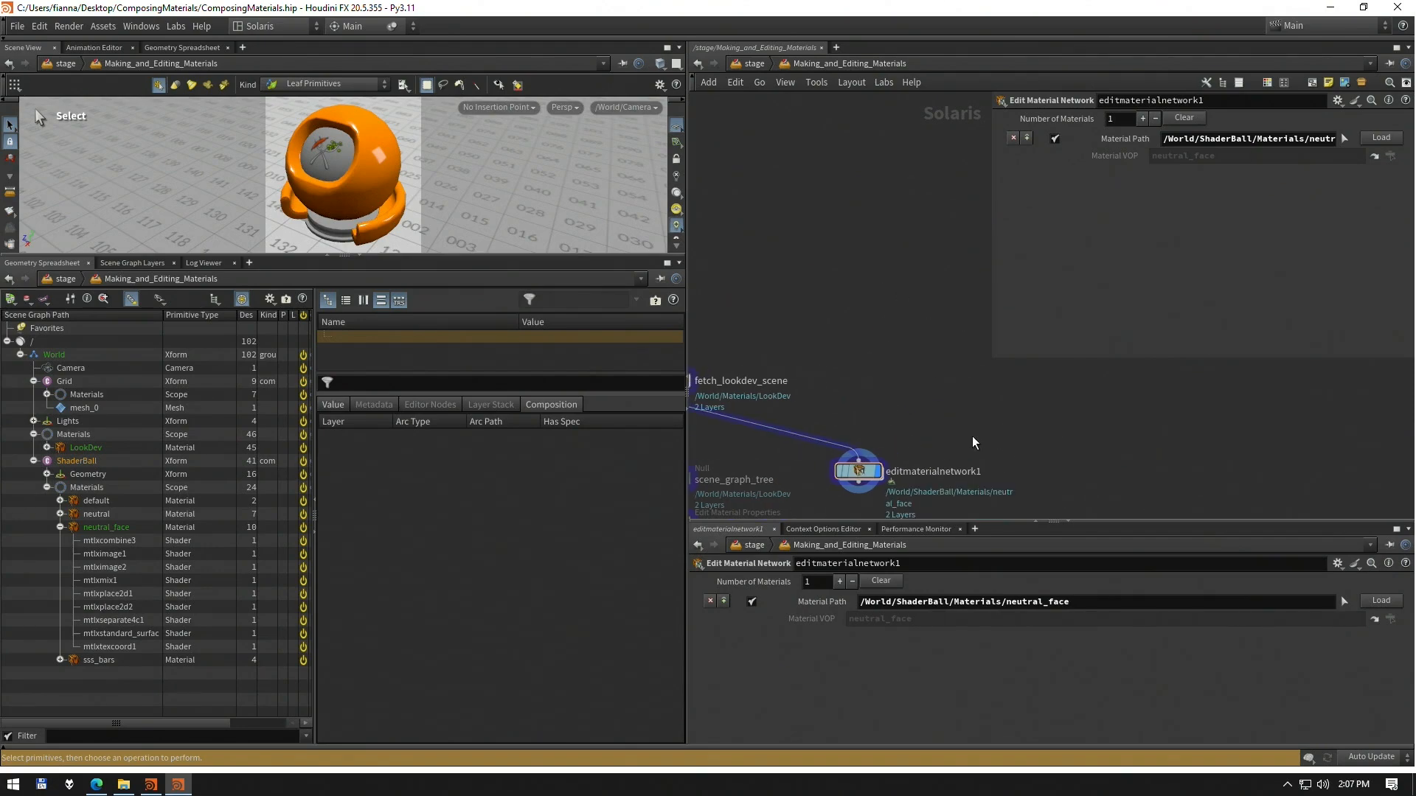
# Add a new Edit Material Network node beside editmaterialnetwork1
pyautogui.press('Tab')
pyautogui.write('e')
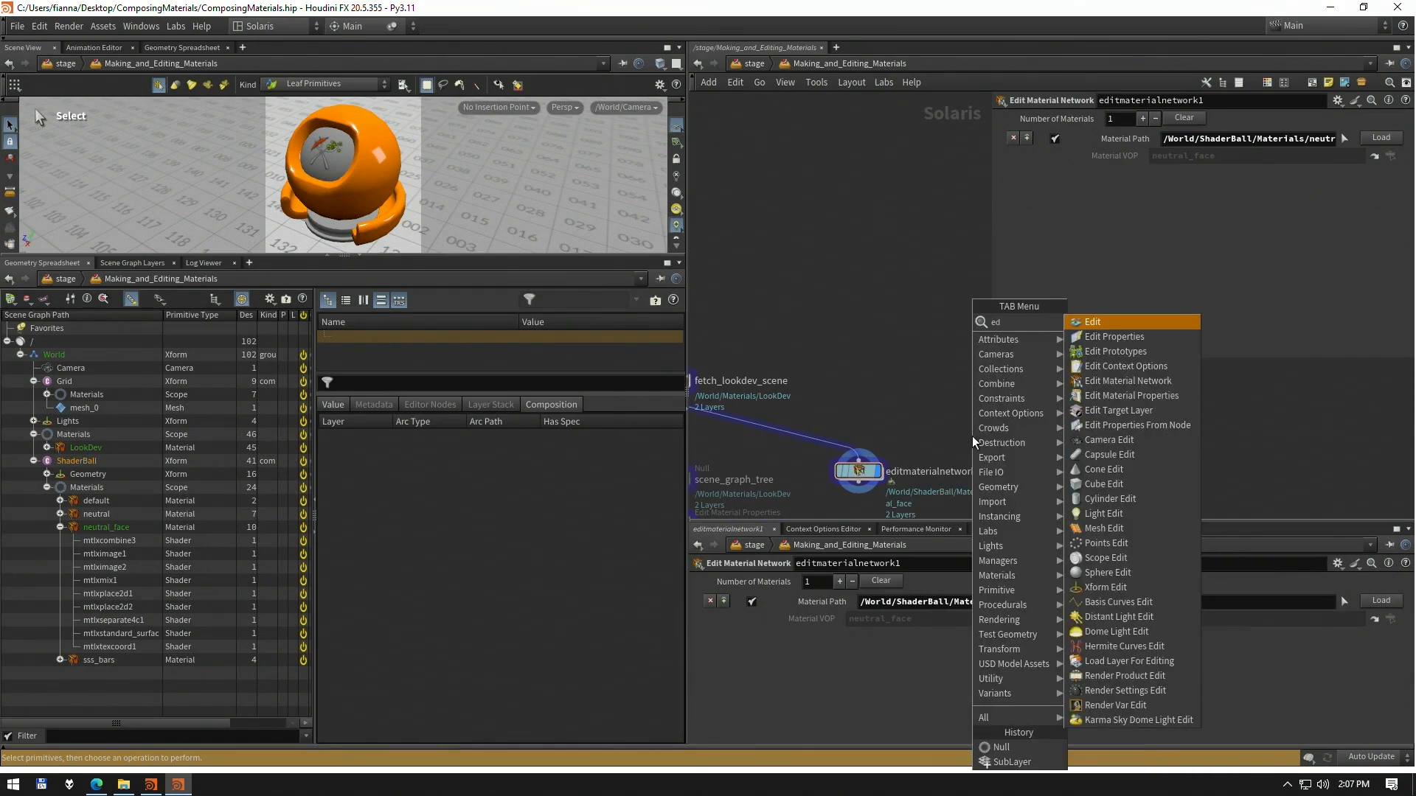
pyautogui.press('Down')
pyautogui.press('Down')
pyautogui.press('Down')
pyautogui.press('Down')
pyautogui.press('Return')
pyautogui.click(972, 436)
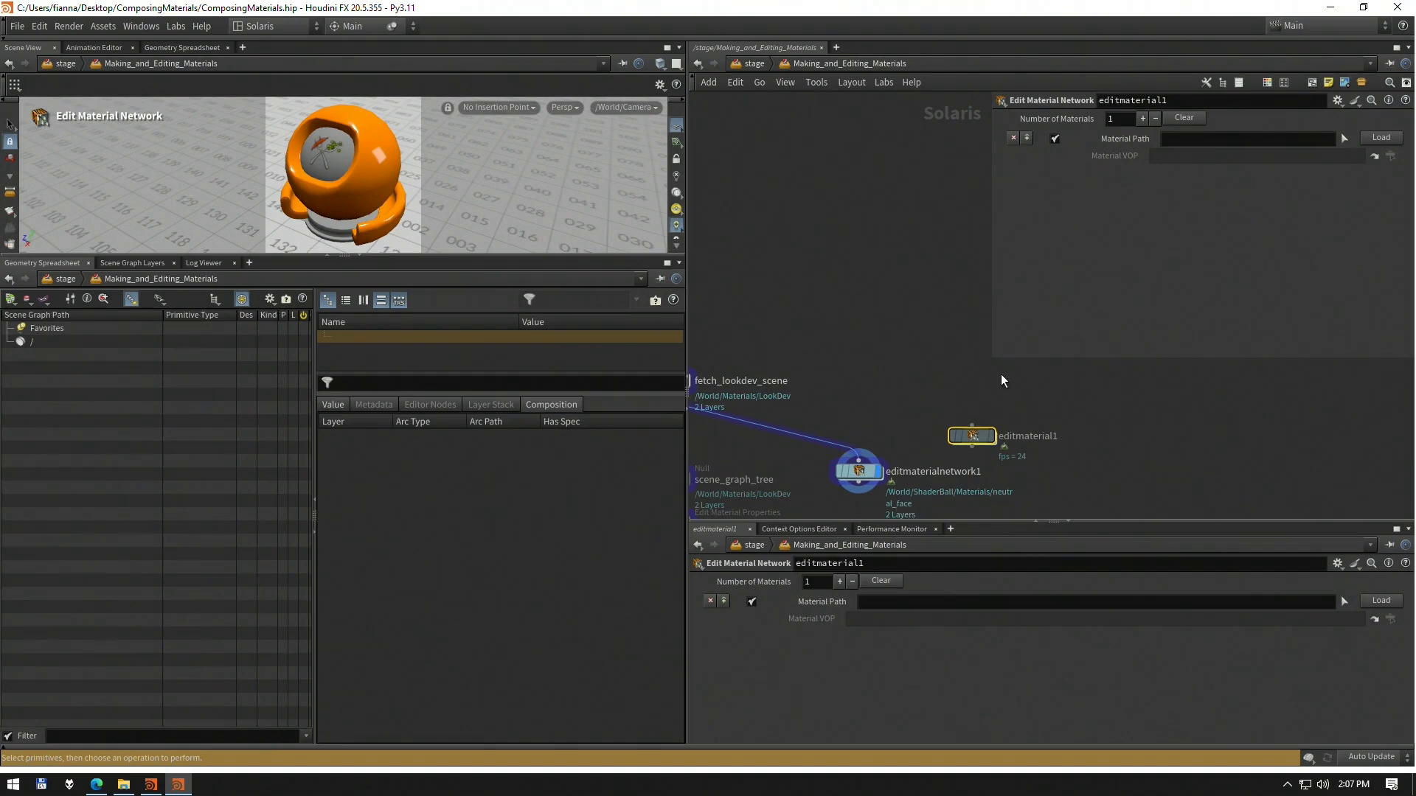
# Connect the editmaterial1 node's input to fetch_lookdev_scene and make editmaterial1 the displayed node
pyautogui.click(972, 425)
pyautogui.moveTo(847, 396); pyautogui.dragTo(947, 391, button='middle')
pyautogui.click(767, 389)
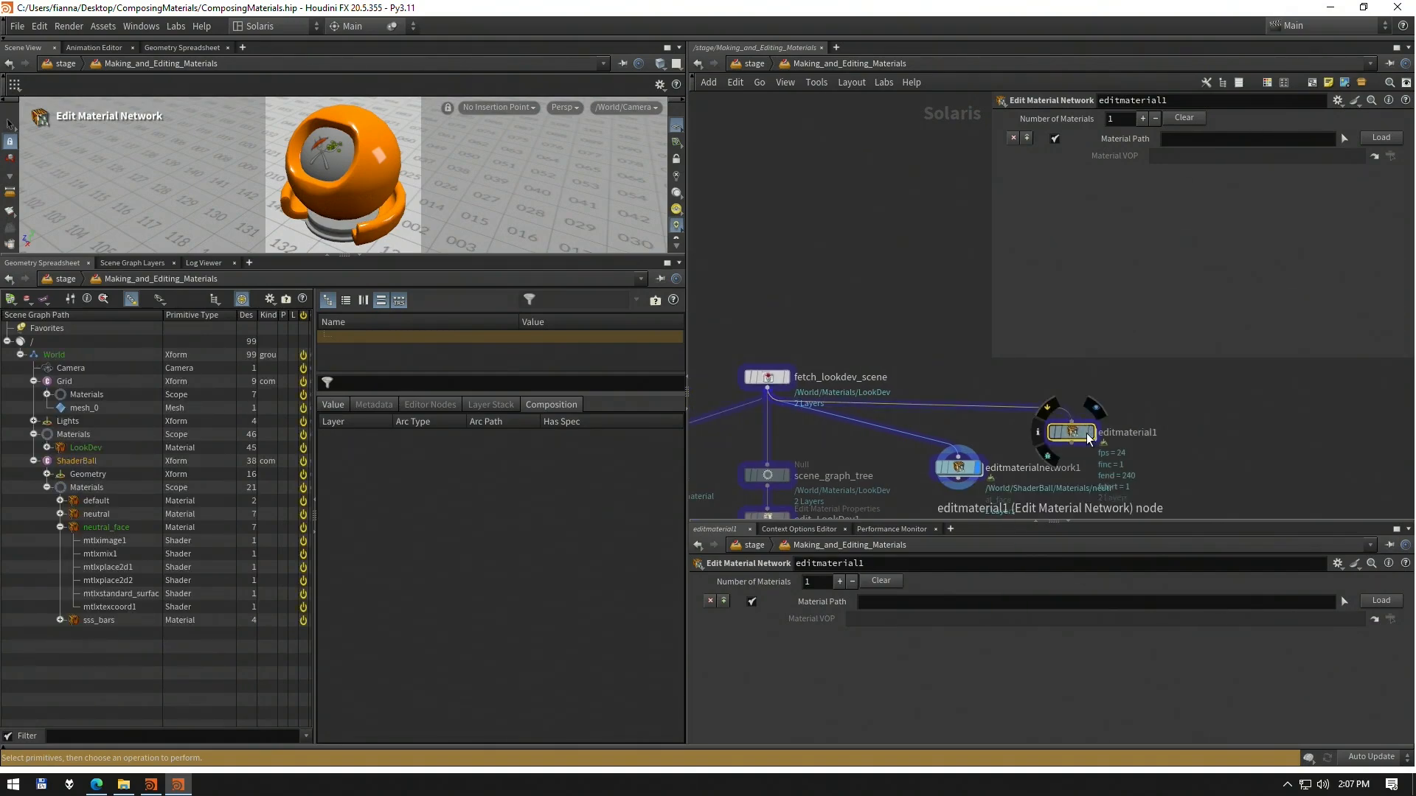
pyautogui.click(1091, 433)
pyautogui.moveTo(923, 328); pyautogui.dragTo(781, 318, button='middle')
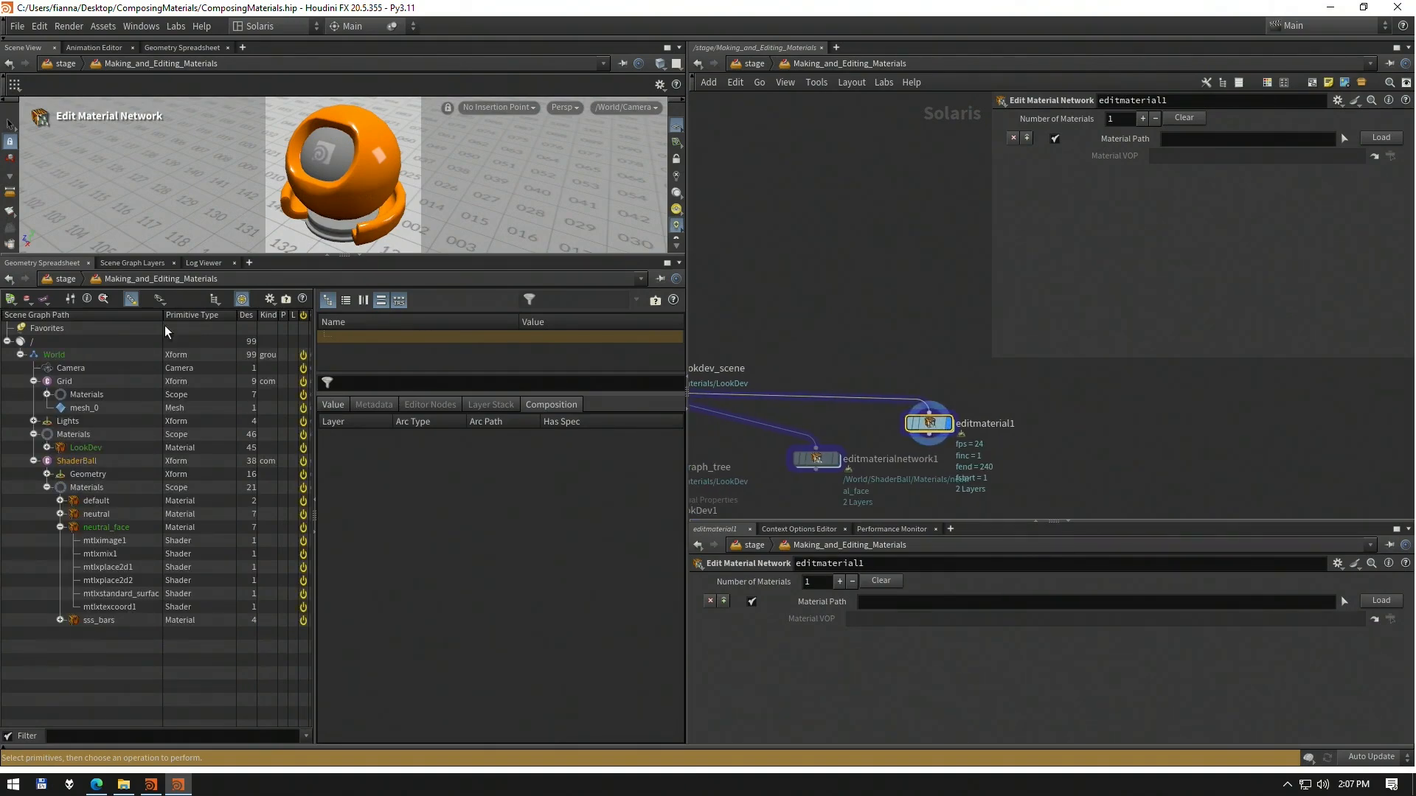
# Look through the LookDev, neutral and default materials, and set editmaterial1's Material Path to /World/ShaderBall/Materials/default
pyautogui.moveTo(85, 448)
pyautogui.mouseDown()
pyautogui.moveTo(359, 449)
pyautogui.moveTo(1134, 226)
pyautogui.moveTo(85, 449)
pyautogui.mouseUp()
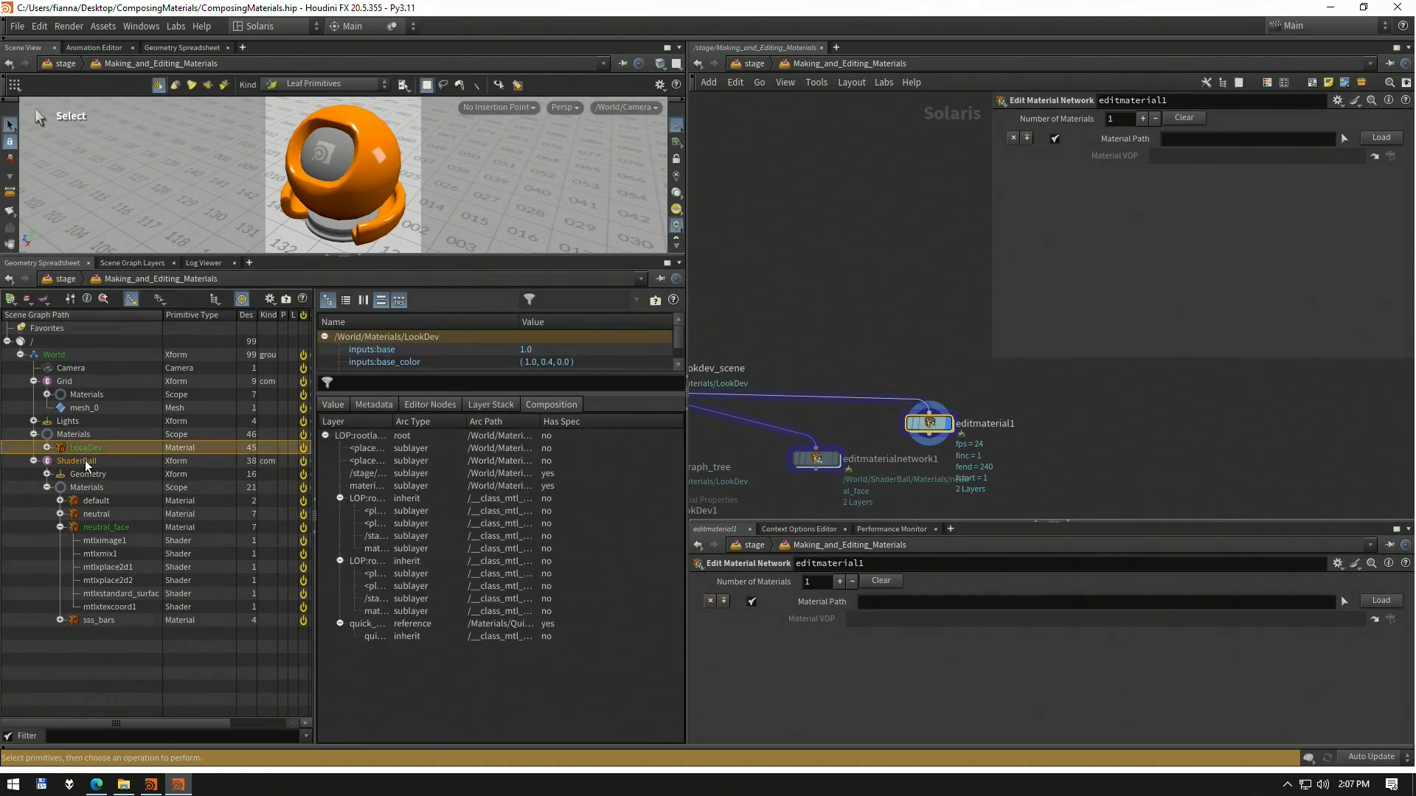
pyautogui.click(95, 526)
pyautogui.click(96, 514)
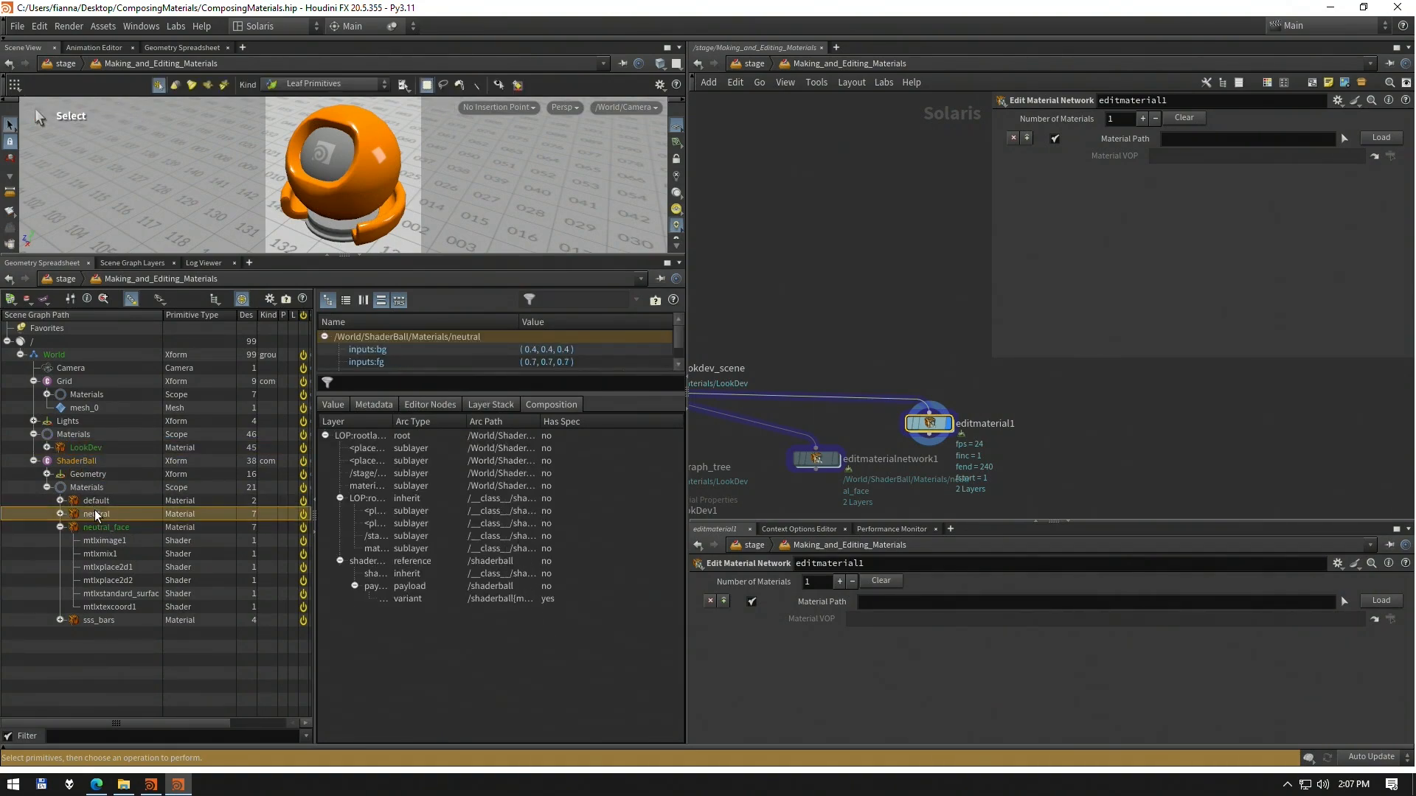
pyautogui.click(96, 501)
pyautogui.click(60, 501)
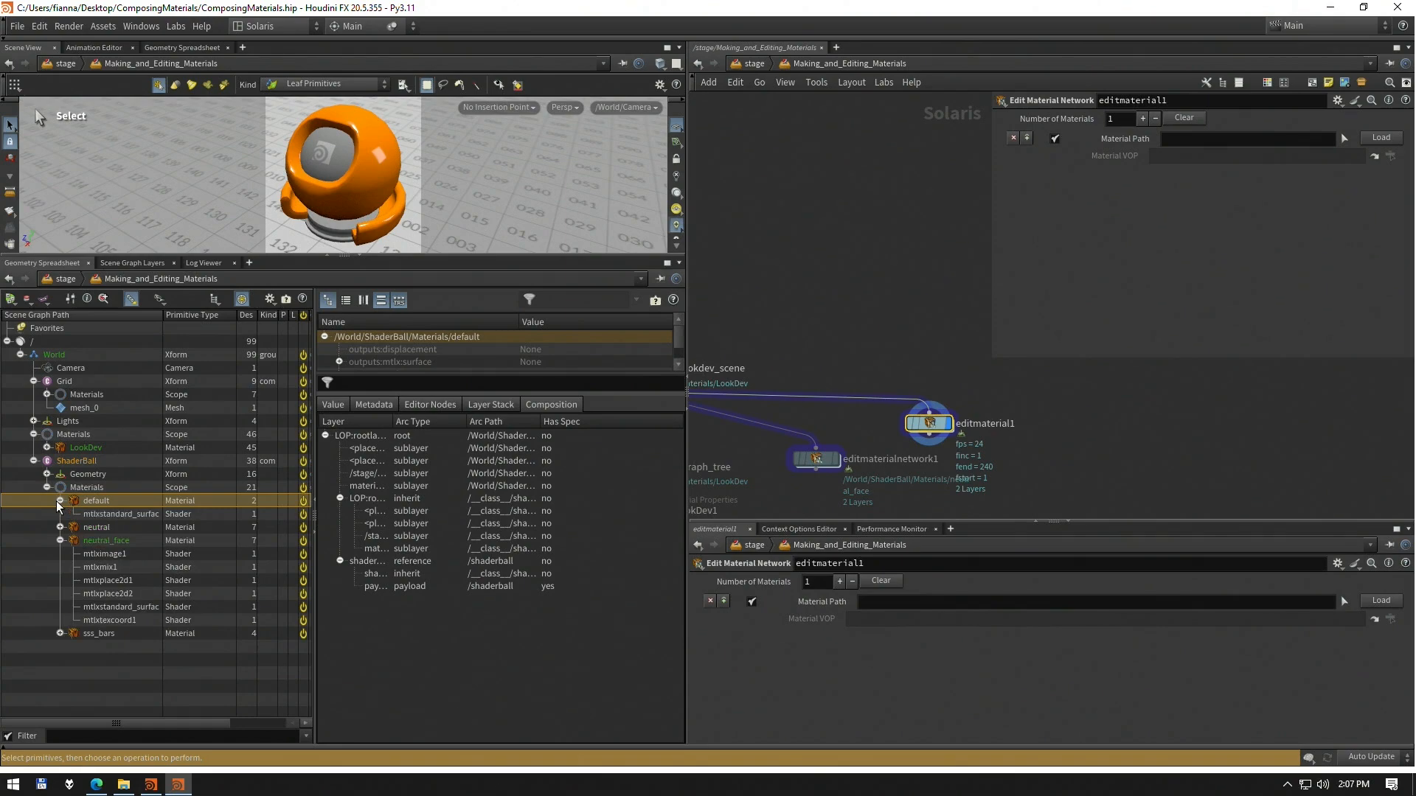
pyautogui.moveTo(96, 501); pyautogui.dragTo(1189, 140)
pyautogui.moveTo(939, 202); pyautogui.dragTo(833, 194, button='middle')
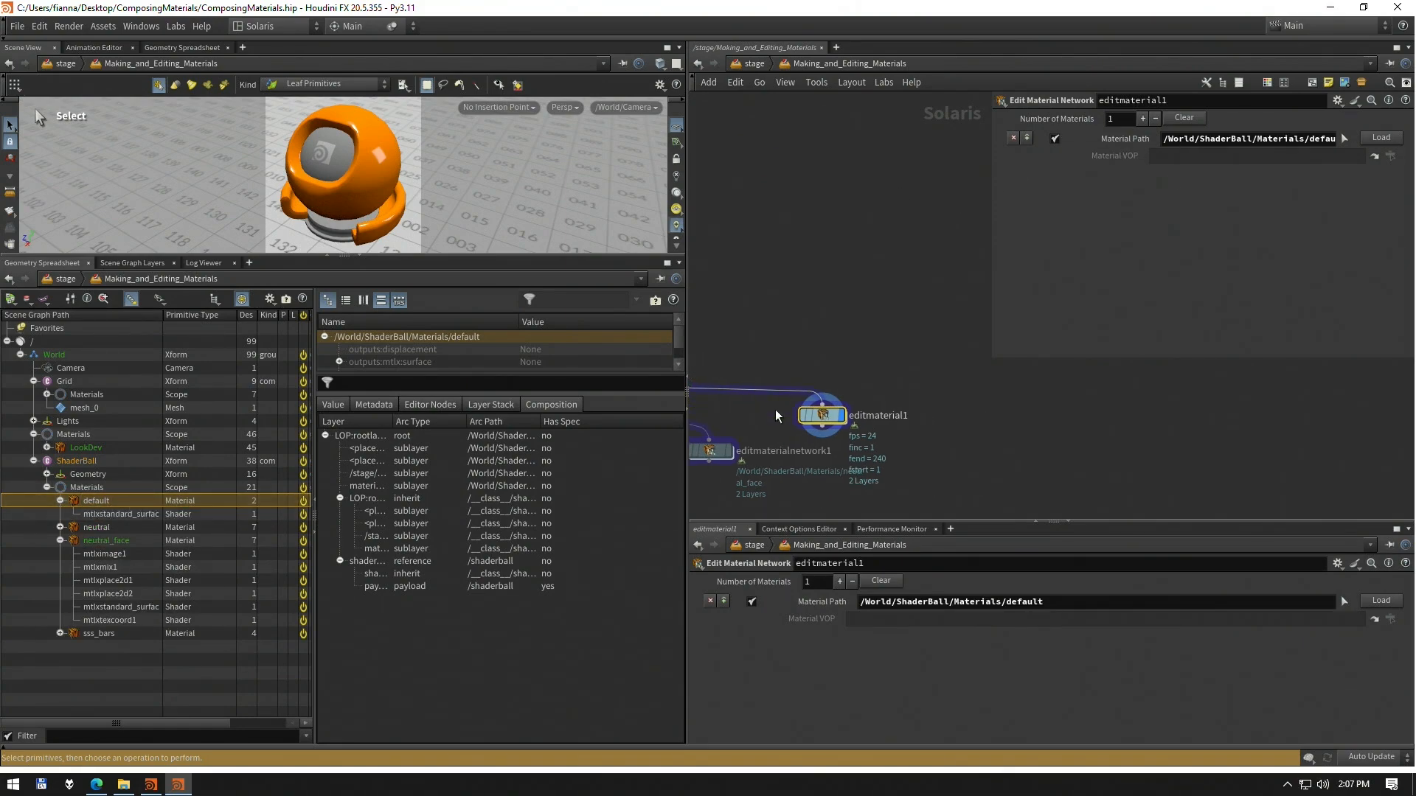
# Open the contents of editmaterial1, examine the loaded mtlxstandard_surface node, and return to the Making_and_Editing_Materials network
pyautogui.doubleClick(818, 416)
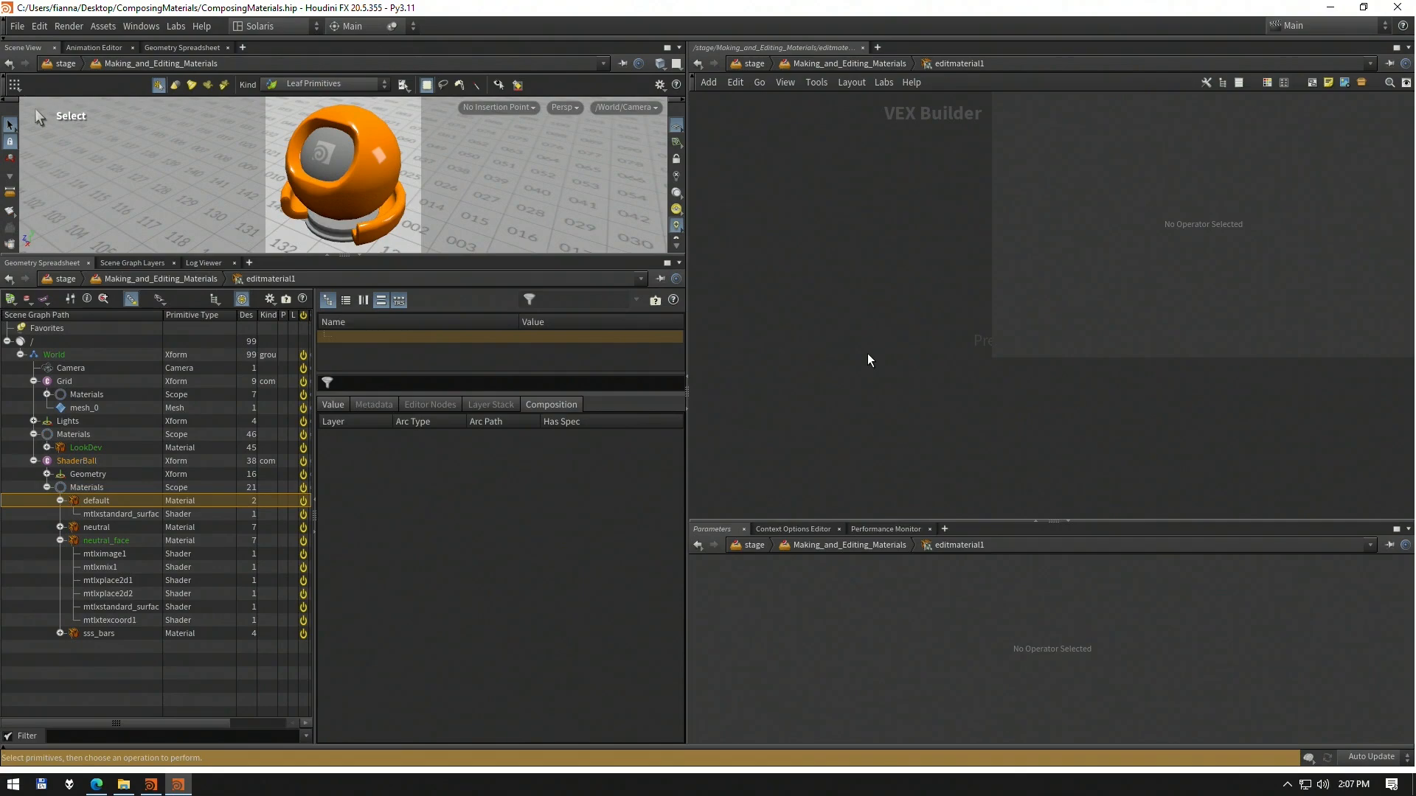
pyautogui.press('u')
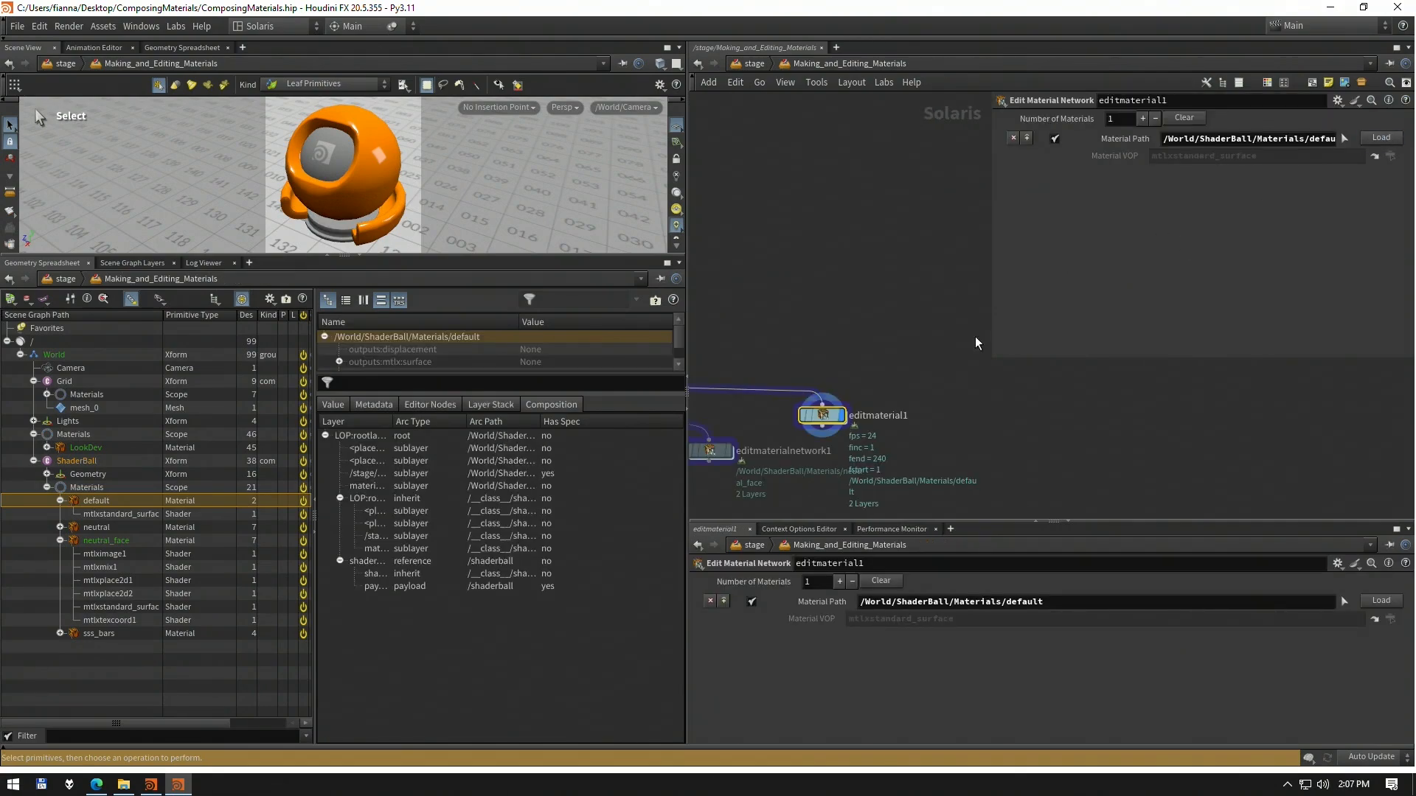
pyautogui.doubleClick(824, 417)
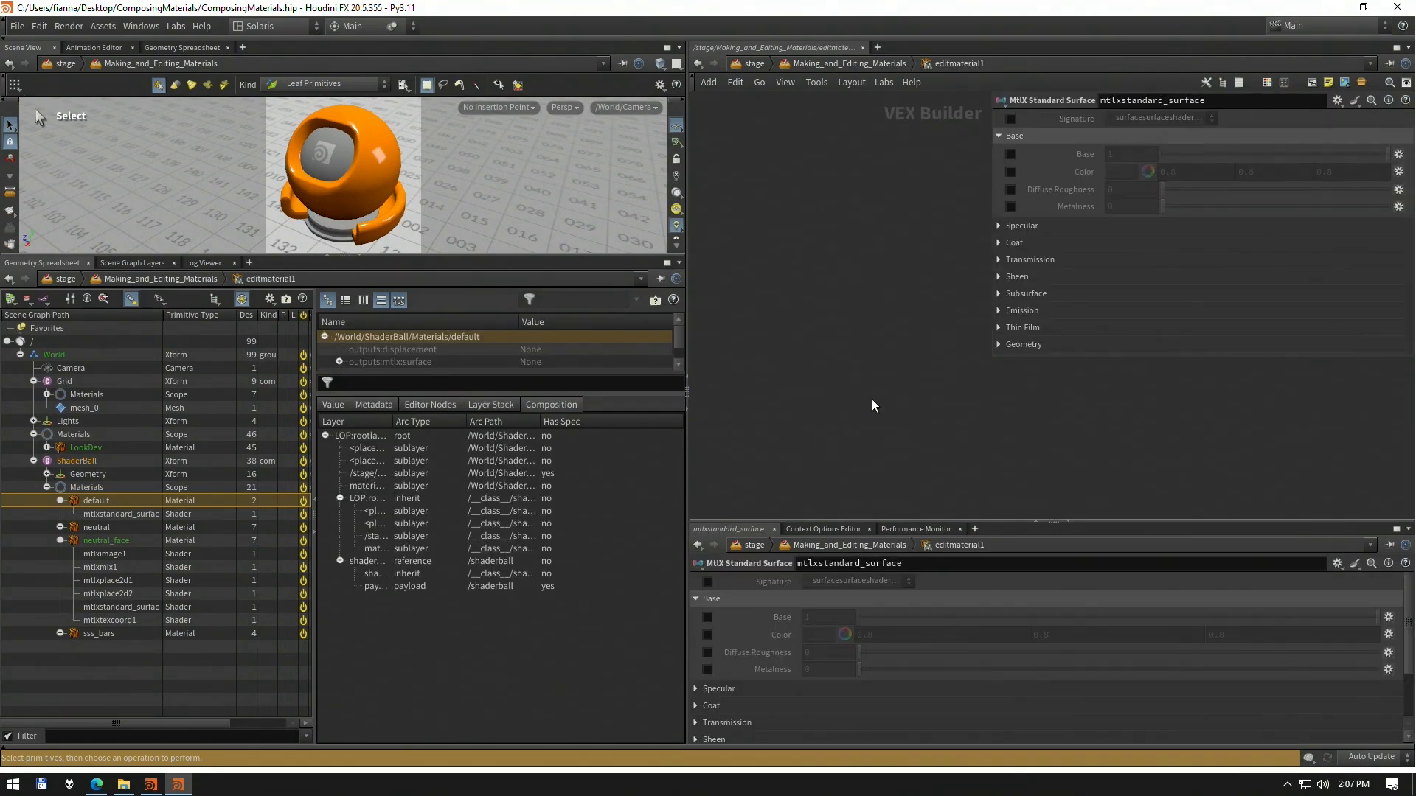
pyautogui.press('h')
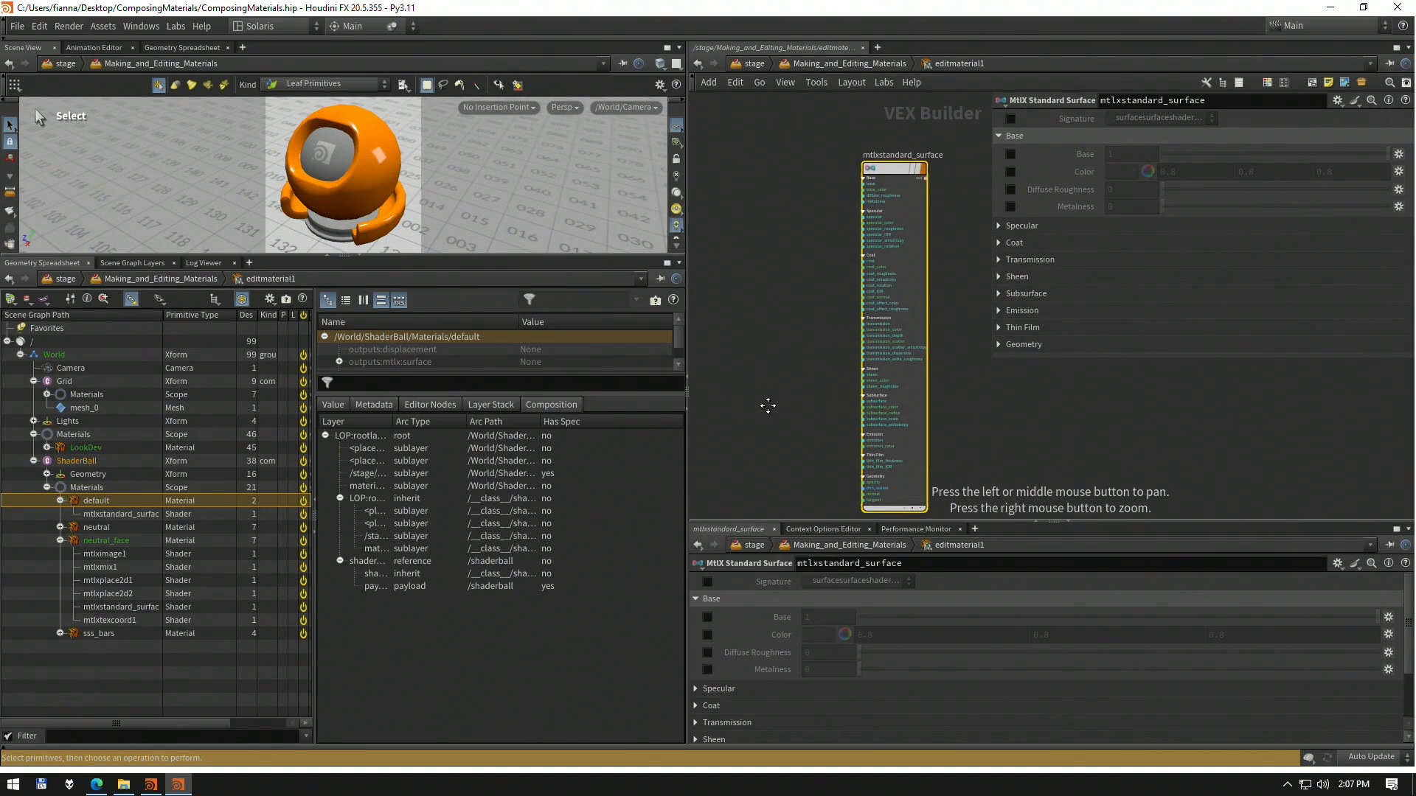
pyautogui.scroll(-1, 797, 382)
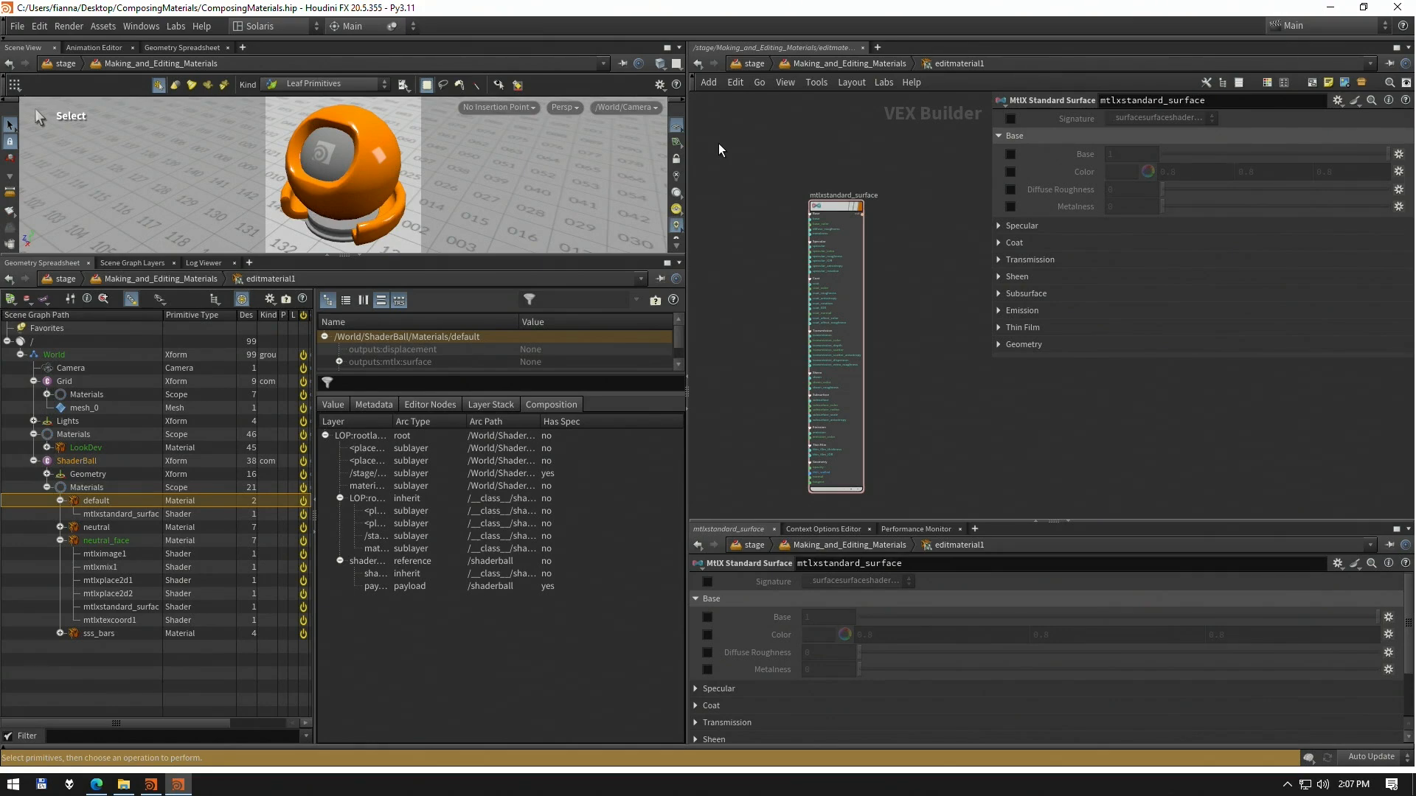
pyautogui.press('u')
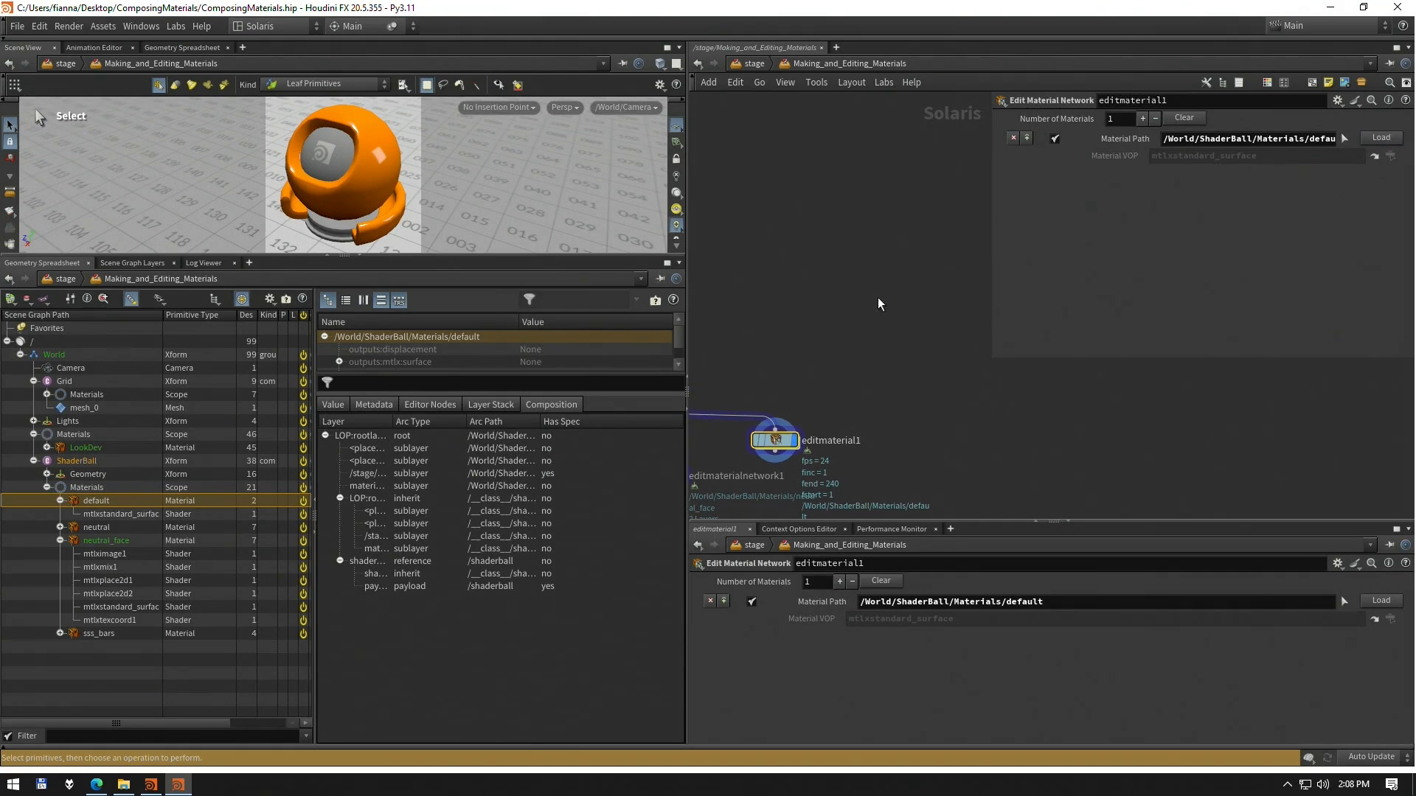
pyautogui.moveTo(819, 347); pyautogui.dragTo(866, 318, button='middle')
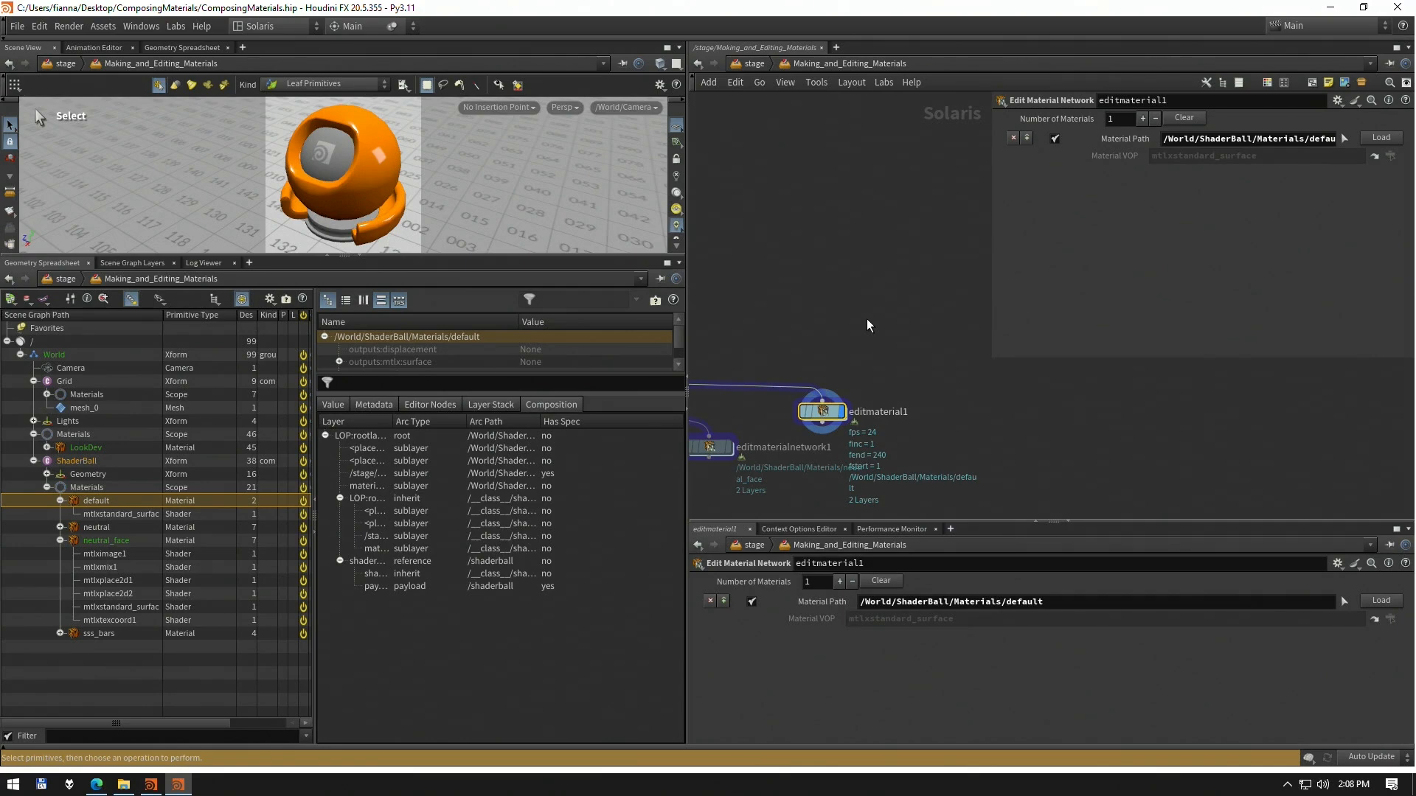
pyautogui.moveTo(872, 316); pyautogui.dragTo(906, 287, button='middle')
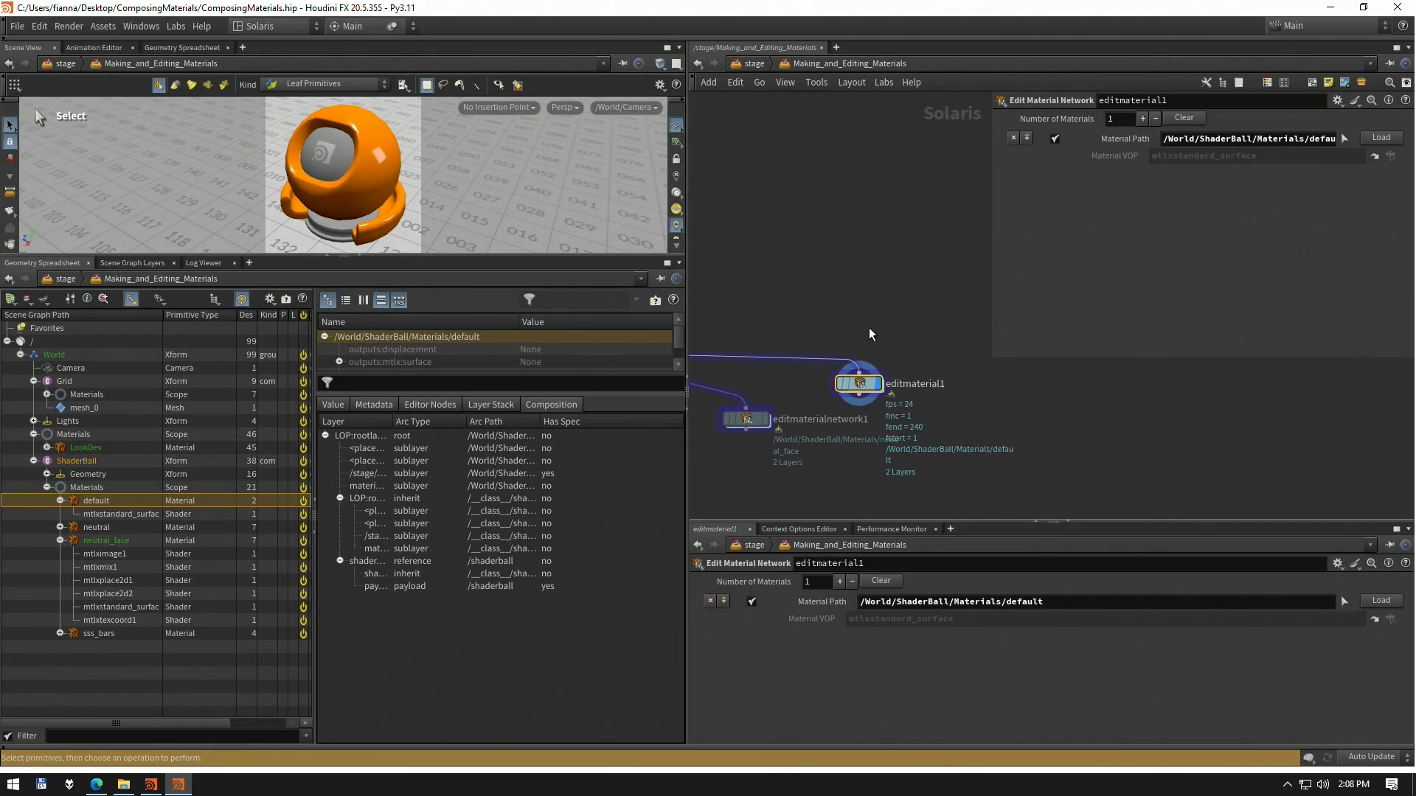
pyautogui.moveTo(797, 335); pyautogui.dragTo(874, 294, button='middle')
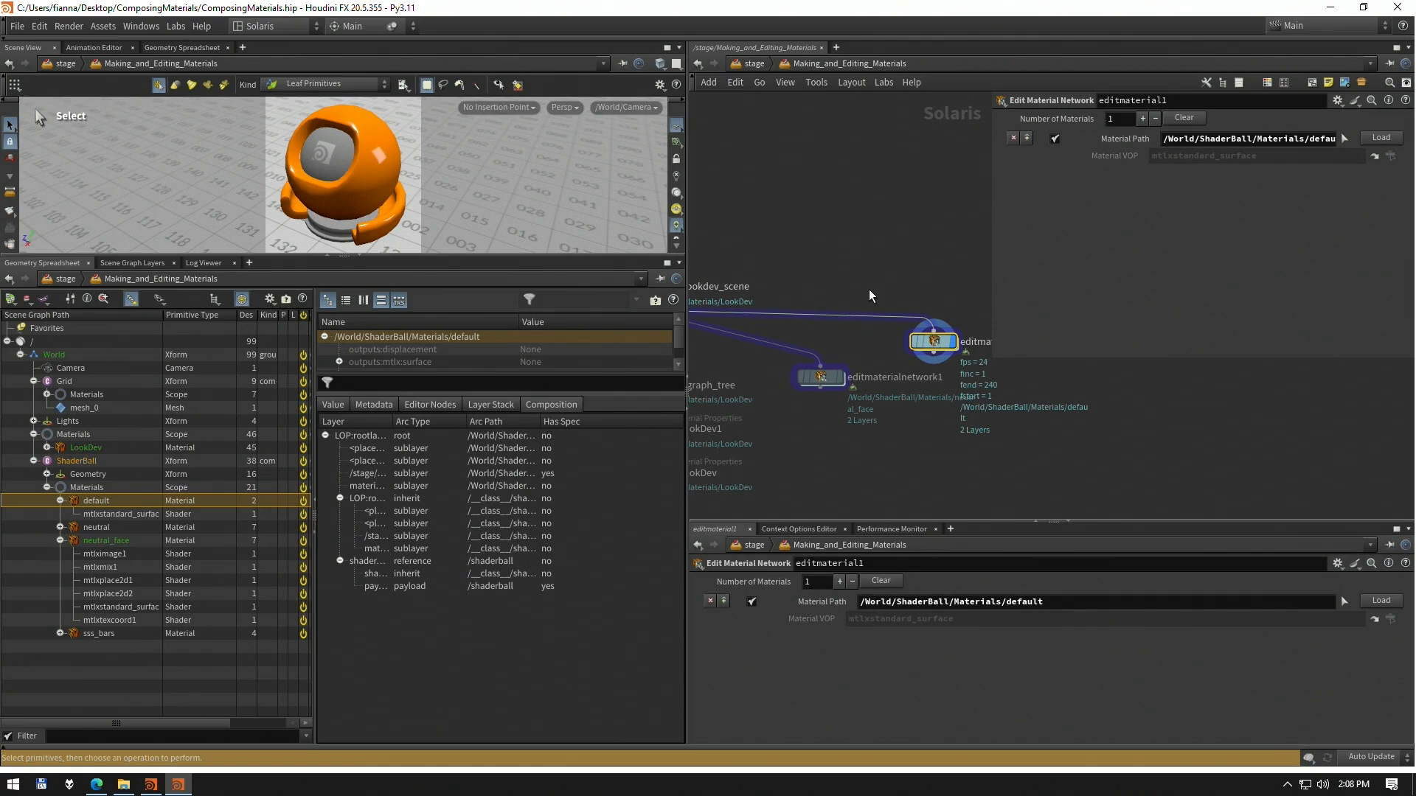
pyautogui.moveTo(868, 289); pyautogui.dragTo(919, 272, button='middle')
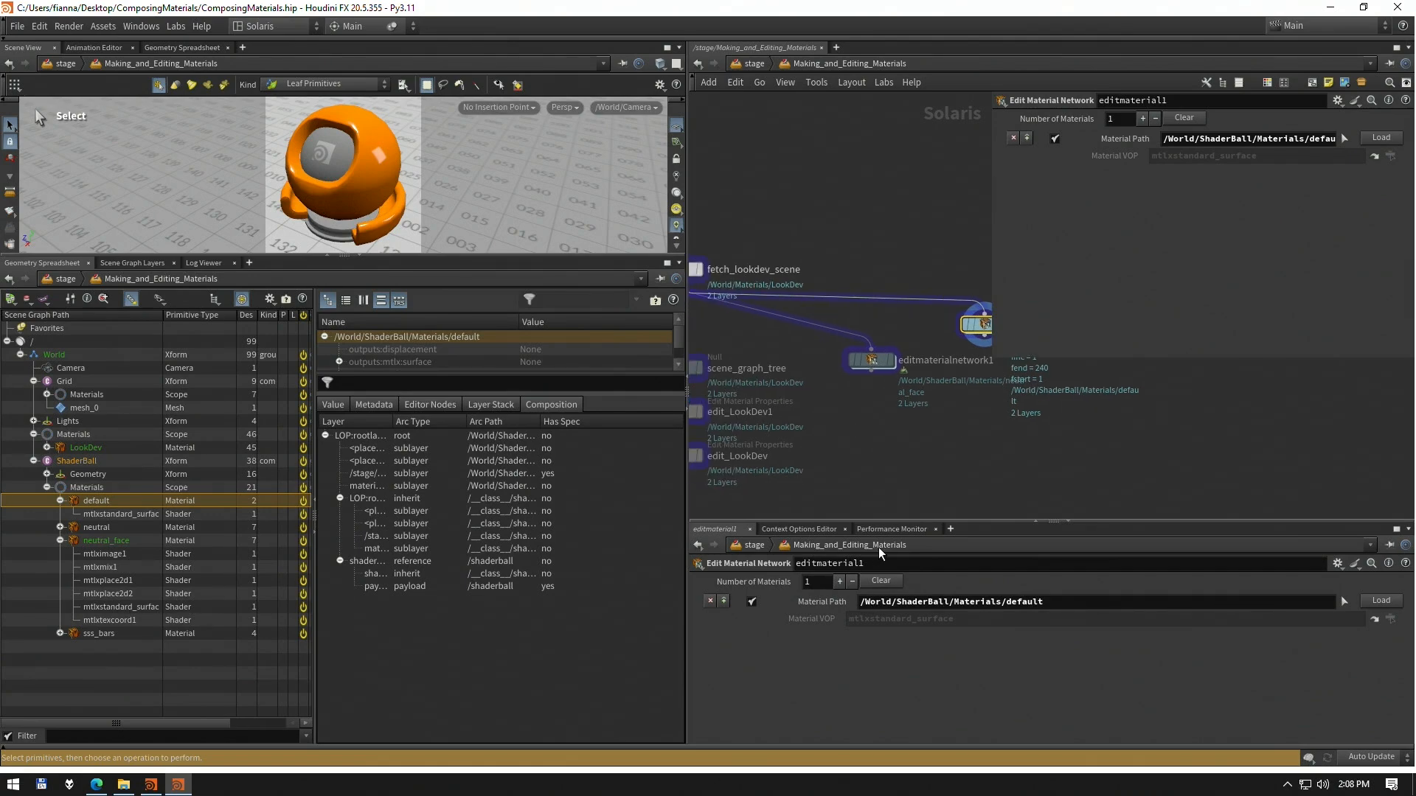
pyautogui.moveTo(908, 452); pyautogui.dragTo(1074, 490, button='middle')
pyautogui.scroll(-3, 1073, 490)
pyautogui.moveTo(955, 317); pyautogui.dragTo(882, 312, button='middle')
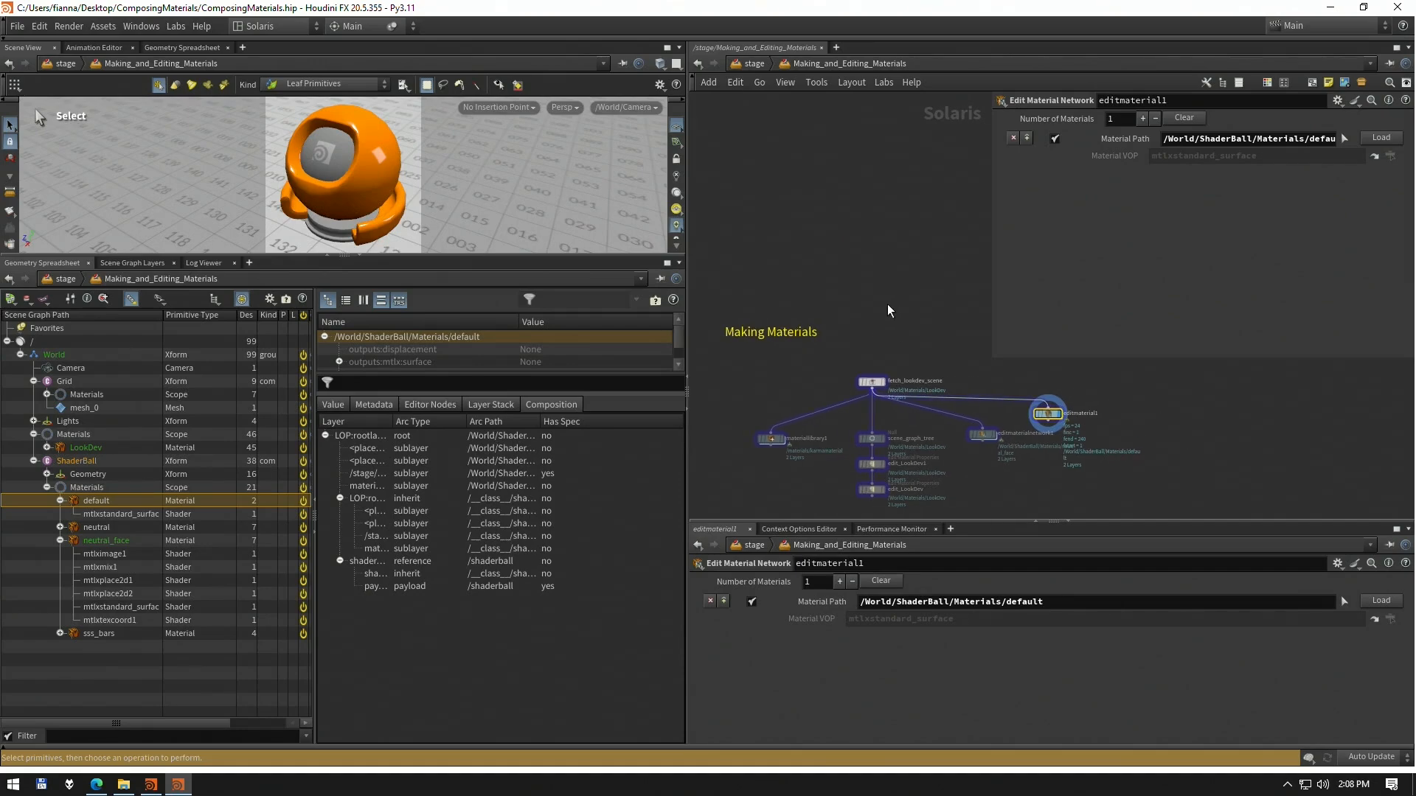
# Go up to the stage level, enter the Bindings network, and display its merge1 node
pyautogui.press('u')
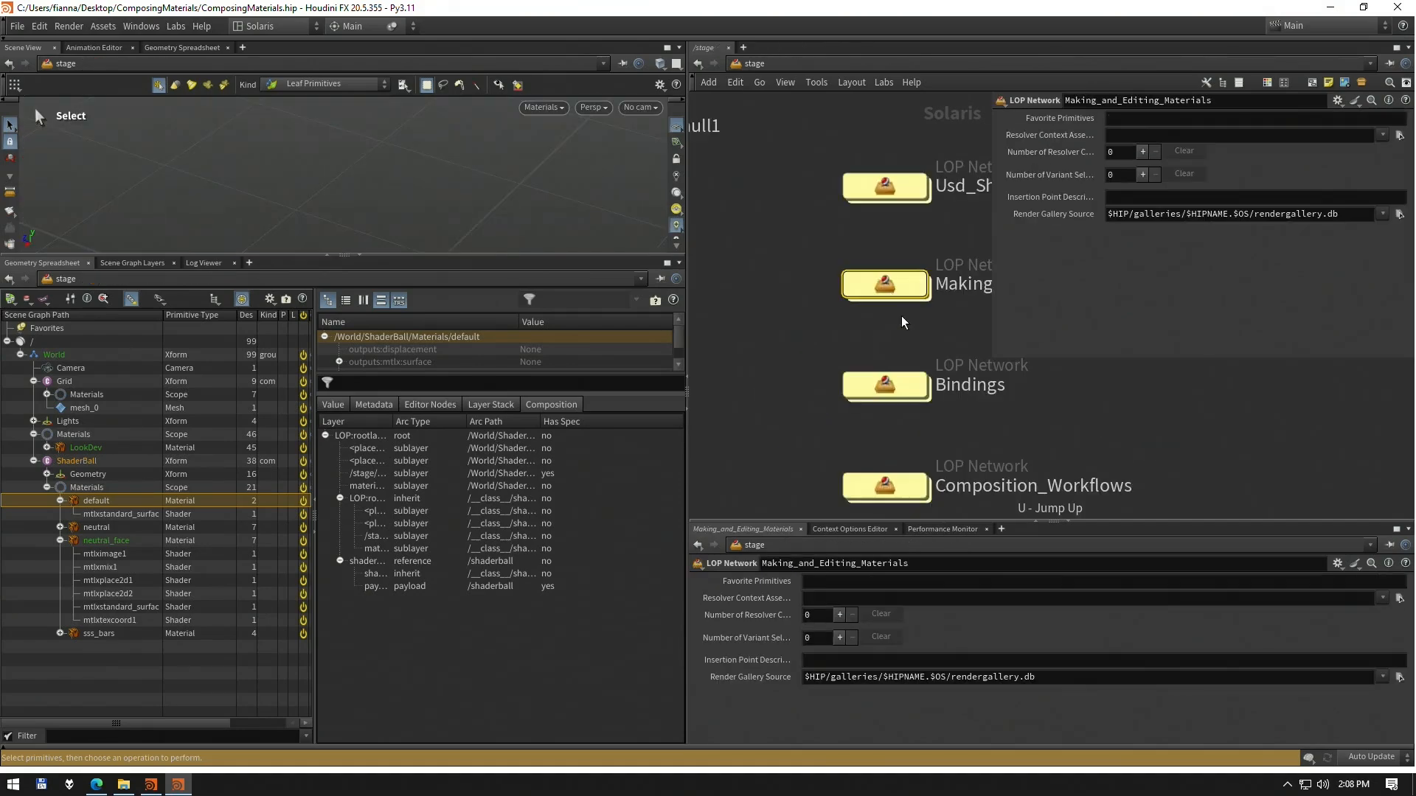
pyautogui.click(803, 391)
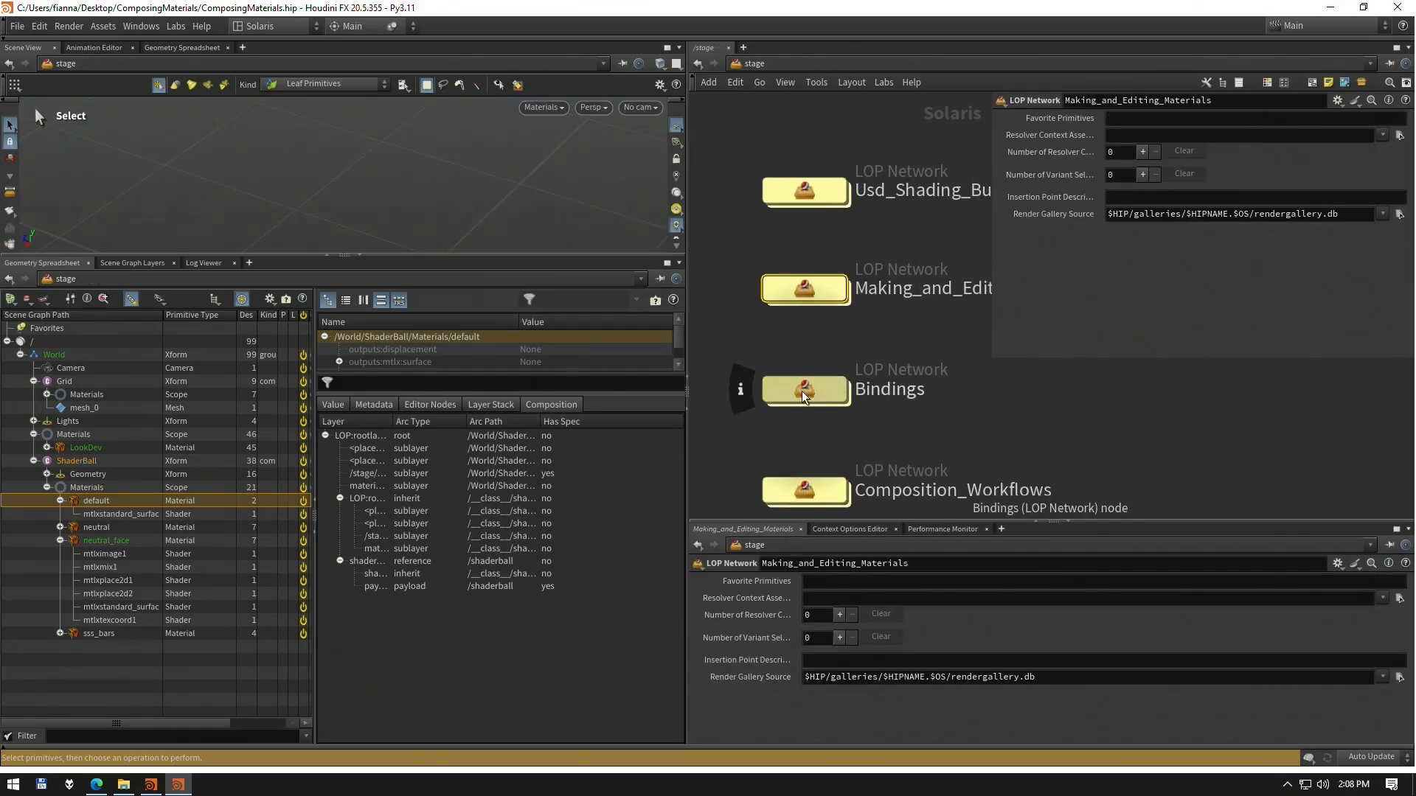
pyautogui.press('i')
pyautogui.scroll(5, 859, 365)
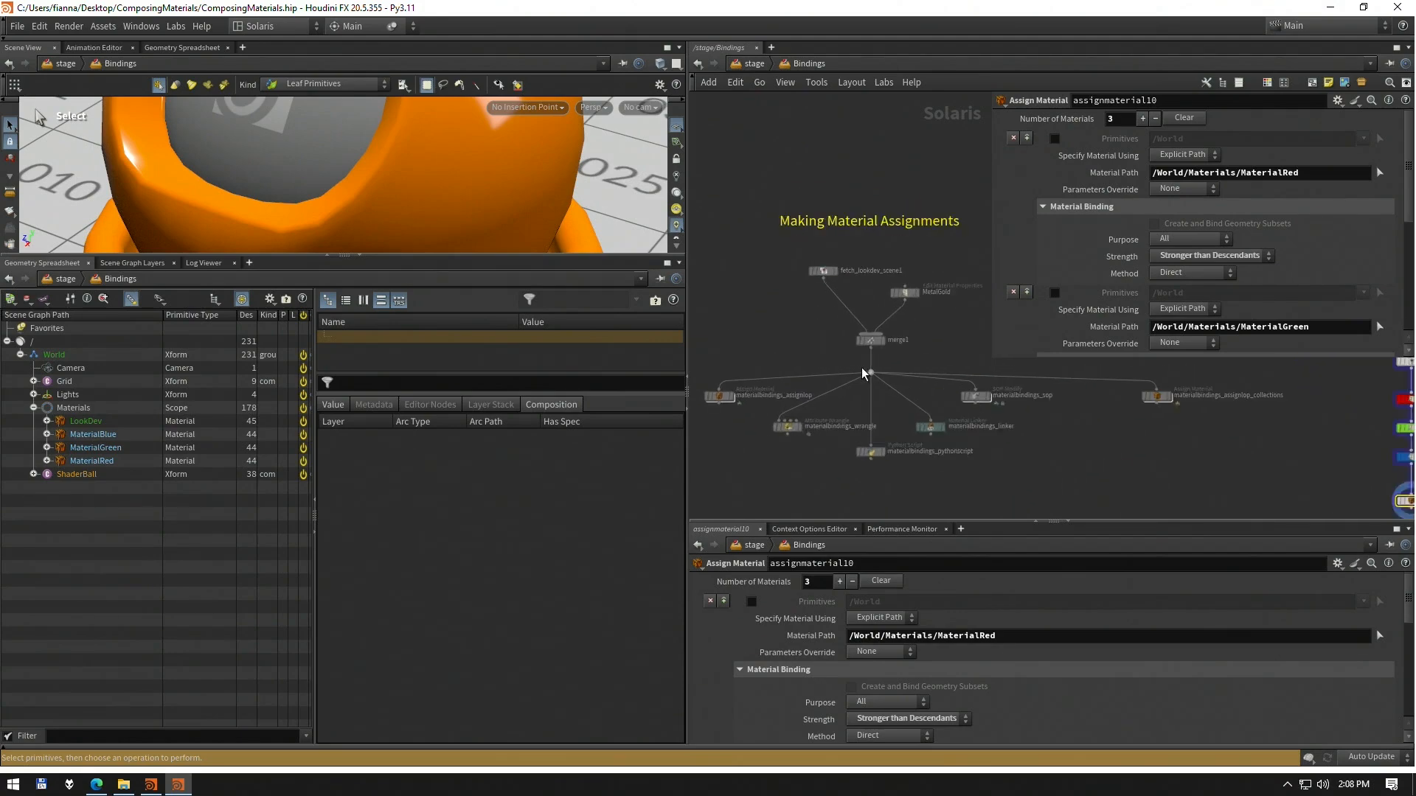
pyautogui.click(874, 336)
pyautogui.moveTo(769, 341); pyautogui.dragTo(828, 333, button='middle')
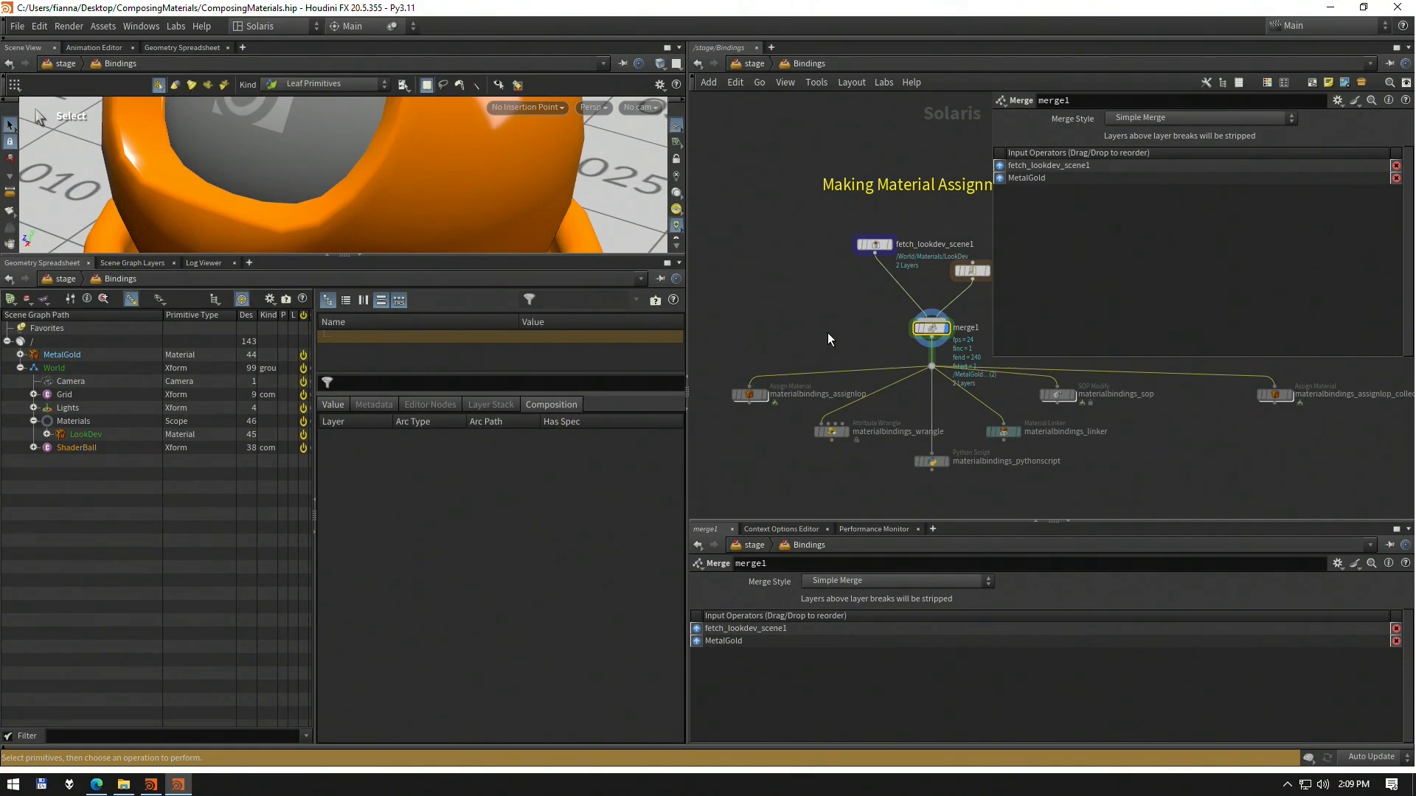
# Display the materialbindings_assignlop node in the Bindings network
pyautogui.moveTo(797, 301); pyautogui.dragTo(903, 326, button='middle')
pyautogui.scroll(2, 874, 402)
pyautogui.moveTo(841, 411); pyautogui.dragTo(796, 393)
pyautogui.click(807, 395)
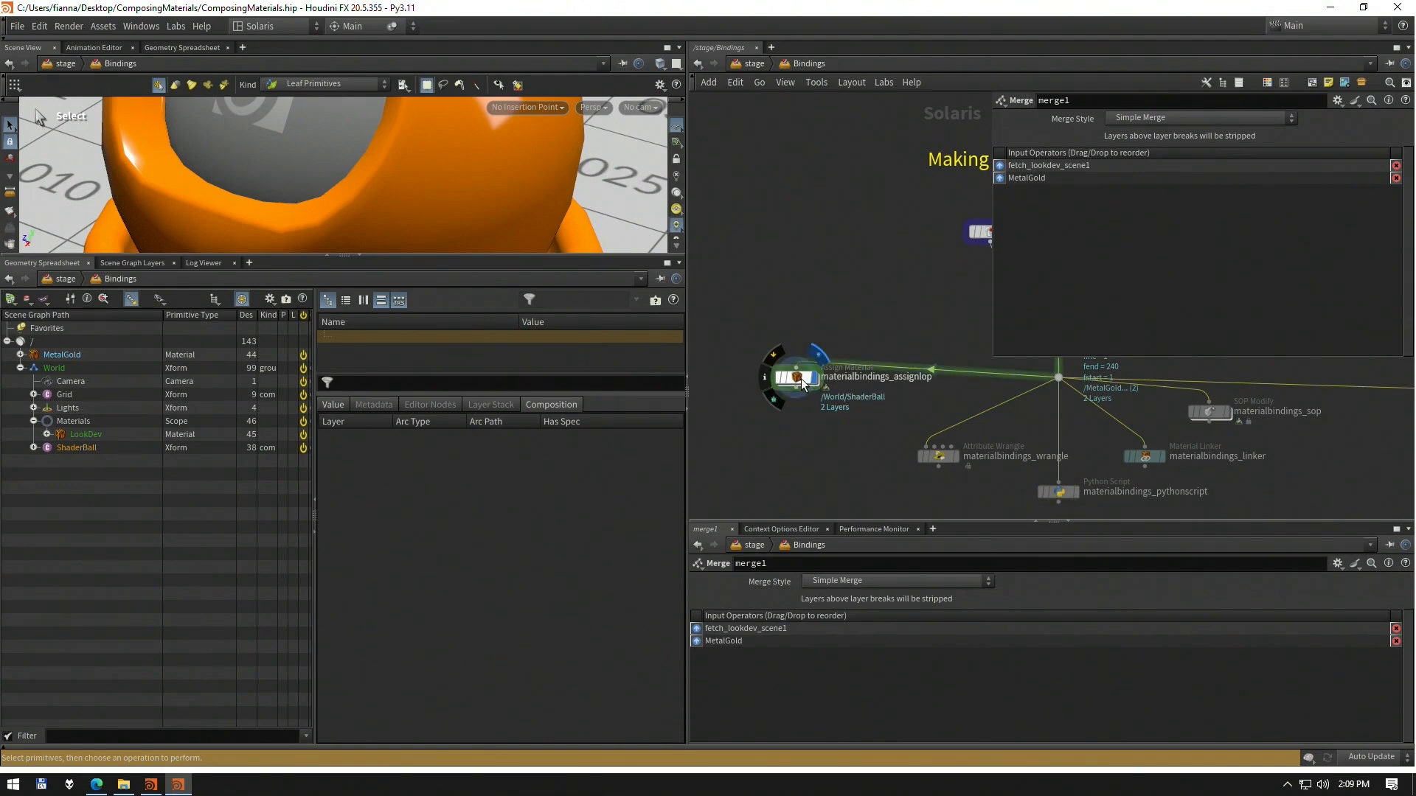
# Show the materialbindings_assignlop parameters and enlarge the viewport, rendering it with Karma XPU through /World/Camera
pyautogui.click(801, 395)
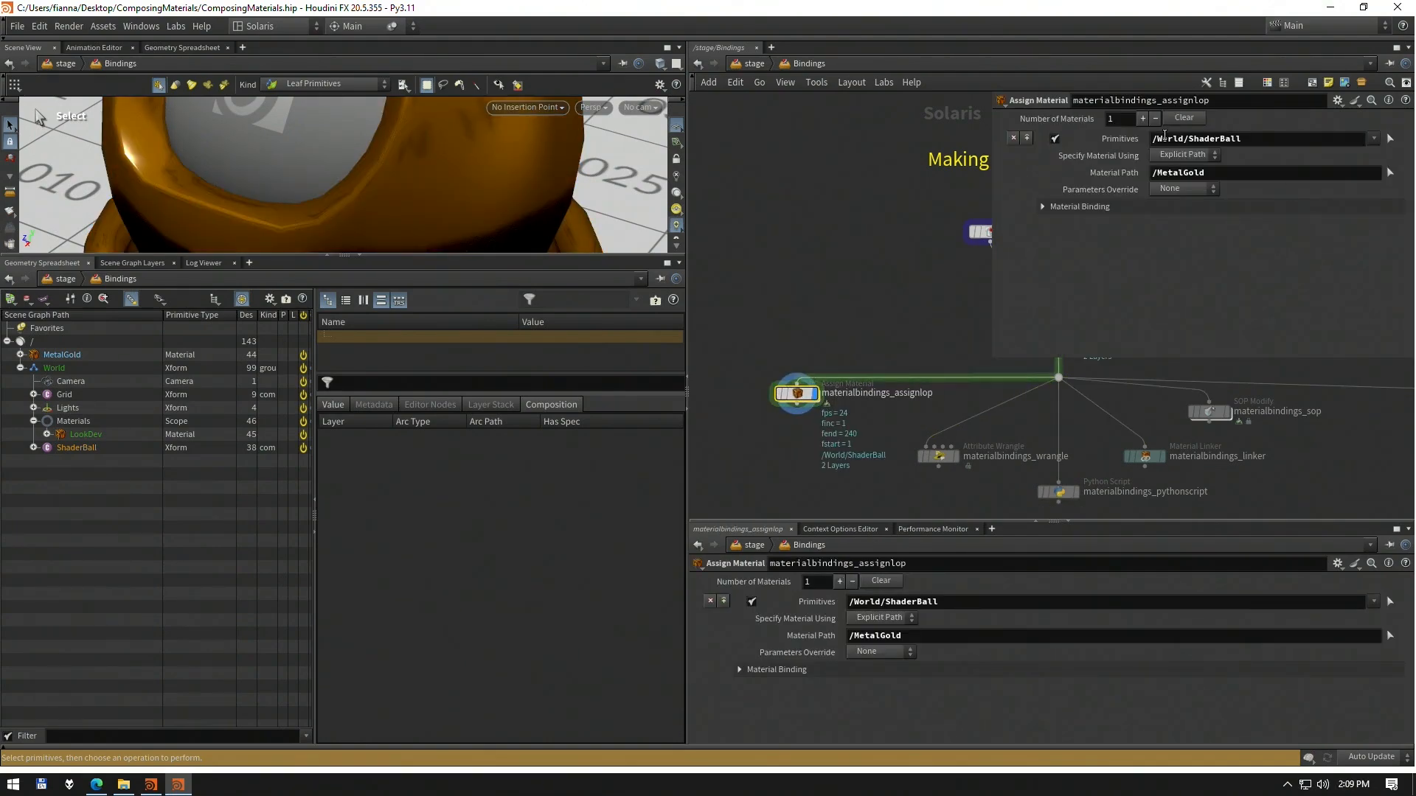
pyautogui.moveTo(390, 257); pyautogui.dragTo(393, 424)
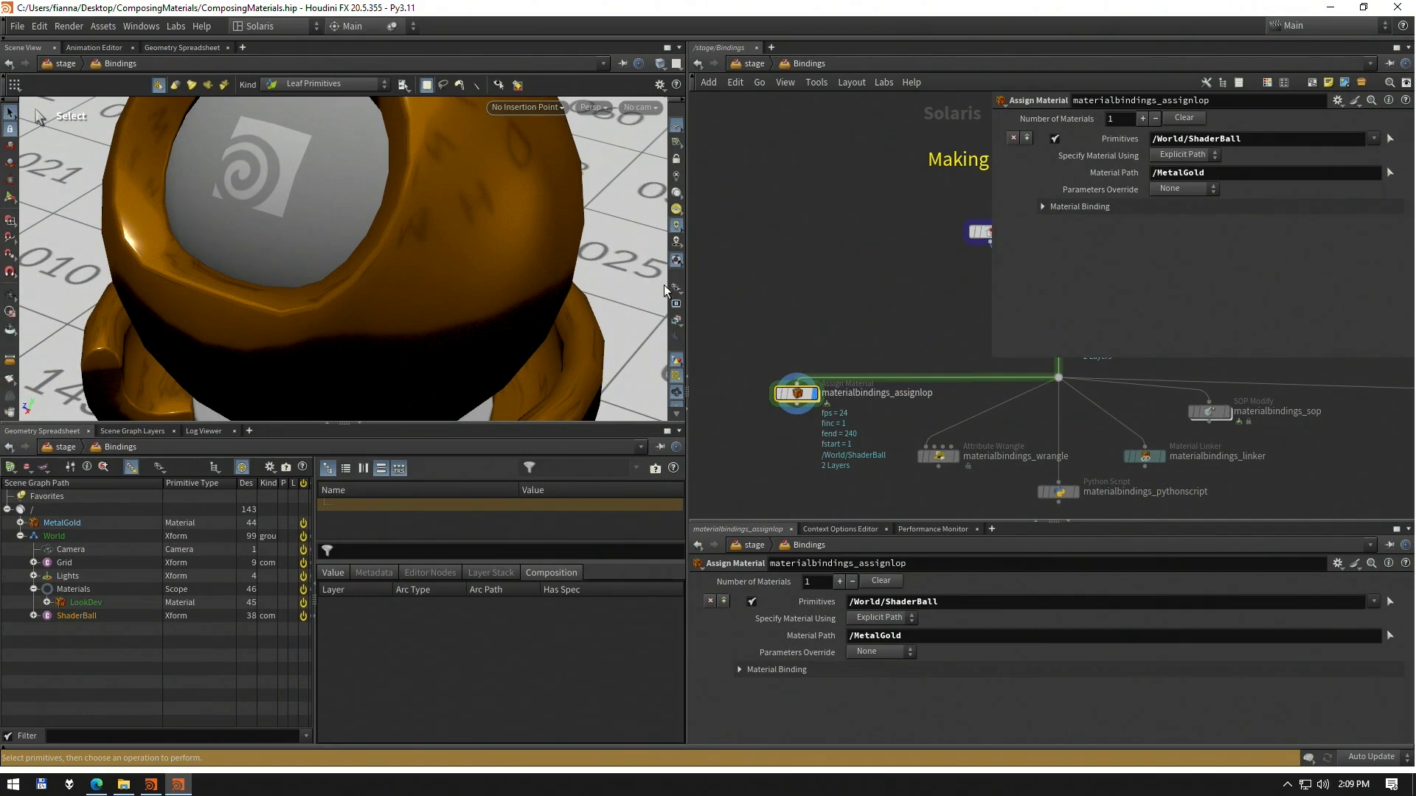
pyautogui.click(598, 107)
pyautogui.click(647, 188)
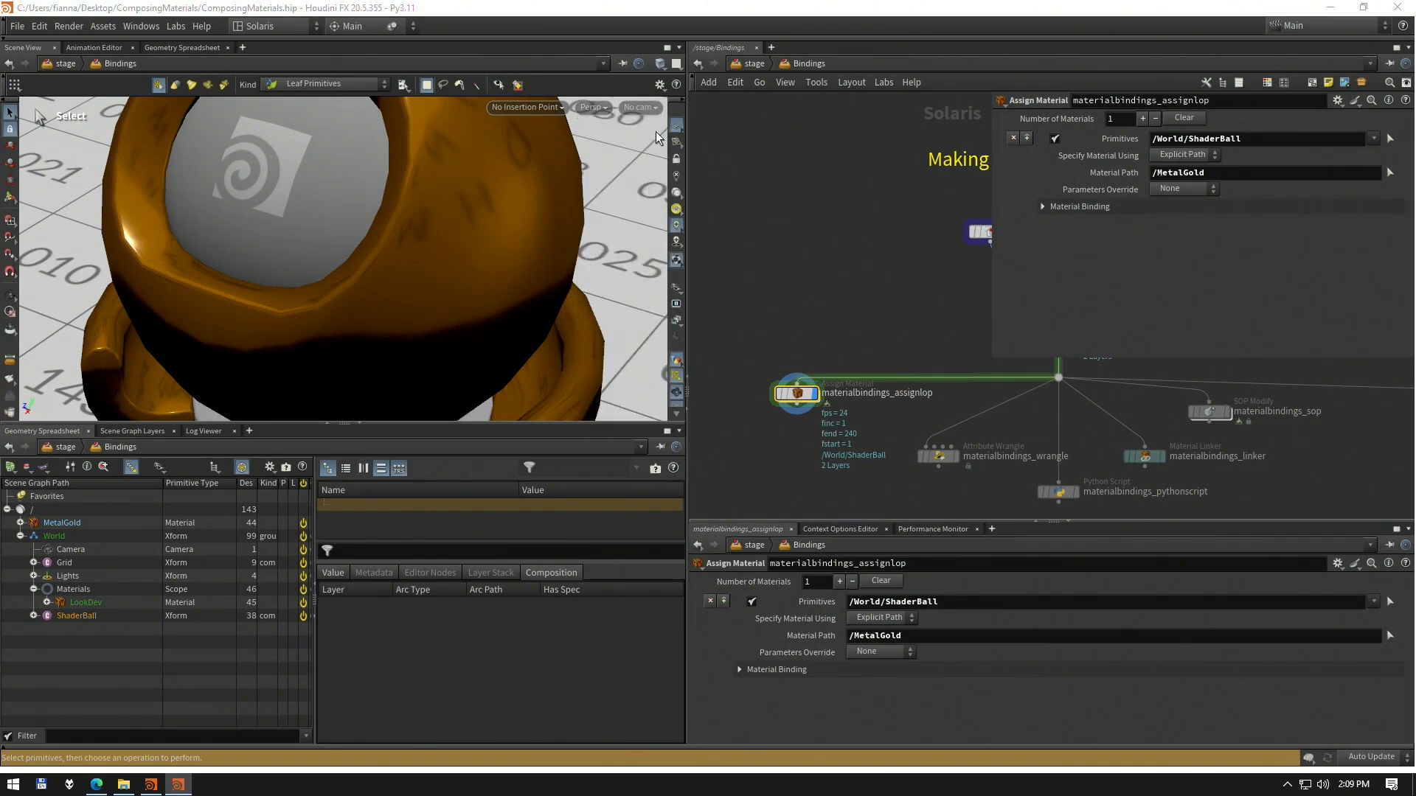
pyautogui.click(646, 109)
pyautogui.click(658, 123)
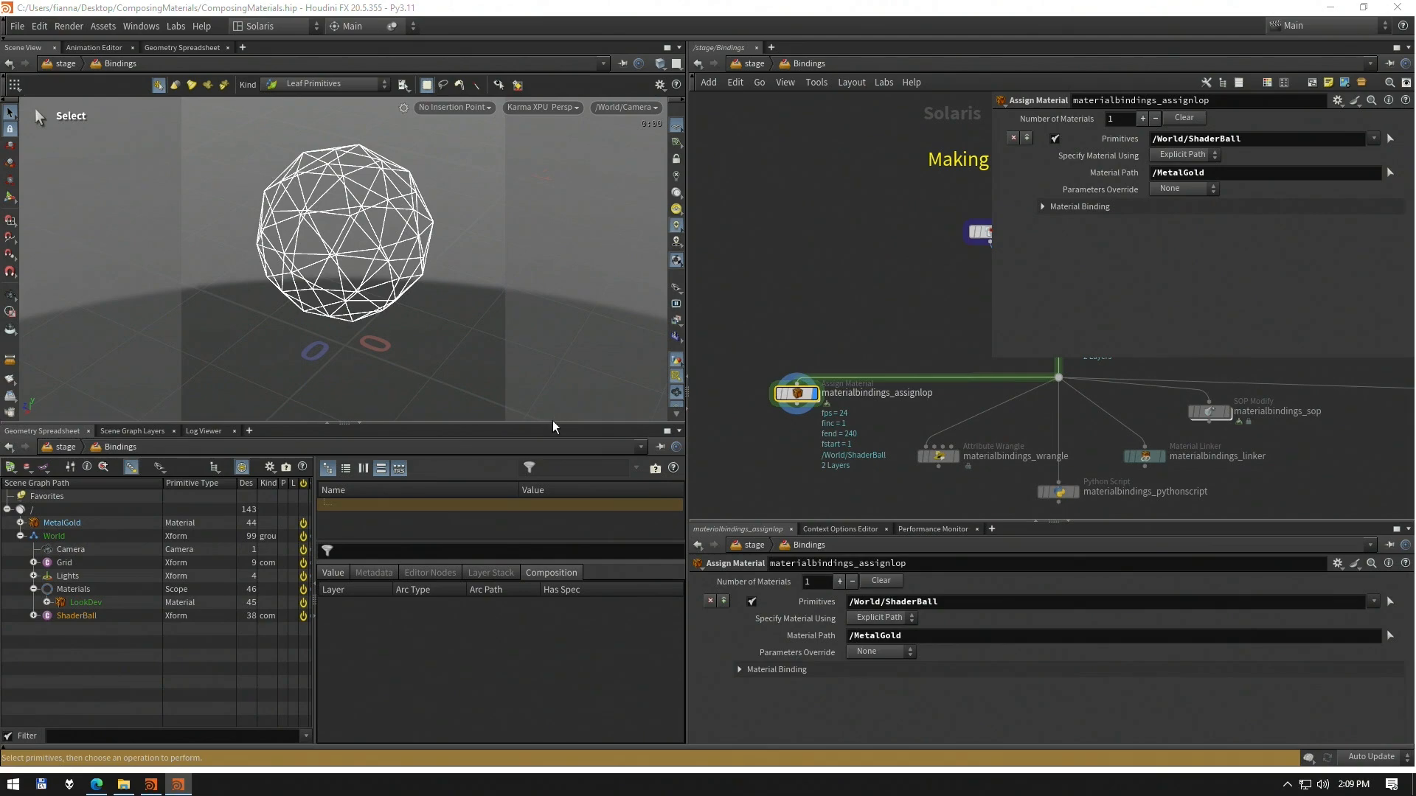
pyautogui.moveTo(555, 425); pyautogui.dragTo(555, 367)
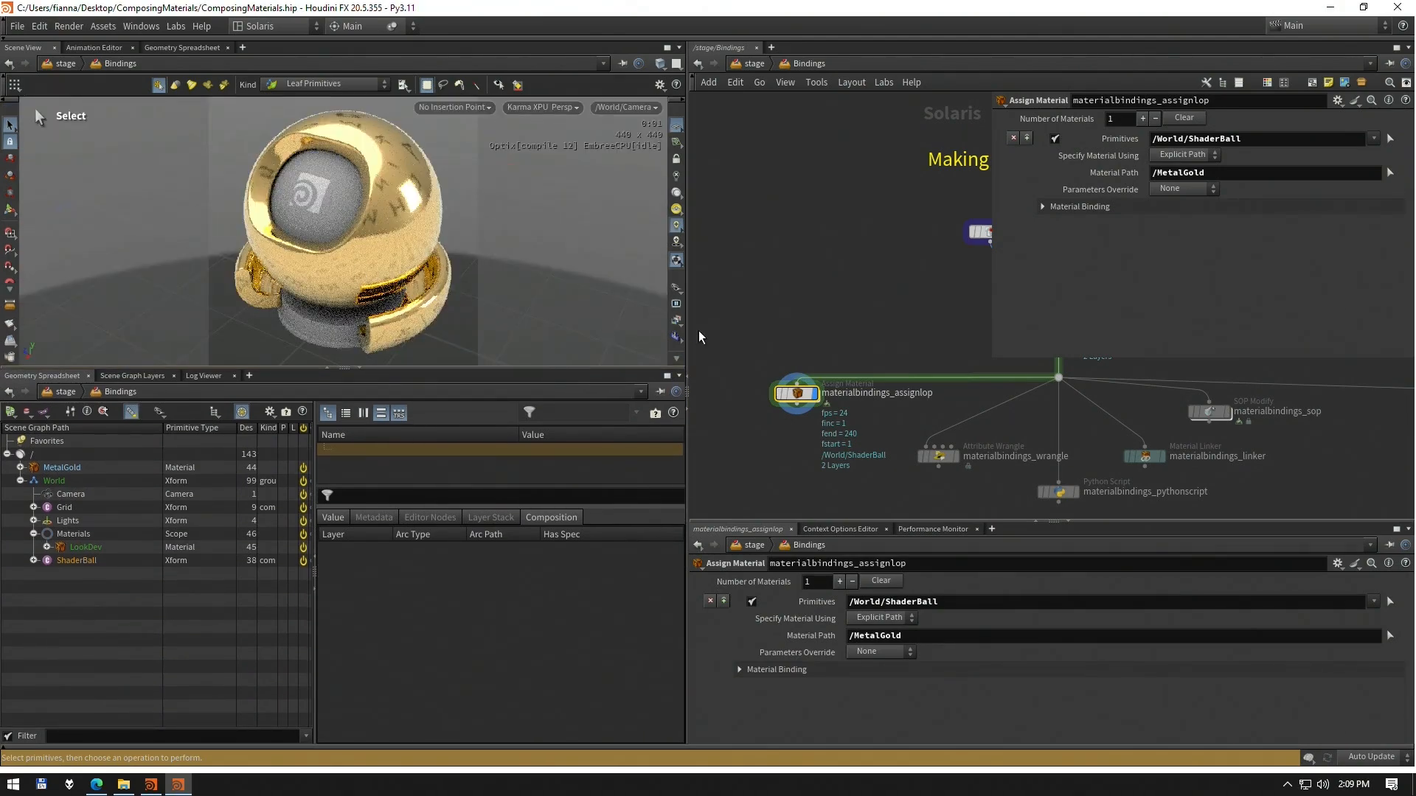
# Display the materialbindings_wrangle node and enlarge its floating parameters to read the whole VEXpression
pyautogui.moveTo(845, 295); pyautogui.dragTo(776, 273, button='middle')
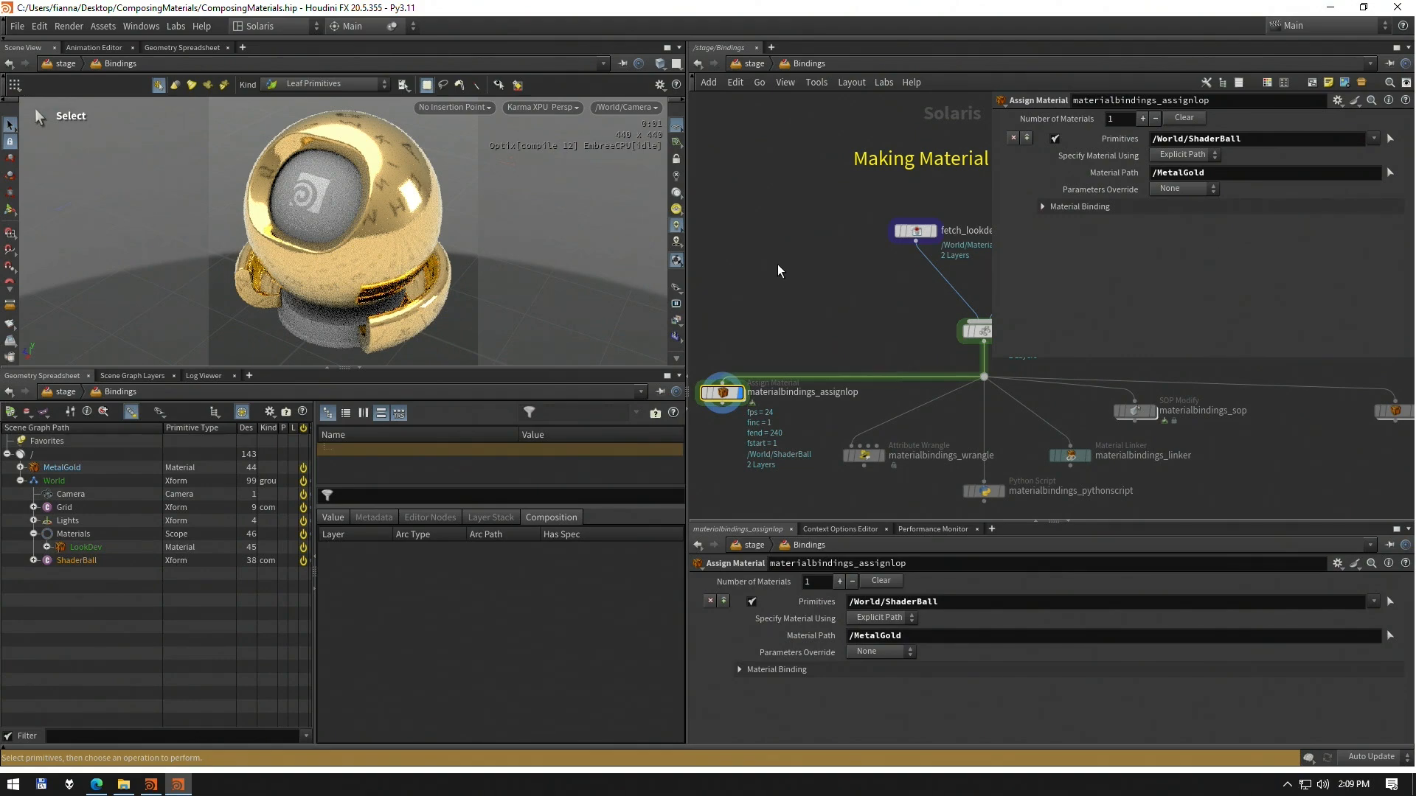
pyautogui.click(884, 459)
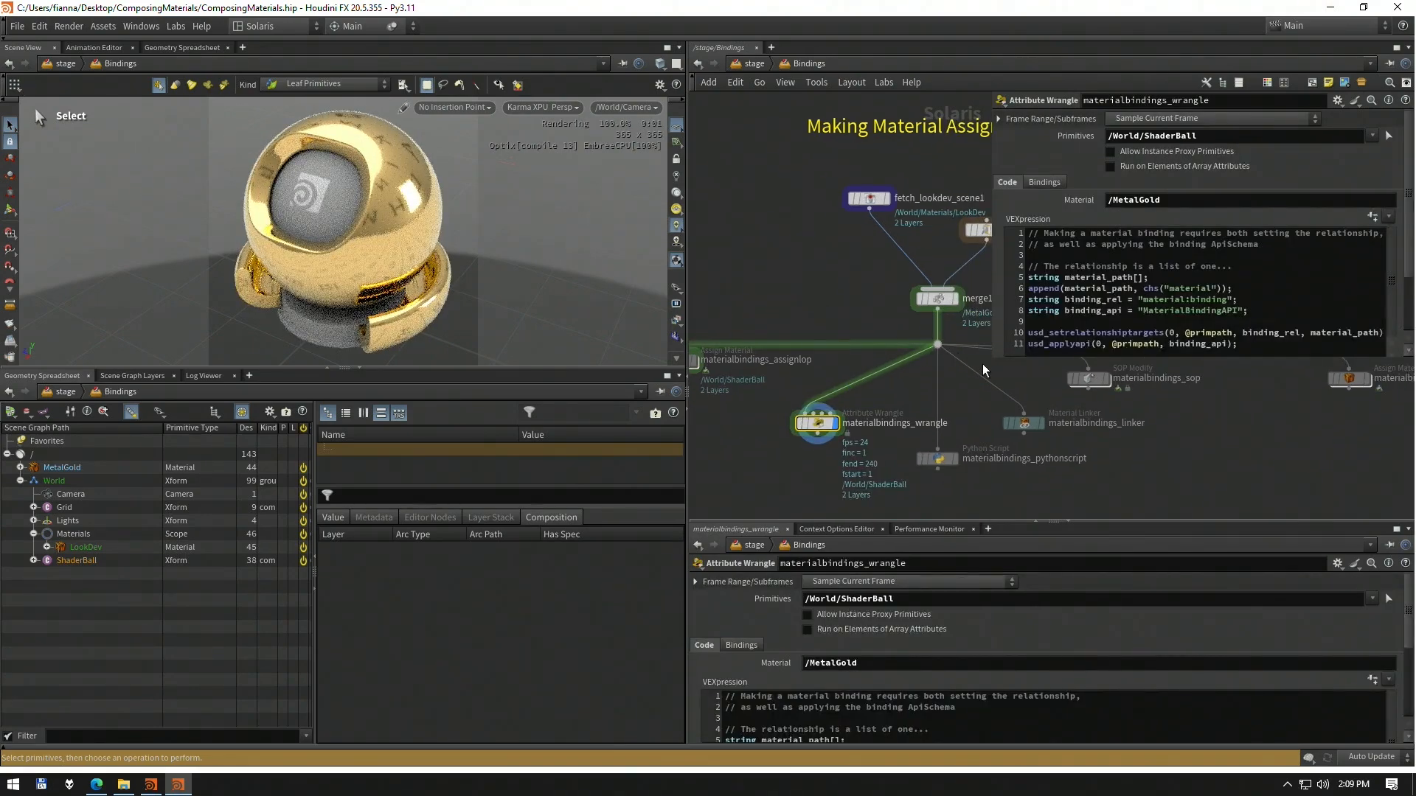
pyautogui.moveTo(991, 356); pyautogui.dragTo(947, 417)
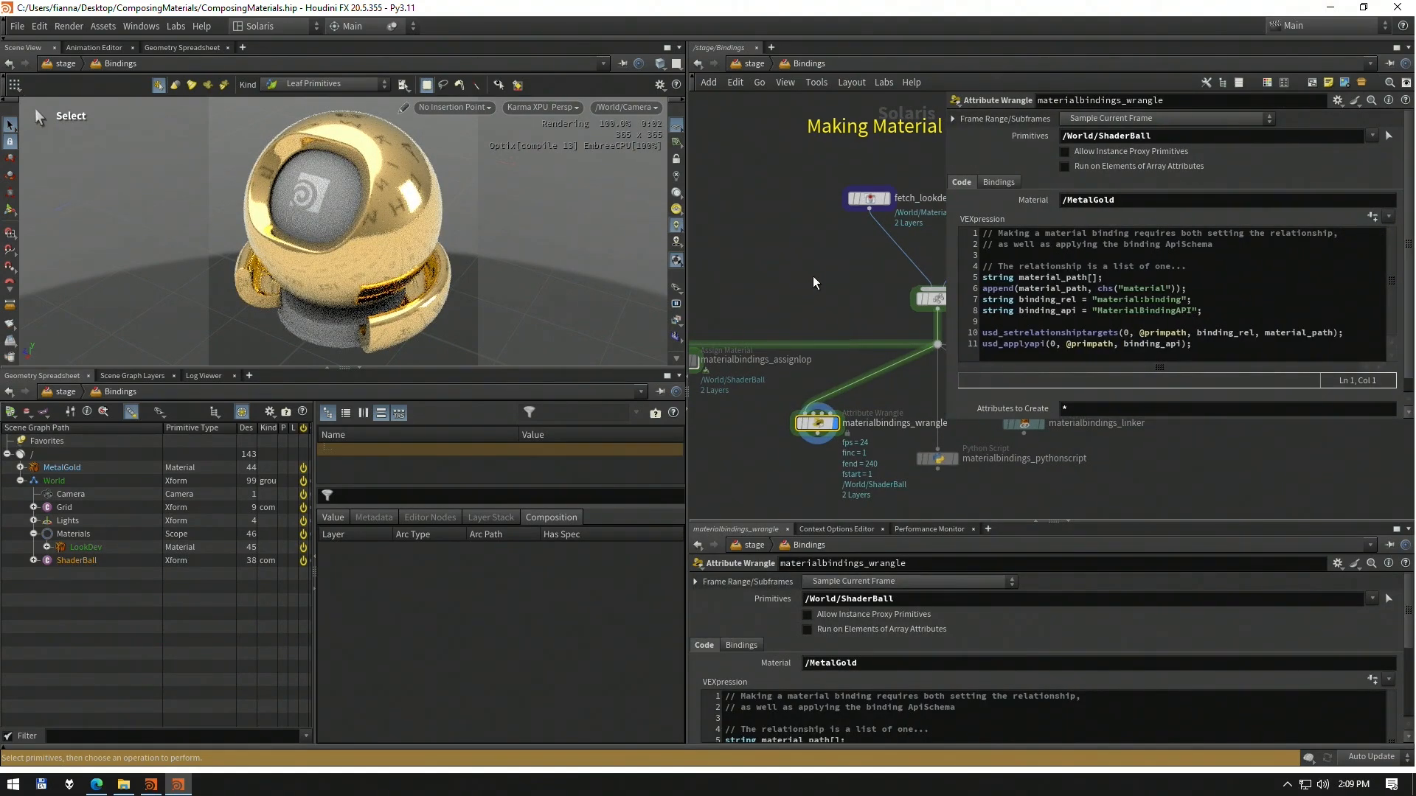
pyautogui.moveTo(807, 281); pyautogui.dragTo(799, 291, button='middle')
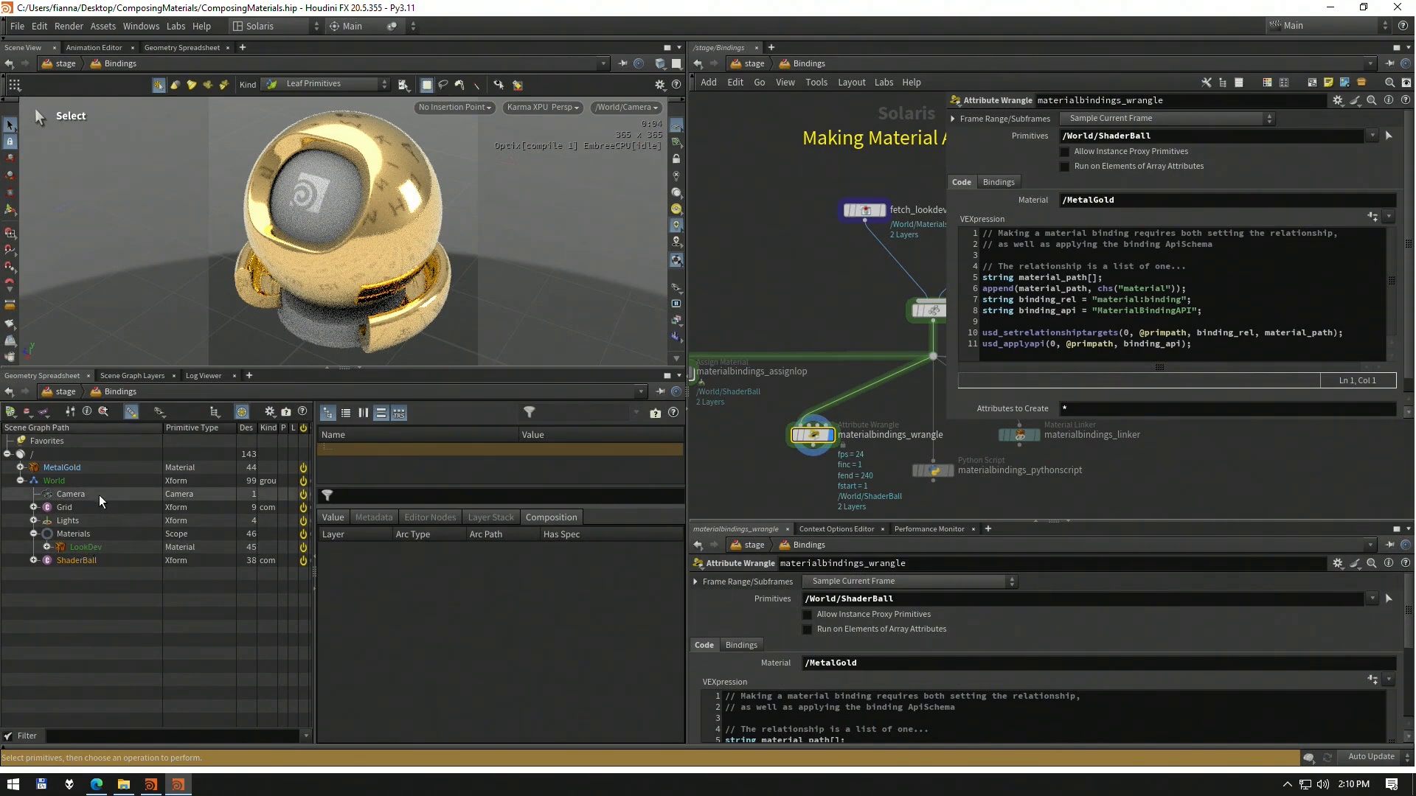
# Inspect the apiSchemas metadata of the ShaderBall primitive and its material:binding property in an enlarged scene graph view
pyautogui.click(96, 561)
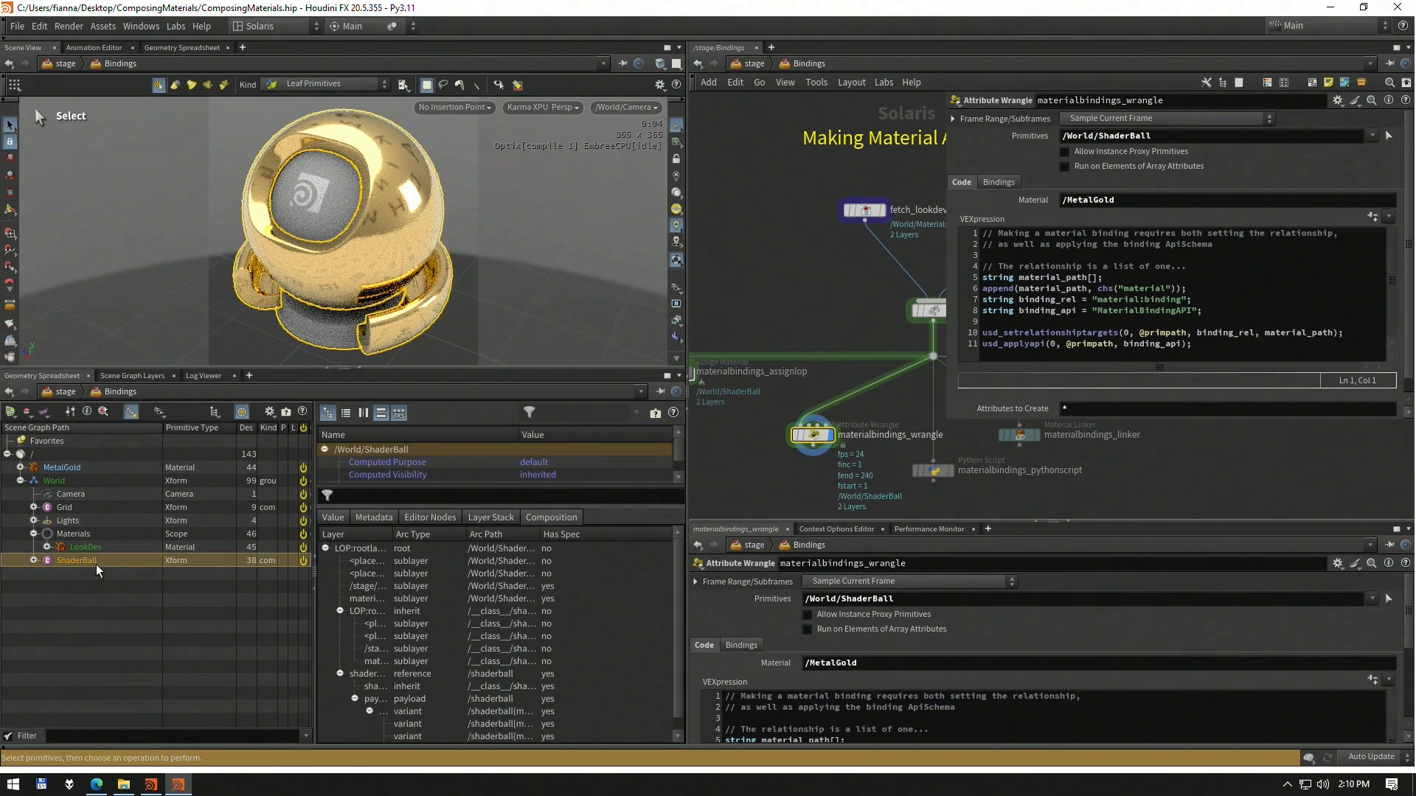
pyautogui.click(374, 517)
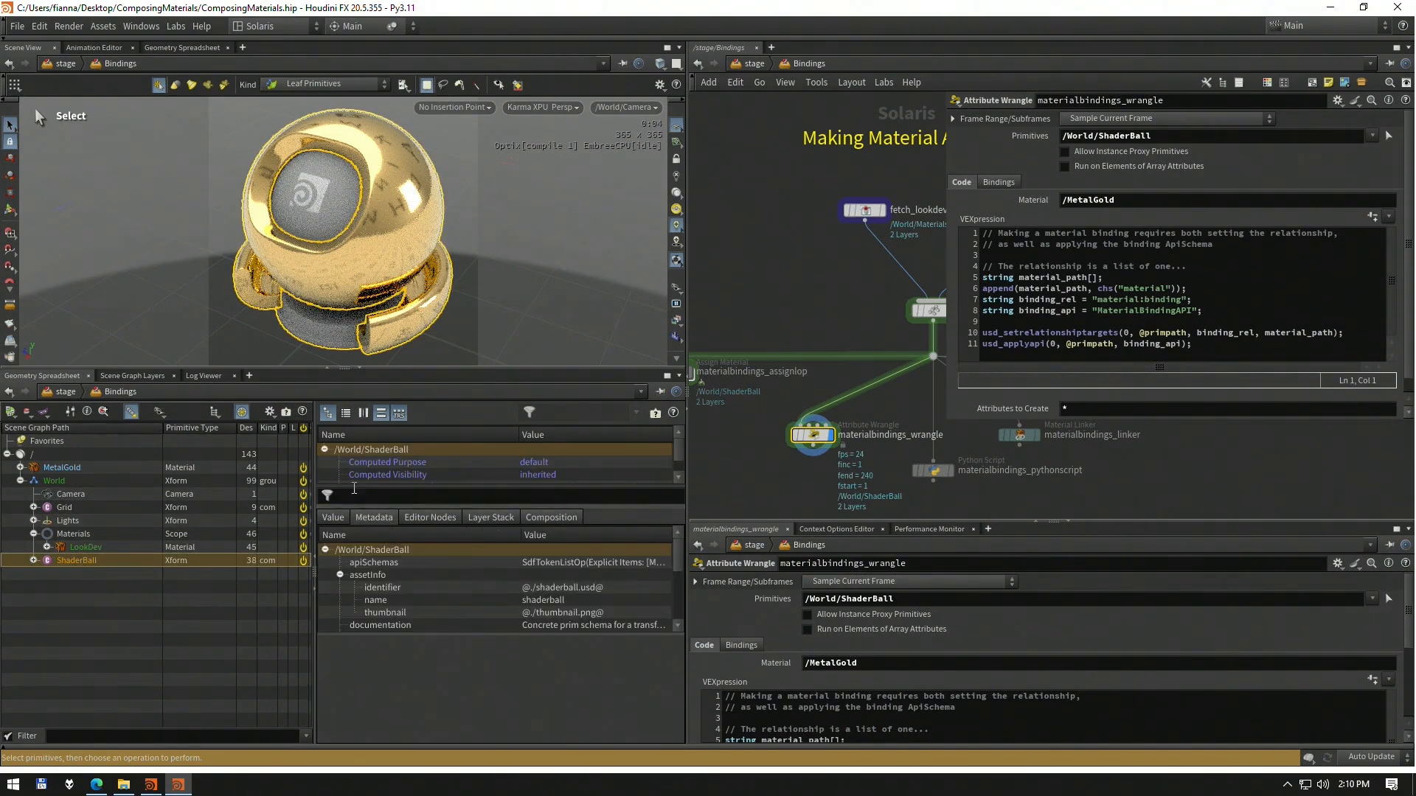
pyautogui.click(327, 367)
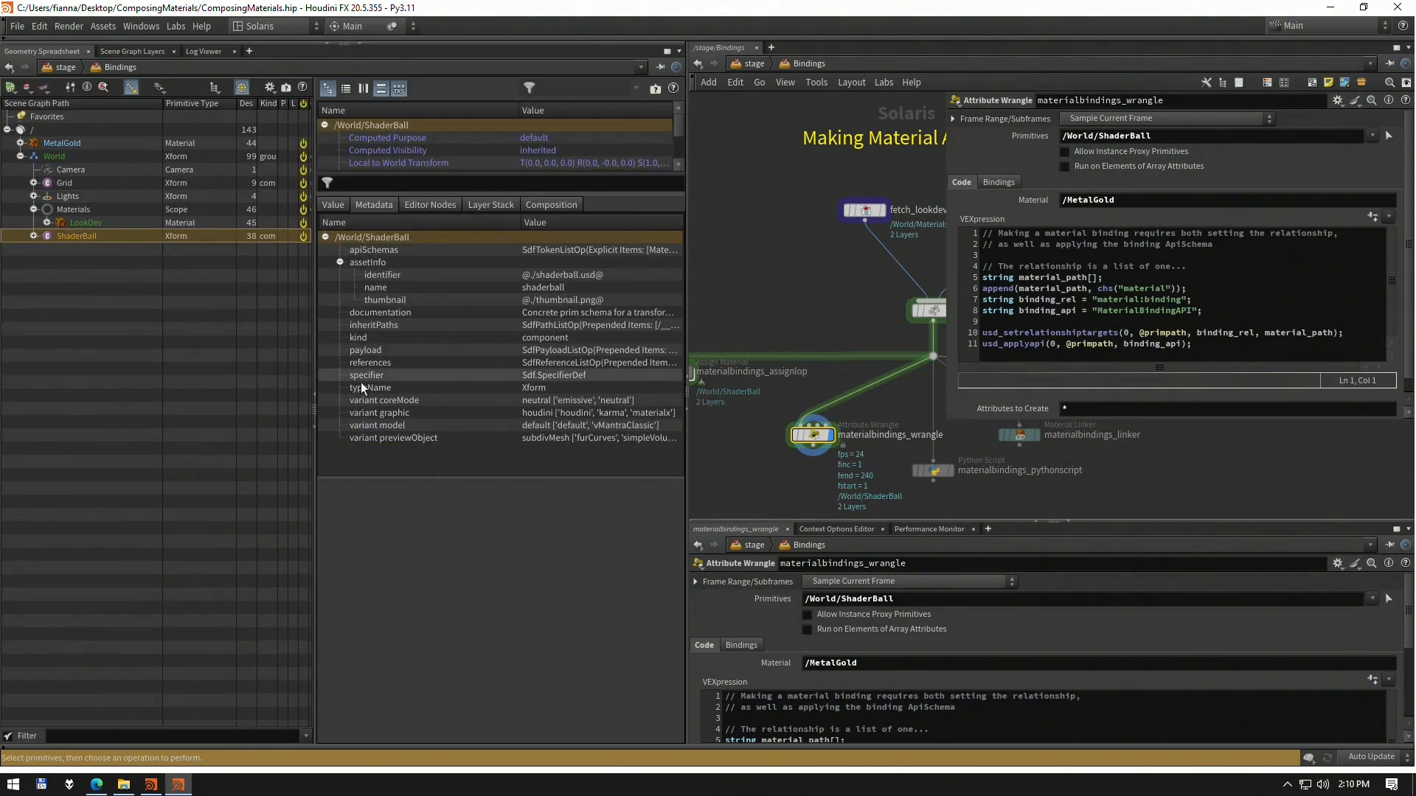
pyautogui.click(439, 251)
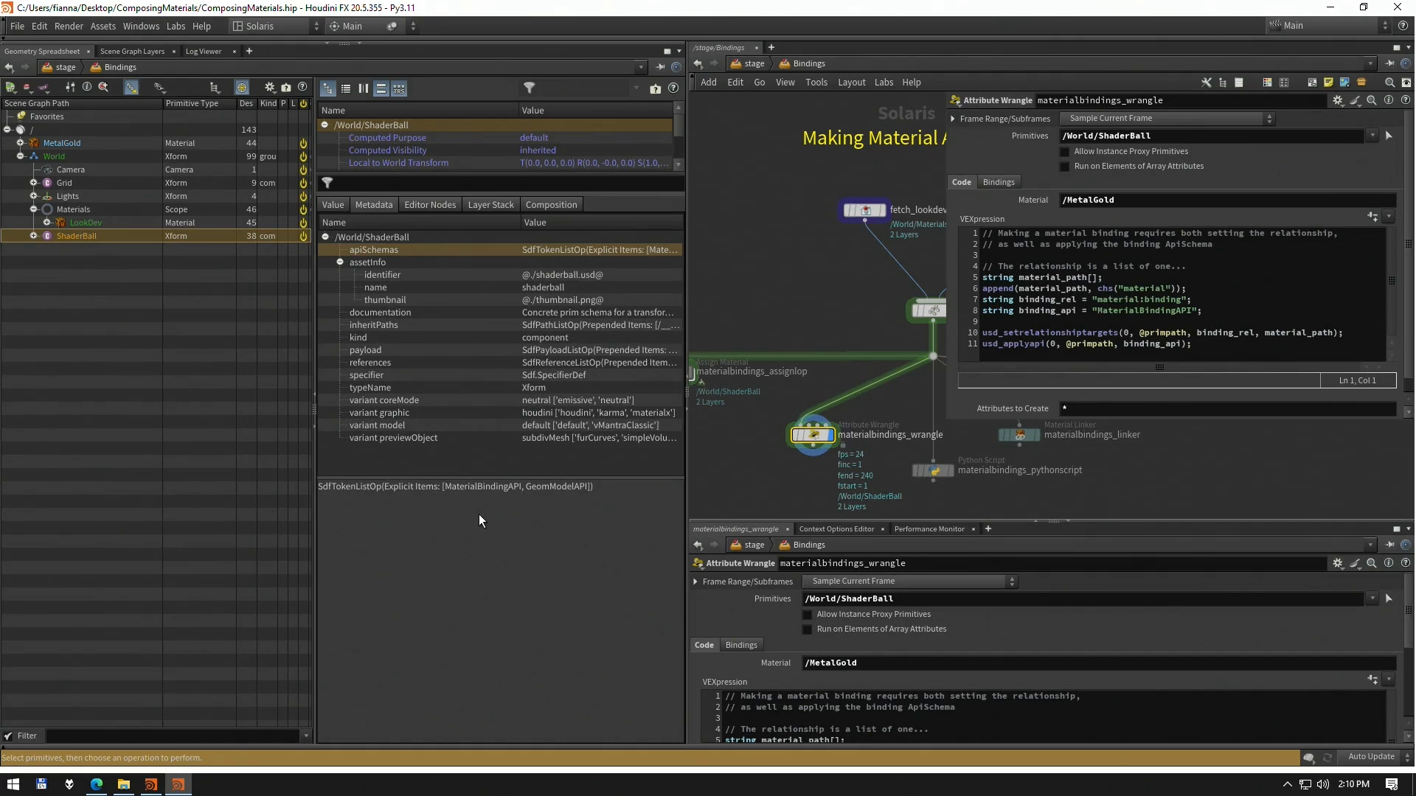
pyautogui.scroll(-5, 381, 135)
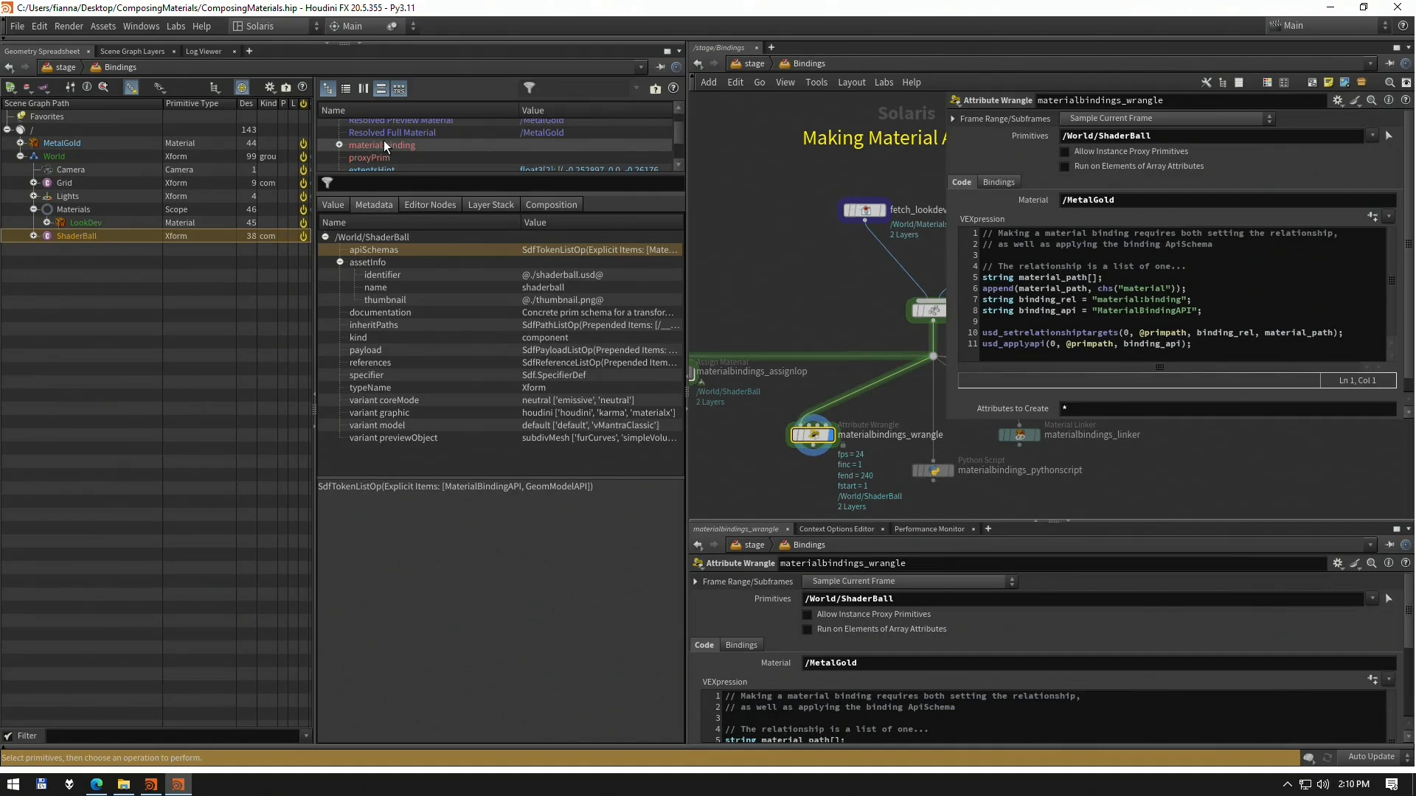
# Examine the usd_setrelationshiptargets, usd_applyapi and binding_api lines in the wrangle's VEXpression
pyautogui.moveTo(852, 334); pyautogui.dragTo(788, 317, button='middle')
pyautogui.click(1062, 334)
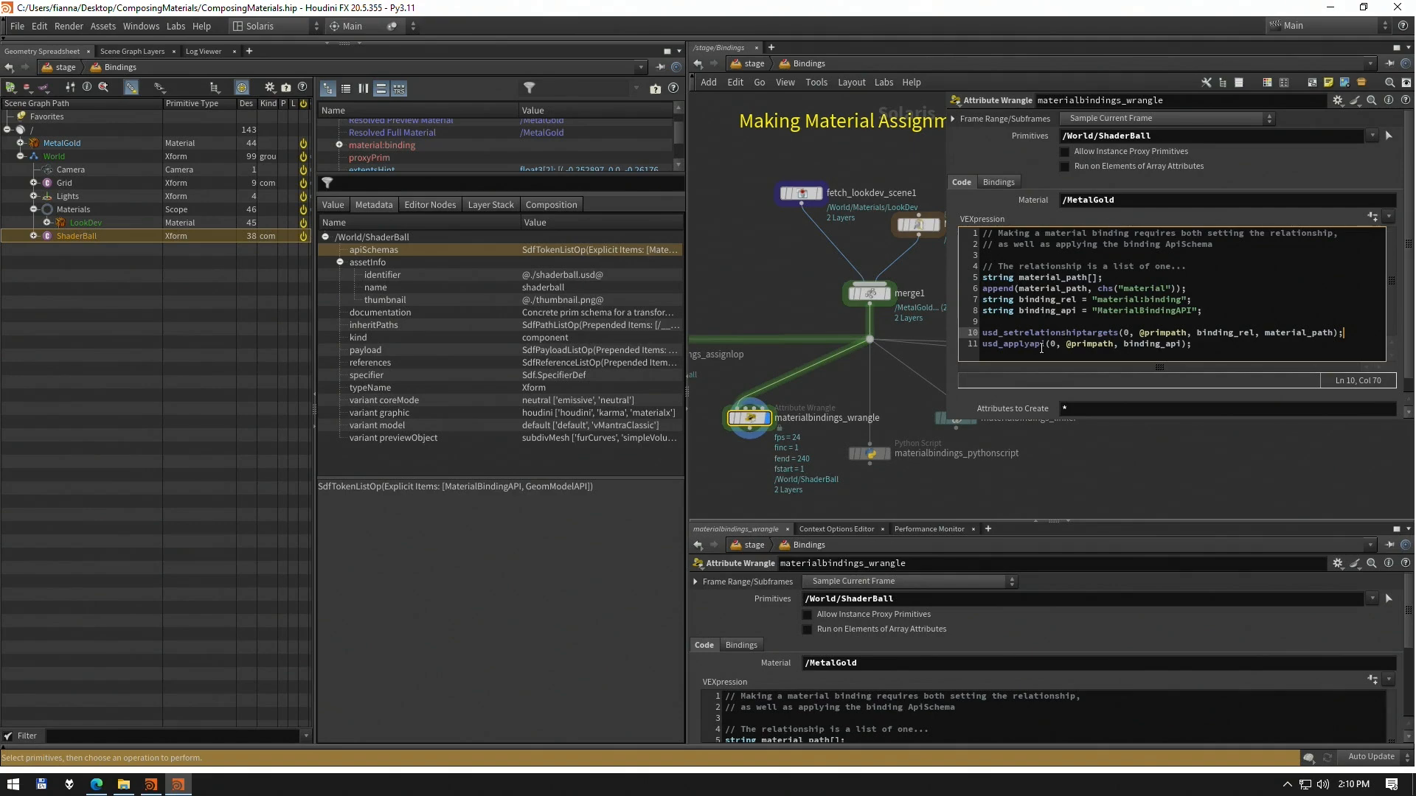
pyautogui.moveTo(1191, 344); pyautogui.dragTo(982, 344)
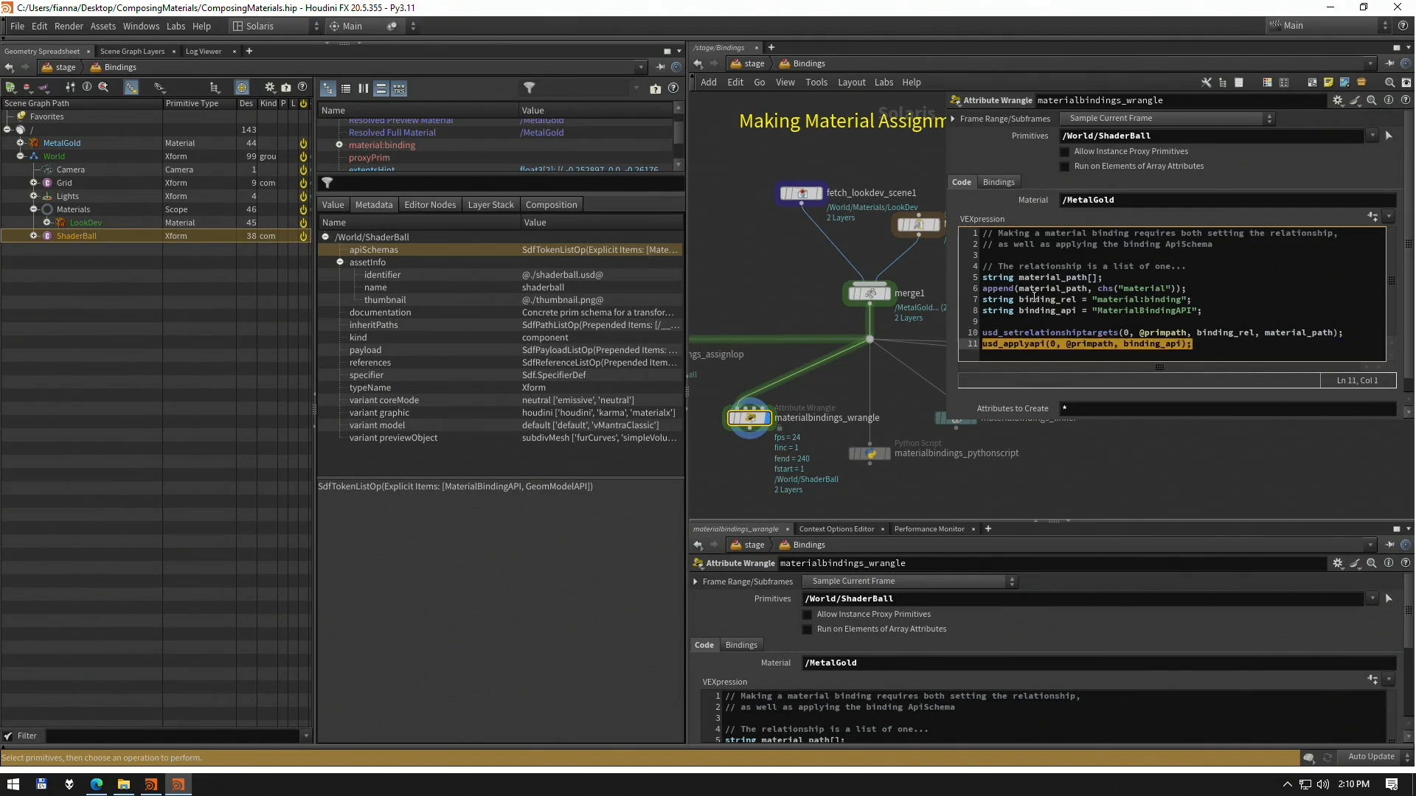
pyautogui.click(1054, 310)
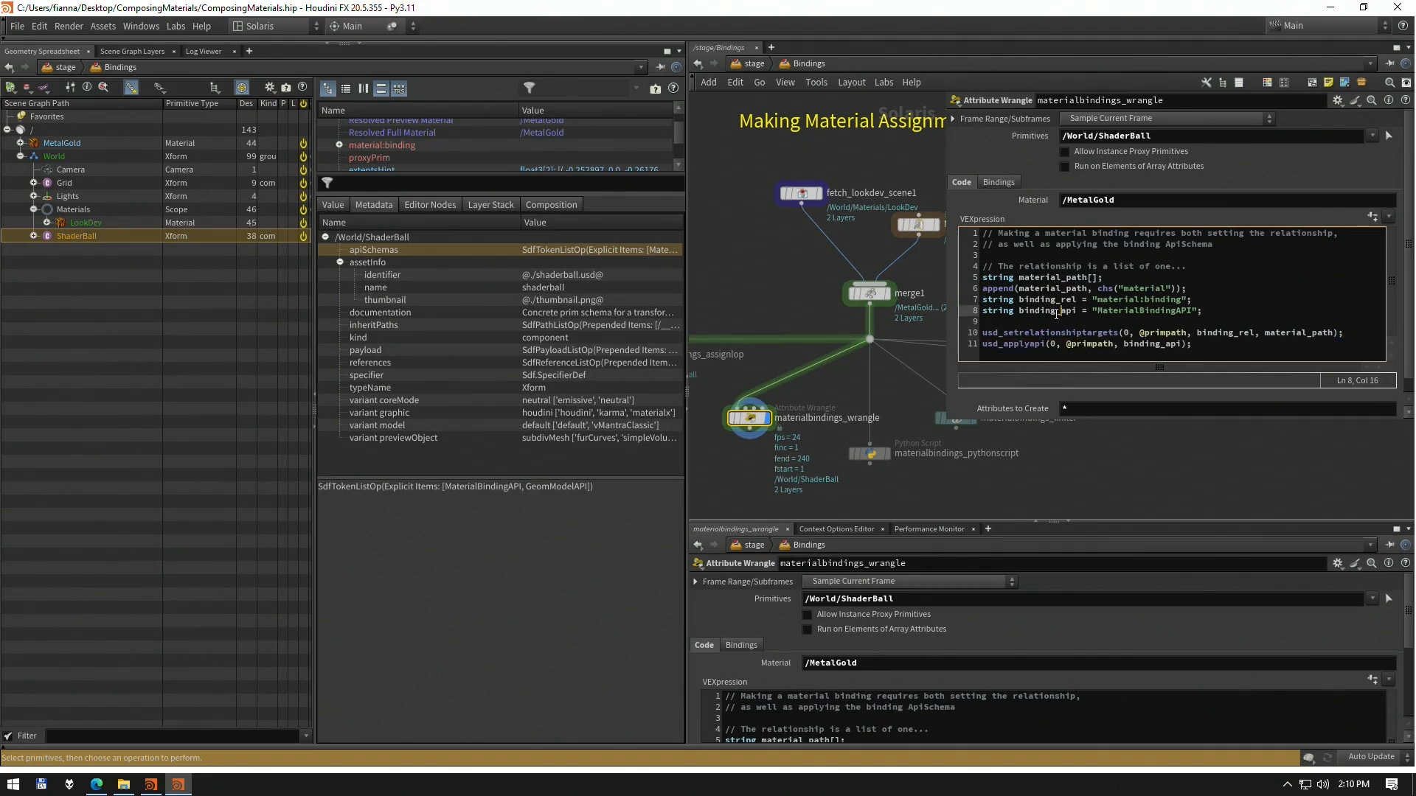
# Display the materialbindings_pythonscript node and widen its floating parameters to read the Python code
pyautogui.moveTo(865, 383); pyautogui.dragTo(816, 357, button='middle')
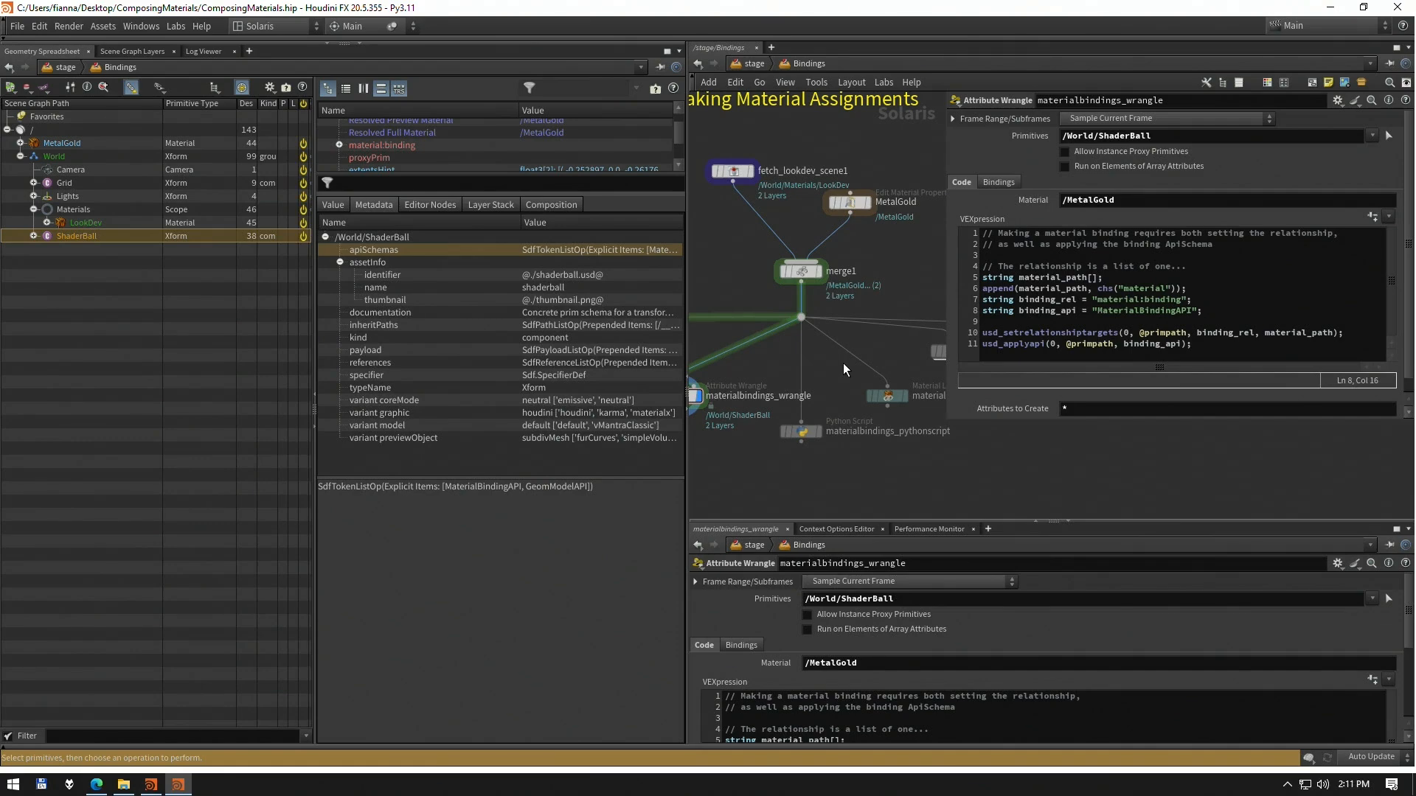
pyautogui.scroll(-2, 844, 359)
pyautogui.moveTo(794, 405); pyautogui.dragTo(801, 424)
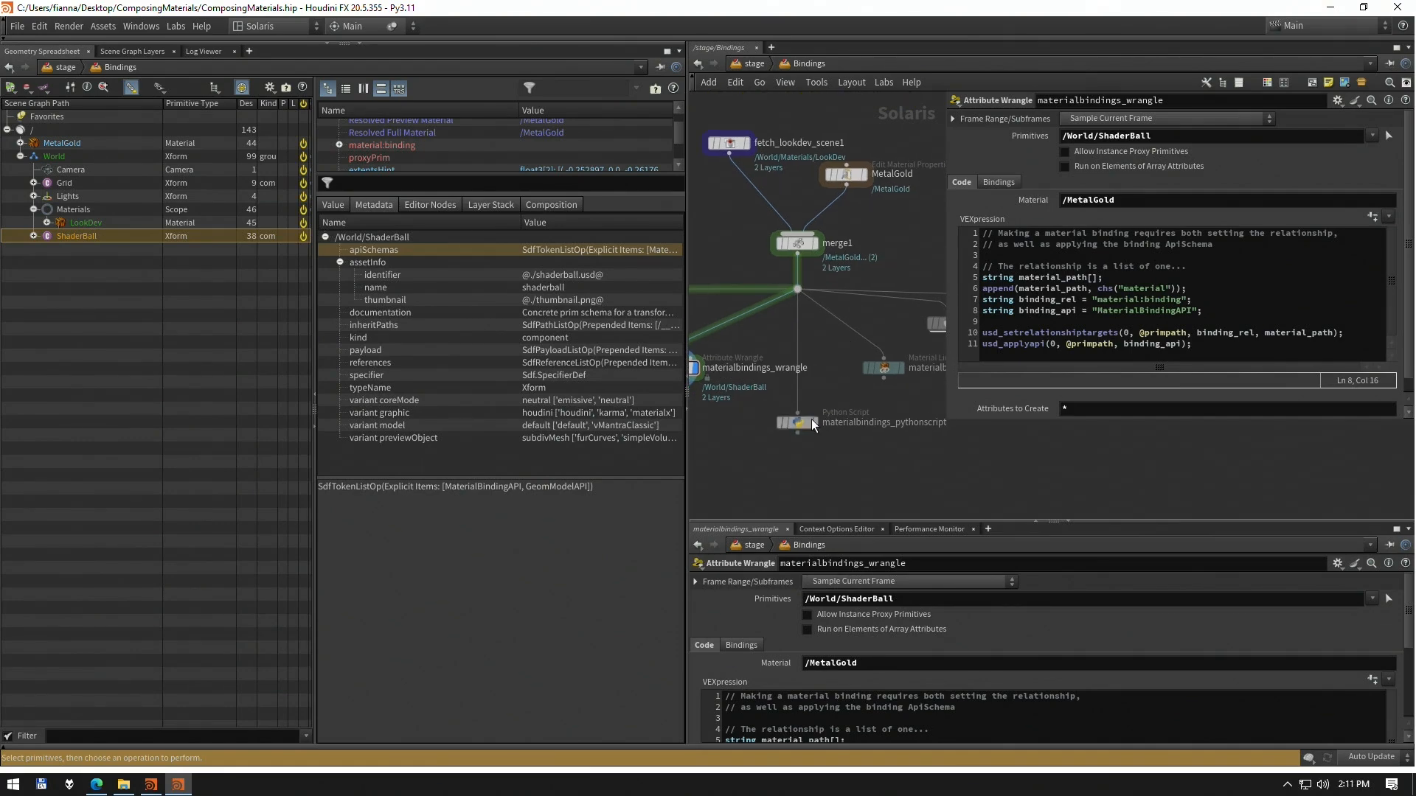
pyautogui.click(819, 399)
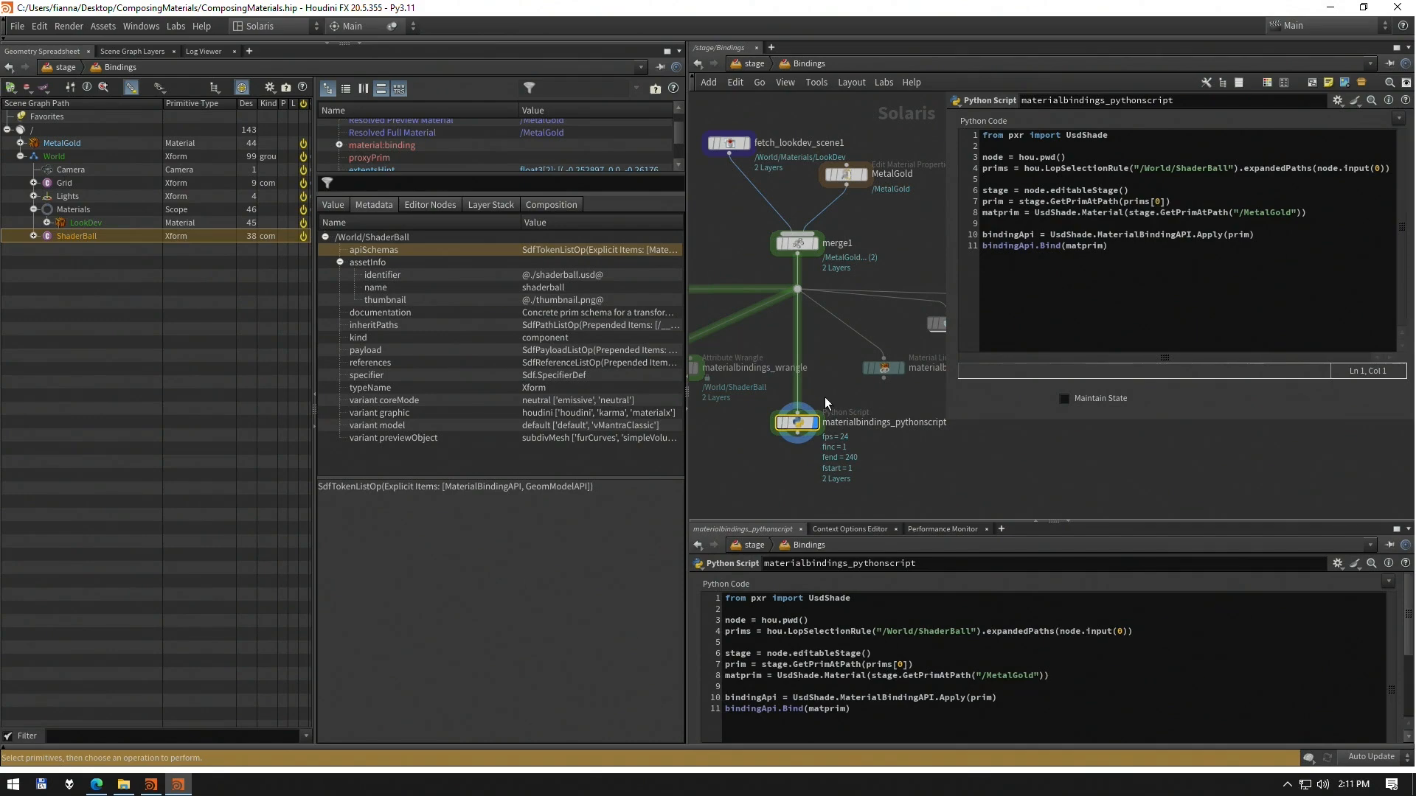
pyautogui.scroll(-2, 822, 373)
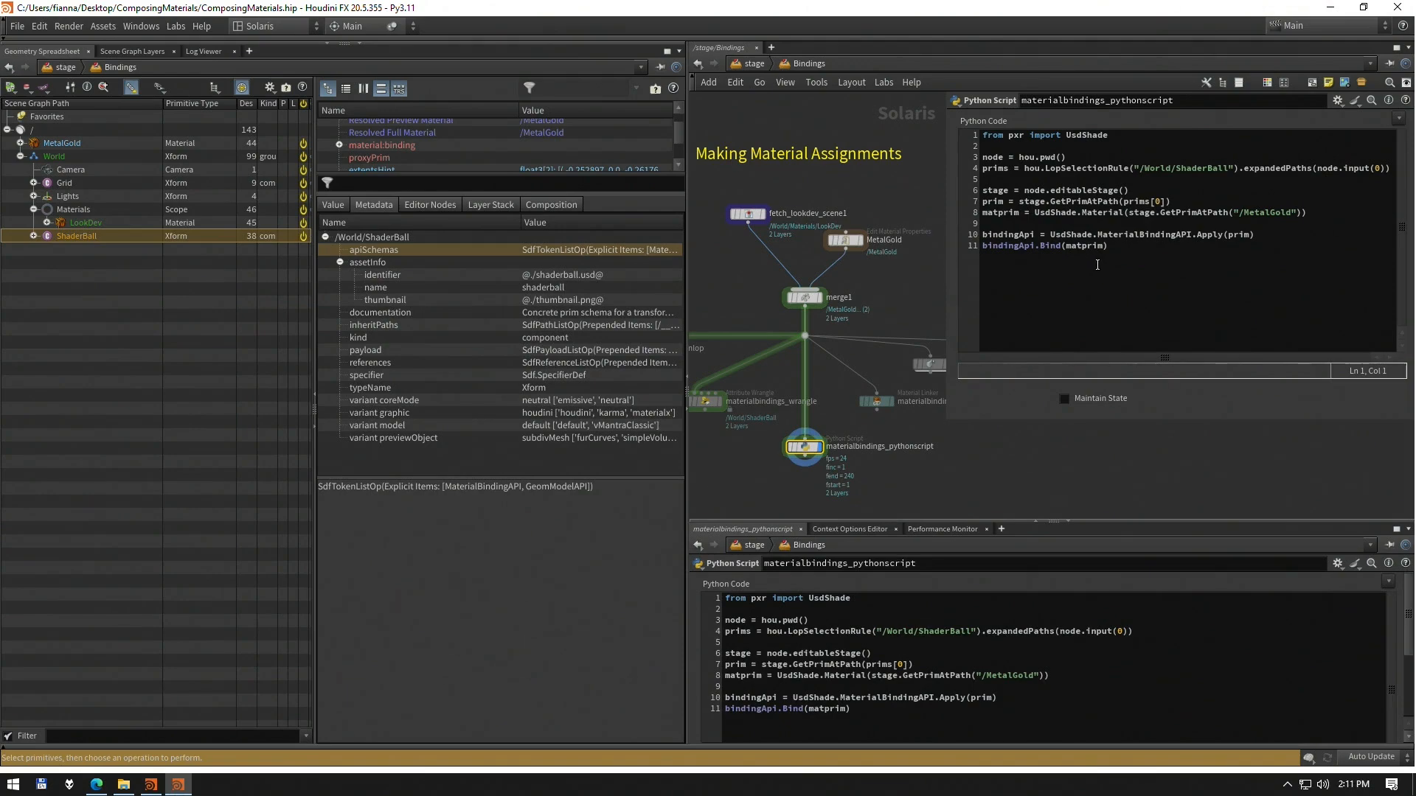
pyautogui.moveTo(947, 189); pyautogui.dragTo(871, 204)
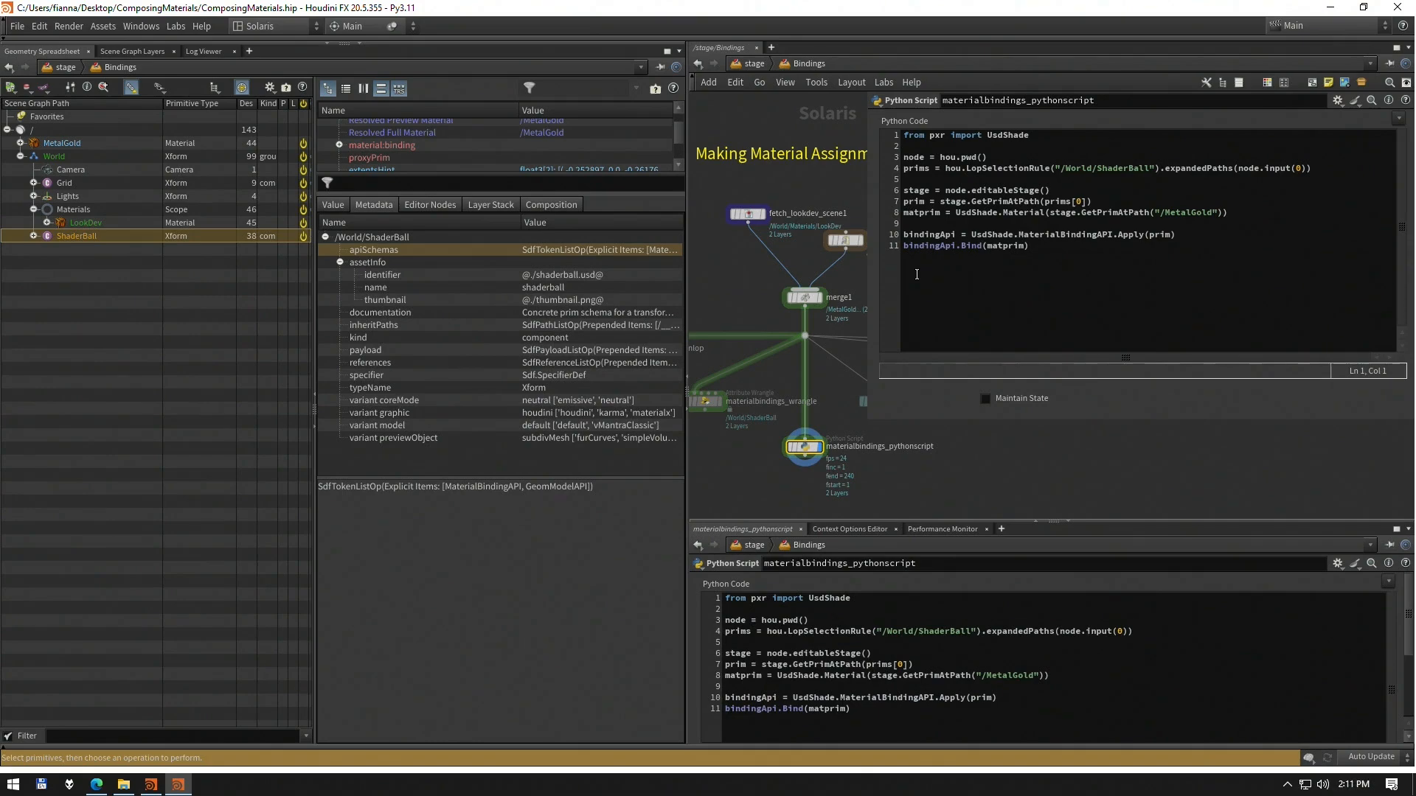
# Display the materialbindings_linker node, turn off Filter Based on Selection for its rules, and widen the floating parameters
pyautogui.moveTo(926, 431); pyautogui.dragTo(846, 475, button='middle')
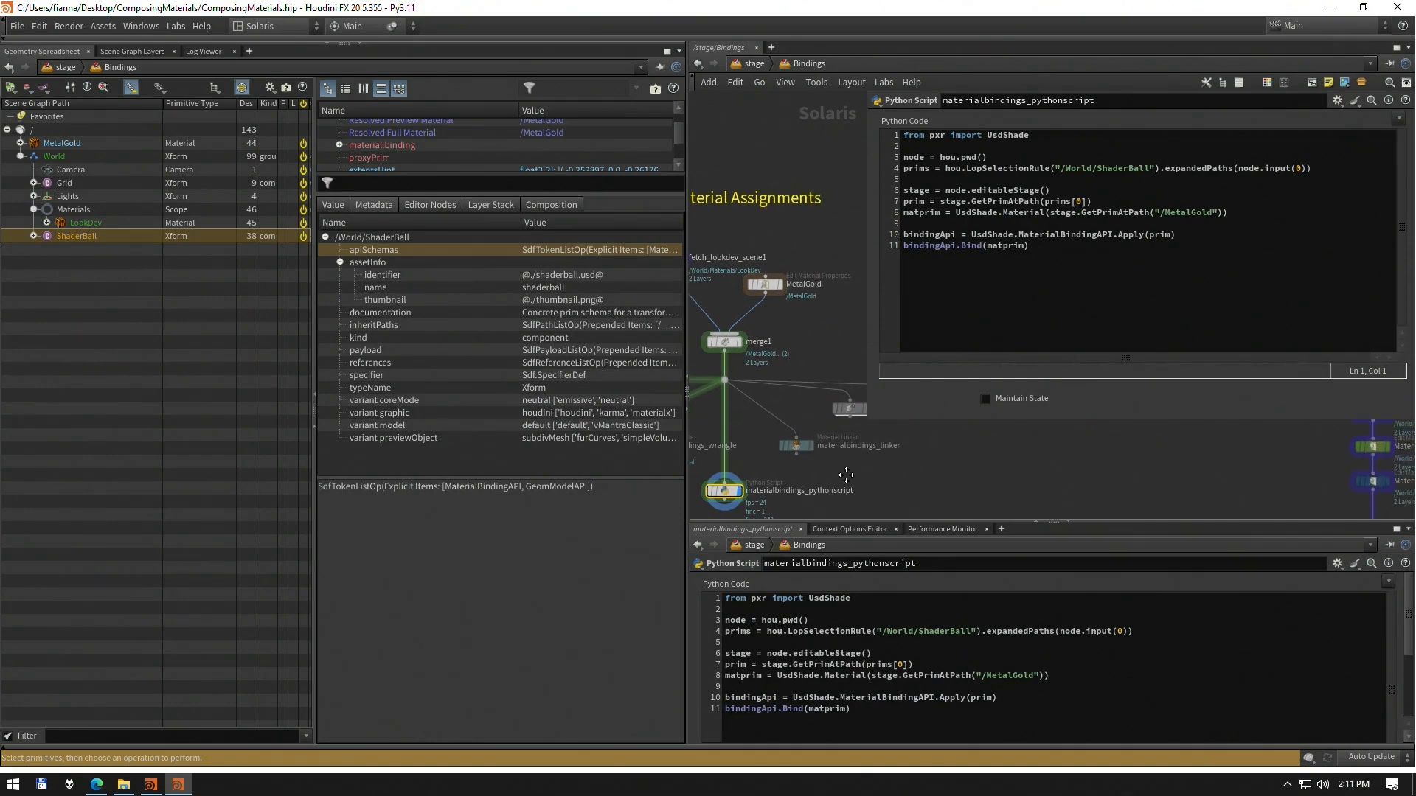
pyautogui.click(808, 446)
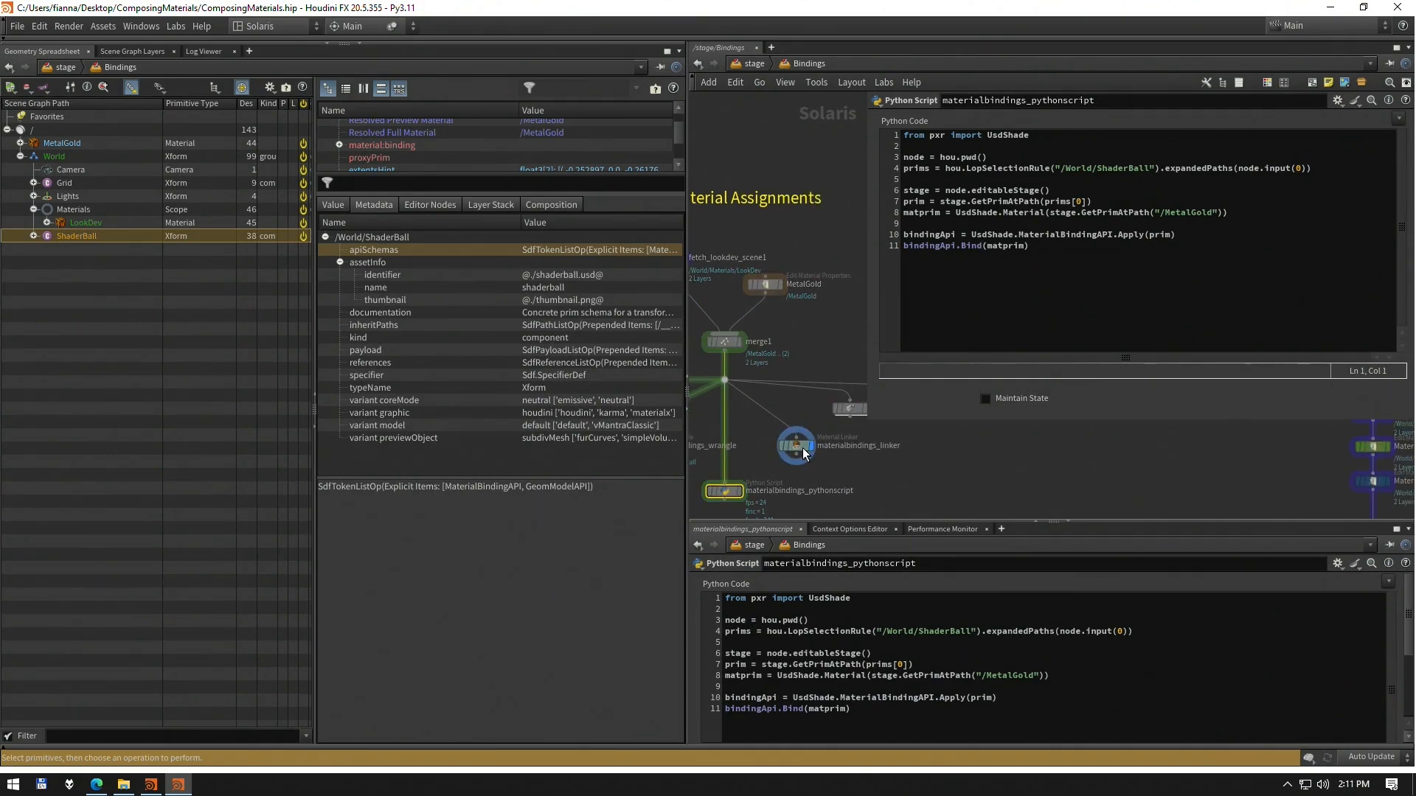
pyautogui.click(1088, 412)
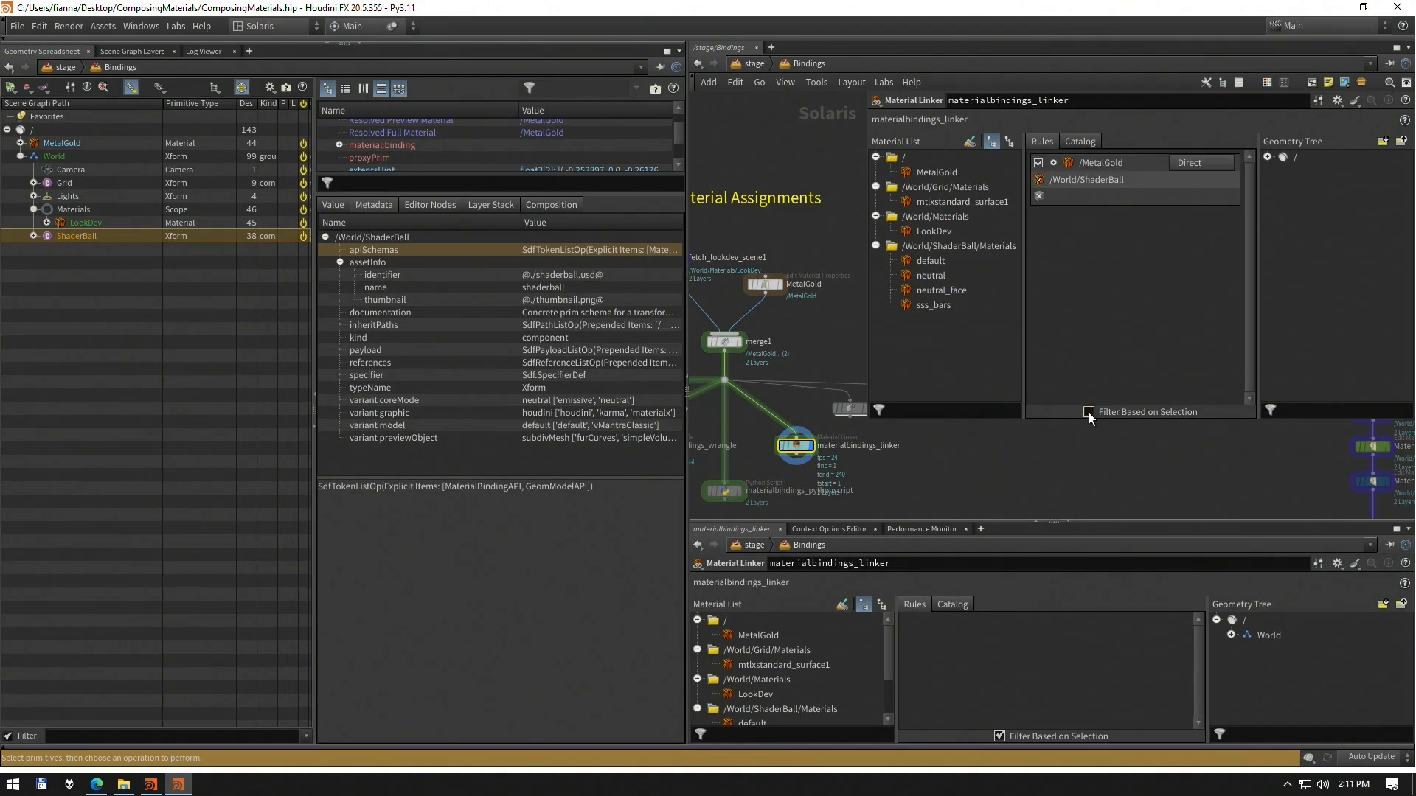
pyautogui.moveTo(867, 222); pyautogui.dragTo(817, 226)
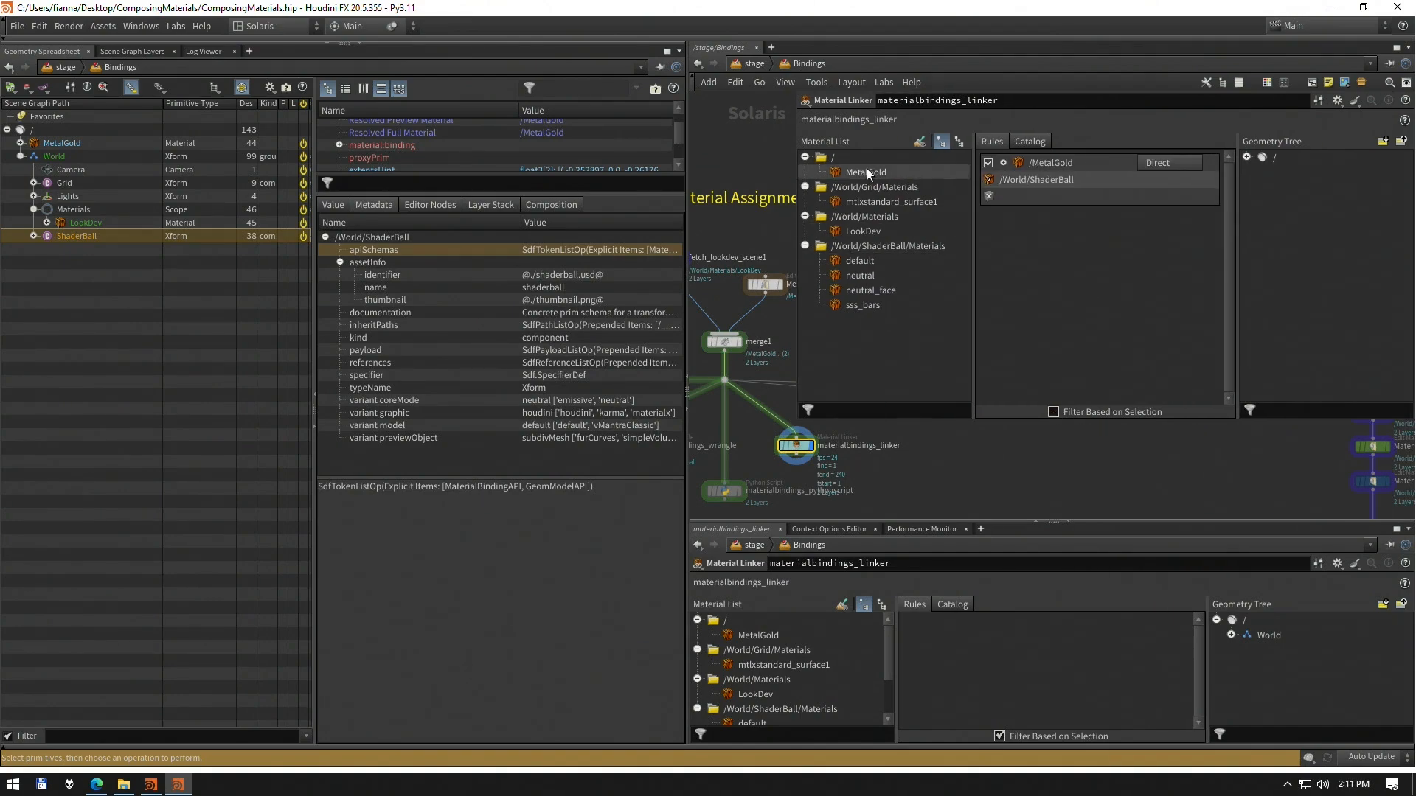
# Try adding a /World/Materials/LookDev rule in the material linker with the World geometry expanded, and remove the rule
pyautogui.moveTo(864, 230); pyautogui.dragTo(1125, 351)
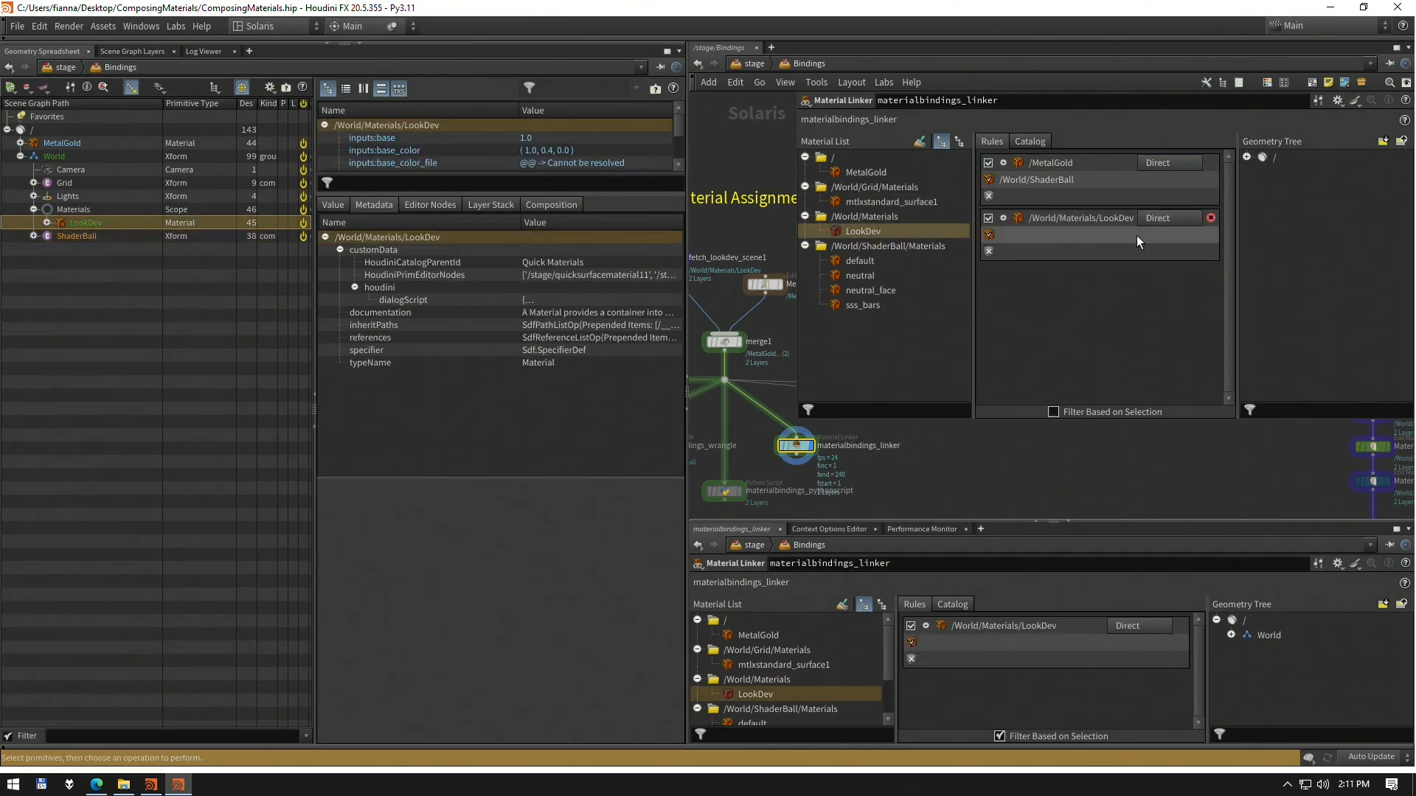
pyautogui.click(1247, 157)
pyautogui.click(1260, 172)
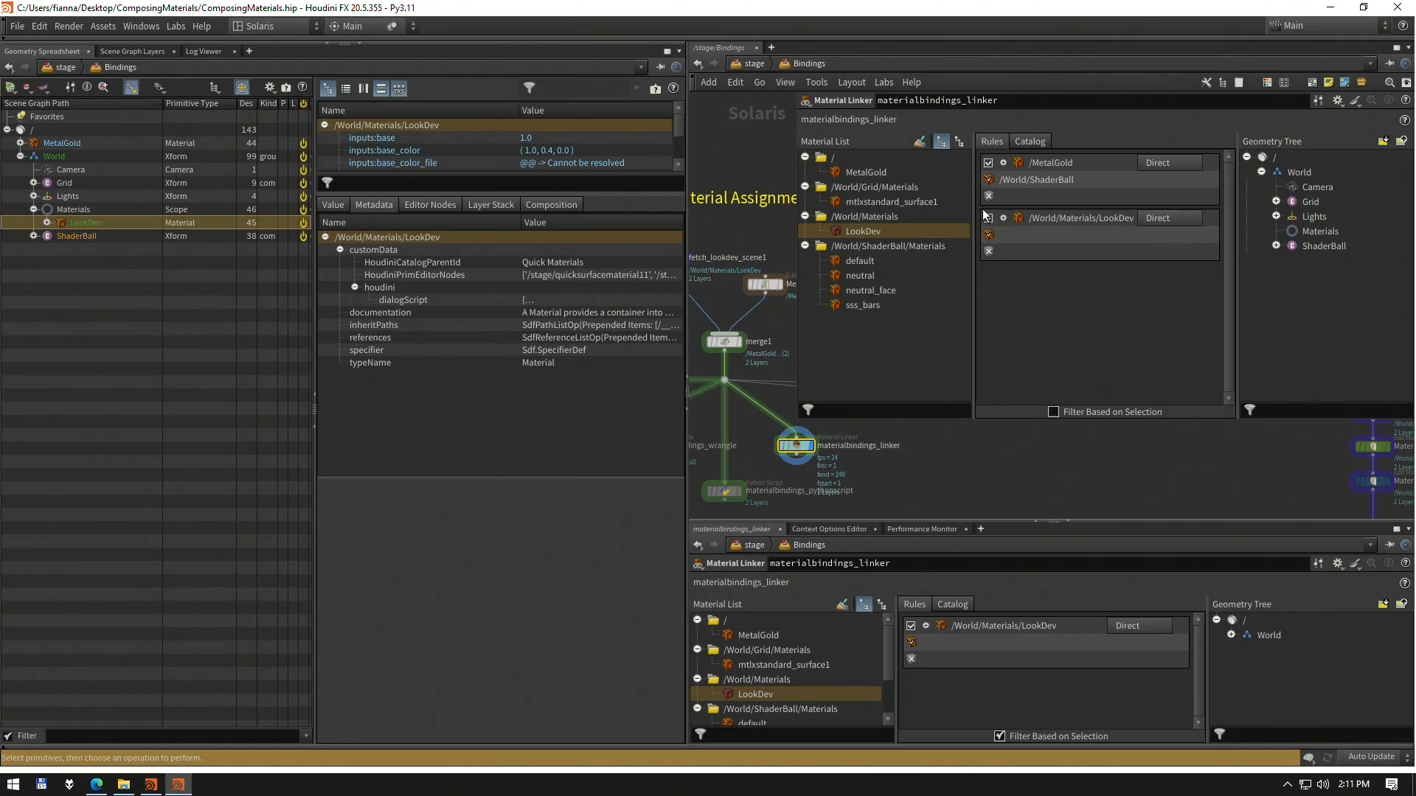
pyautogui.click(1209, 218)
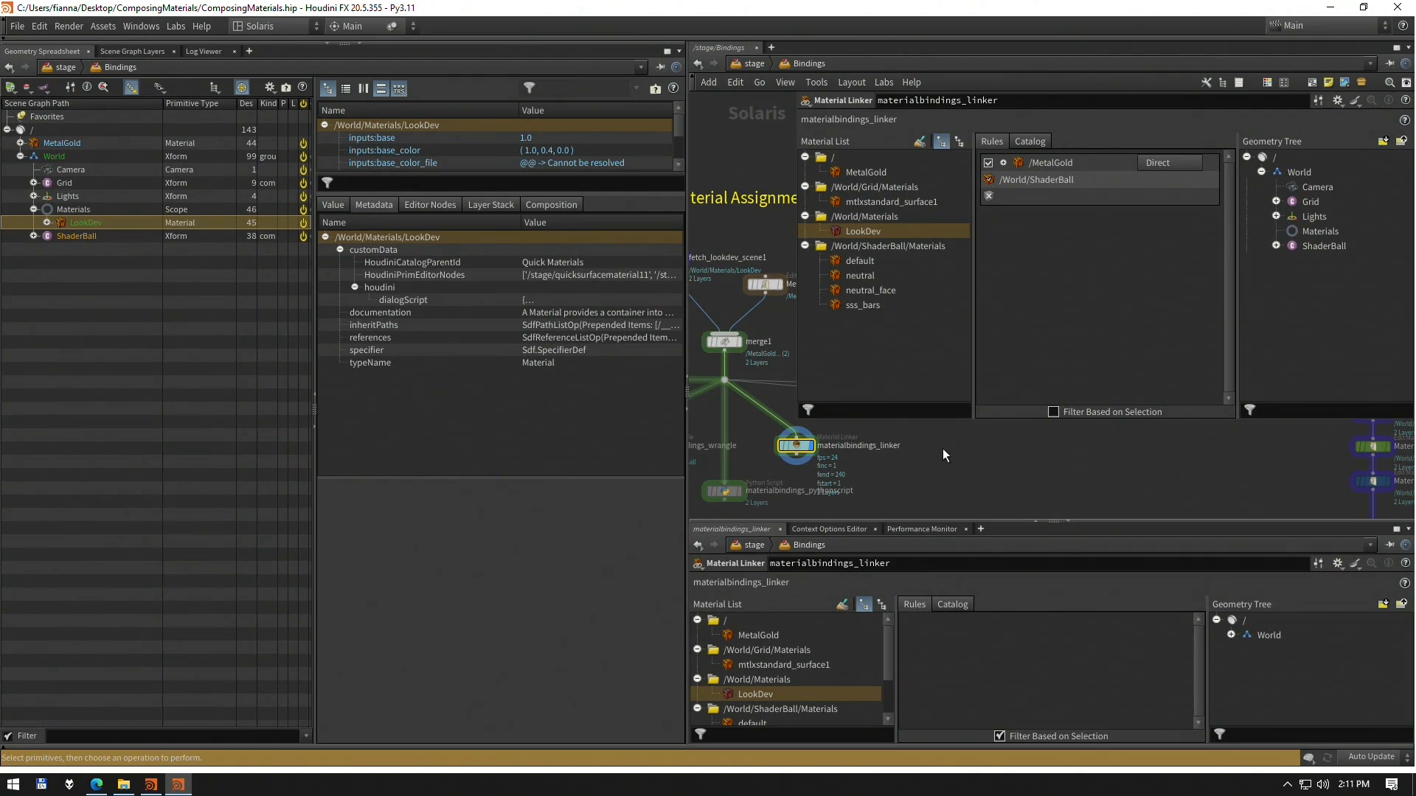
# Display the materialbindings_sop node, examine the attribcreate1 node inside it, and return to the Bindings network
pyautogui.click(872, 475)
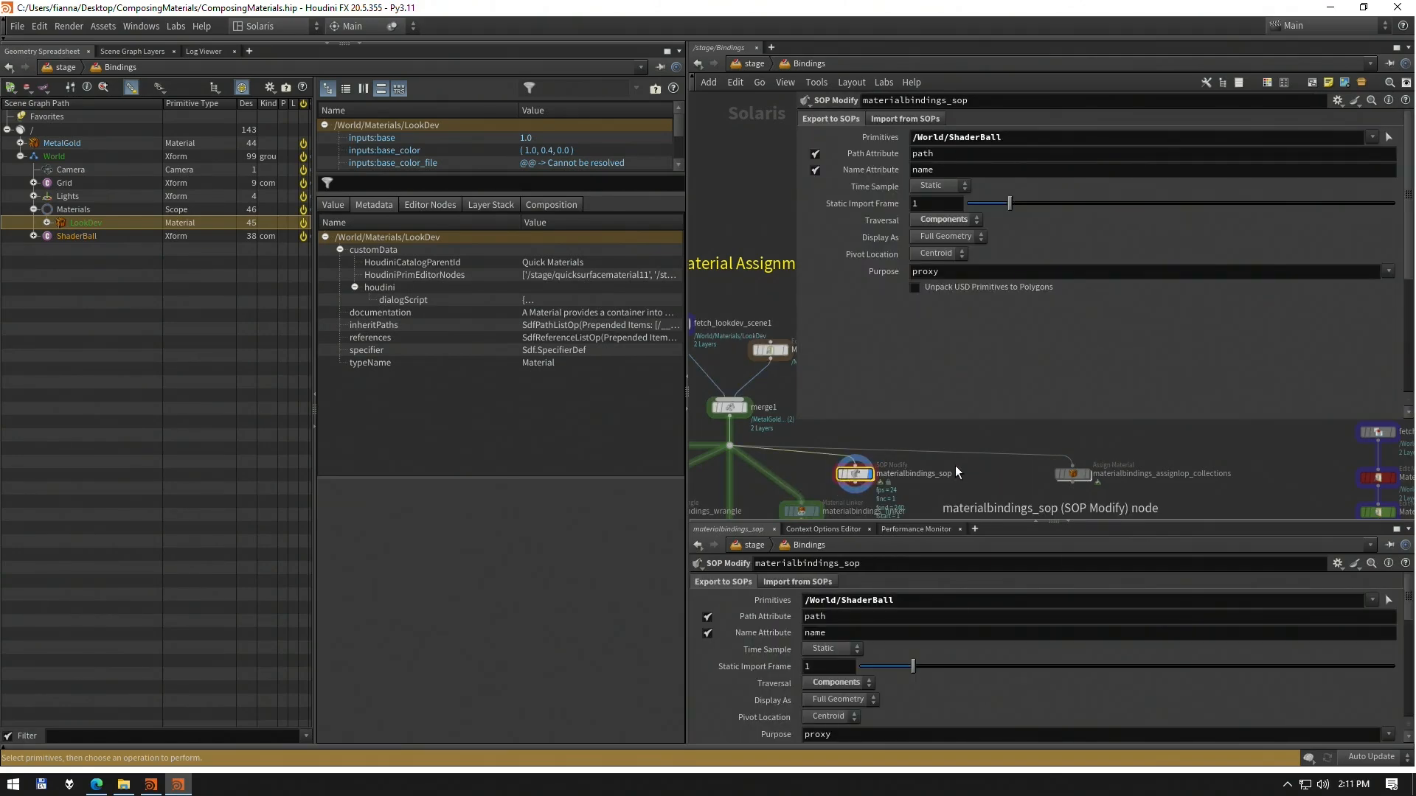
pyautogui.moveTo(966, 467)
pyautogui.mouseDown(button='middle')
pyautogui.moveTo(954, 487)
pyautogui.moveTo(972, 464)
pyautogui.mouseUp(button='middle')
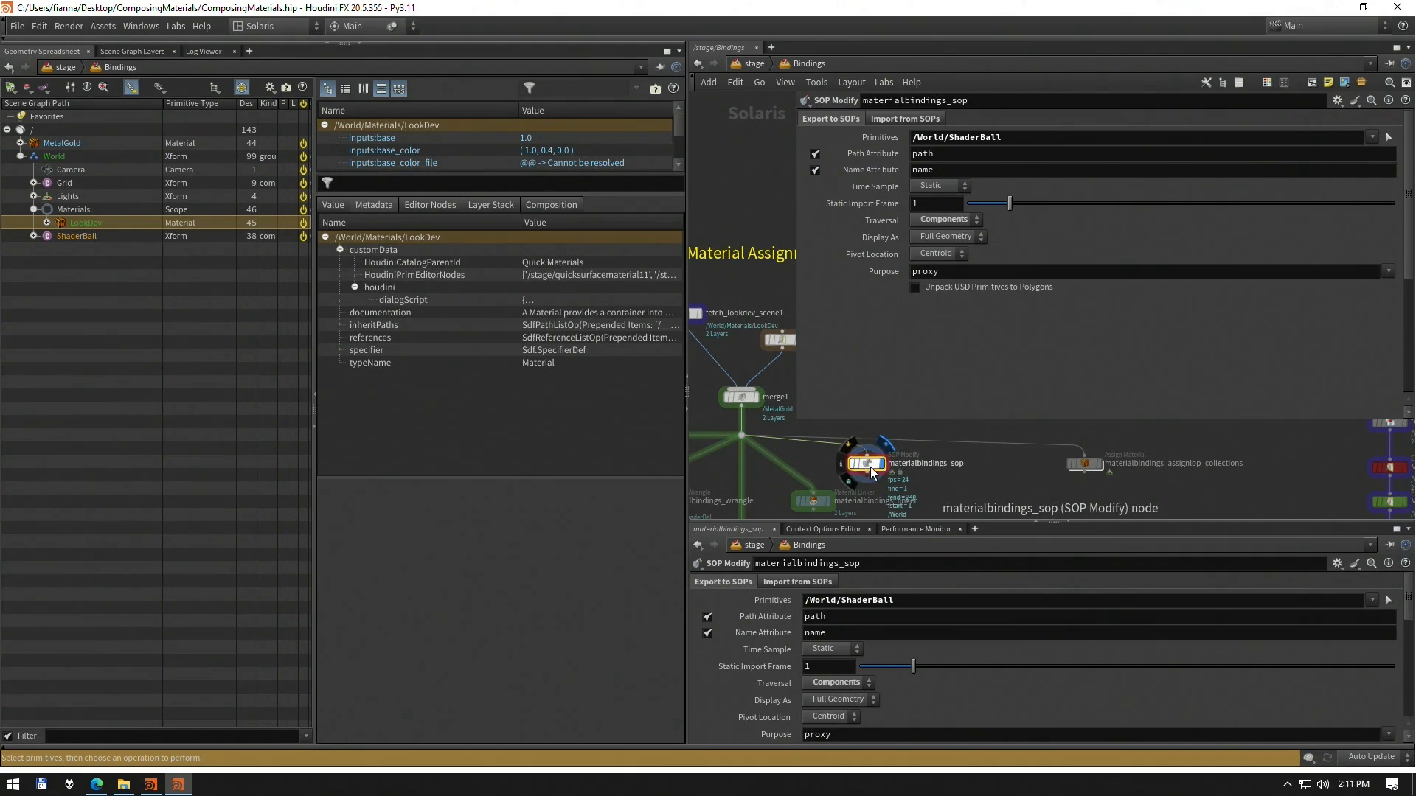
pyautogui.doubleClick(869, 466)
pyautogui.click(766, 442)
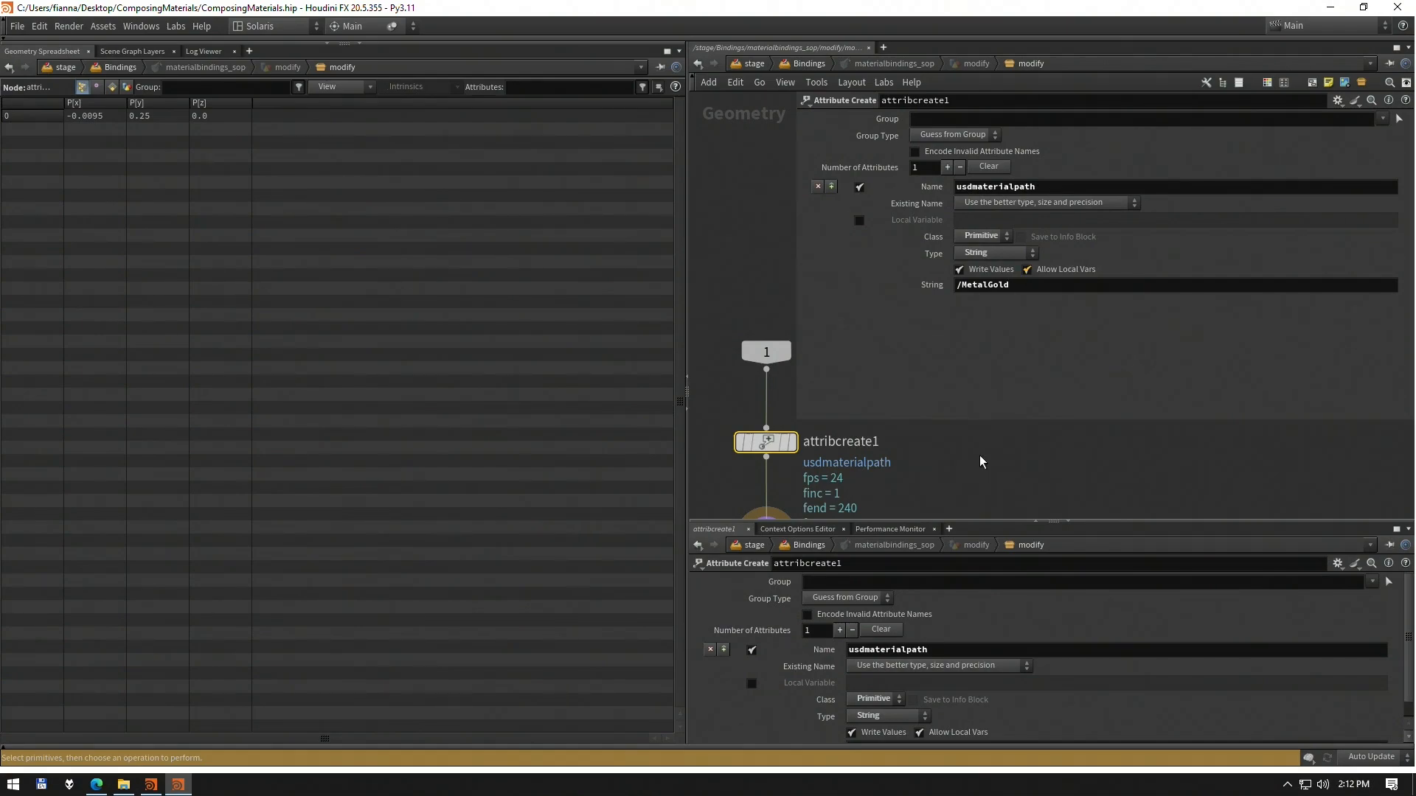
pyautogui.press('u')
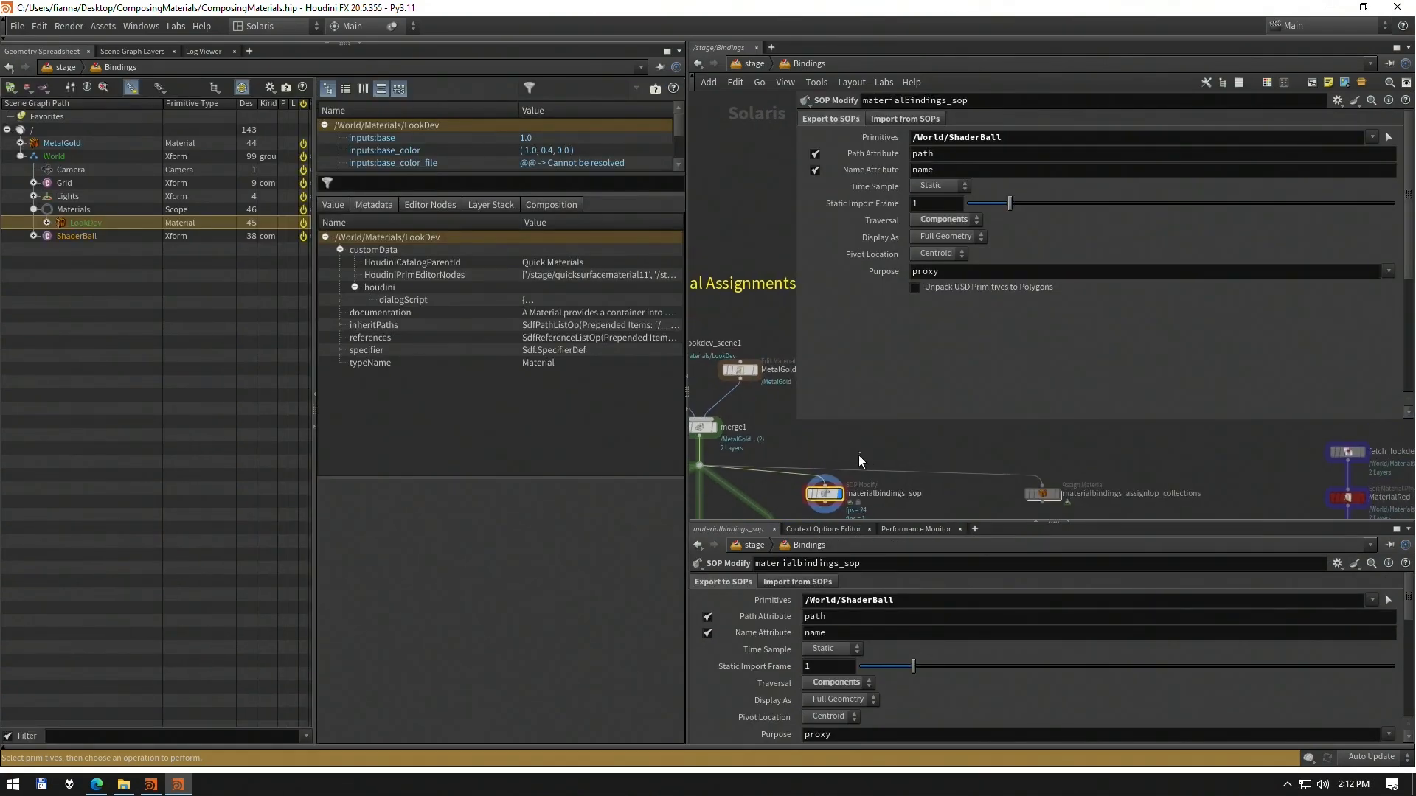
# Examine the Bind Materials choices in the SOP import settings of materialbindings_sop without changing the option
pyautogui.click(890, 119)
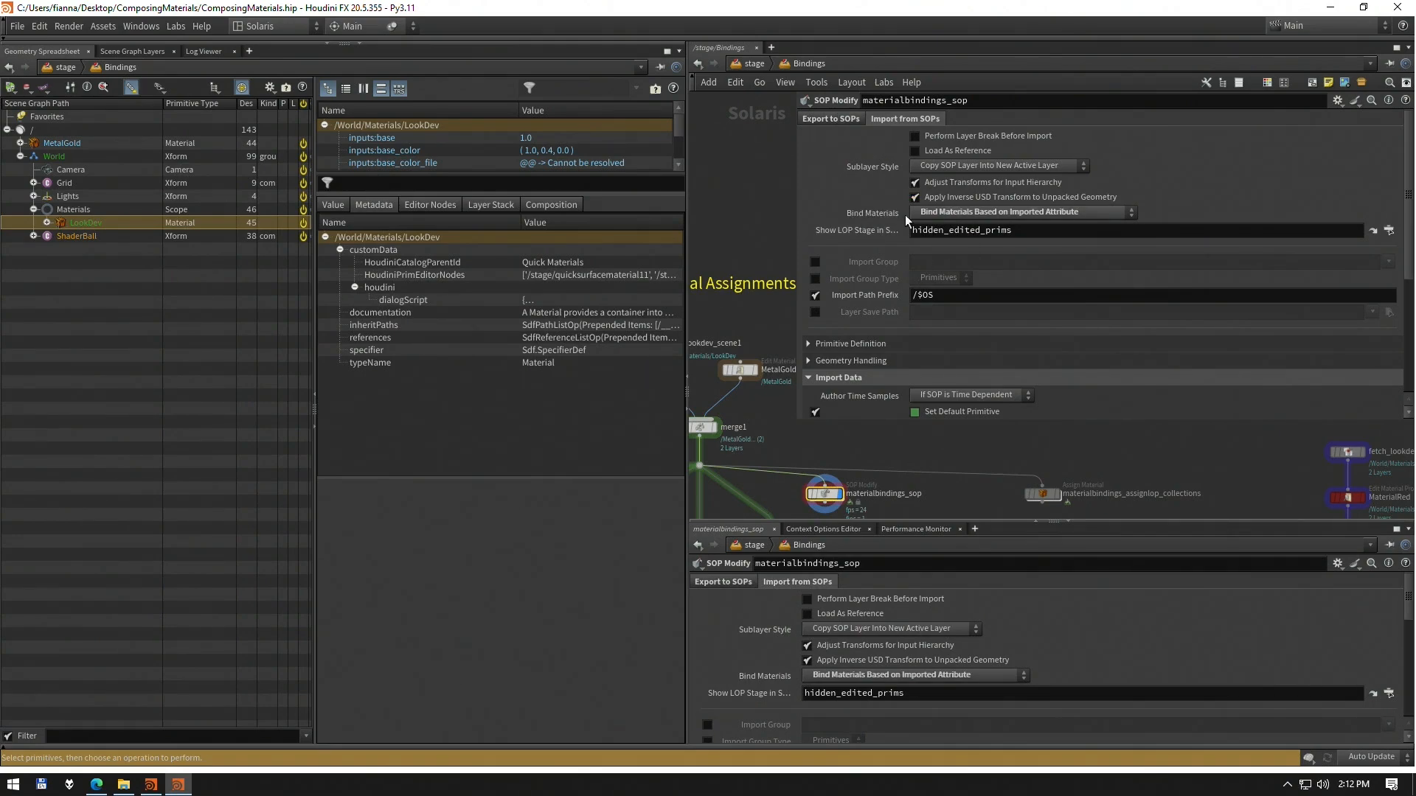
pyautogui.moveTo(849, 212)
pyautogui.click(955, 211)
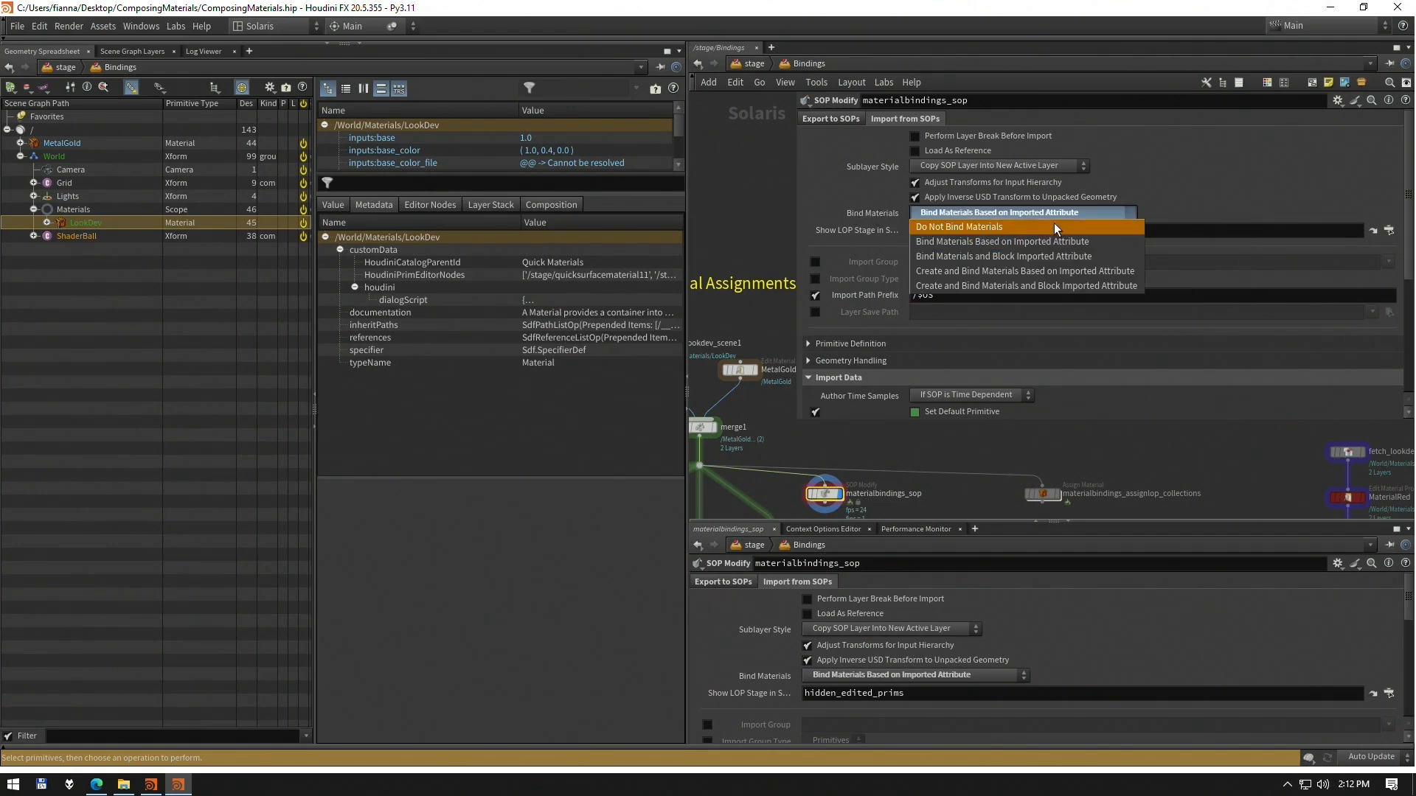
pyautogui.click(1313, 205)
pyautogui.click(1005, 219)
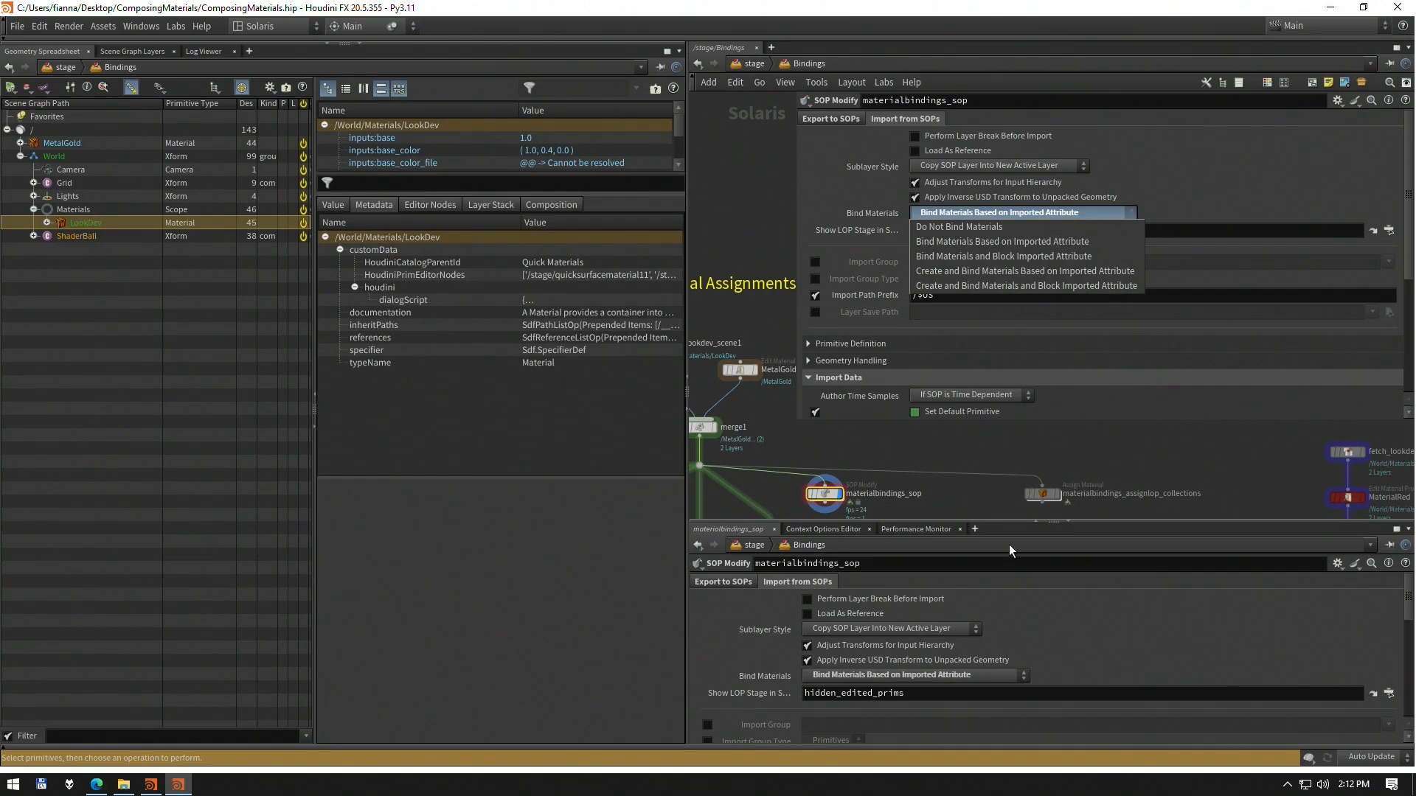
pyautogui.click(975, 463)
# Inside materialbindings_sop, set the usdmaterialpath string of attribcreate1 to /MetalGold_NEW and return to the Bindings network
pyautogui.moveTo(984, 454); pyautogui.dragTo(959, 464, button='middle')
pyautogui.scroll(-3, 959, 464)
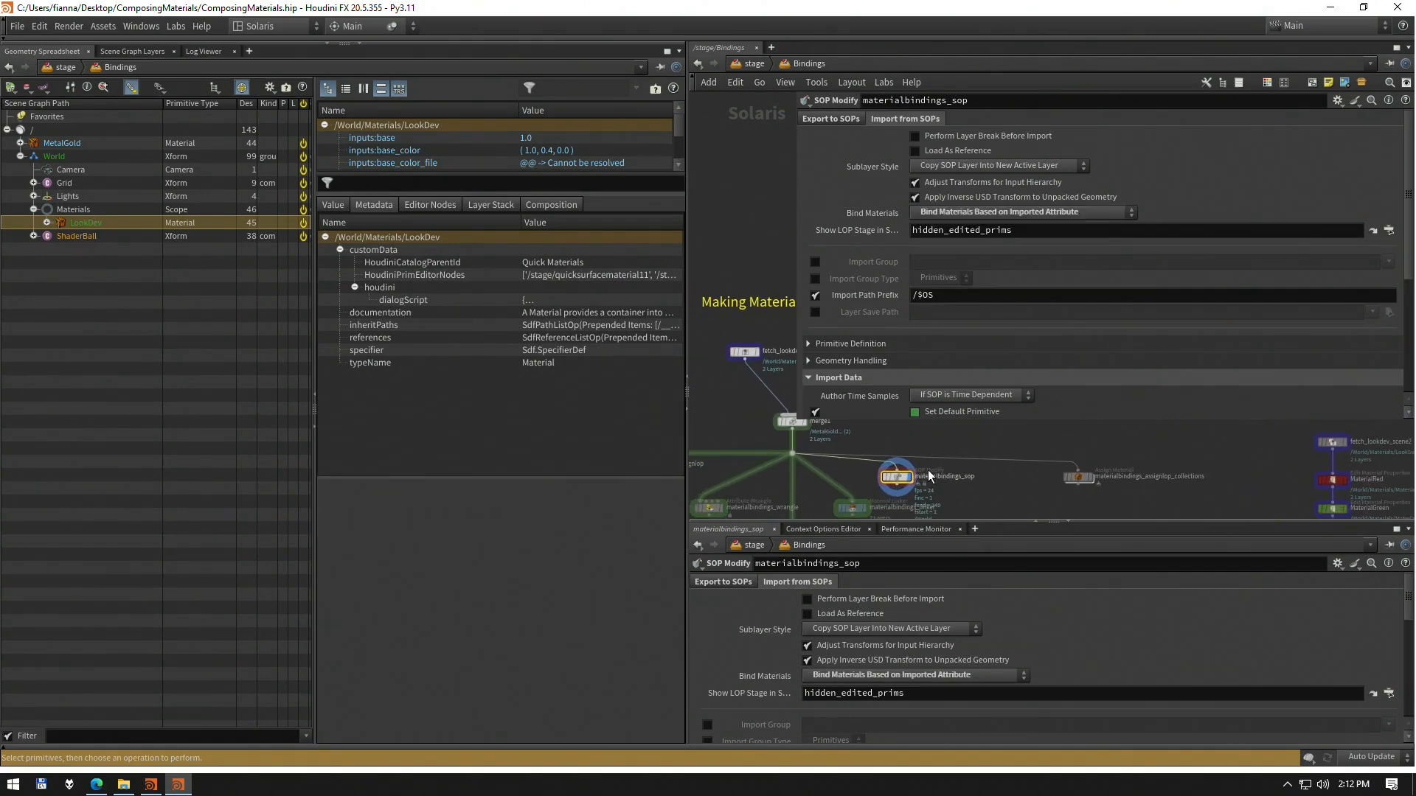
pyautogui.doubleClick(819, 490)
pyautogui.click(1034, 285)
pyautogui.write('_NEW')
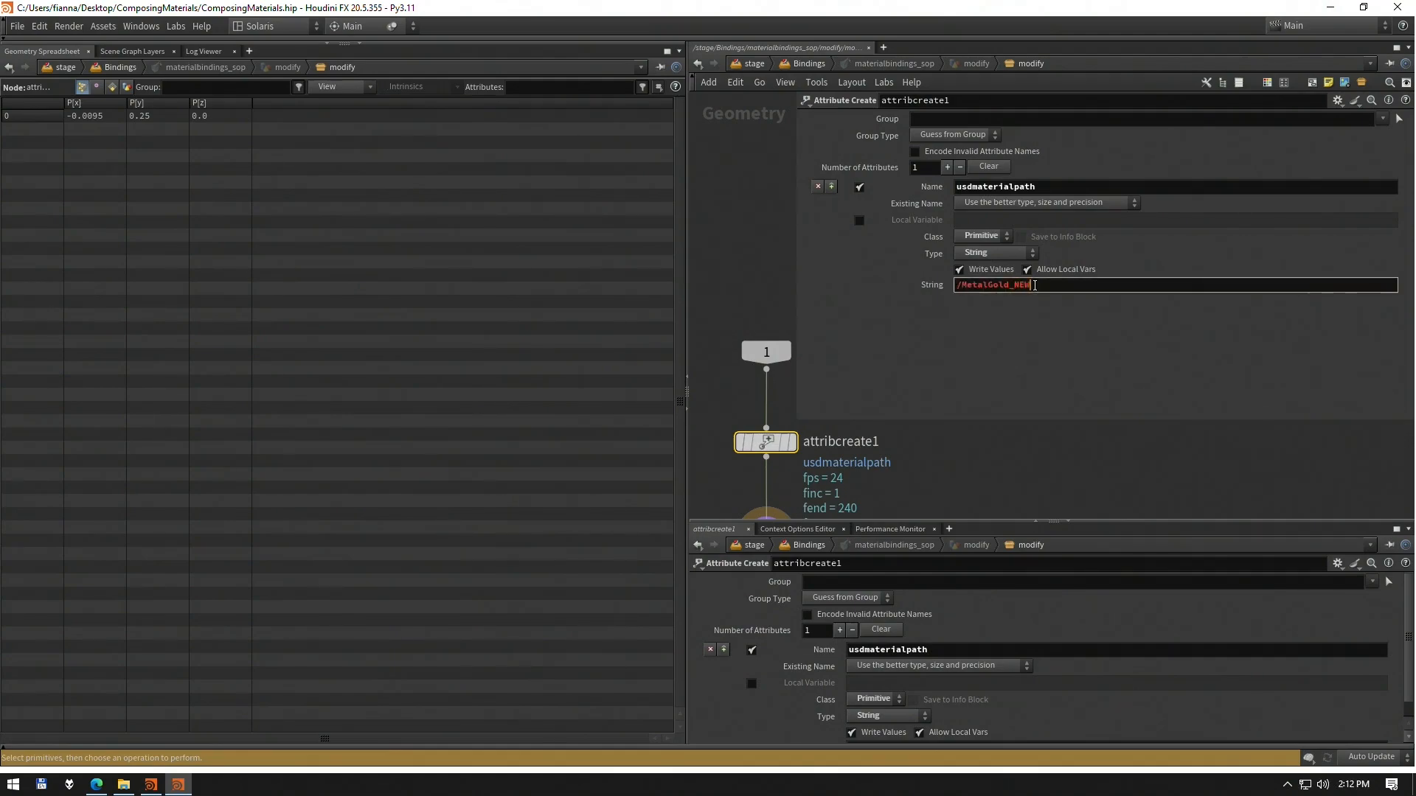
pyautogui.press('Return')
pyautogui.click(994, 454)
pyautogui.press('u')
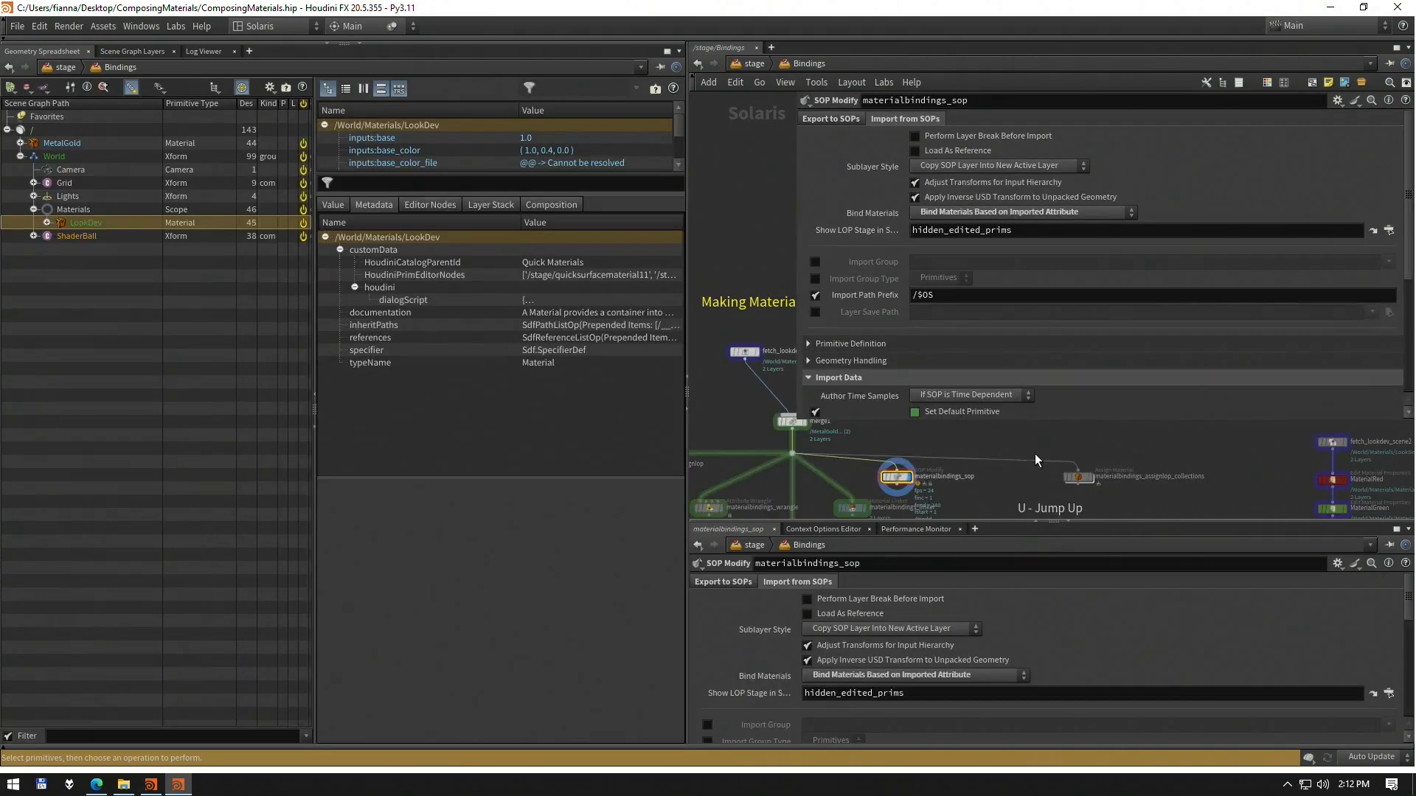
# Set Bind Materials to Create and Bind Materials Based on Imported Attribute and select MetalGold_NEW in the scene graph
pyautogui.middleClick(902, 481)
pyautogui.click(948, 212)
pyautogui.click(977, 295)
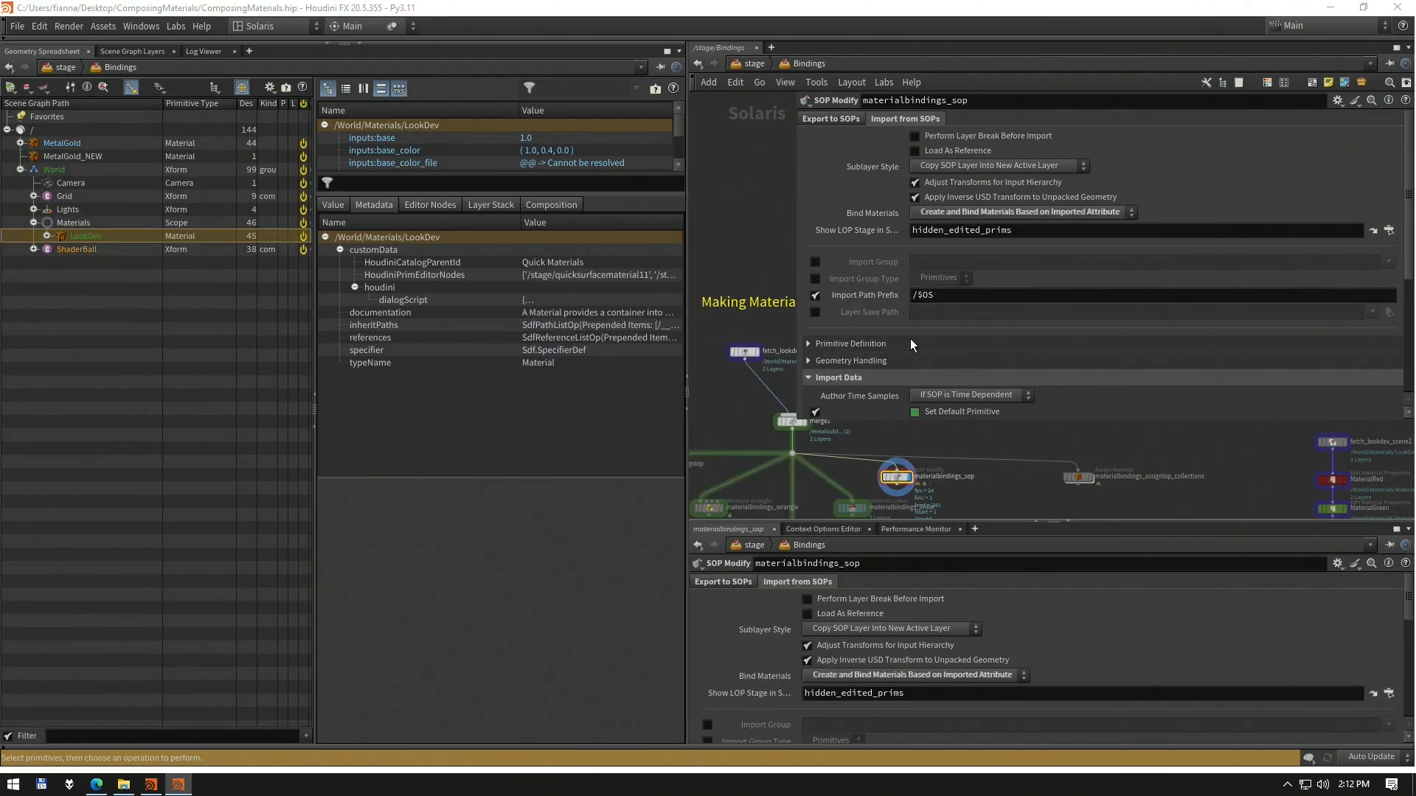
pyautogui.click(91, 155)
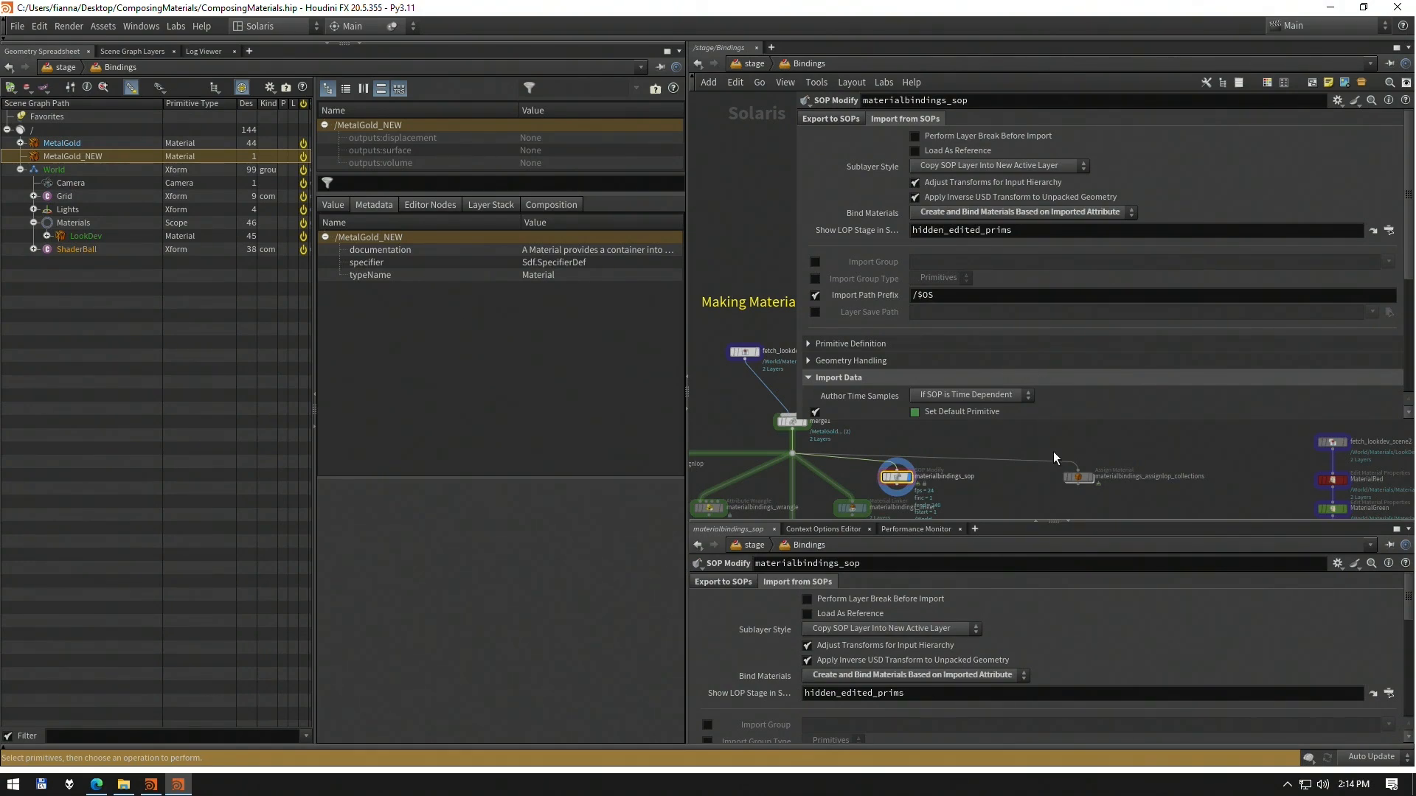
# Display the materialbindings_assignlop_collections node and locate the materialbindings_assignlop node for comparison
pyautogui.moveTo(1052, 453); pyautogui.dragTo(1067, 444, button='middle')
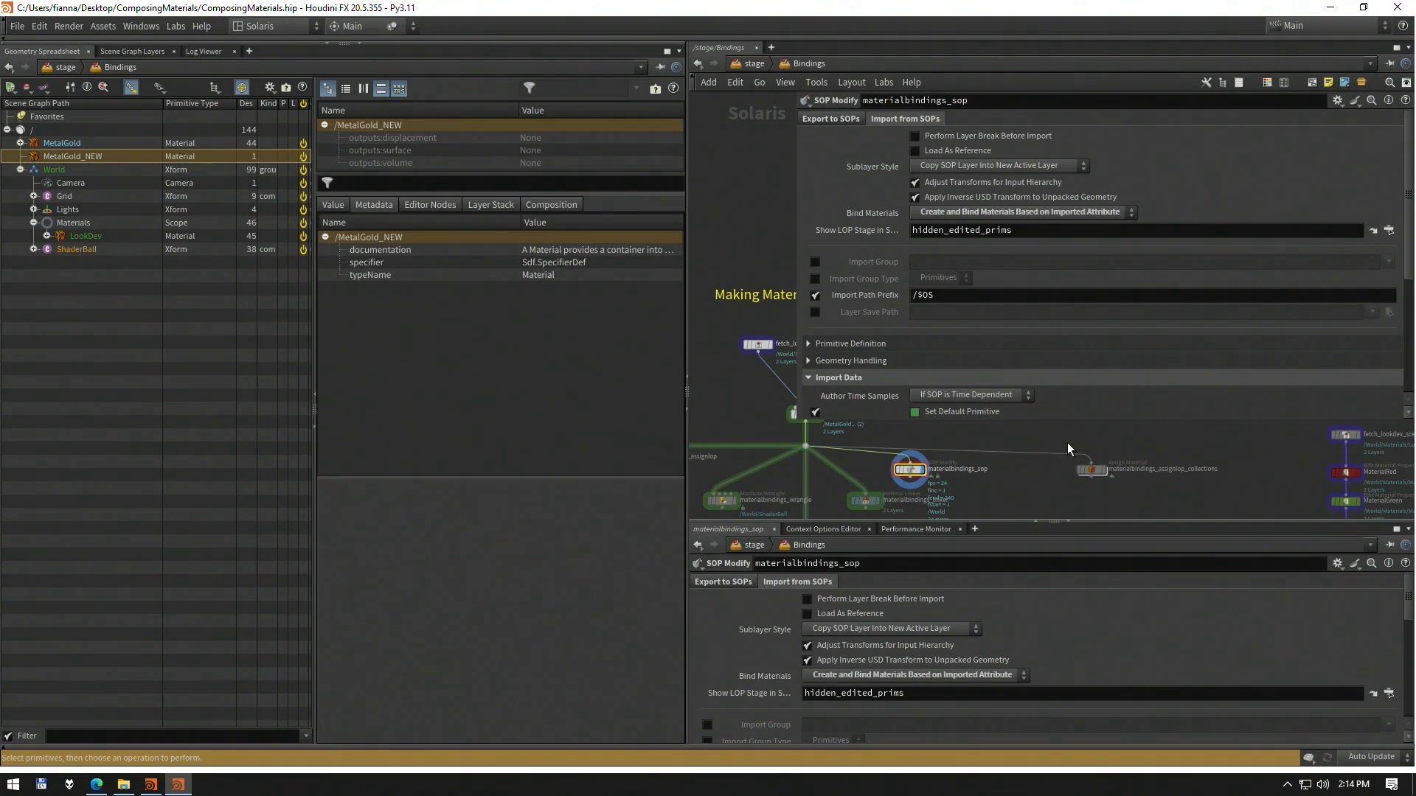
pyautogui.moveTo(1024, 463); pyautogui.dragTo(1059, 469, button='middle')
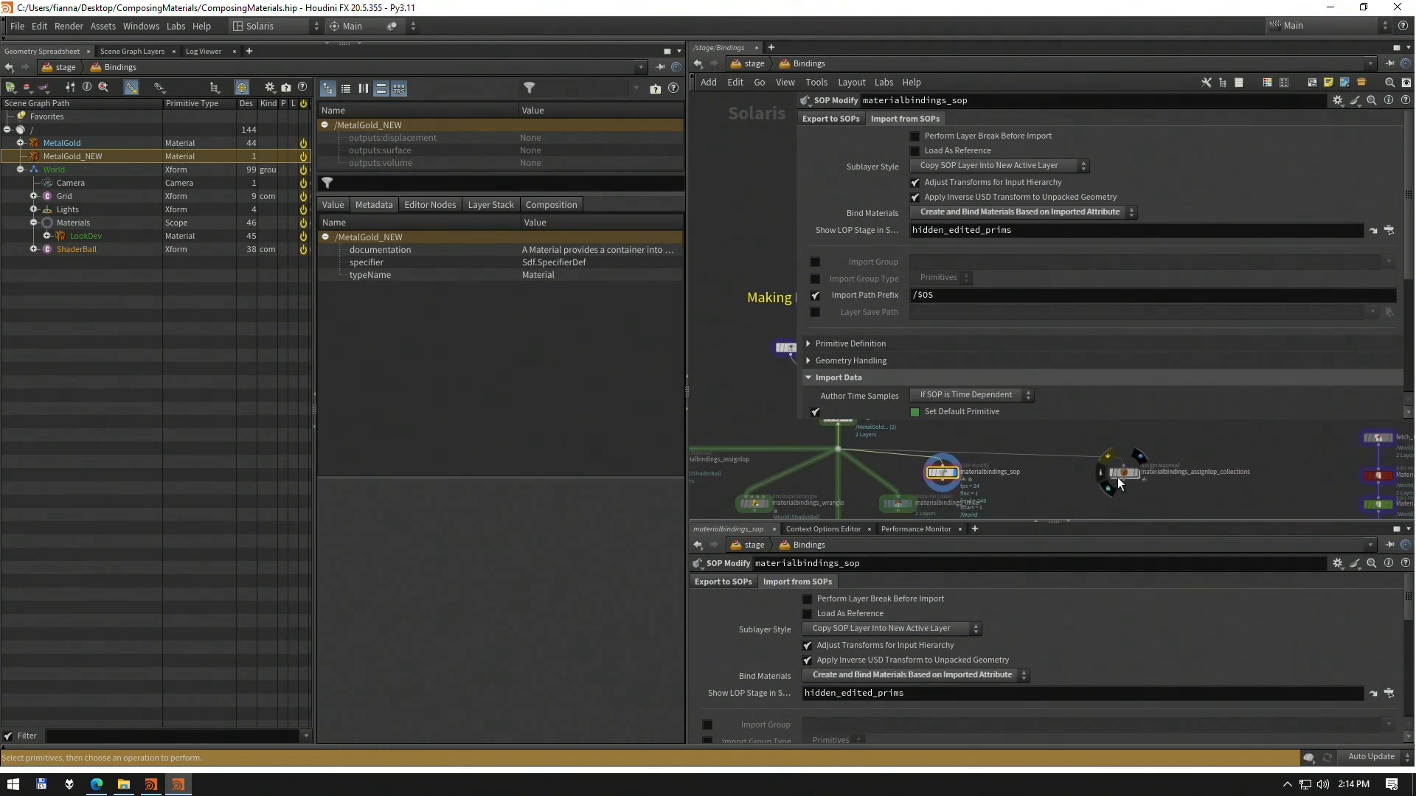
pyautogui.scroll(4, 1109, 476)
pyautogui.click(1060, 459)
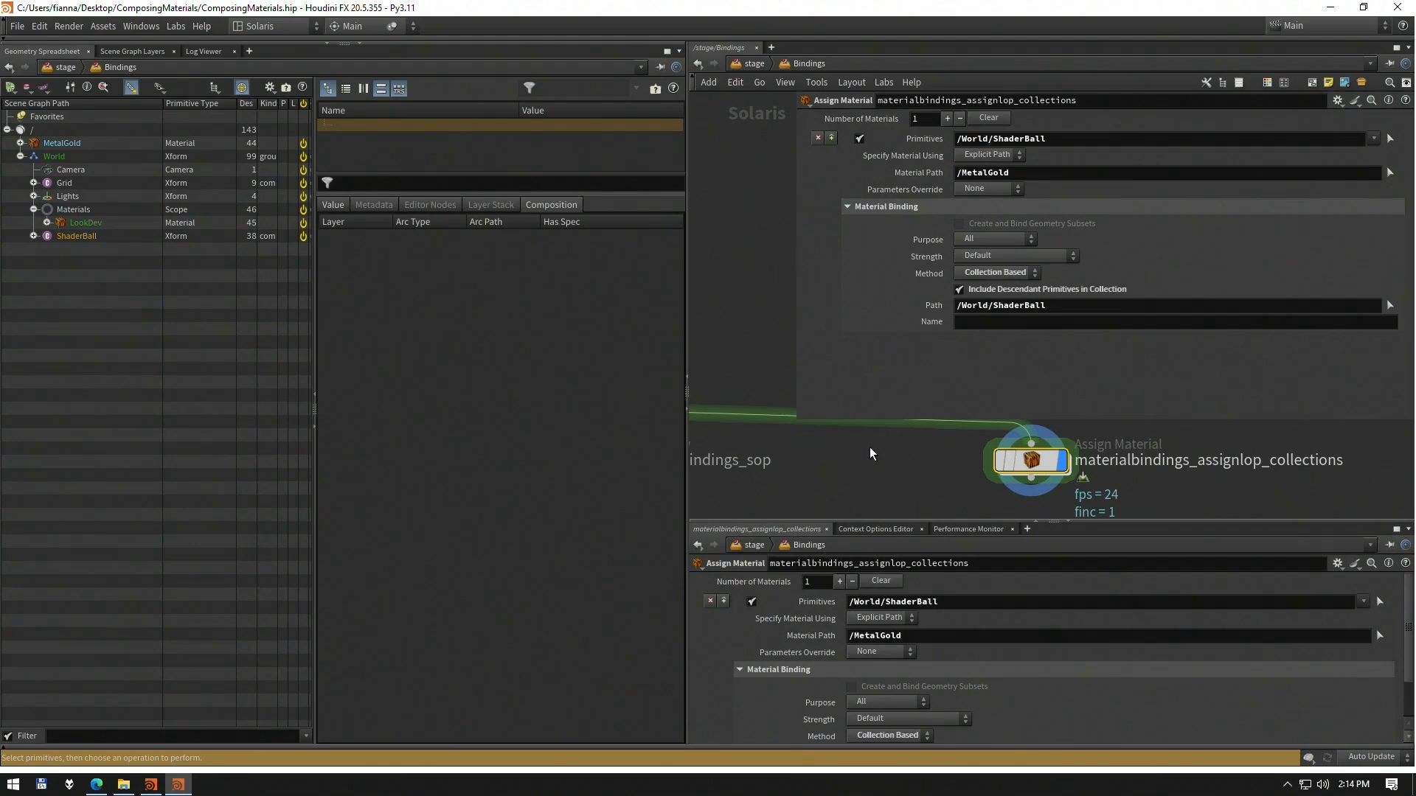
pyautogui.moveTo(864, 473); pyautogui.dragTo(957, 485, button='middle')
pyautogui.scroll(-2, 958, 484)
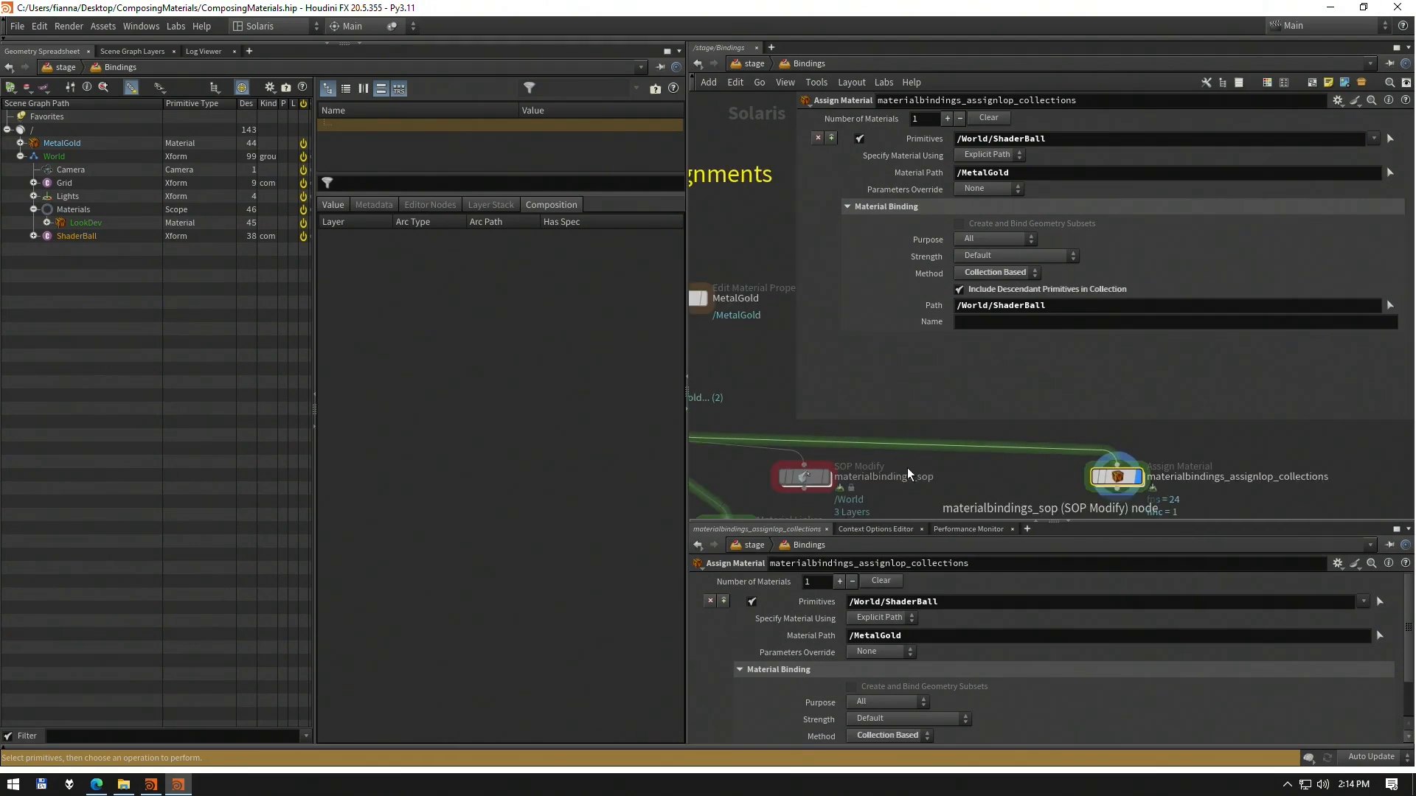
pyautogui.scroll(-2, 1035, 478)
pyautogui.moveTo(753, 418); pyautogui.dragTo(909, 438, button='middle')
pyautogui.click(762, 452)
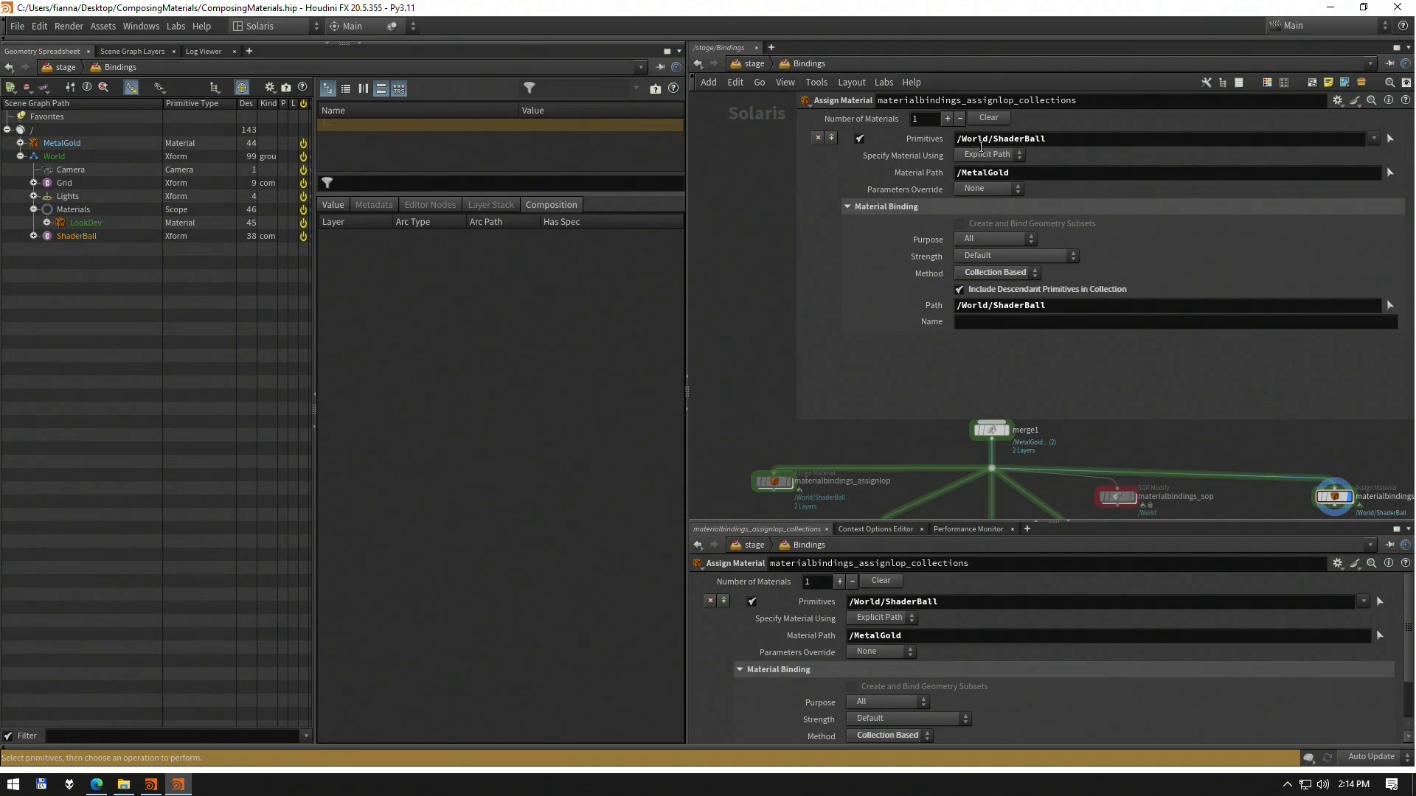
# Select /World/ShaderBall in the scene graph and enlarge its property list to read the MetalGold collection binding
pyautogui.moveTo(1335, 491); pyautogui.dragTo(1002, 449, button='middle')
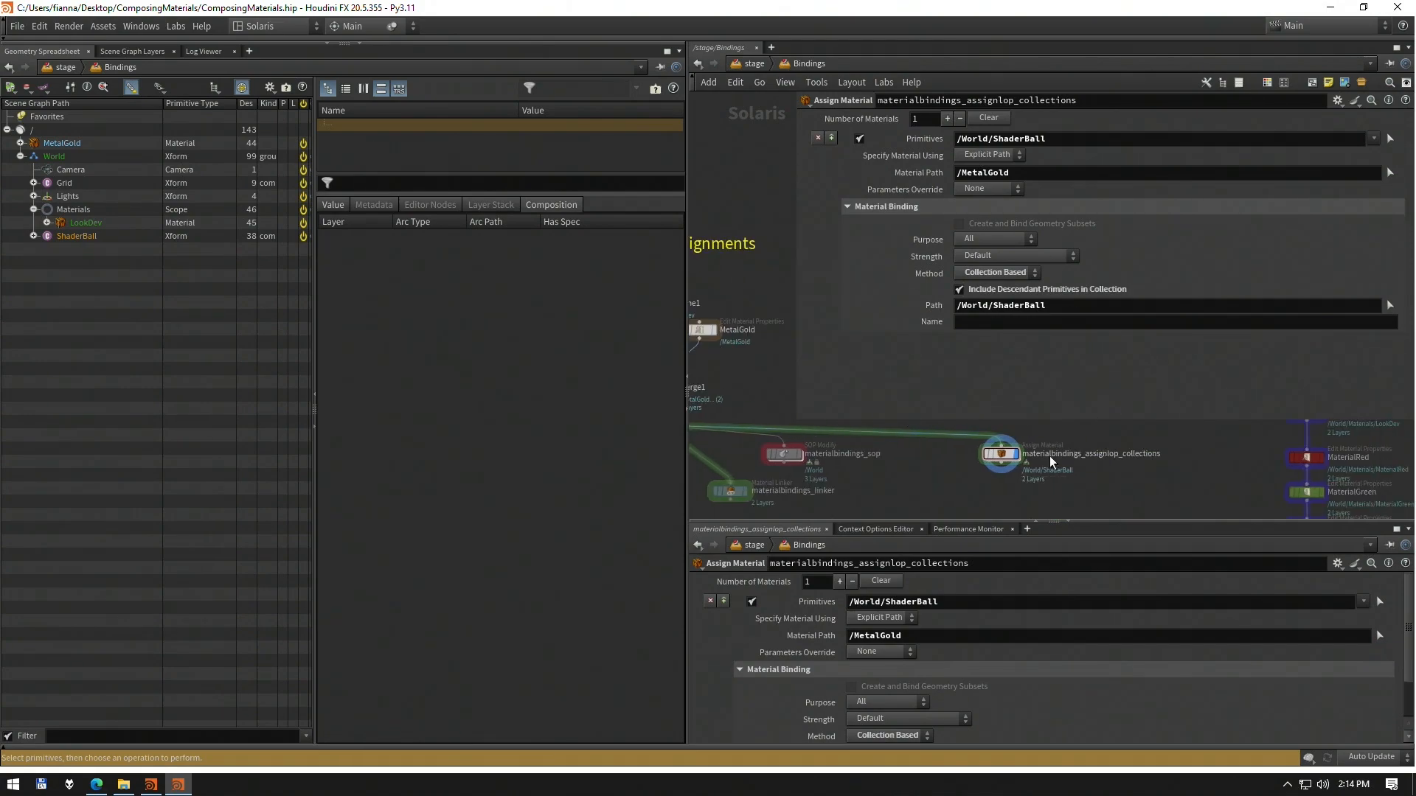
pyautogui.moveTo(1068, 435); pyautogui.dragTo(973, 473)
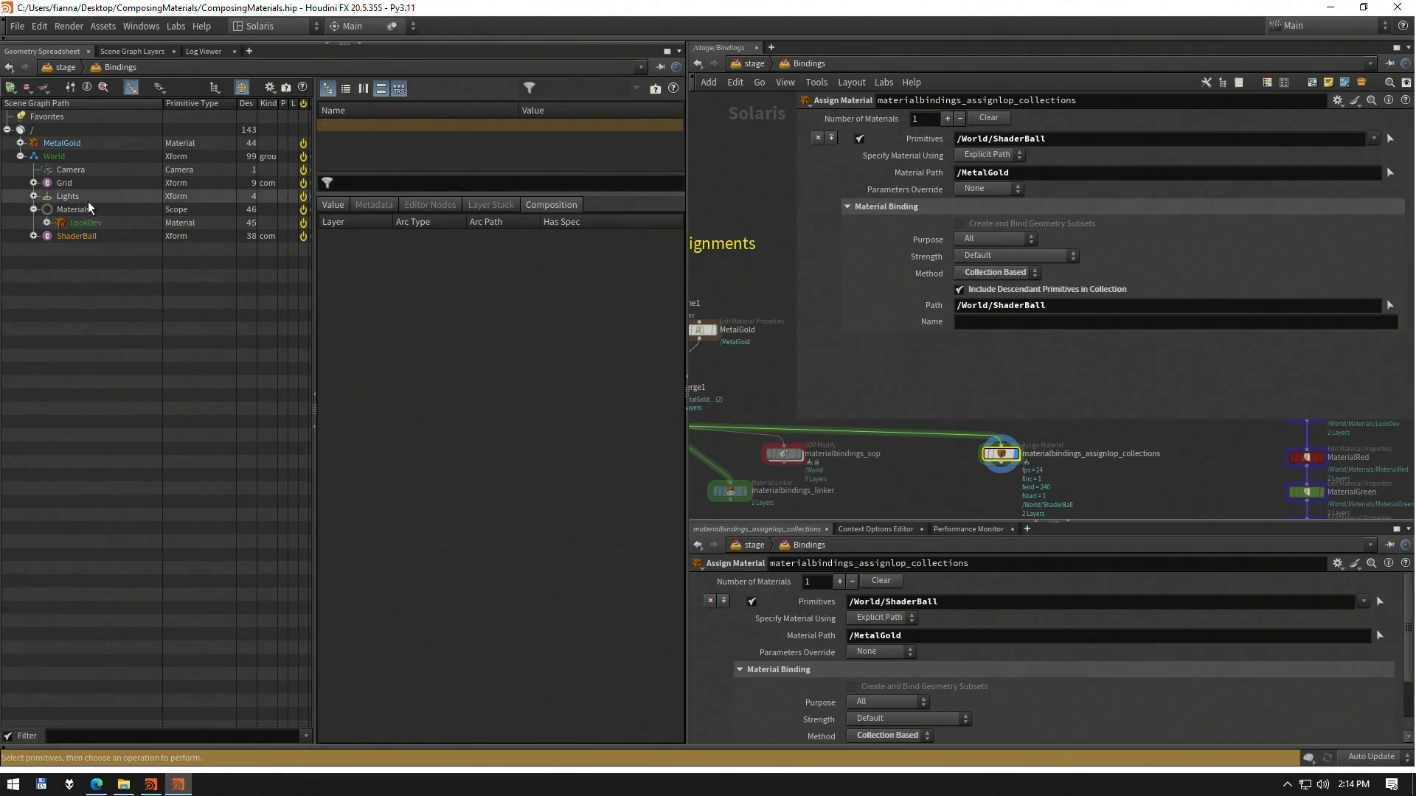
pyautogui.click(135, 238)
pyautogui.moveTo(374, 194); pyautogui.dragTo(404, 577)
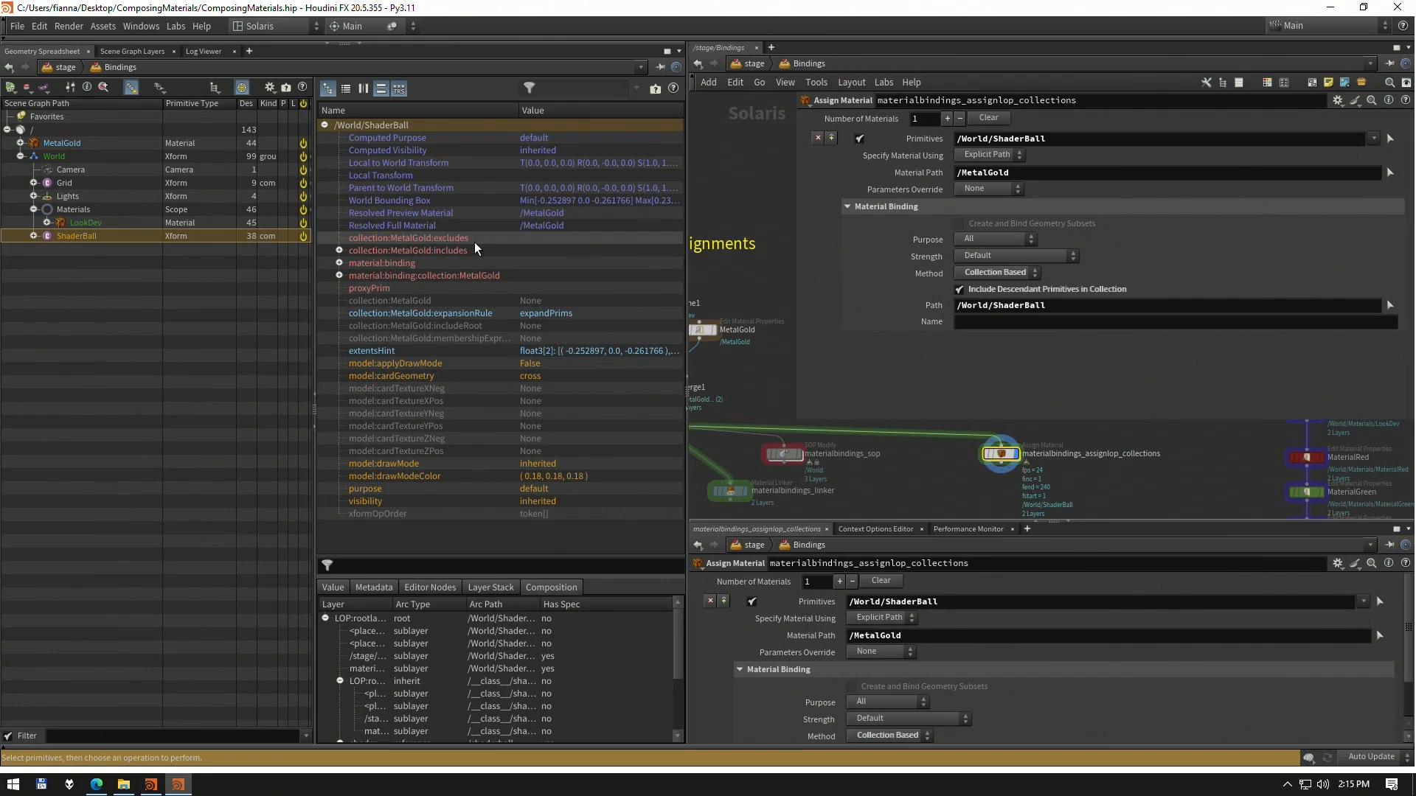
# Bring back the scene view, narrow the floating parameters, and display assignmaterial10 in the Binding Strength and Purpose section
pyautogui.moveTo(1086, 440); pyautogui.dragTo(760, 463, button='middle')
pyautogui.scroll(-2, 901, 452)
pyautogui.click(359, 44)
pyautogui.moveTo(796, 420); pyautogui.dragTo(1049, 397)
pyautogui.moveTo(980, 460); pyautogui.dragTo(975, 266, button='middle')
pyautogui.scroll(3, 844, 230)
pyautogui.moveTo(894, 354); pyautogui.dragTo(954, 355, button='middle')
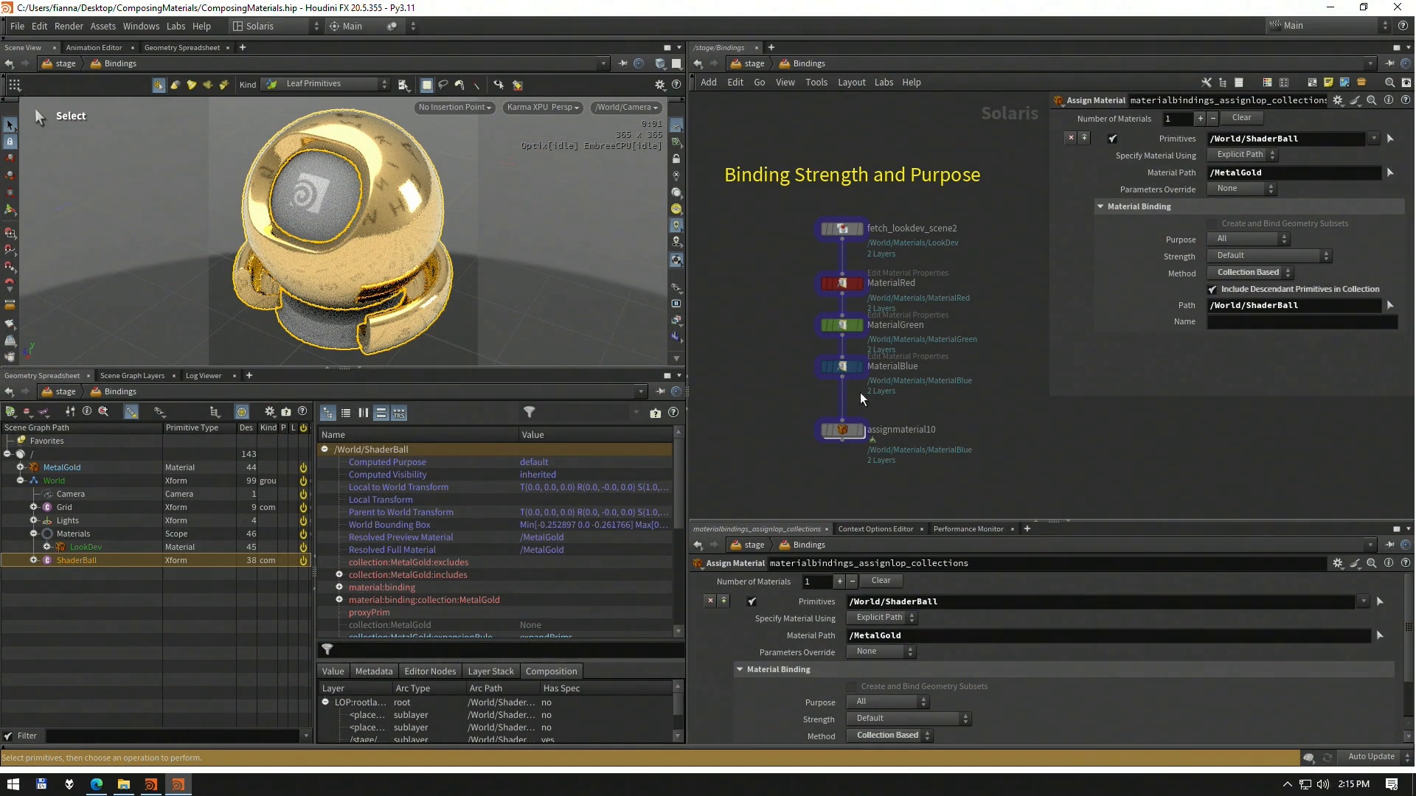
pyautogui.click(849, 429)
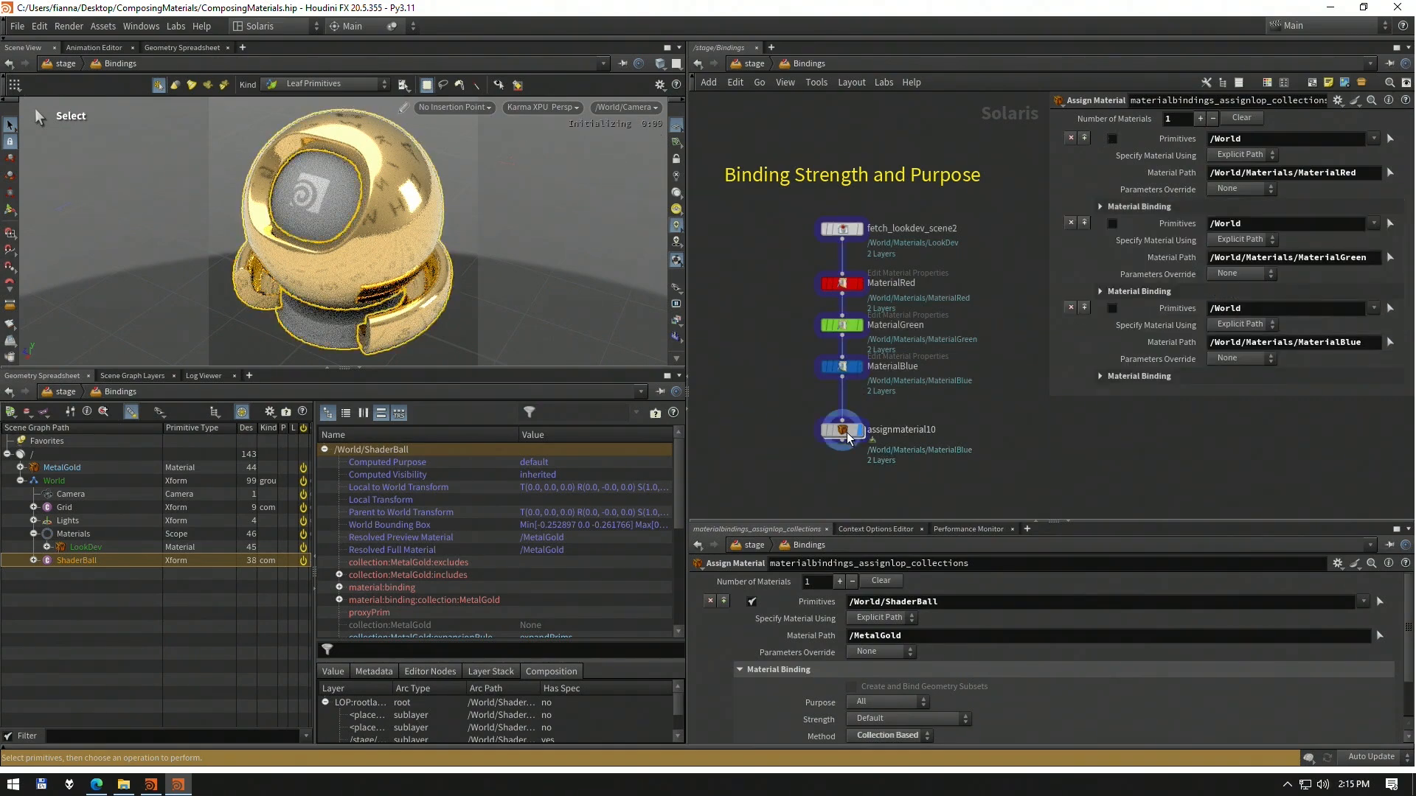
pyautogui.moveTo(789, 408); pyautogui.dragTo(796, 413, button='middle')
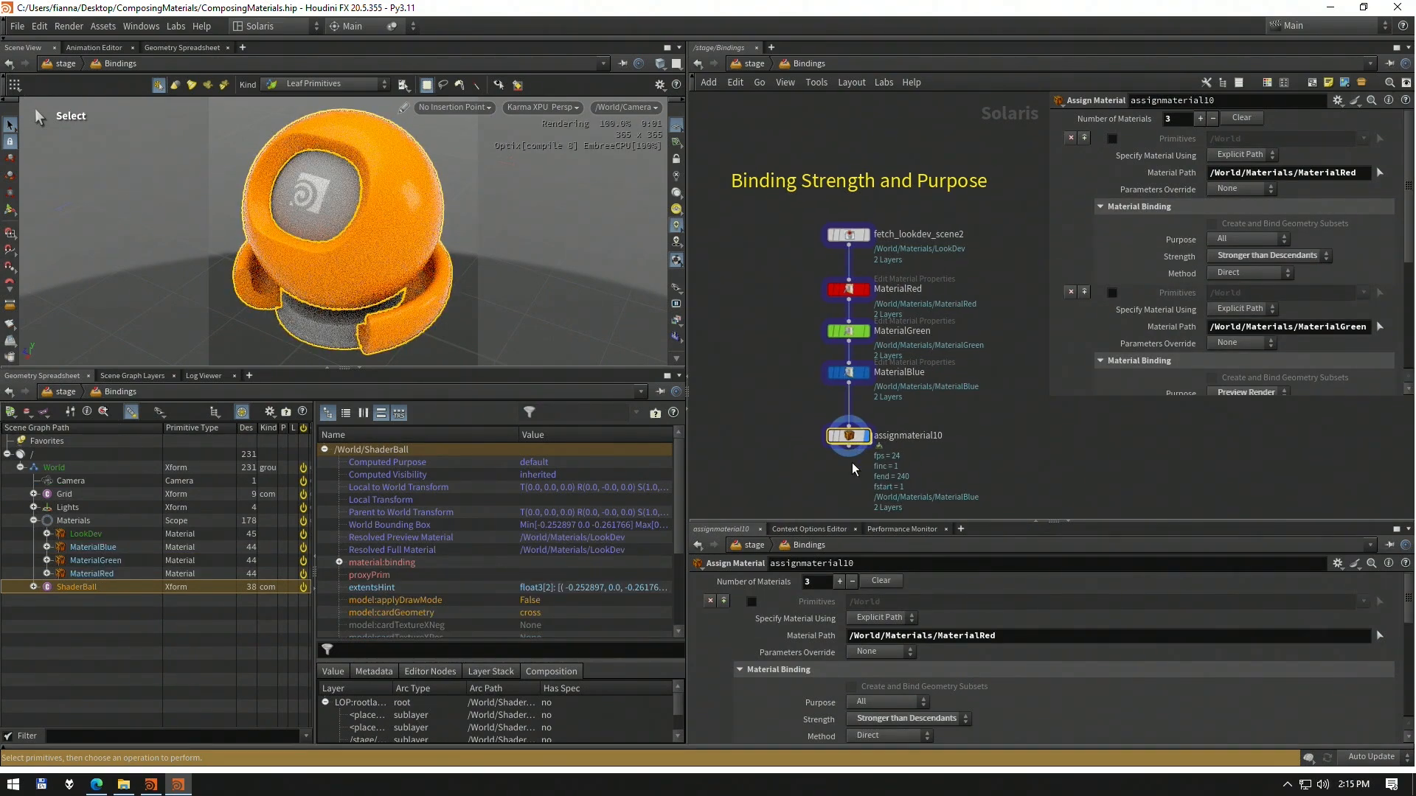
pyautogui.click(1156, 209)
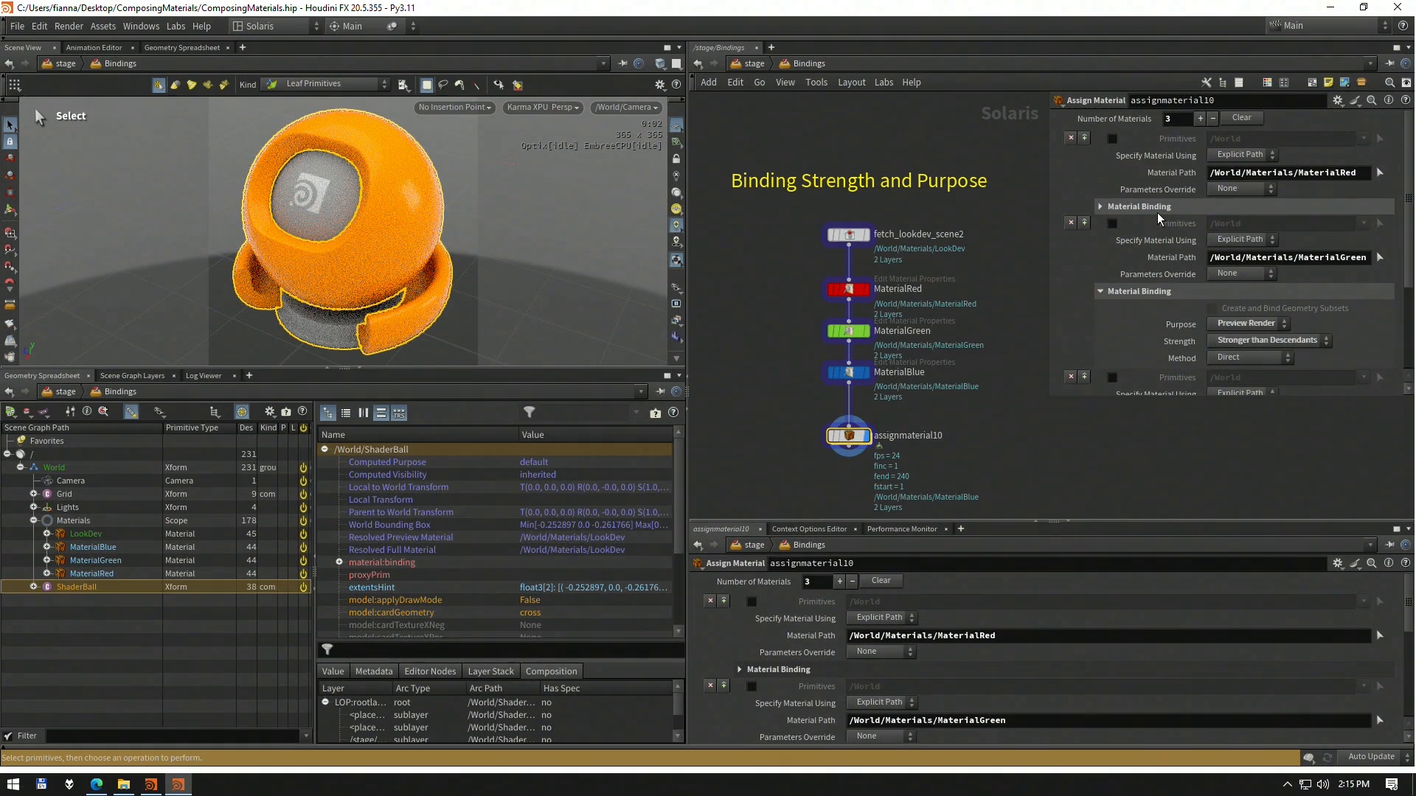
pyautogui.click(1158, 211)
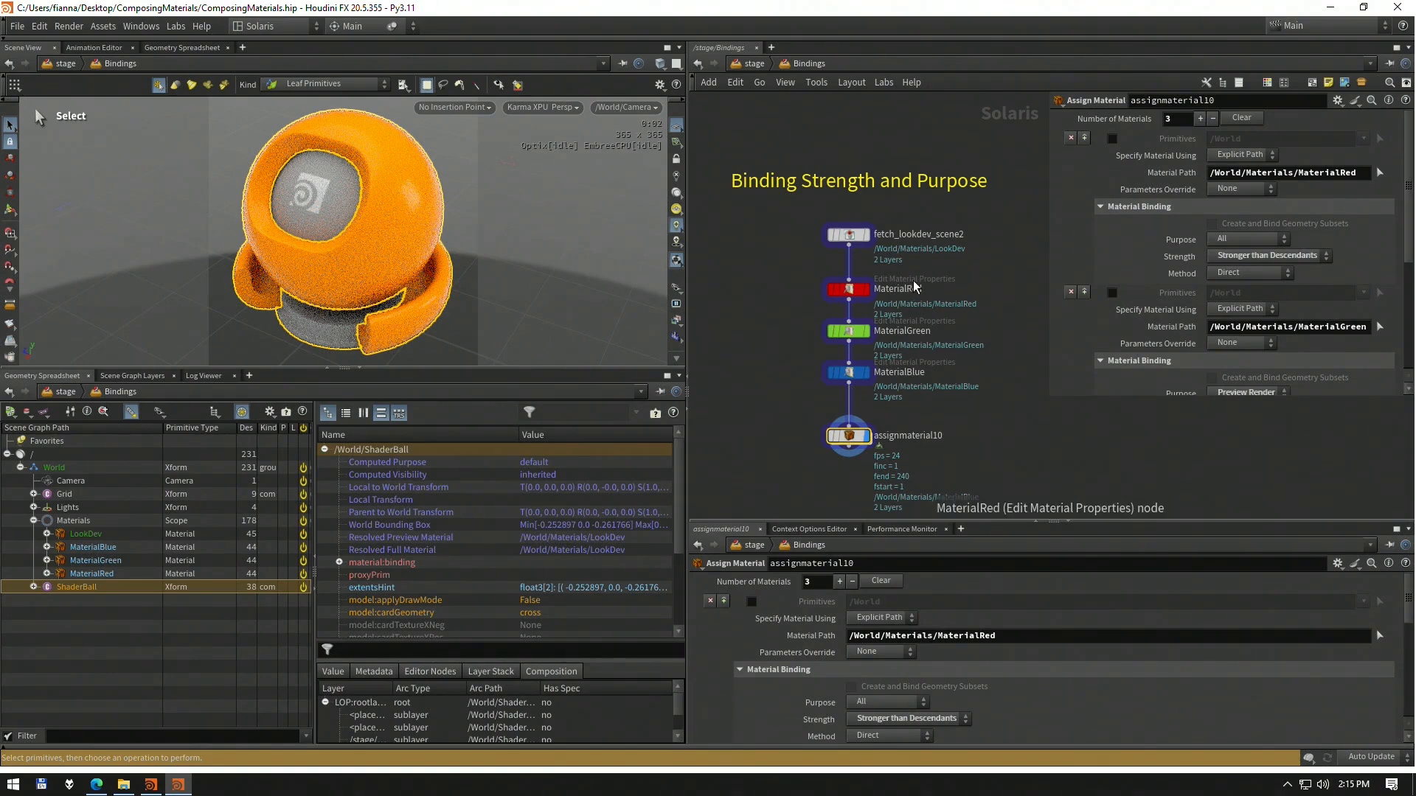
# Switch the viewport renderer to Houdini VK and try the MaterialRed assignment on /World, turning it off again
pyautogui.click(541, 108)
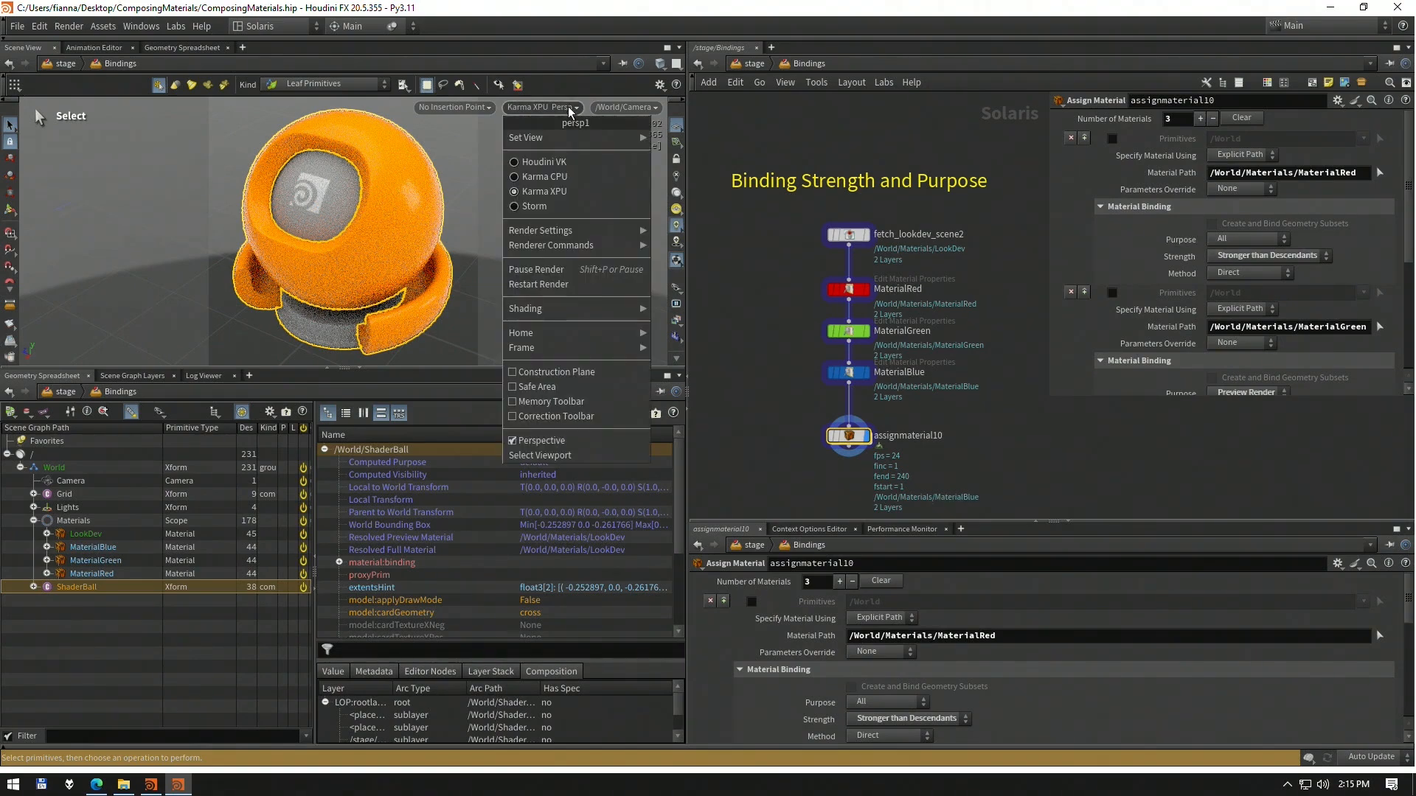
pyautogui.click(561, 163)
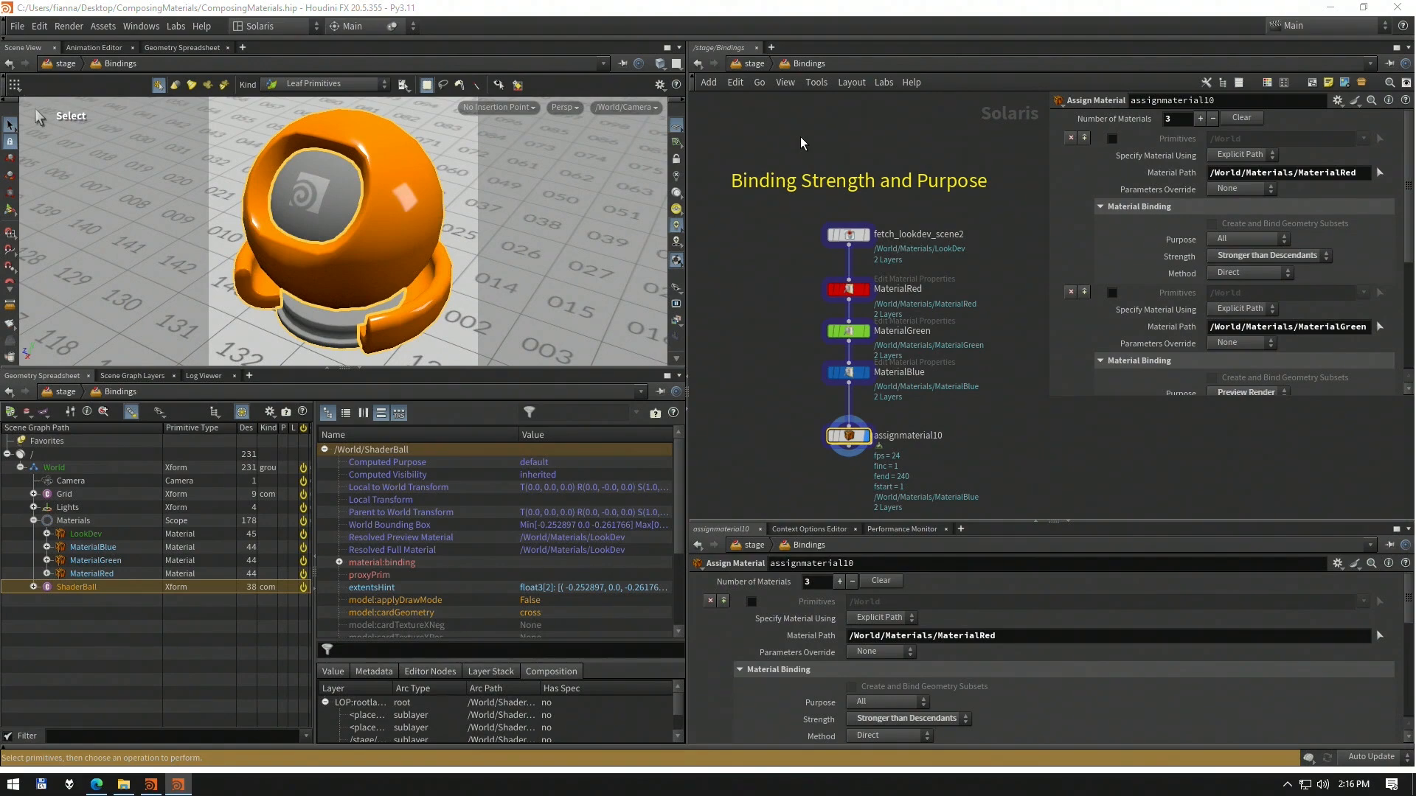
pyautogui.click(1112, 139)
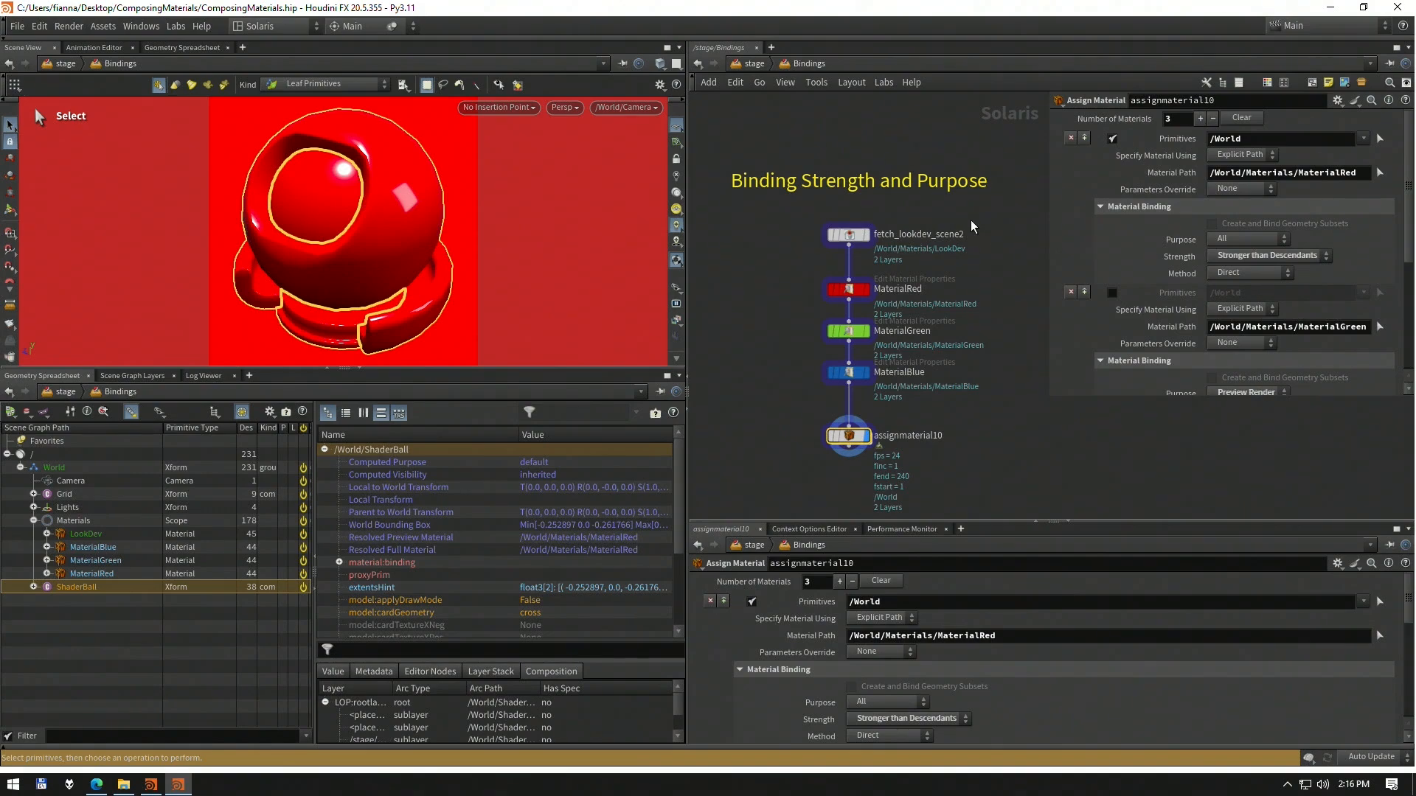
pyautogui.click(1112, 139)
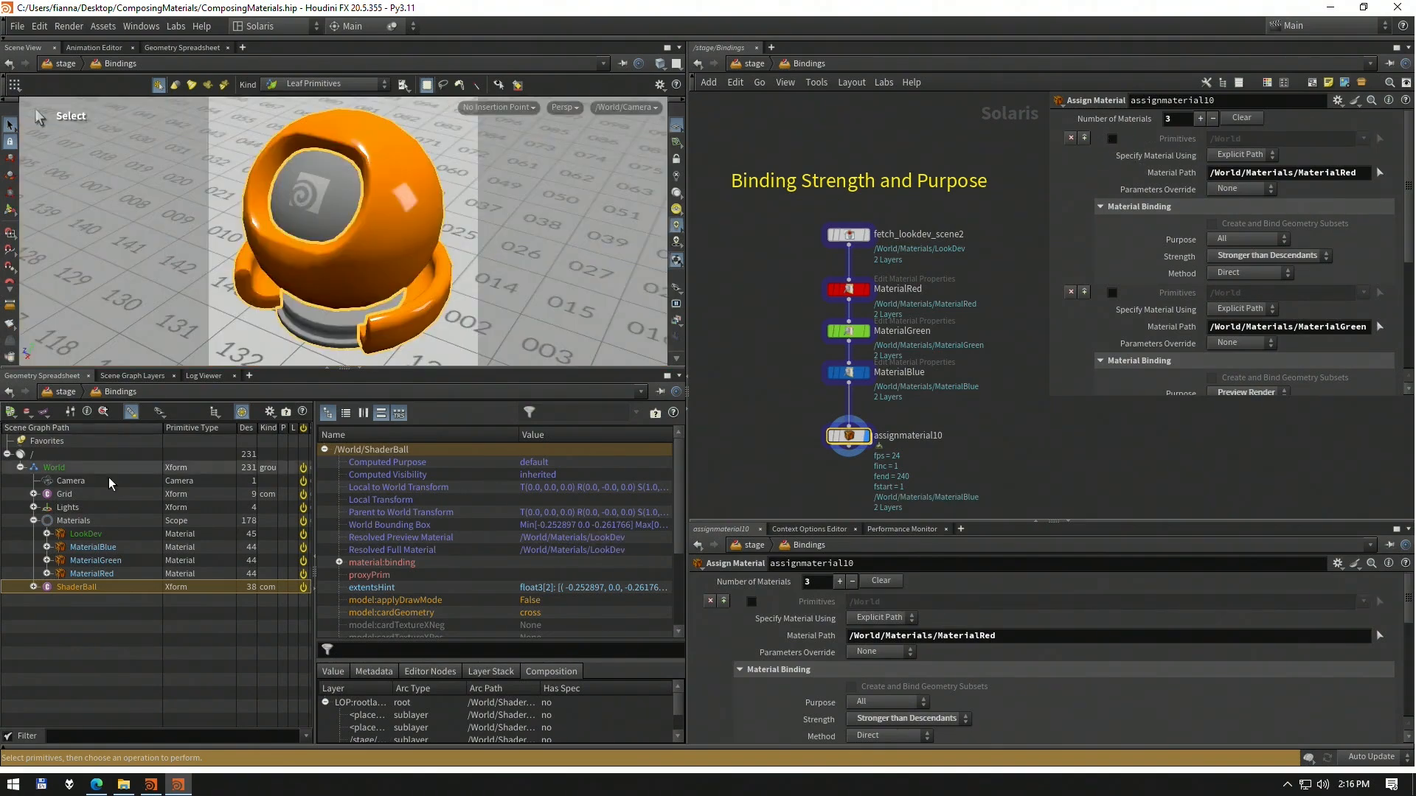
# Expand ShaderBall in the scene graph and enable the MaterialRed assignment on /World
pyautogui.click(34, 587)
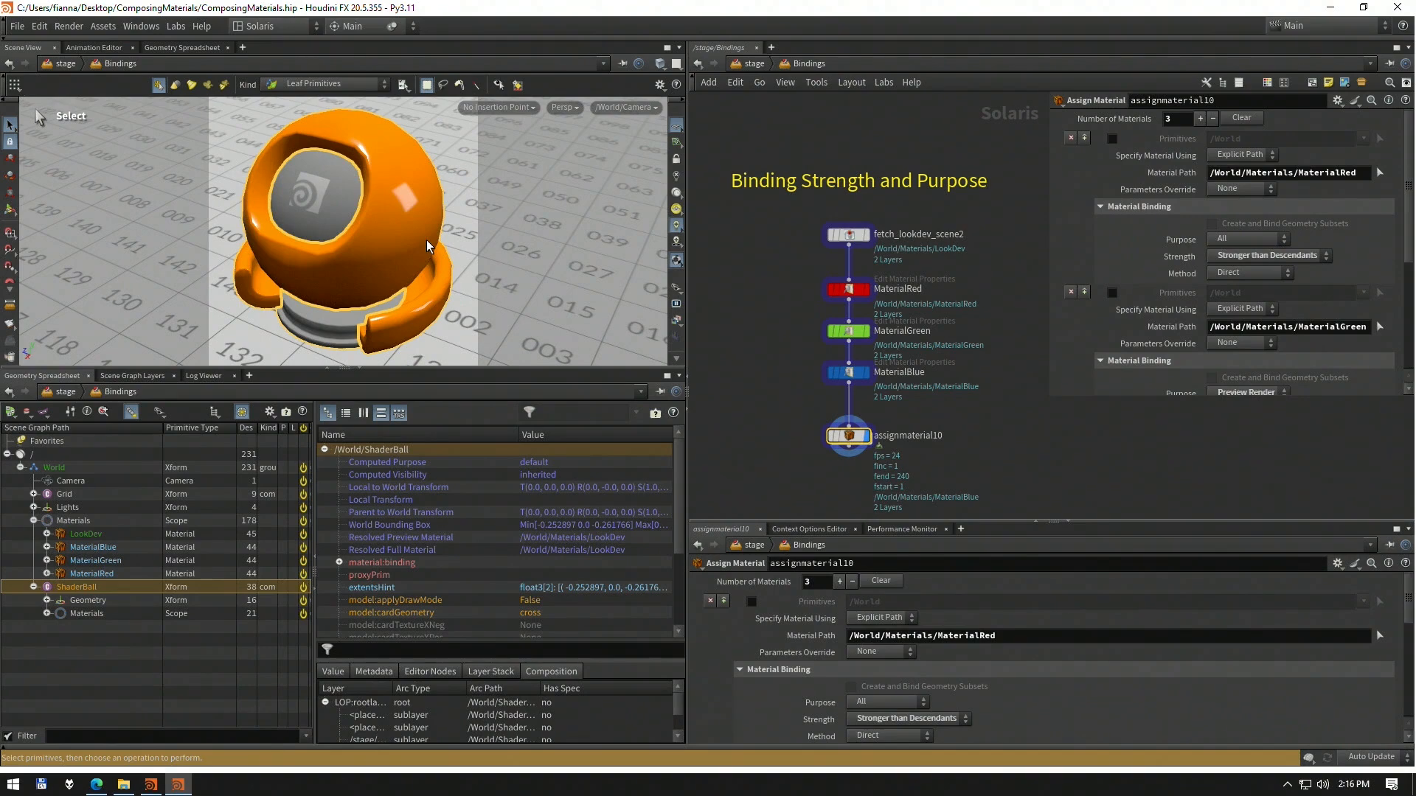
pyautogui.click(1112, 139)
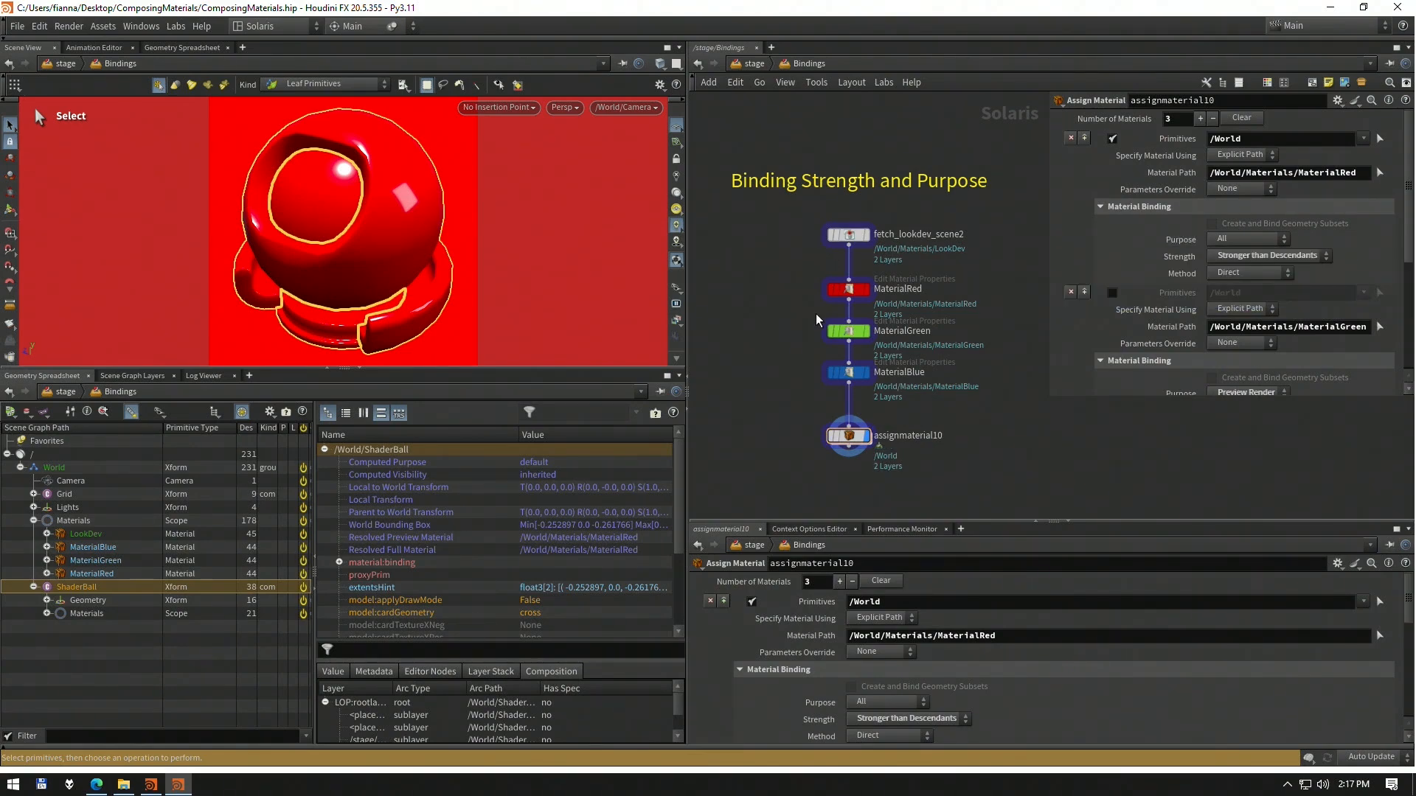
# Enlarge the floating parameters and try the MaterialGreen assignment on /World with the Preview Render purpose, disabling it again
pyautogui.moveTo(1050, 398); pyautogui.dragTo(978, 511)
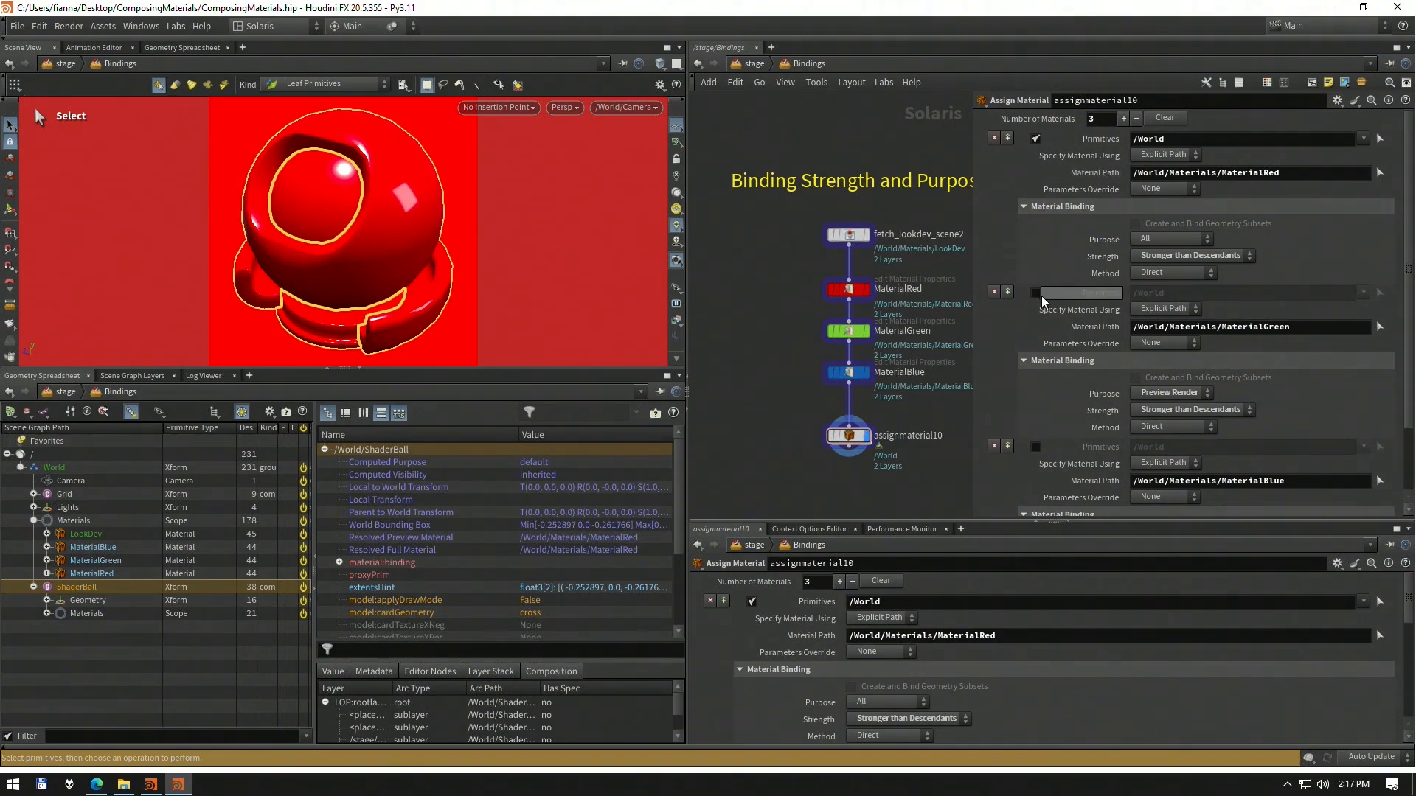
pyautogui.click(1165, 393)
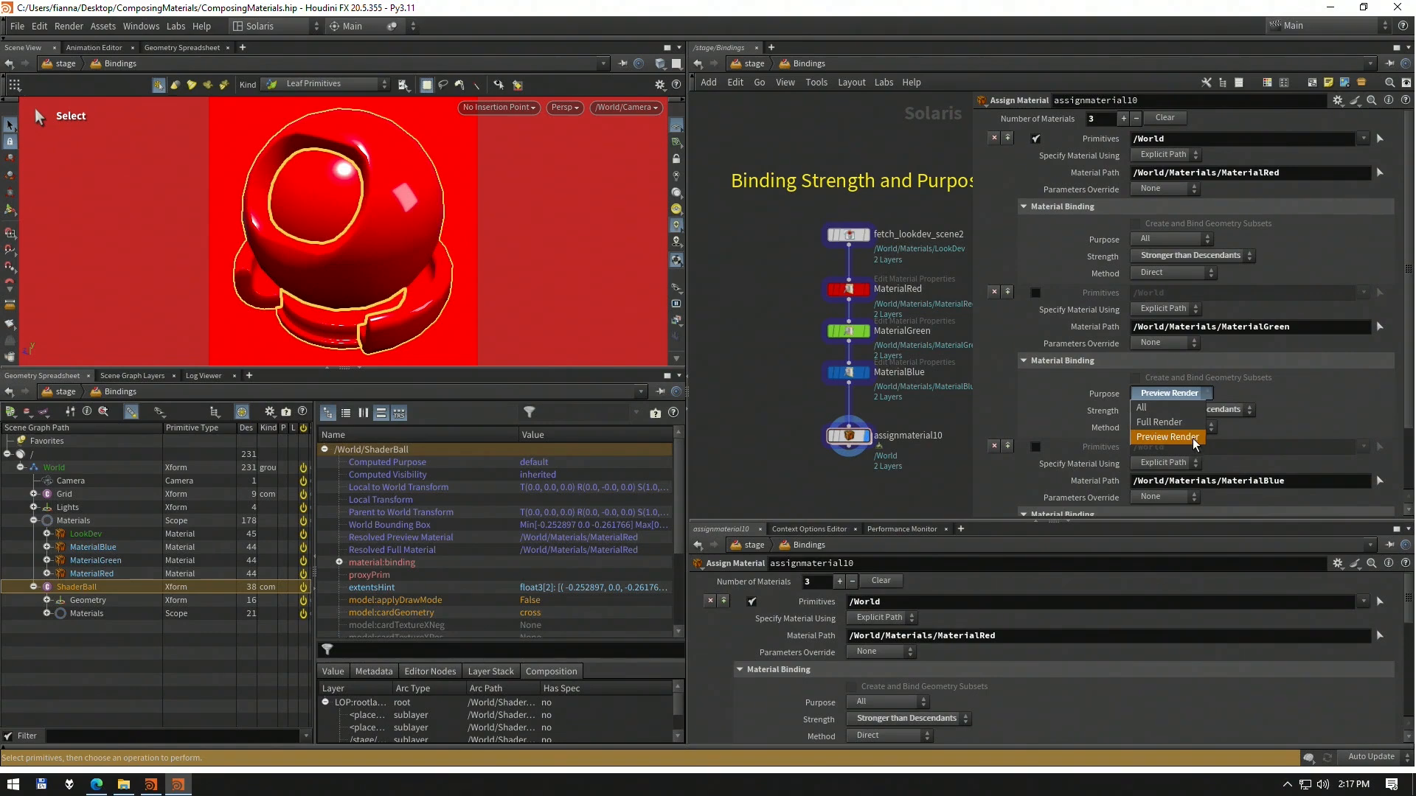
pyautogui.click(1180, 438)
pyautogui.click(1035, 293)
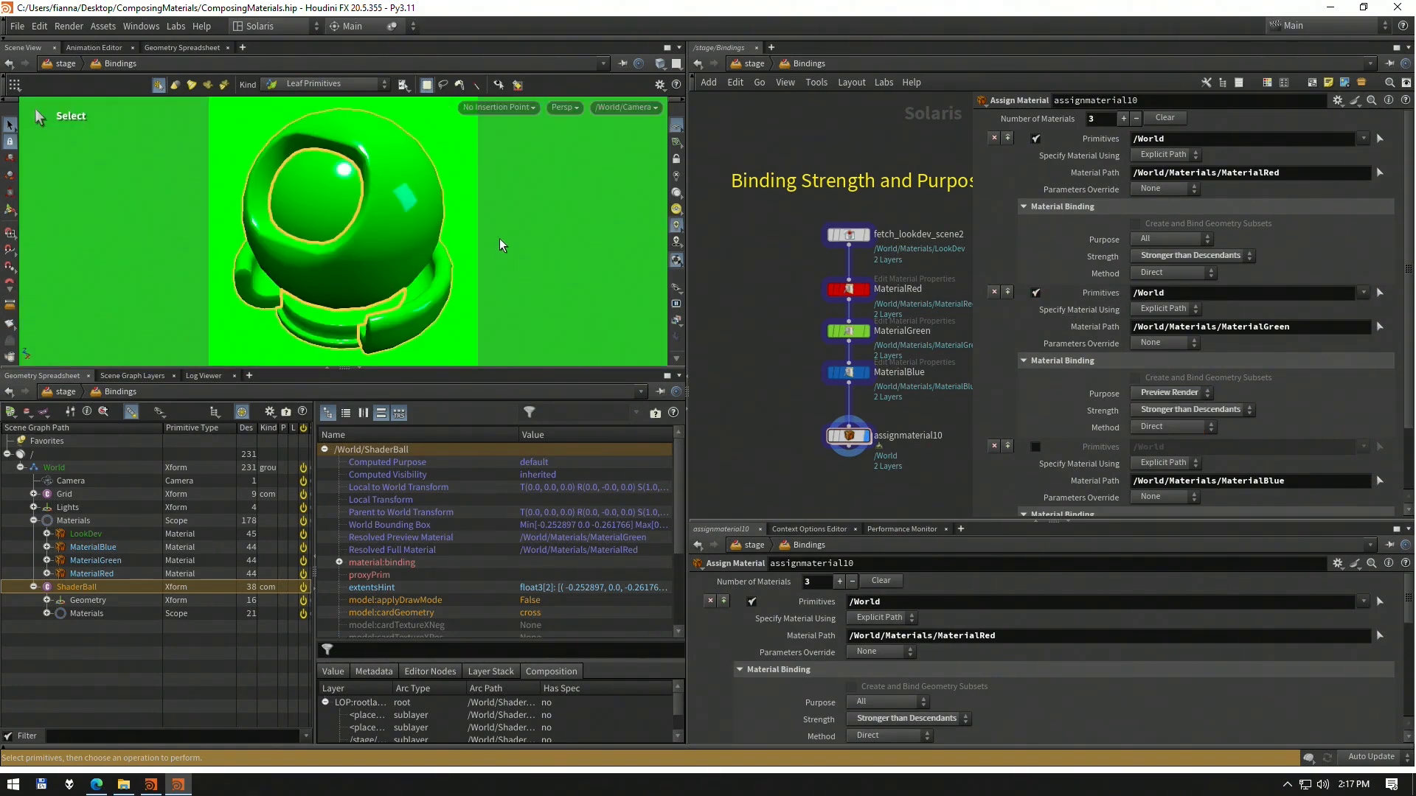
pyautogui.click(1035, 292)
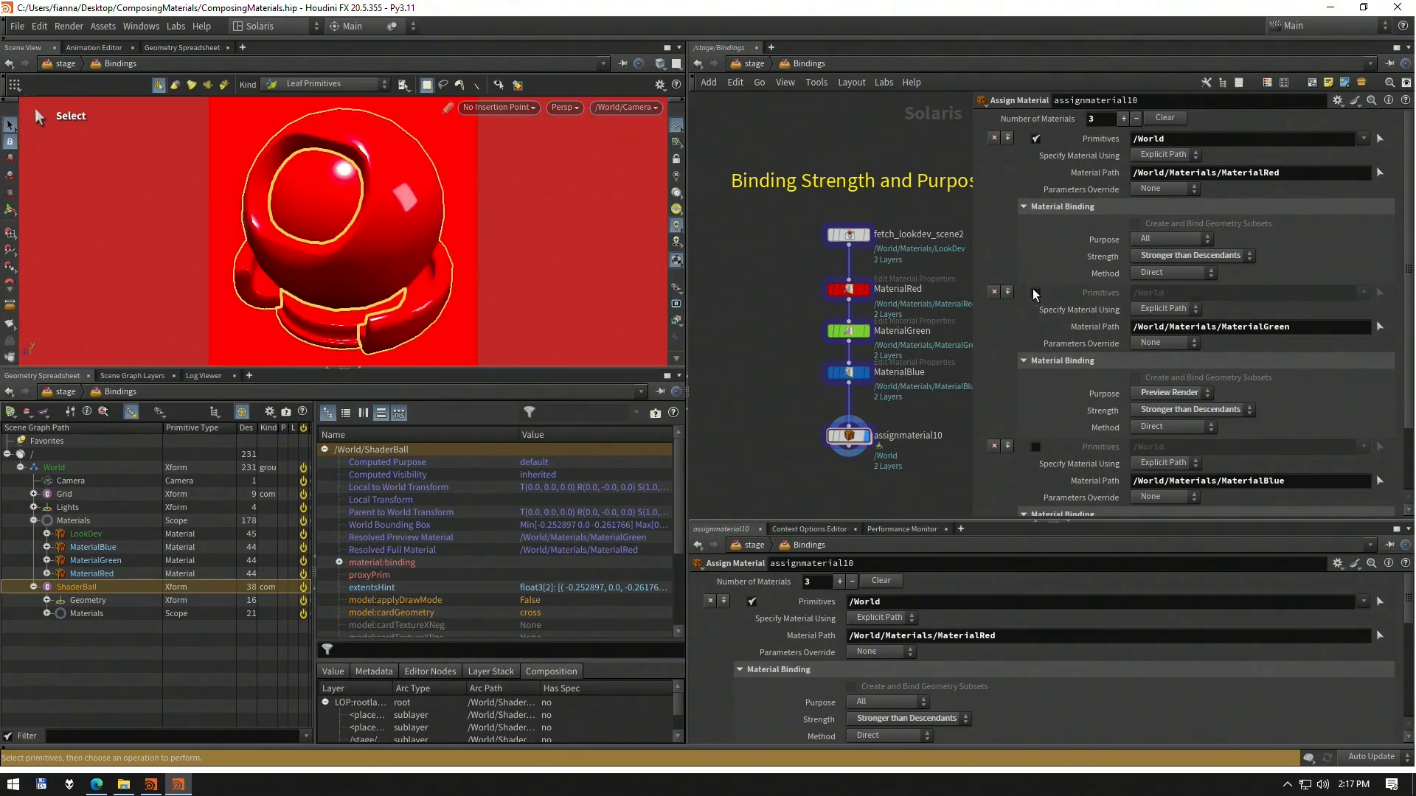
# Switch the viewport renderer to Karma XPU
pyautogui.click(565, 107)
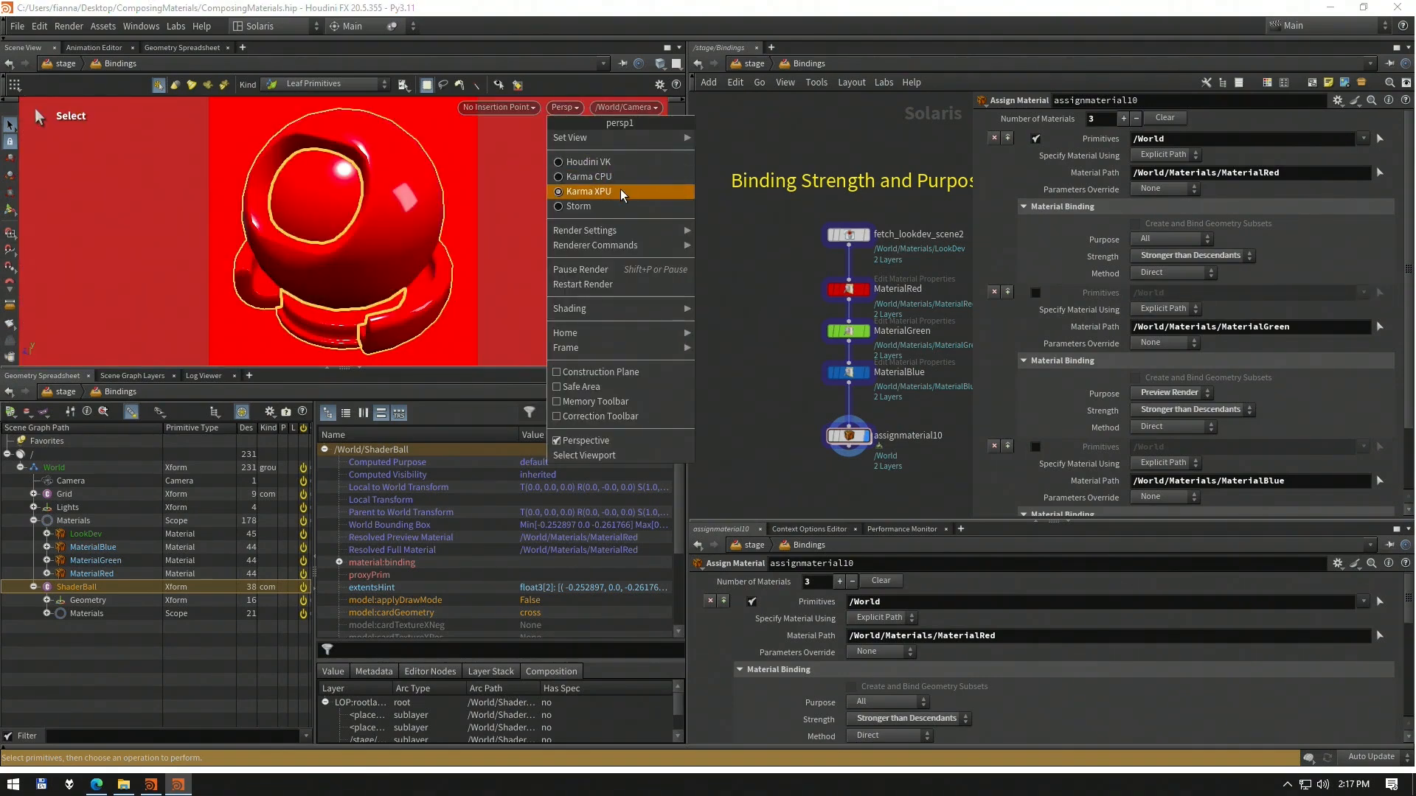
pyautogui.click(590, 191)
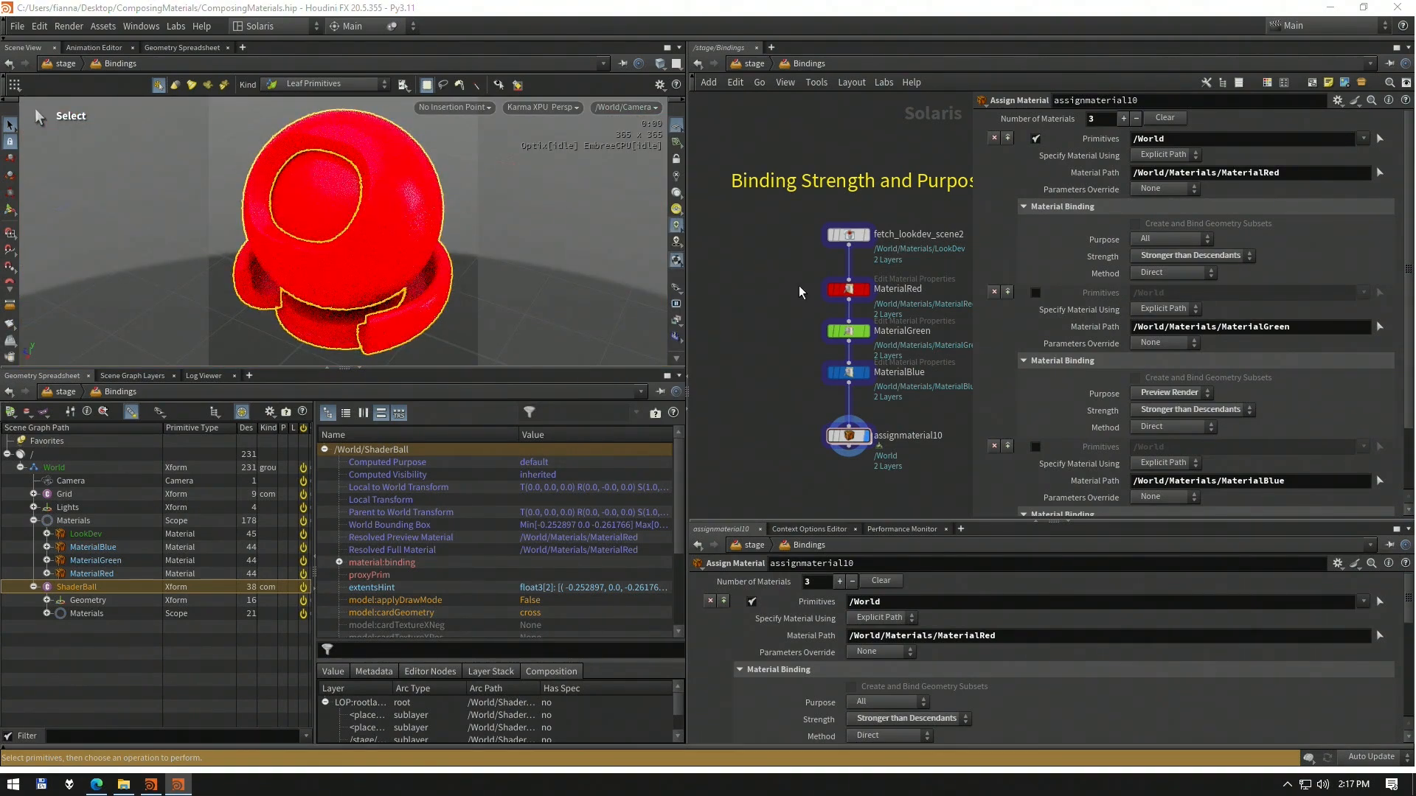
# Enable the MaterialGreen and MaterialBlue assignments on /World and set the MaterialBlue binding's purpose to Full Render
pyautogui.click(1035, 293)
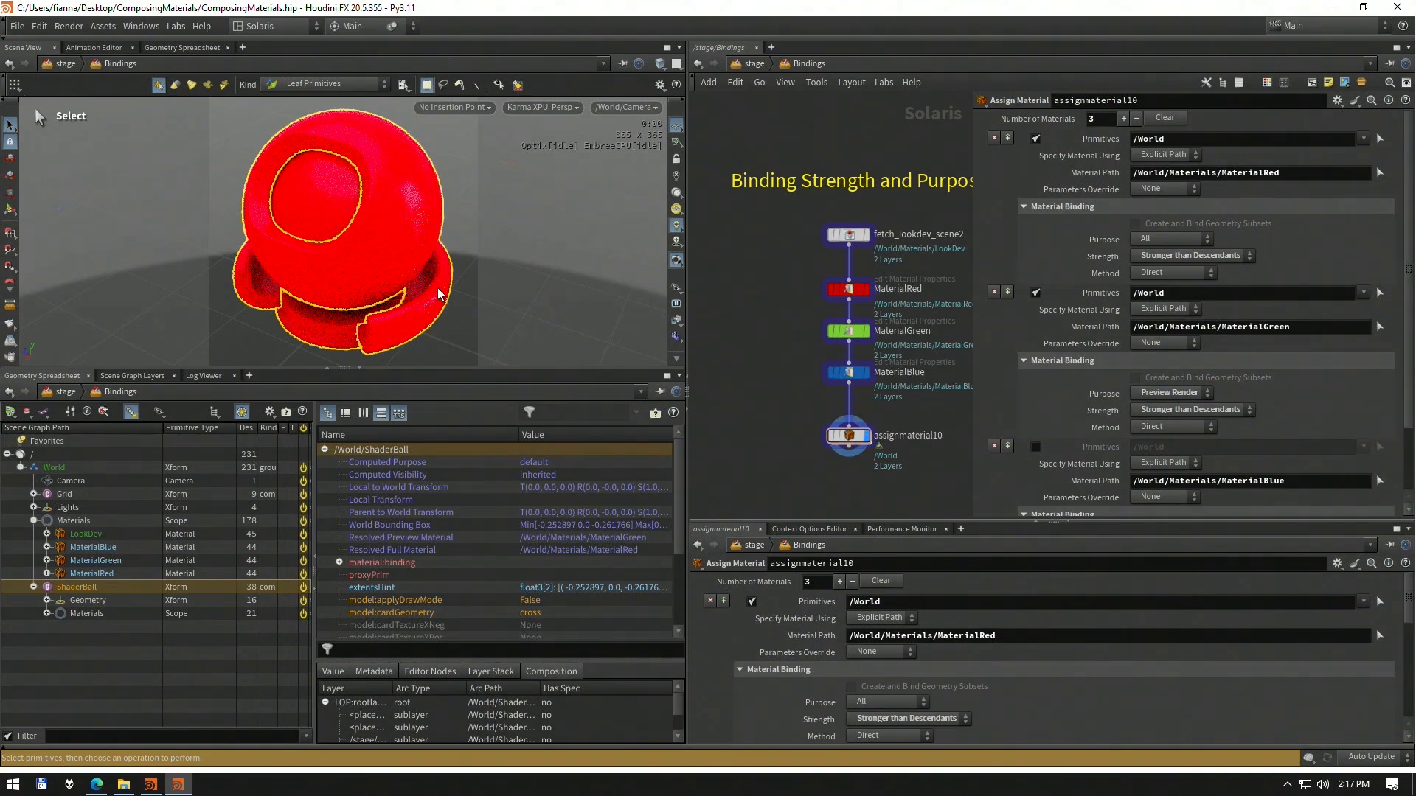
pyautogui.scroll(-2, 1062, 420)
pyautogui.click(1036, 389)
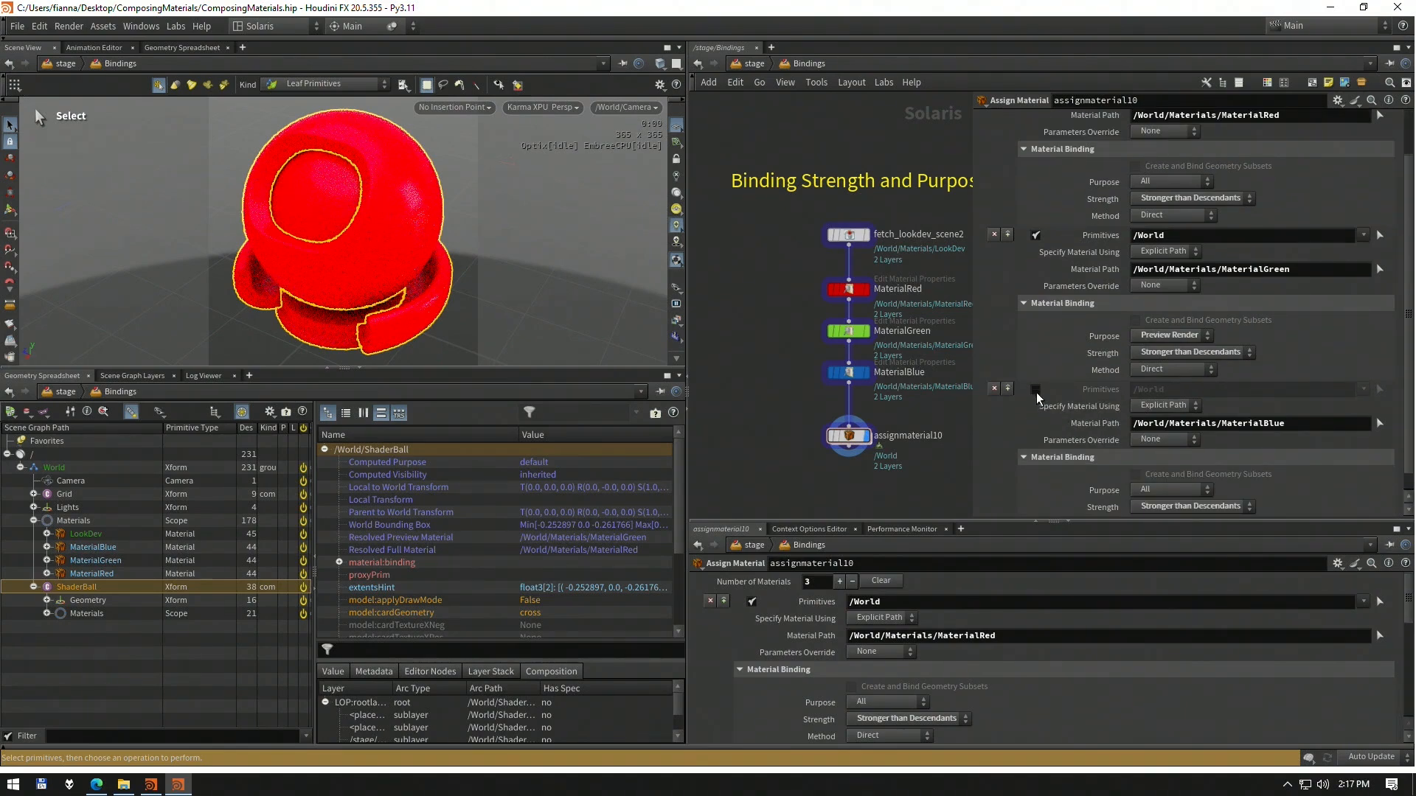
pyautogui.scroll(-1, 1047, 439)
pyautogui.click(1170, 470)
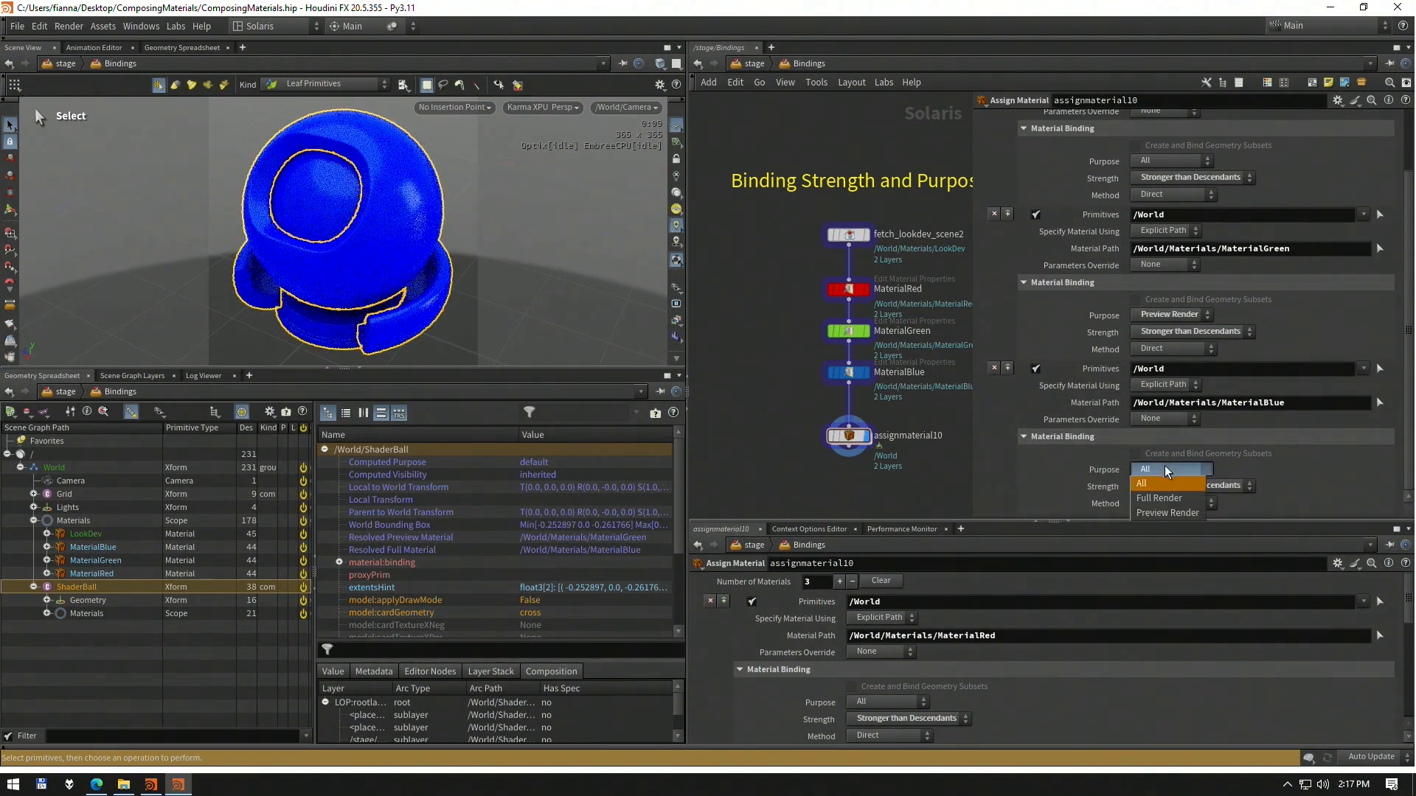
pyautogui.click(1158, 498)
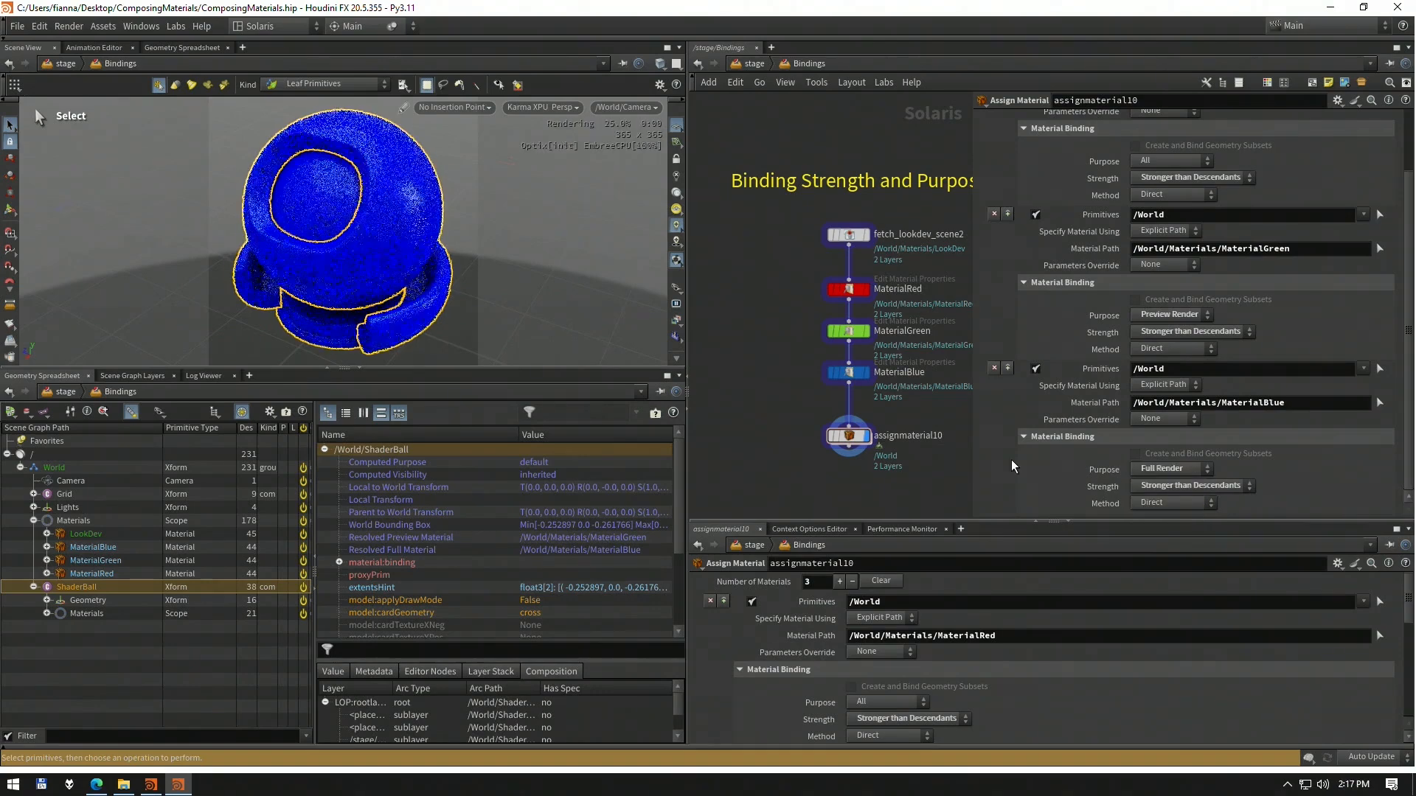
# Switch the viewport renderer to Houdini VK
pyautogui.click(544, 109)
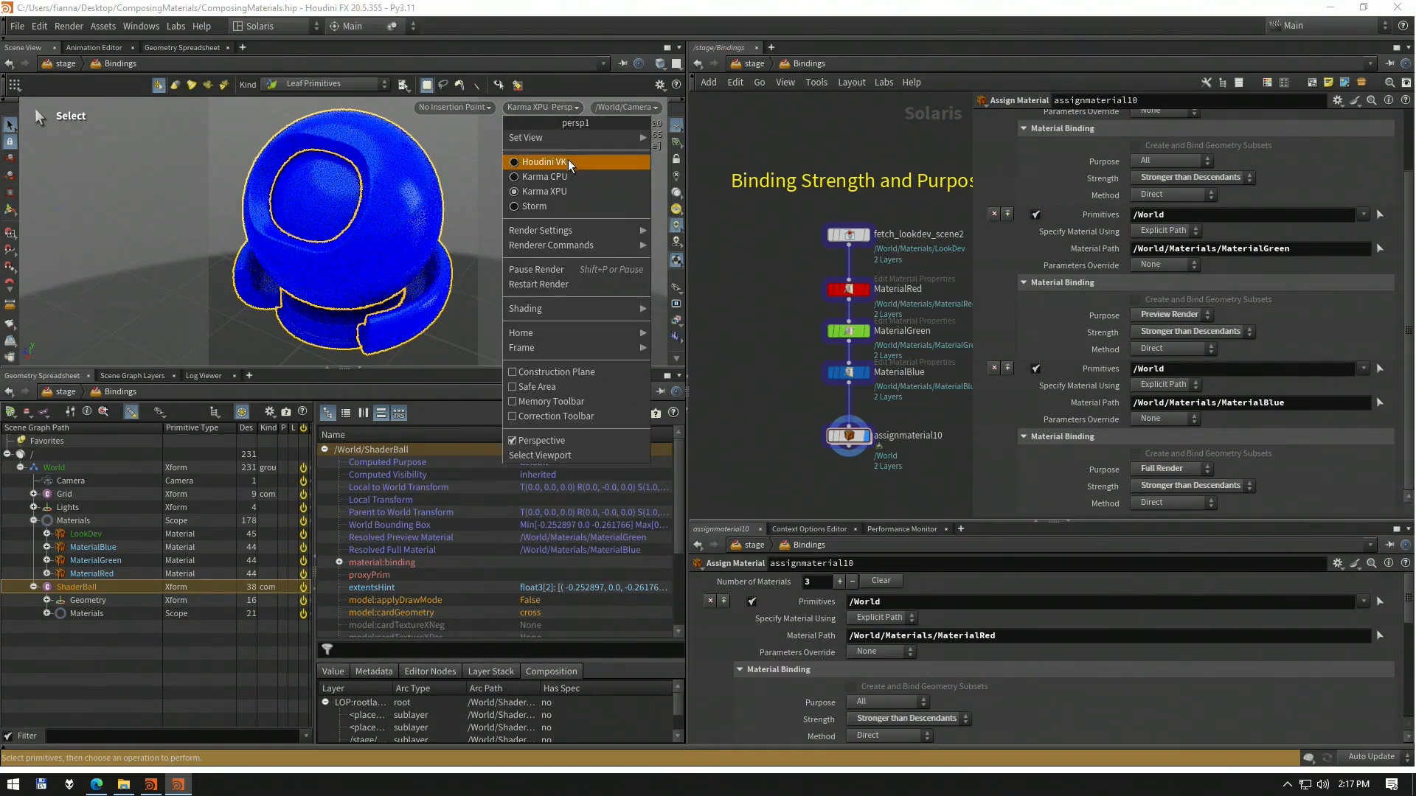
pyautogui.click(538, 161)
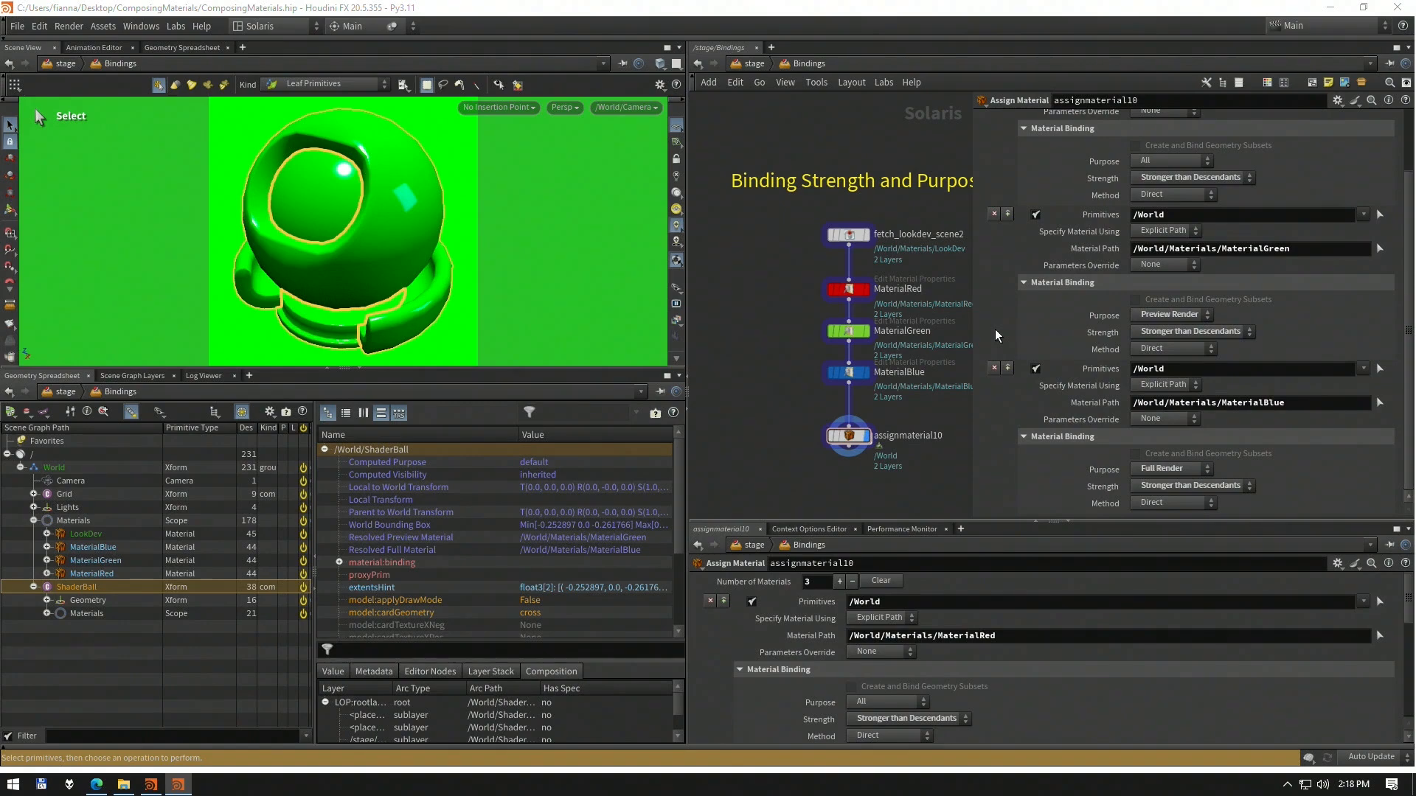
pyautogui.moveTo(784, 314); pyautogui.dragTo(787, 329, button='middle')
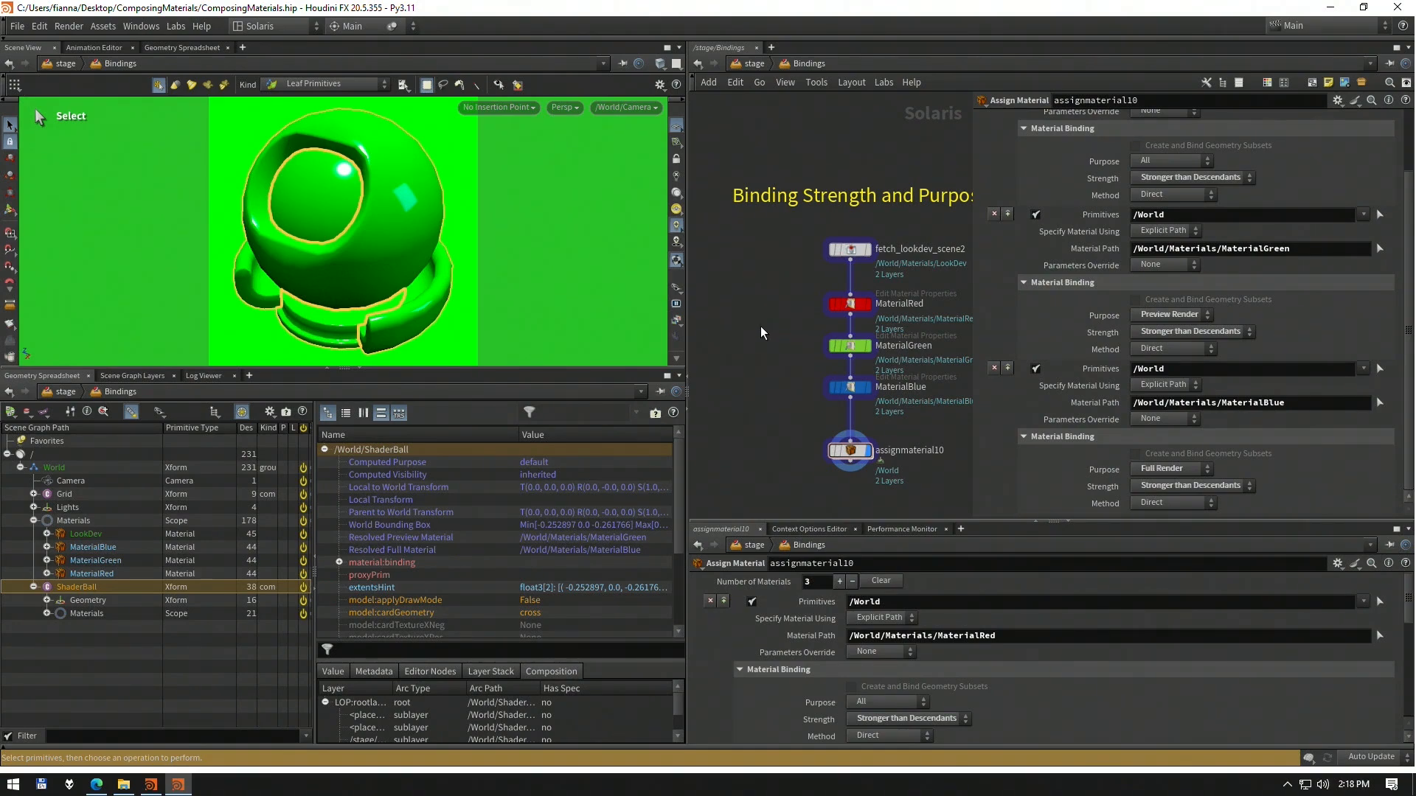
# Open the Making_and_Editing_Materials network and examine the Auto-generate Preview Surface Shaders setting of materiallibrary1
pyautogui.scroll(-3, 777, 392)
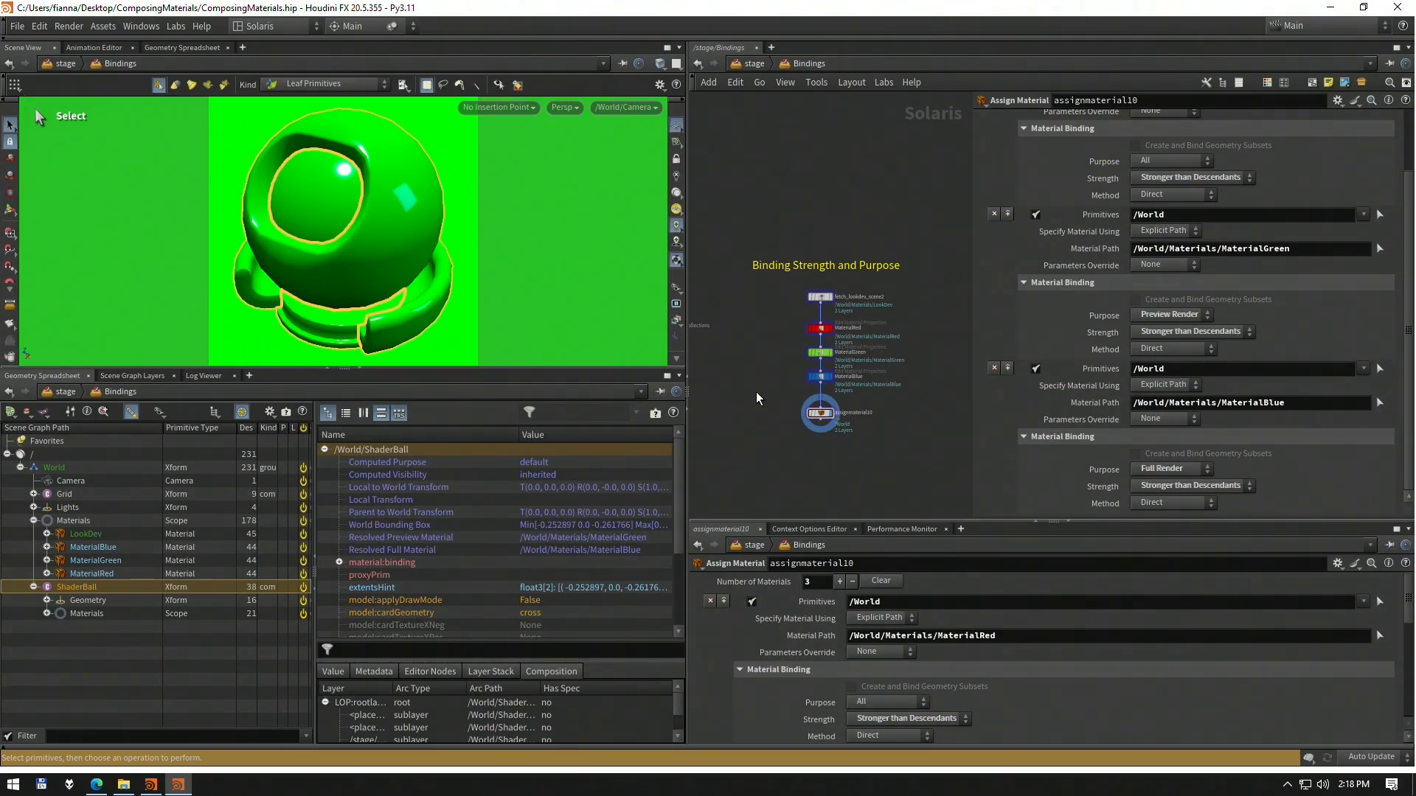
pyautogui.moveTo(758, 394); pyautogui.dragTo(942, 414, button='middle')
pyautogui.scroll(-4, 941, 424)
pyautogui.moveTo(845, 437); pyautogui.dragTo(906, 443, button='middle')
pyautogui.scroll(3, 906, 444)
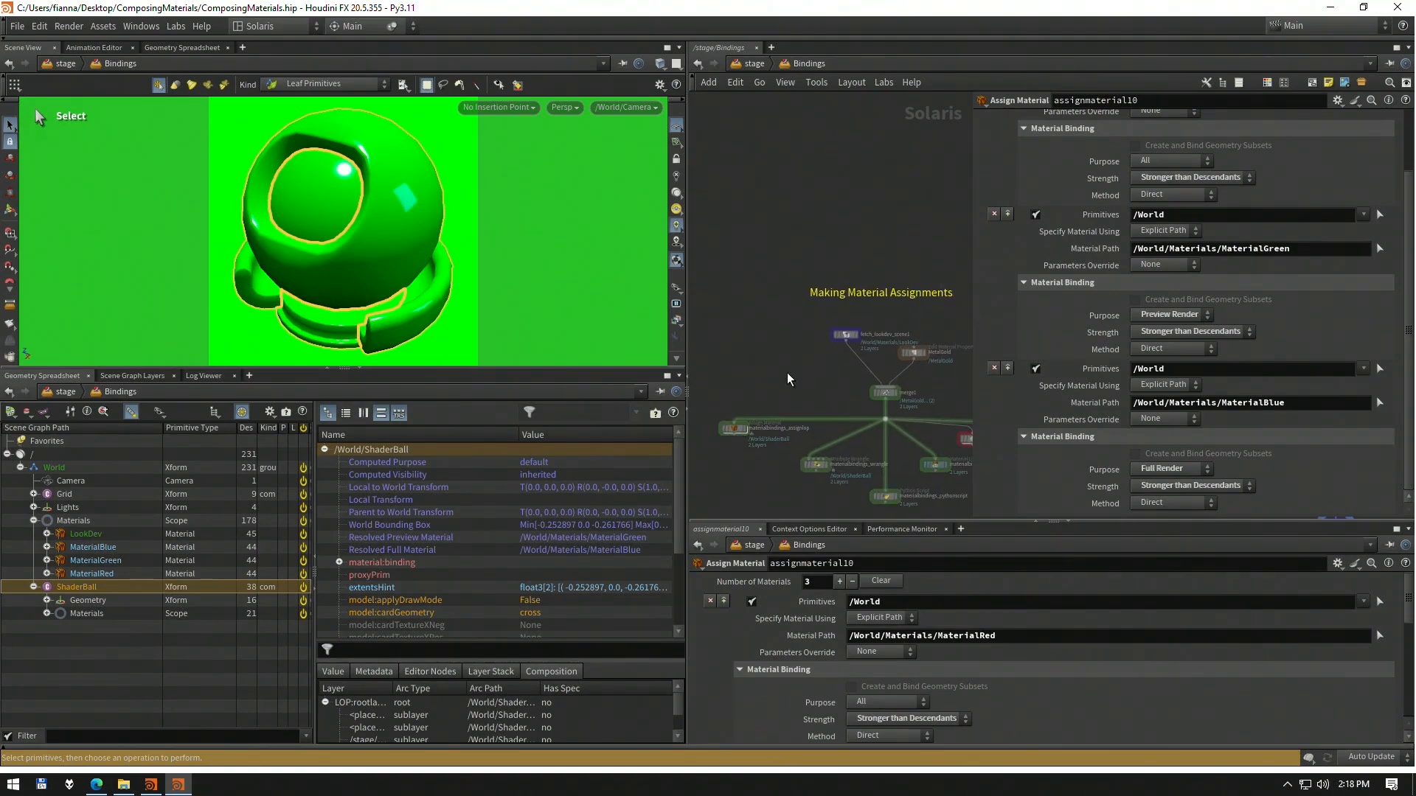
pyautogui.press('u')
pyautogui.doubleClick(789, 308)
pyautogui.scroll(4, 781, 387)
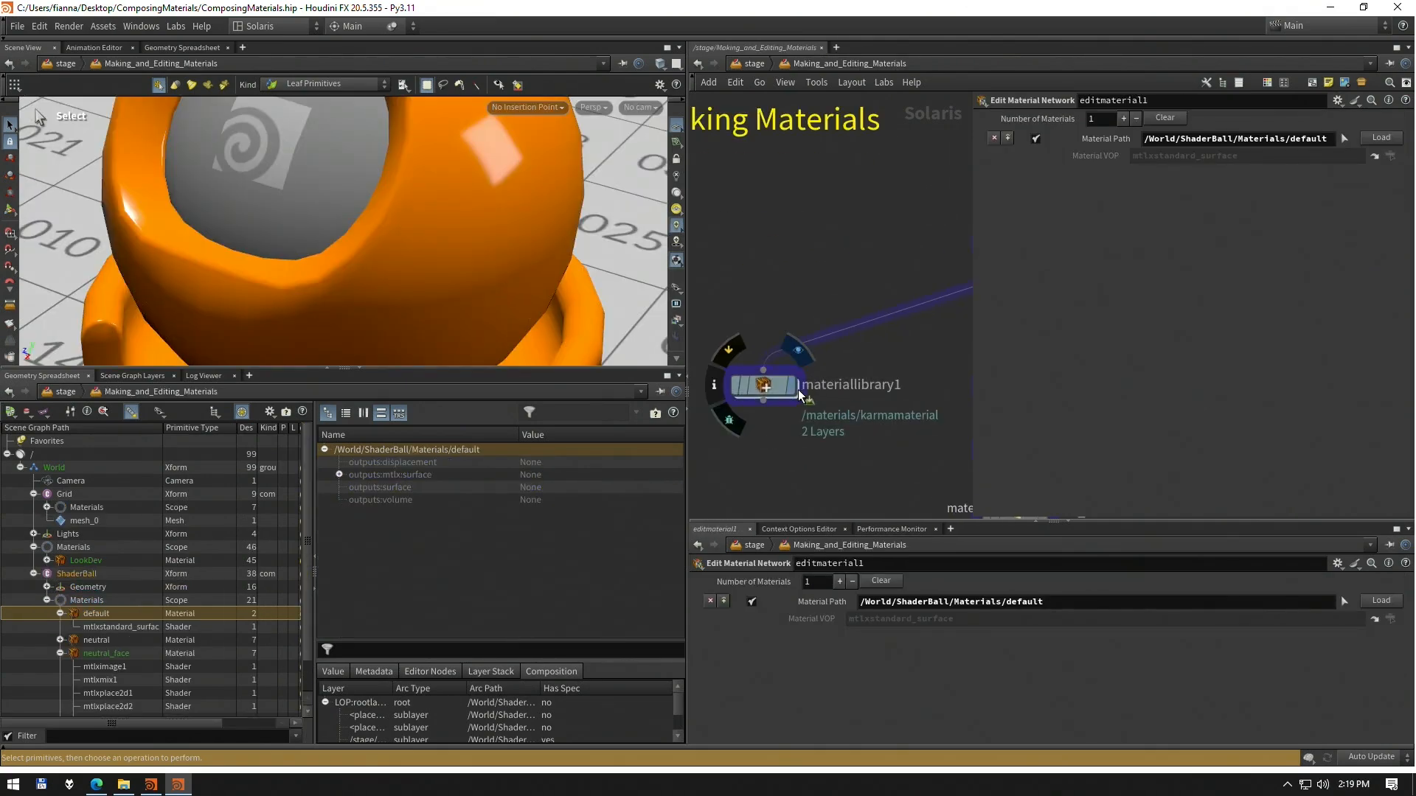
pyautogui.click(774, 388)
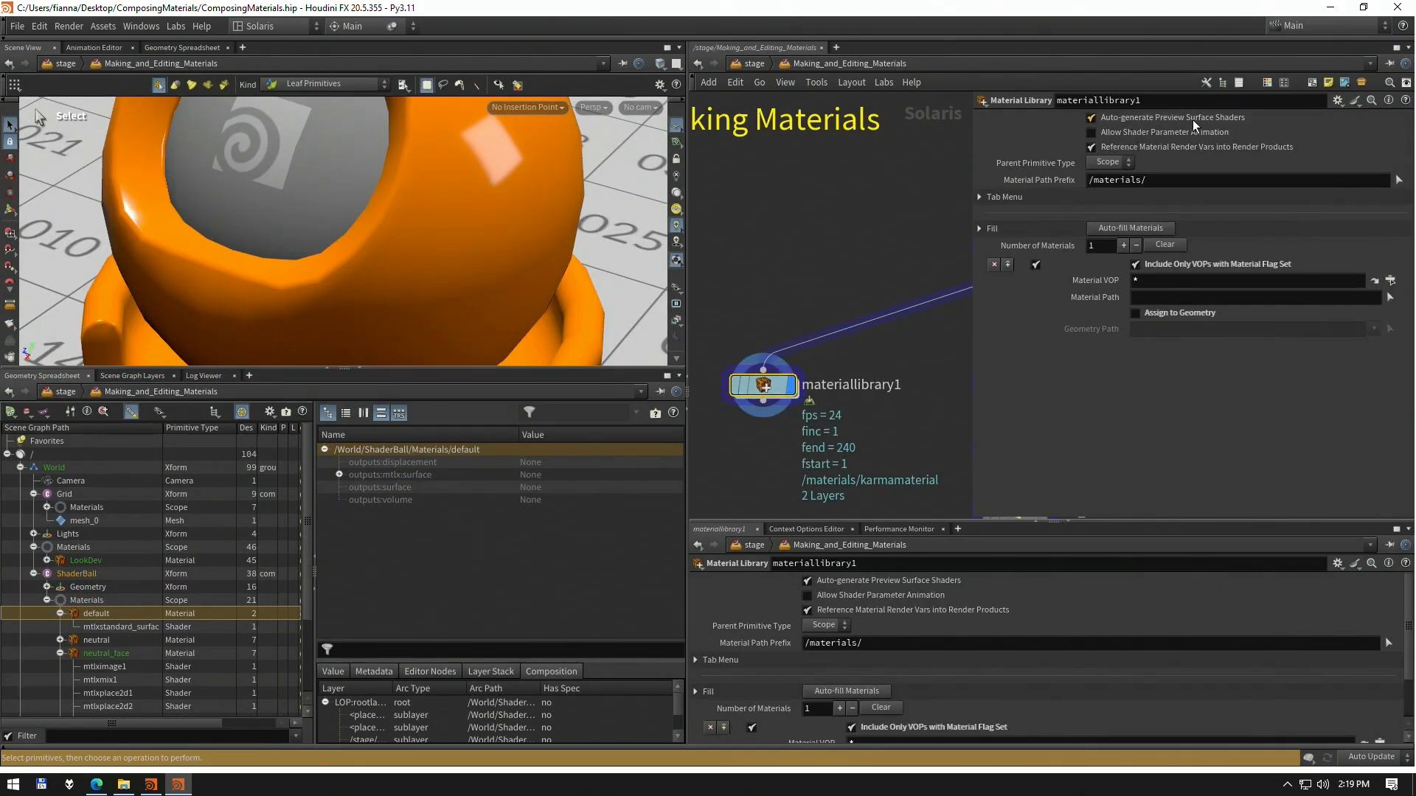
pyautogui.moveTo(1192, 119)
pyautogui.moveTo(856, 270); pyautogui.dragTo(821, 286, button='middle')
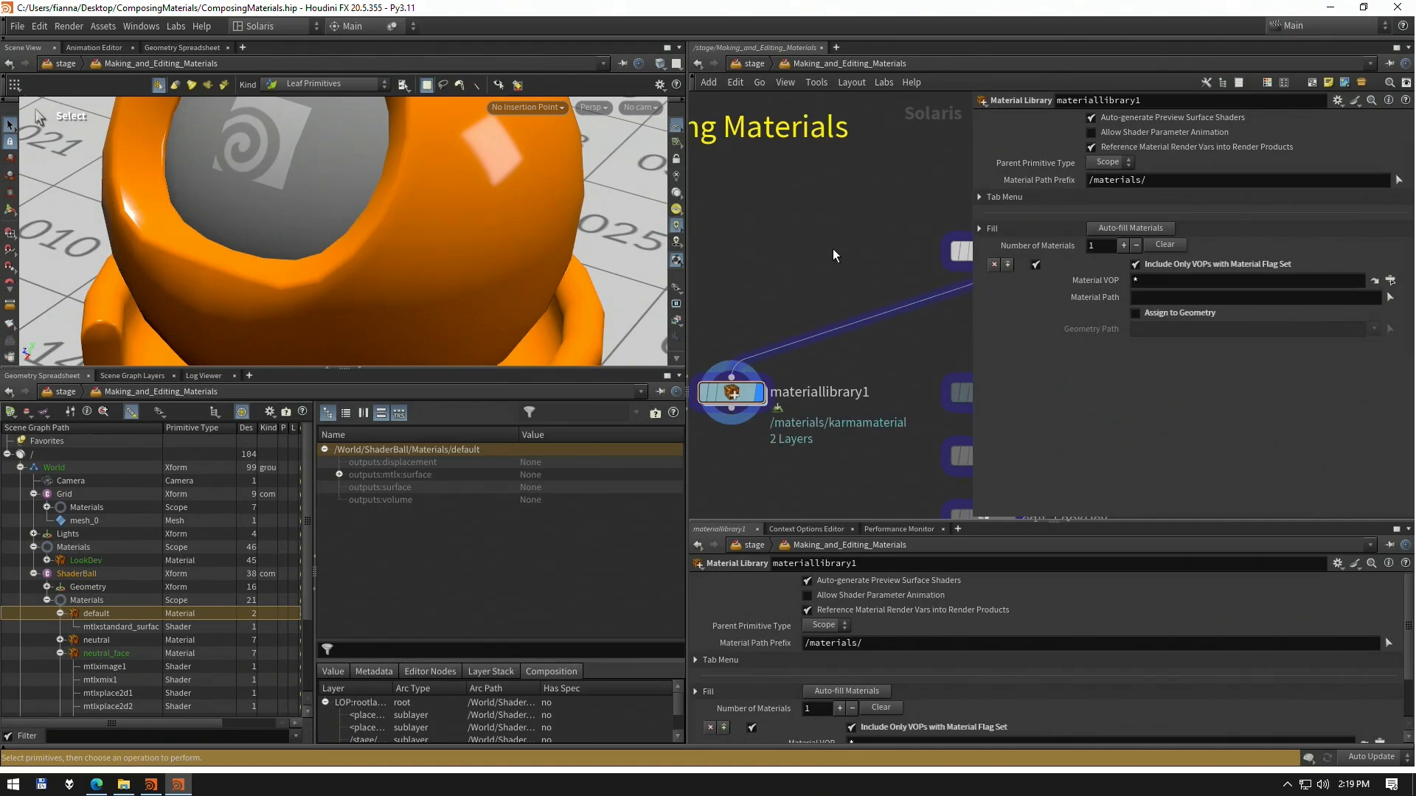
# Return to the Bindings network and look over the Making Material Assignments node tree
pyautogui.press('u')
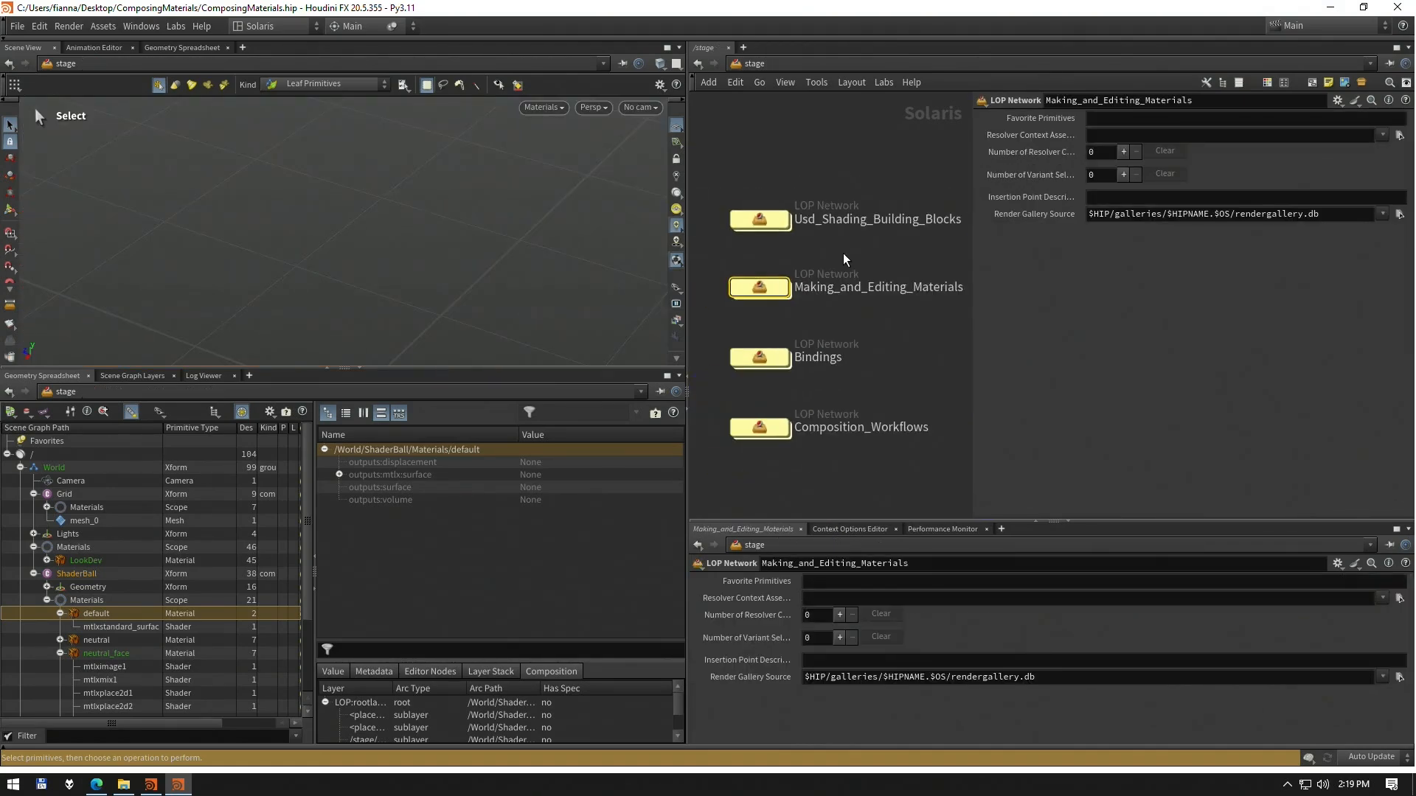
pyautogui.doubleClick(780, 357)
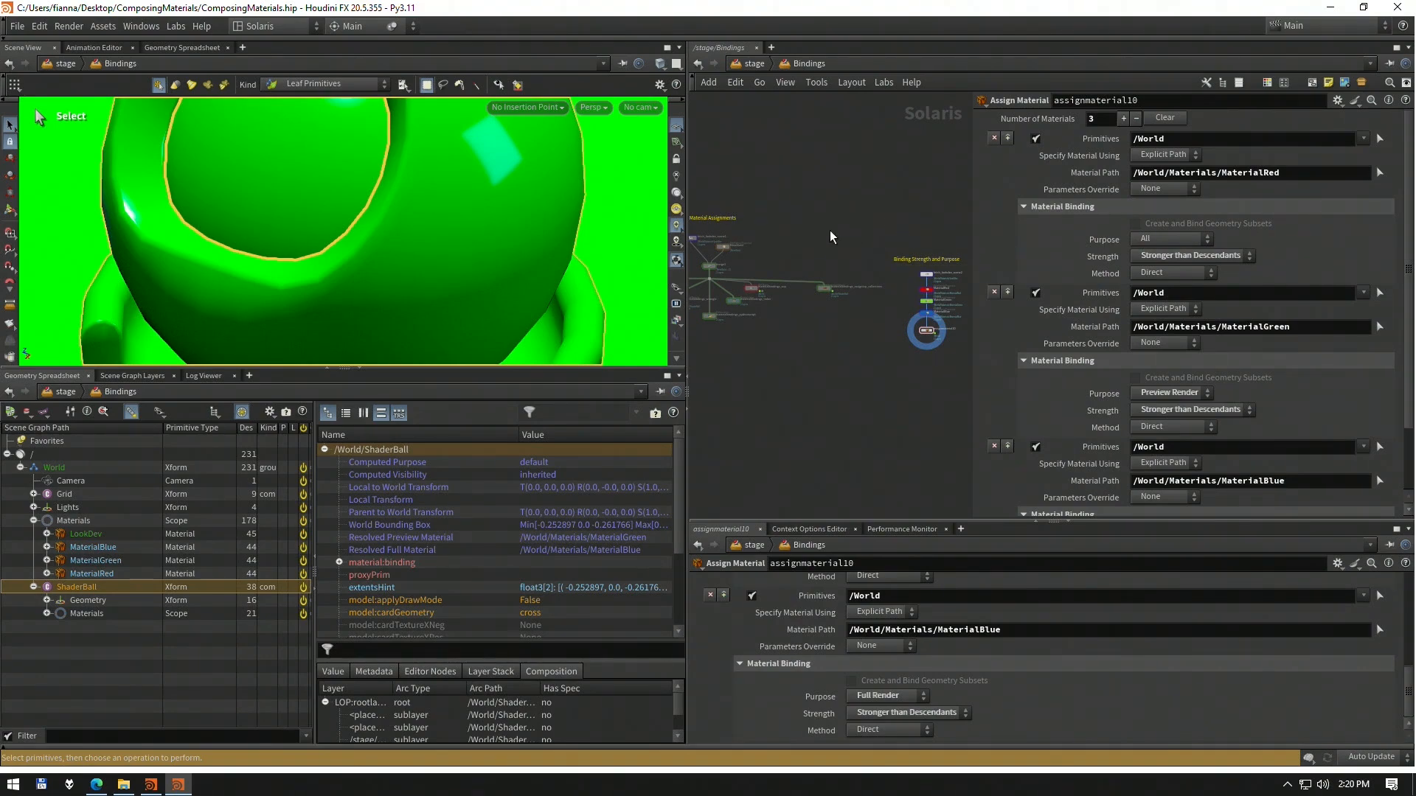
pyautogui.moveTo(768, 248); pyautogui.dragTo(866, 252, button='middle')
pyautogui.scroll(2, 847, 276)
pyautogui.moveTo(729, 271); pyautogui.dragTo(780, 255, button='middle')
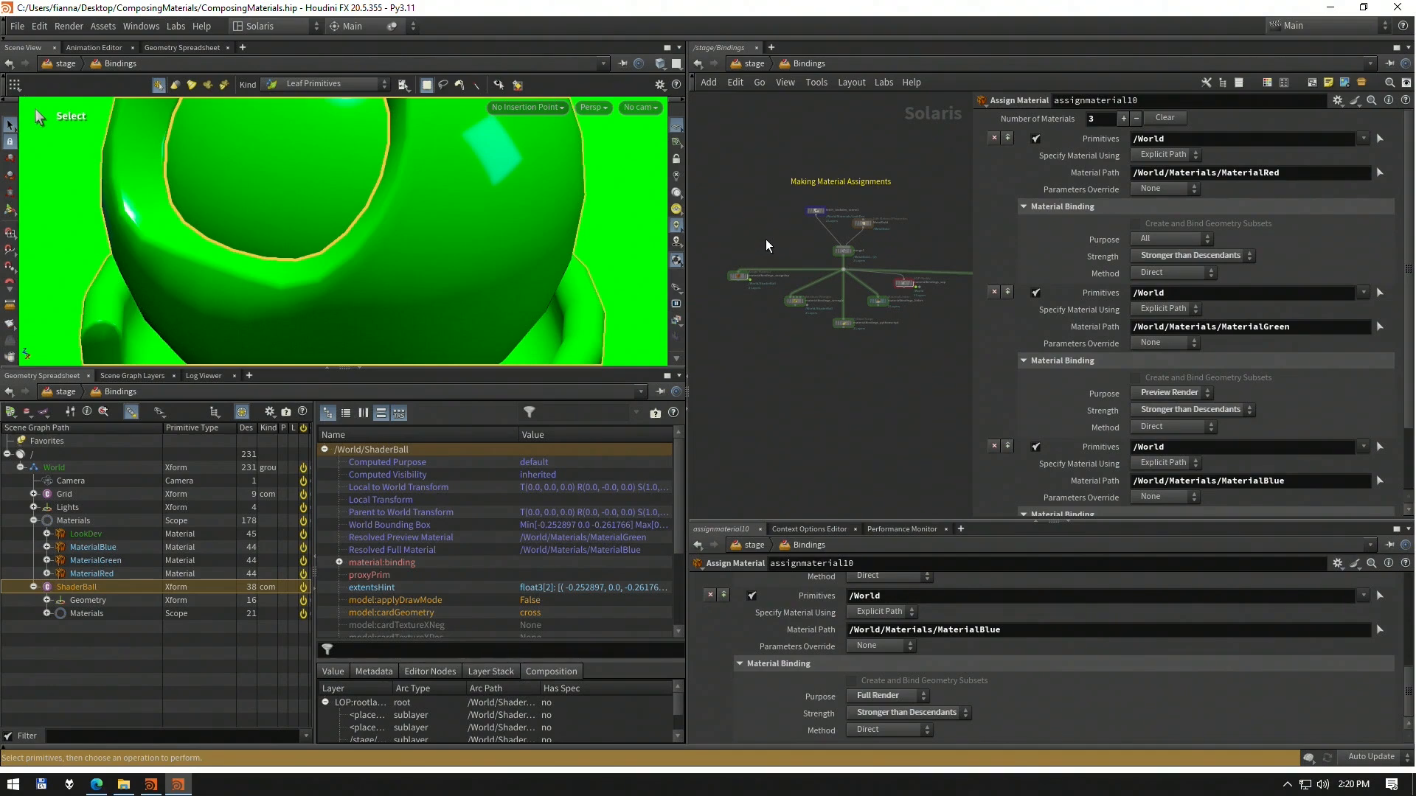
pyautogui.press('u')
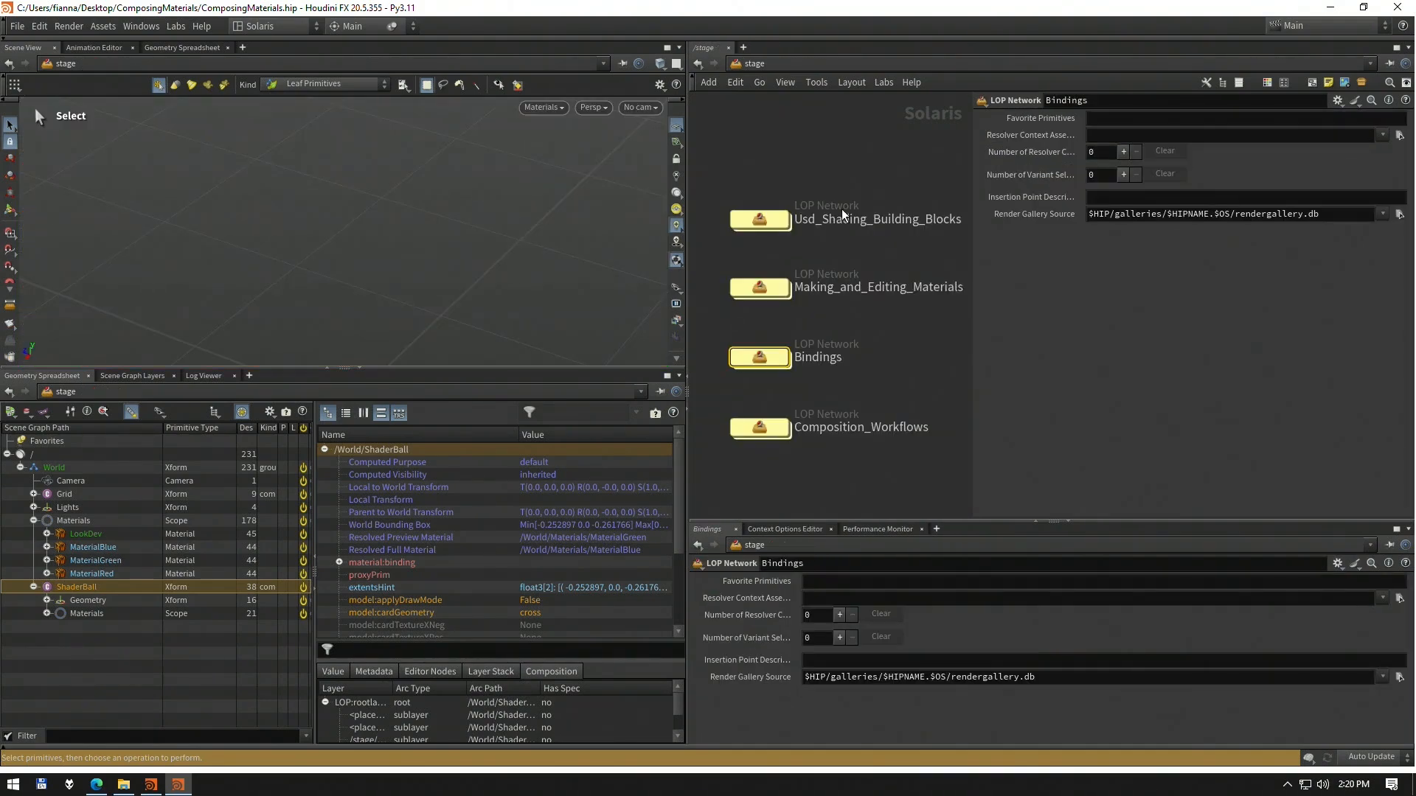
# Collapse mtlxstandard_surface inside materiallibrary1's karmamaterial into a subnetwork, and check the library's node information
pyautogui.press('i')
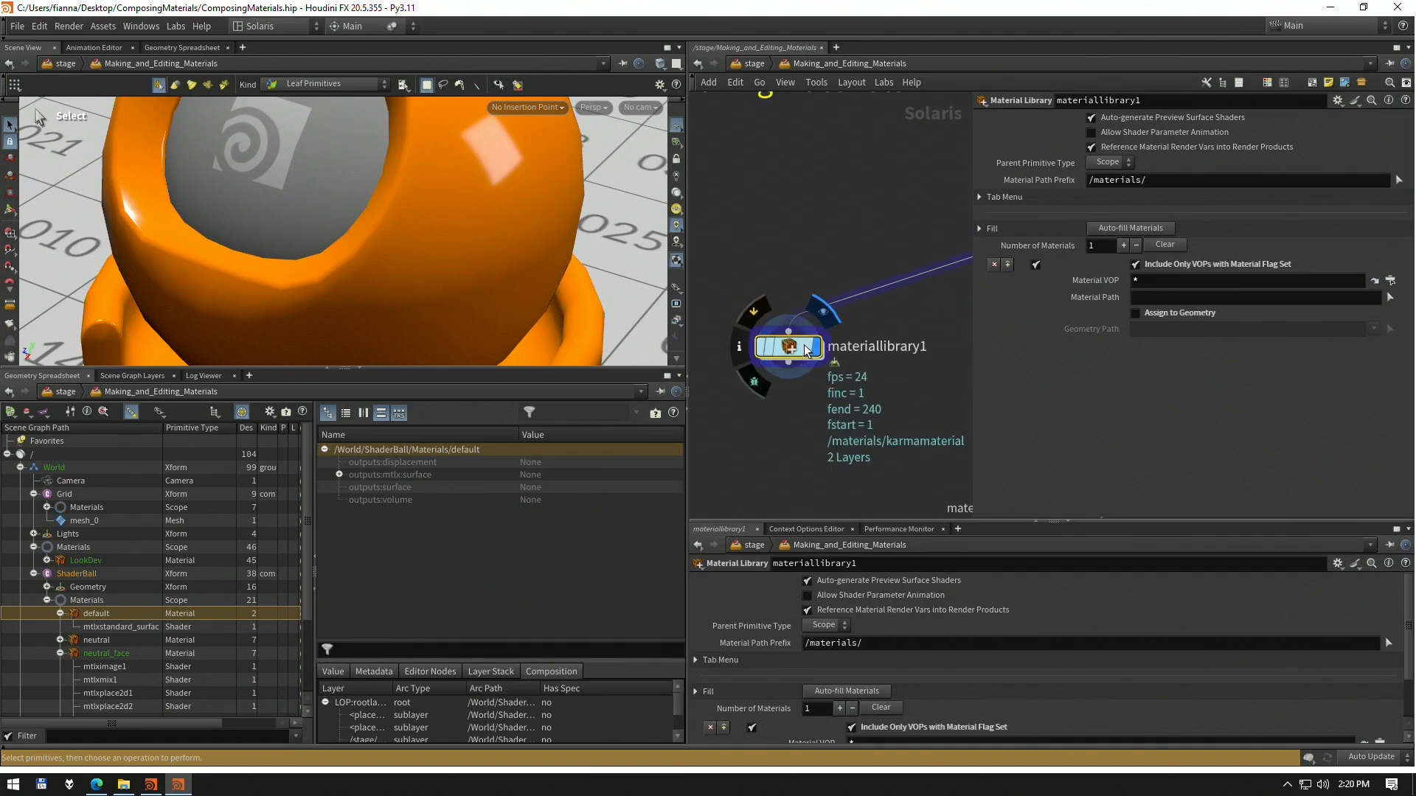
pyautogui.press('i')
pyautogui.press('i')
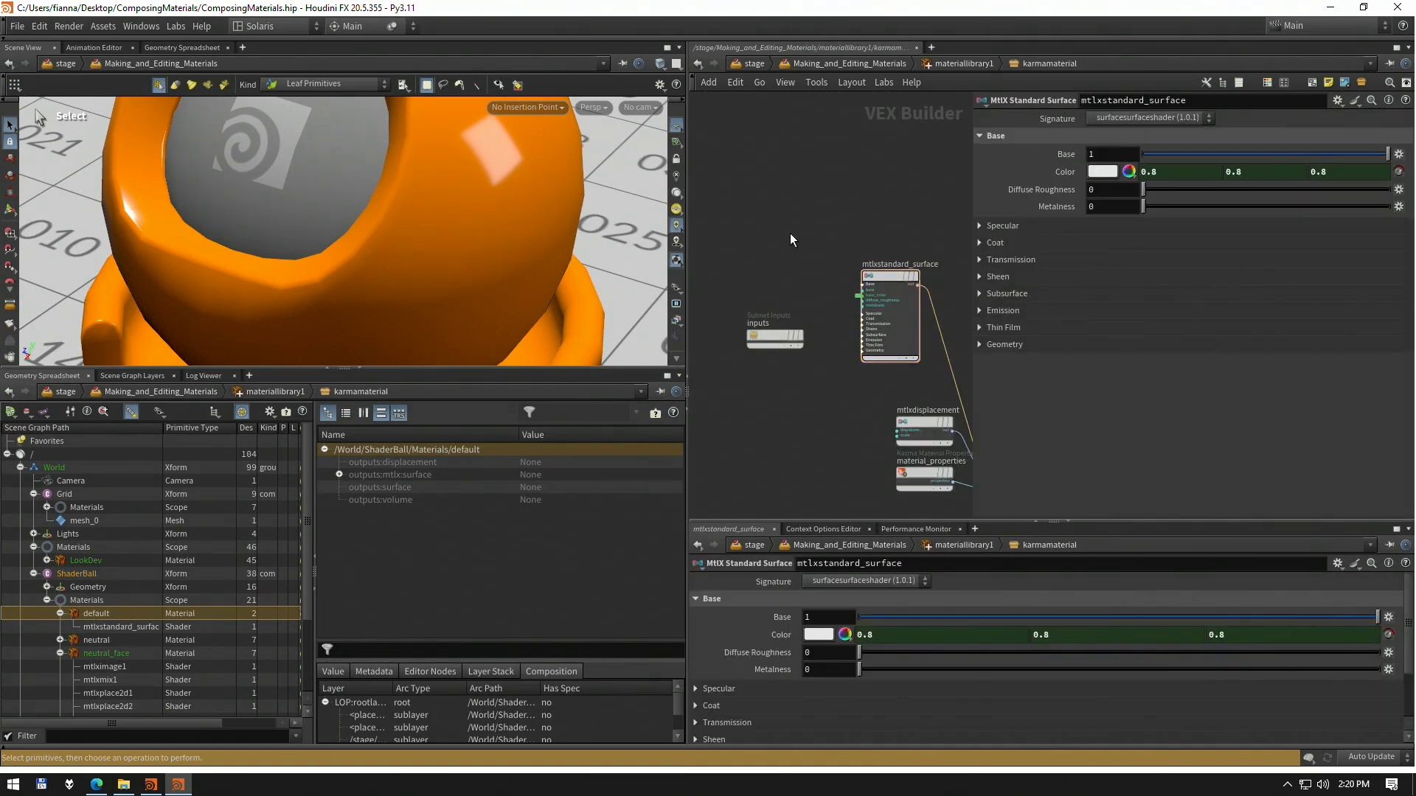
pyautogui.click(1361, 83)
pyautogui.moveTo(914, 177); pyautogui.dragTo(865, 206, button='middle')
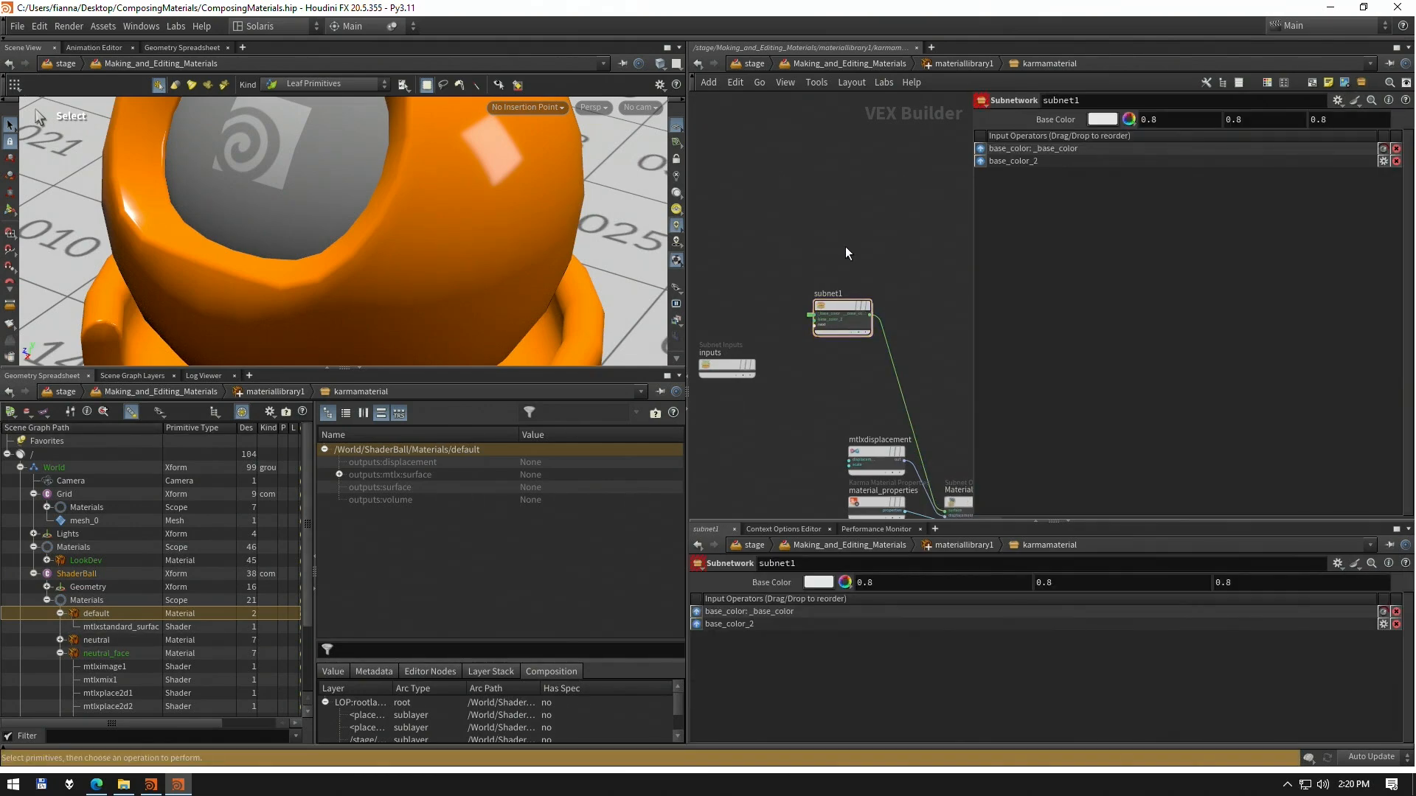
pyautogui.press('u')
pyautogui.press('u')
pyautogui.middleClick(787, 345)
# Delete the base color parameter node feeding subnet1 inside karmamaterial, and check materiallibrary1's node information
pyautogui.press('i')
pyautogui.press('i')
pyautogui.click(810, 317)
pyautogui.press('Delete')
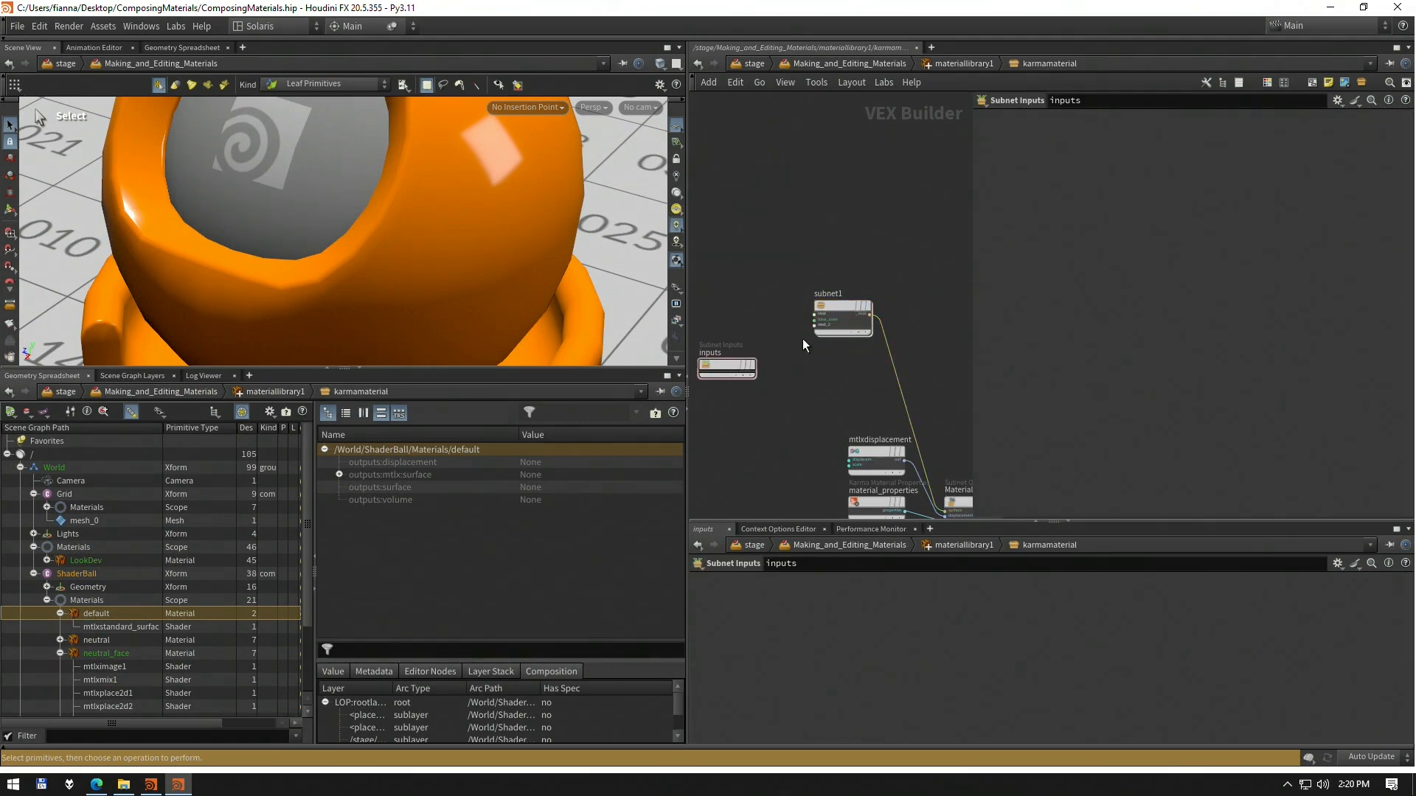
pyautogui.press('u')
pyautogui.press('u')
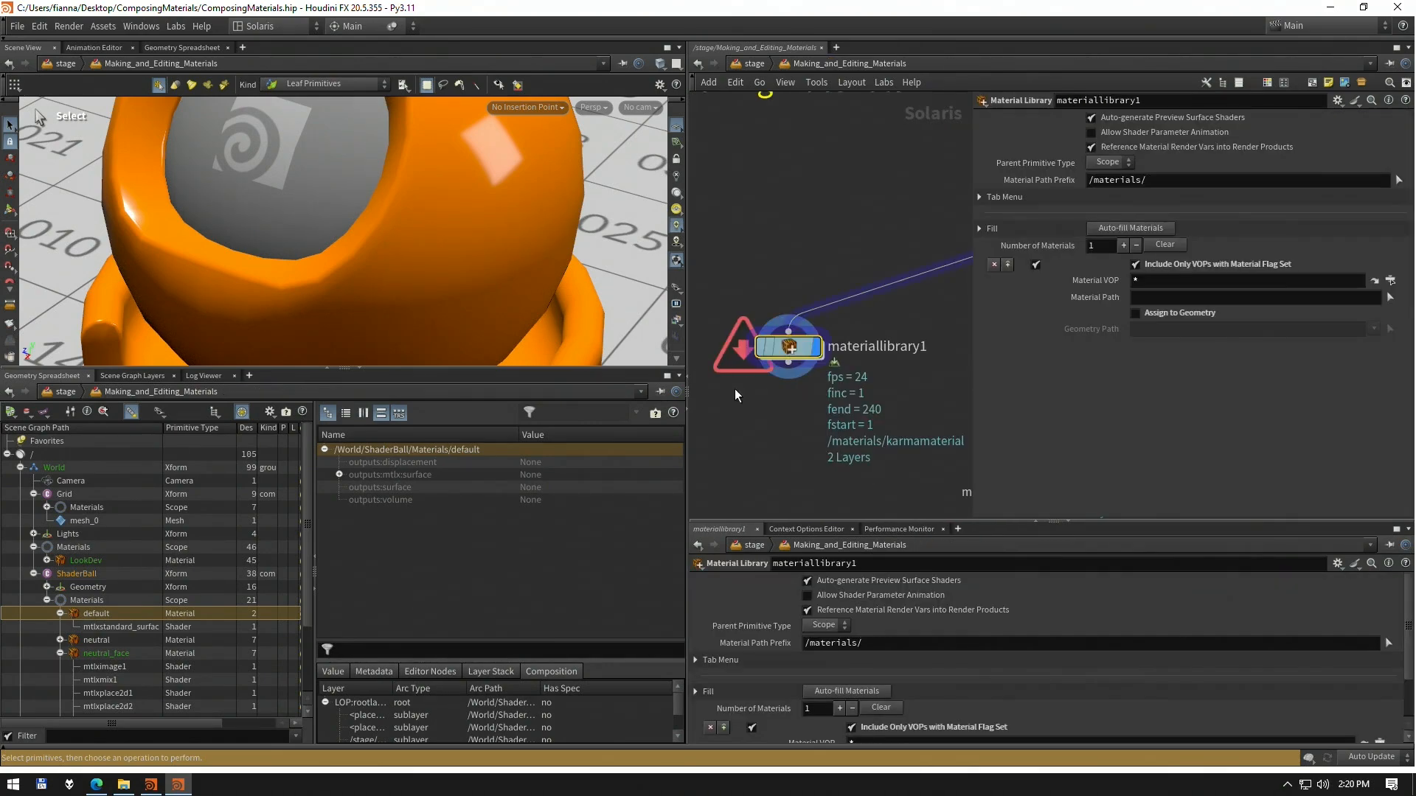
pyautogui.middleClick(772, 357)
# Remove the base_color parameter node that feeds mtlxstandard_surface inside subnet1
pyautogui.doubleClick(787, 346)
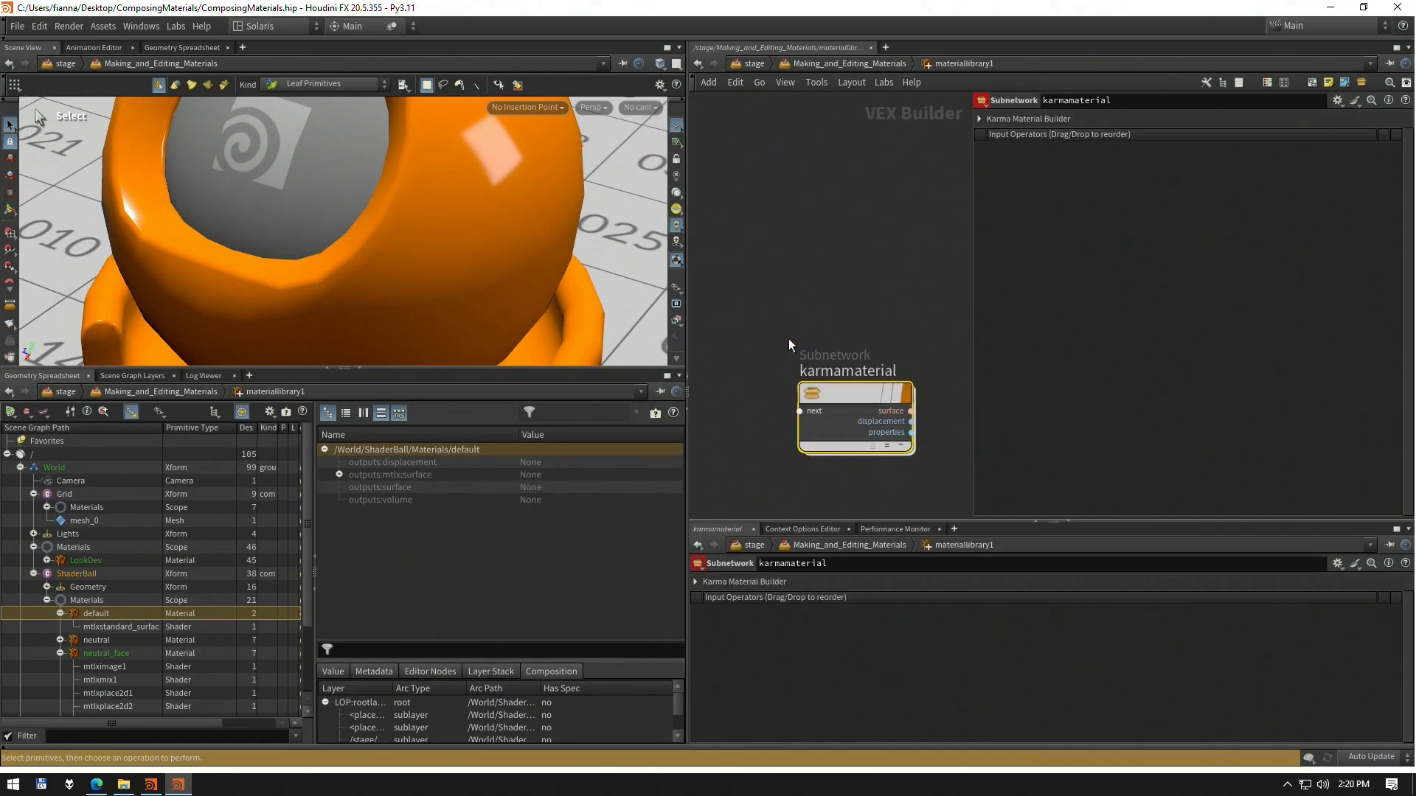
pyautogui.doubleClick(848, 383)
pyautogui.click(847, 306)
pyautogui.doubleClick(846, 303)
pyautogui.scroll(-3, 799, 395)
pyautogui.scroll(3, 834, 372)
pyautogui.click(794, 395)
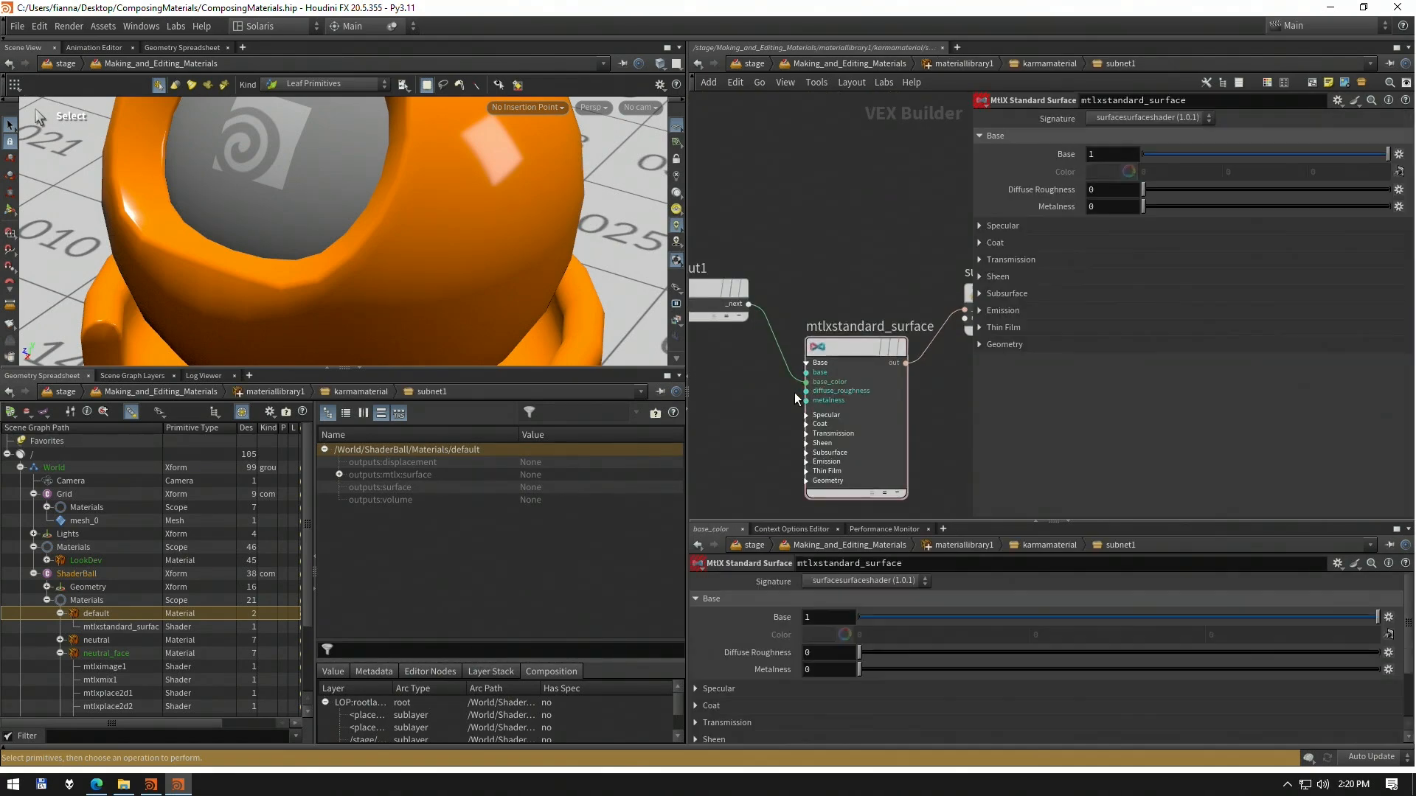
# Inspect materiallibrary1's node information and re-examine subnet1's inputs and connections inside karmamaterial
pyautogui.press('u')
pyautogui.press('u')
pyautogui.press('u')
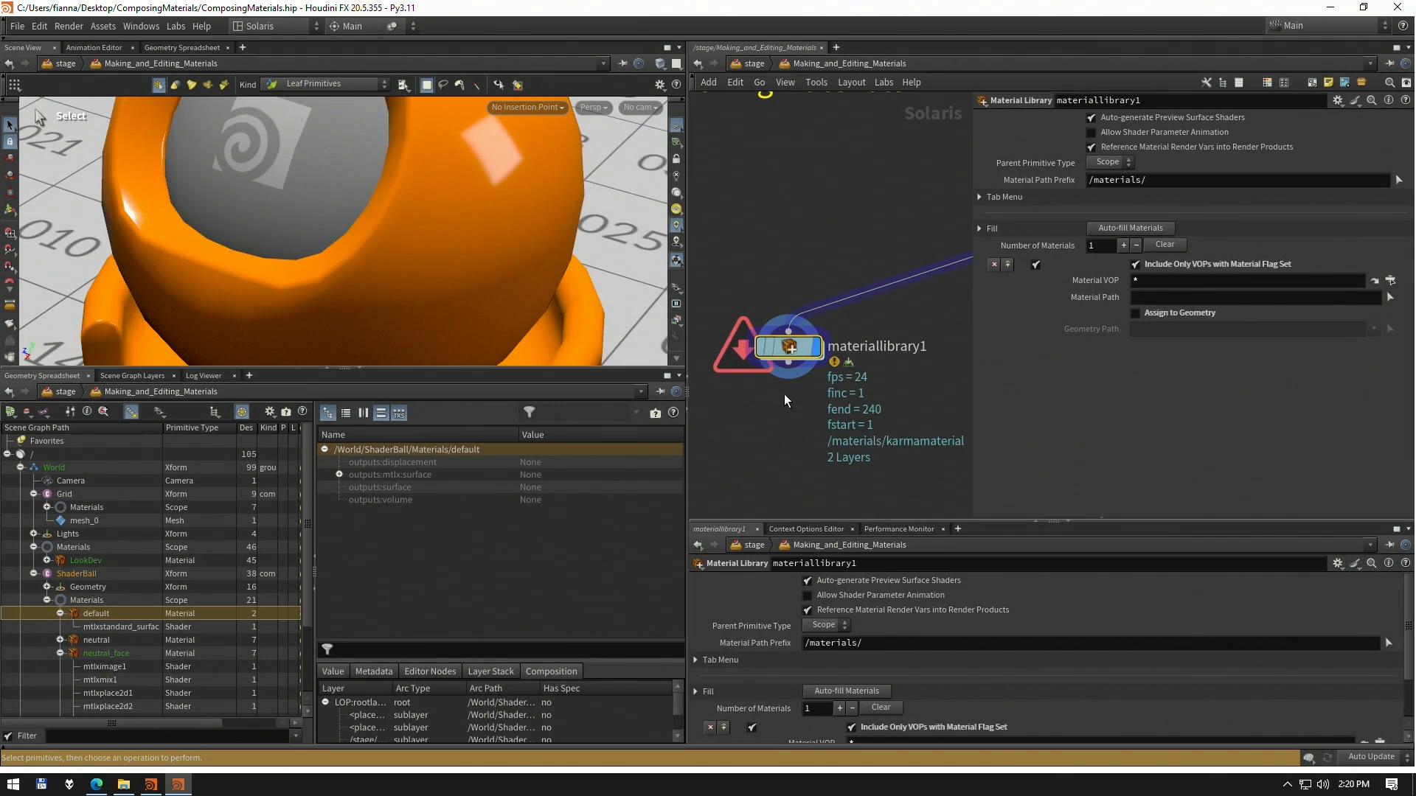
pyautogui.middleClick(790, 356)
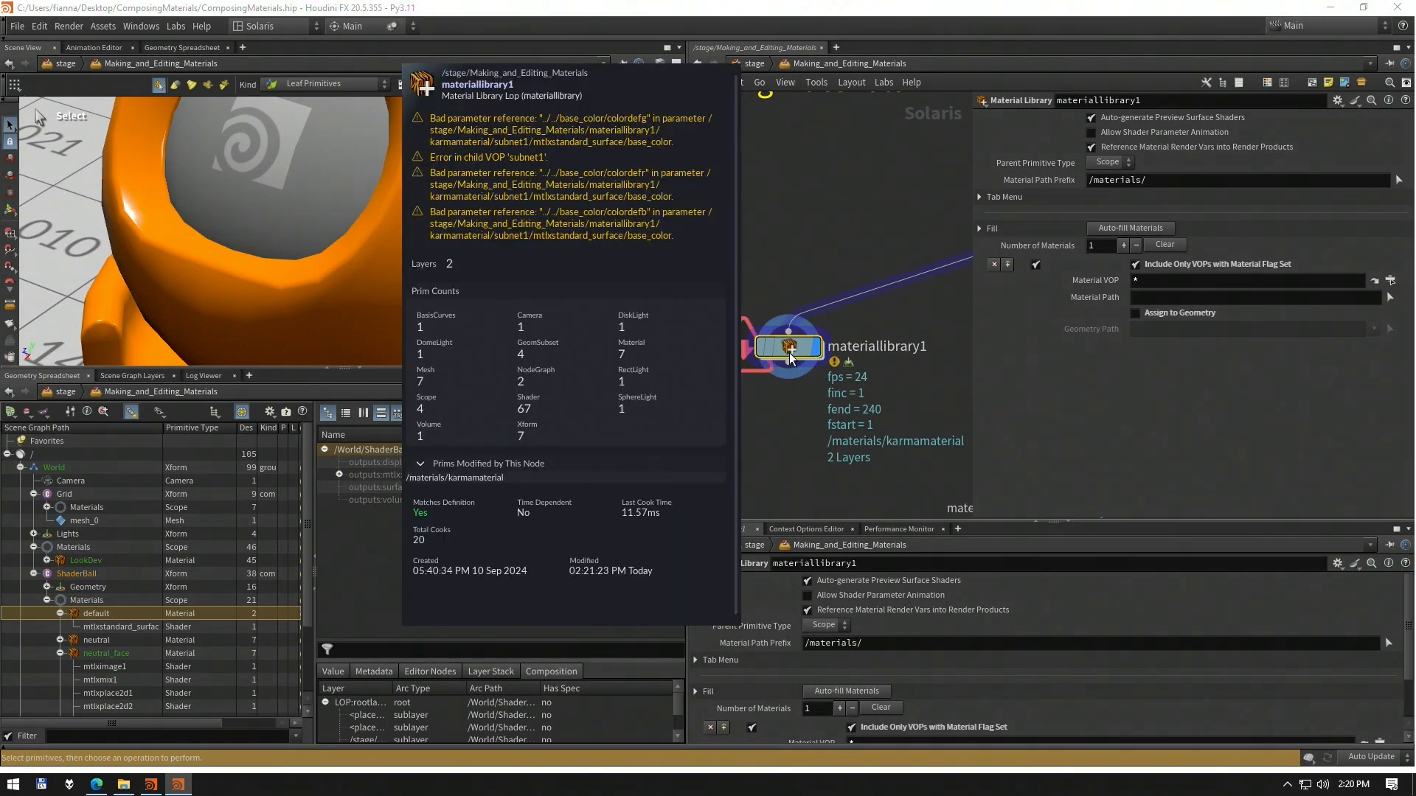
pyautogui.doubleClick(789, 352)
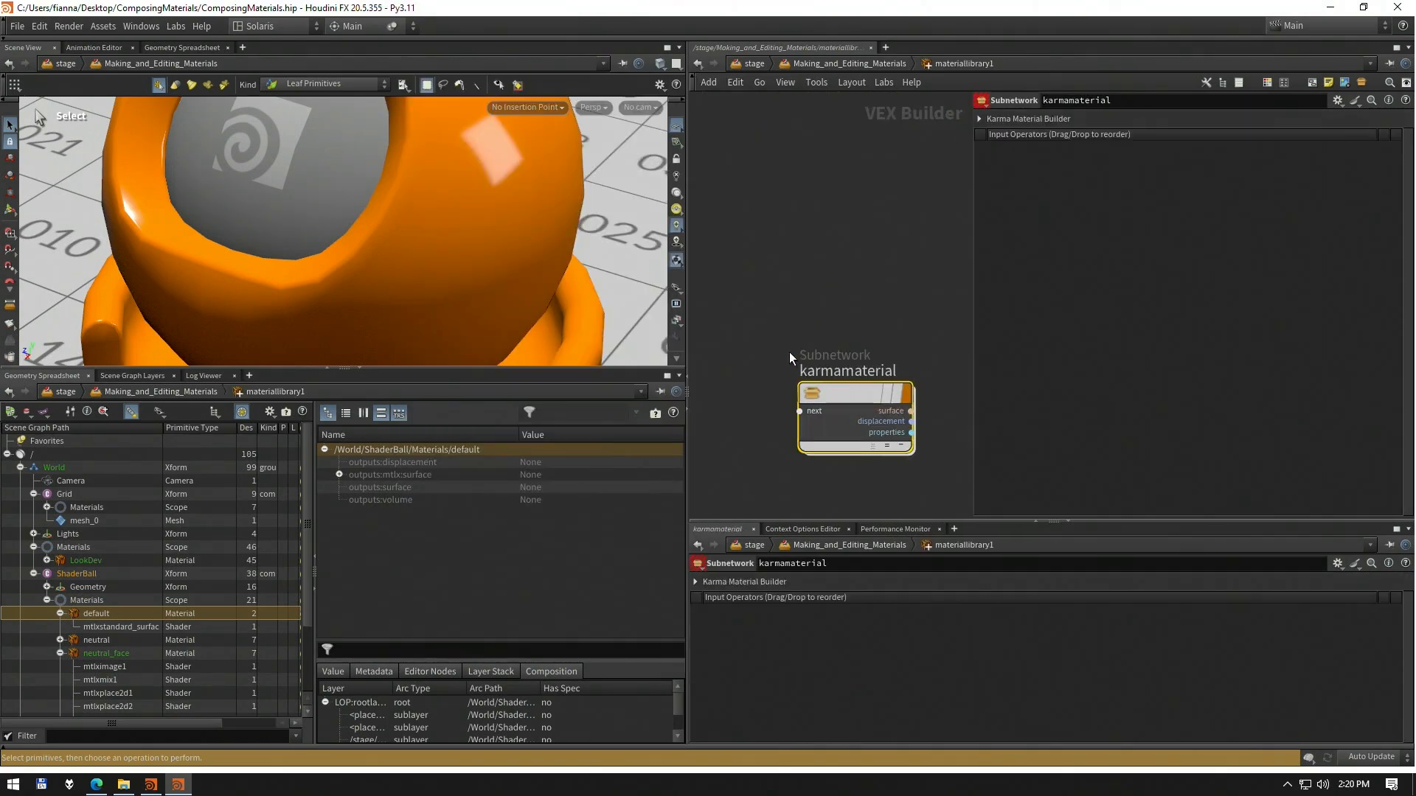
pyautogui.doubleClick(802, 404)
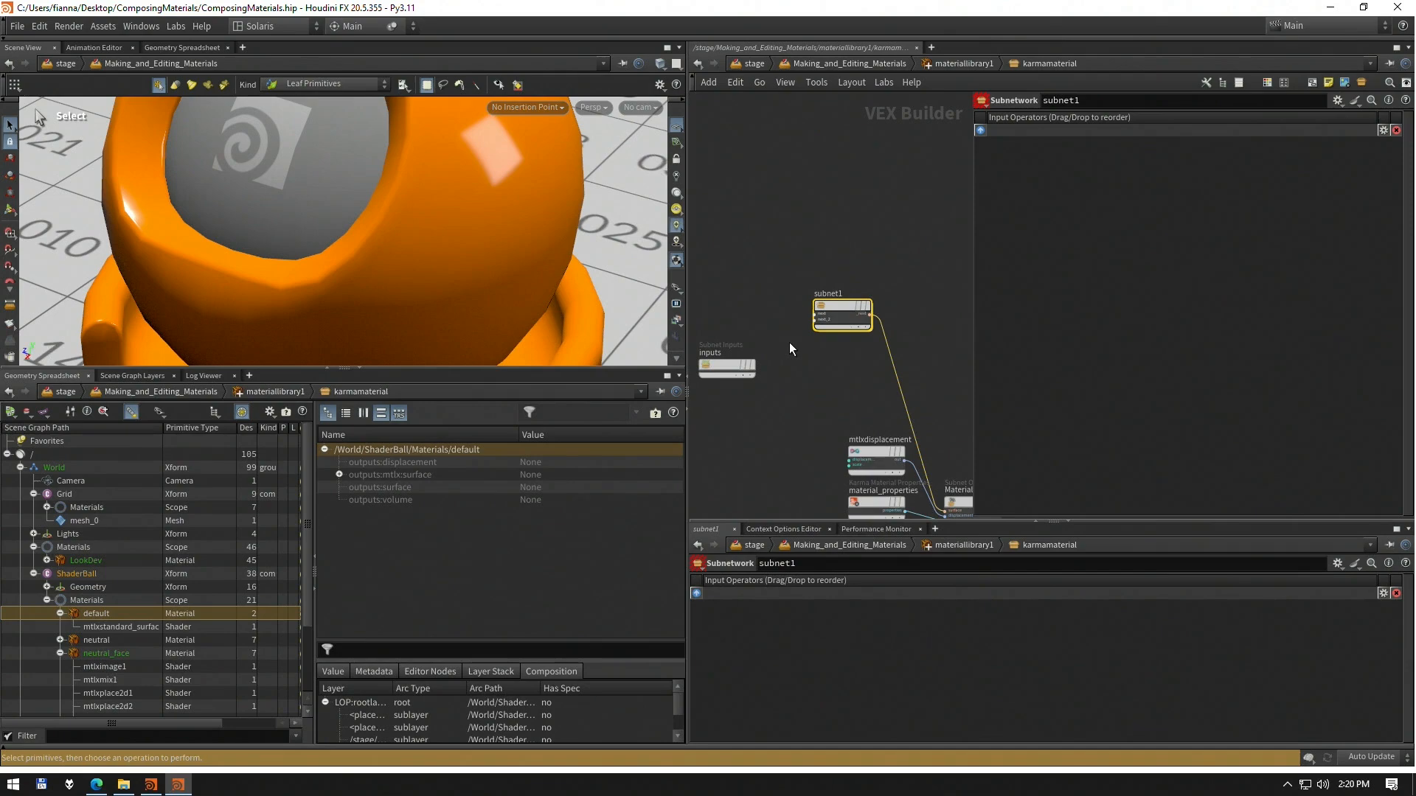
pyautogui.moveTo(834, 359); pyautogui.dragTo(782, 342, button='middle')
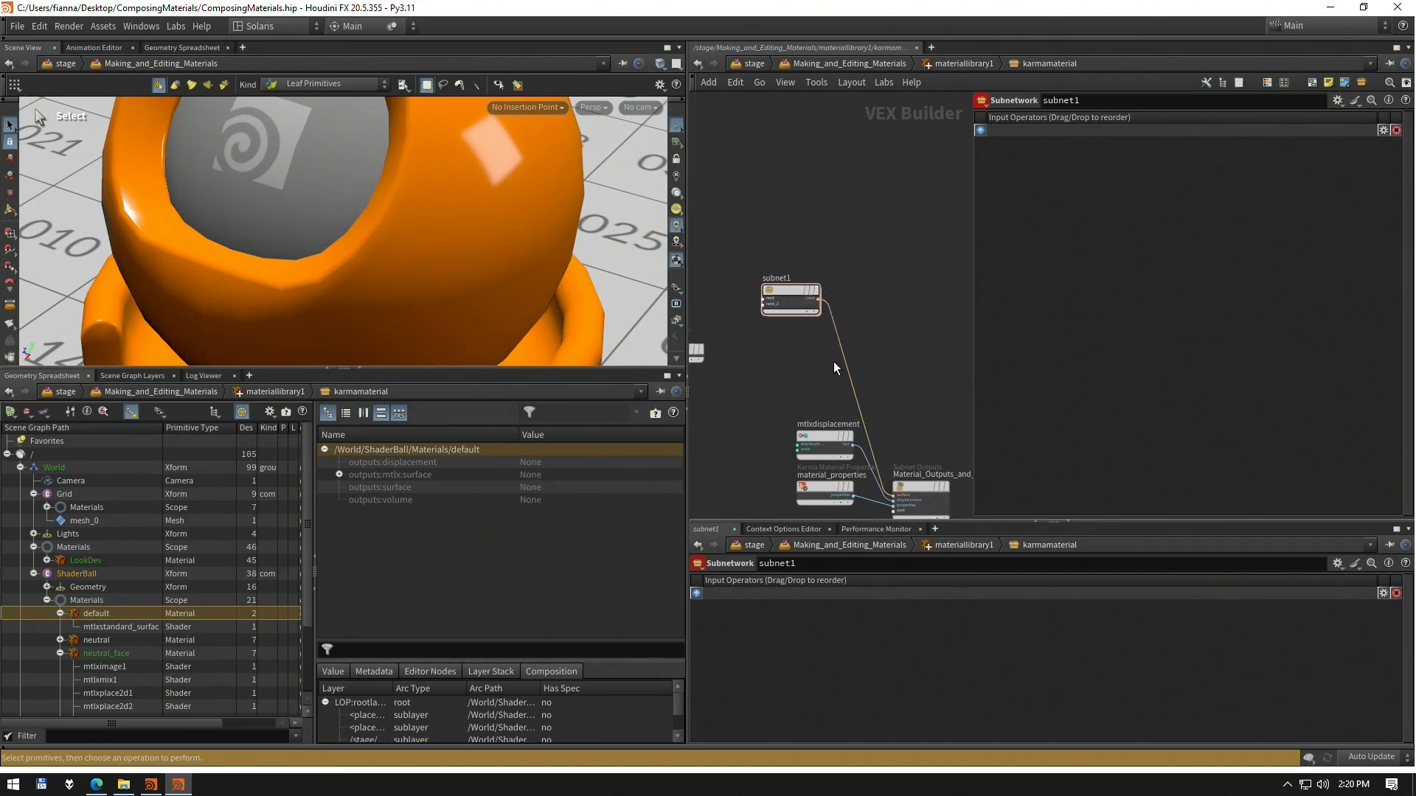
pyautogui.press('u')
pyautogui.press('u')
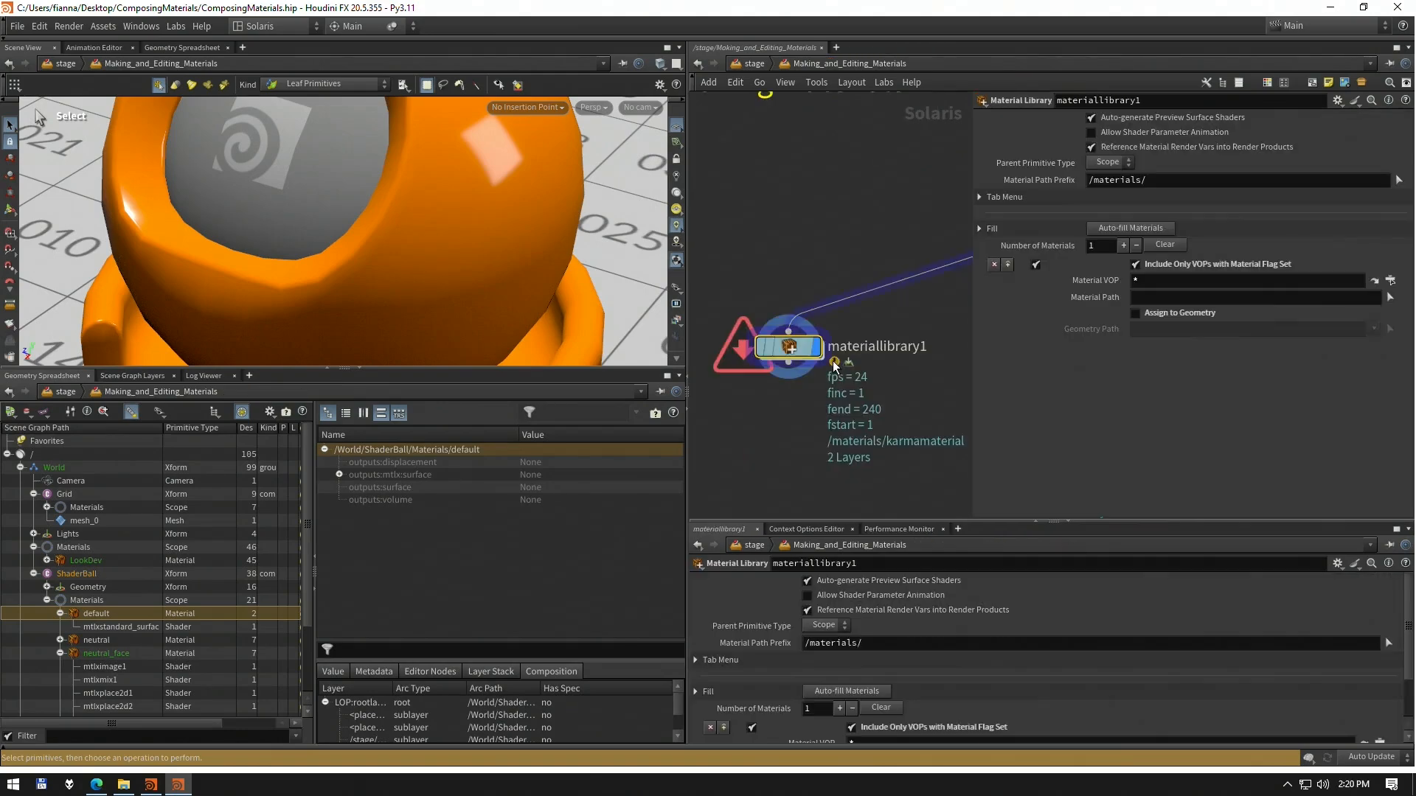
# Open the Bindings network again and review the material assignment examples
pyautogui.press('u')
pyautogui.scroll(2, 829, 360)
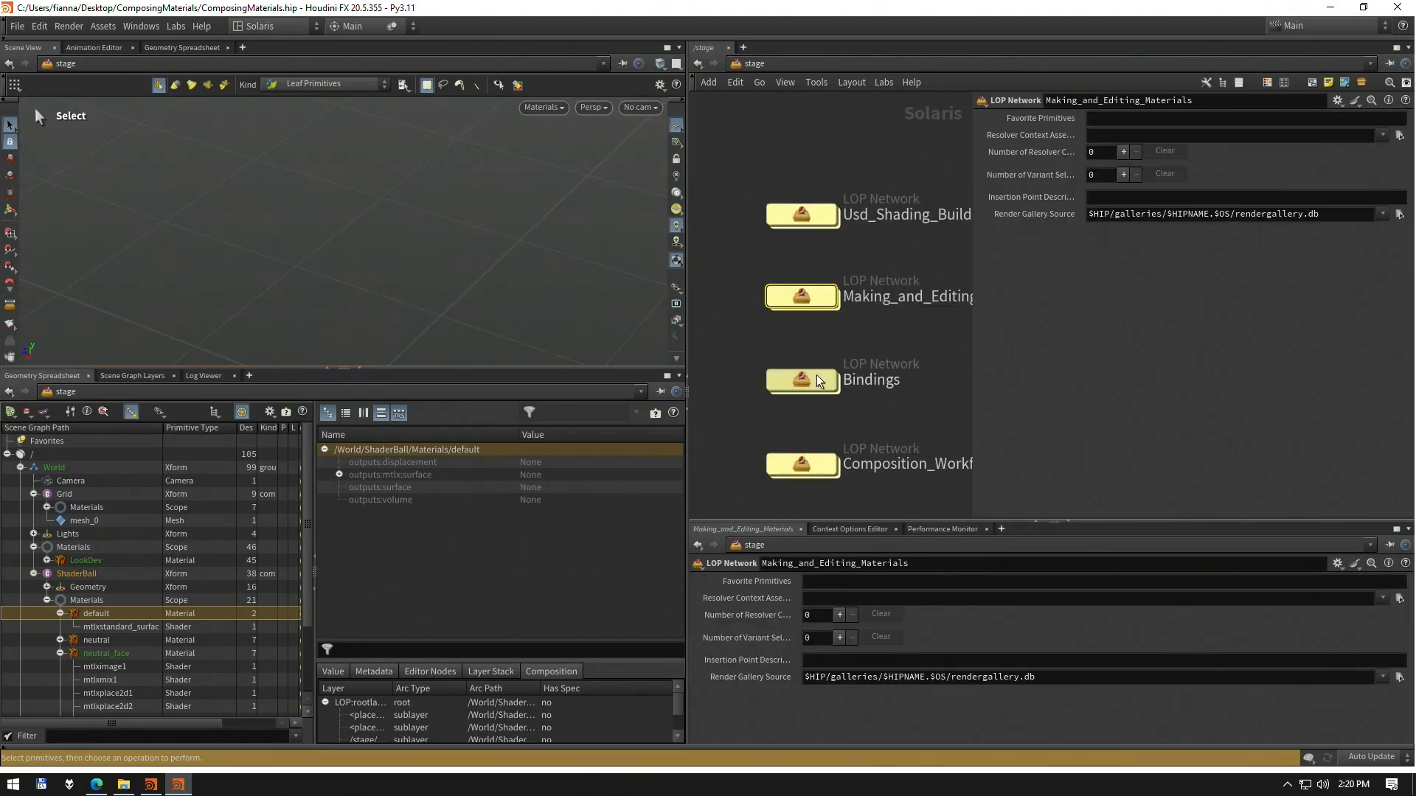
pyautogui.doubleClick(817, 375)
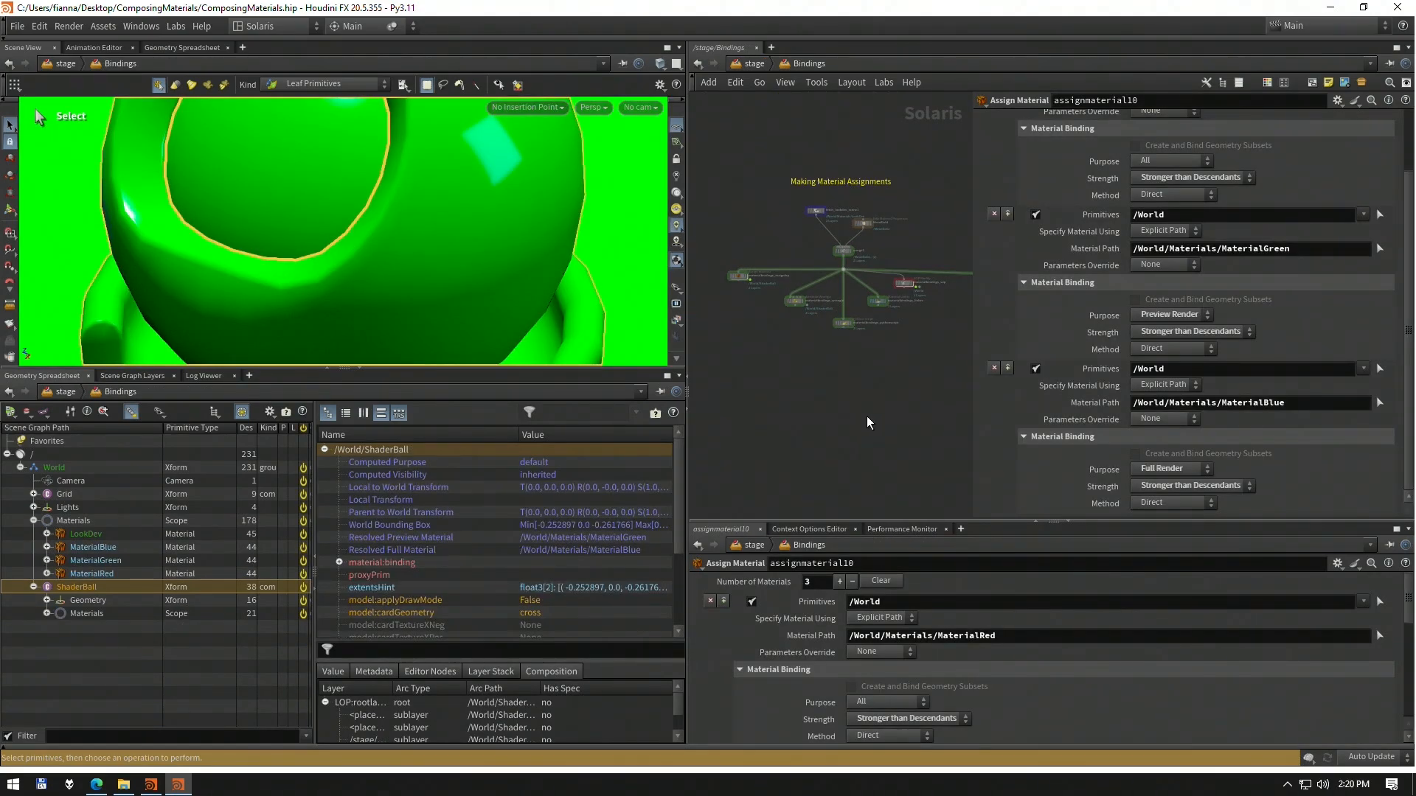
pyautogui.moveTo(866, 408); pyautogui.dragTo(856, 414, button='middle')
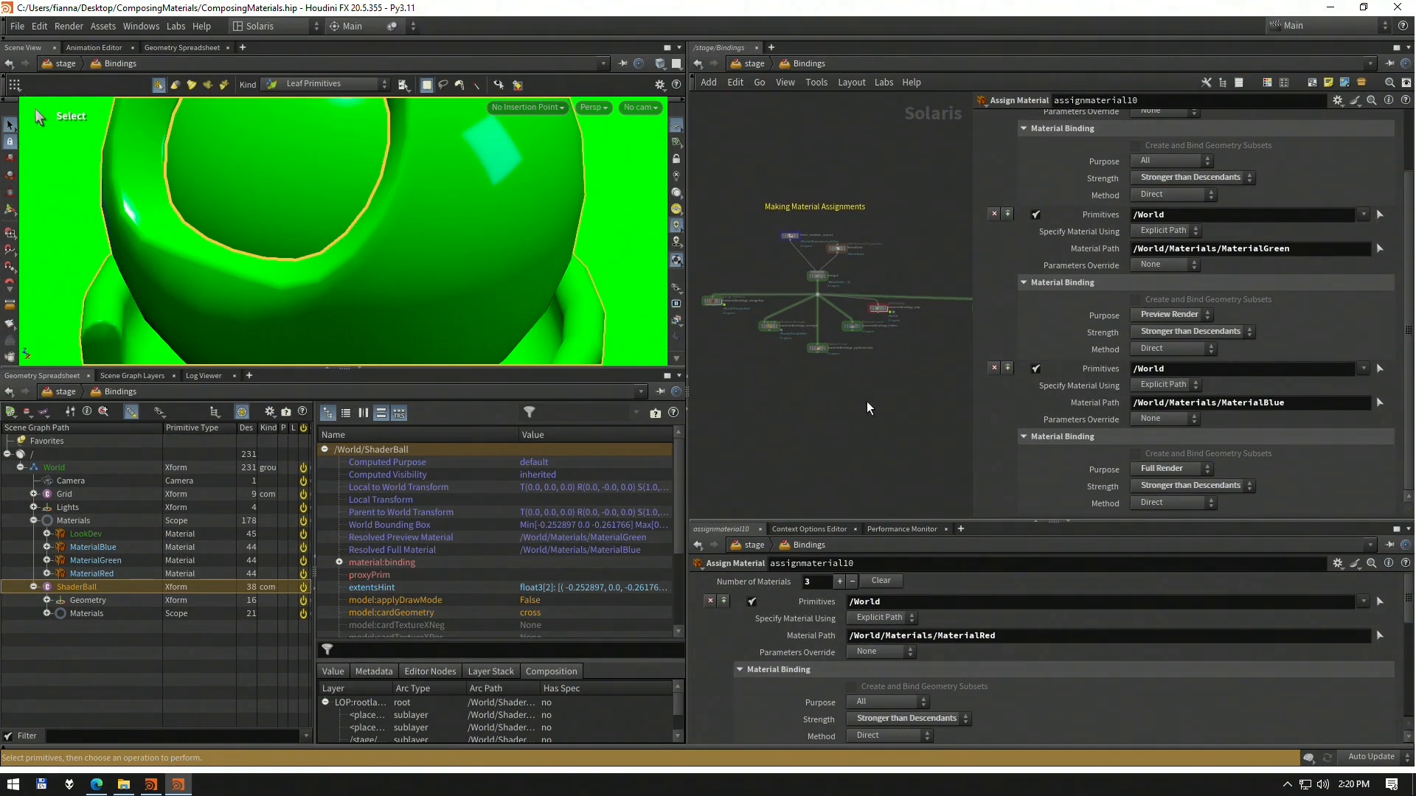
pyautogui.moveTo(913, 372); pyautogui.dragTo(878, 417, button='middle')
pyautogui.scroll(3, 874, 380)
# Open the Composition_Workflows network at the Referencing Materials in LOPs section
pyautogui.press('u')
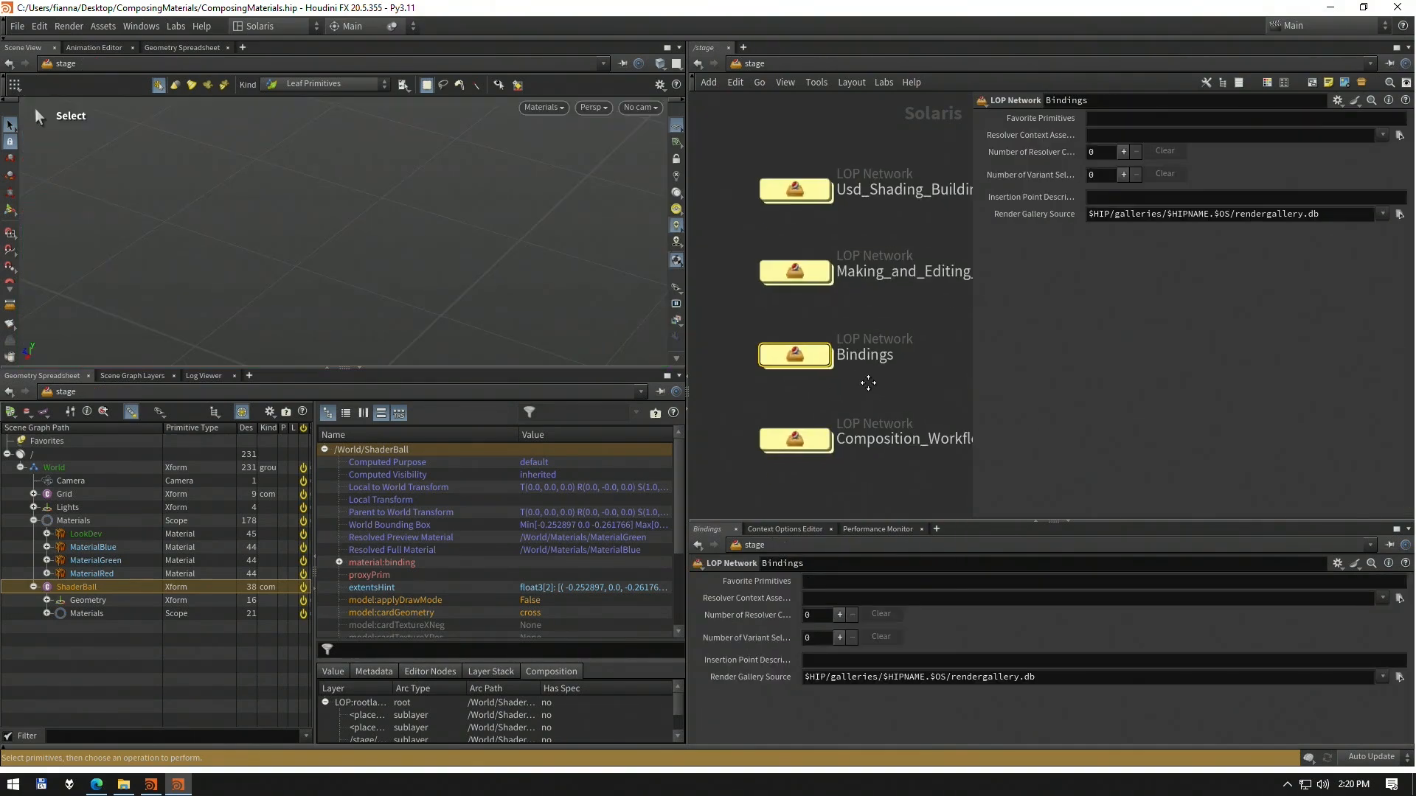
pyautogui.doubleClick(788, 376)
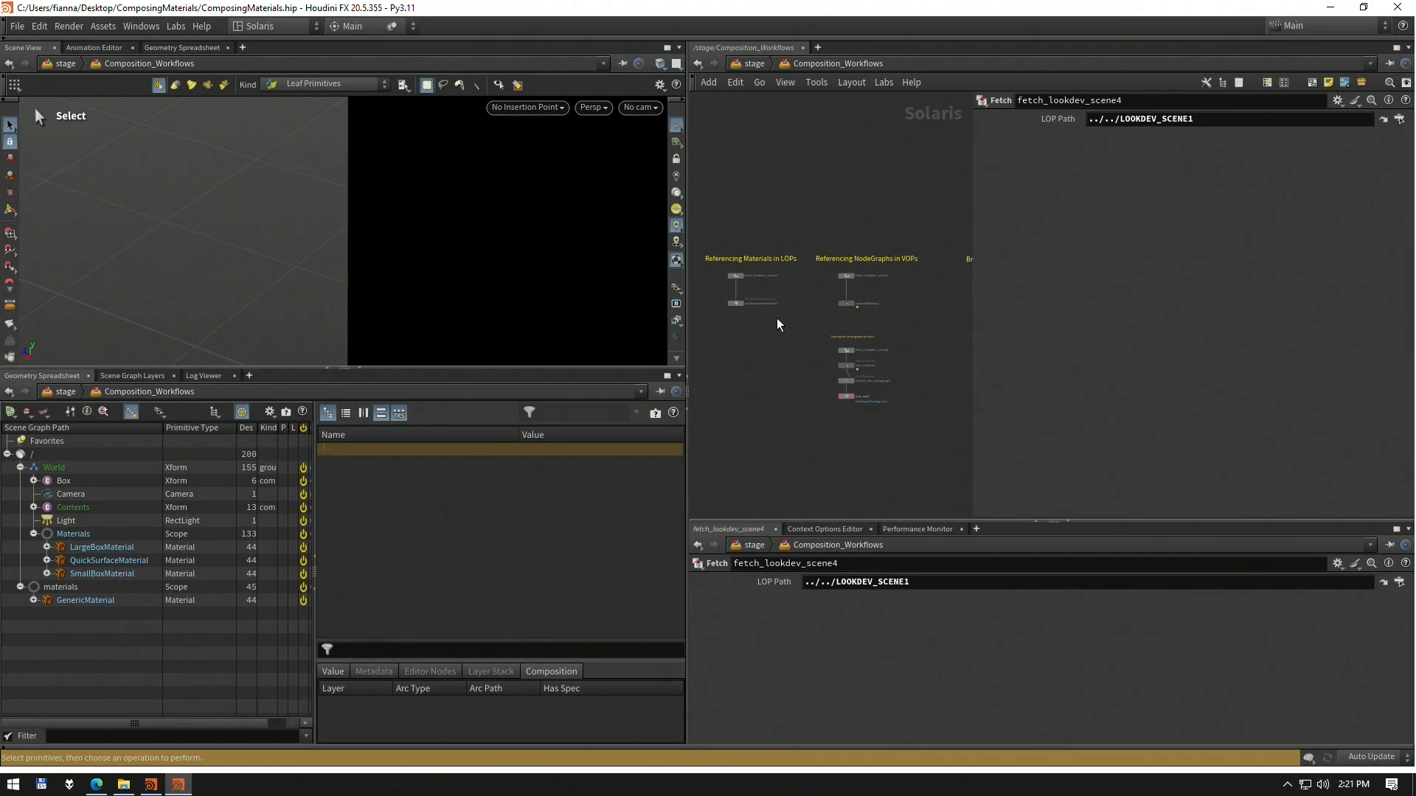
pyautogui.scroll(5, 767, 299)
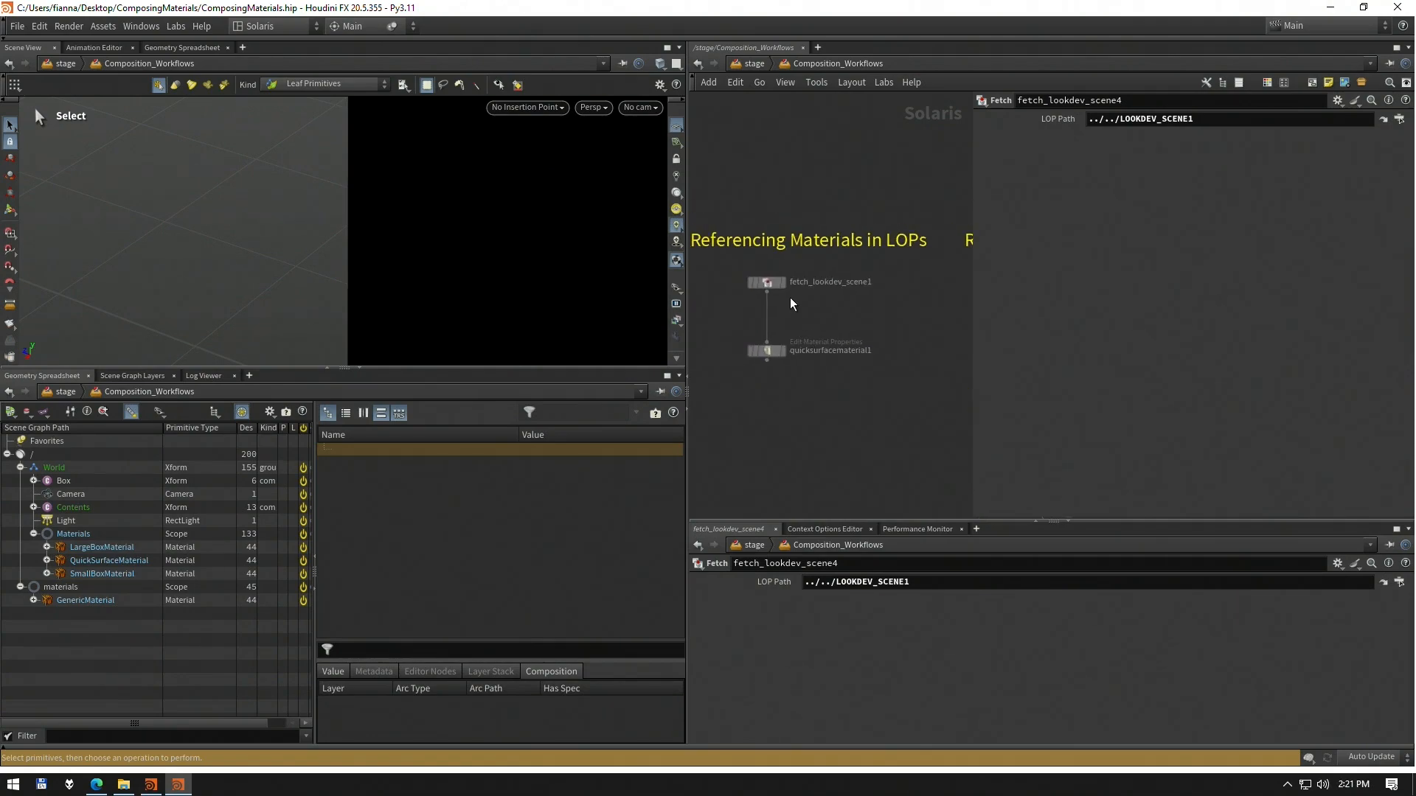
# Display fetch_lookdev_scene1 and the quicksurfacematerial1 node connected beneath it
pyautogui.click(786, 284)
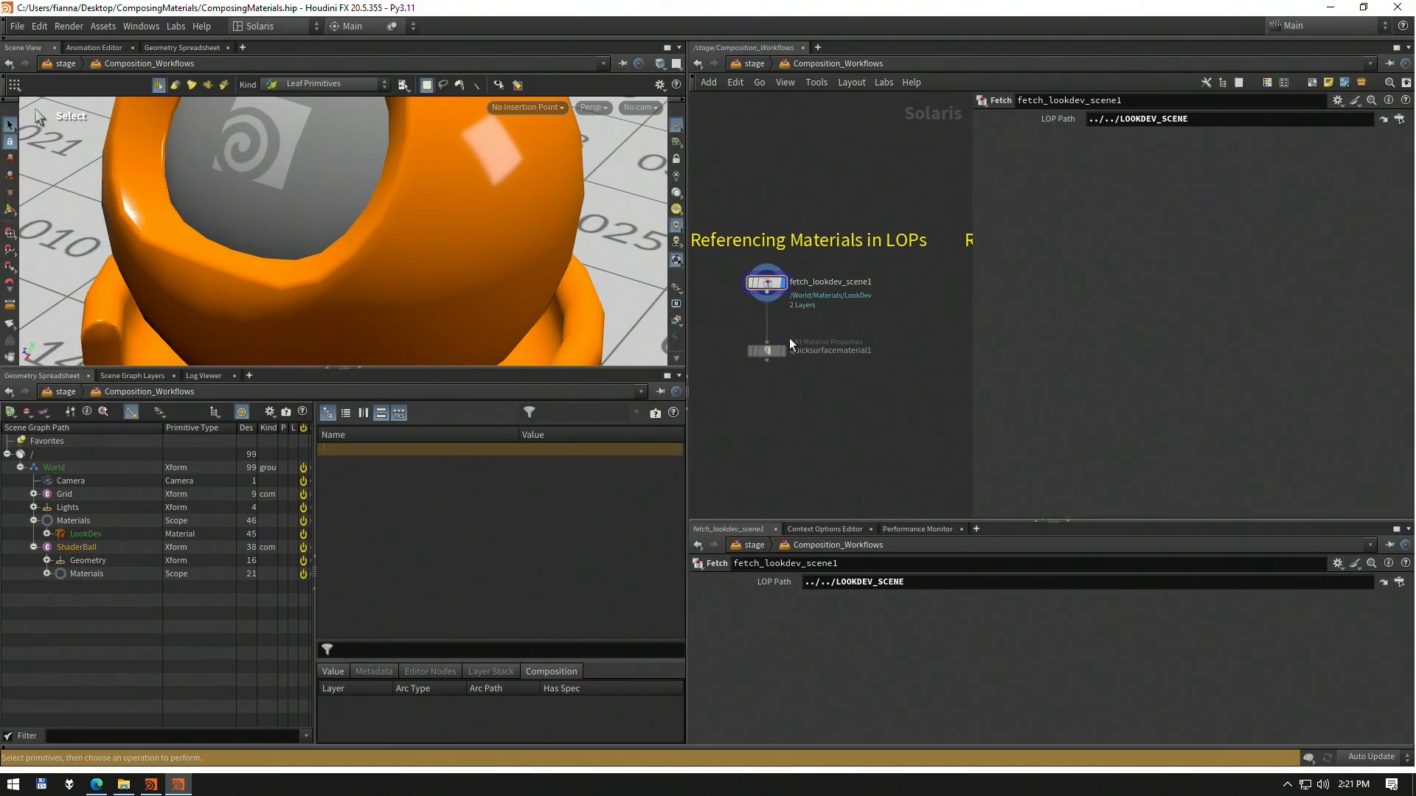
pyautogui.click(763, 351)
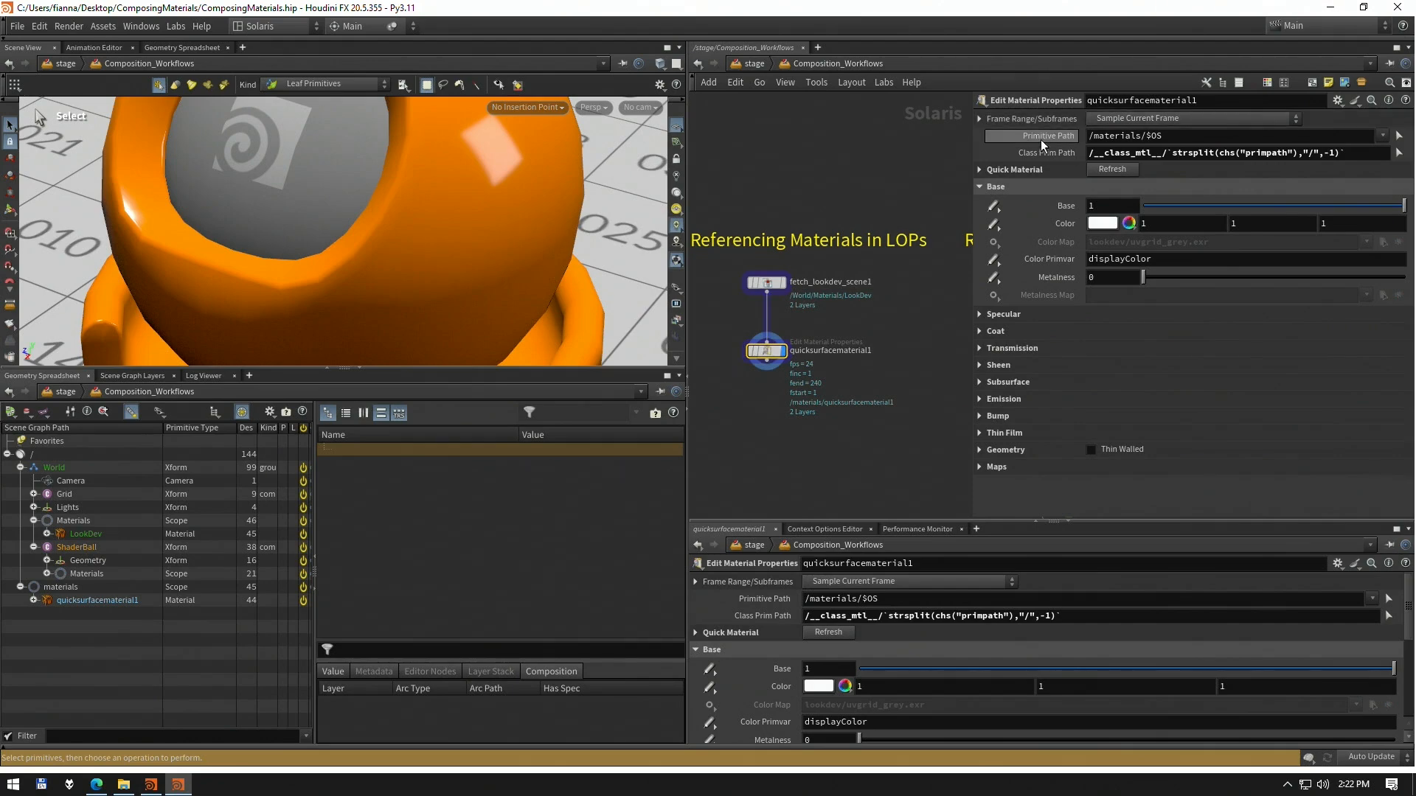
# Look up the Quick Surface Material node among the available LOP nodes
pyautogui.moveTo(838, 331); pyautogui.dragTo(812, 320, button='middle')
pyautogui.press('Tab')
pyautogui.write('sd')
pyautogui.press('Return')
pyautogui.press('Tab')
pyautogui.write('q')
pyautogui.press('Down')
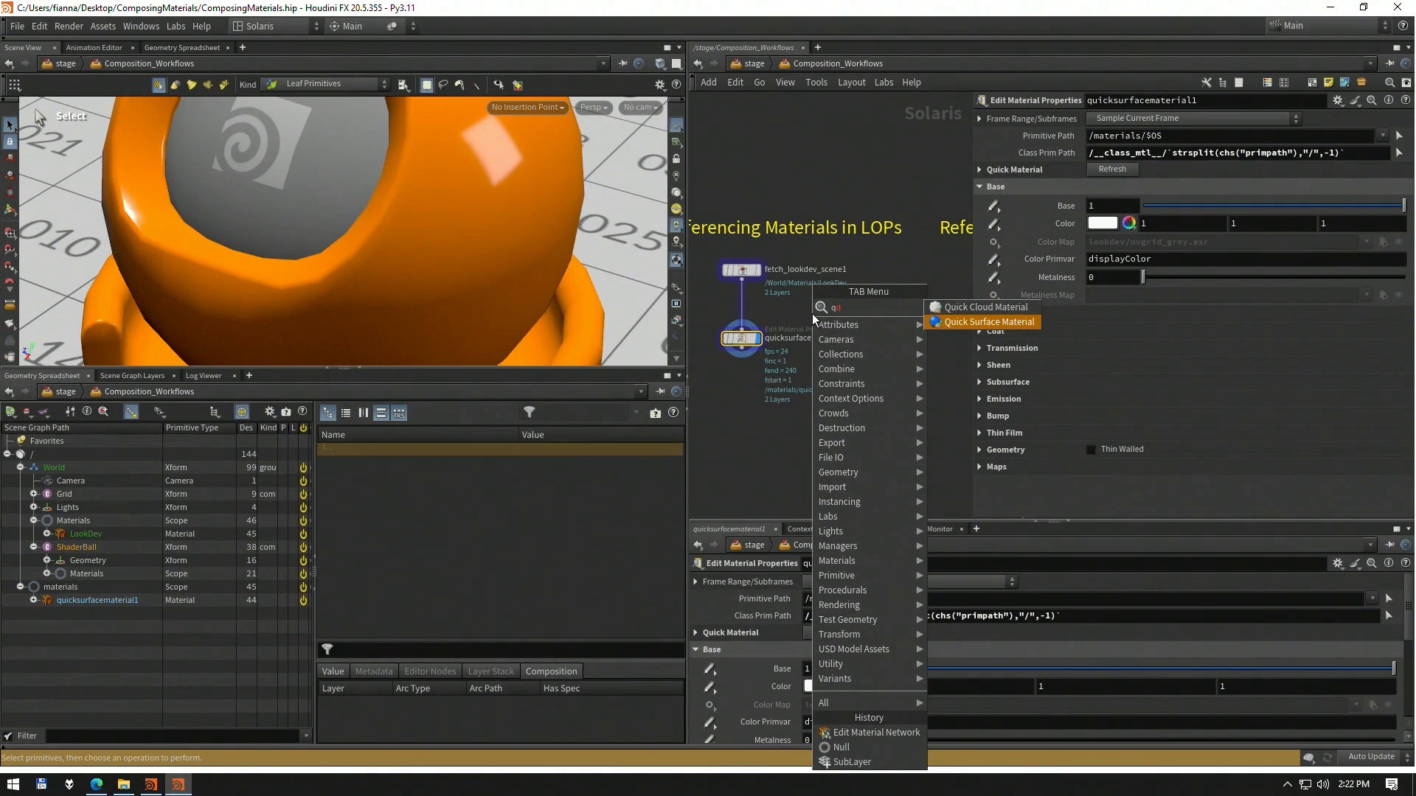
pyautogui.press('Return')
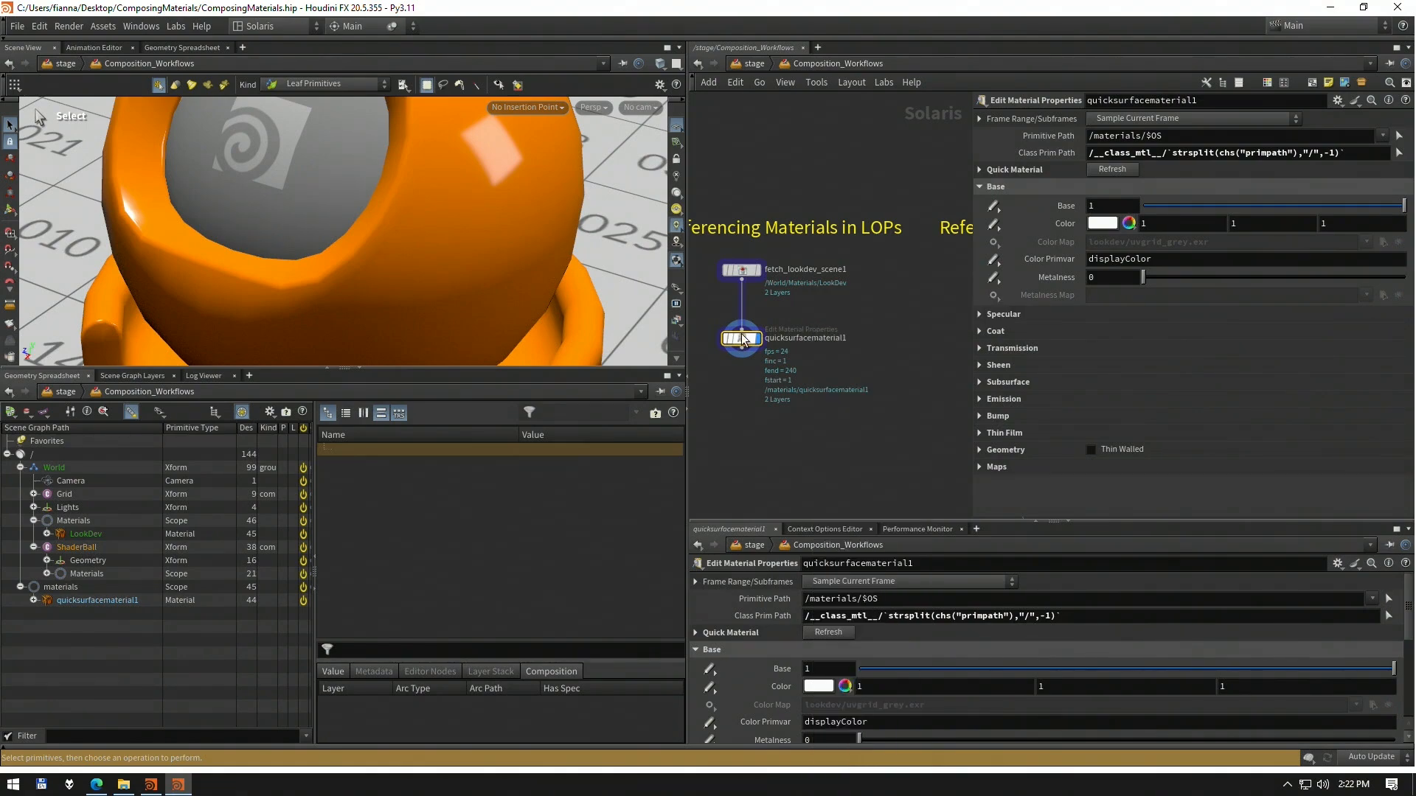
# Examine quicksurfacematerial1's Quick Material settings, including its reference file path, source primitive and destination primitive options
pyautogui.click(997, 170)
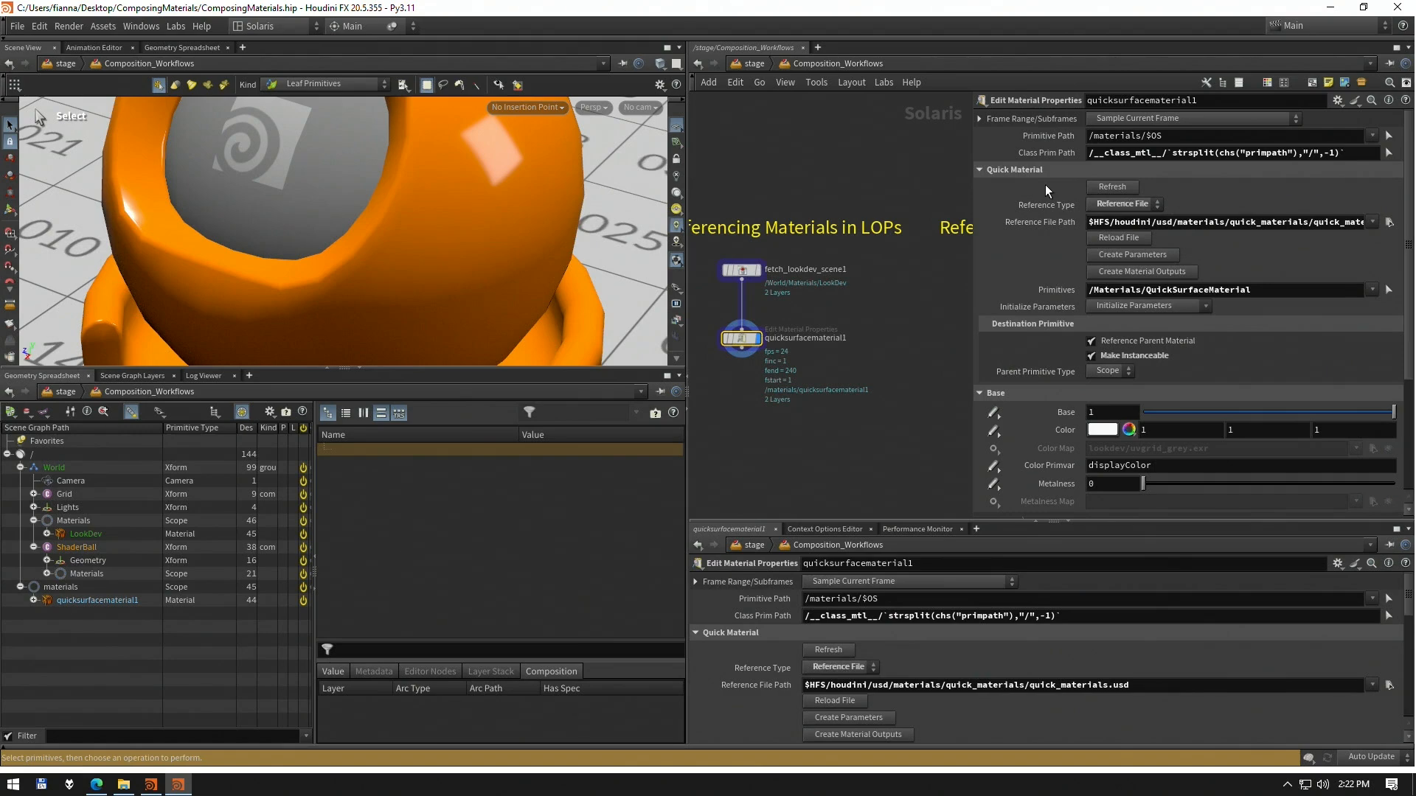
pyautogui.moveTo(1127, 222); pyautogui.dragTo(1415, 213)
pyautogui.click(1345, 203)
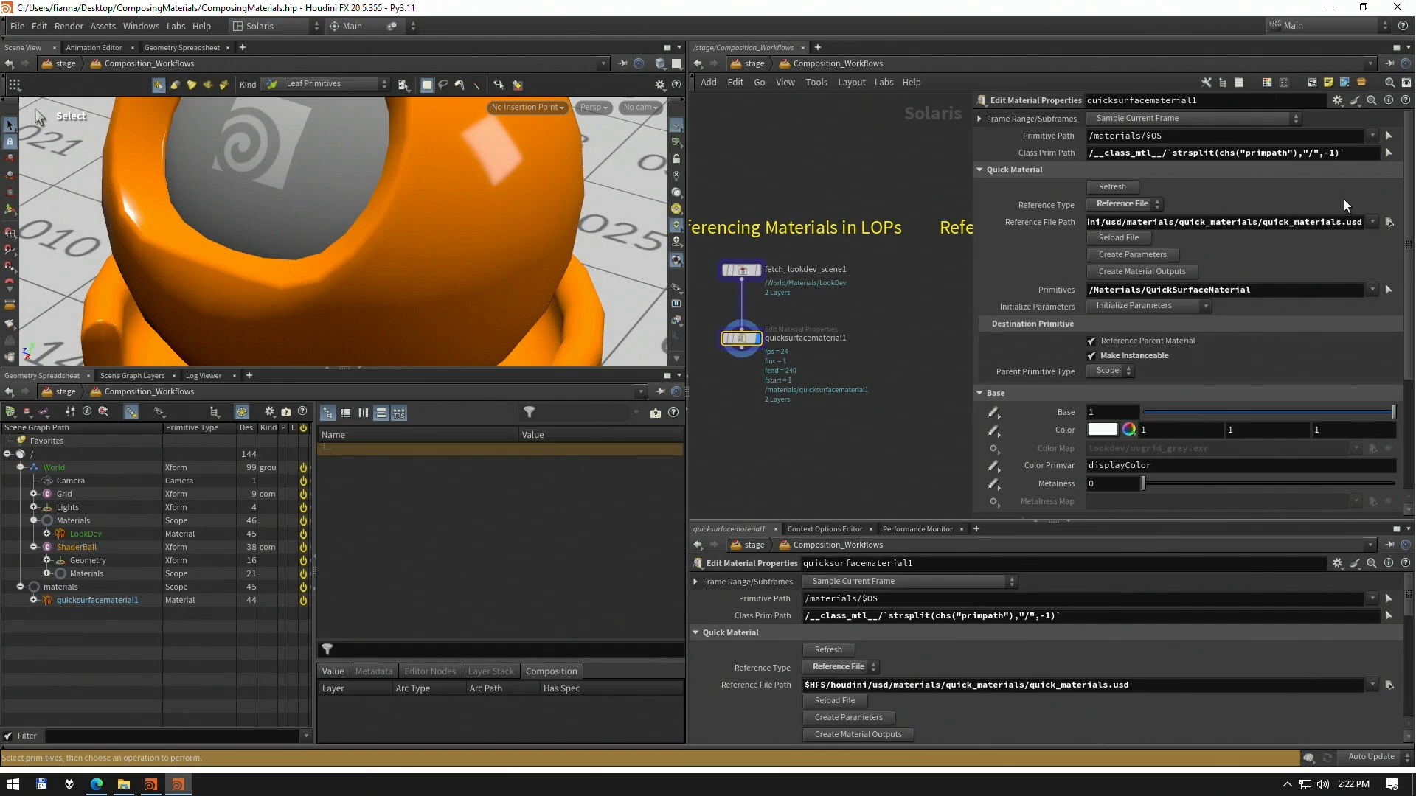
pyautogui.click(981, 170)
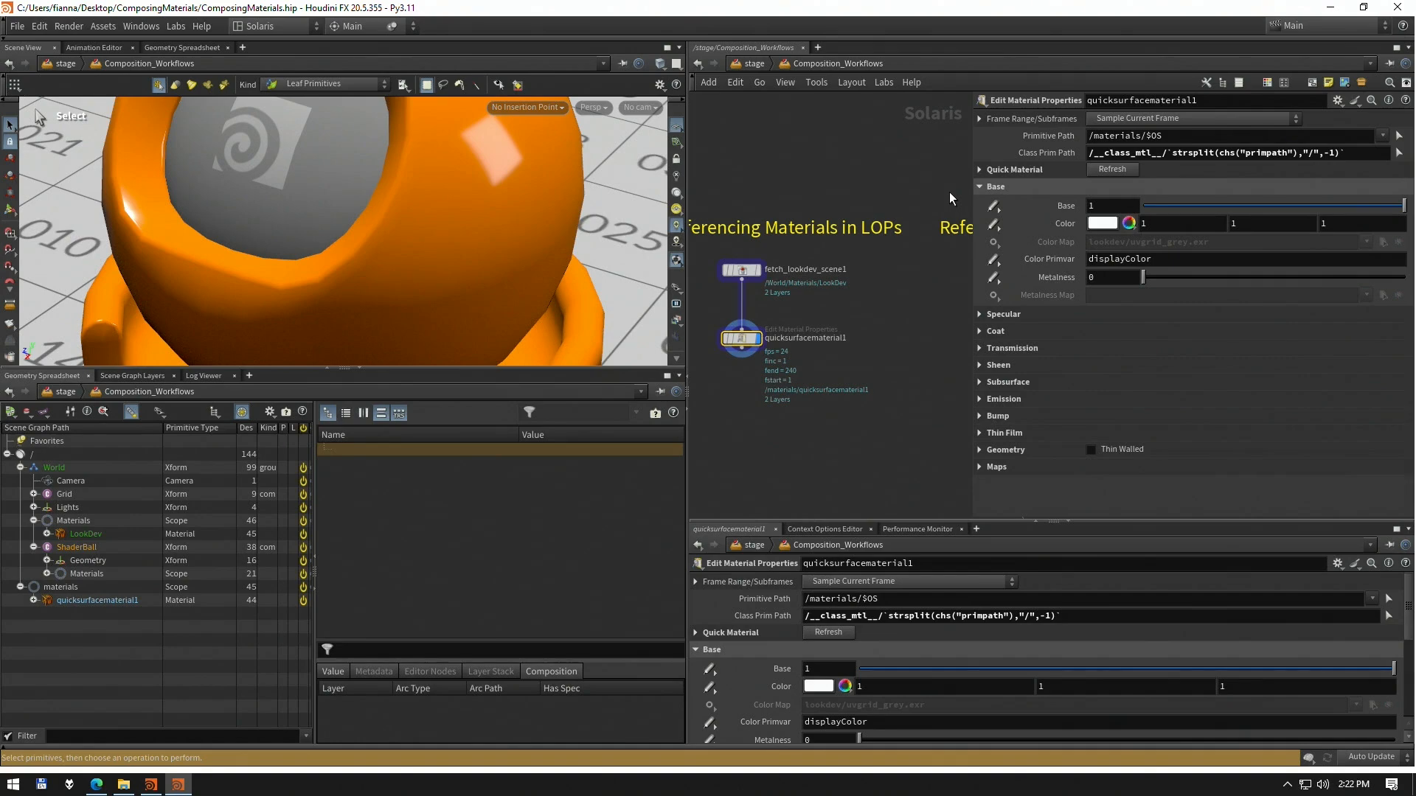
pyautogui.click(983, 168)
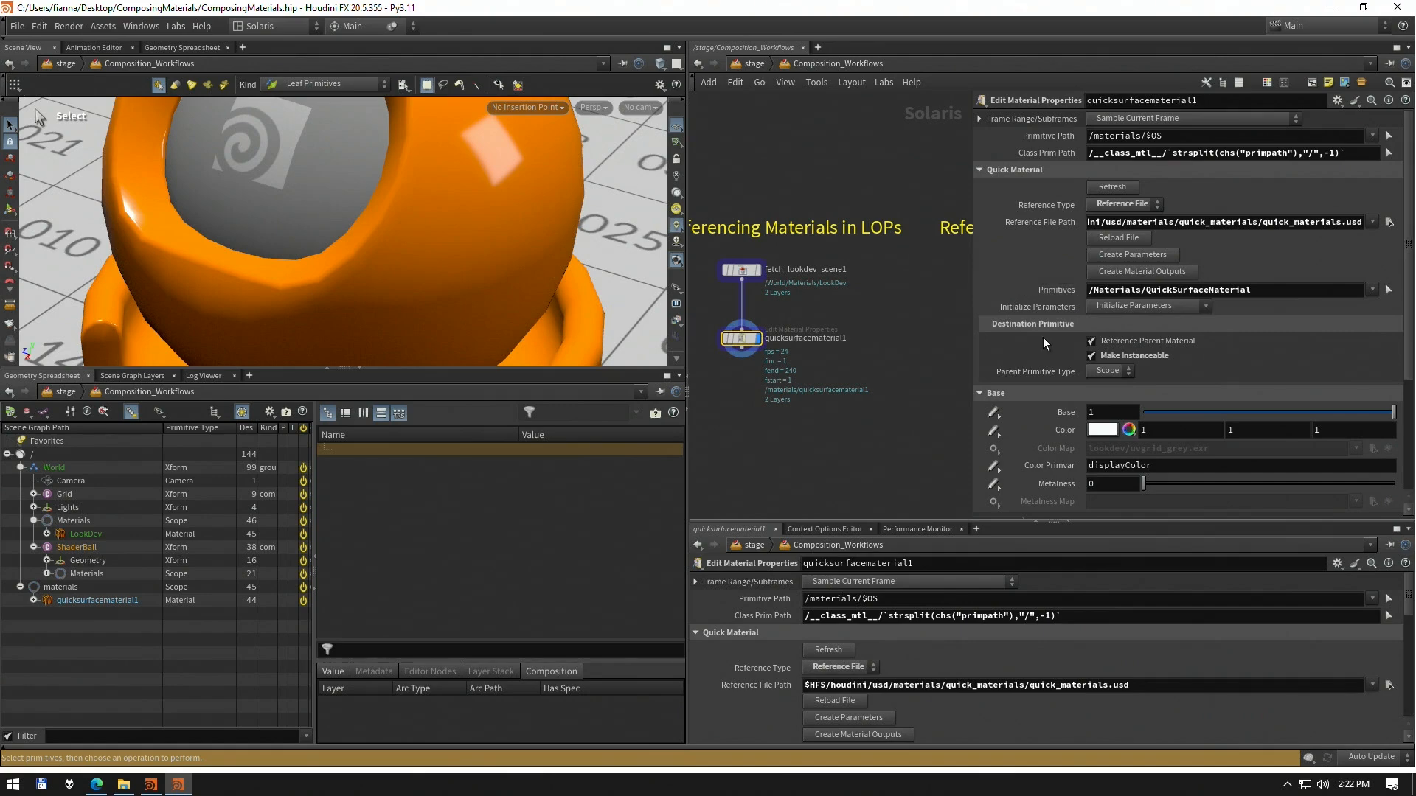
pyautogui.moveTo(1155, 360)
pyautogui.moveTo(811, 365); pyautogui.dragTo(855, 352, button='middle')
pyautogui.scroll(-4, 1068, 384)
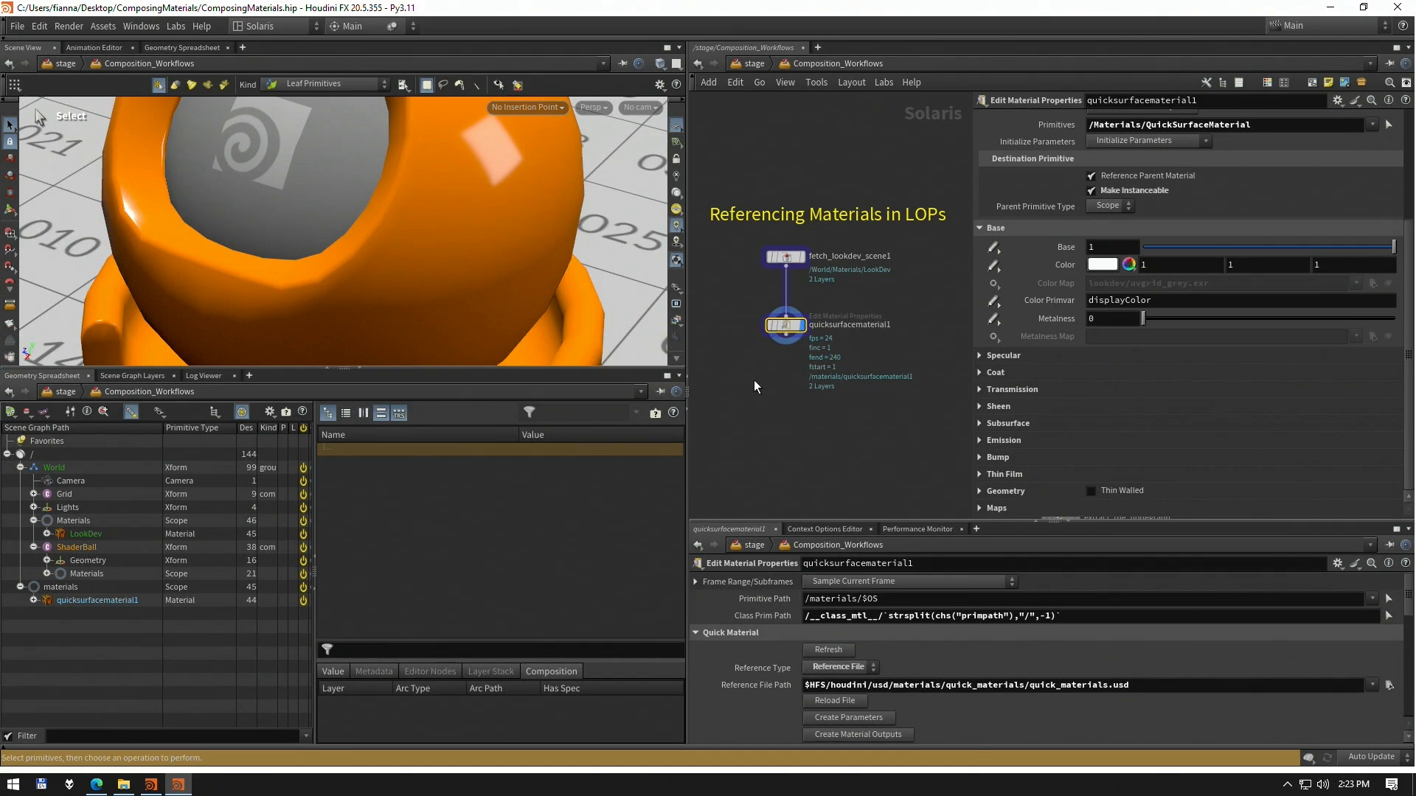
# Enable the base Color Map on quicksurfacematerial1 and create its COP network for the maps
pyautogui.click(992, 284)
pyautogui.click(1018, 293)
pyautogui.click(1392, 286)
pyautogui.scroll(3, 838, 348)
pyautogui.moveTo(878, 303)
pyautogui.mouseDown(button='middle')
pyautogui.moveTo(824, 317)
pyautogui.moveTo(860, 296)
pyautogui.mouseUp(button='middle')
pyautogui.click(835, 348)
pyautogui.scroll(-3, 860, 295)
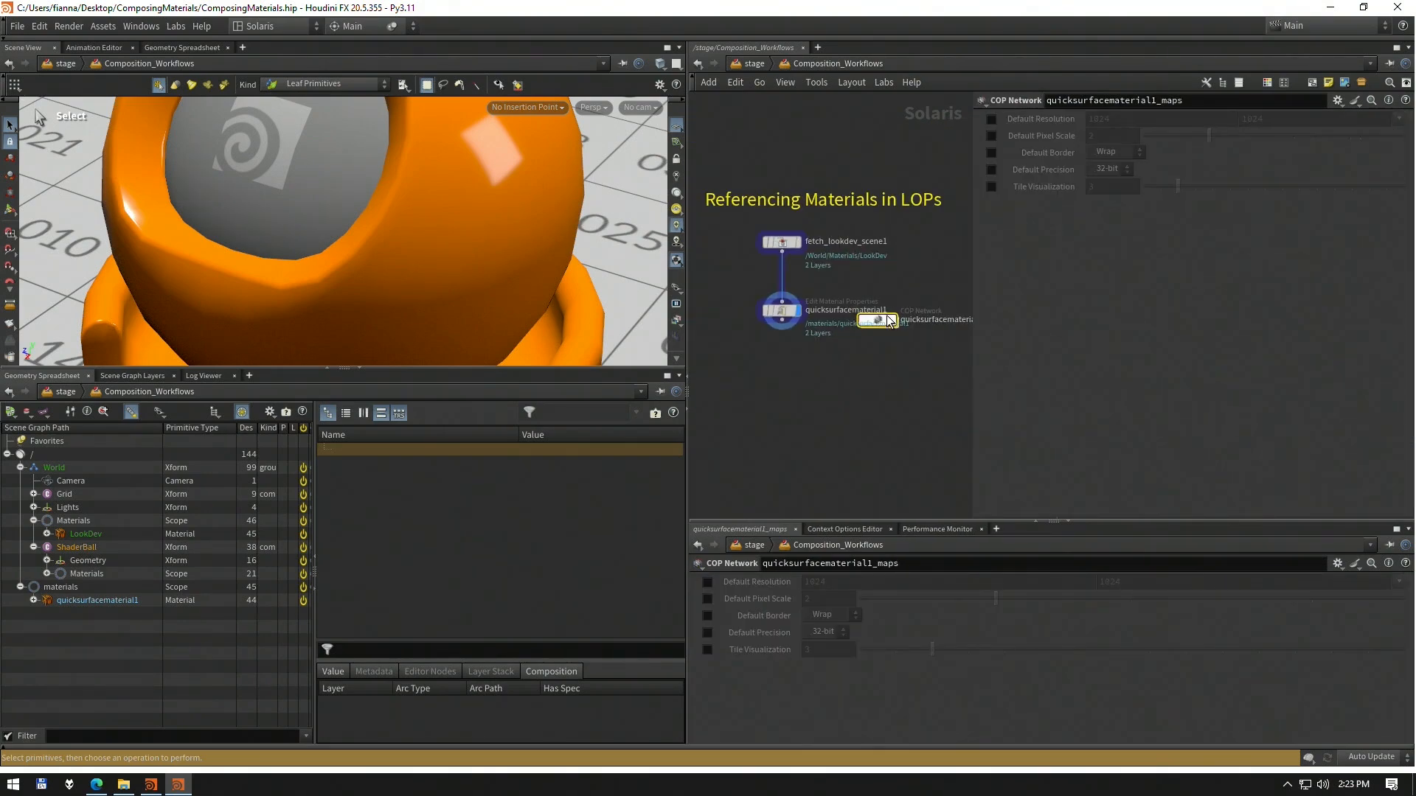
# Inspect the checkerboard and base_color nodes inside quicksurfacematerial1_maps and return to Composition_Workflows
pyautogui.doubleClick(877, 322)
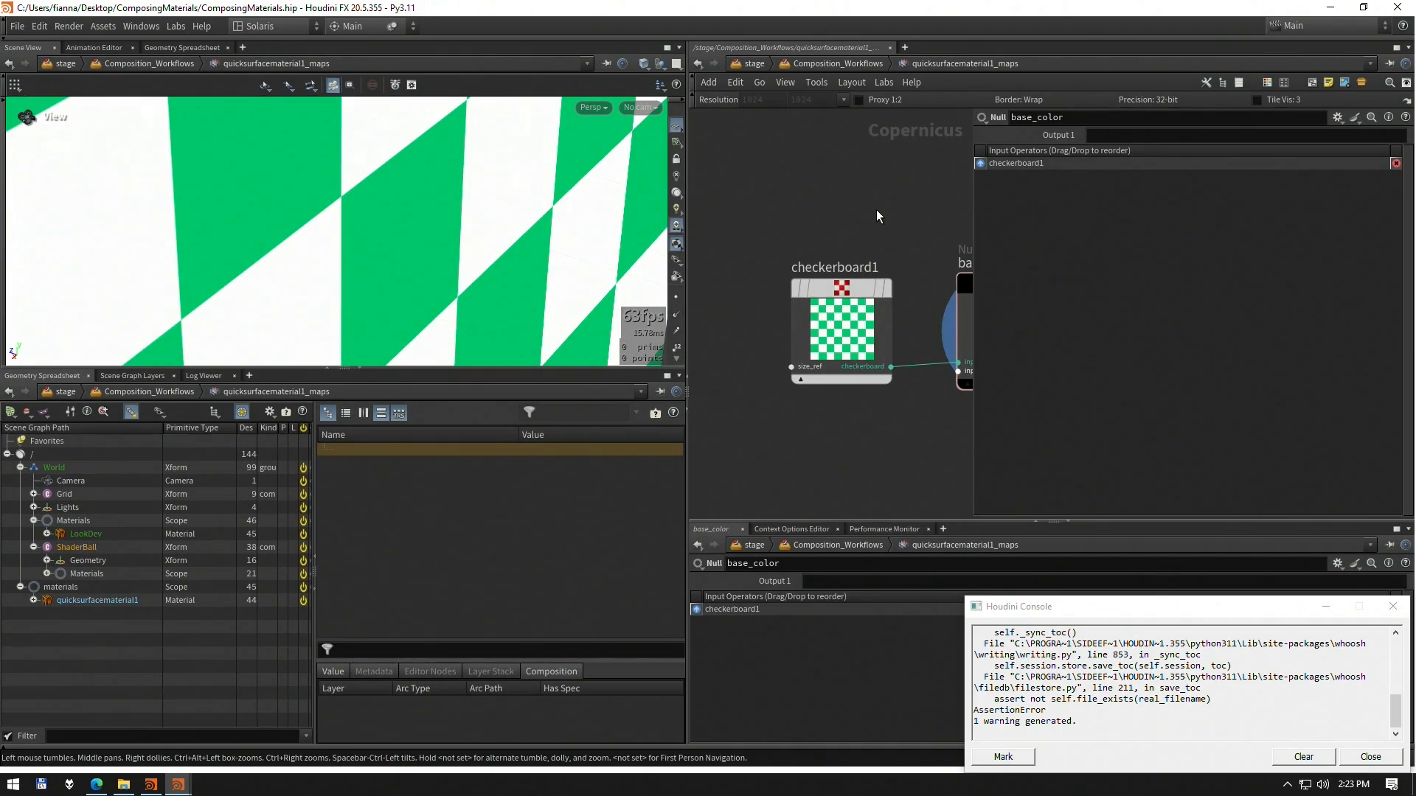
pyautogui.press('u')
pyautogui.moveTo(847, 289); pyautogui.dragTo(802, 317, button='middle')
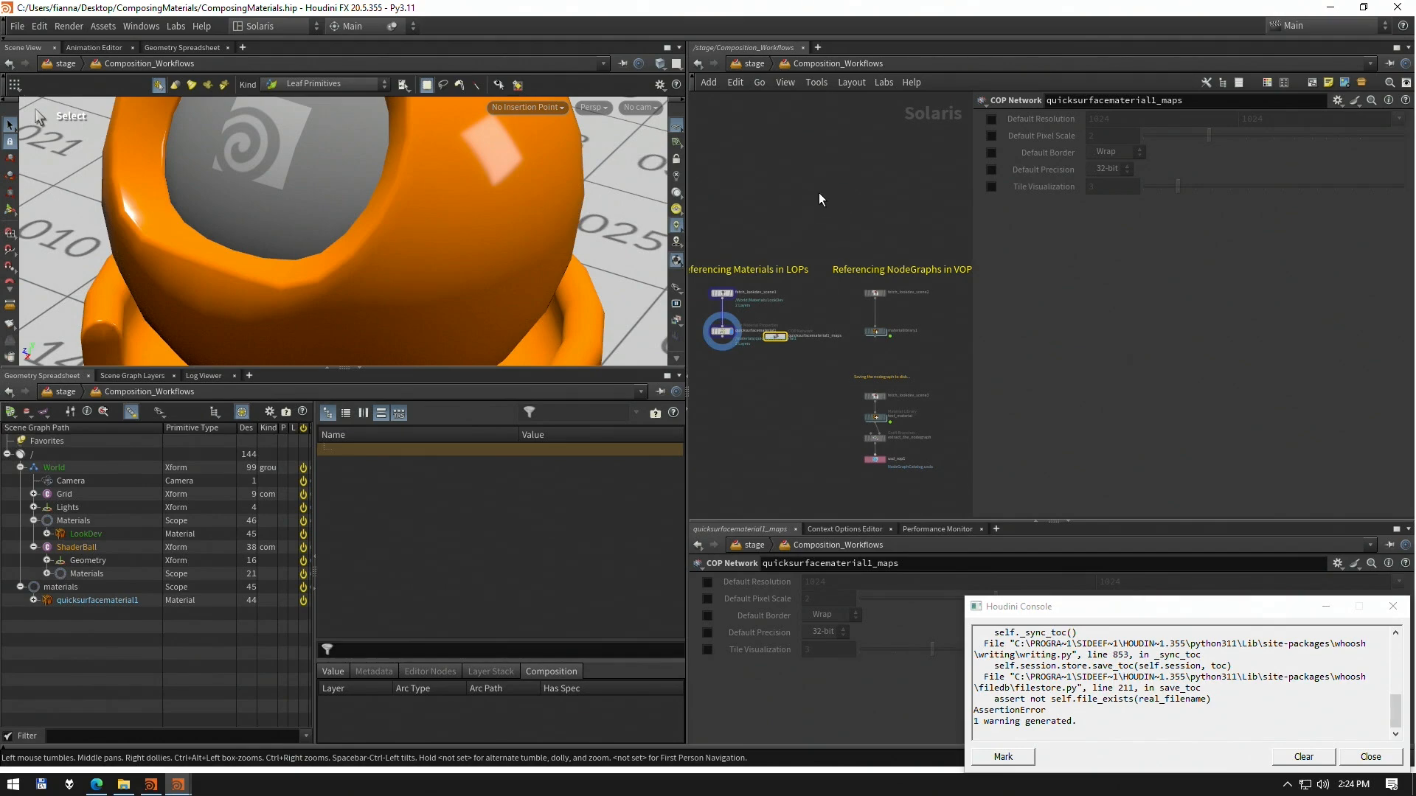
# Replace the karmamaterial subnetwork in Making_and_Editing_Materials' materiallibrary1 with a new Karma Material Builder
pyautogui.press('u')
pyautogui.doubleClick(786, 268)
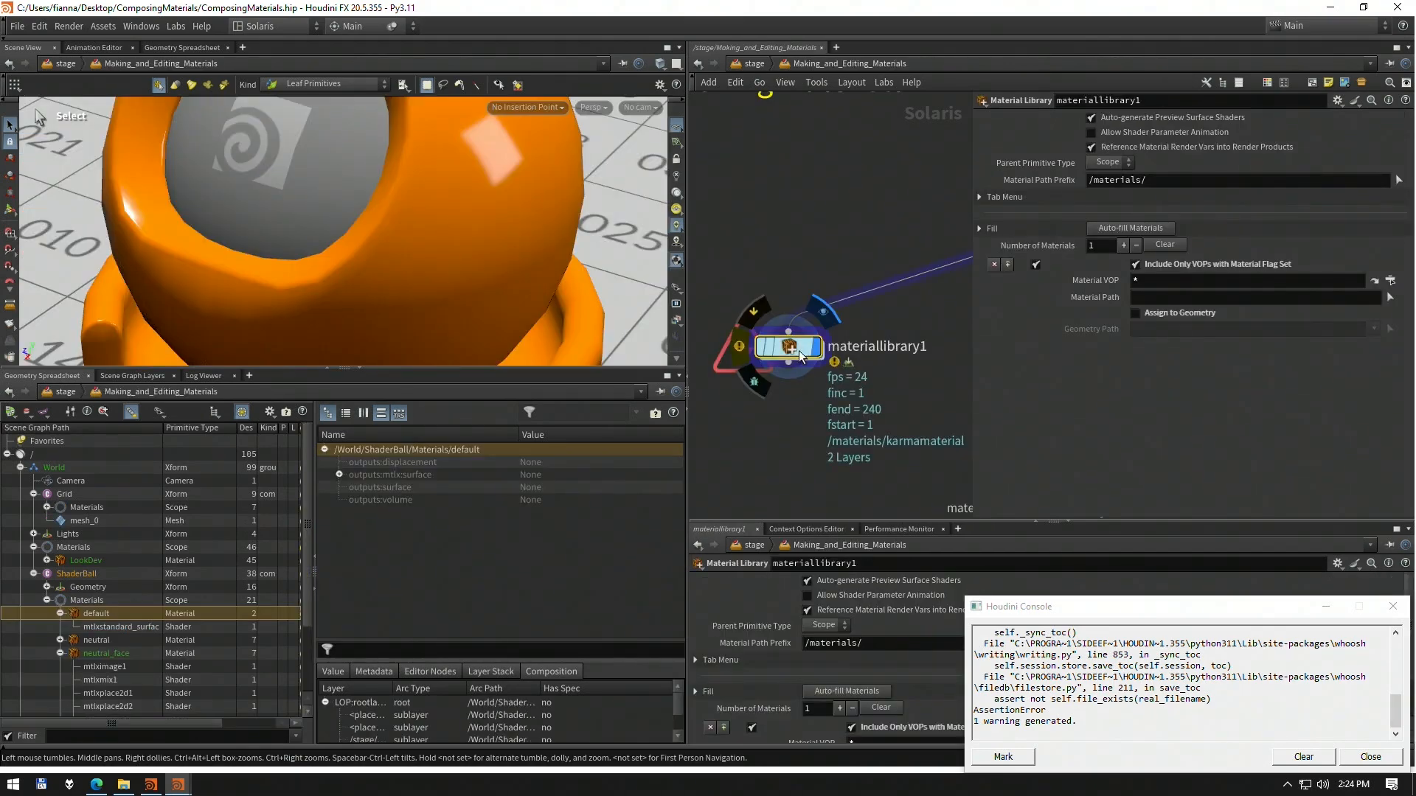
pyautogui.doubleClick(802, 354)
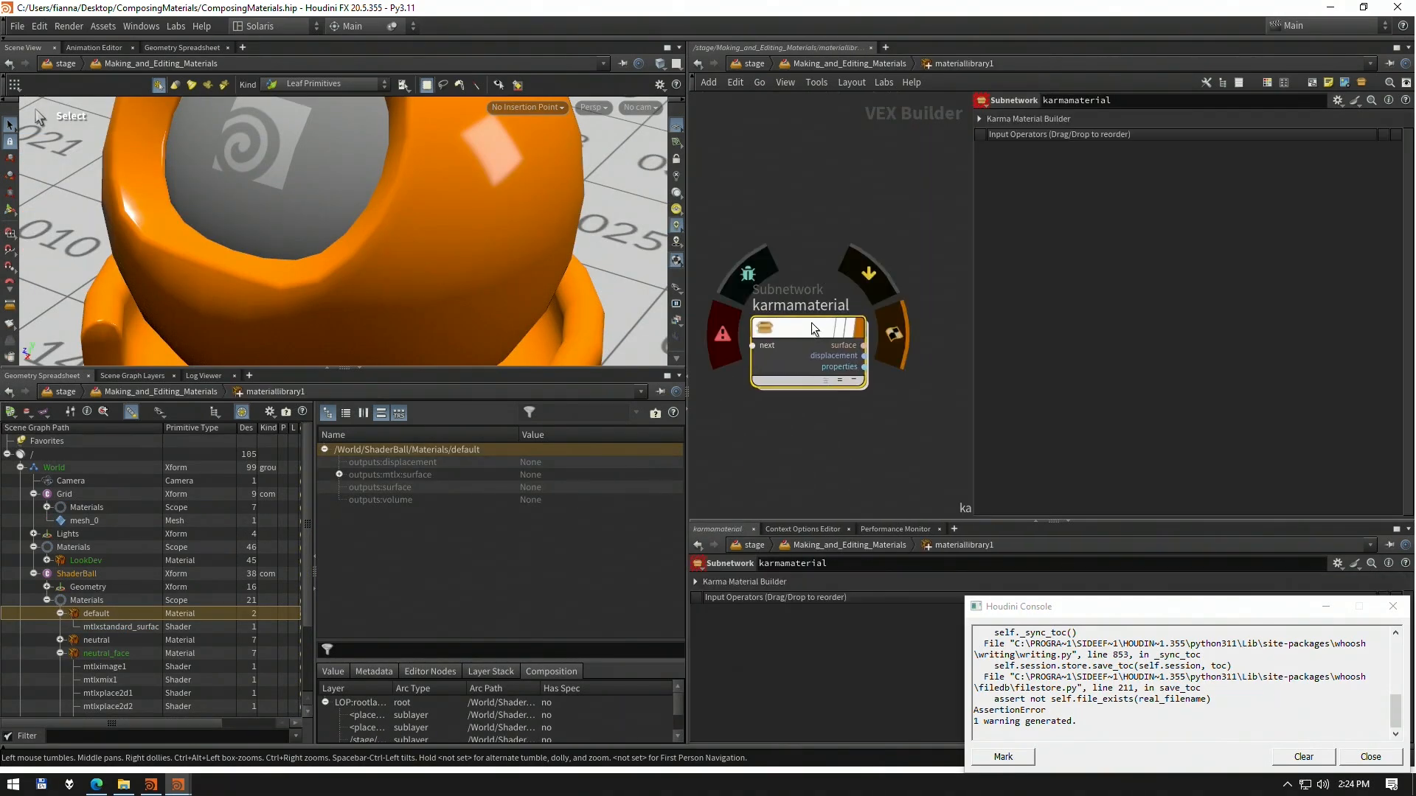
pyautogui.press('Delete')
pyautogui.press('Tab')
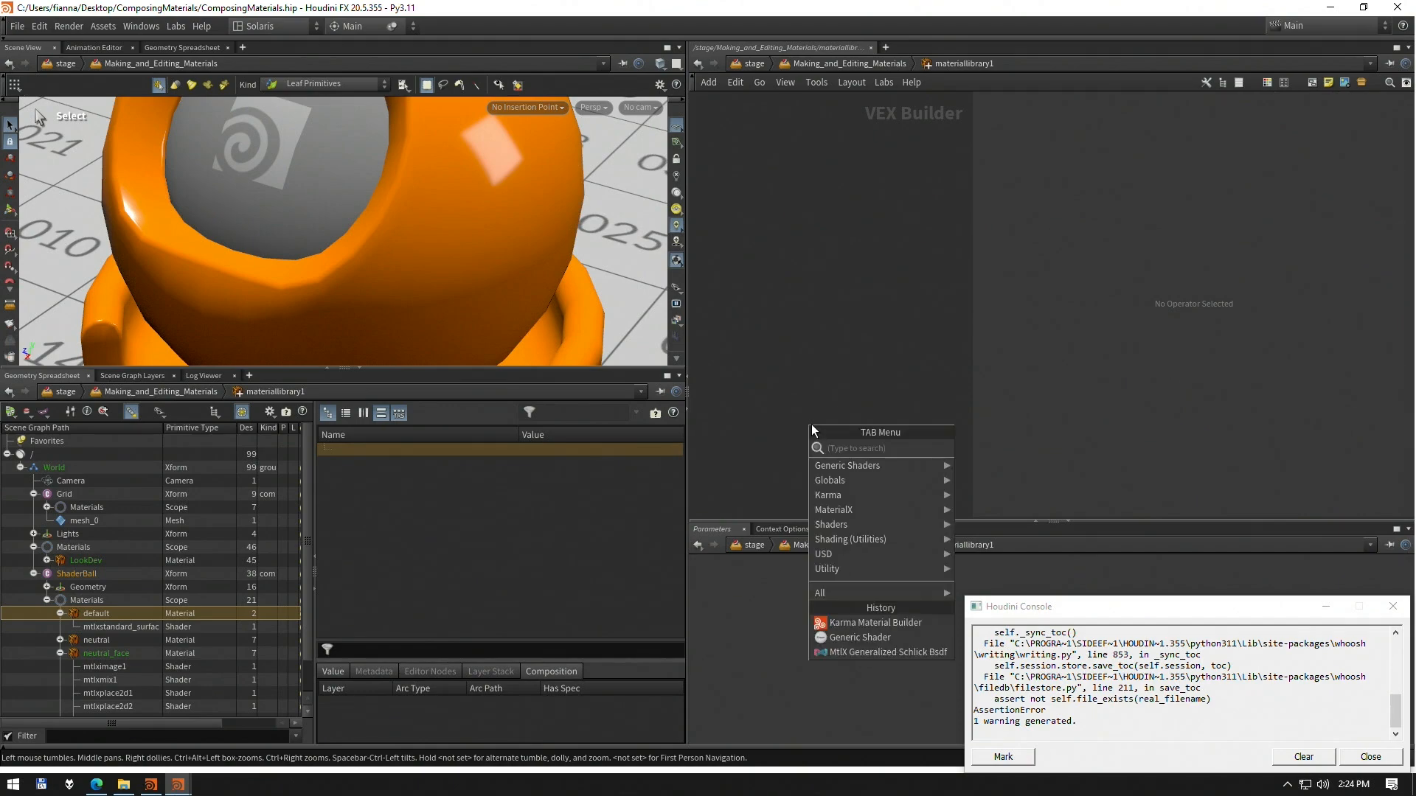
pyautogui.write('karma')
pyautogui.press('Return')
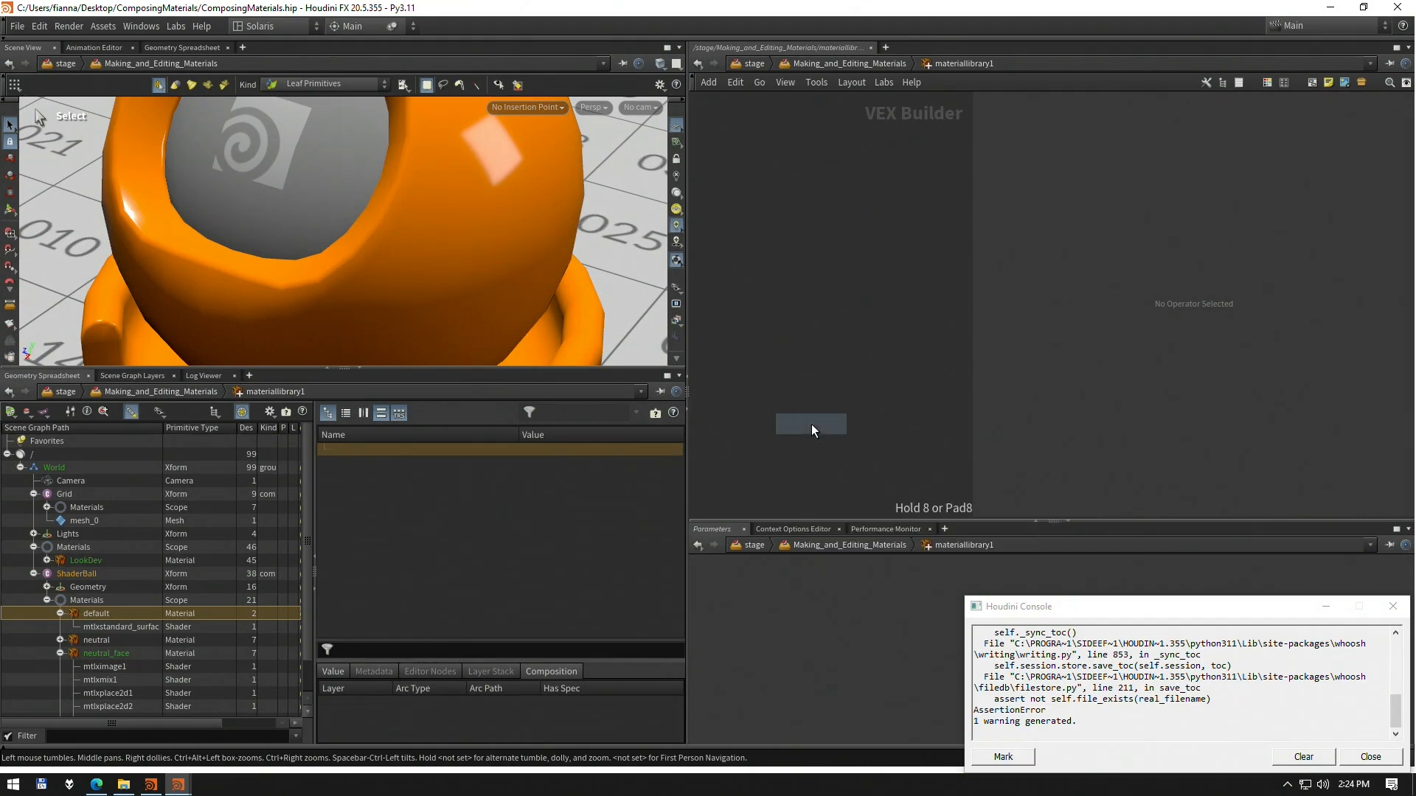
pyautogui.click(811, 423)
# Promote mtlxstandard_surface's base_color to a subnet input inside karmamaterial and reposition the surface node
pyautogui.doubleClick(811, 423)
pyautogui.scroll(4, 785, 354)
pyautogui.click(809, 351)
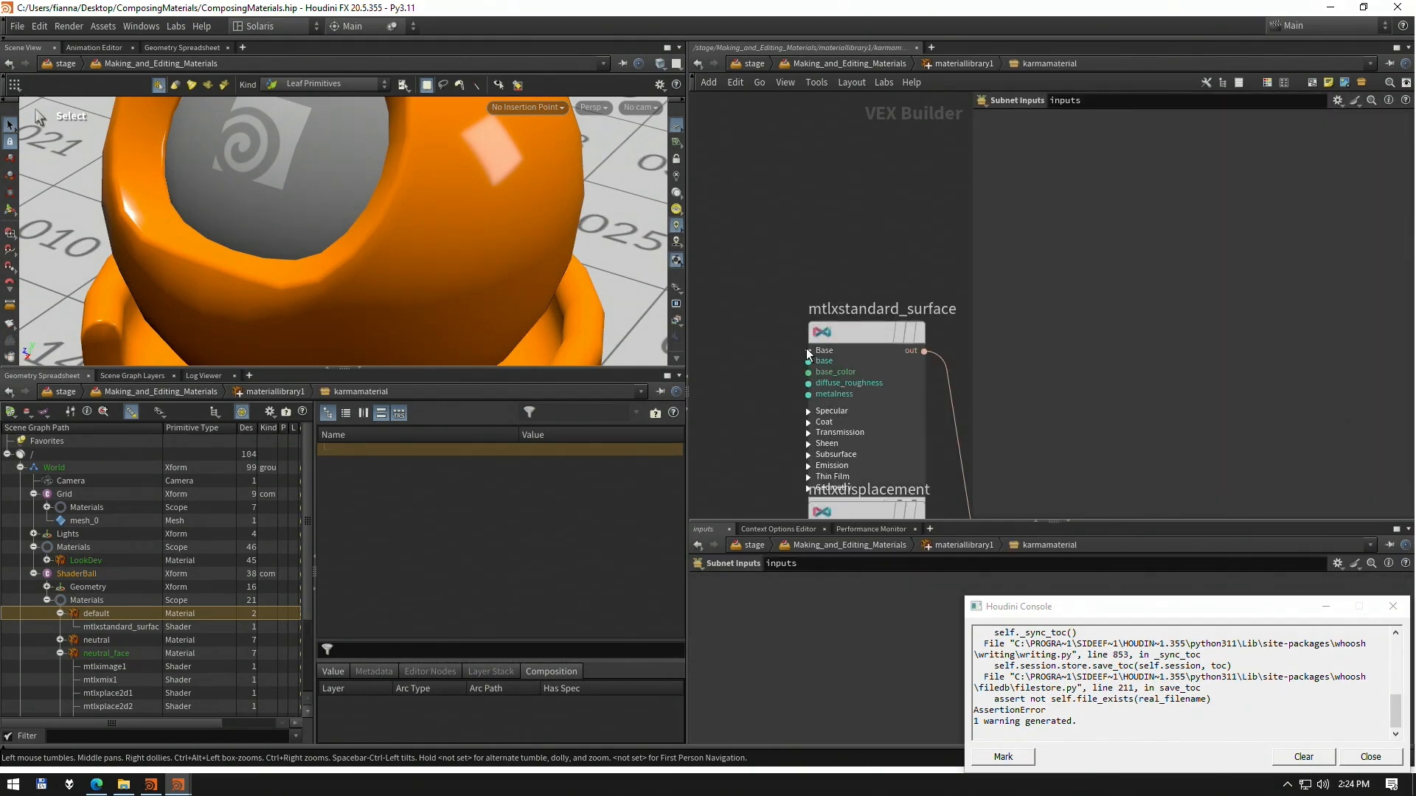
pyautogui.rightClick(830, 374)
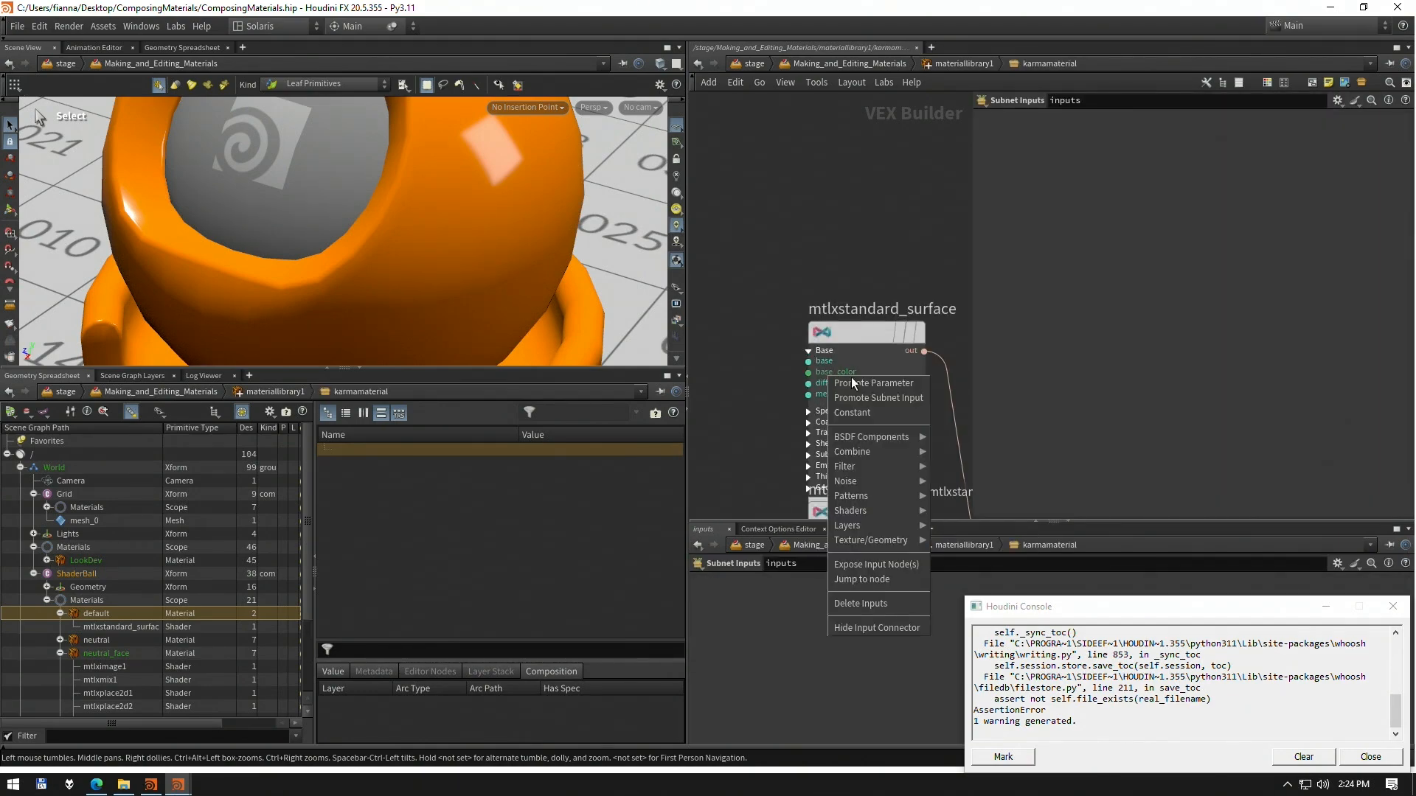
pyautogui.click(918, 398)
pyautogui.moveTo(808, 336); pyautogui.dragTo(890, 339, button='middle')
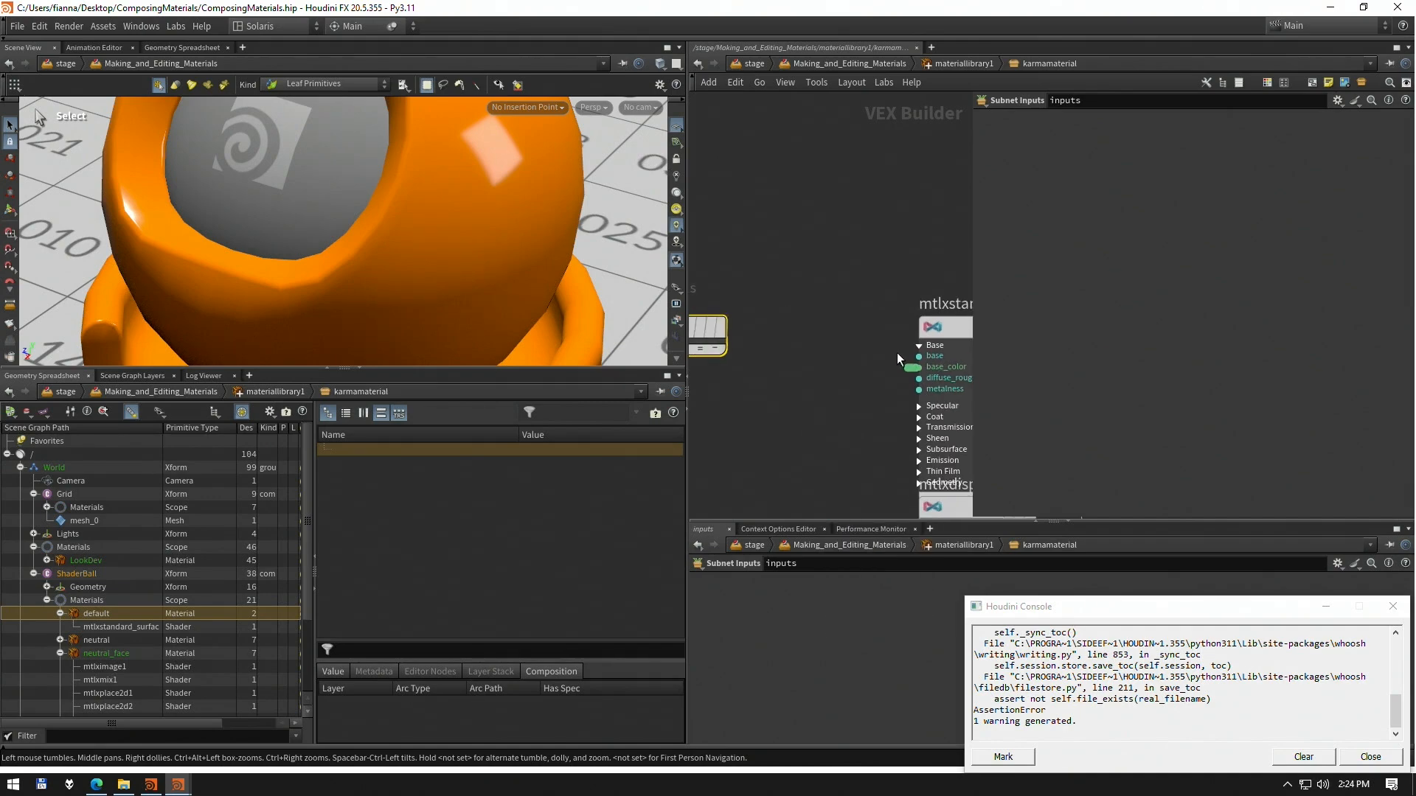
pyautogui.moveTo(950, 330); pyautogui.dragTo(913, 275)
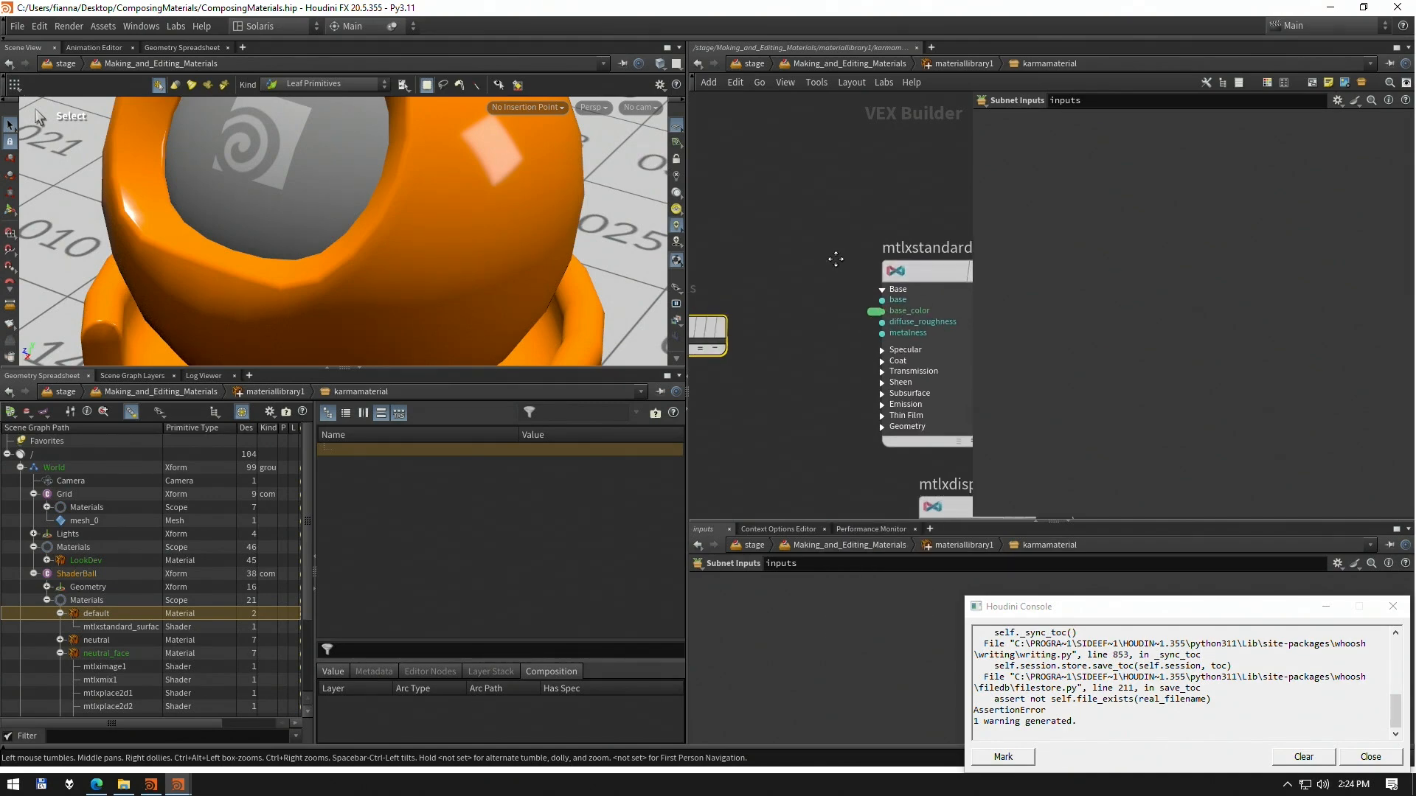
# Inspect the promoted Base Color parameter on karmamaterial and re-check its connection inside the subnetwork
pyautogui.press('u')
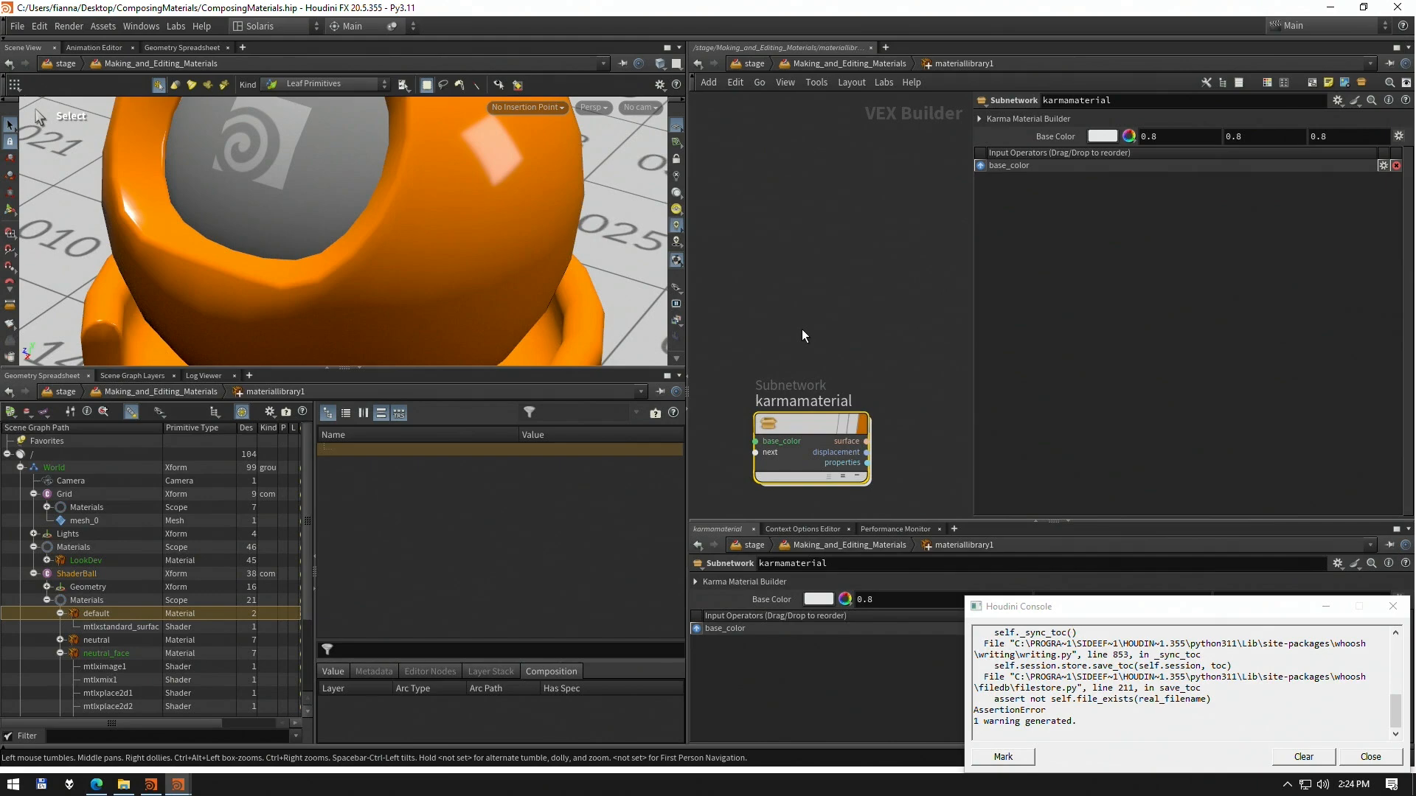
pyautogui.doubleClick(814, 423)
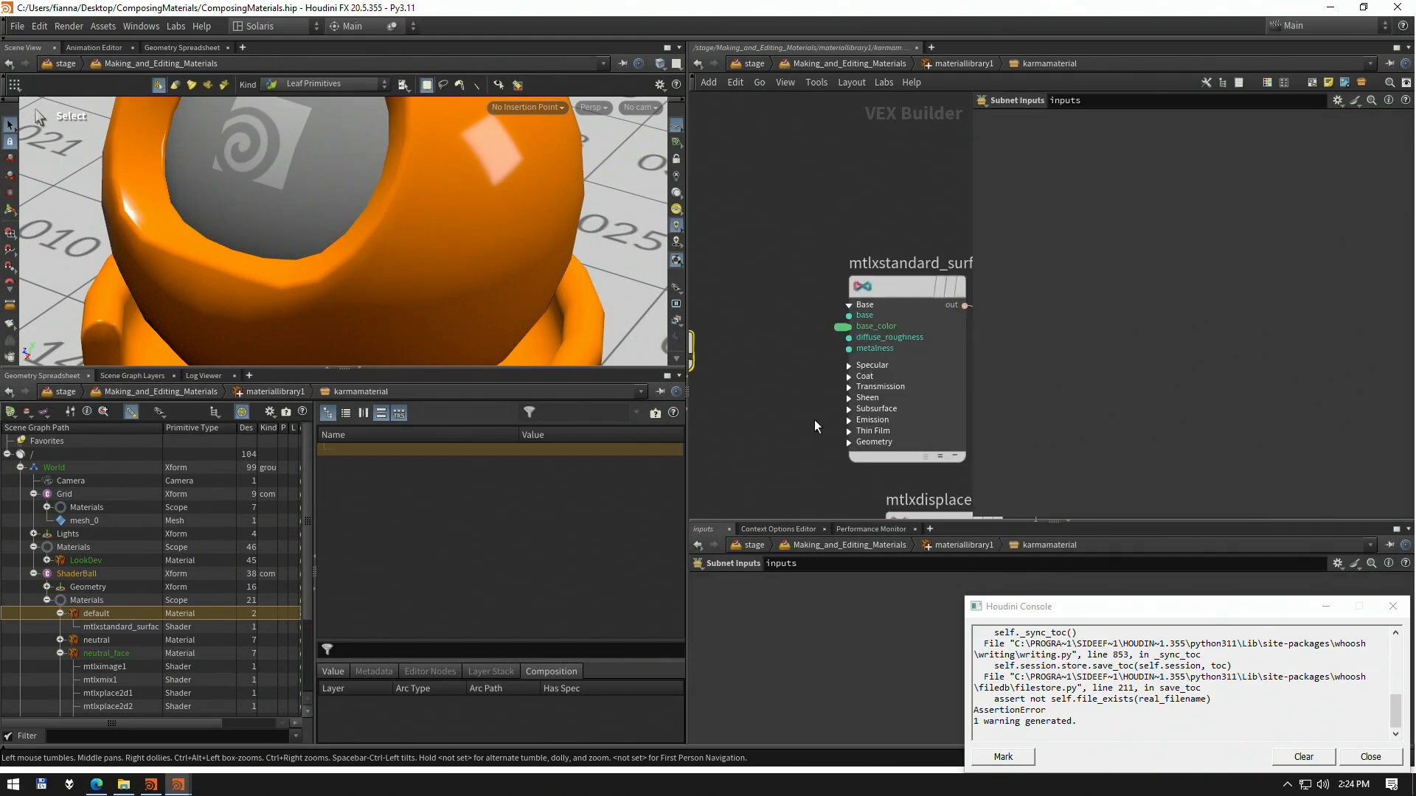
pyautogui.moveTo(790, 302); pyautogui.dragTo(804, 290, button='middle')
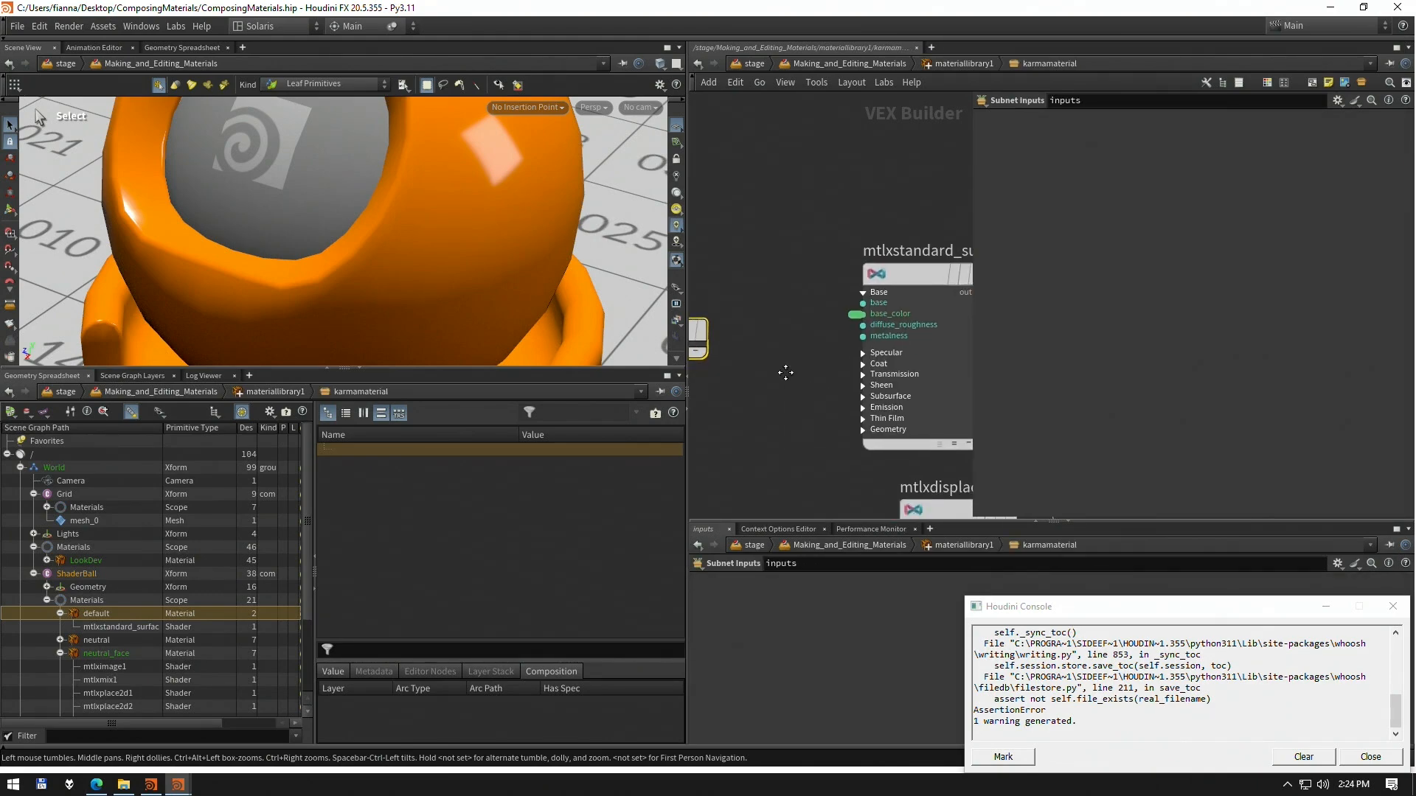
pyautogui.press('u')
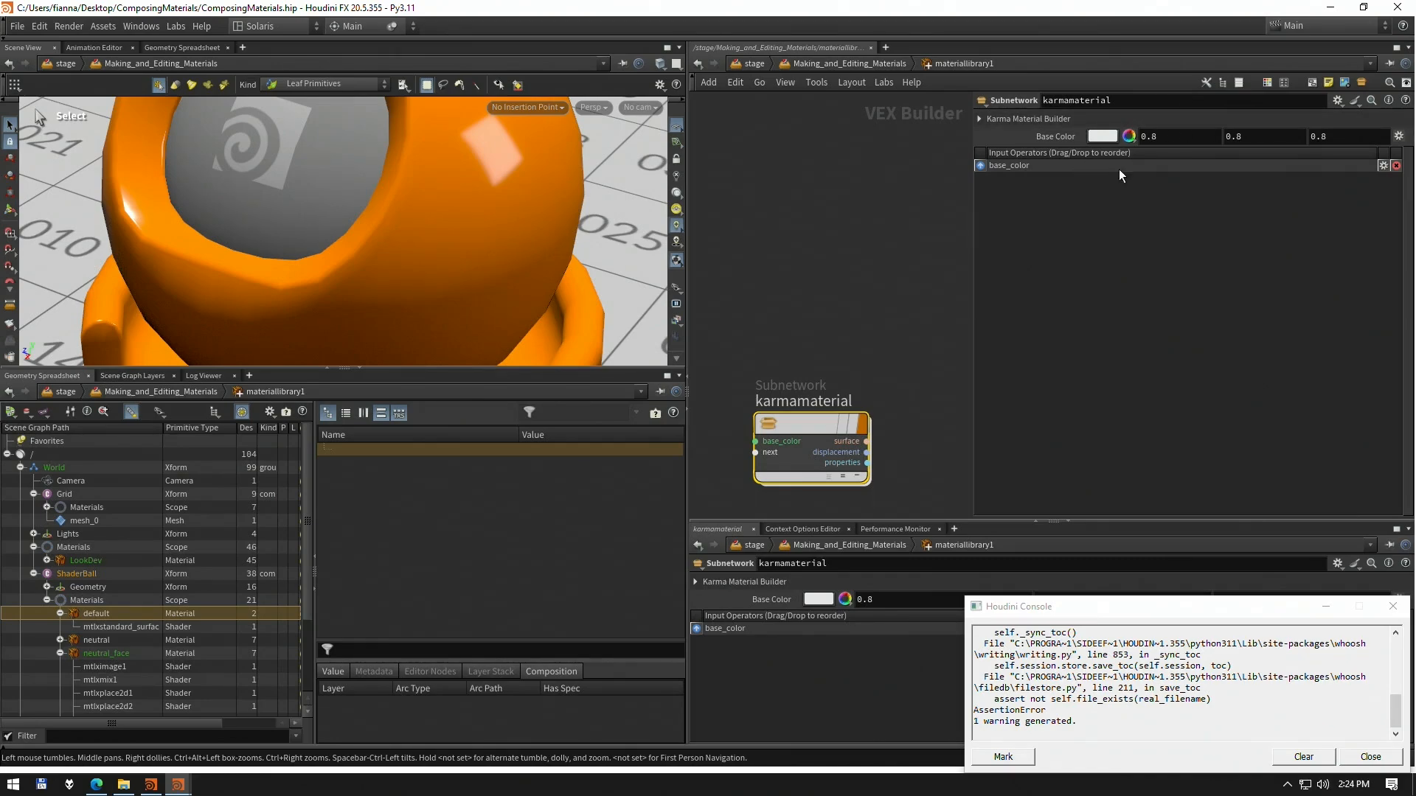
# Return to Composition_Workflows and display fetch_lookdev_scene2 in the Referencing NodeGraphs section
pyautogui.press('u')
pyautogui.press('u')
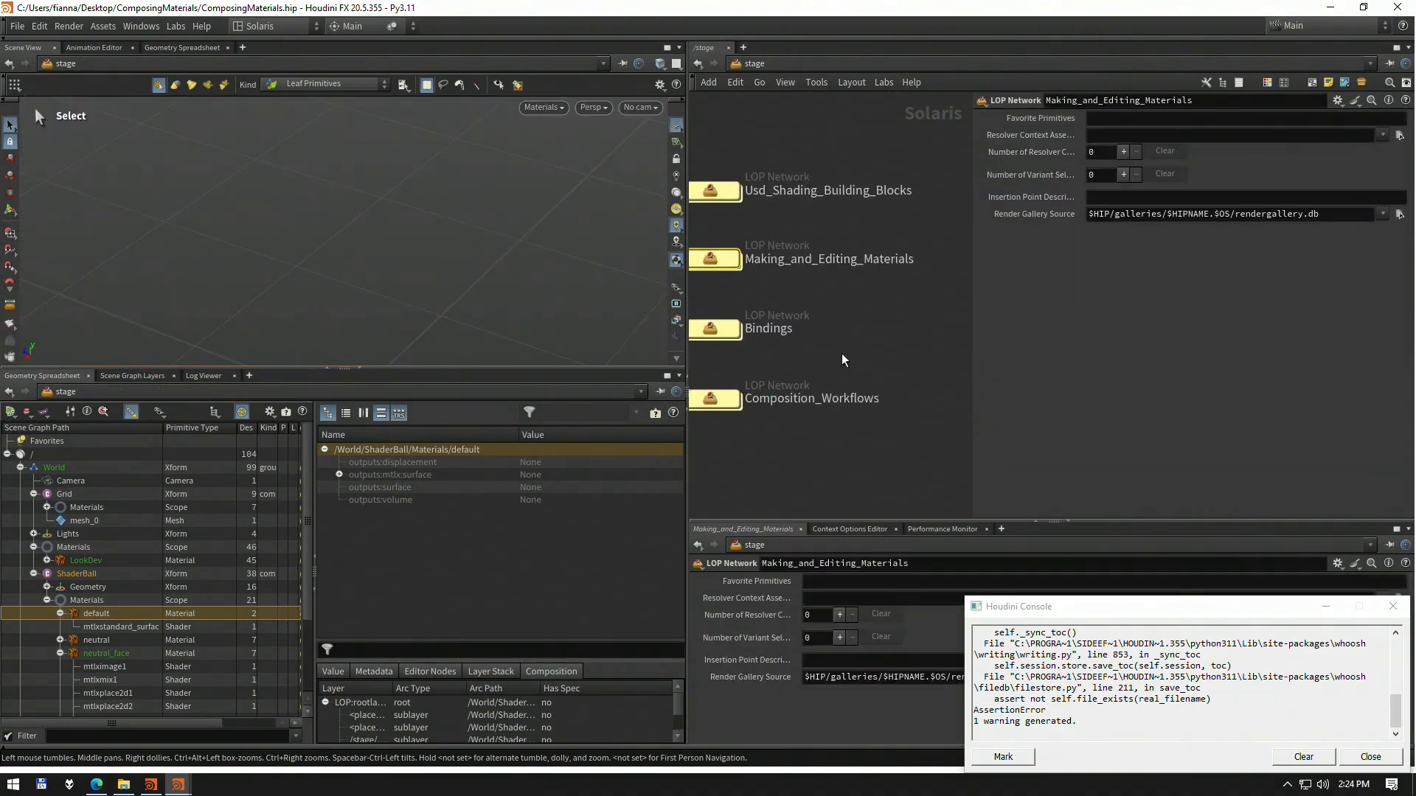
pyautogui.doubleClick(797, 432)
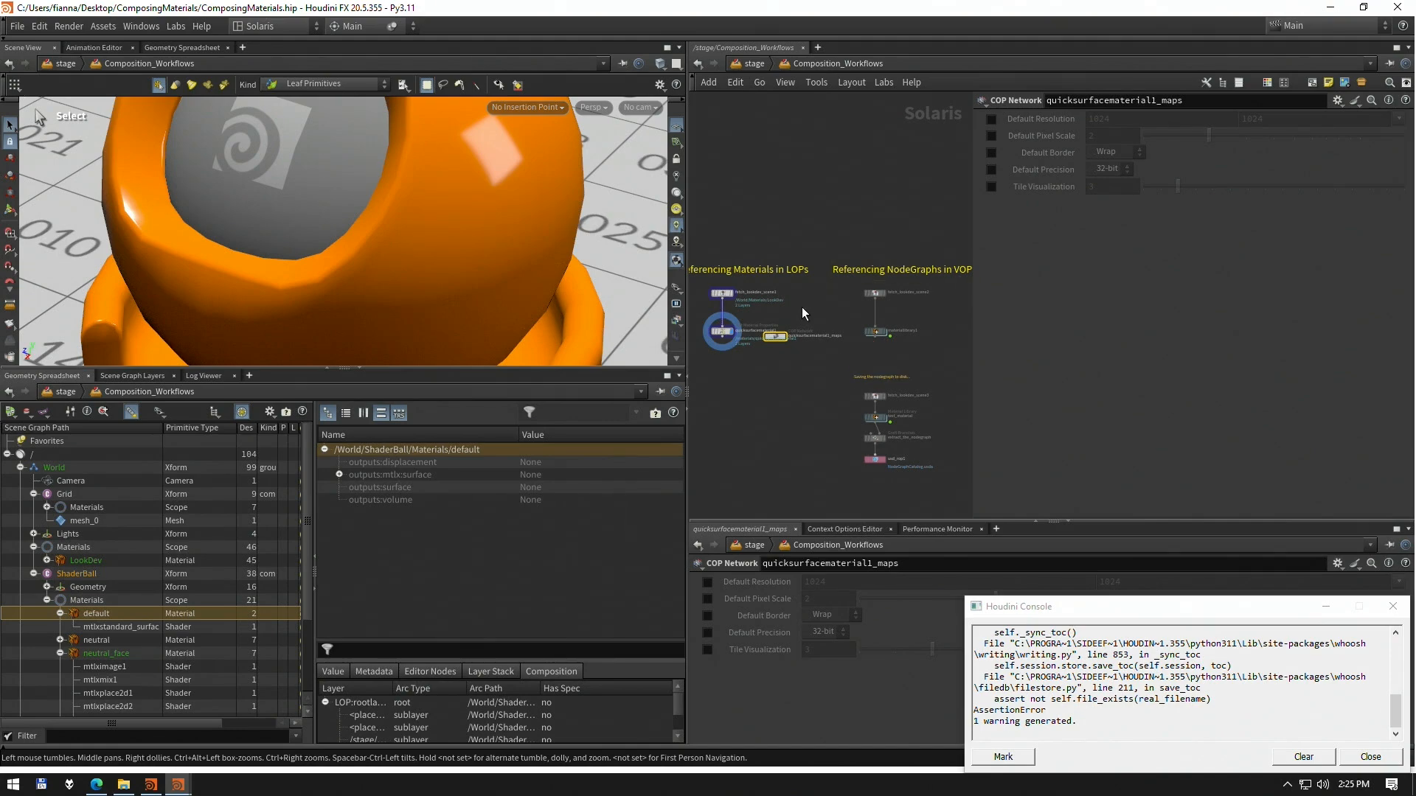
pyautogui.scroll(3, 913, 303)
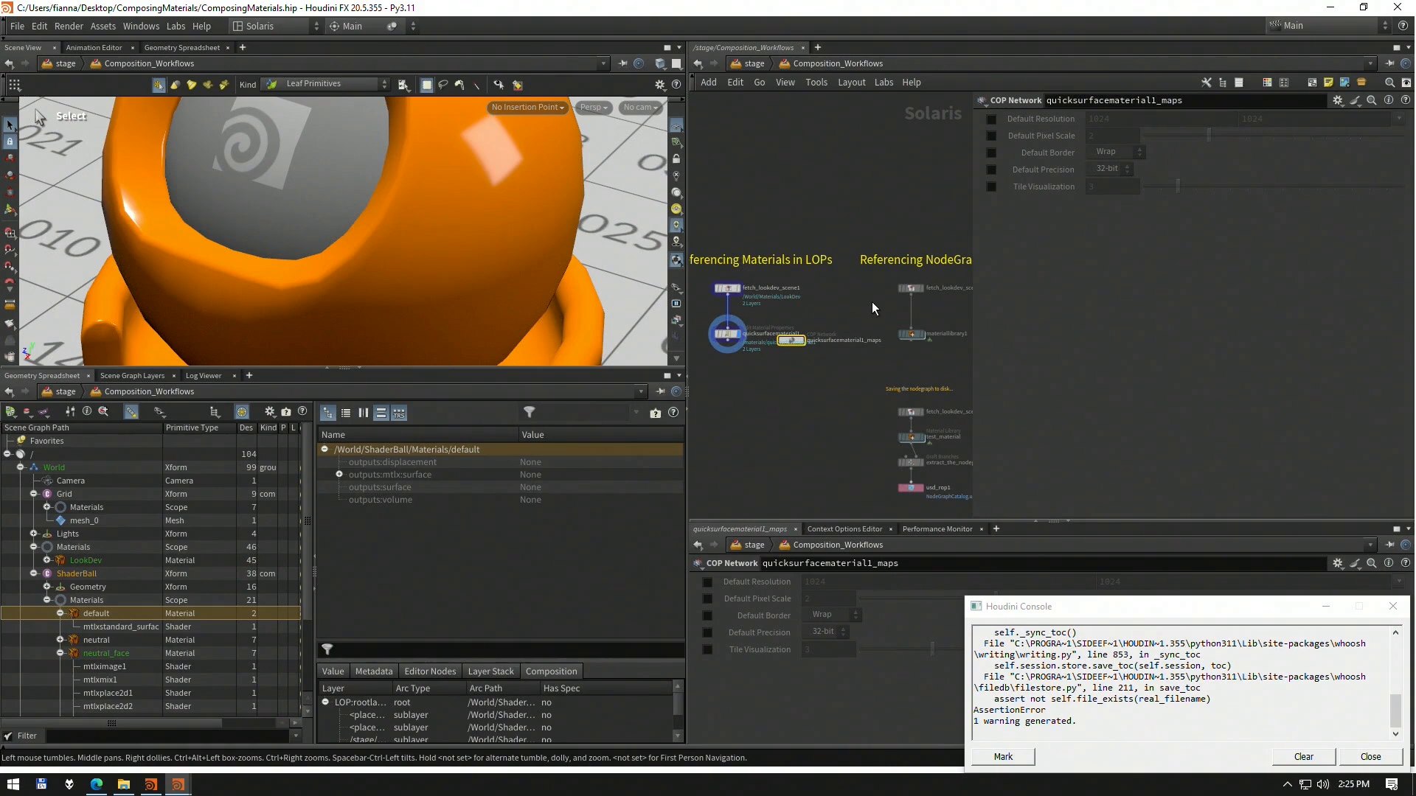
pyautogui.scroll(4, 867, 310)
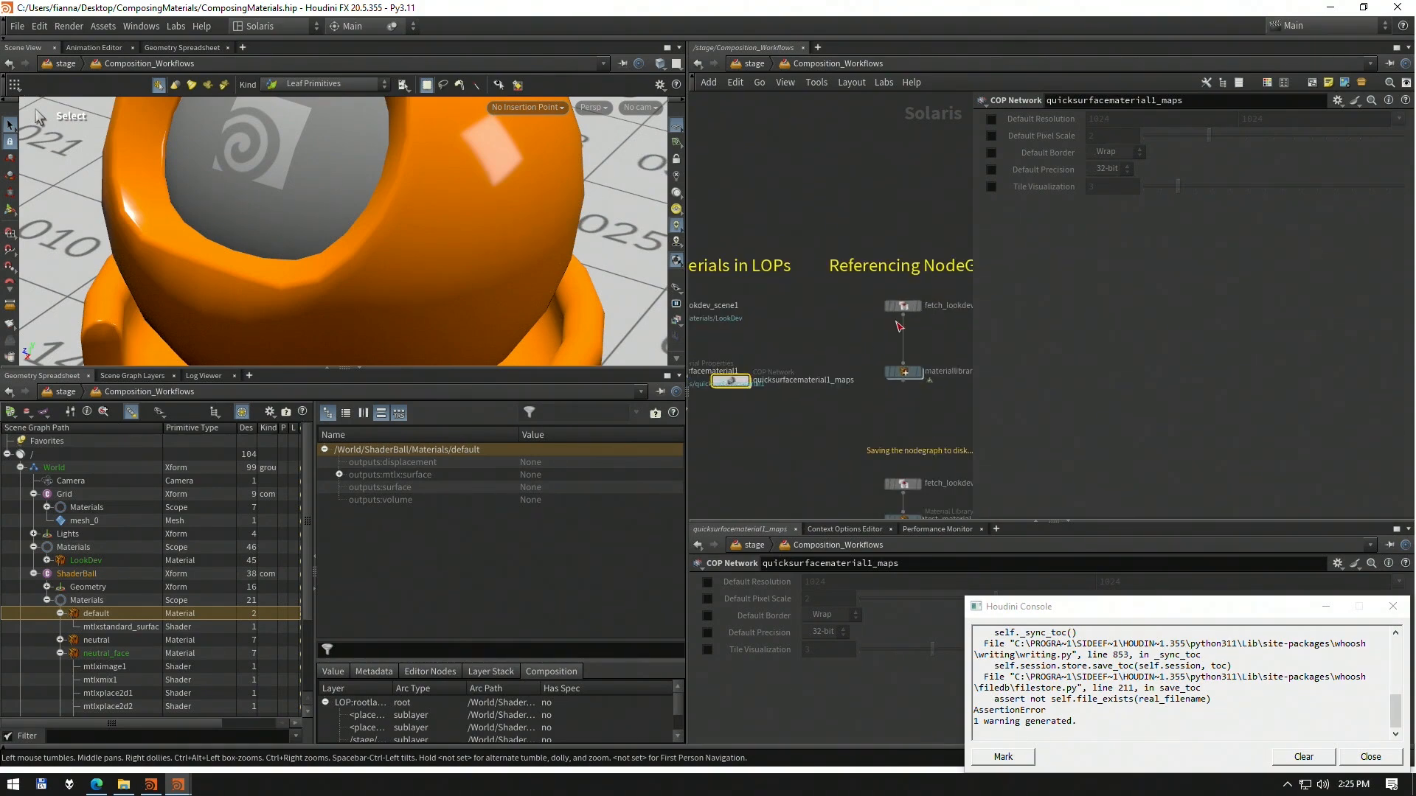
pyautogui.scroll(3, 881, 329)
pyautogui.click(919, 305)
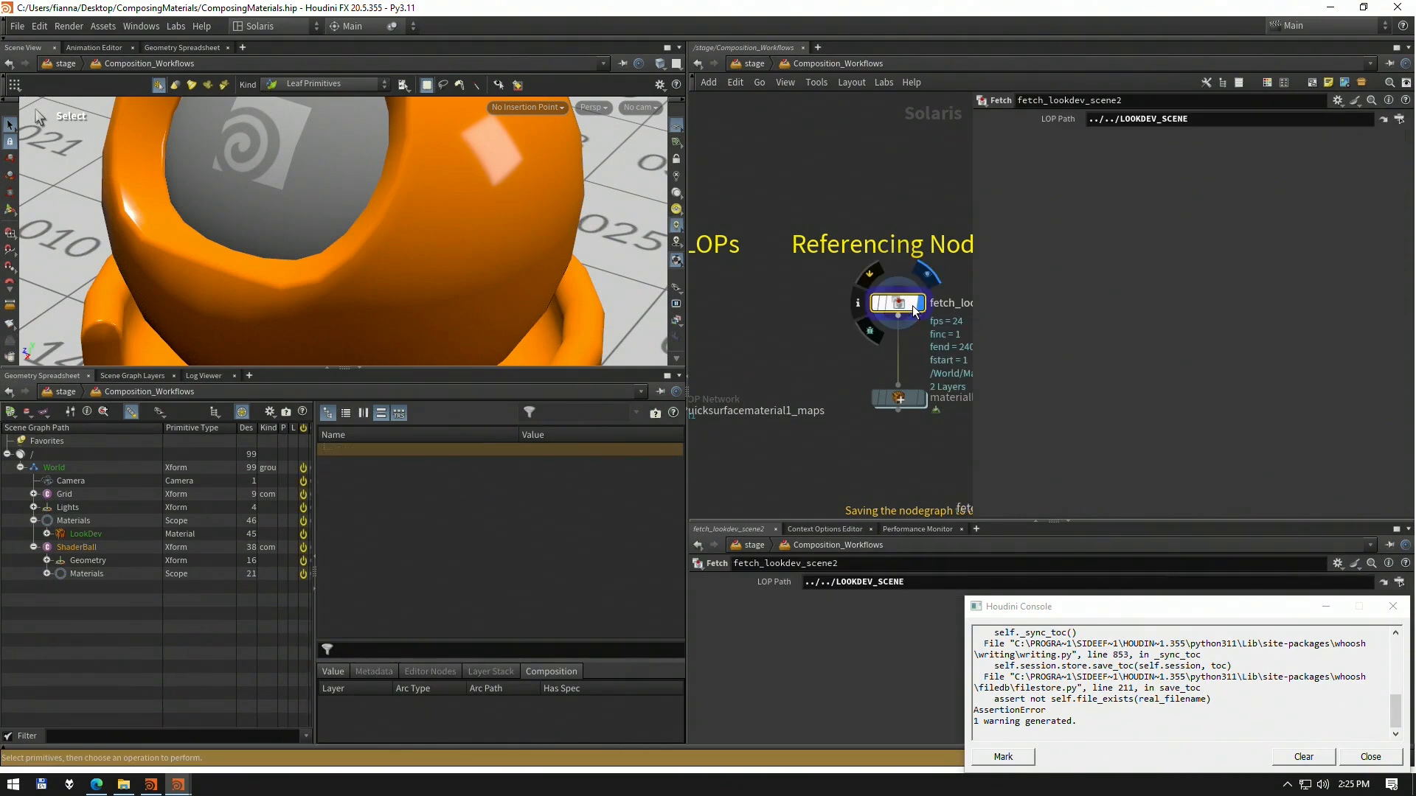
pyautogui.moveTo(867, 308)
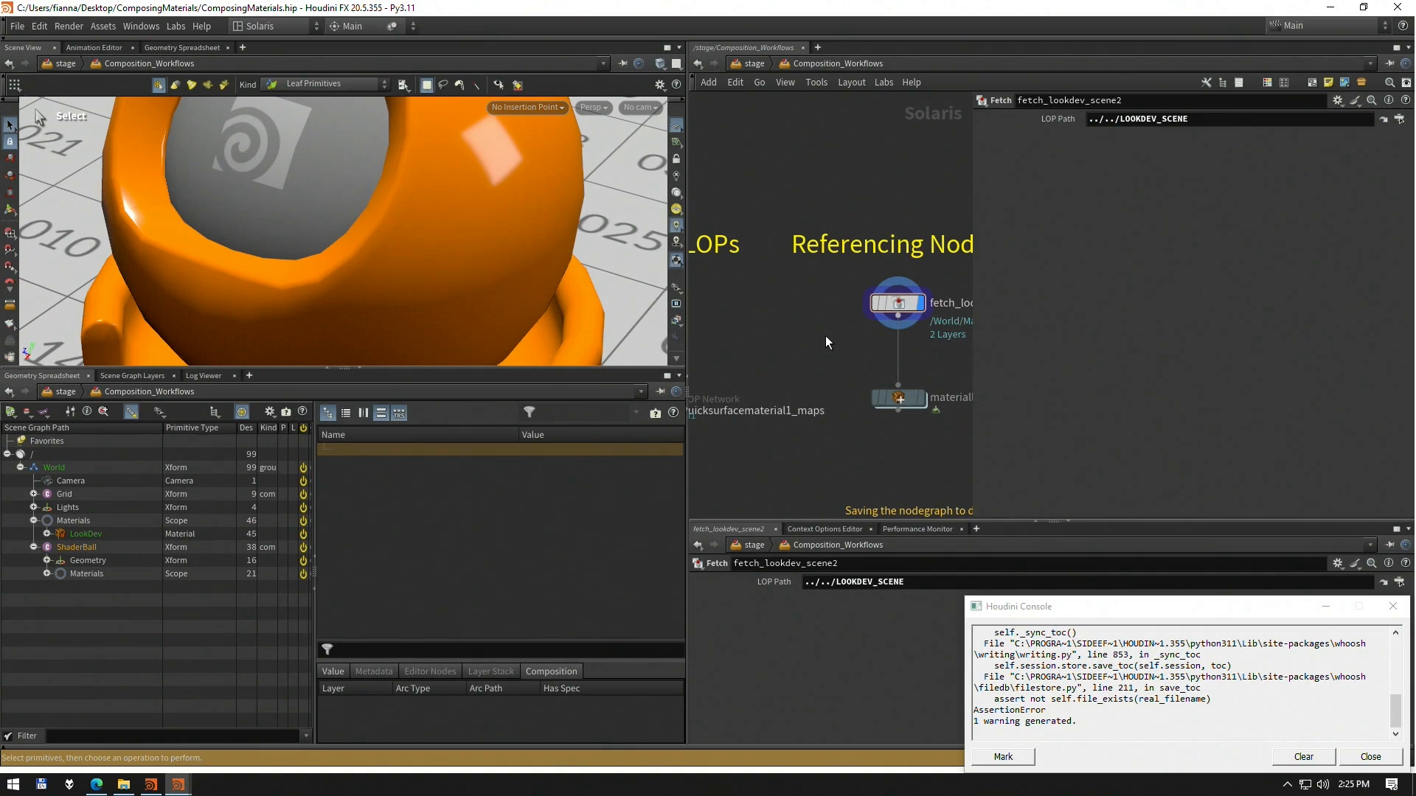
# Display the test_material library in the branch for saving the nodegraph to disk
pyautogui.moveTo(825, 335); pyautogui.dragTo(789, 304, button='middle')
pyautogui.scroll(-1, 787, 302)
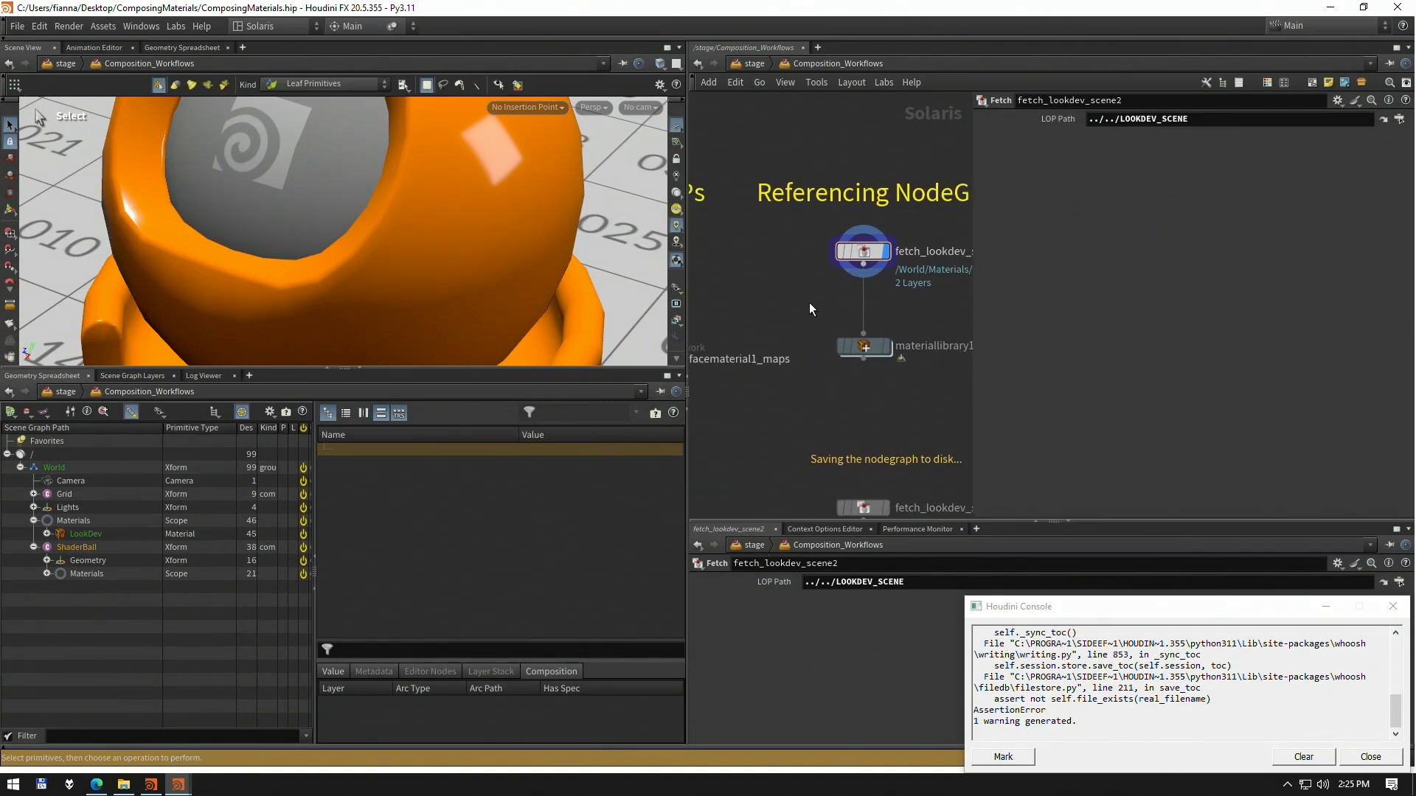
pyautogui.scroll(-2, 783, 302)
pyautogui.moveTo(780, 386); pyautogui.dragTo(808, 325, button='middle')
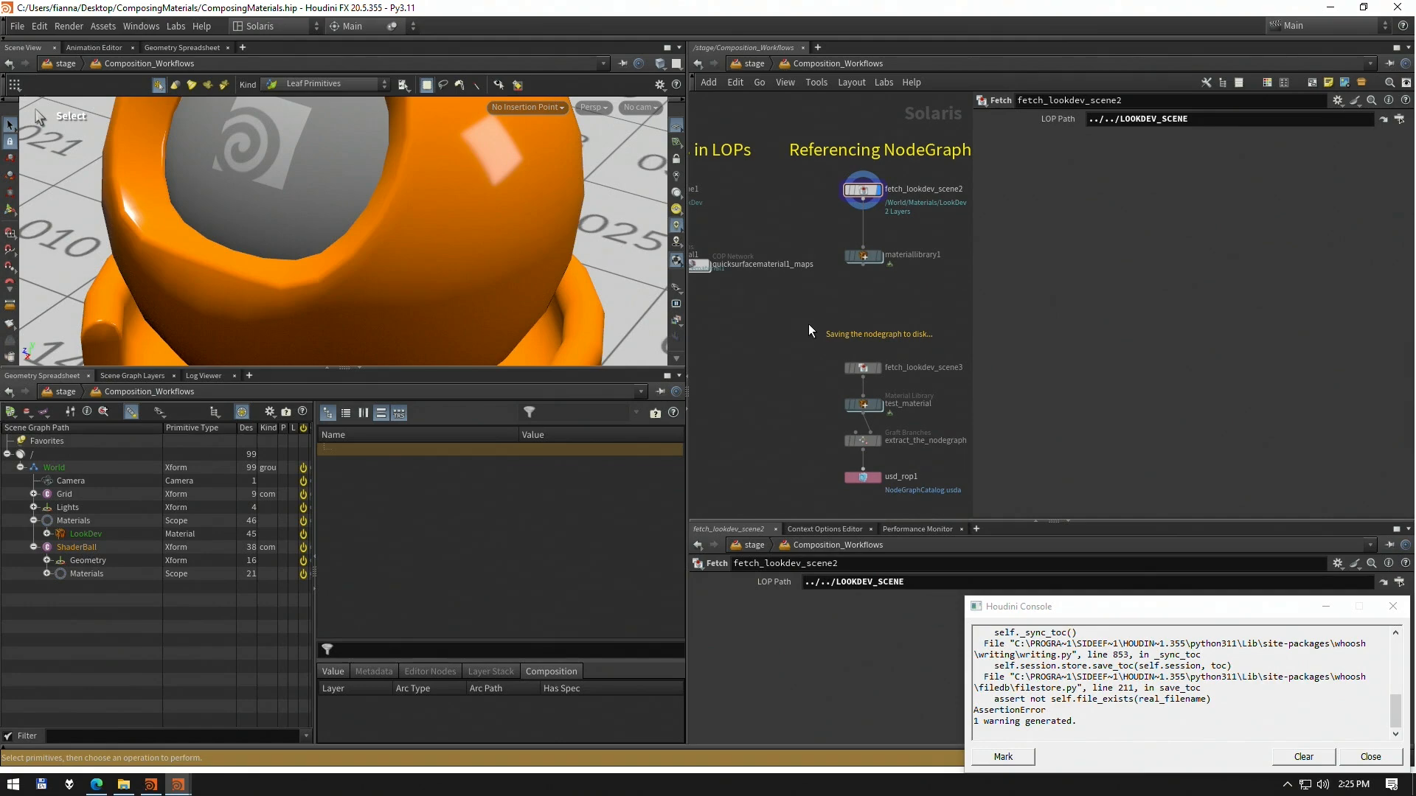
pyautogui.scroll(1, 881, 380)
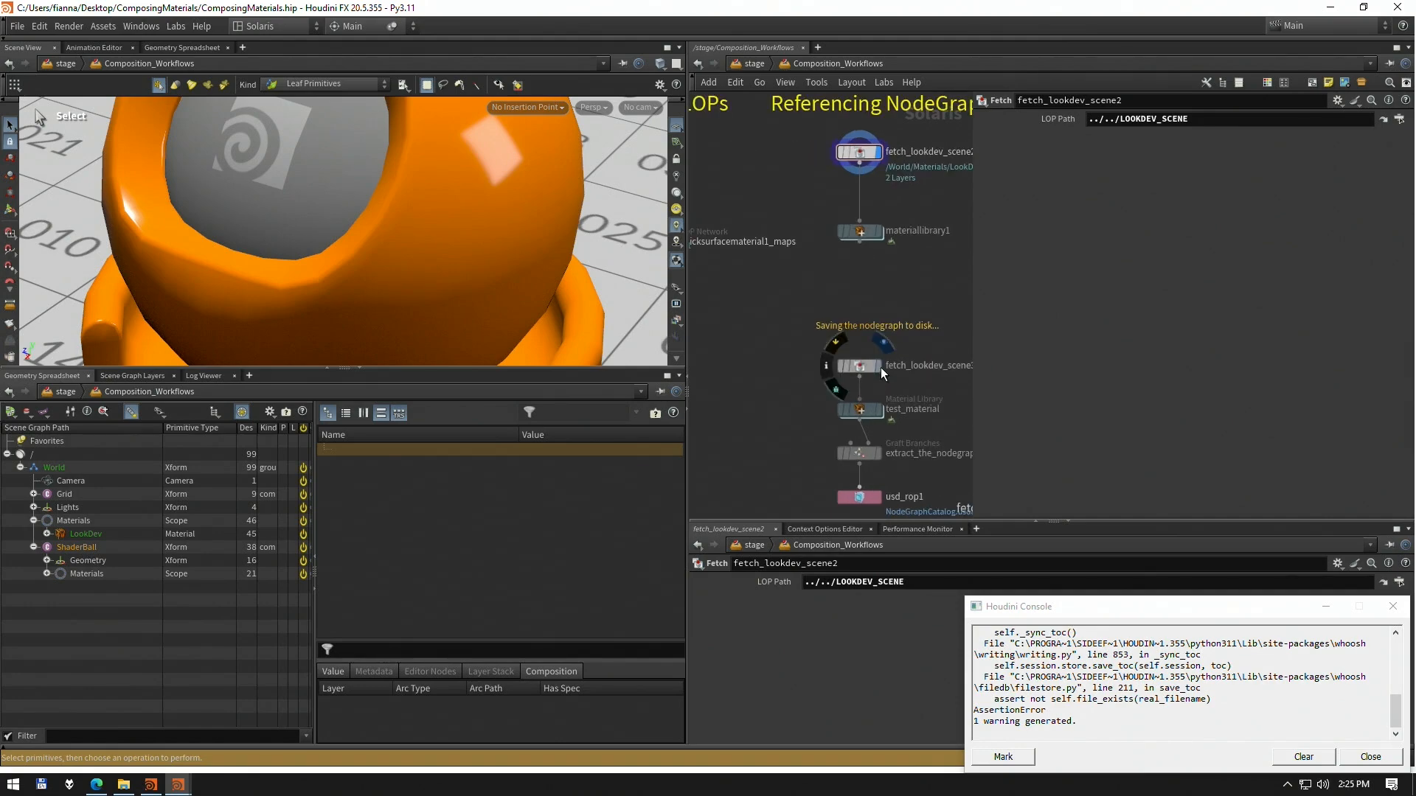
pyautogui.moveTo(905, 426); pyautogui.dragTo(884, 388, button='middle')
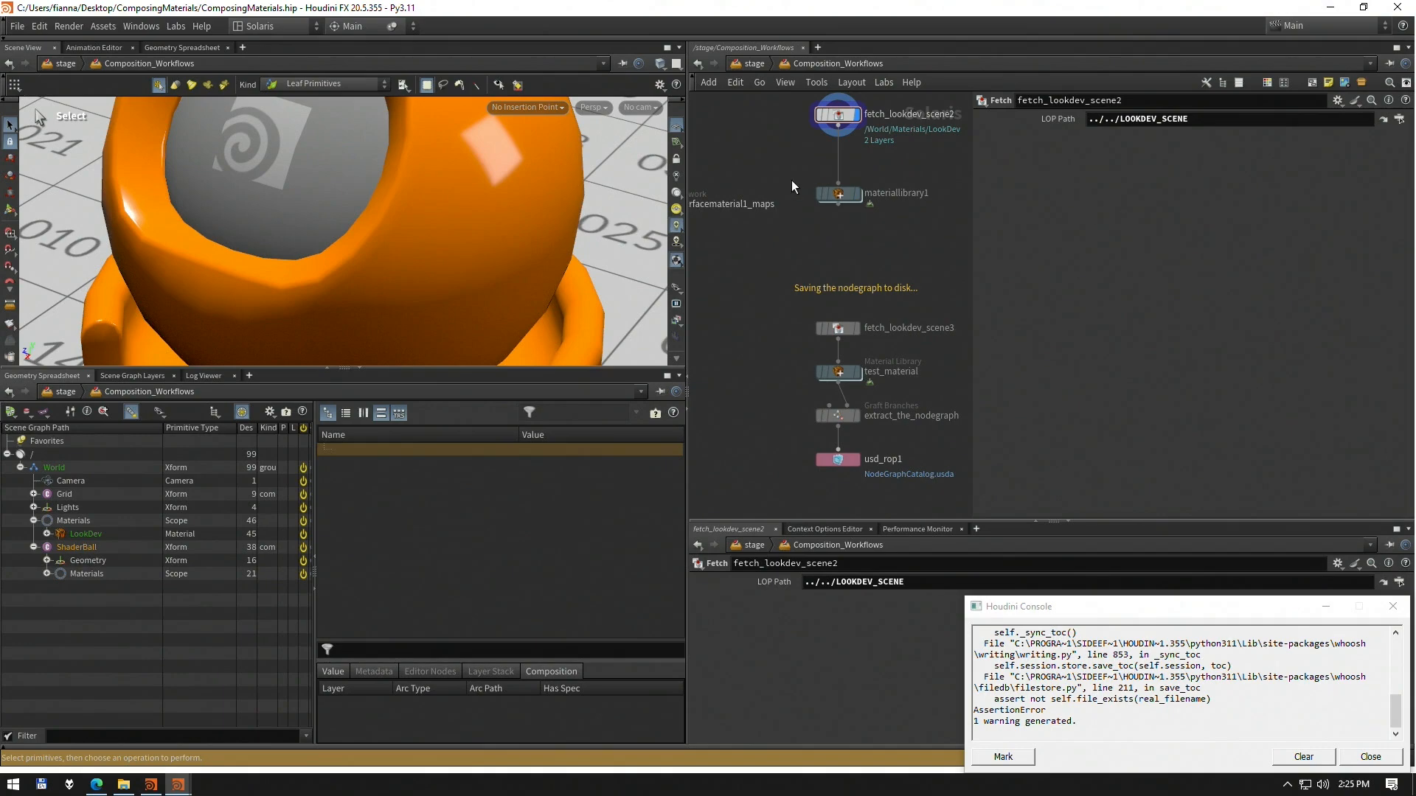
pyautogui.click(840, 372)
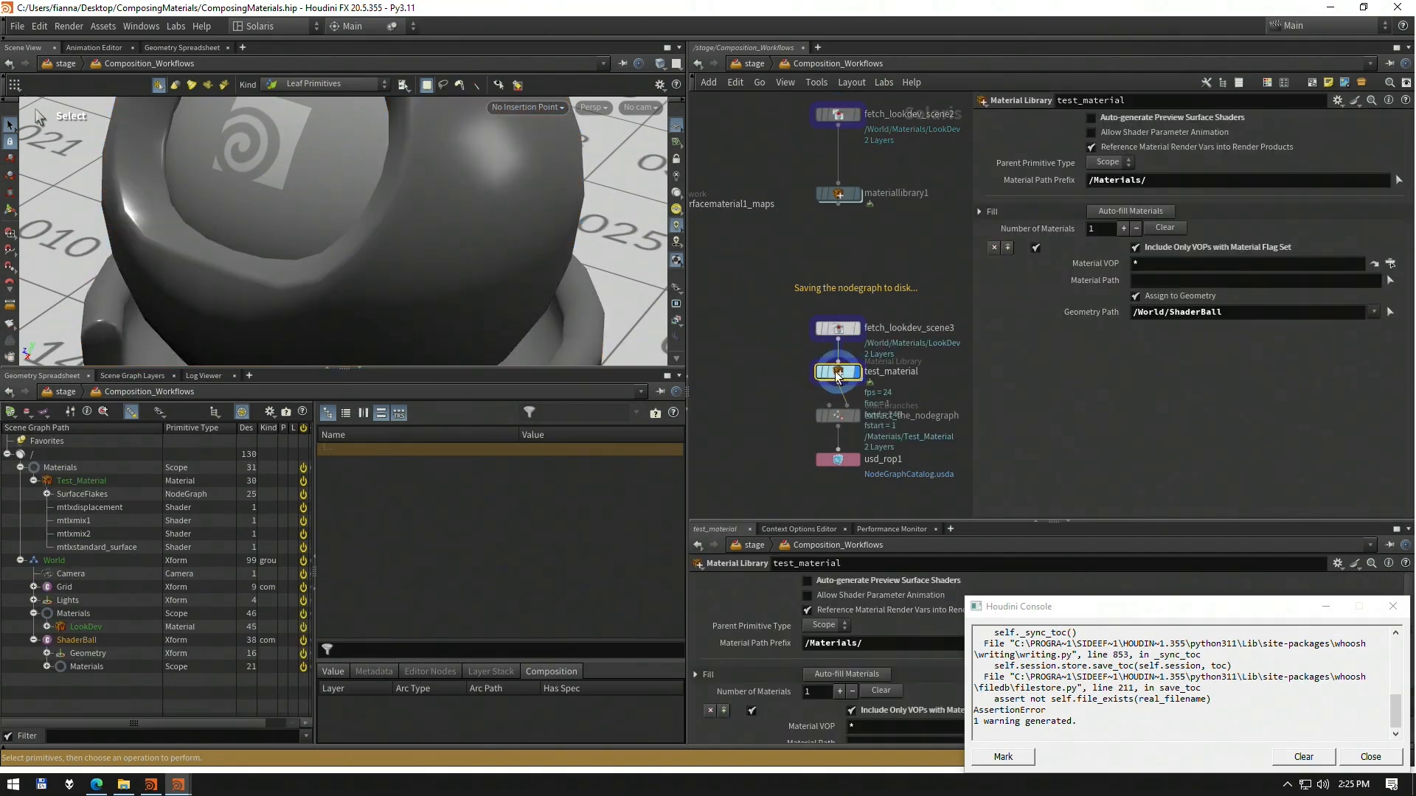
# View the scene through /World/Camera and render the viewport with Karma XPU
pyautogui.click(638, 107)
pyautogui.click(655, 123)
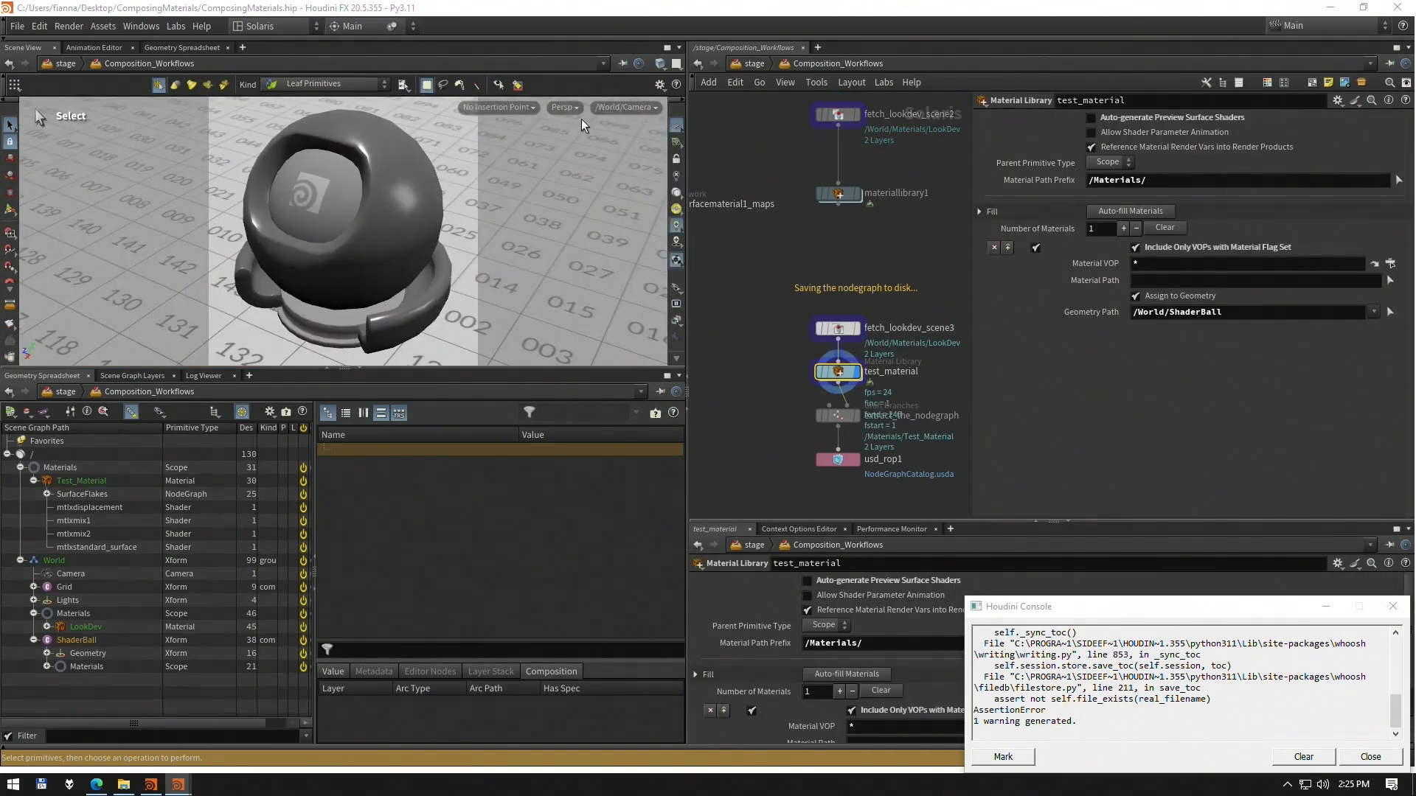
pyautogui.click(565, 108)
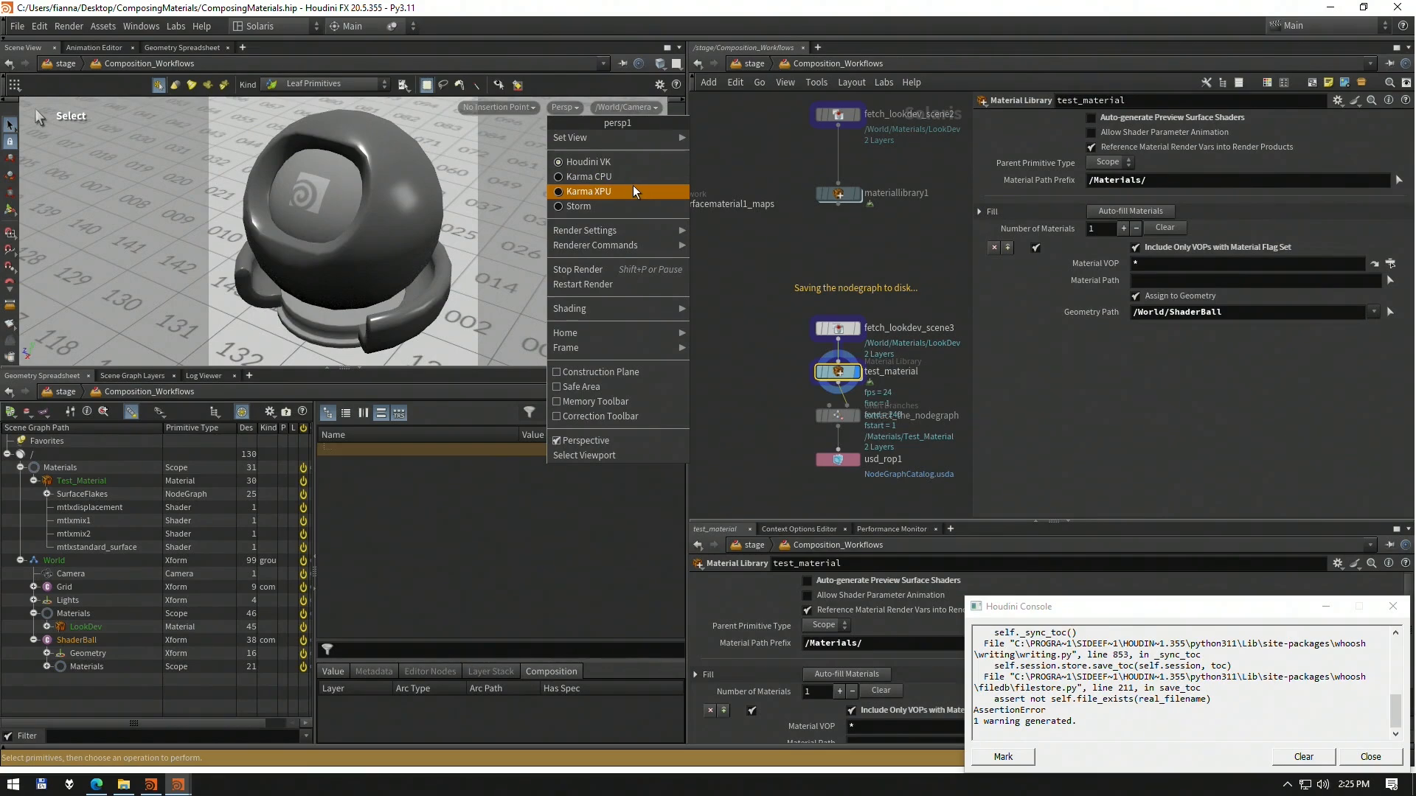
pyautogui.click(623, 191)
pyautogui.click(575, 109)
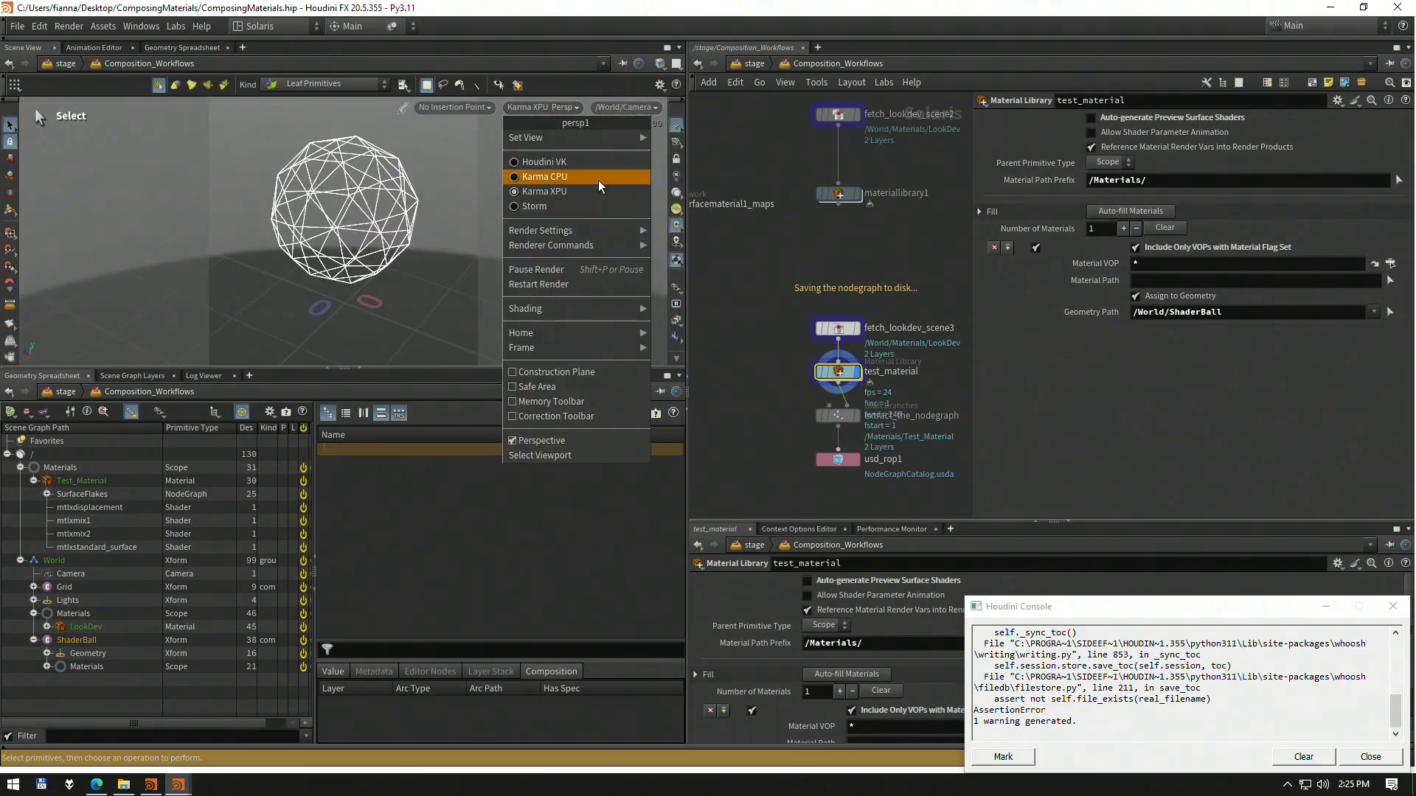
pyautogui.click(764, 354)
# Open the SurfaceFlakes subnetwork inside the Test_Material builder of the test_material library
pyautogui.doubleClick(856, 373)
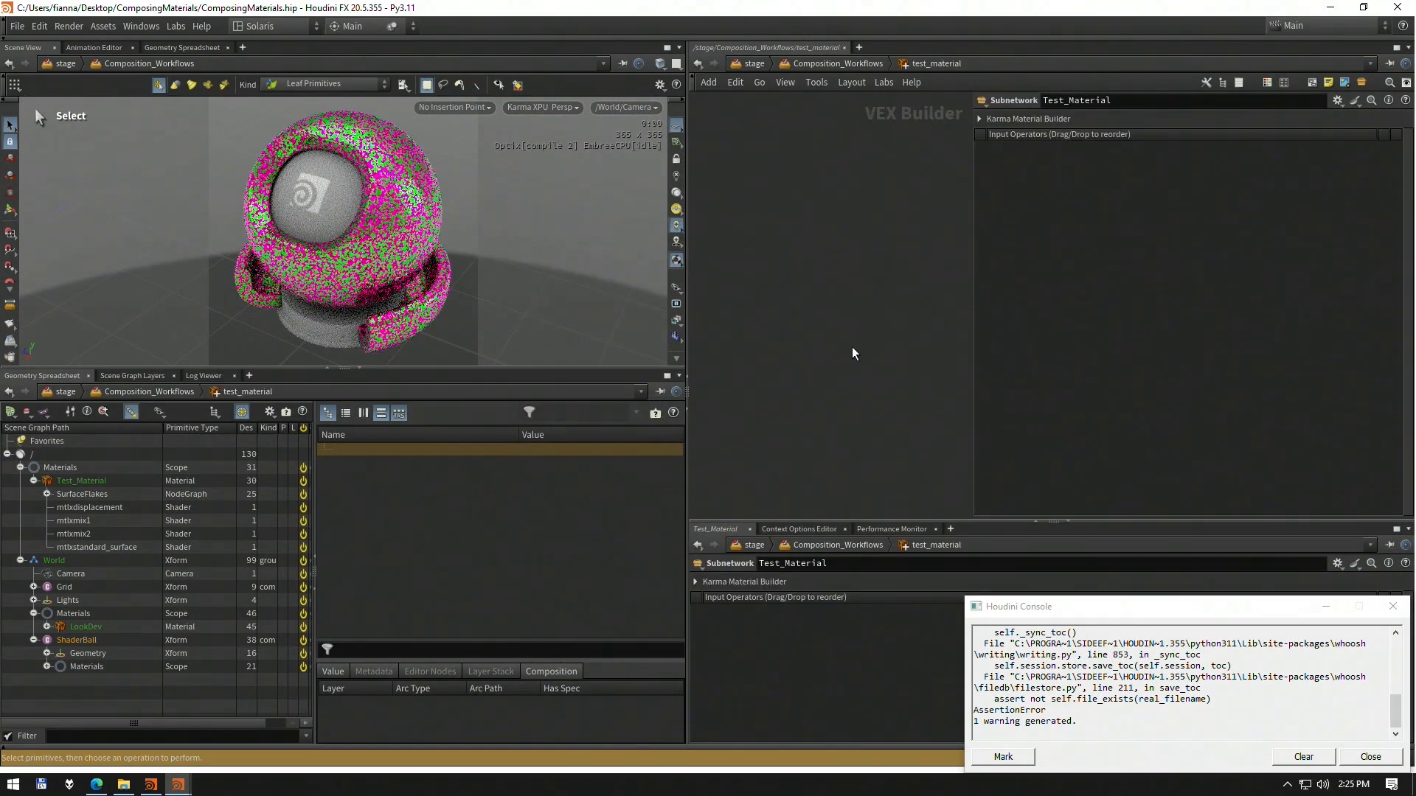
pyautogui.moveTo(805, 355); pyautogui.dragTo(747, 397, button='middle')
pyautogui.doubleClick(868, 311)
pyautogui.moveTo(812, 269)
pyautogui.mouseDown(button='middle')
pyautogui.moveTo(776, 311)
pyautogui.moveTo(824, 266)
pyautogui.mouseUp(button='middle')
pyautogui.scroll(-2, 776, 312)
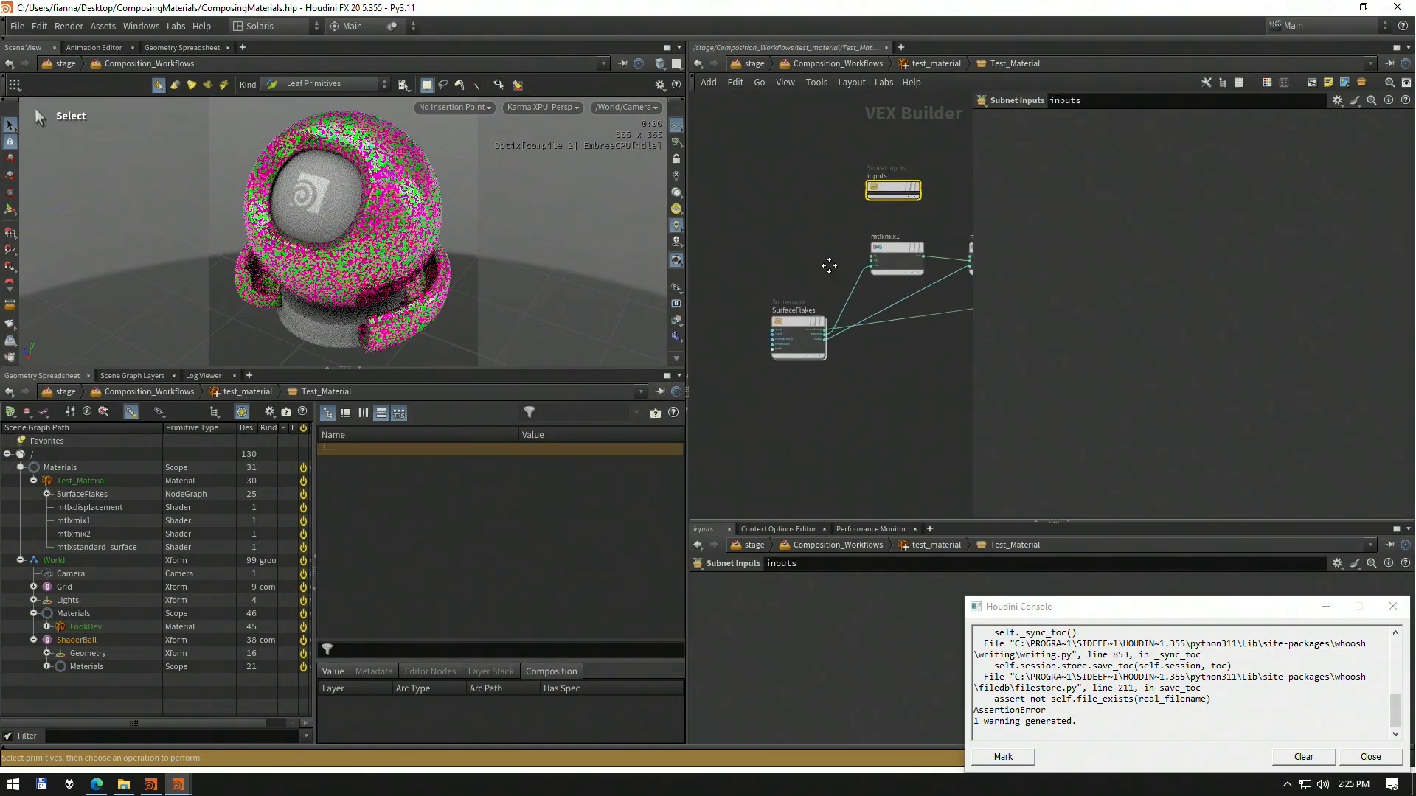
pyautogui.scroll(3, 802, 279)
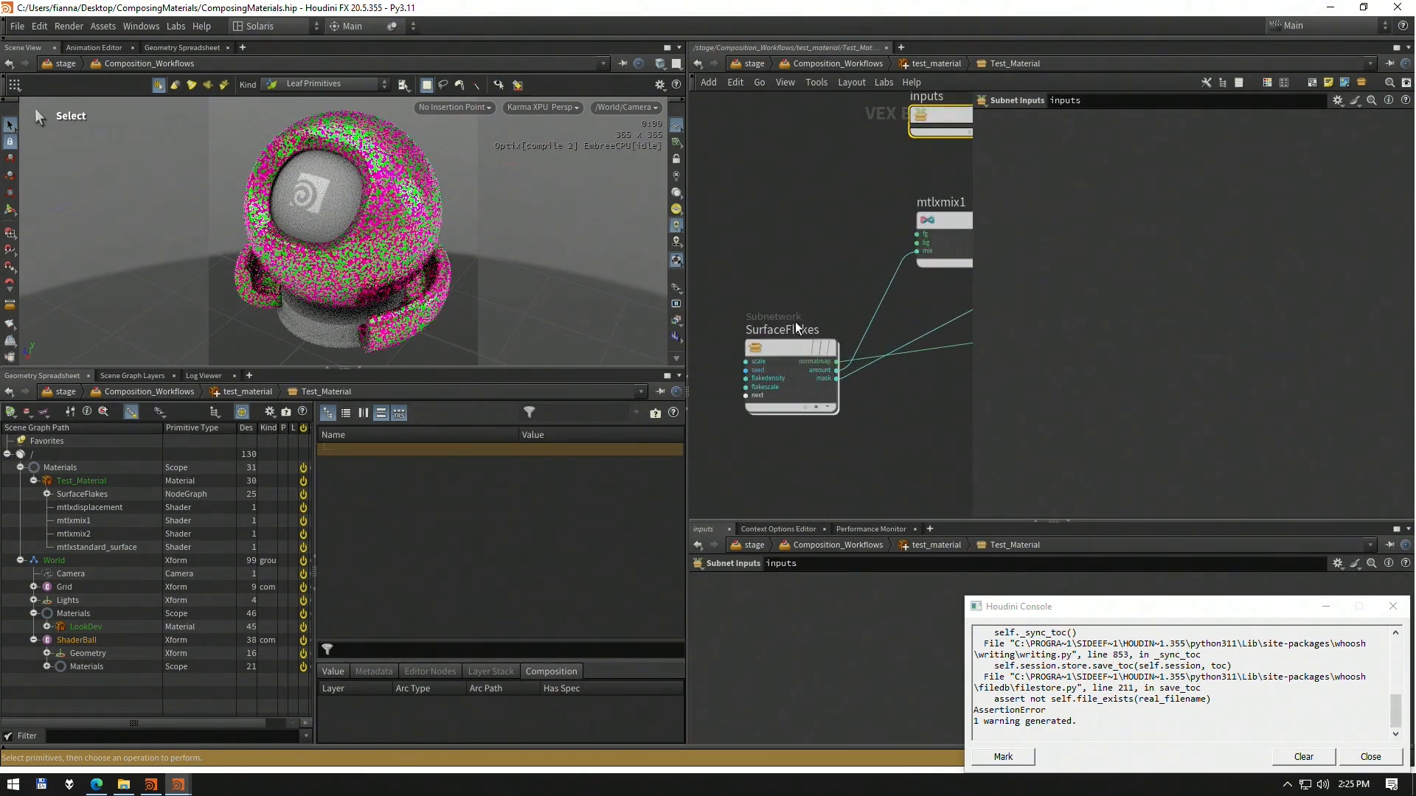
pyautogui.doubleClick(795, 346)
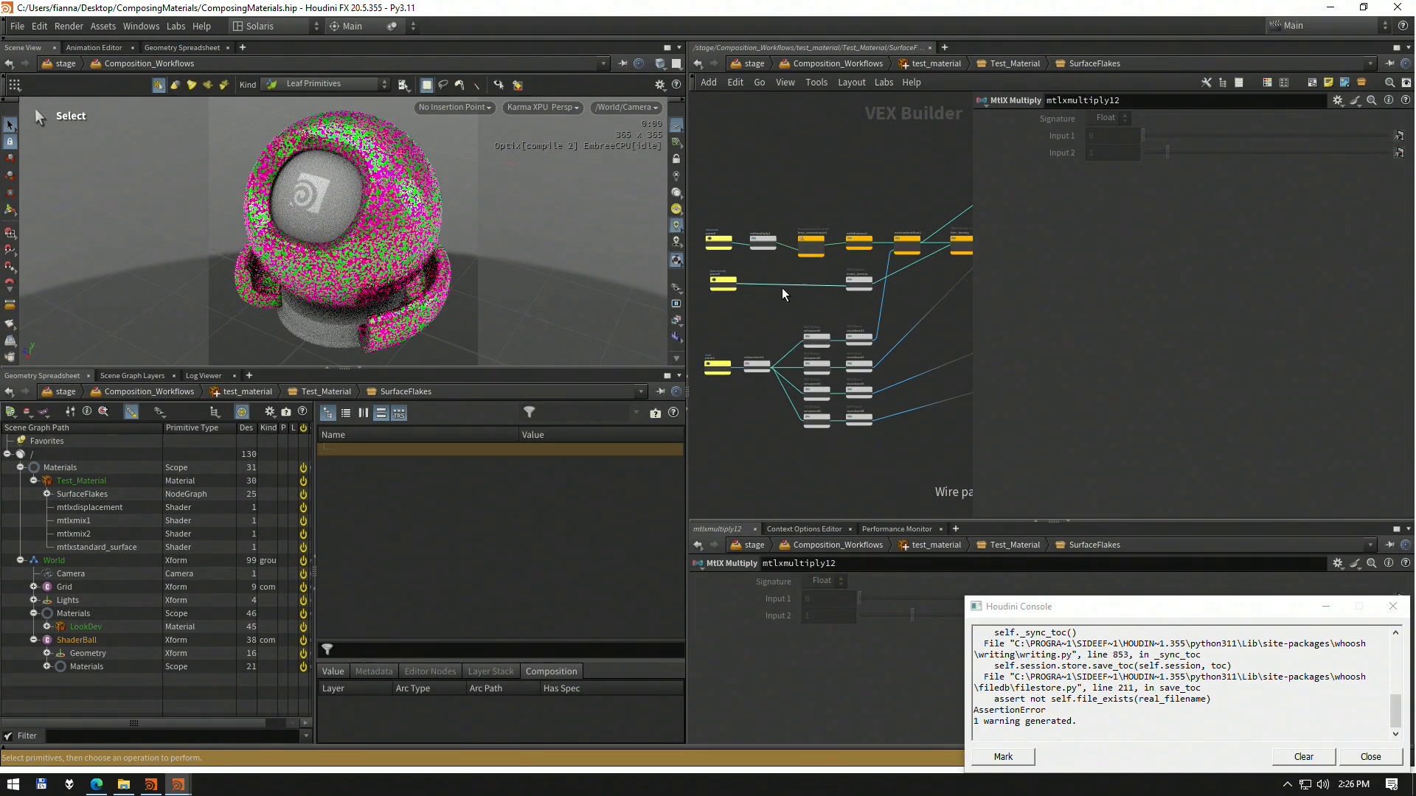
# Examine the full SurfaceFlakes node network in an enlarged network view and return to Test_Material
pyautogui.moveTo(781, 283); pyautogui.dragTo(788, 314, button='middle')
pyautogui.scroll(-3, 789, 334)
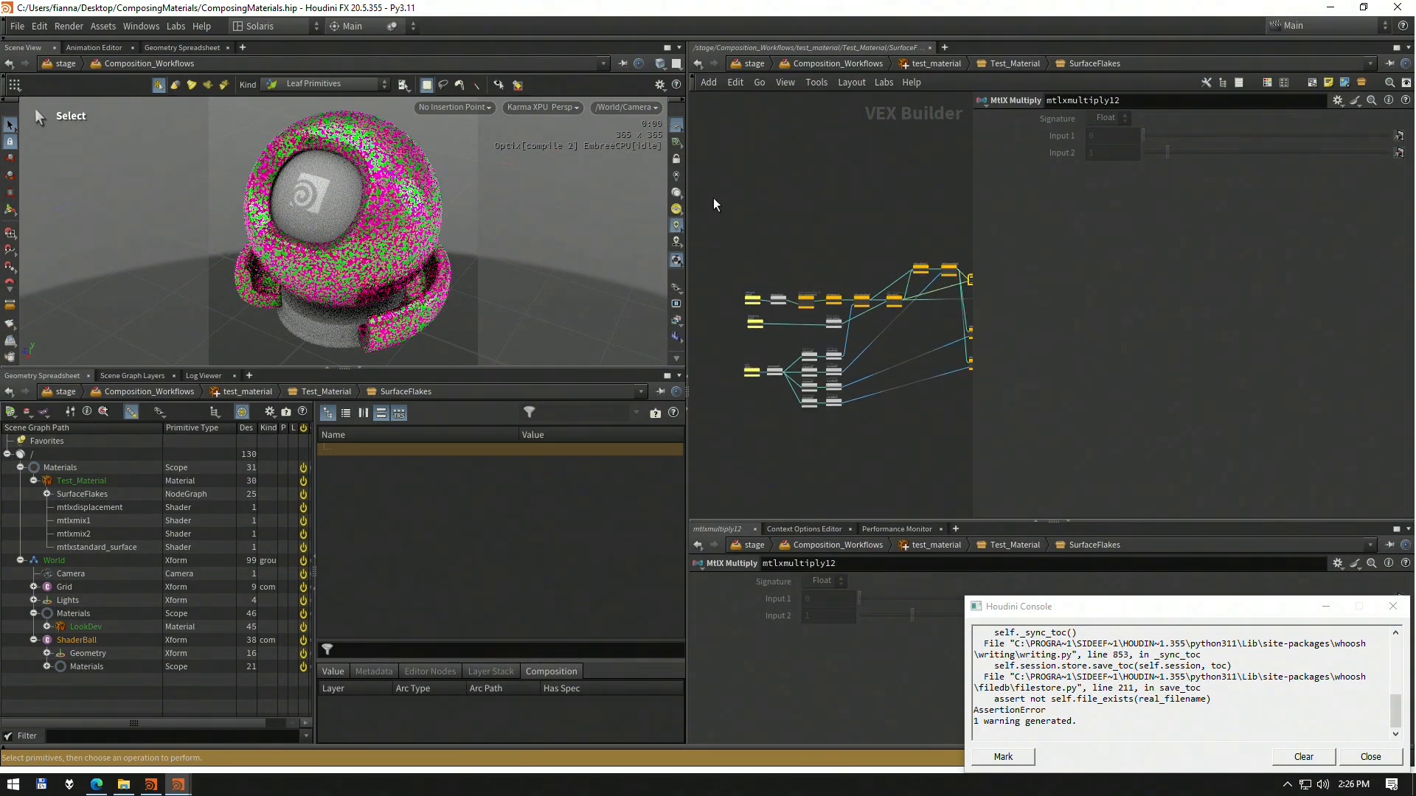
pyautogui.hotkey('ctrl', 'b')
pyautogui.scroll(6, 547, 389)
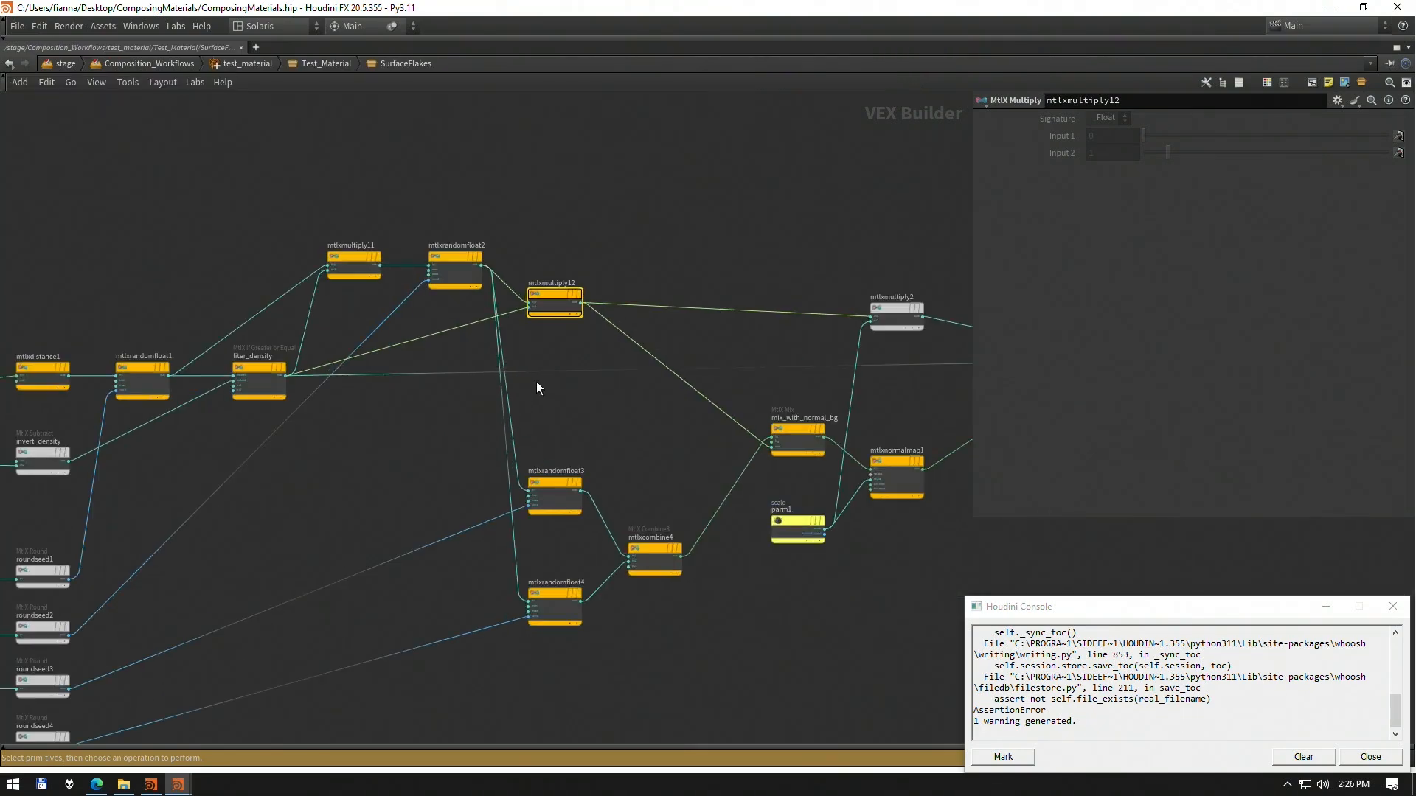
pyautogui.scroll(-3, 384, 440)
pyautogui.moveTo(384, 441); pyautogui.dragTo(520, 307, button='middle')
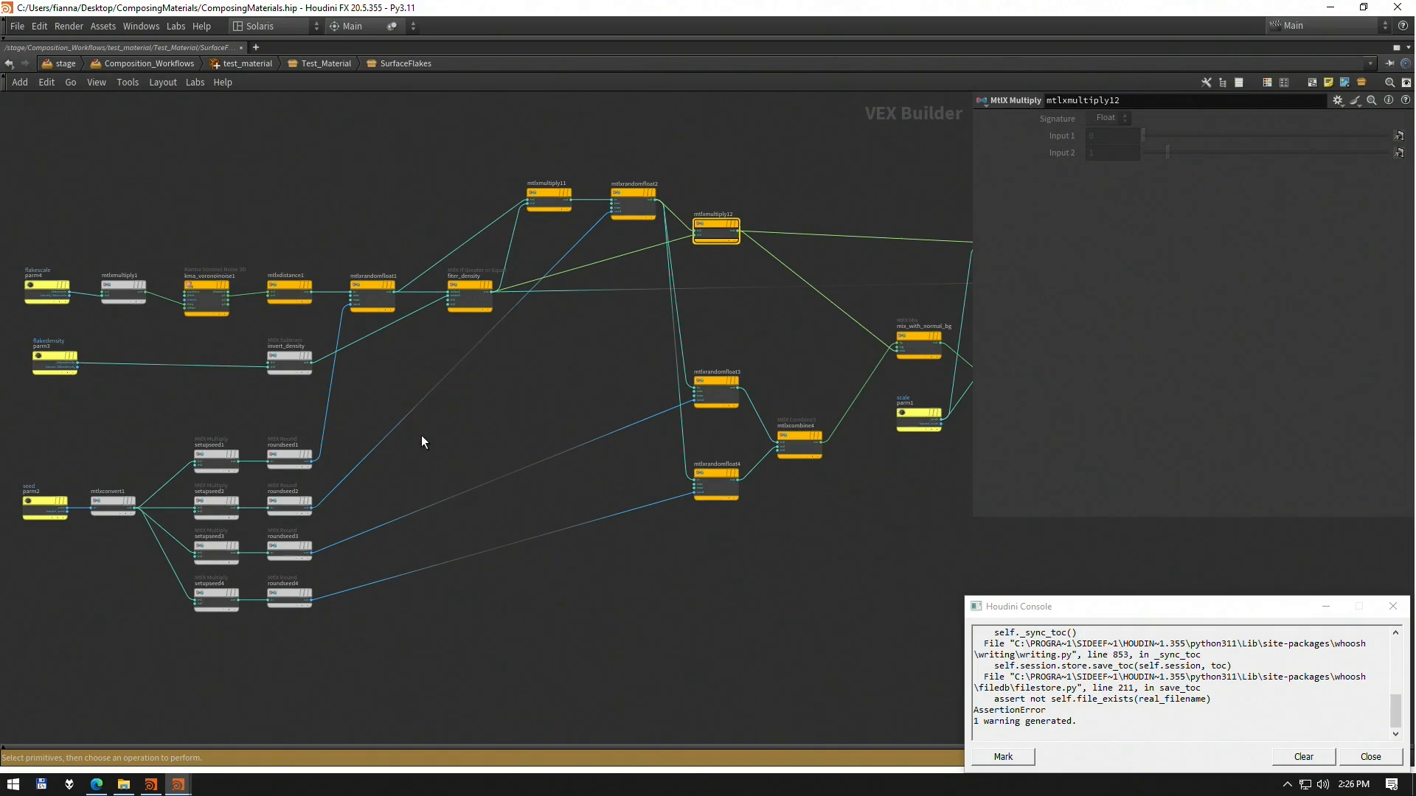
pyautogui.press('u')
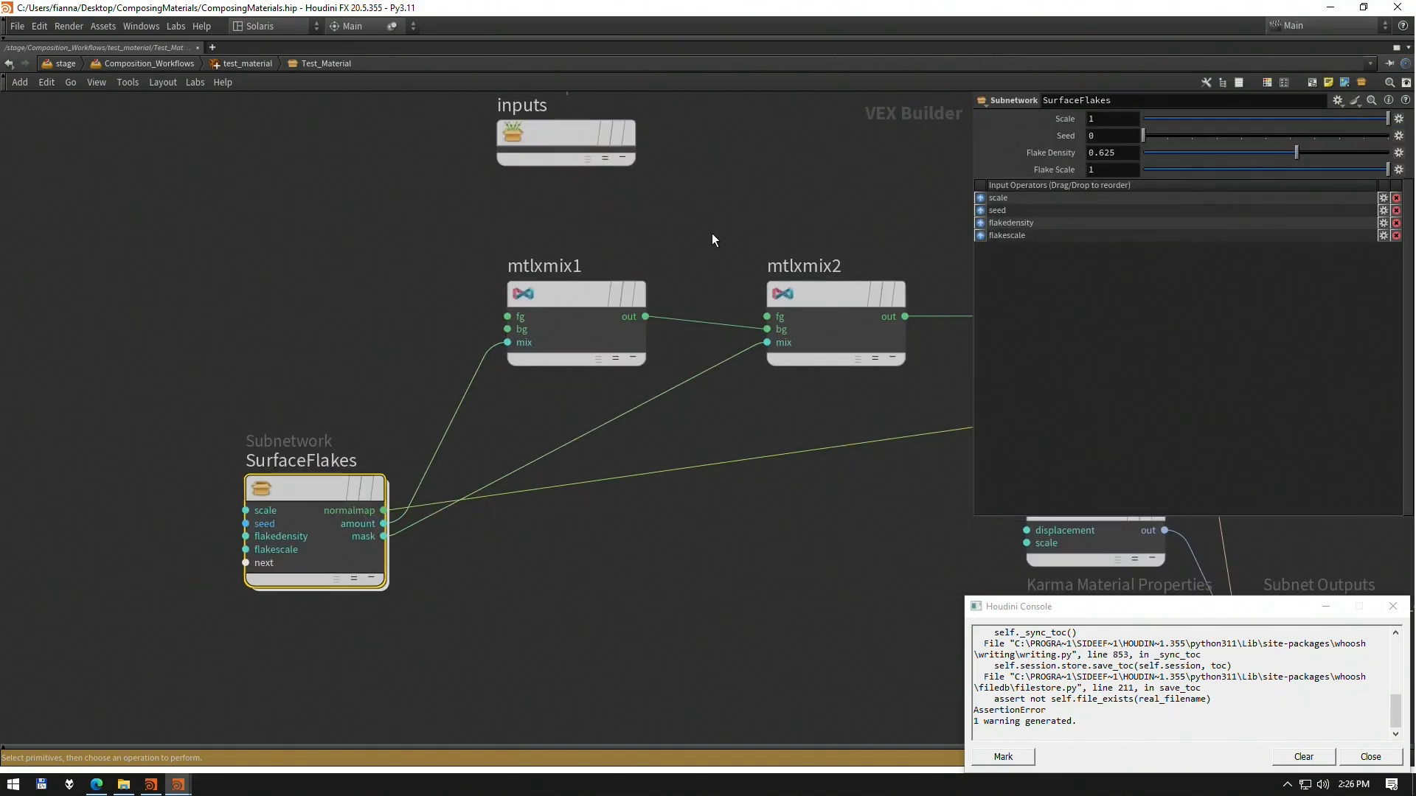
# Restore the pane layout and set SurfaceFlakes' Flake Scale to 0.247 and Flake Density to 0.702
pyautogui.hotkey('ctrl', 'b')
pyautogui.moveTo(800, 226)
pyautogui.mouseDown(button='middle')
pyautogui.moveTo(739, 291)
pyautogui.moveTo(827, 230)
pyautogui.mouseUp(button='middle')
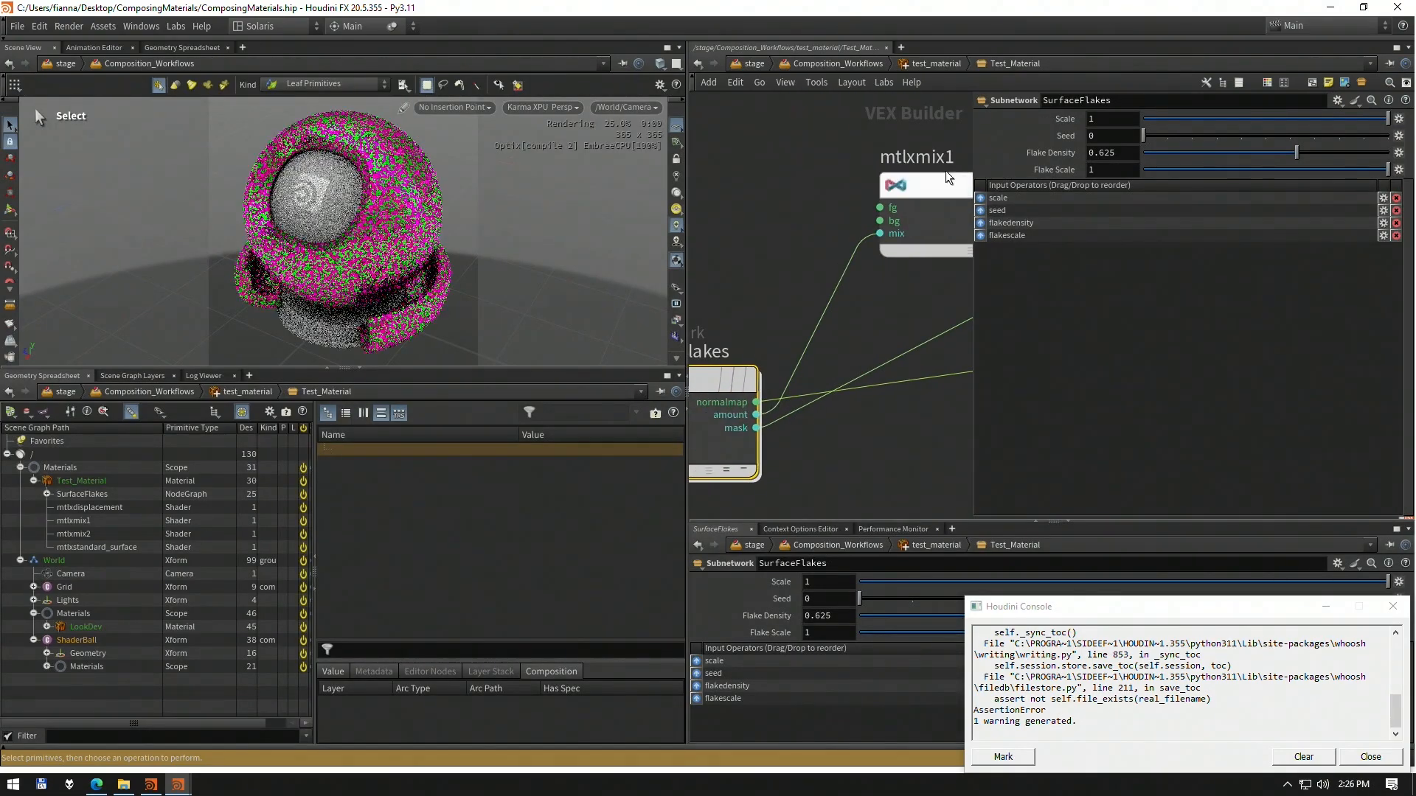
pyautogui.click(1211, 153)
pyautogui.click(1280, 154)
pyautogui.moveTo(1147, 170); pyautogui.dragTo(1204, 170)
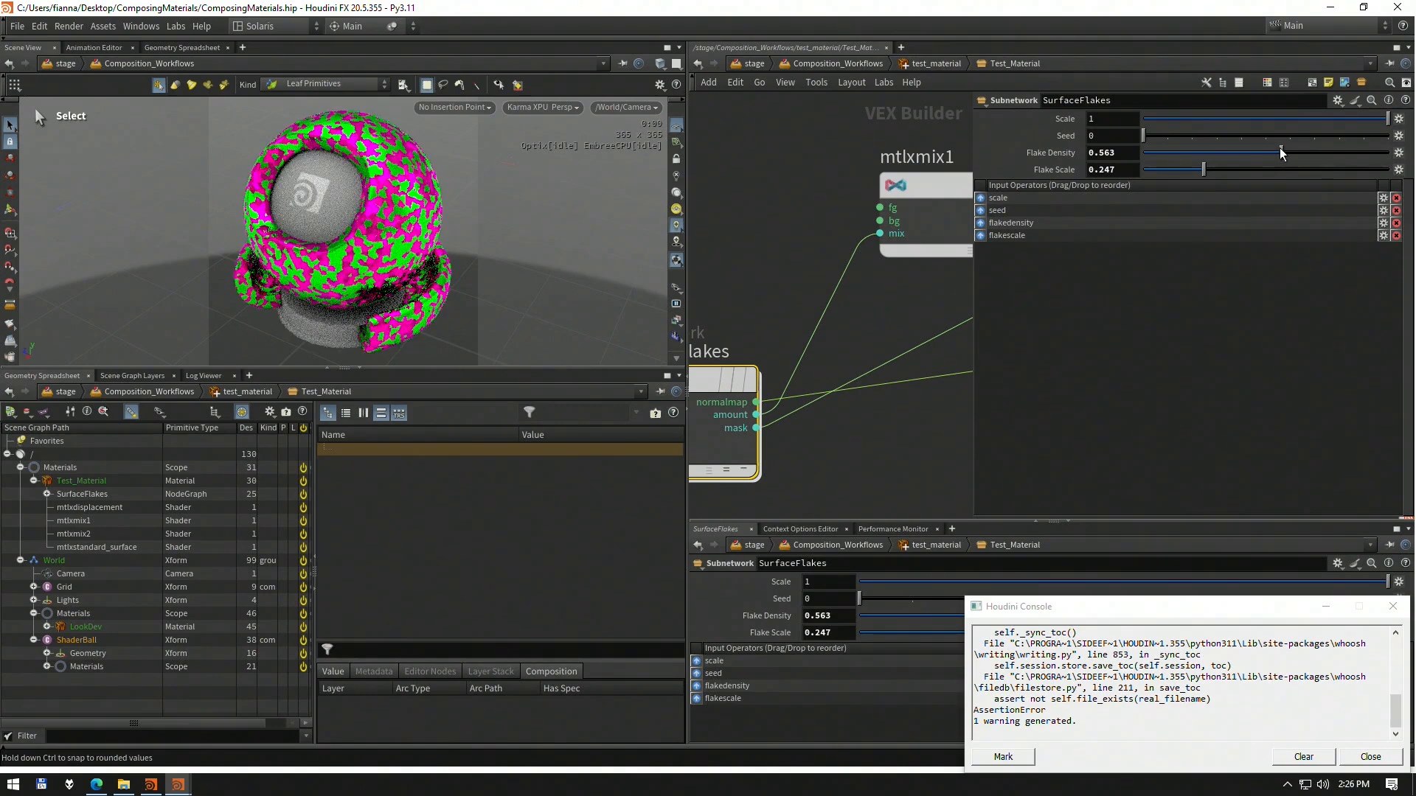
pyautogui.moveTo(1292, 157)
pyautogui.mouseDown()
pyautogui.moveTo(1225, 153)
pyautogui.moveTo(1315, 154)
pyautogui.mouseUp()
# Inspect SurfaceFlakes' normalmap, amount and mask outputs and its NodeGraph primitive's attributes in the scene graph
pyautogui.scroll(-5, 962, 348)
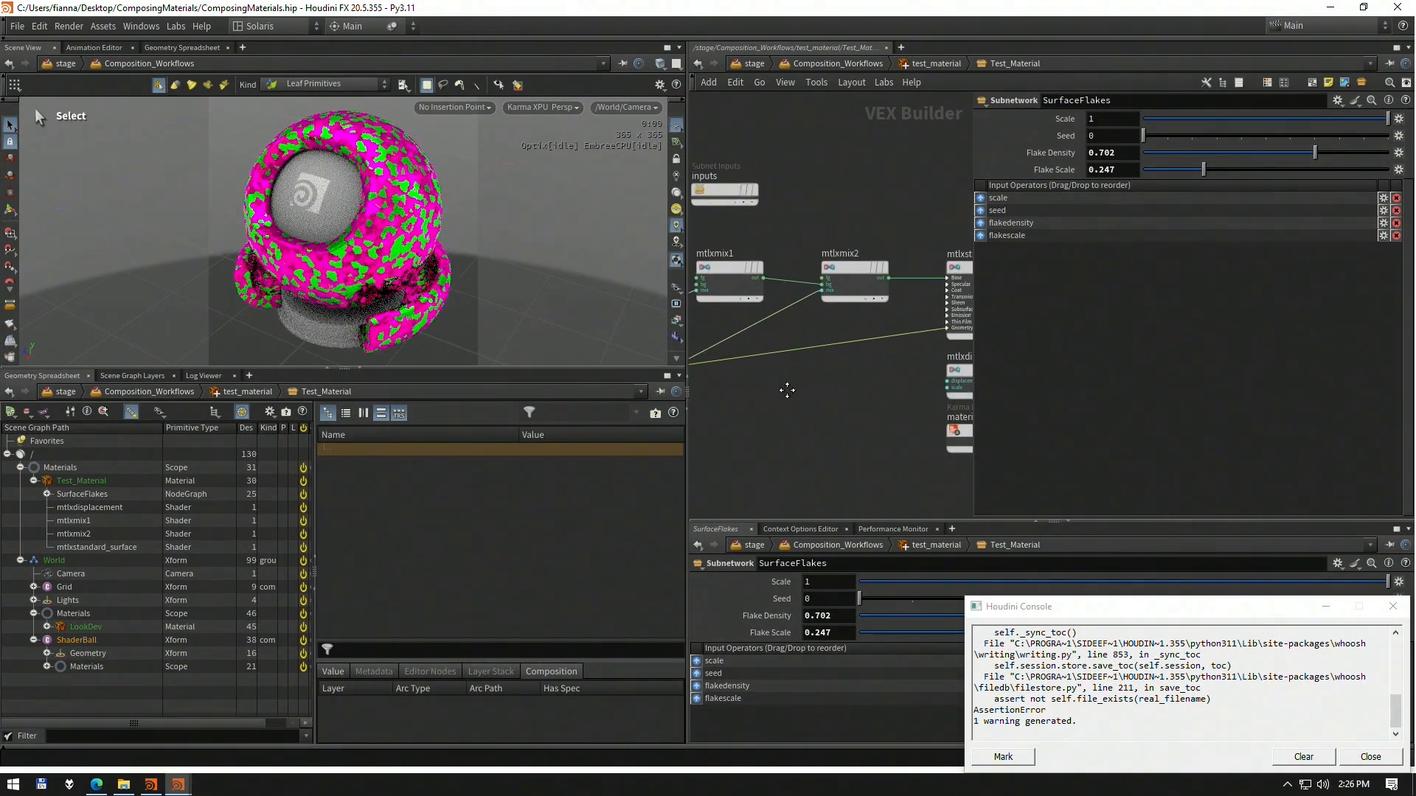
pyautogui.scroll(5, 892, 368)
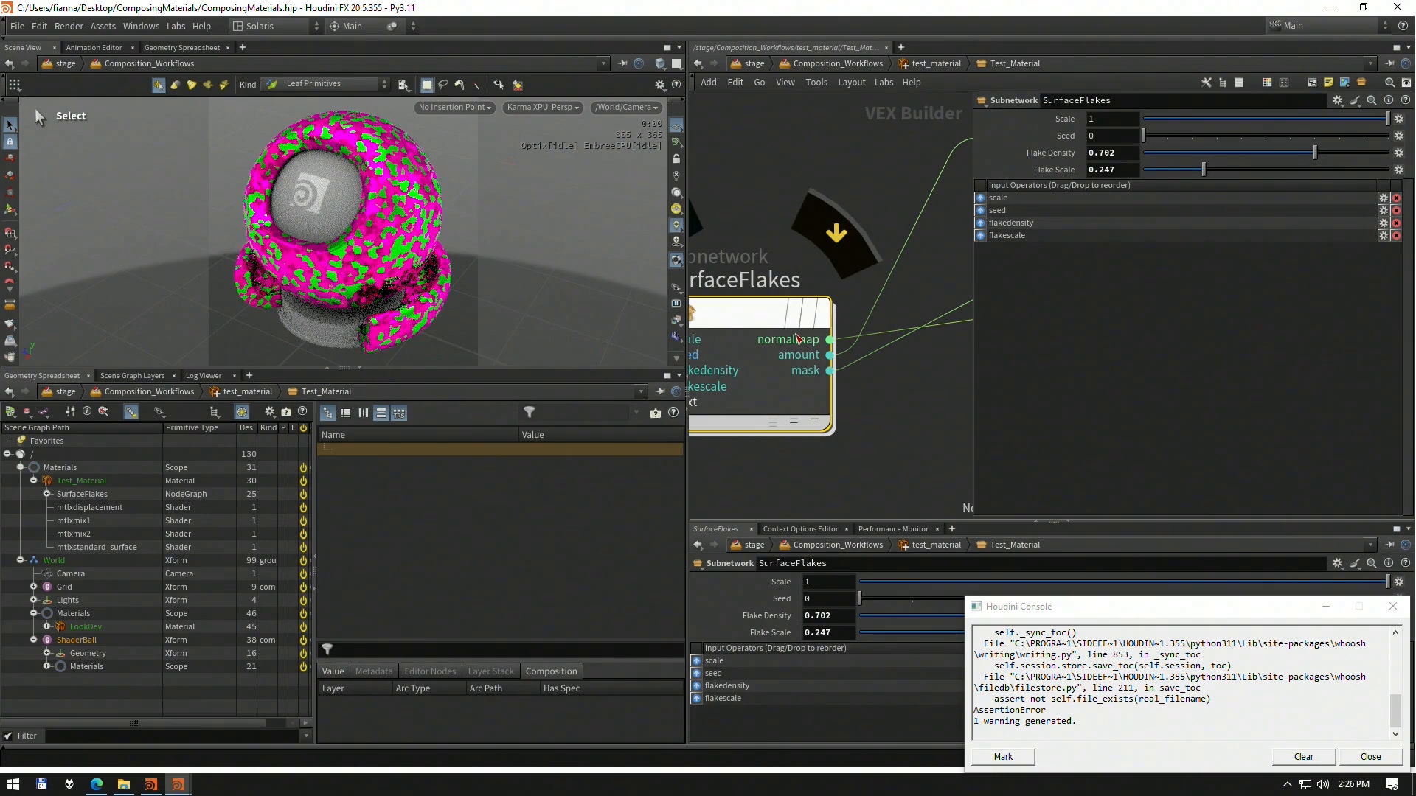
pyautogui.moveTo(829, 373); pyautogui.dragTo(803, 394, button='middle')
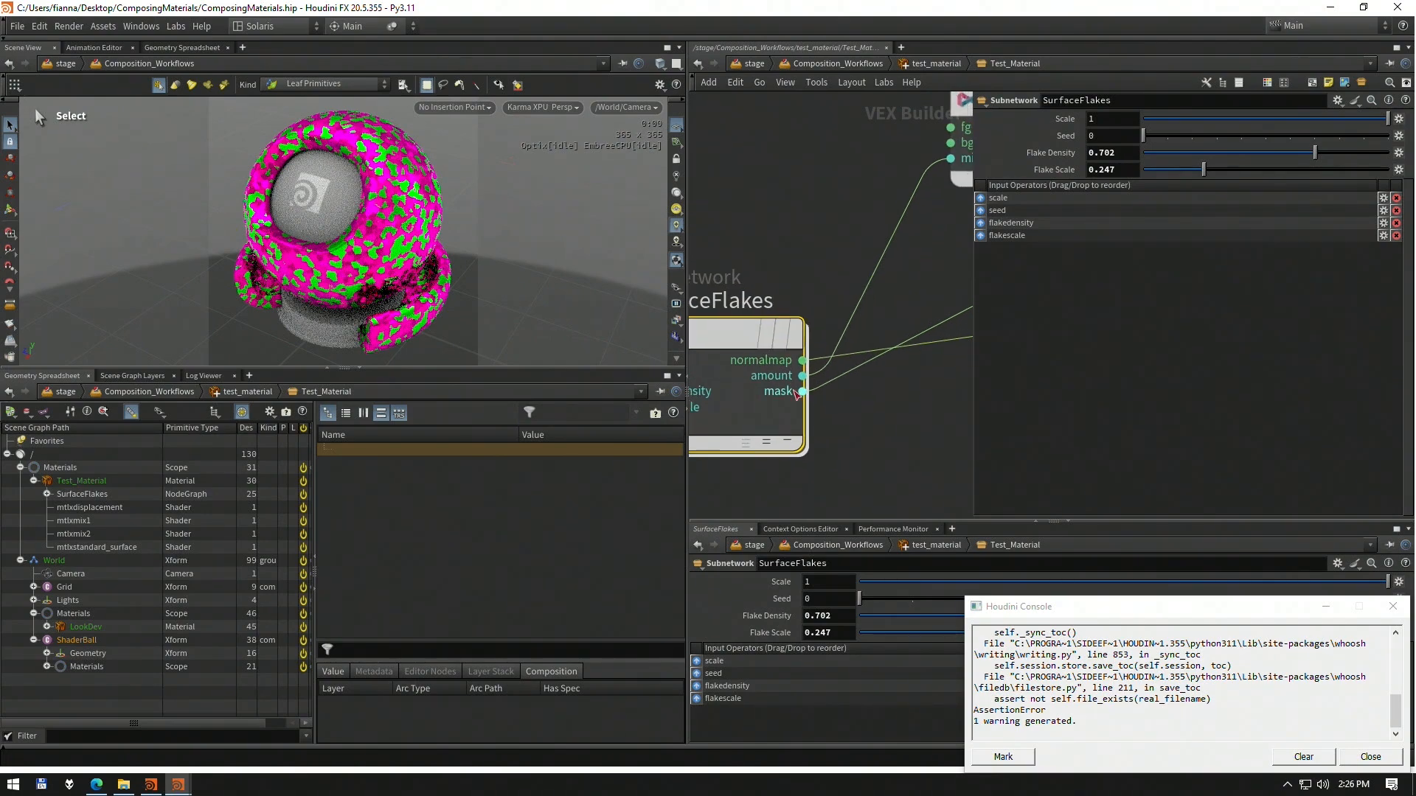
pyautogui.scroll(-5, 777, 218)
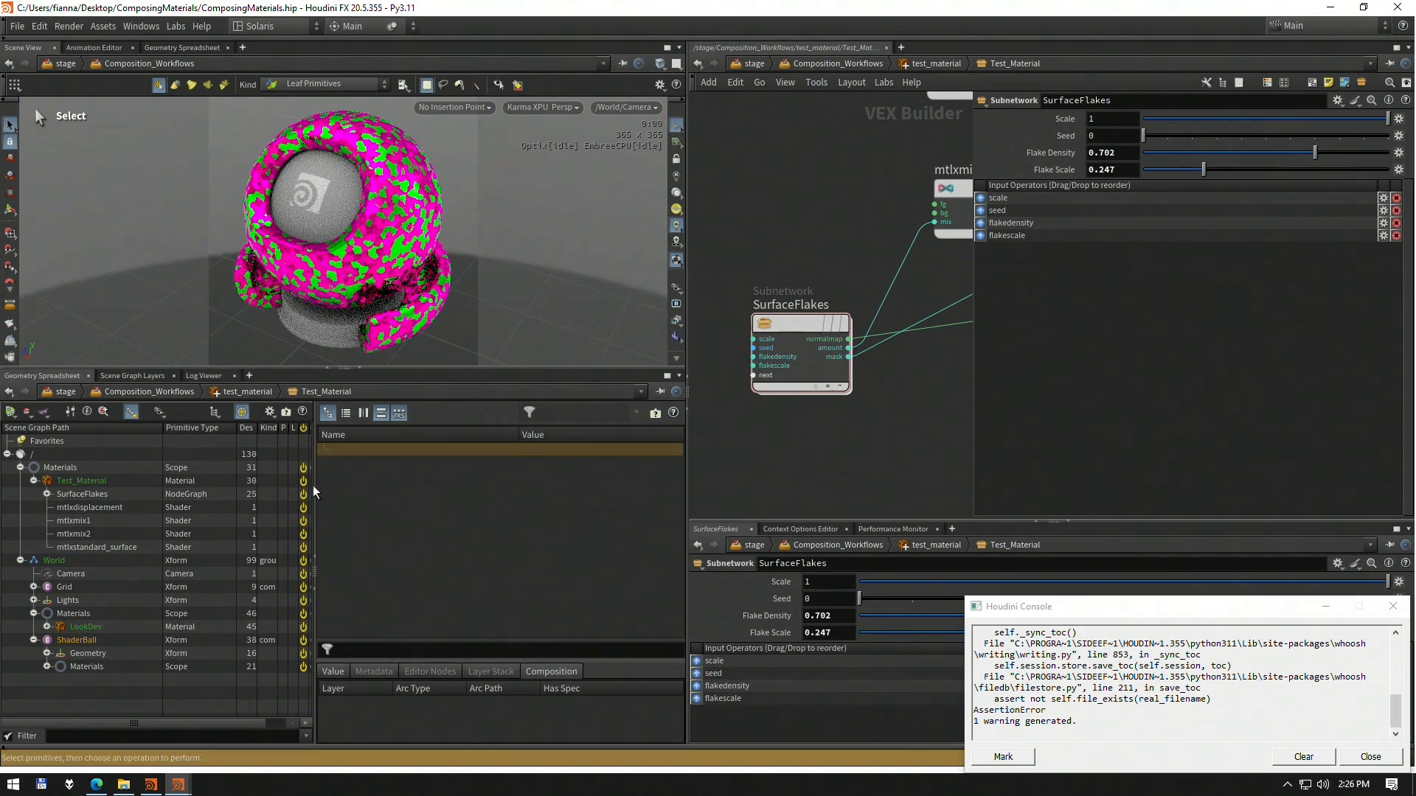
pyautogui.click(146, 494)
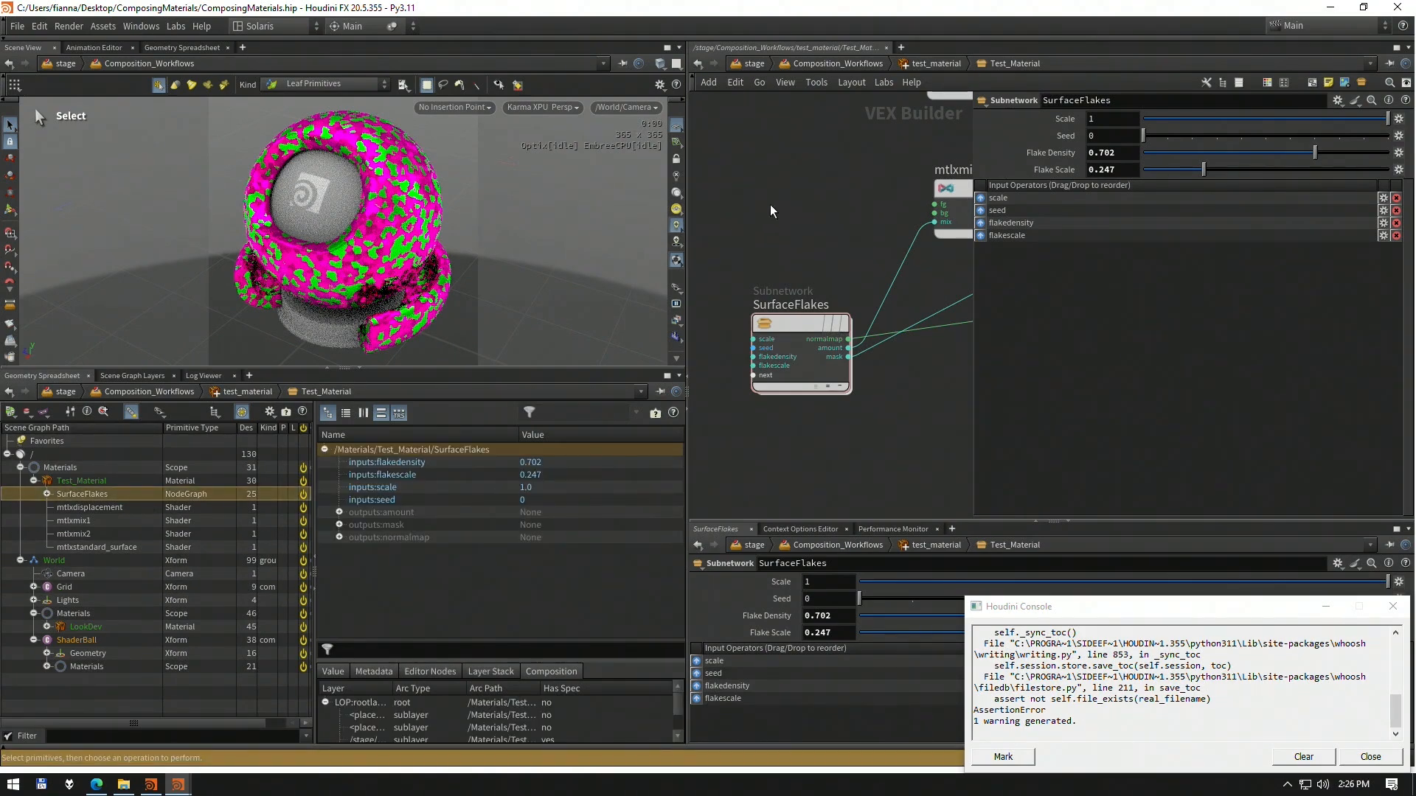
# Return to Composition_Workflows, display extract_the_nodegraph and inspect usd_rop1's output settings
pyautogui.press('u')
pyautogui.press('u')
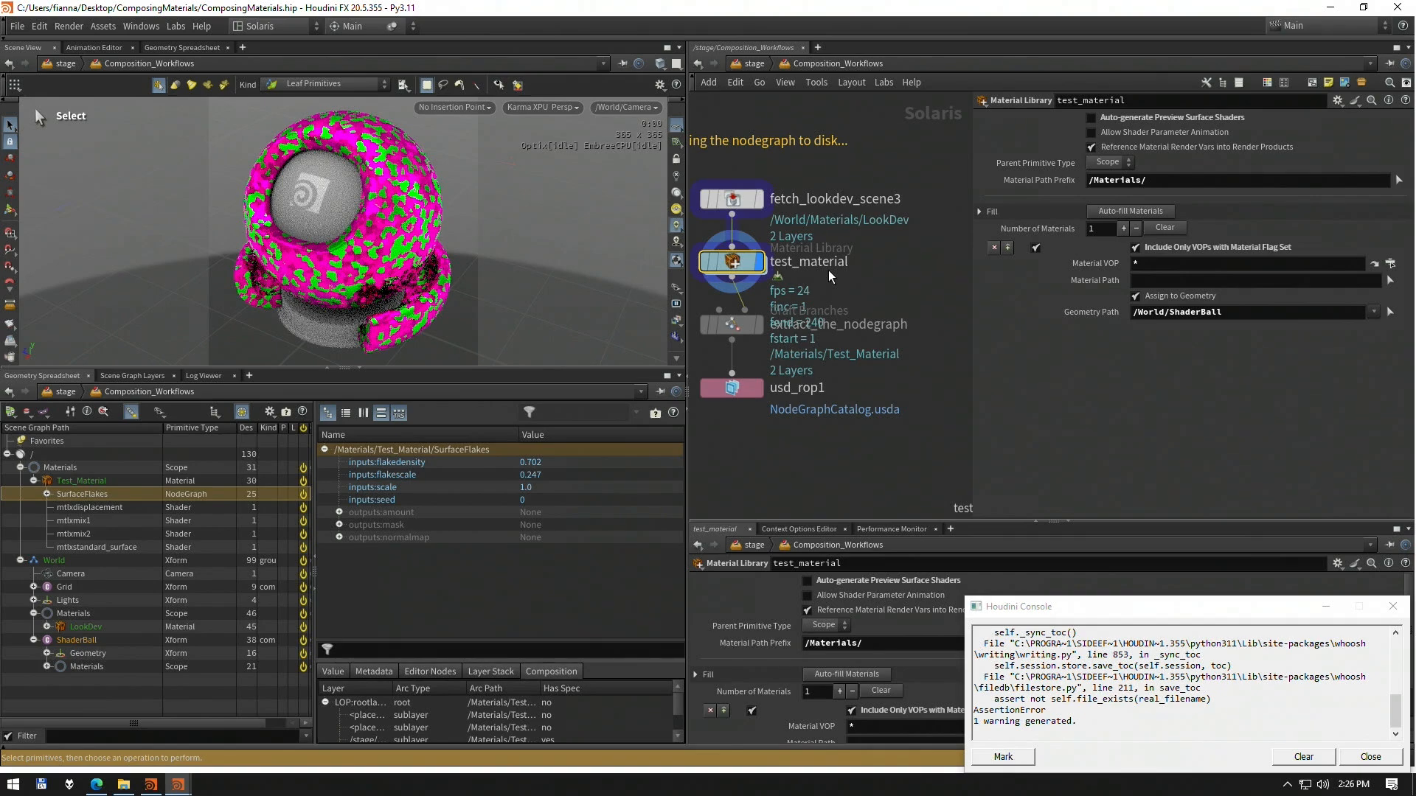
pyautogui.click(816, 299)
pyautogui.click(793, 296)
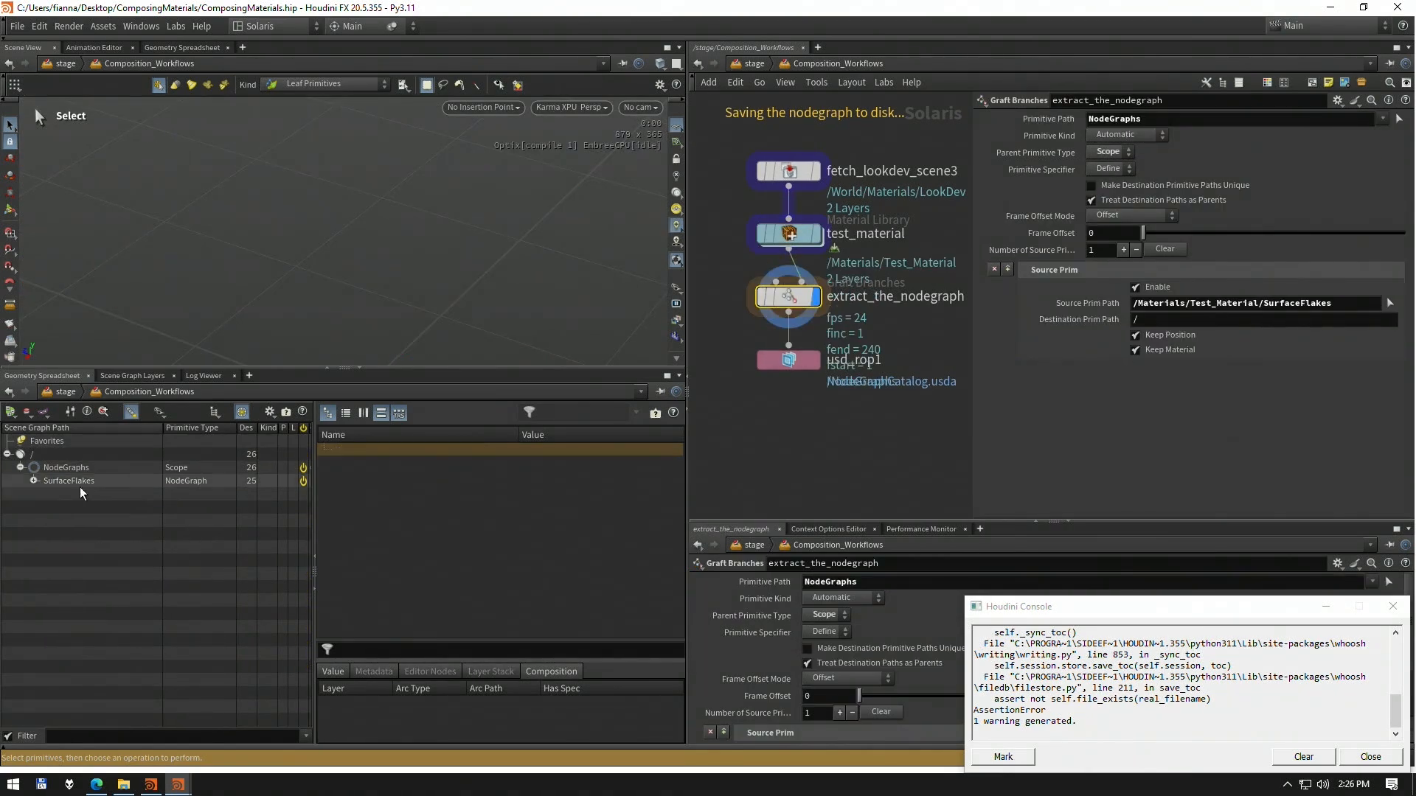
pyautogui.click(771, 360)
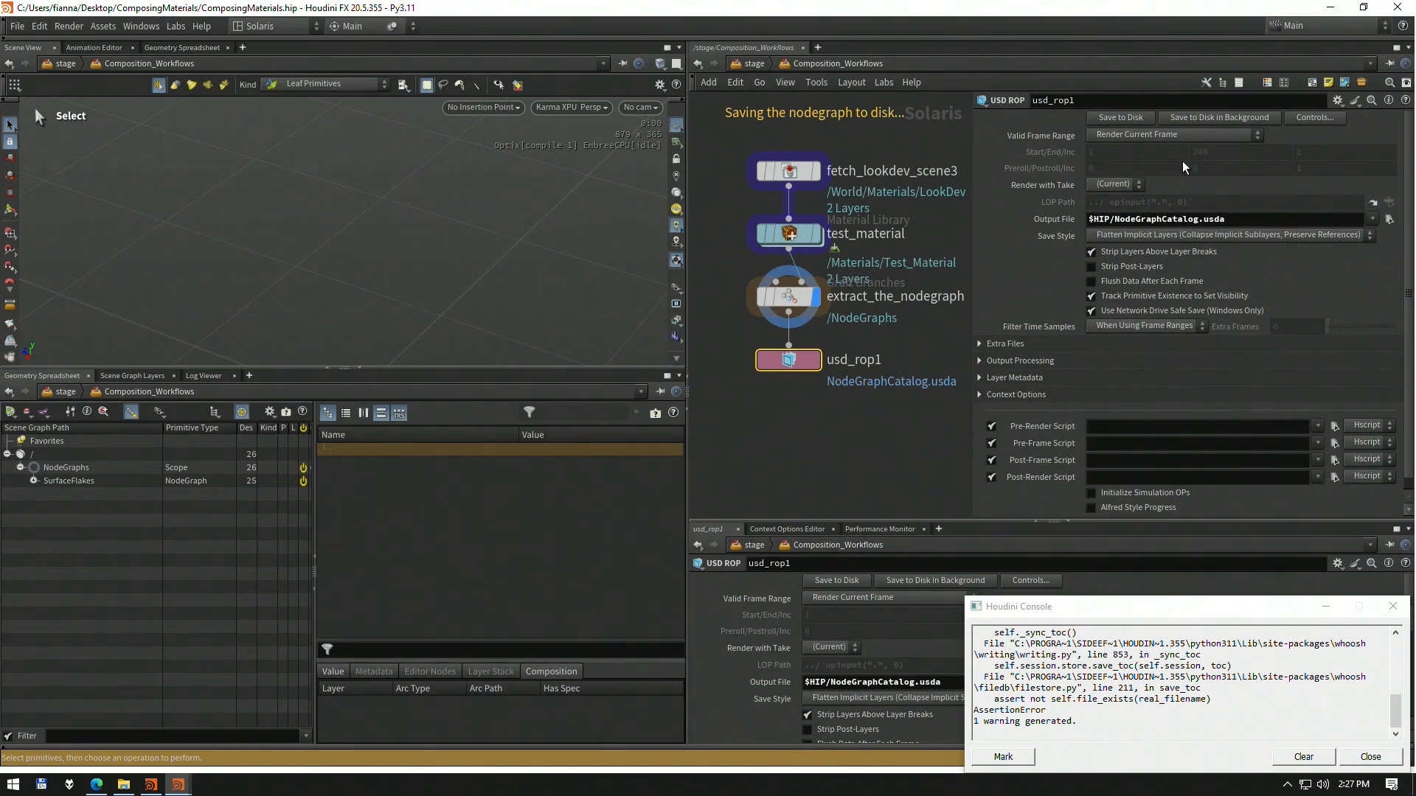
# Display materiallibrary1 in the Referencing NodeGraphs section and open its MetallicPaint material network
pyautogui.moveTo(892, 260)
pyautogui.mouseDown(button='middle')
pyautogui.moveTo(887, 463)
pyautogui.moveTo(875, 402)
pyautogui.moveTo(884, 437)
pyautogui.mouseUp(button='middle')
pyautogui.click(824, 373)
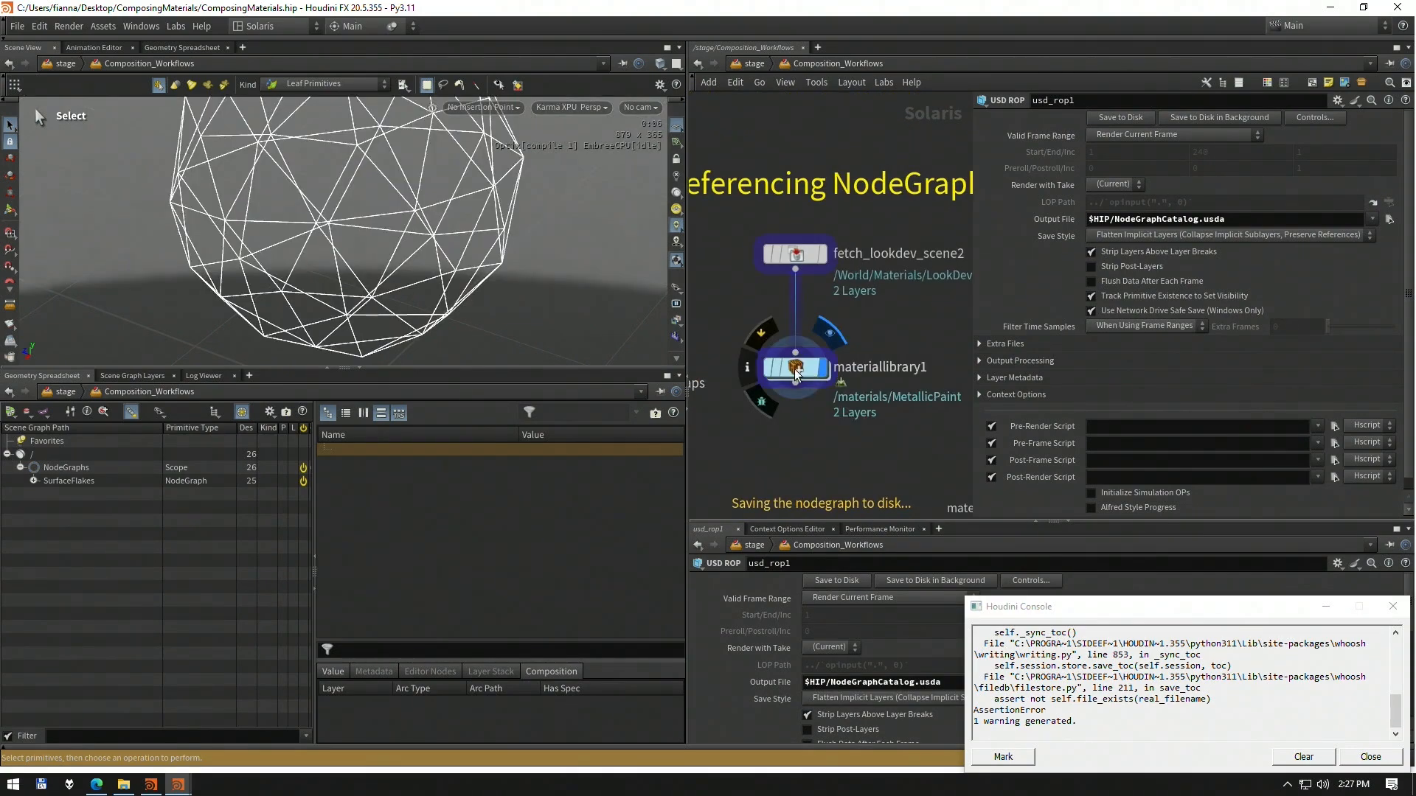
pyautogui.click(796, 373)
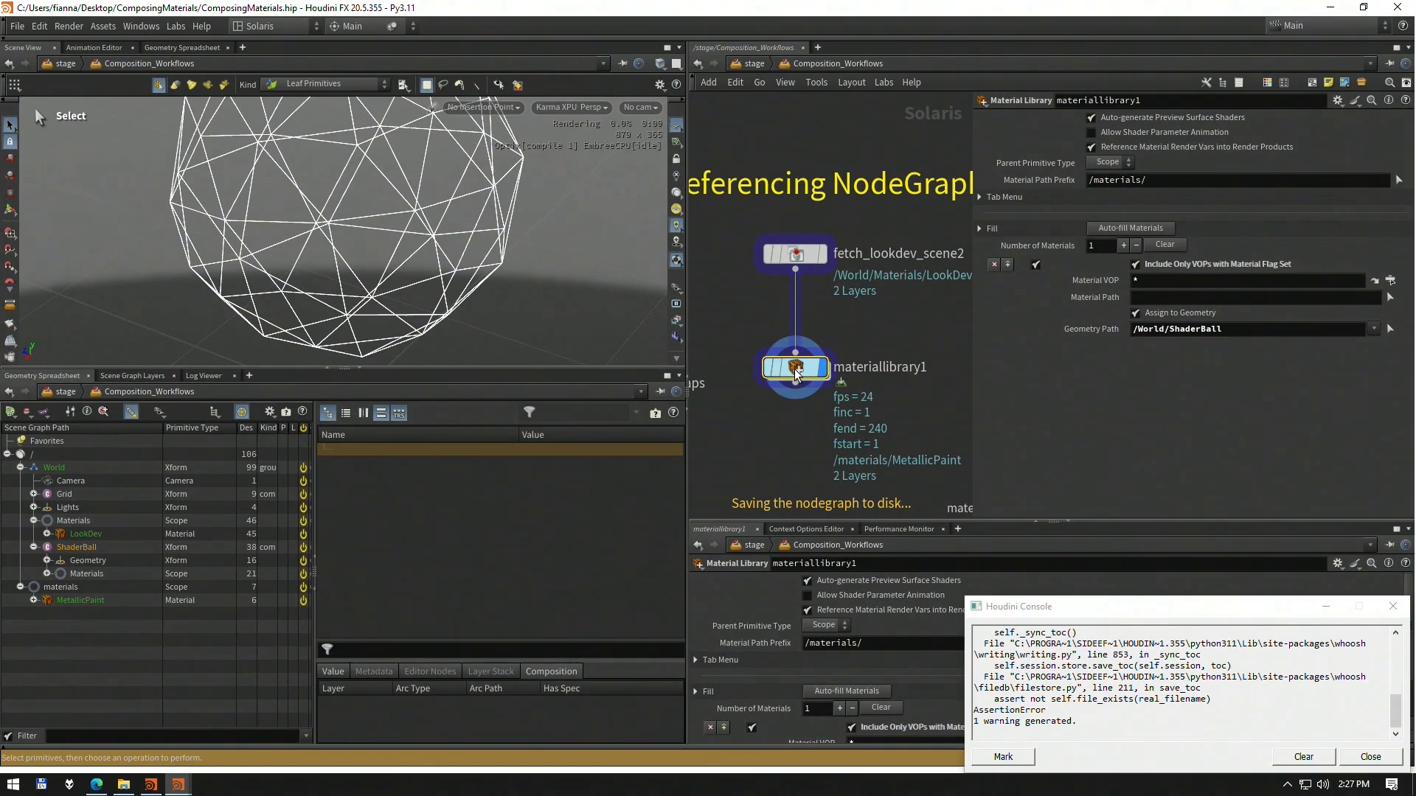
pyautogui.doubleClick(796, 374)
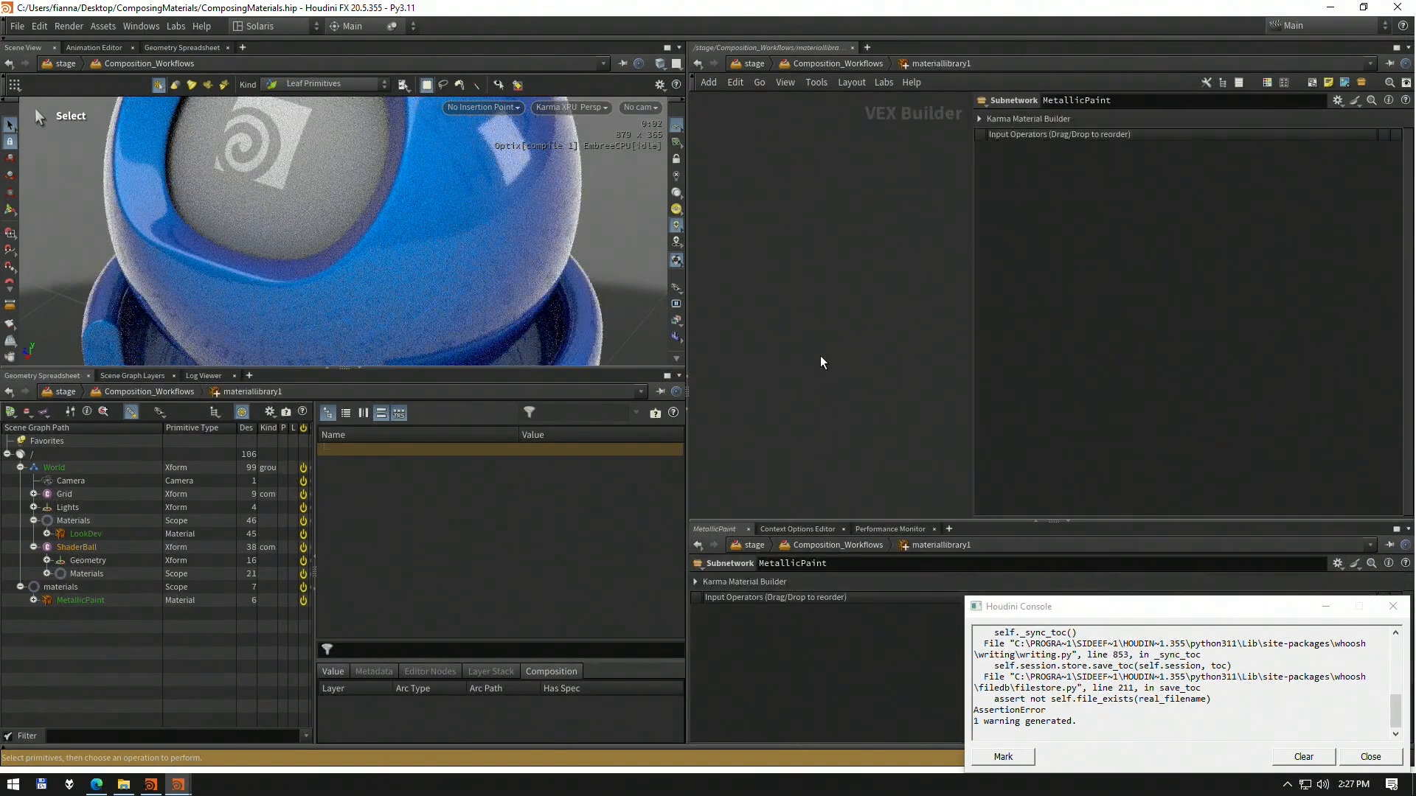
pyautogui.doubleClick(808, 323)
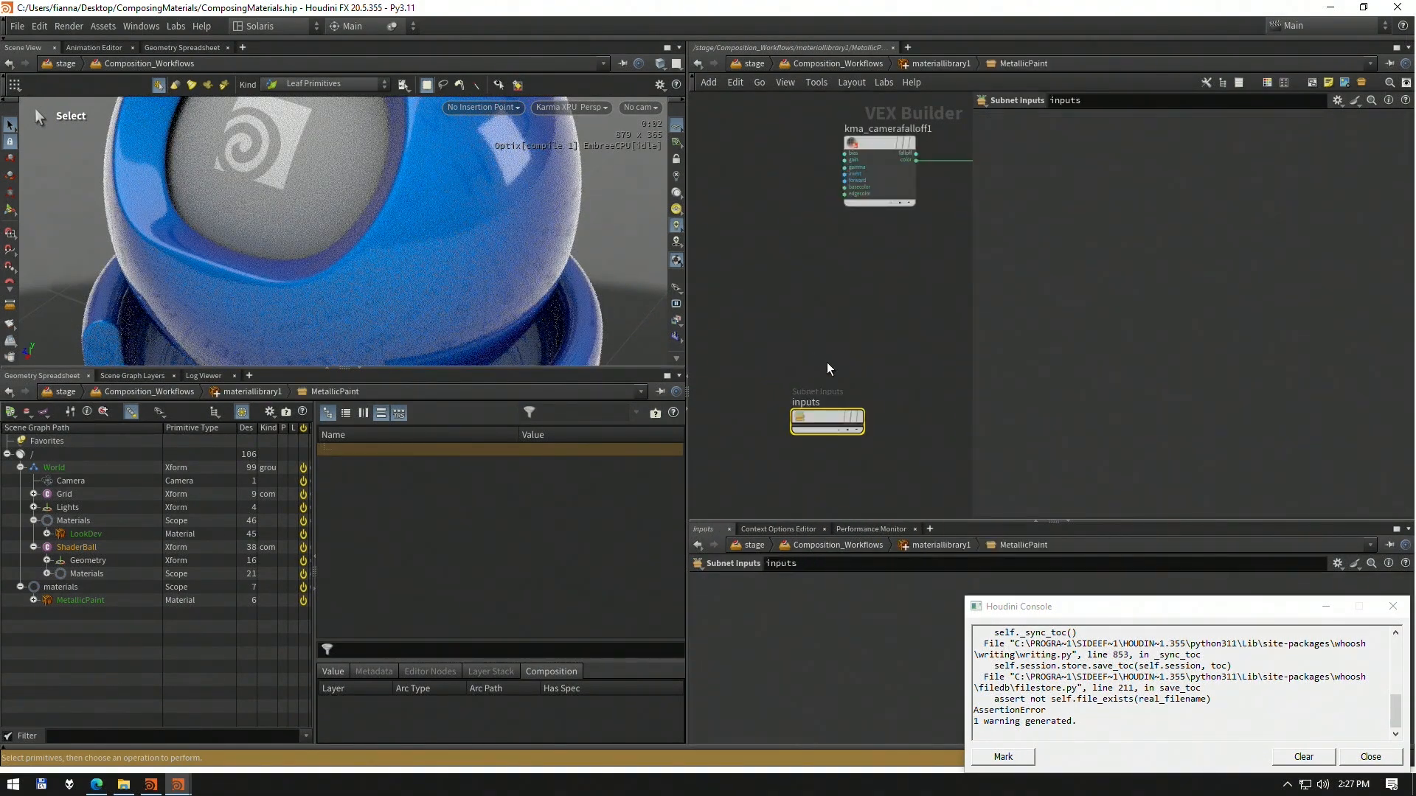
# Add a Generic Shader node below kma_camerafalloff1 and apply the USD Reference - NodeGraph preset to it
pyautogui.press('Tab')
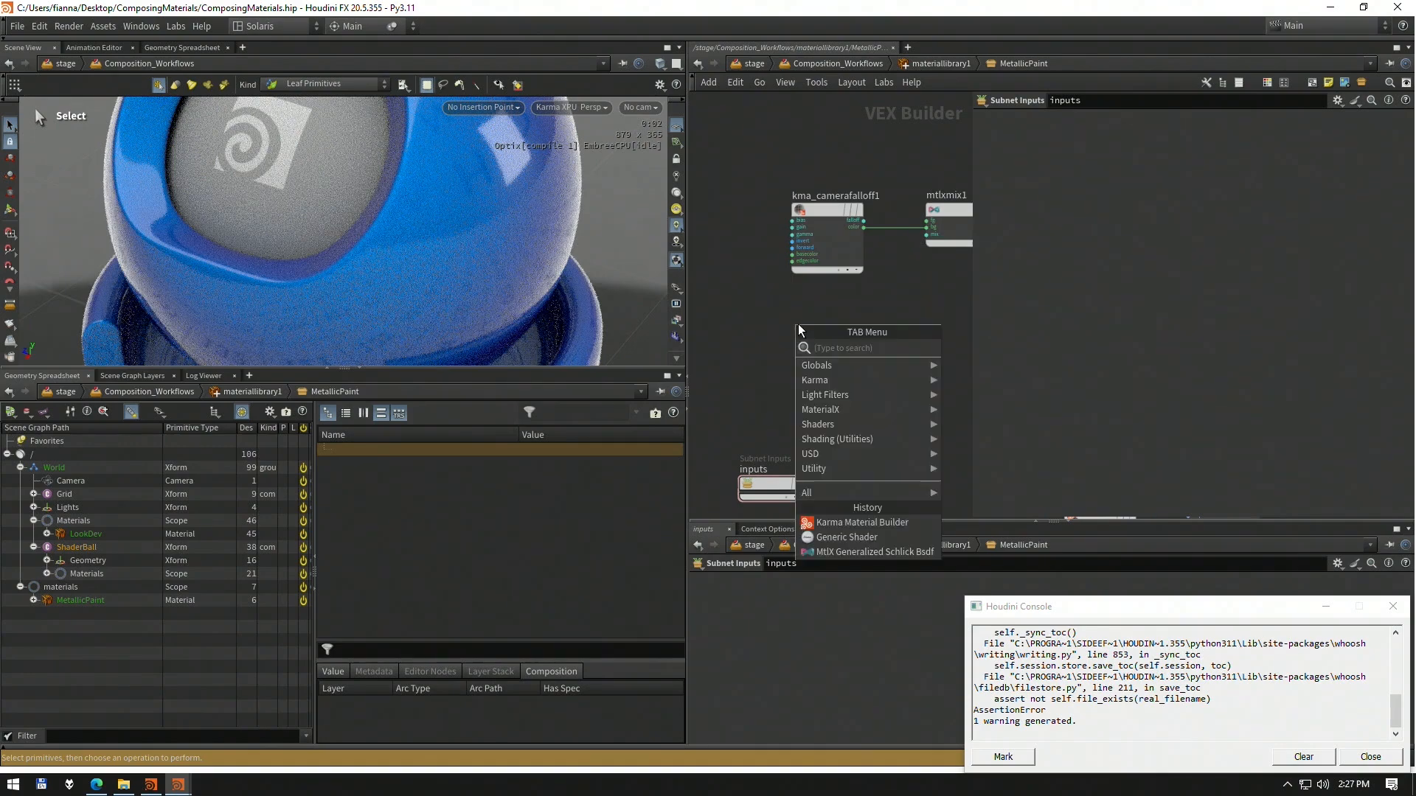
pyautogui.write('generic')
pyautogui.press('Return')
pyautogui.press('Return')
pyautogui.moveTo(798, 325); pyautogui.dragTo(826, 341)
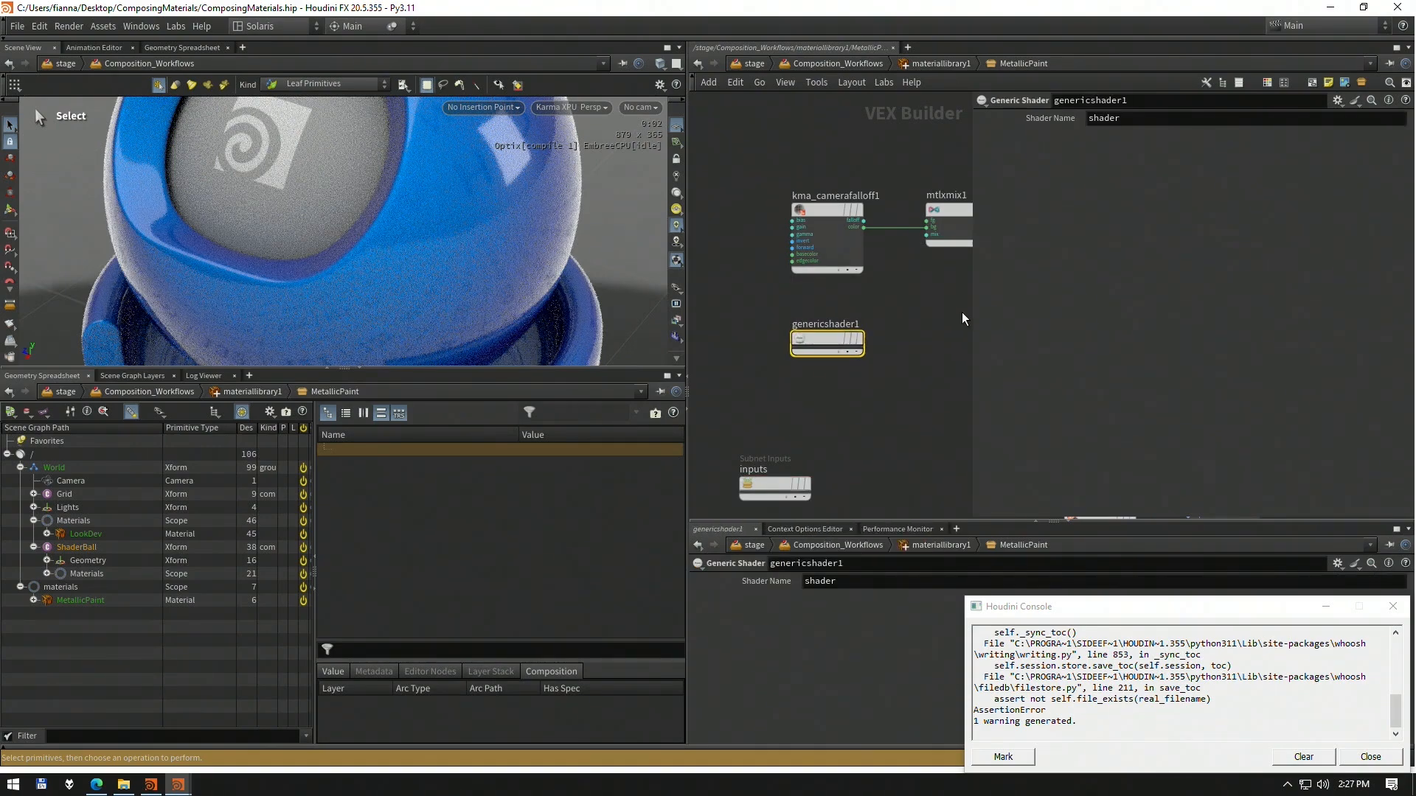
pyautogui.click(1356, 101)
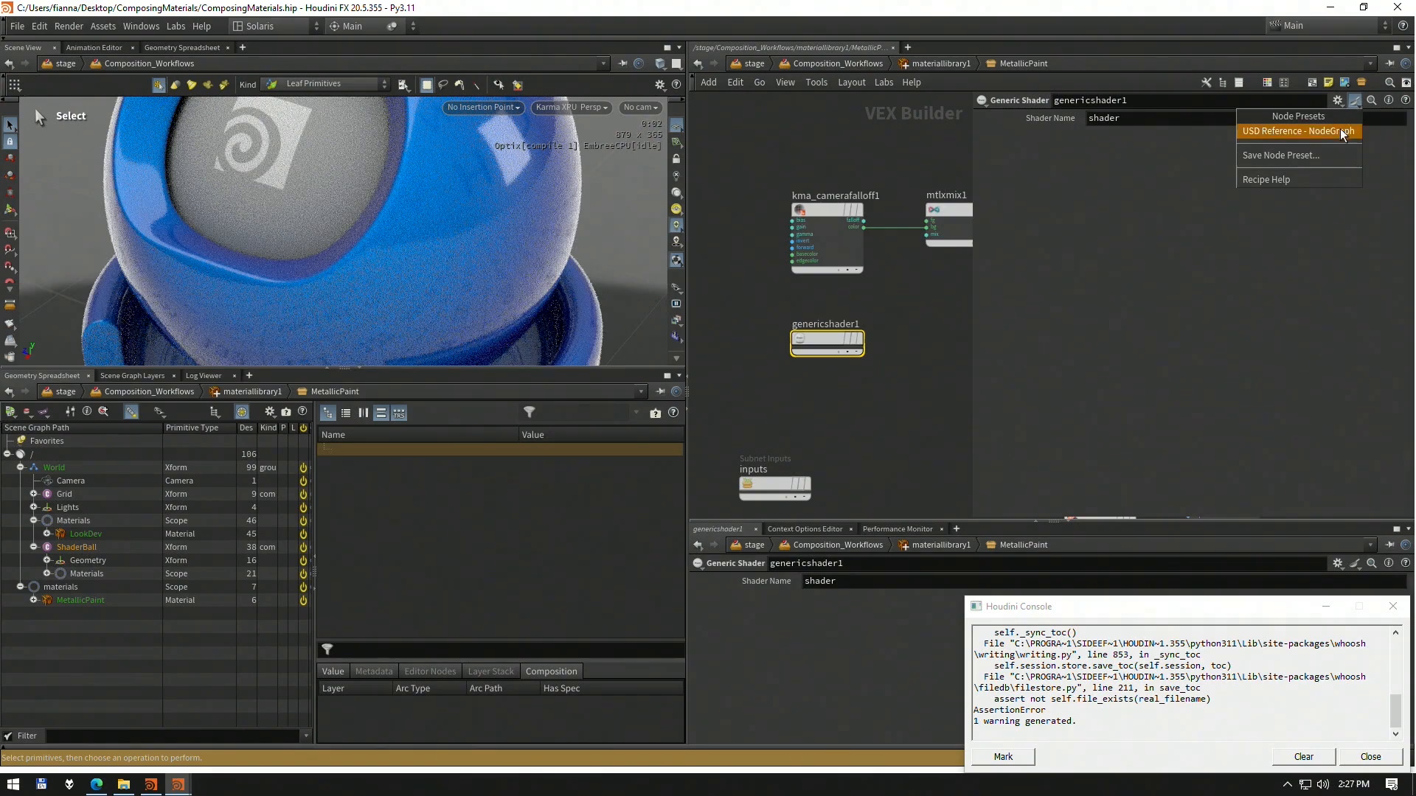
pyautogui.click(1336, 130)
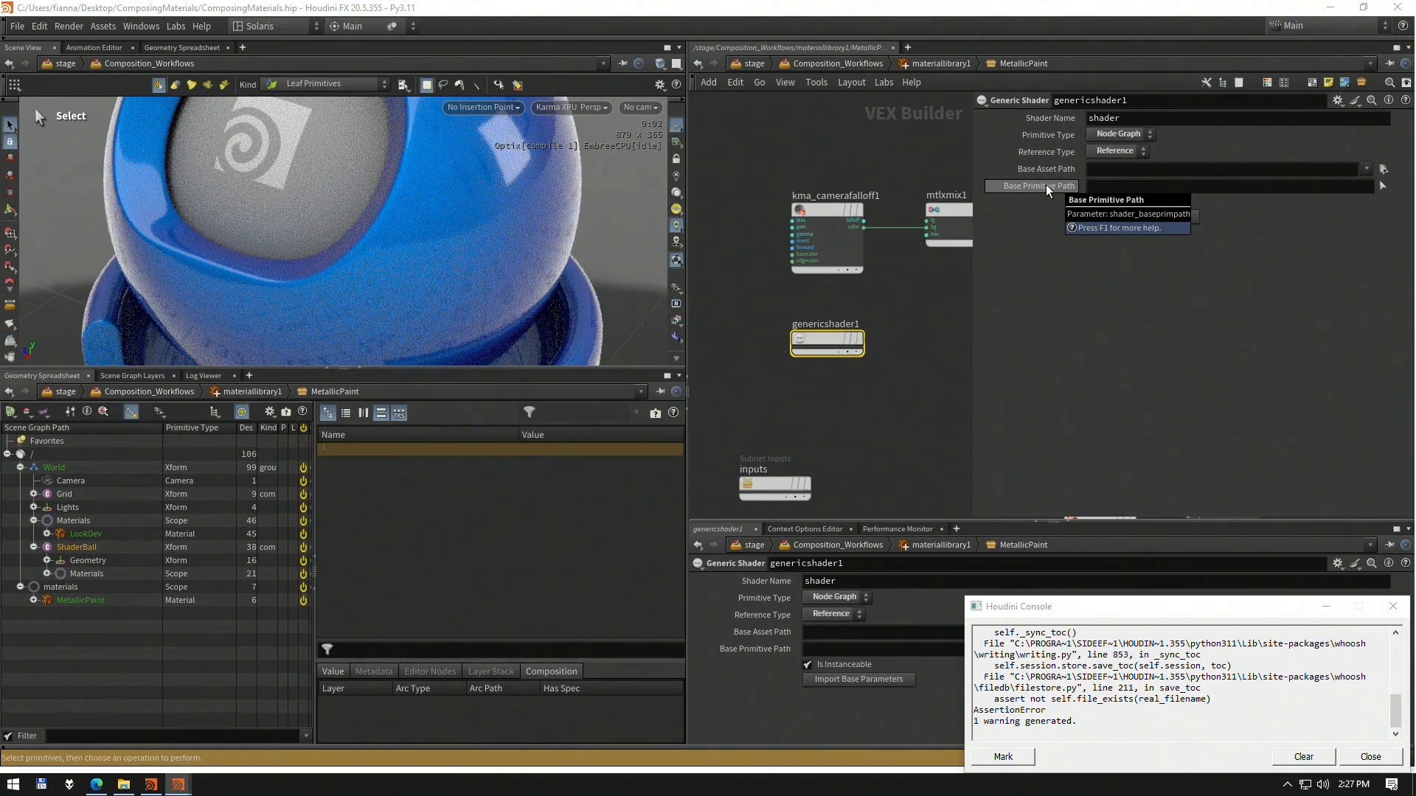
pyautogui.click(1368, 168)
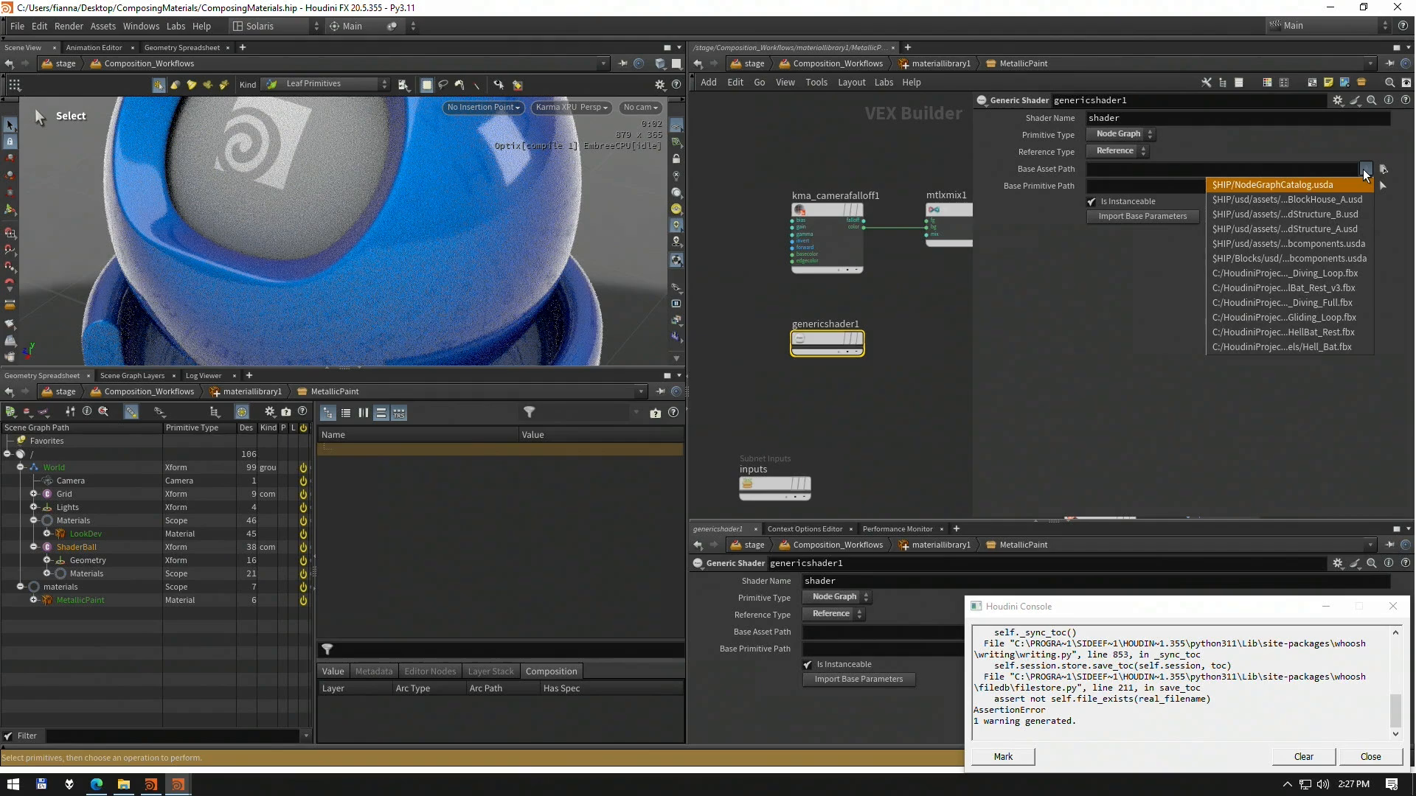
pyautogui.click(1383, 169)
pyautogui.click(1093, 32)
pyautogui.click(959, 116)
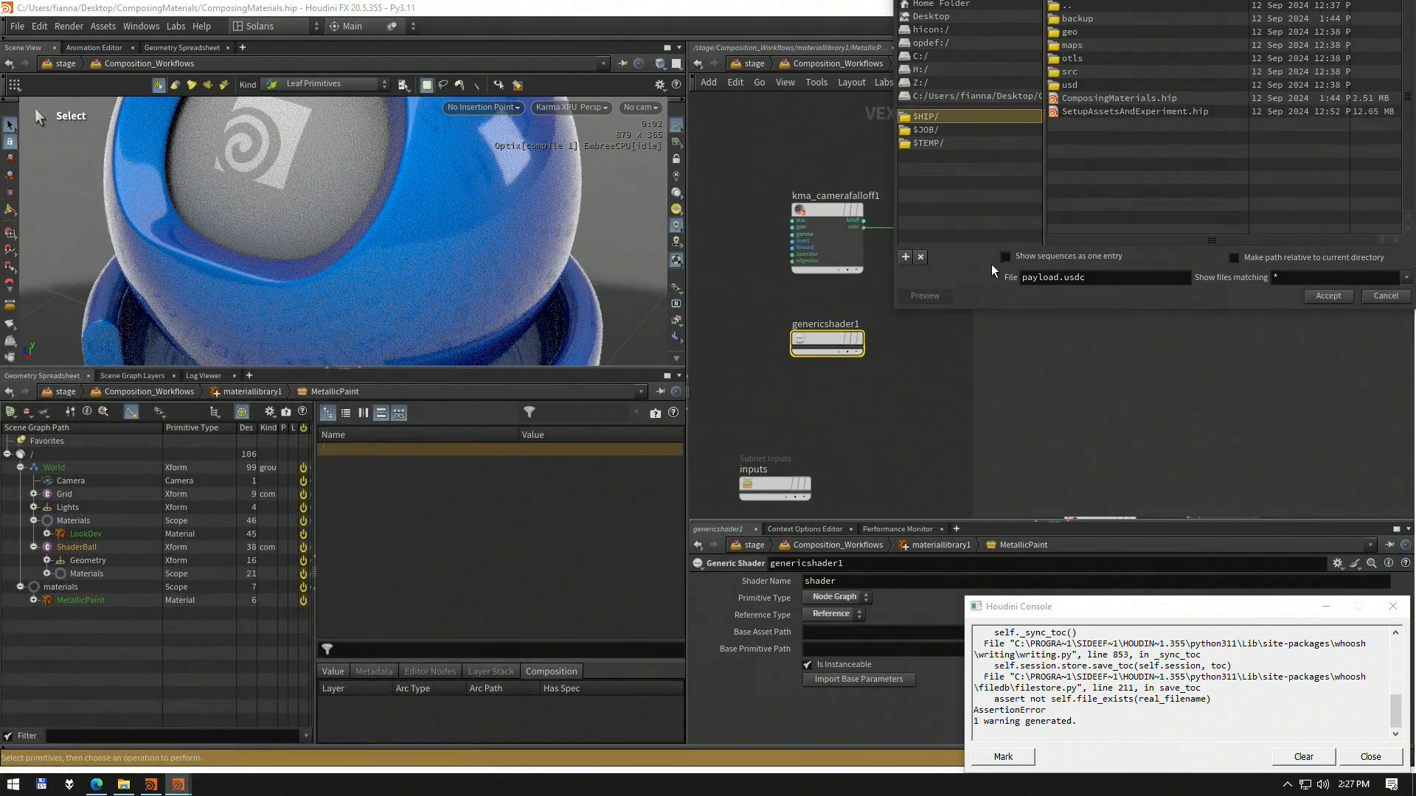
pyautogui.moveTo(980, 309); pyautogui.dragTo(1013, 301)
pyautogui.moveTo(1084, 13); pyautogui.dragTo(846, 155)
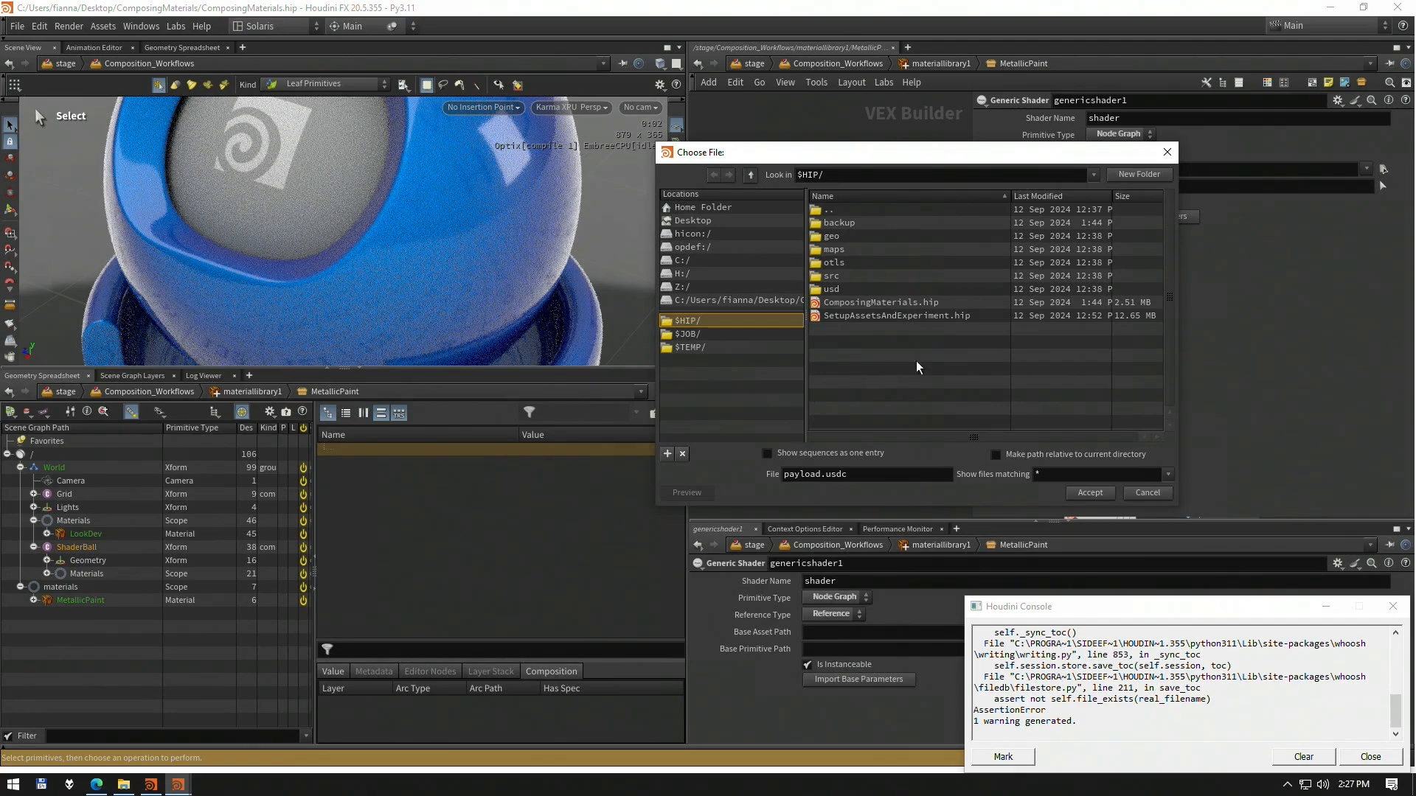
pyautogui.doubleClick(901, 287)
pyautogui.doubleClick(853, 212)
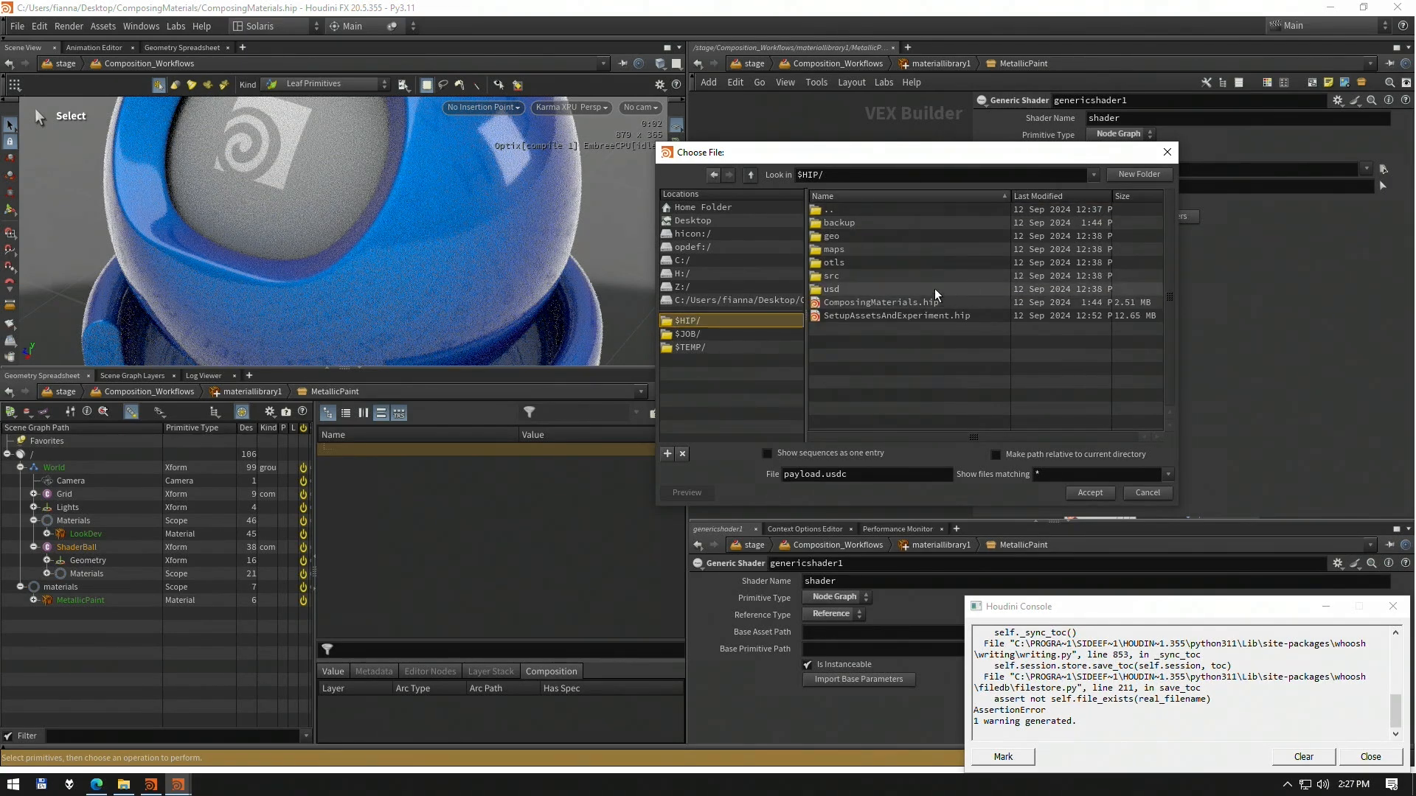
pyautogui.click(1149, 491)
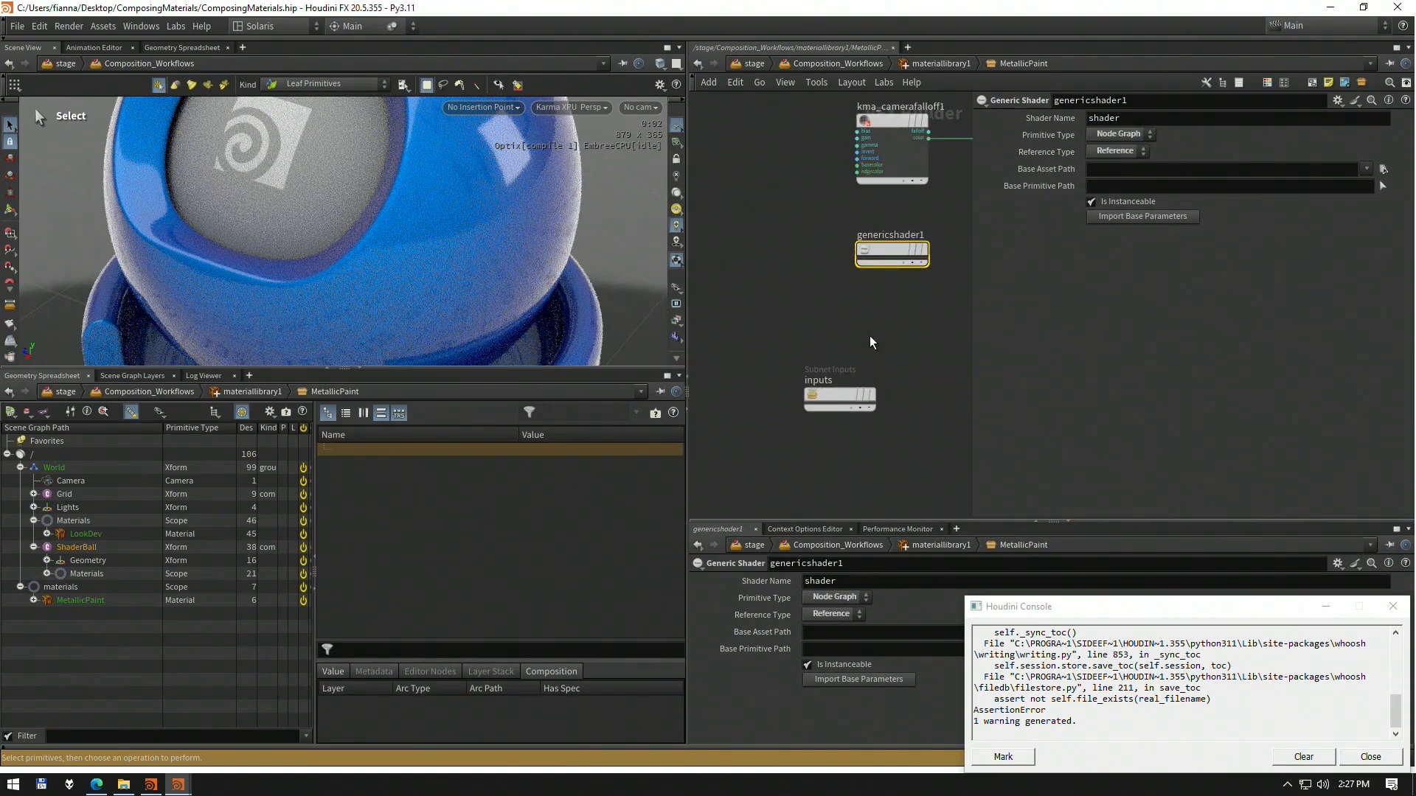
# Return to Composition_Workflows and show usd_rop1's parameters in the branch for saving the nodegraph to disk
pyautogui.press('u')
pyautogui.press('u')
pyautogui.moveTo(791, 426); pyautogui.dragTo(818, 245, button='middle')
pyautogui.moveTo(758, 451); pyautogui.dragTo(755, 332, button='middle')
pyautogui.click(826, 447)
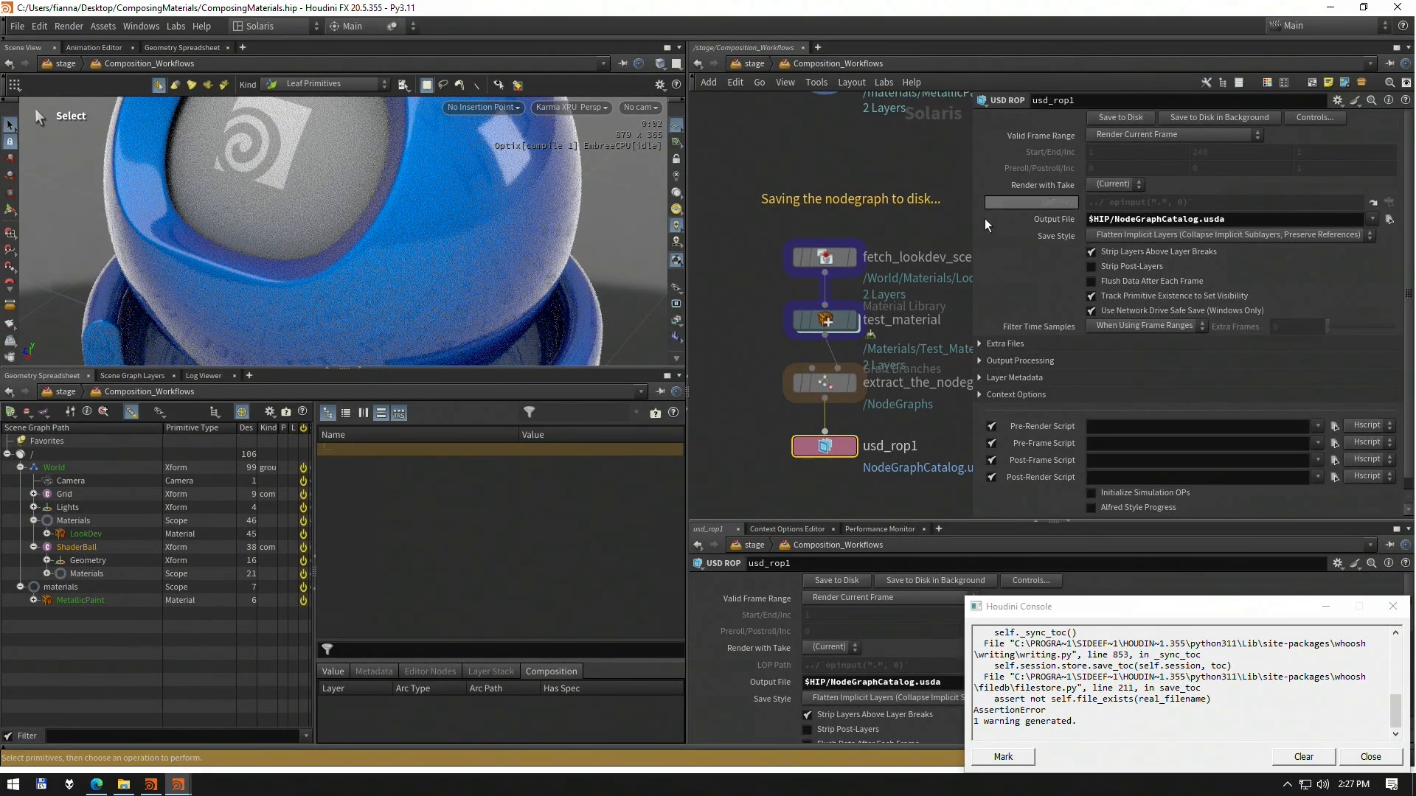
# Reopen the MetallicPaint network in materiallibrary1 and set genericshader1's base asset path to $HIP/NodeGraphCatalog.usda
pyautogui.moveTo(803, 153); pyautogui.dragTo(695, 382, button='middle')
pyautogui.moveTo(724, 320); pyautogui.dragTo(718, 328)
pyautogui.press('i')
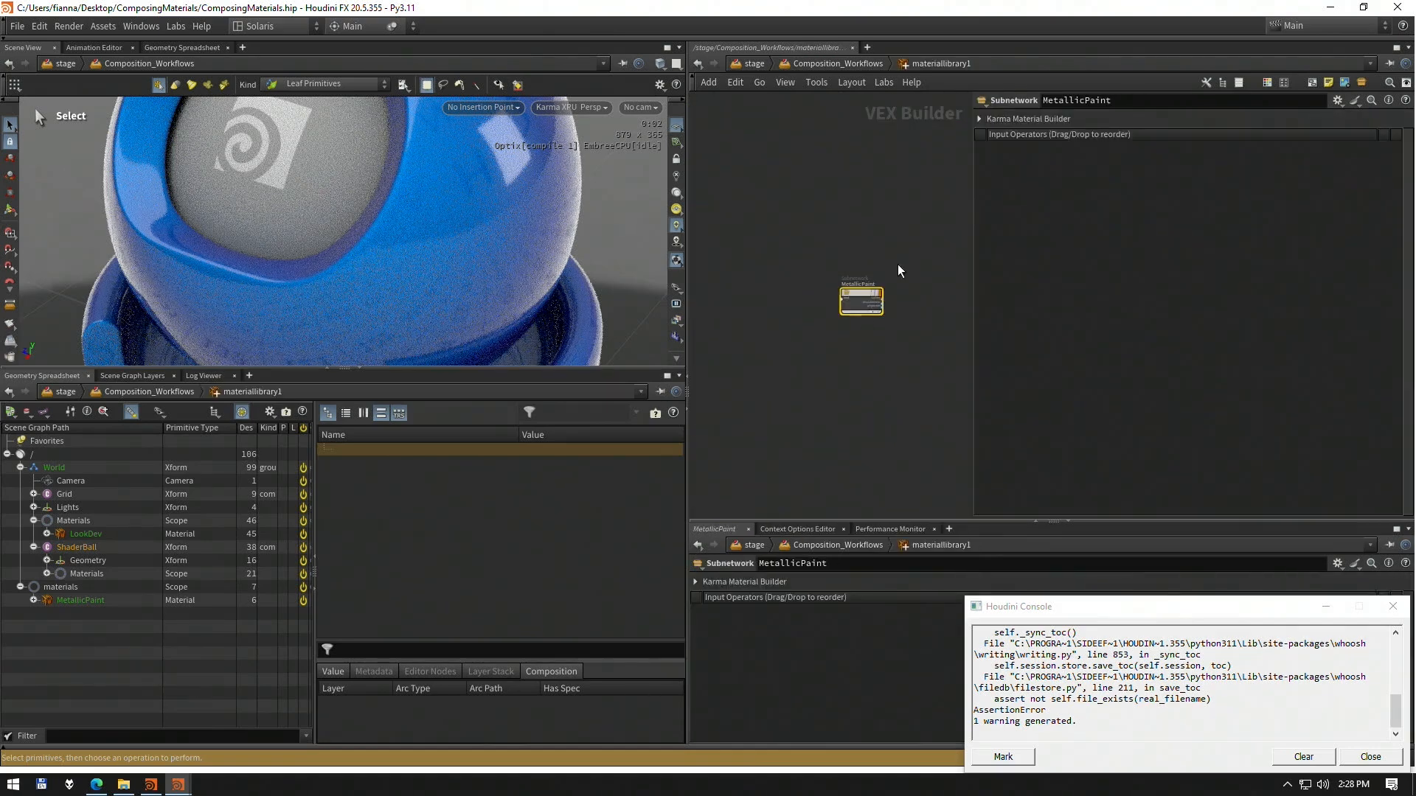
pyautogui.press('i')
pyautogui.click(1377, 169)
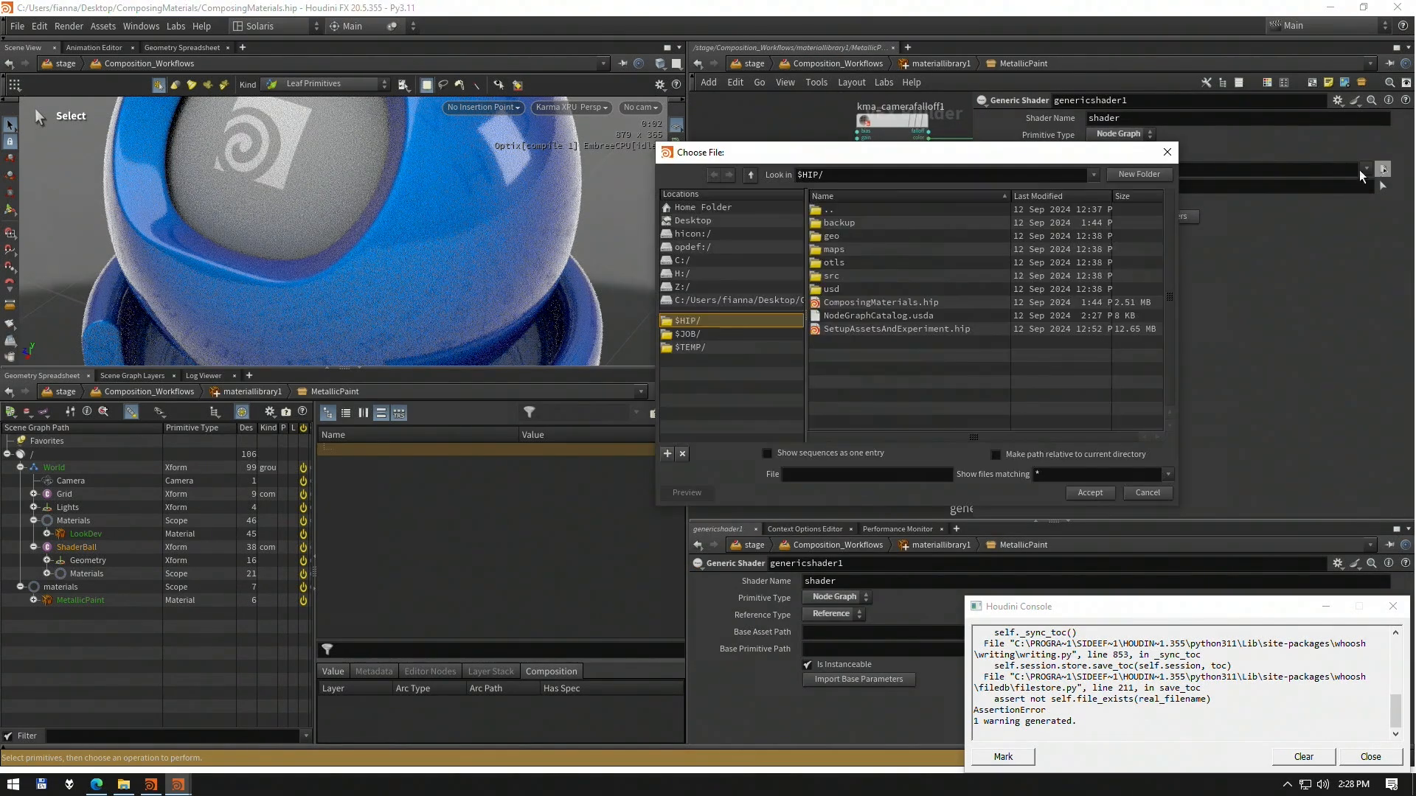
pyautogui.click(898, 316)
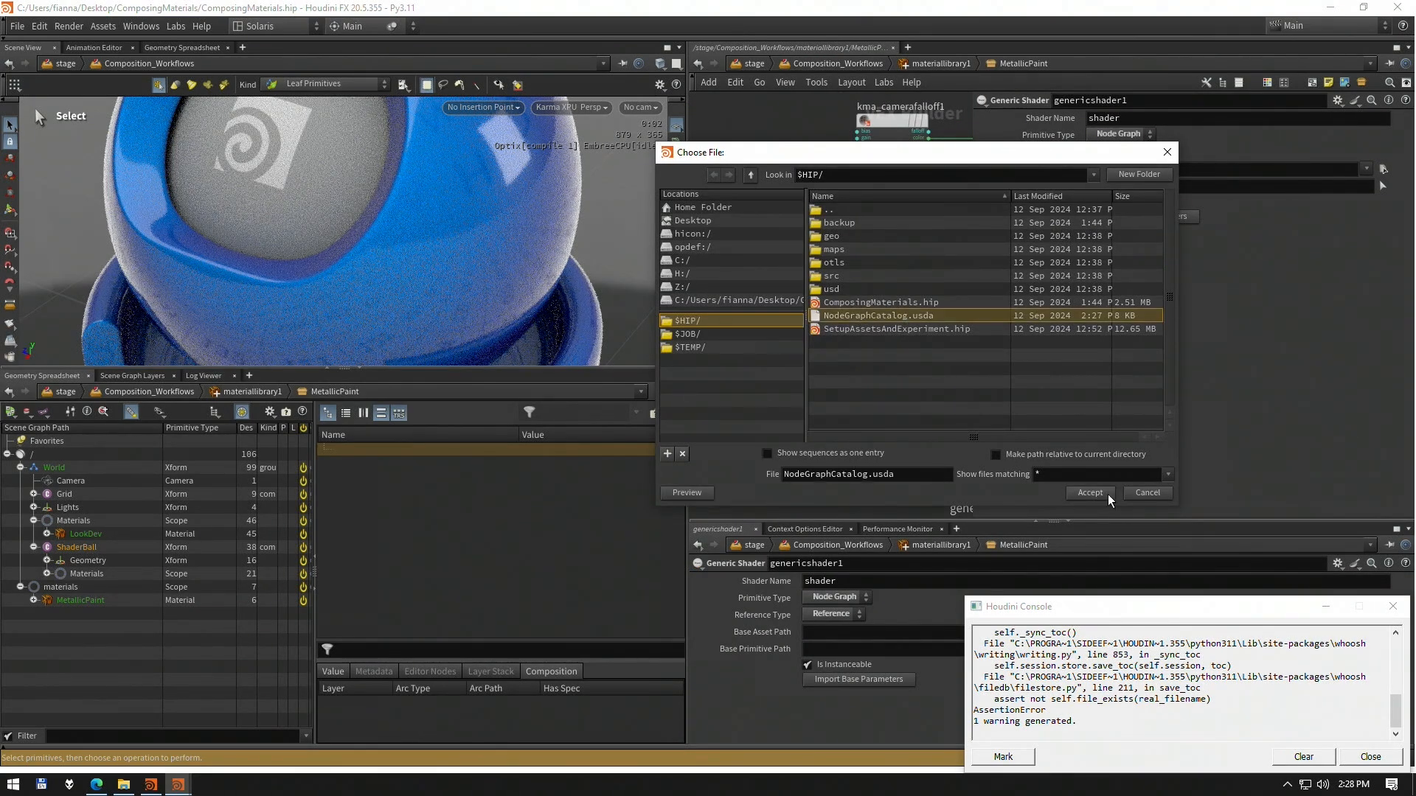
pyautogui.click(1106, 494)
# Set genericshader1's base primitive path to /NodeGraphs/SurfaceFlakes and import the base parameters
pyautogui.click(1381, 187)
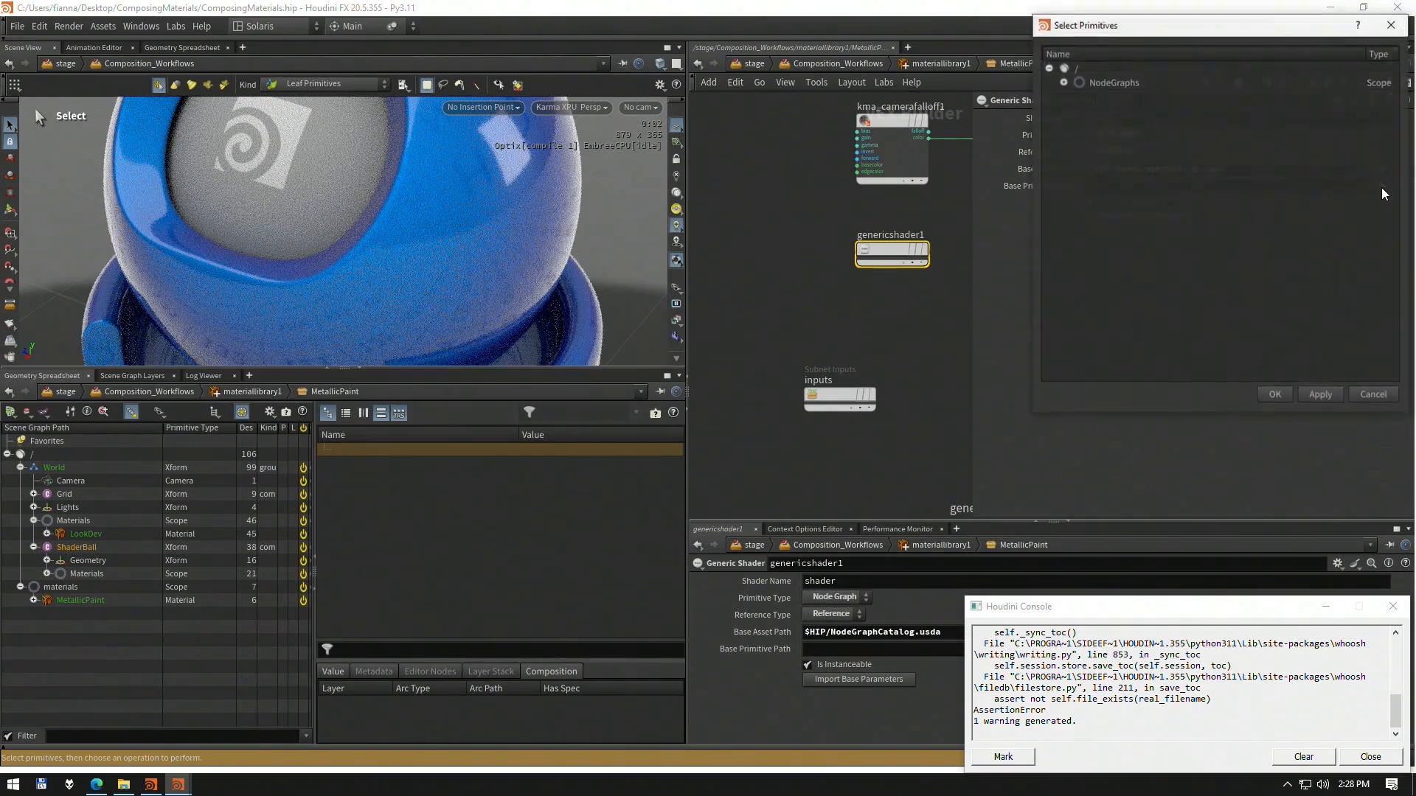
pyautogui.moveTo(1264, 43); pyautogui.dragTo(729, 159)
pyautogui.click(538, 186)
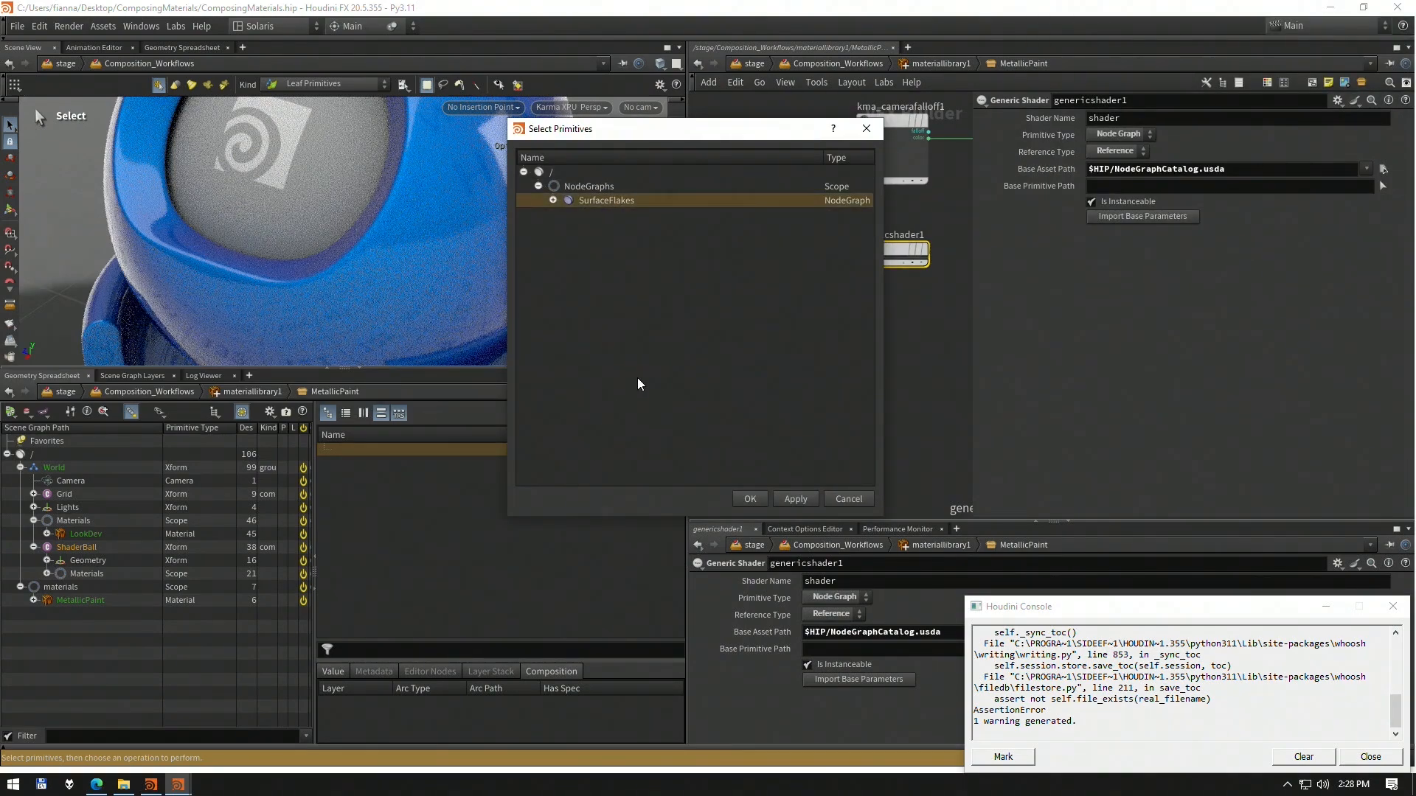
pyautogui.click(747, 498)
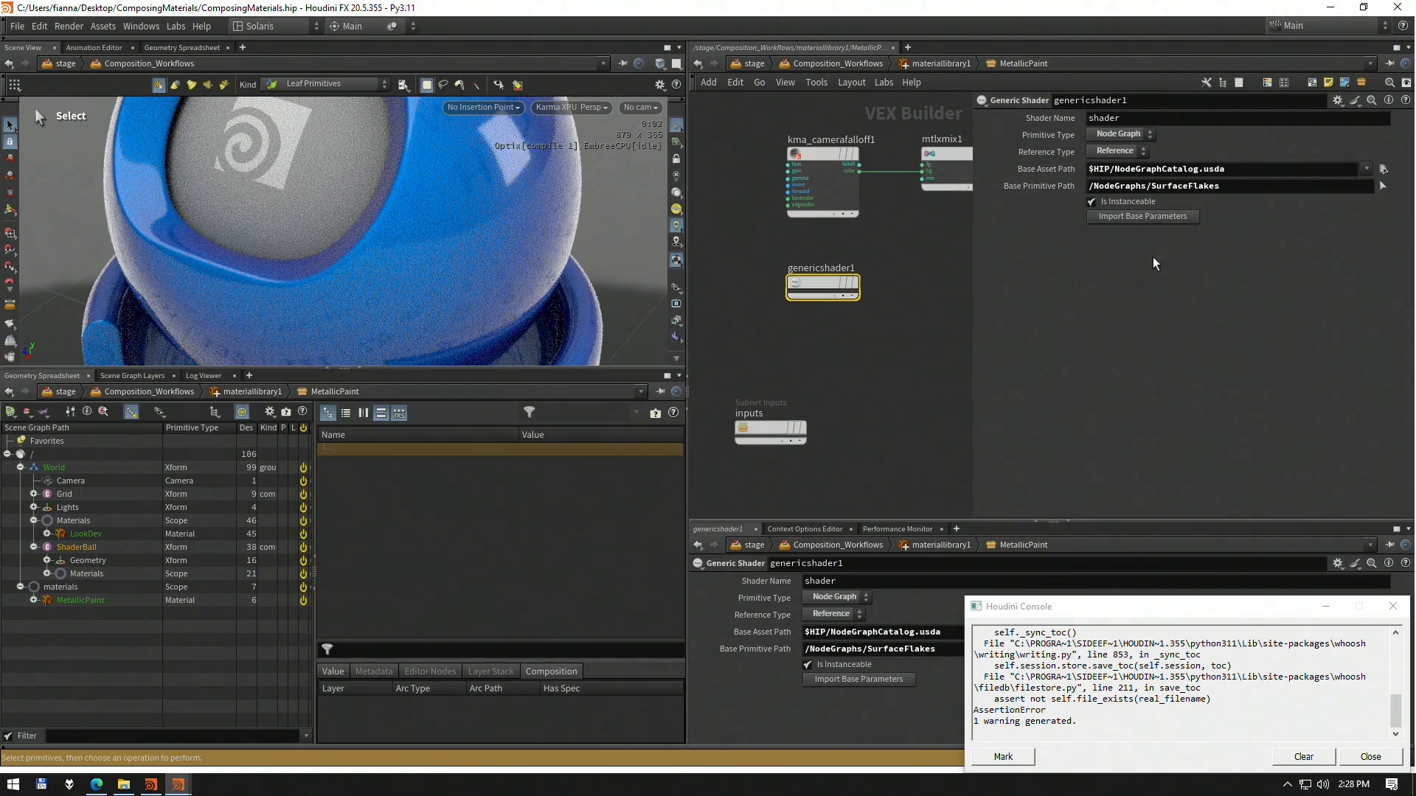
pyautogui.moveTo(860, 348); pyautogui.dragTo(824, 361, button='middle')
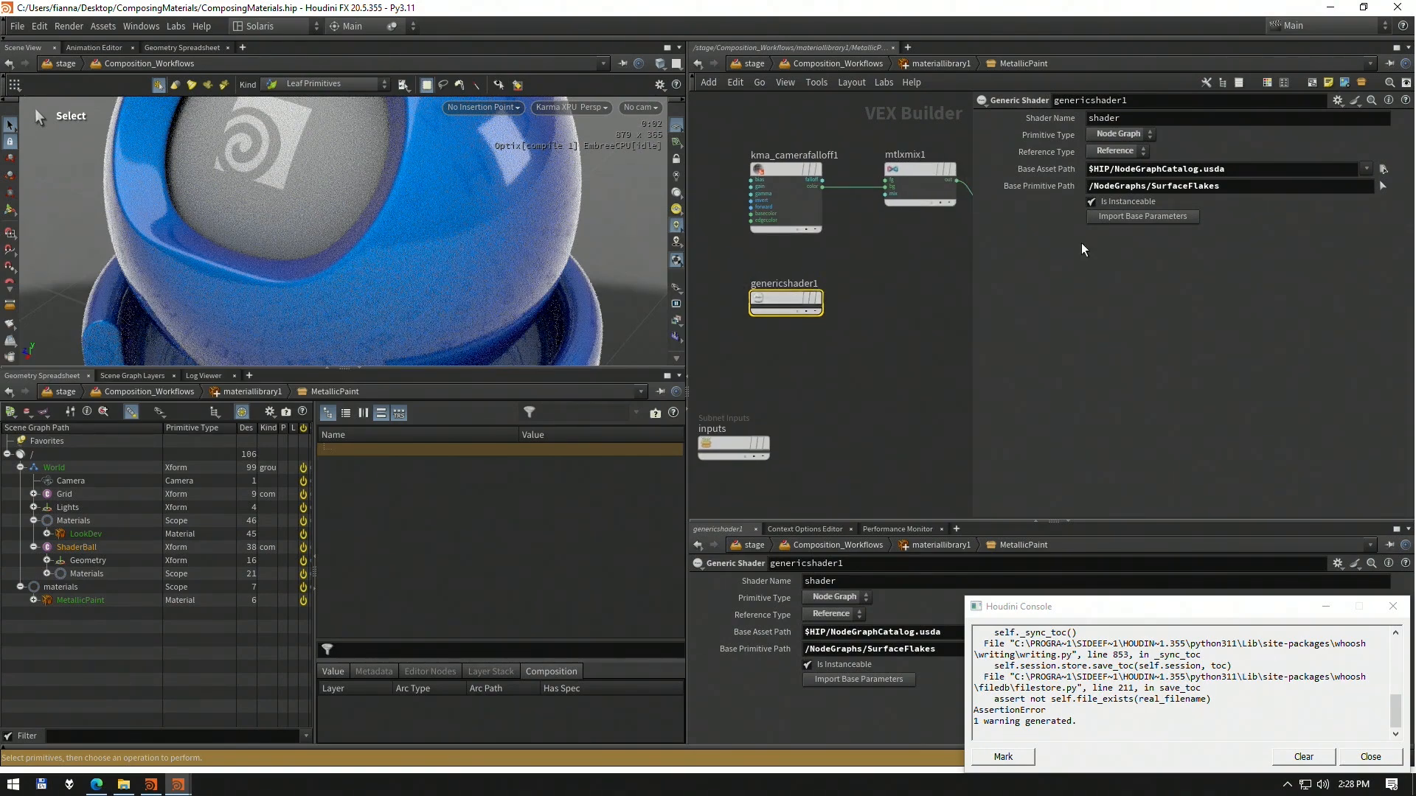
pyautogui.click(1142, 216)
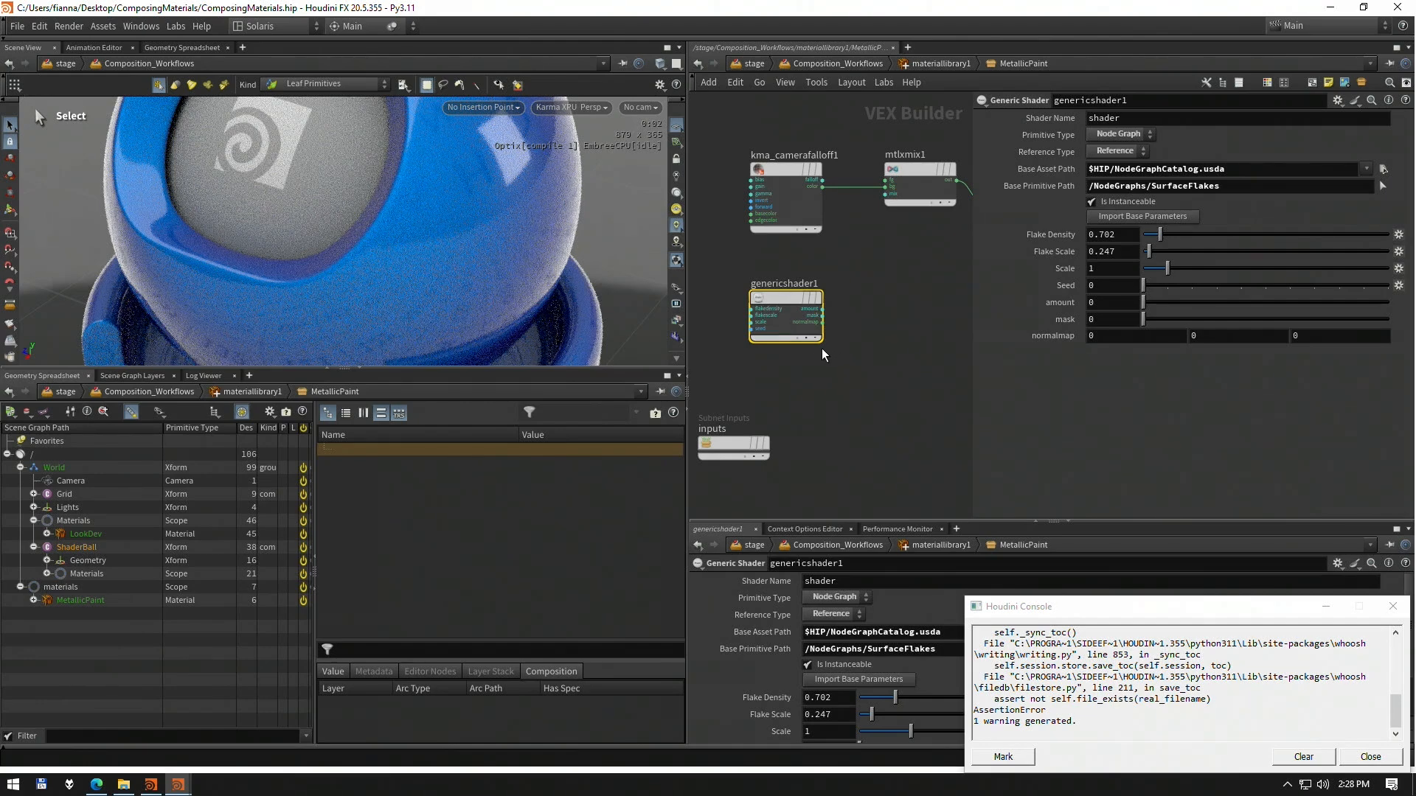
# Connect genericshader1's mask output to the mix input of mtlxmix1
pyautogui.scroll(-2, 834, 335)
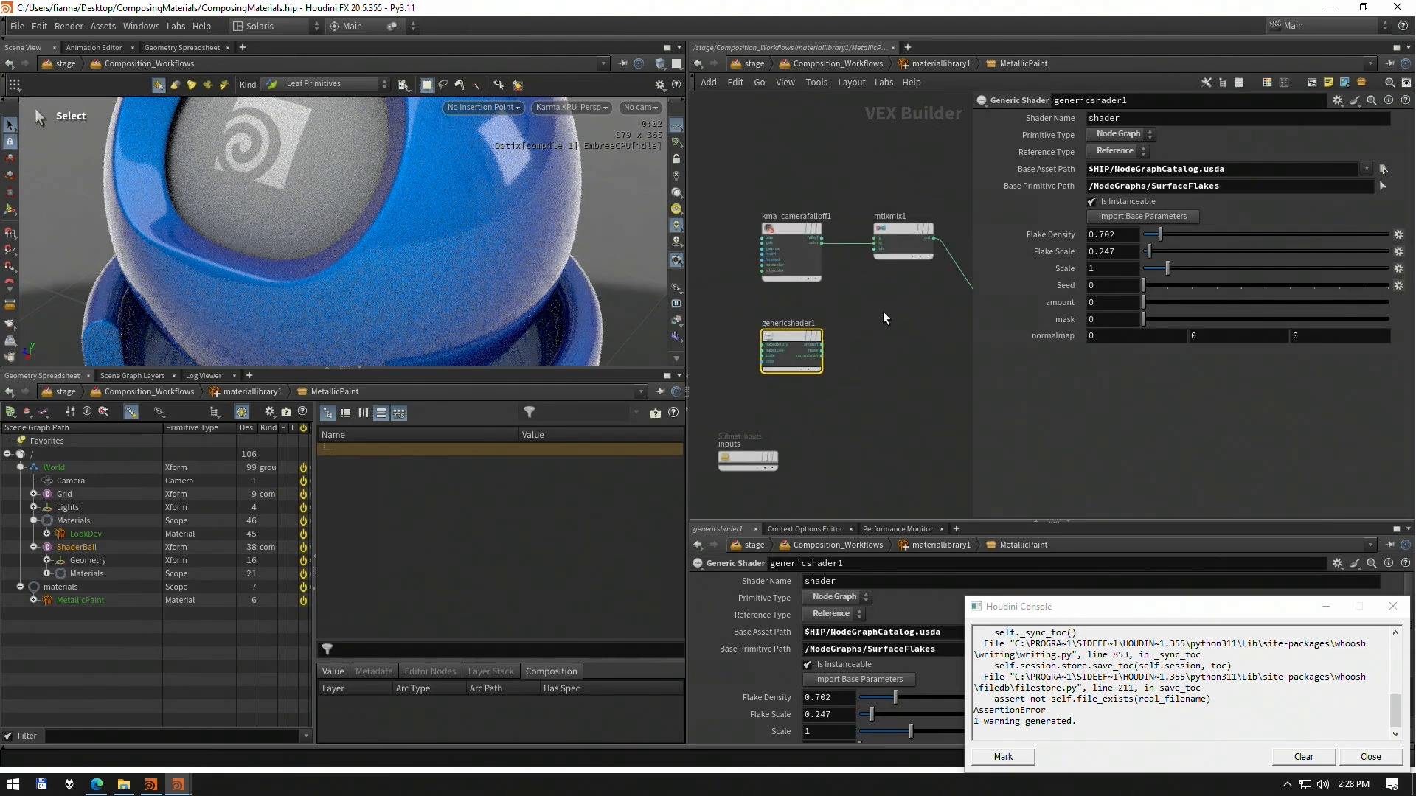
pyautogui.scroll(4, 884, 317)
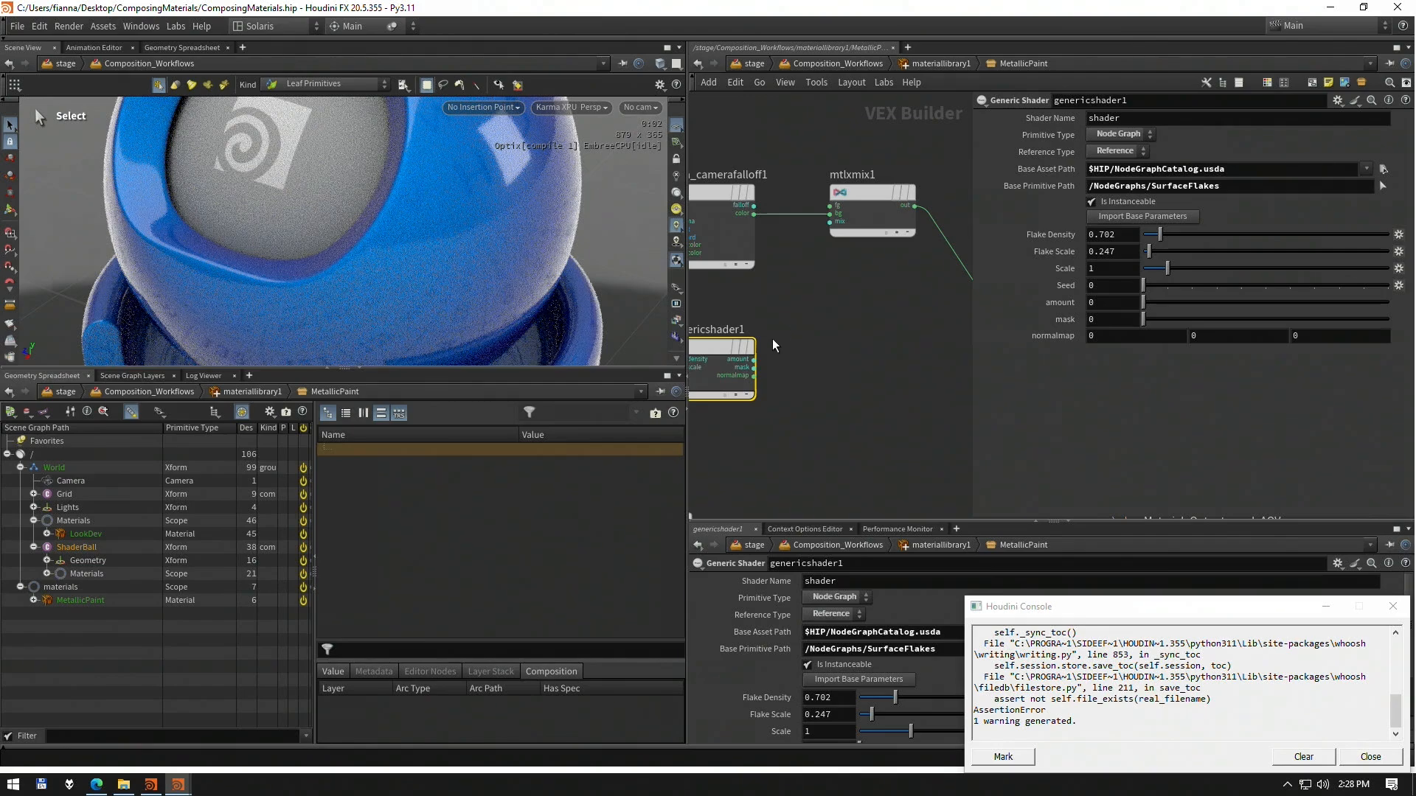
pyautogui.moveTo(814, 331); pyautogui.dragTo(874, 339, button='middle')
pyautogui.moveTo(813, 376); pyautogui.dragTo(889, 231)
pyautogui.moveTo(867, 298)
pyautogui.mouseDown(button='middle')
pyautogui.moveTo(797, 281)
pyautogui.moveTo(852, 309)
pyautogui.mouseUp(button='middle')
pyautogui.scroll(-3, 800, 284)
pyautogui.scroll(3, 860, 298)
pyautogui.scroll(-1, 836, 312)
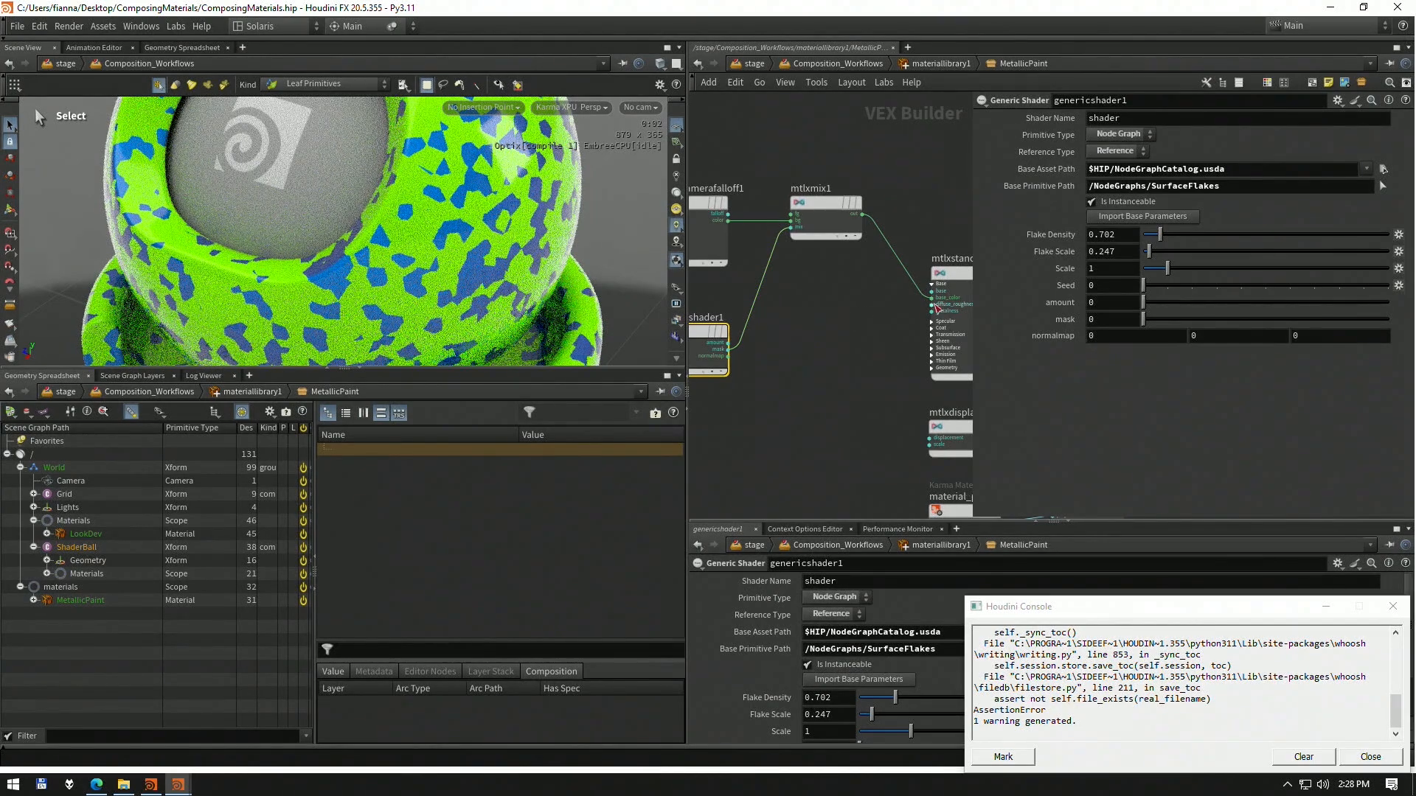
# Connect genericshader1's amount output to mtlxstandard_surface's metalness input and its normalmap output to the Normal input
pyautogui.moveTo(933, 312); pyautogui.dragTo(729, 343)
pyautogui.click(933, 375)
pyautogui.moveTo(720, 361); pyautogui.dragTo(940, 368)
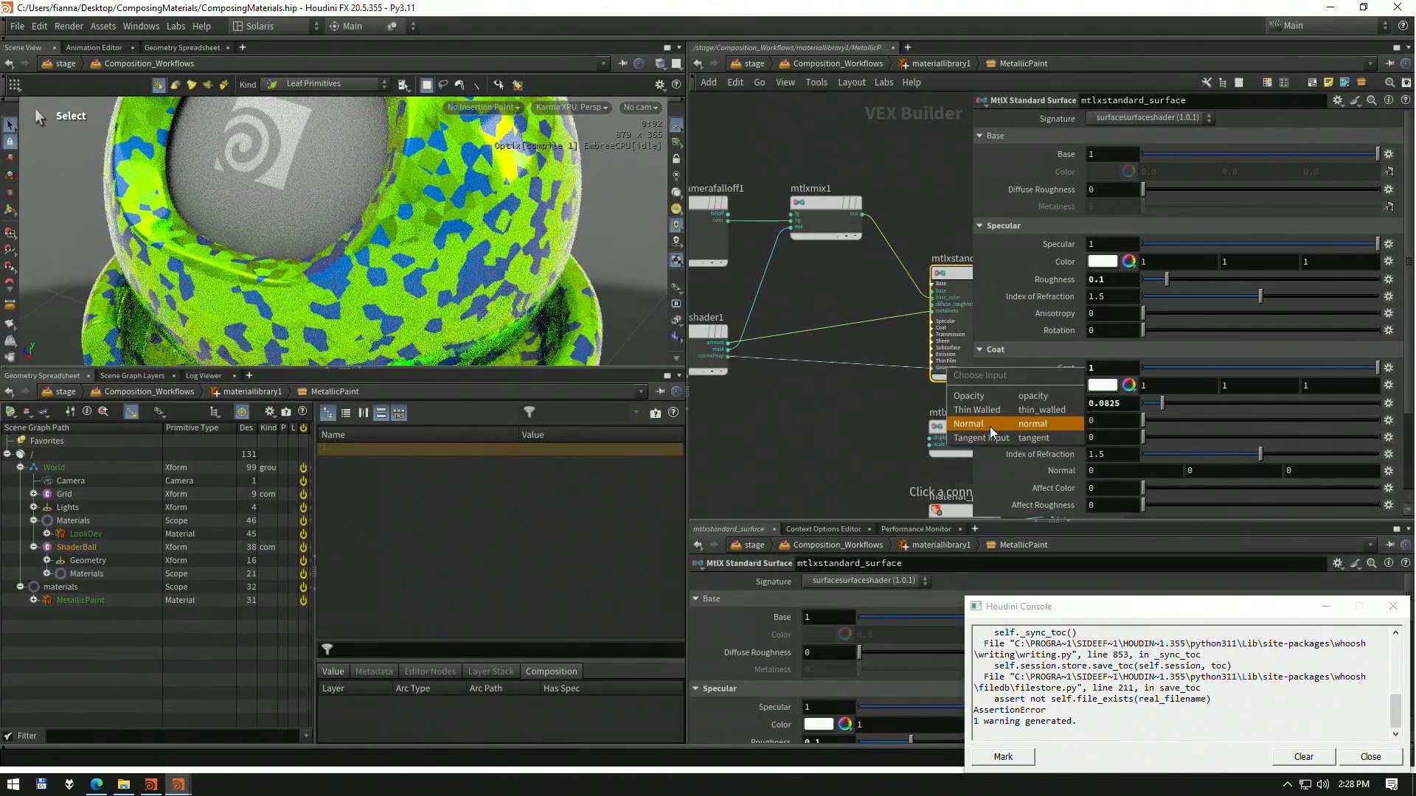
pyautogui.click(989, 425)
# Show the shader ball through /World/Camera in the Karma XPU scene view
pyautogui.click(640, 107)
pyautogui.click(646, 158)
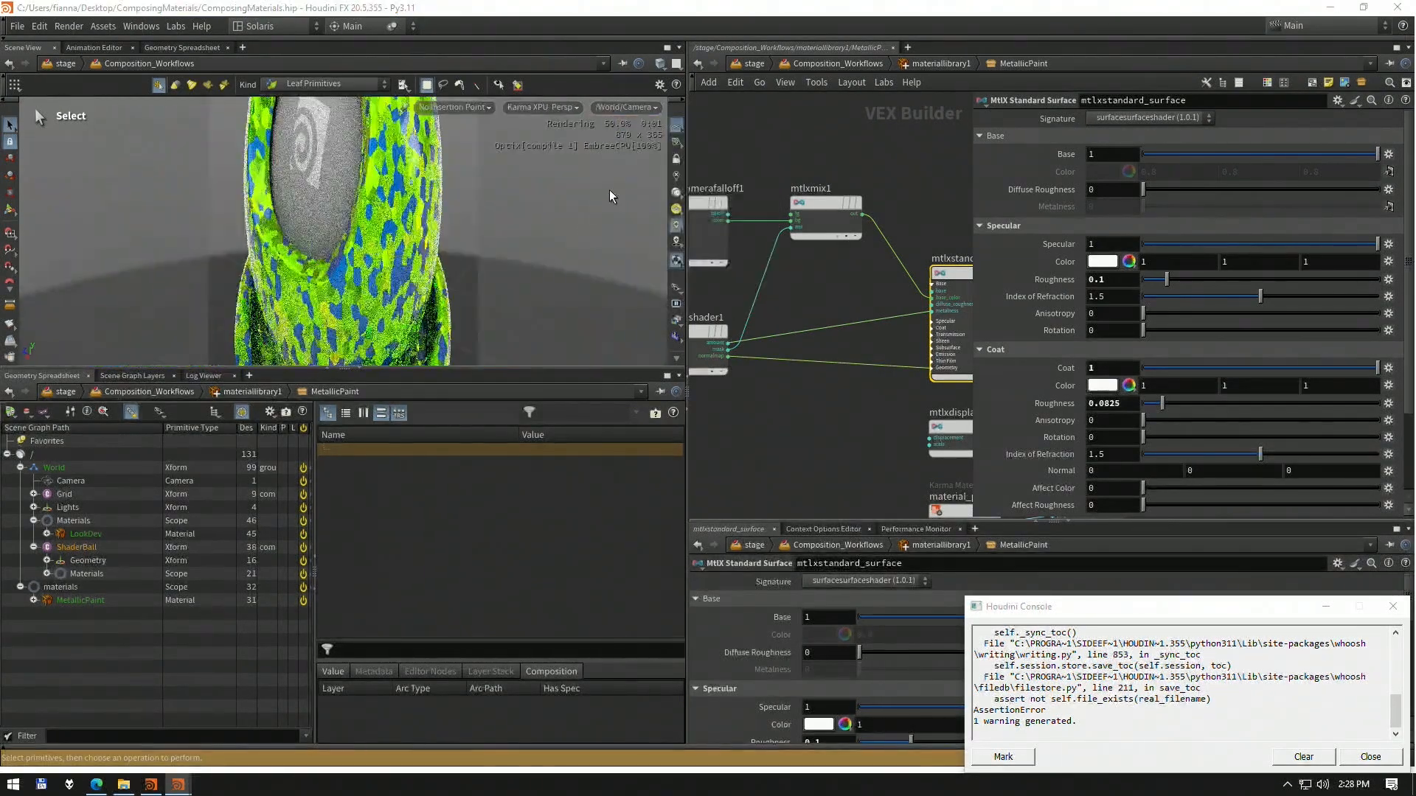
pyautogui.click(552, 109)
pyautogui.click(595, 272)
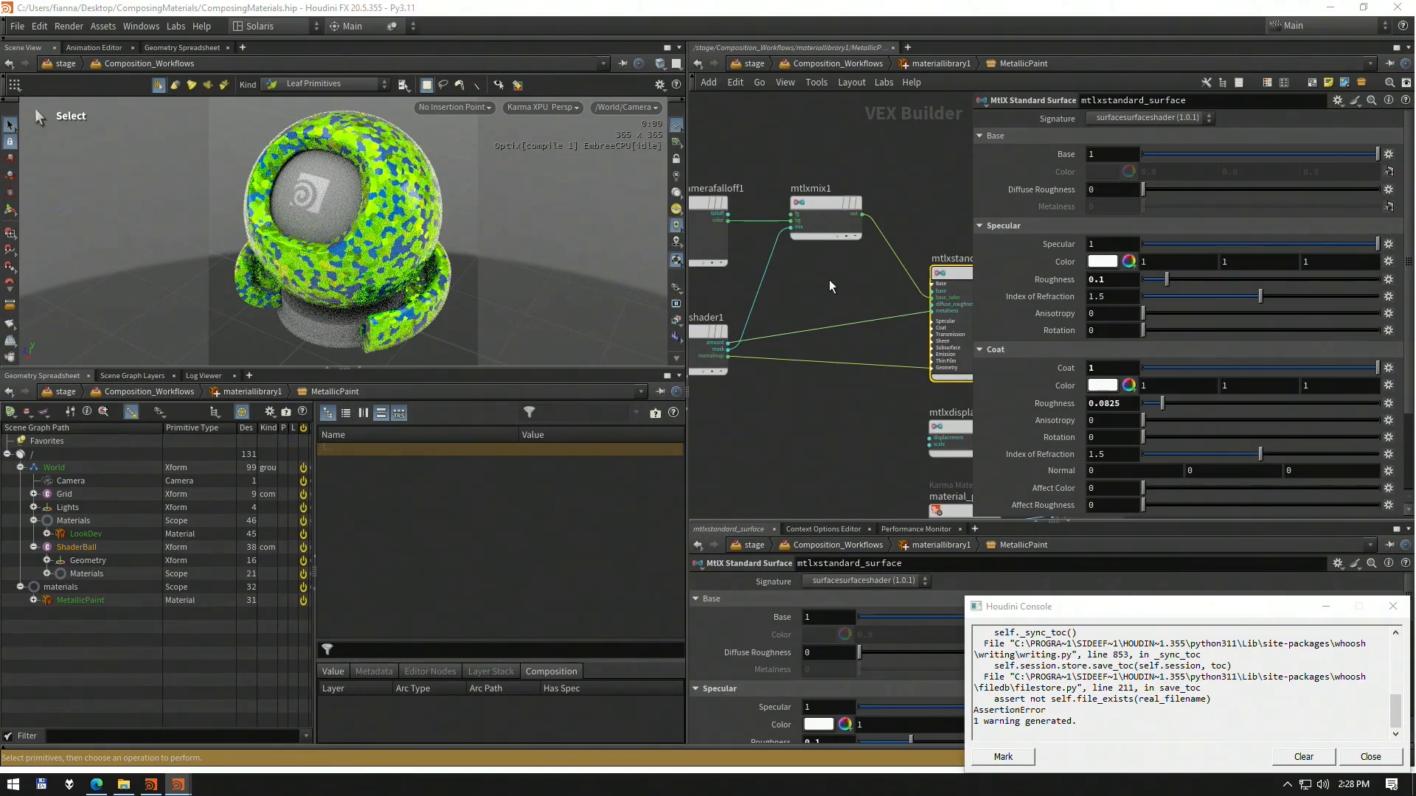
# Inspect mtlxmix1's parameters, expand MetallicPaint in the scene graph and review the complete material network
pyautogui.click(793, 214)
pyautogui.moveTo(816, 285); pyautogui.dragTo(852, 283, button='middle')
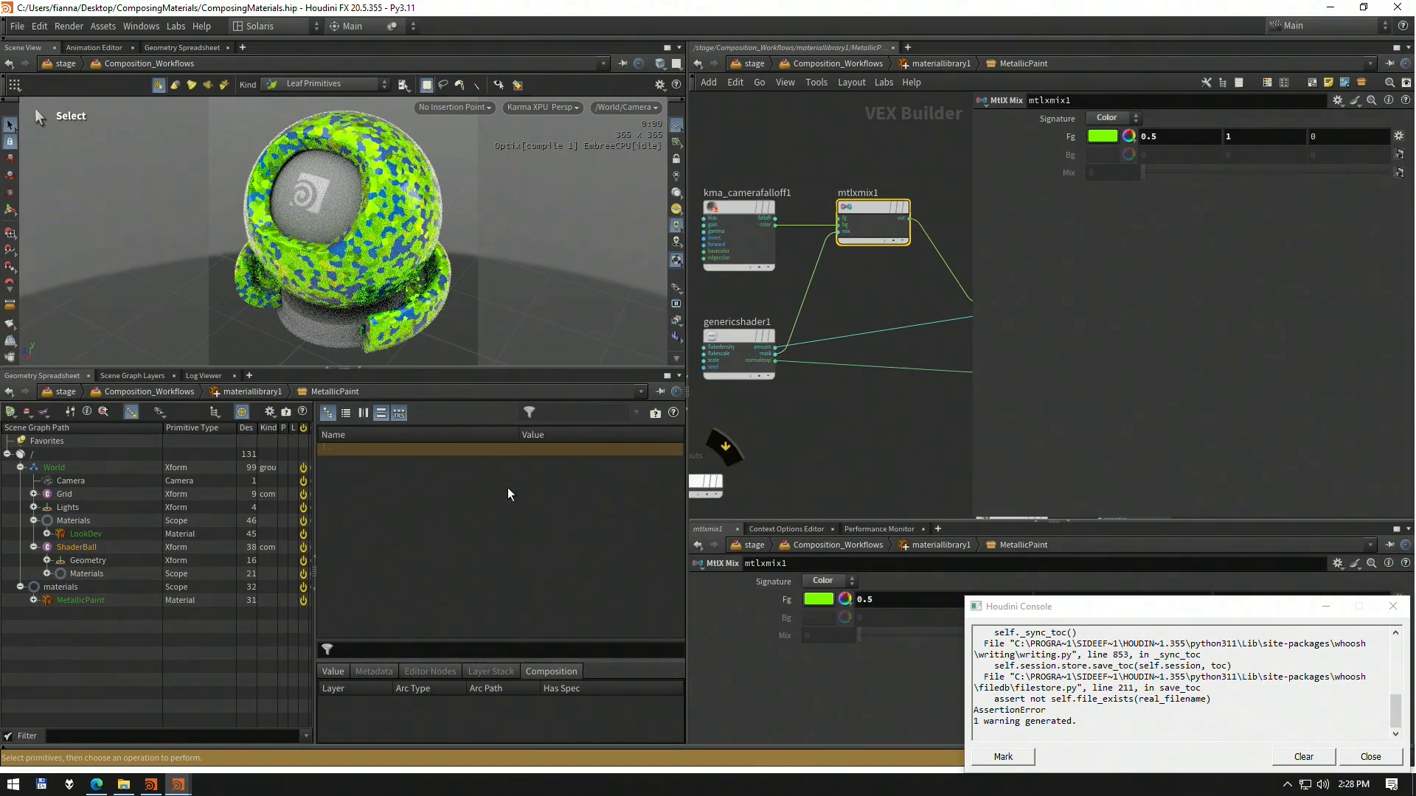
pyautogui.click(33, 600)
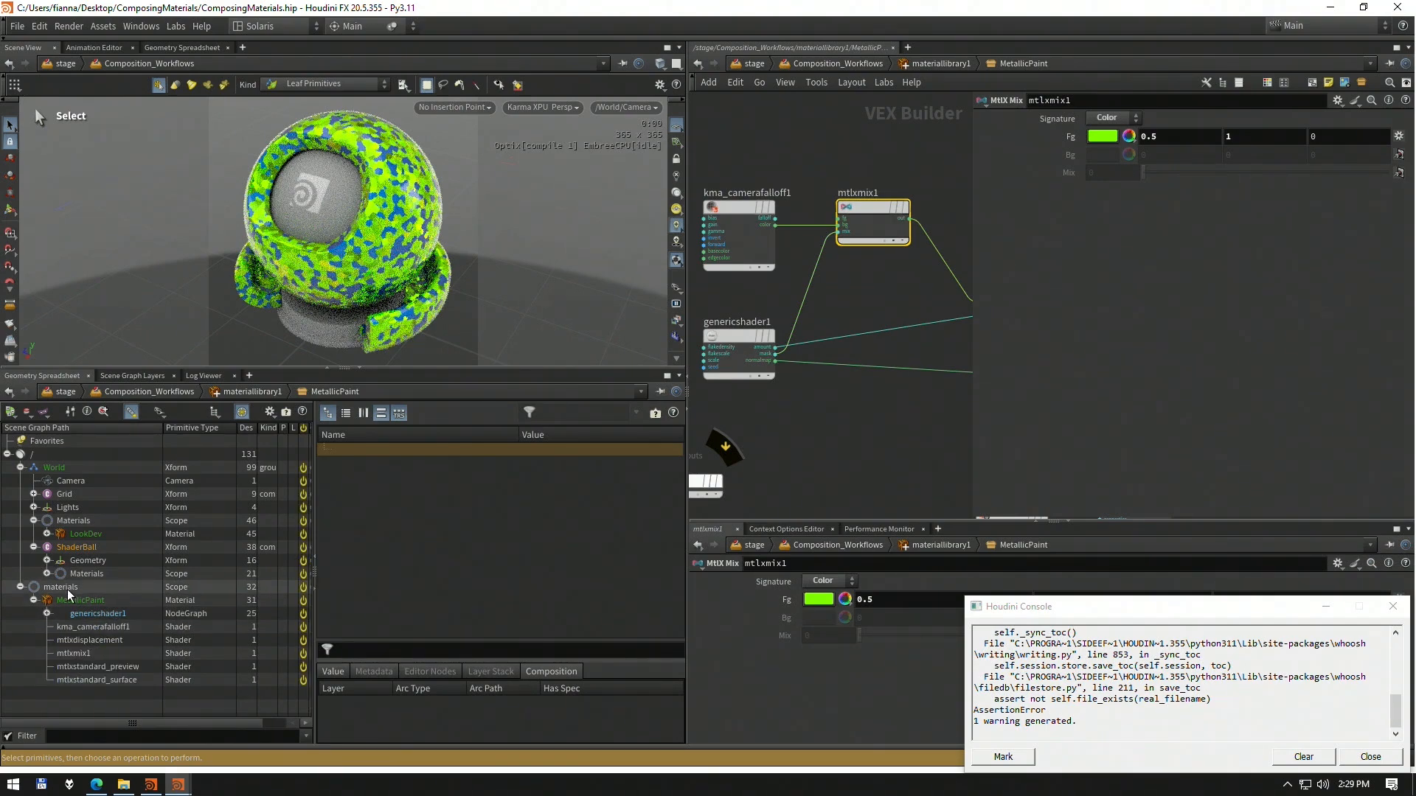
pyautogui.press('h')
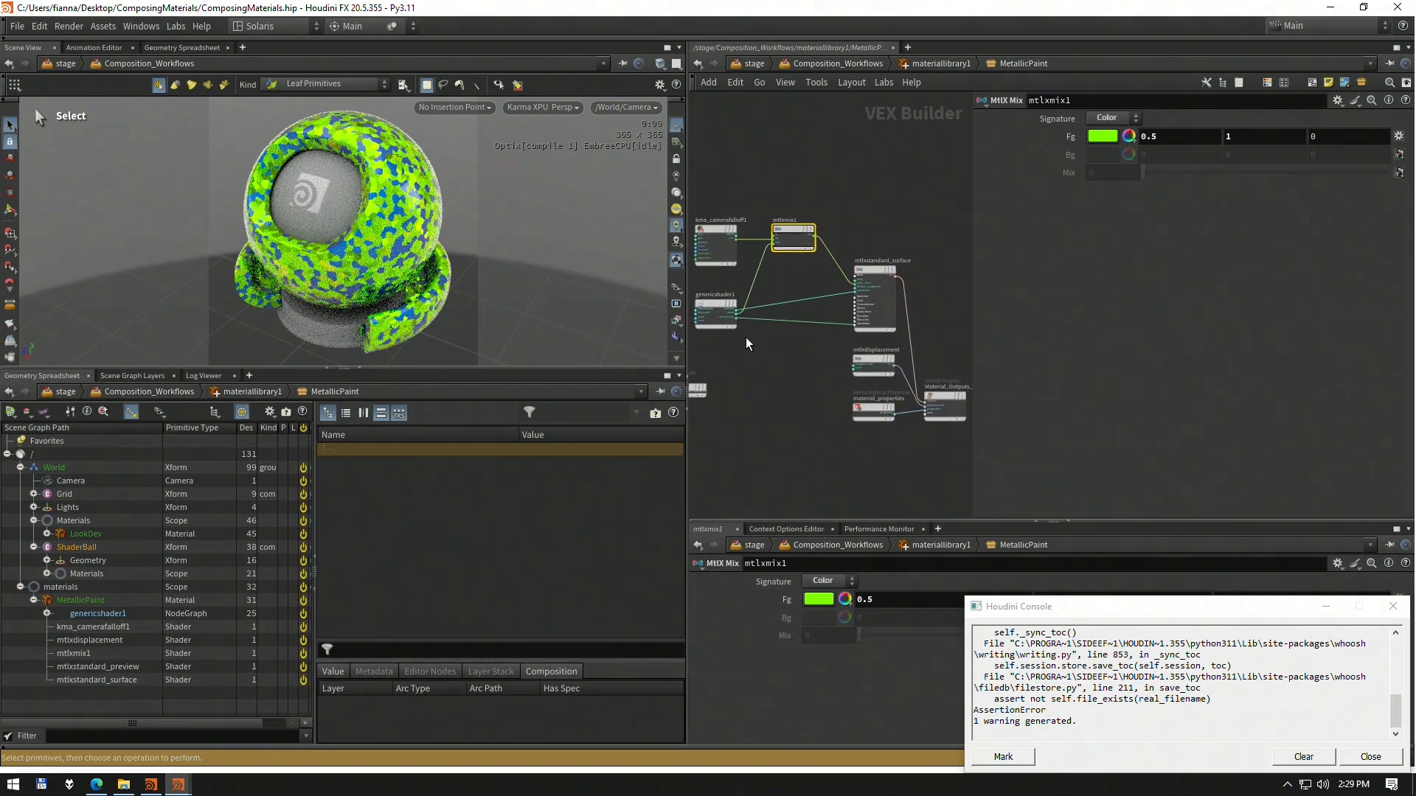
pyautogui.moveTo(762, 364); pyautogui.dragTo(780, 380, button='middle')
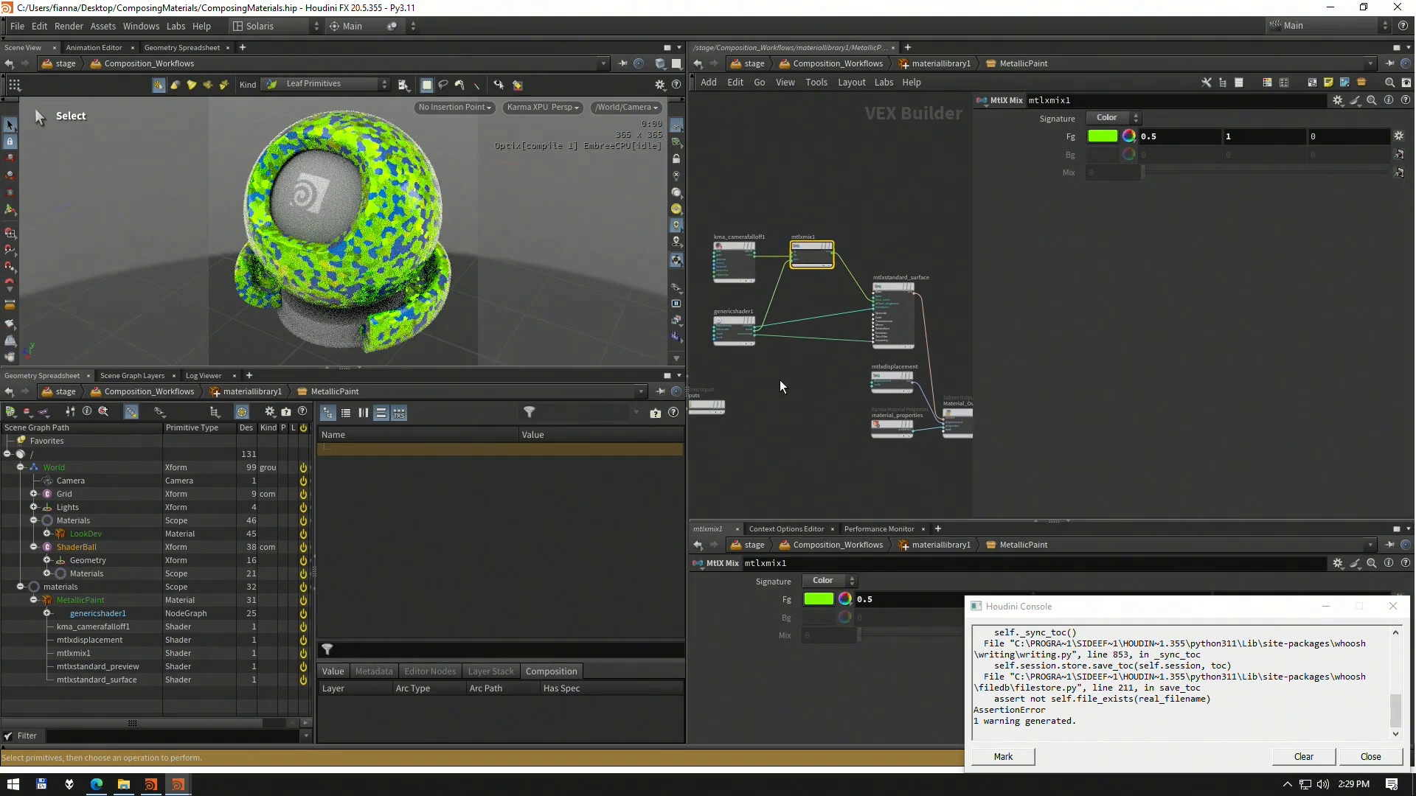
pyautogui.moveTo(821, 362); pyautogui.dragTo(788, 359, button='middle')
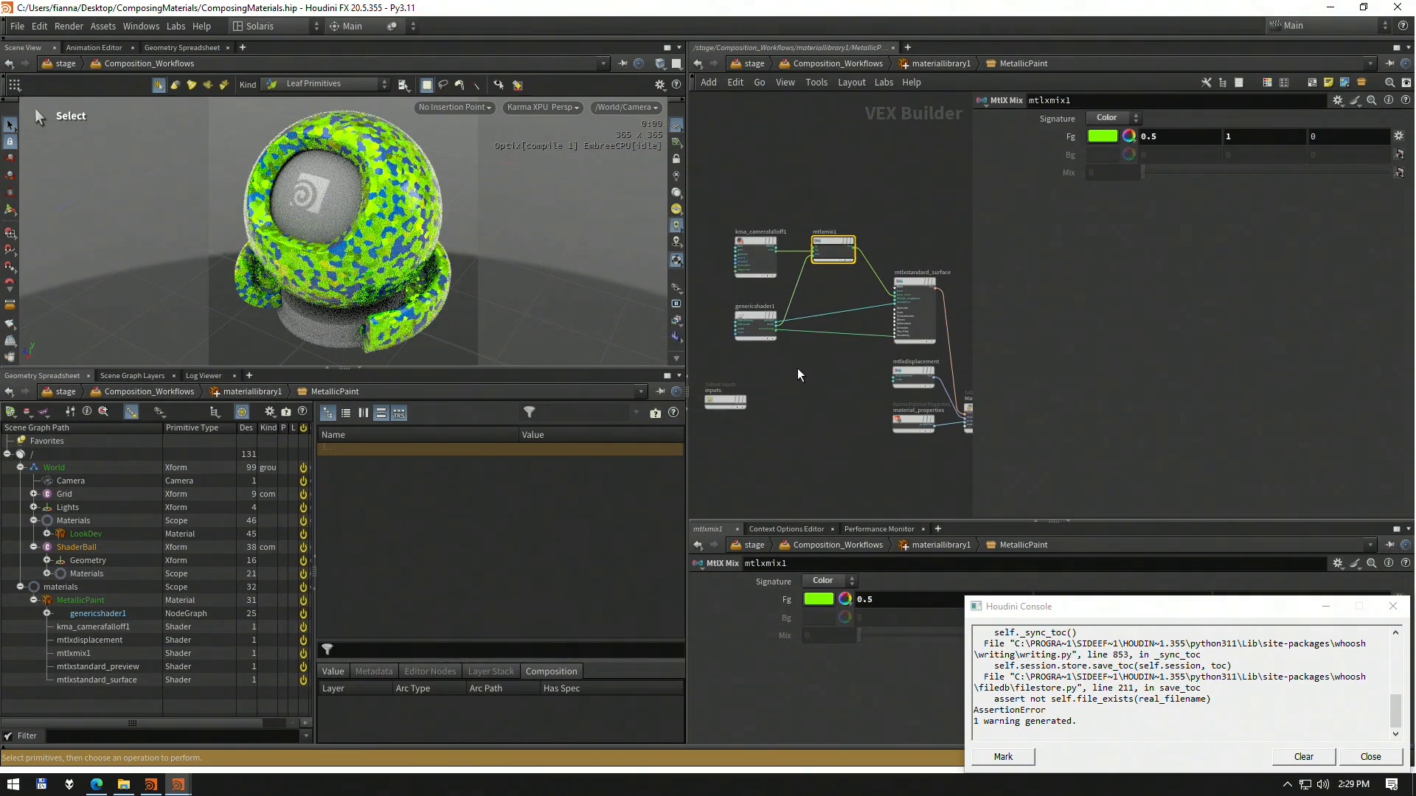
# Return to the Composition_Workflows network and widen the network pane beside the scene view
pyautogui.press('u')
pyautogui.press('u')
pyautogui.moveTo(903, 363); pyautogui.dragTo(740, 360, button='middle')
pyautogui.scroll(-5, 839, 396)
pyautogui.scroll(-2, 822, 365)
pyautogui.moveTo(927, 377); pyautogui.dragTo(800, 378, button='middle')
pyautogui.moveTo(686, 190); pyautogui.dragTo(532, 221)
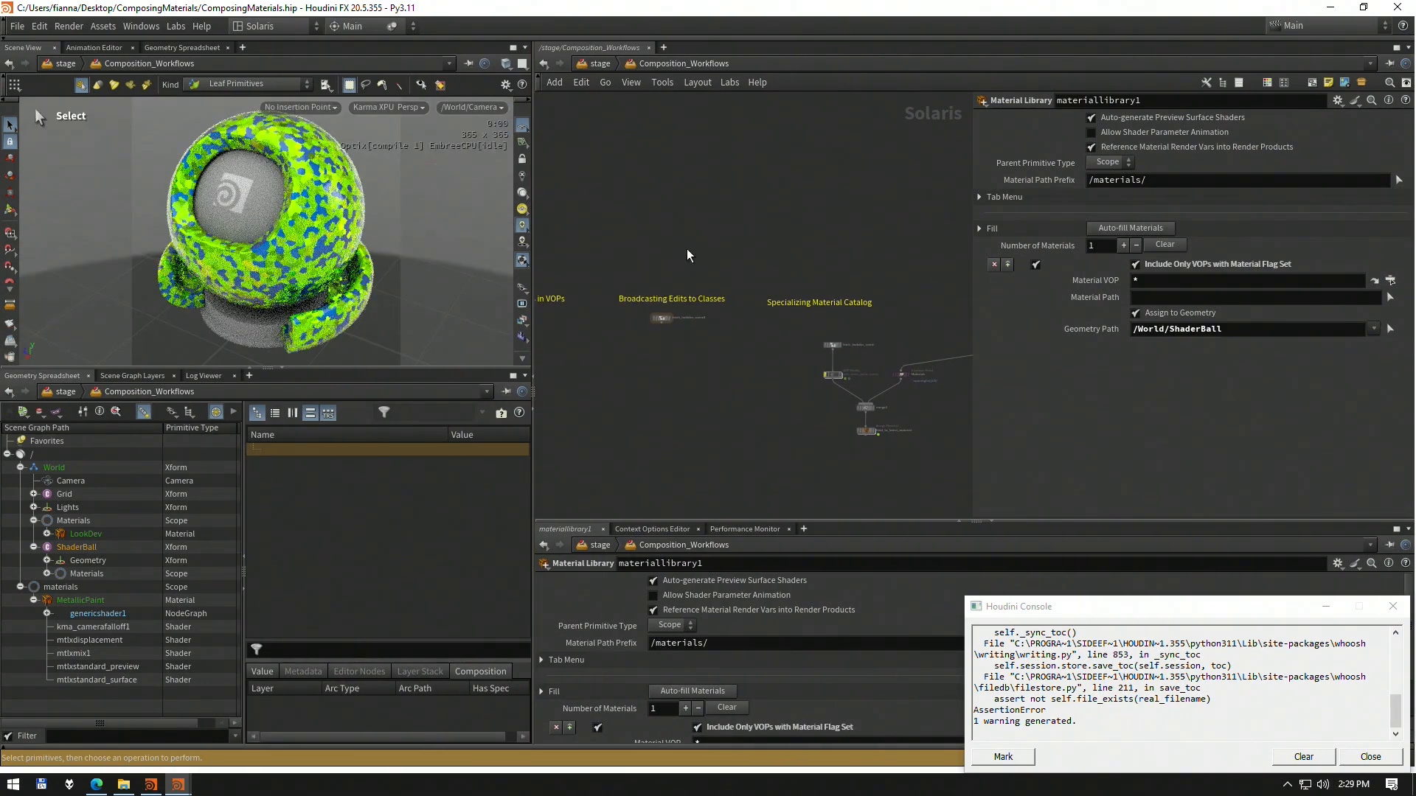
# Display and select fetch_lookdev_scene4 under Broadcasting Edits to Classes, and enlarge the scene view's height
pyautogui.scroll(4, 658, 311)
pyautogui.moveTo(658, 310); pyautogui.dragTo(795, 290, button='middle')
pyautogui.click(819, 312)
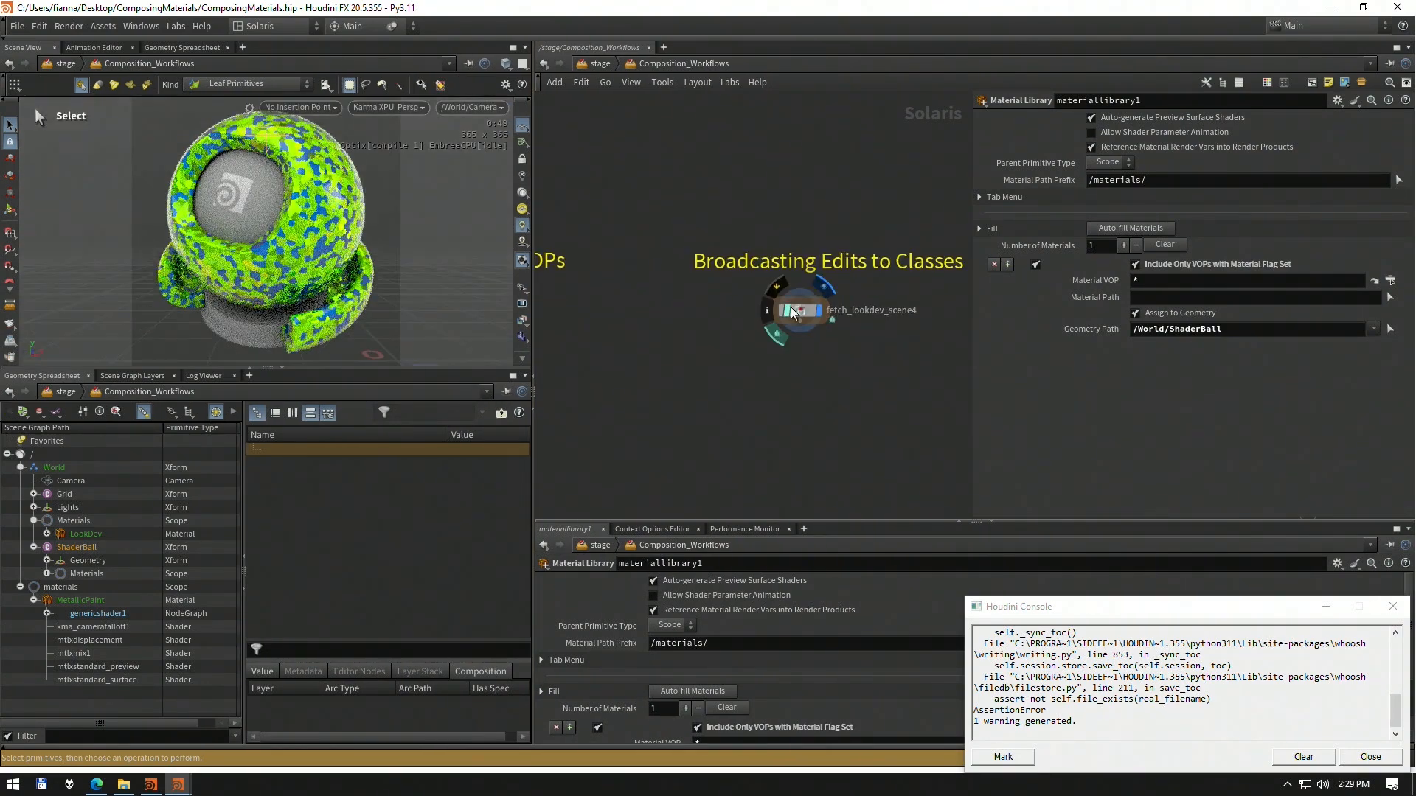
pyautogui.click(796, 310)
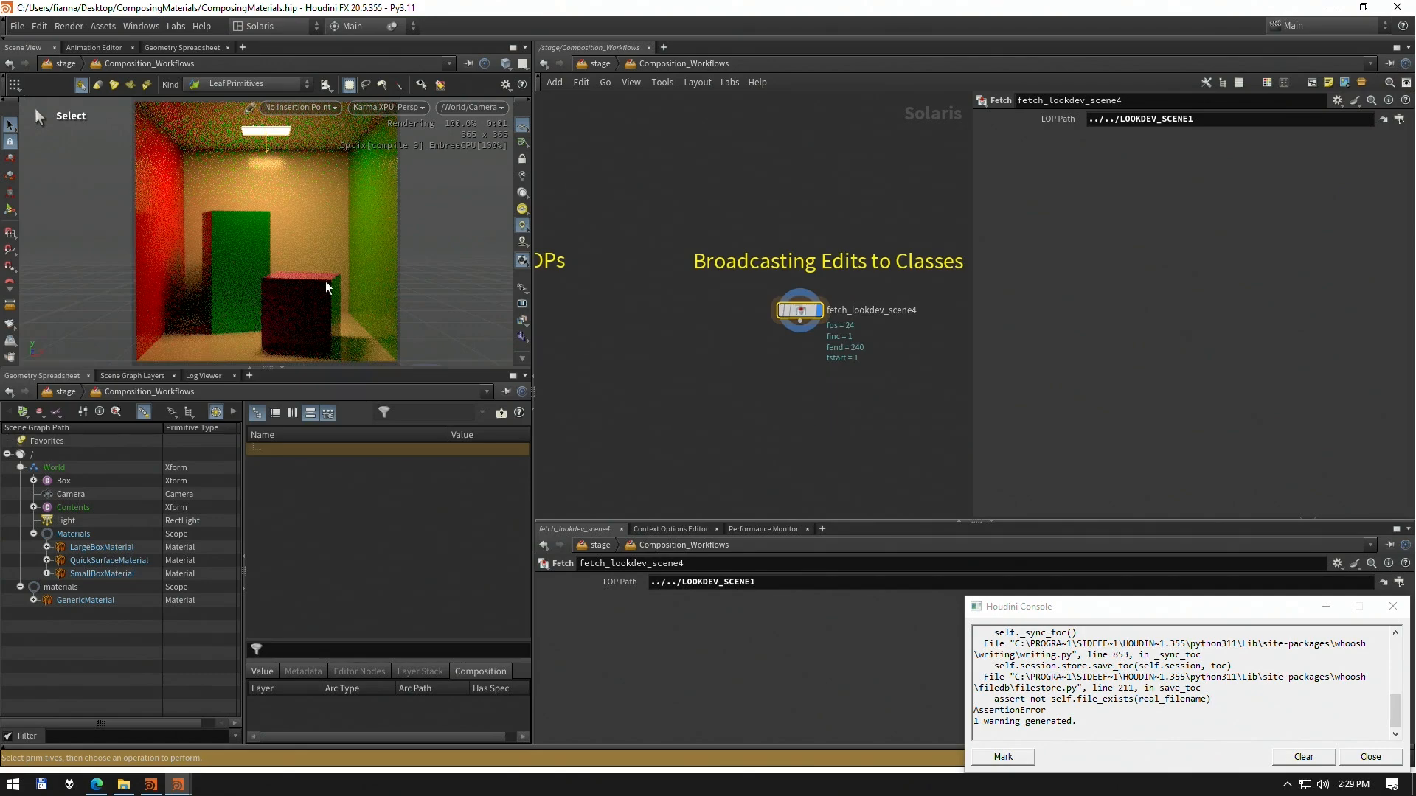
pyautogui.moveTo(219, 366); pyautogui.dragTo(237, 435)
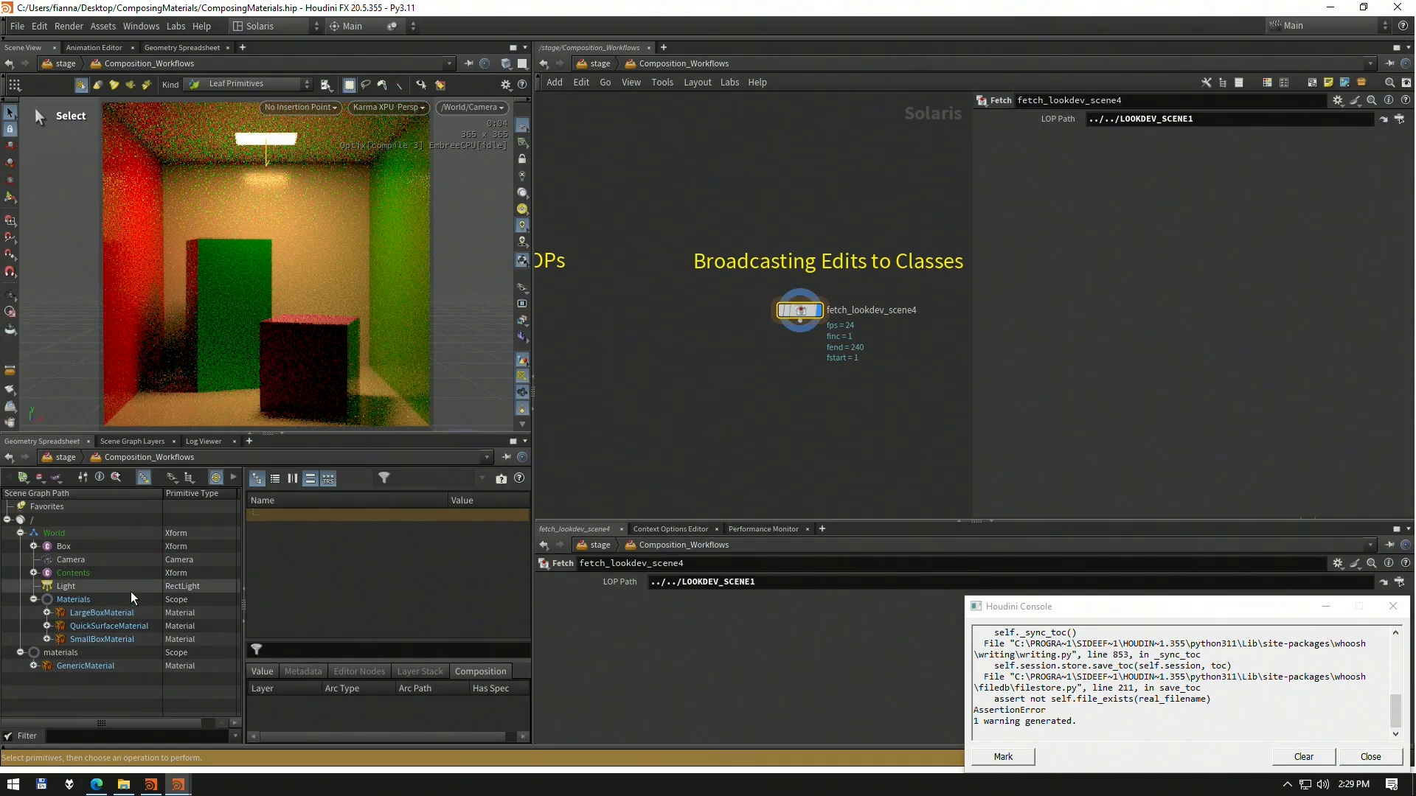
# From LargeBoxMaterial, create an indirect inherit edit node for /__class_mtl__/QuickSurfaceMaterial and expand __class_mtl__ in the scene graph
pyautogui.rightClick(113, 611)
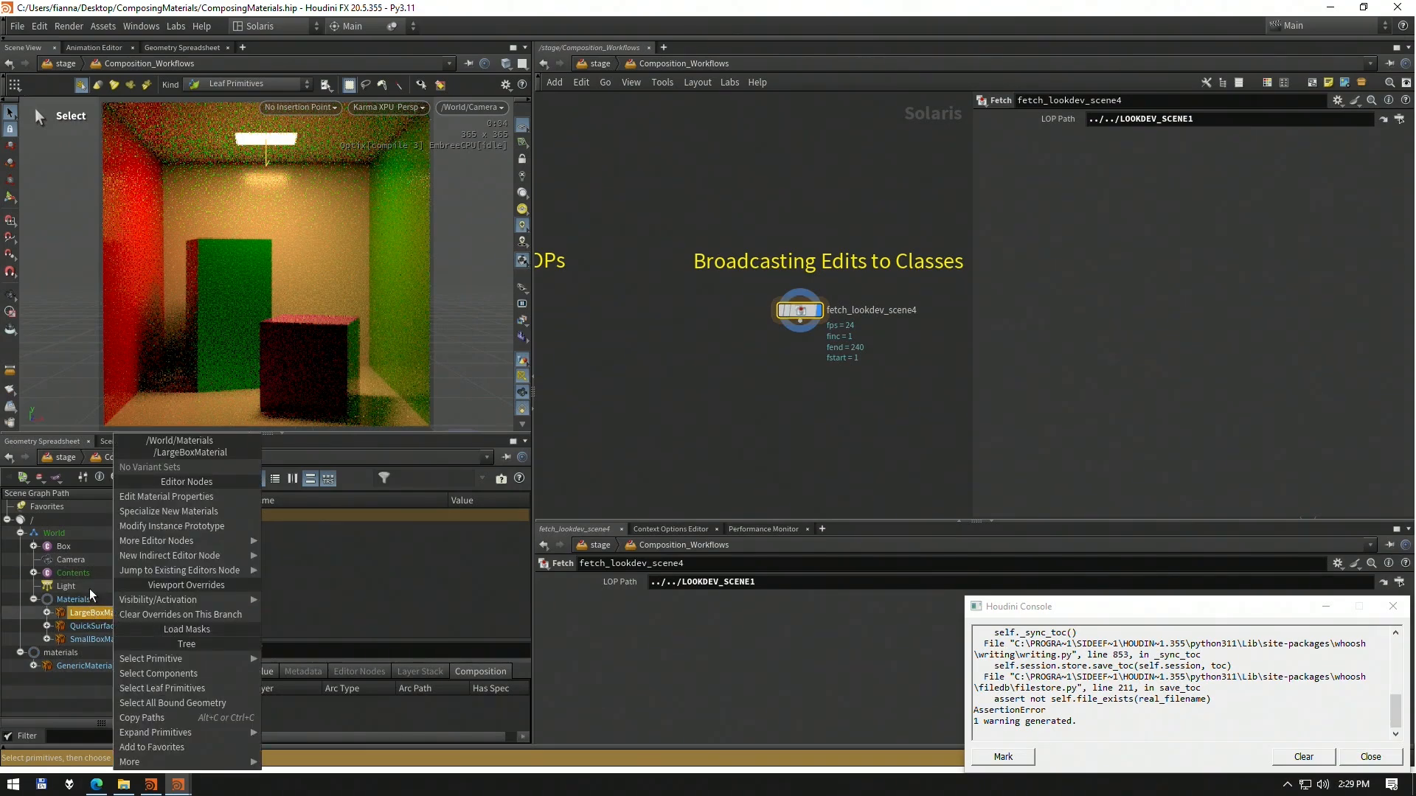
pyautogui.moveTo(223, 554)
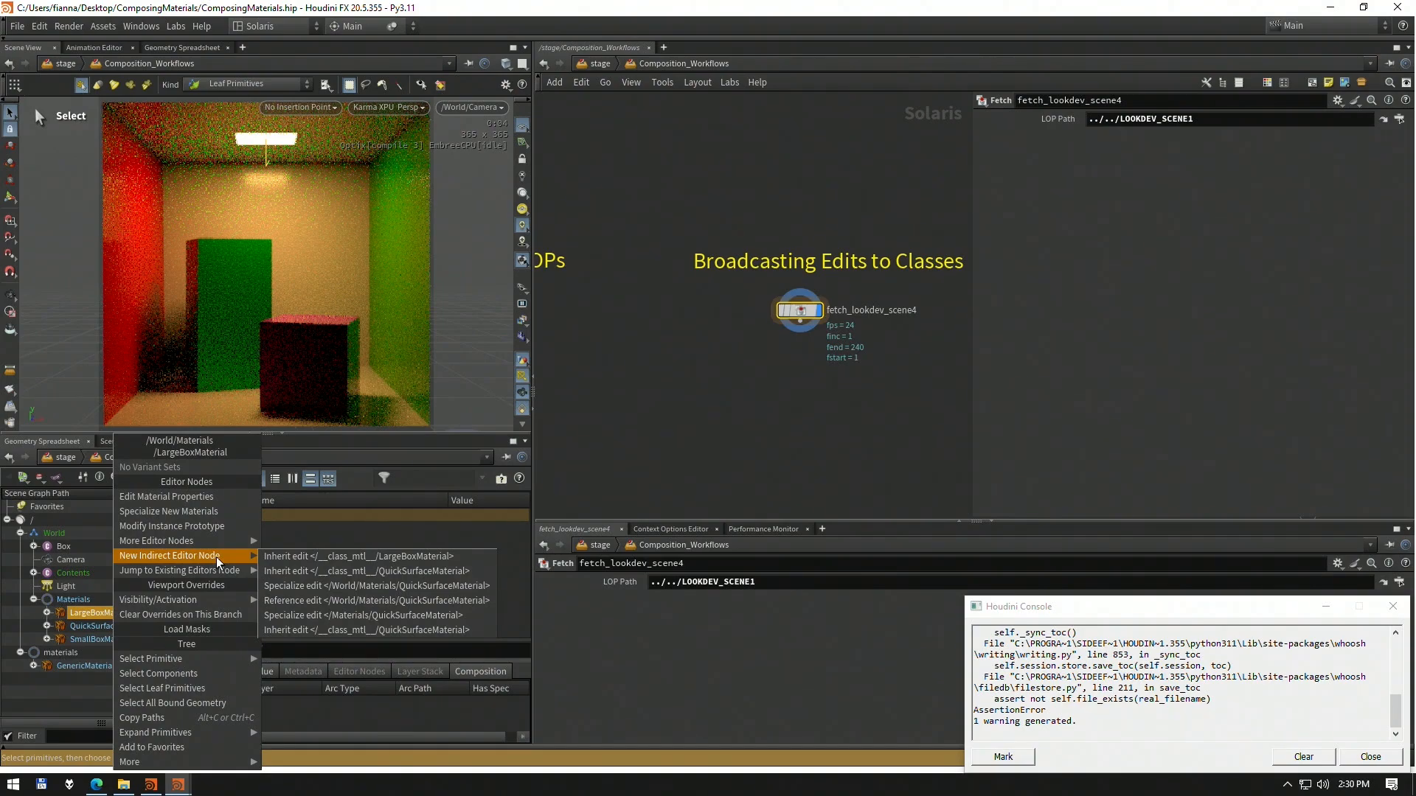
pyautogui.click(410, 572)
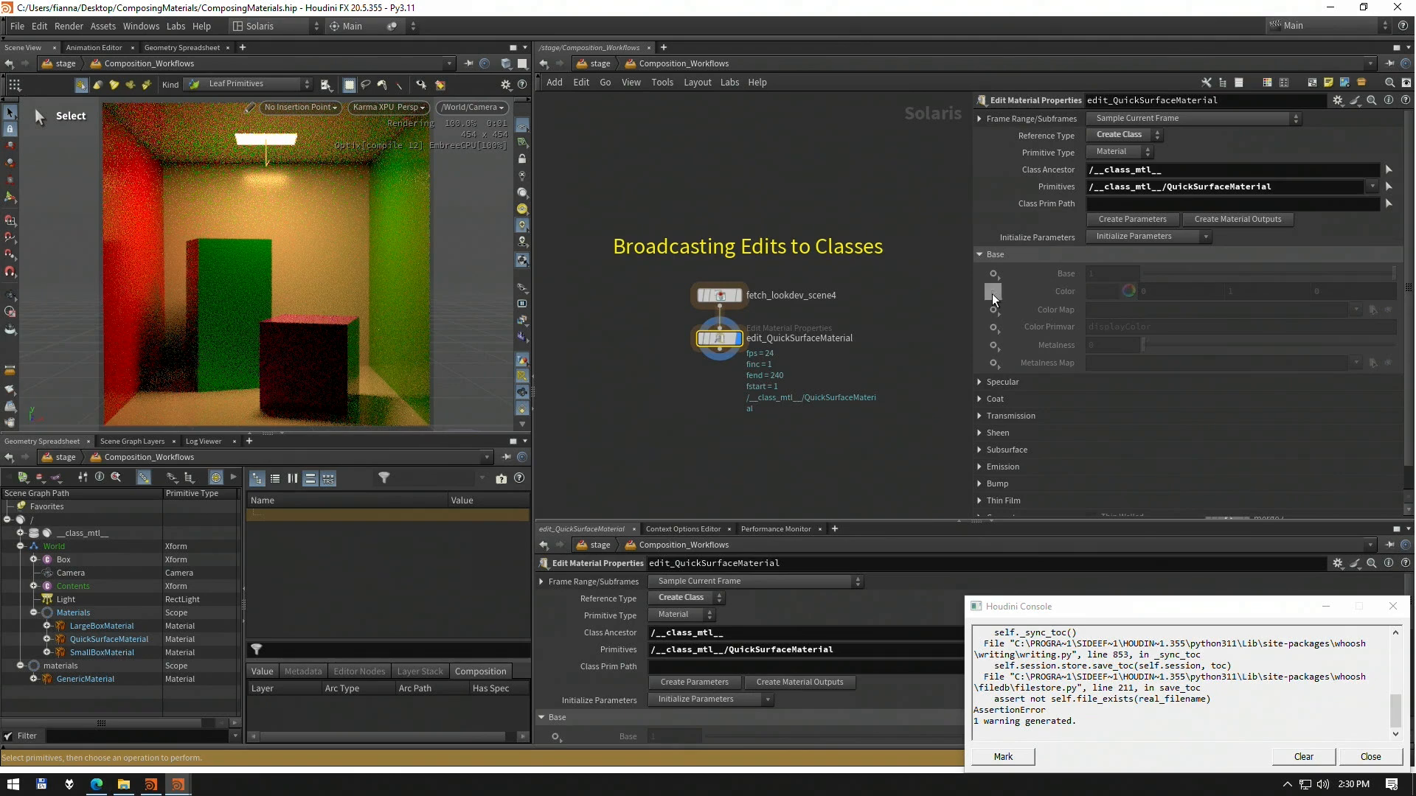
pyautogui.click(23, 532)
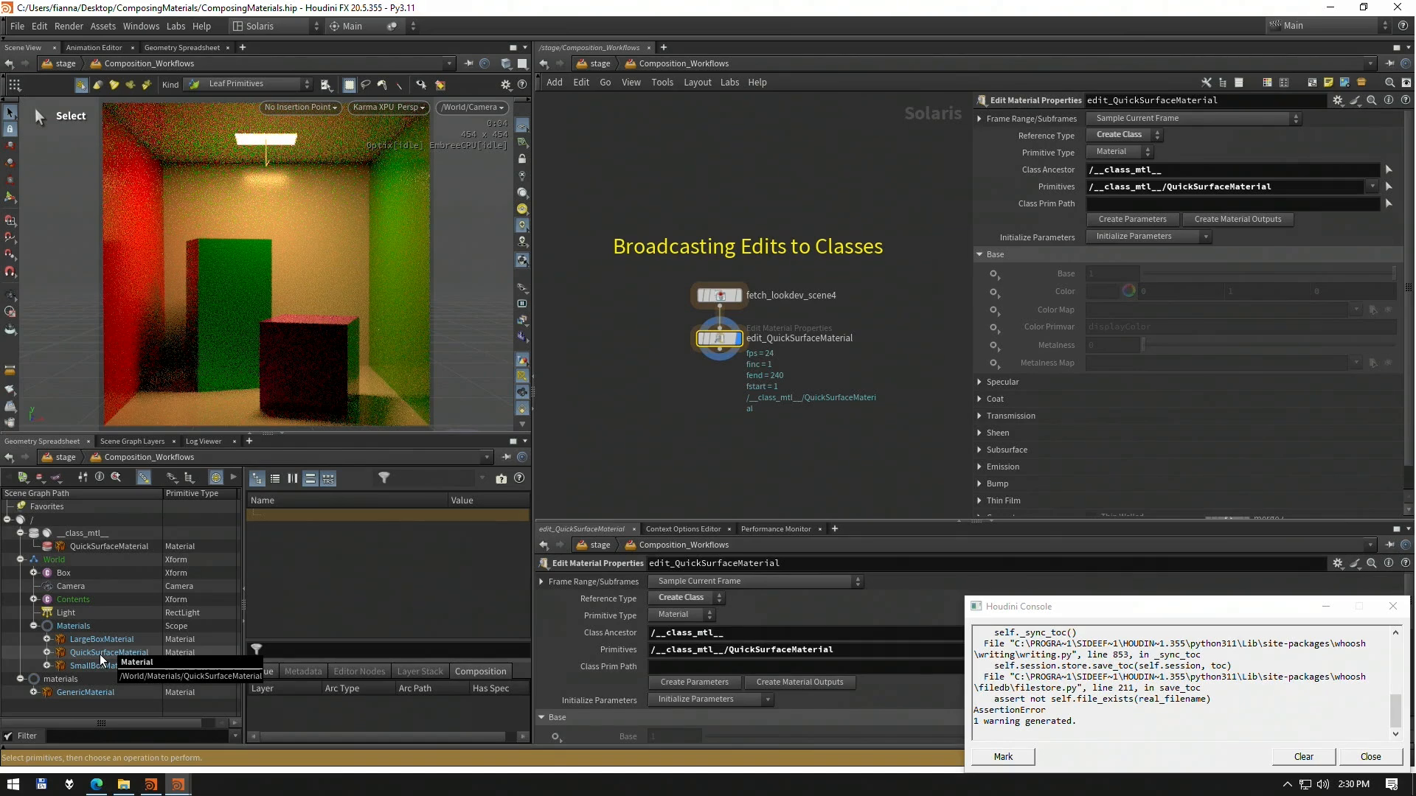
# Switch edit_QuickSurfaceMaterial's base color to Set or Create with a green of 0, 1, 0
pyautogui.click(993, 293)
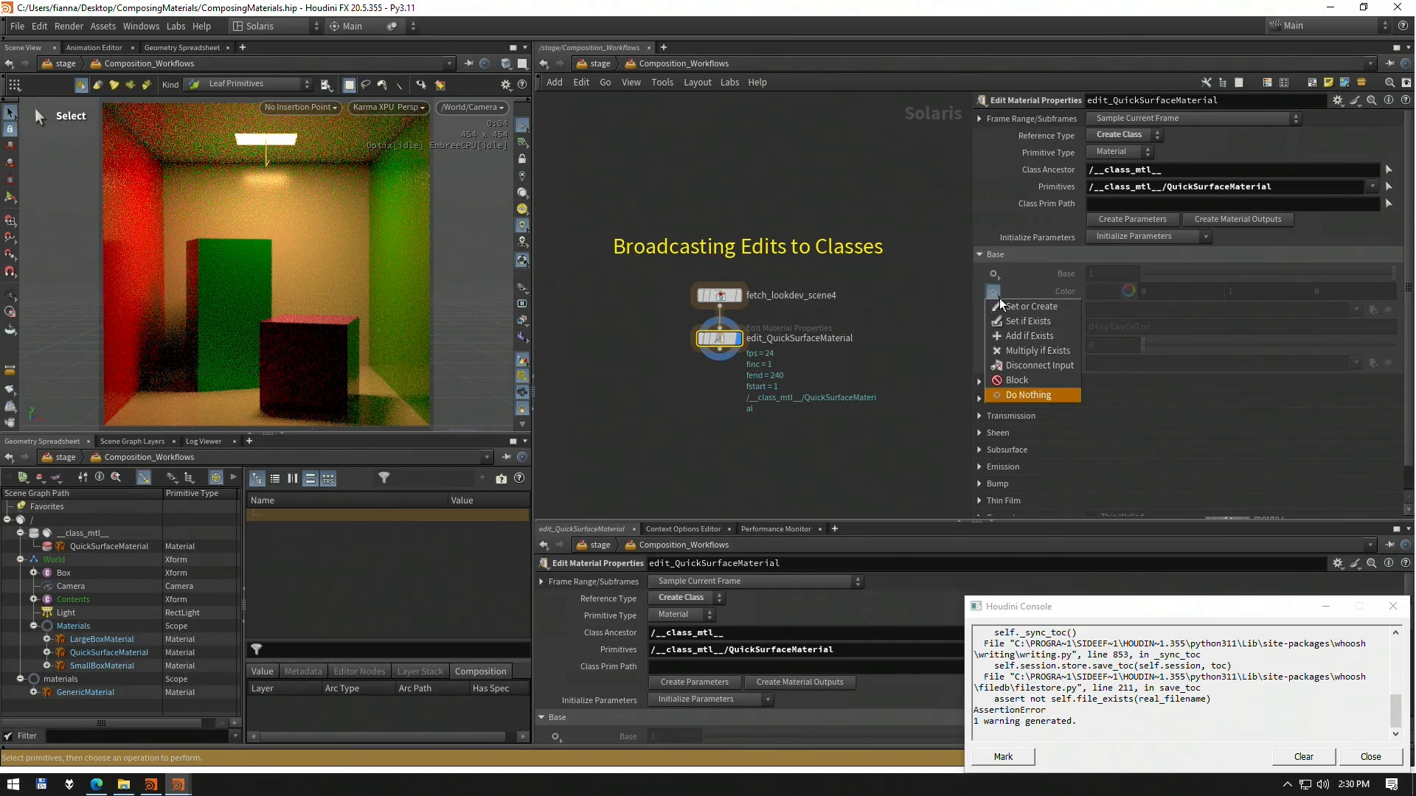
pyautogui.click(1029, 306)
pyautogui.moveTo(742, 302)
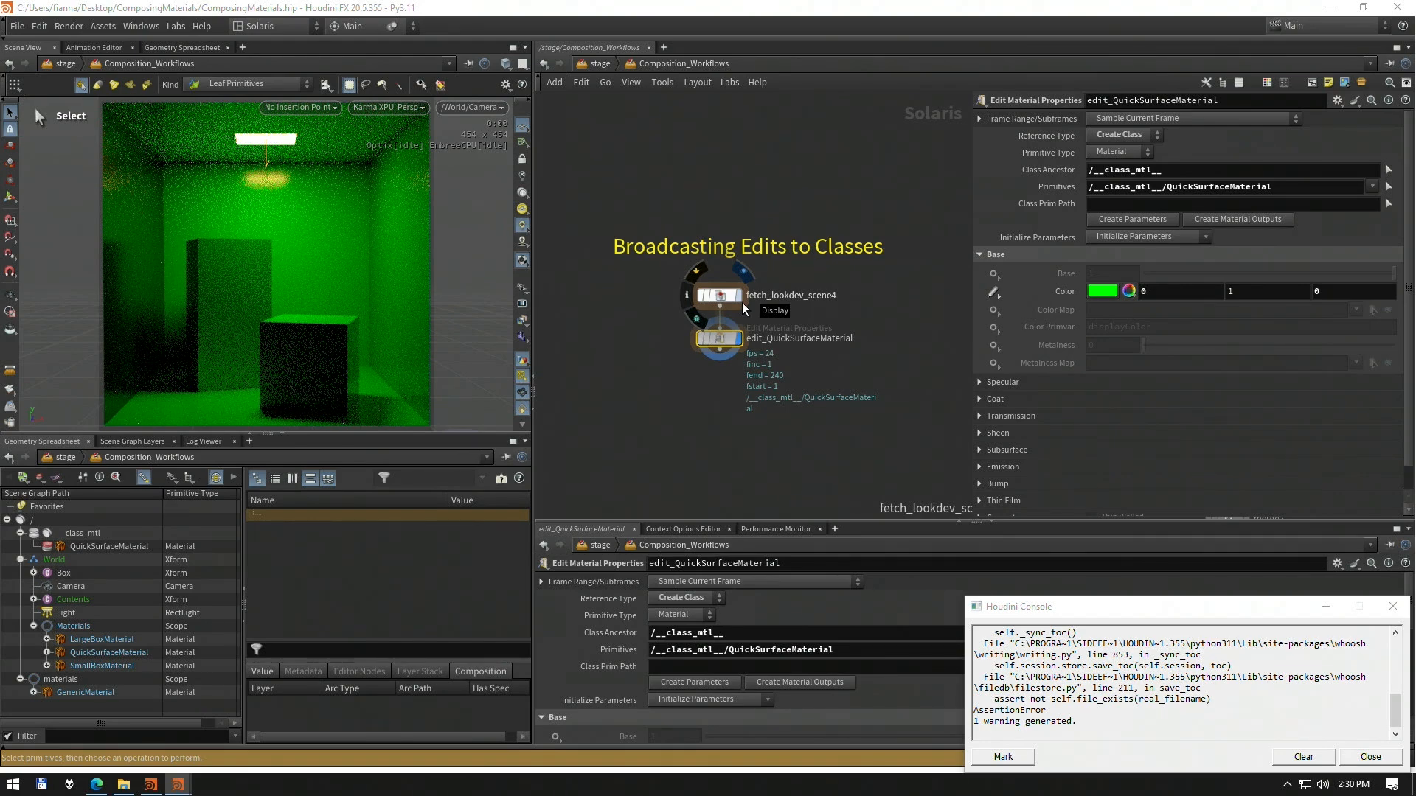
# Retarget the edit node's primitives path to /__class_mtl__/LargeBoxMaterial and deselect the node
pyautogui.moveTo(1167, 188); pyautogui.dragTo(1230, 188)
pyautogui.write('LargeBox')
pyautogui.press('Return')
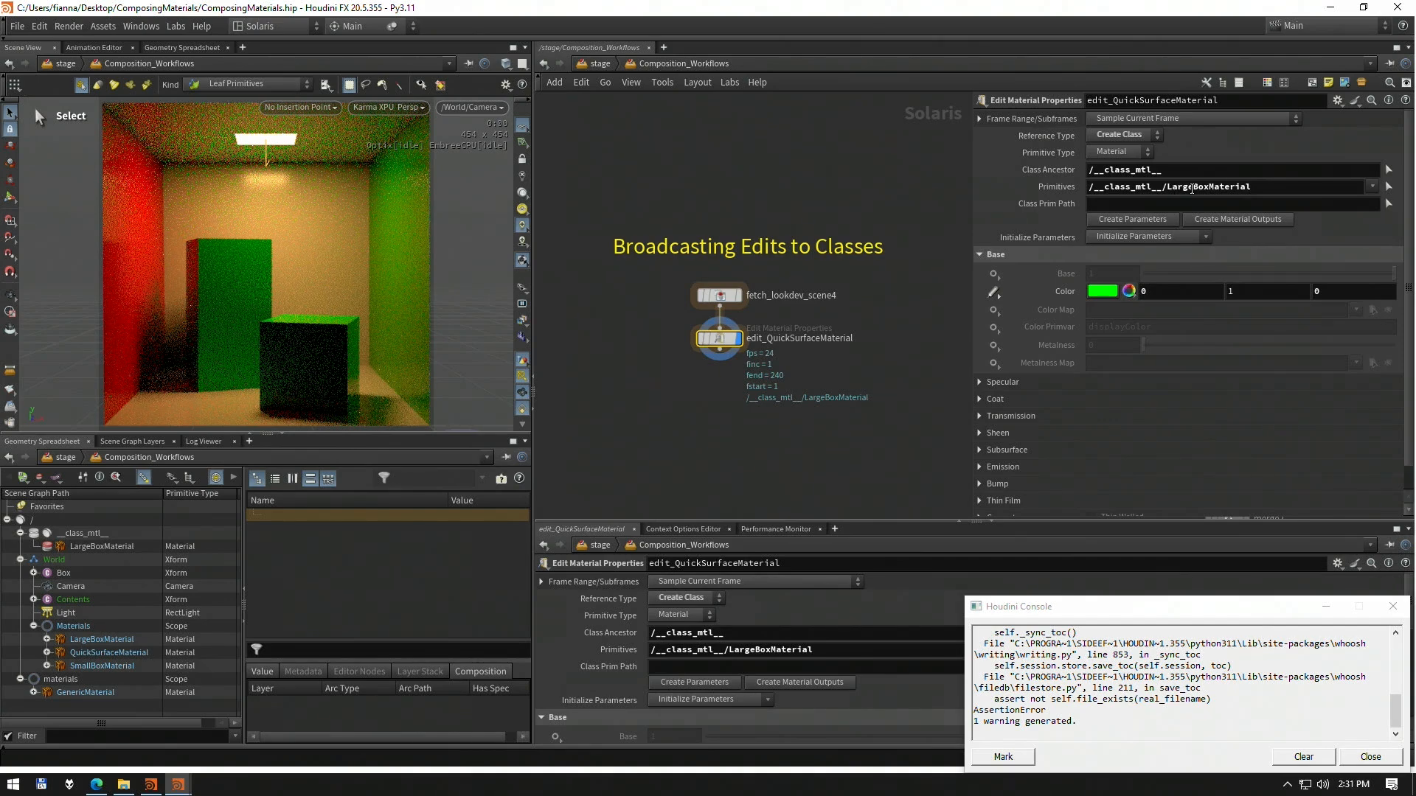
pyautogui.moveTo(869, 304); pyautogui.dragTo(830, 326, button='middle')
pyautogui.click(831, 326)
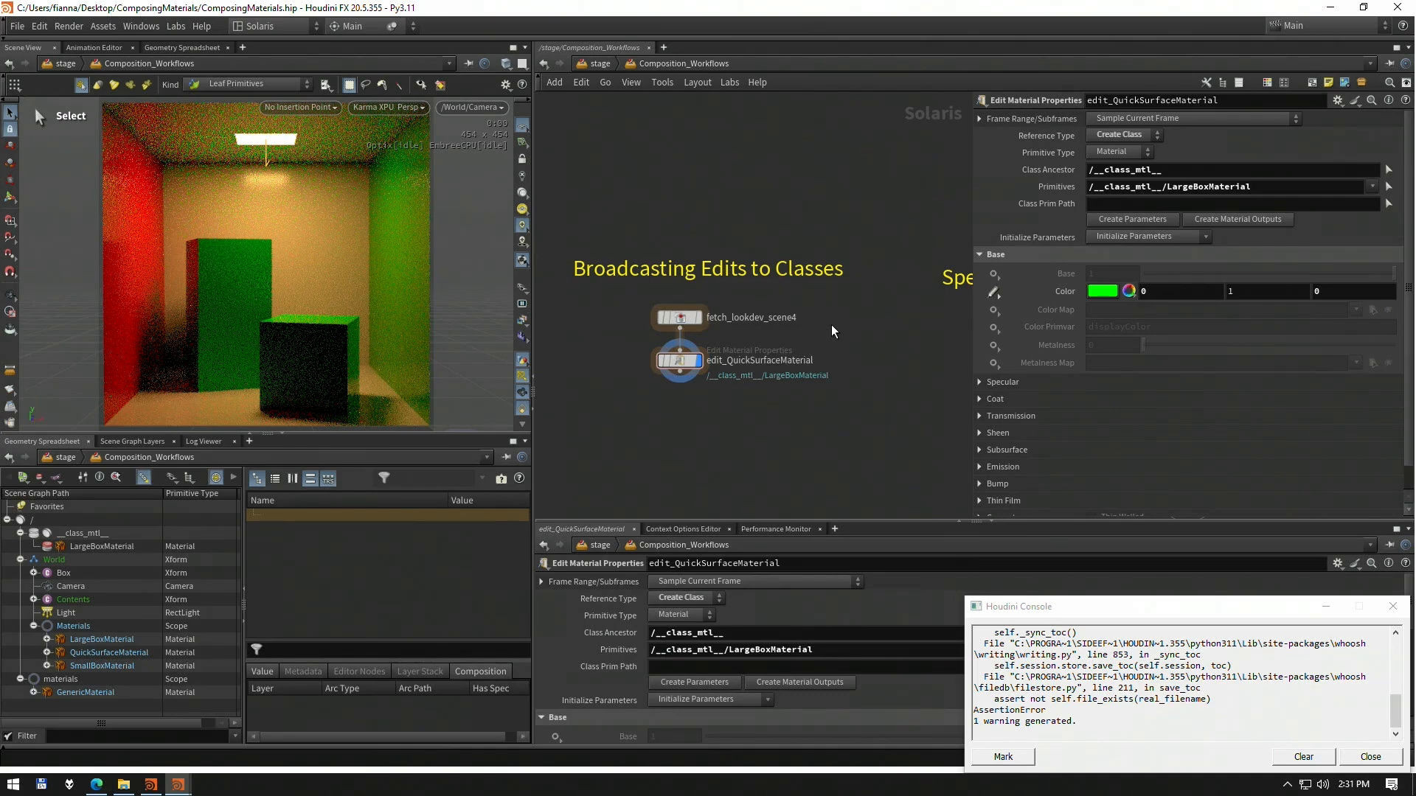
# Paste a copy of the first Metal node beside the Specializing Material Catalog heading and display the copy
pyautogui.moveTo(863, 353); pyautogui.dragTo(630, 303, button='middle')
pyautogui.scroll(-4, 741, 362)
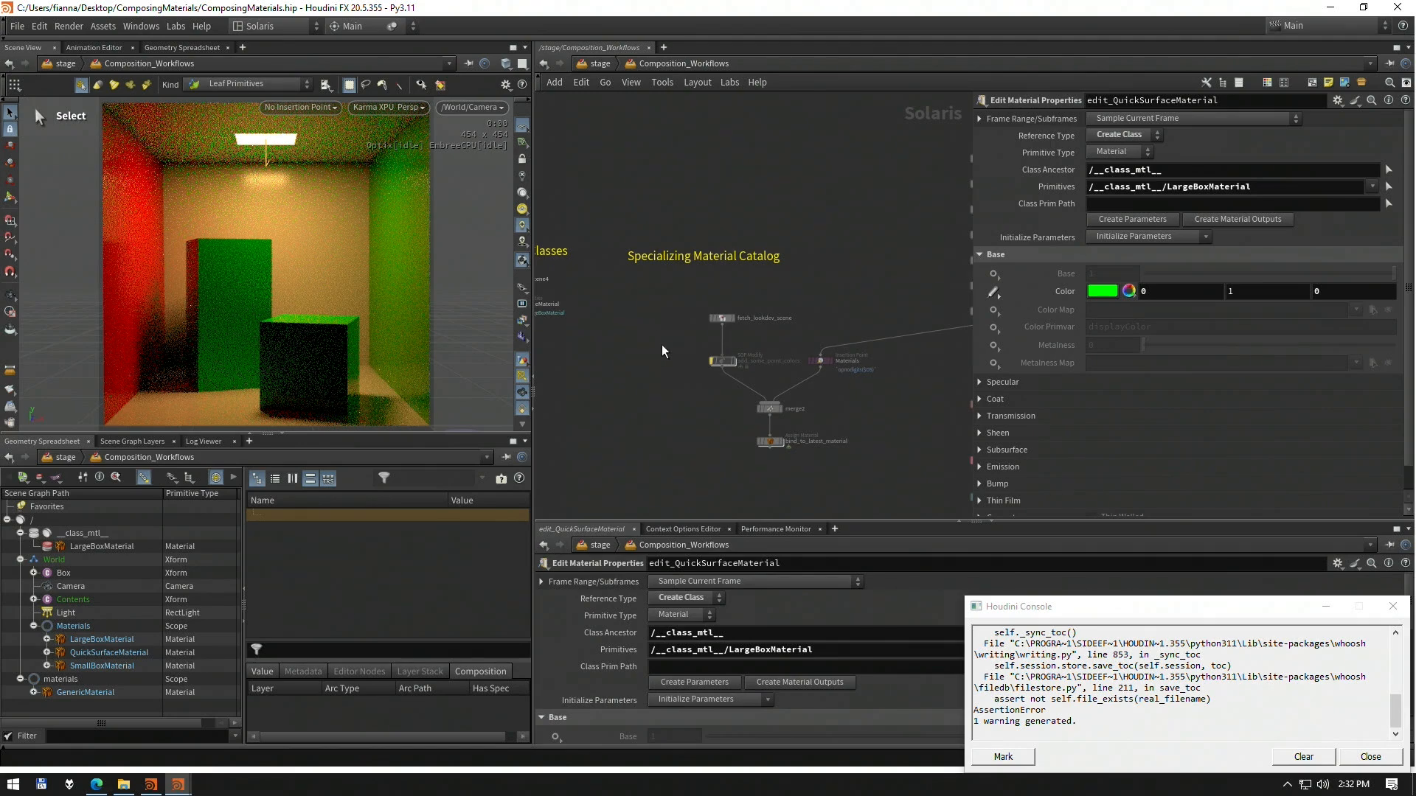
pyautogui.moveTo(810, 303); pyautogui.dragTo(762, 373, button='middle')
pyautogui.scroll(2, 786, 350)
pyautogui.scroll(-2, 845, 278)
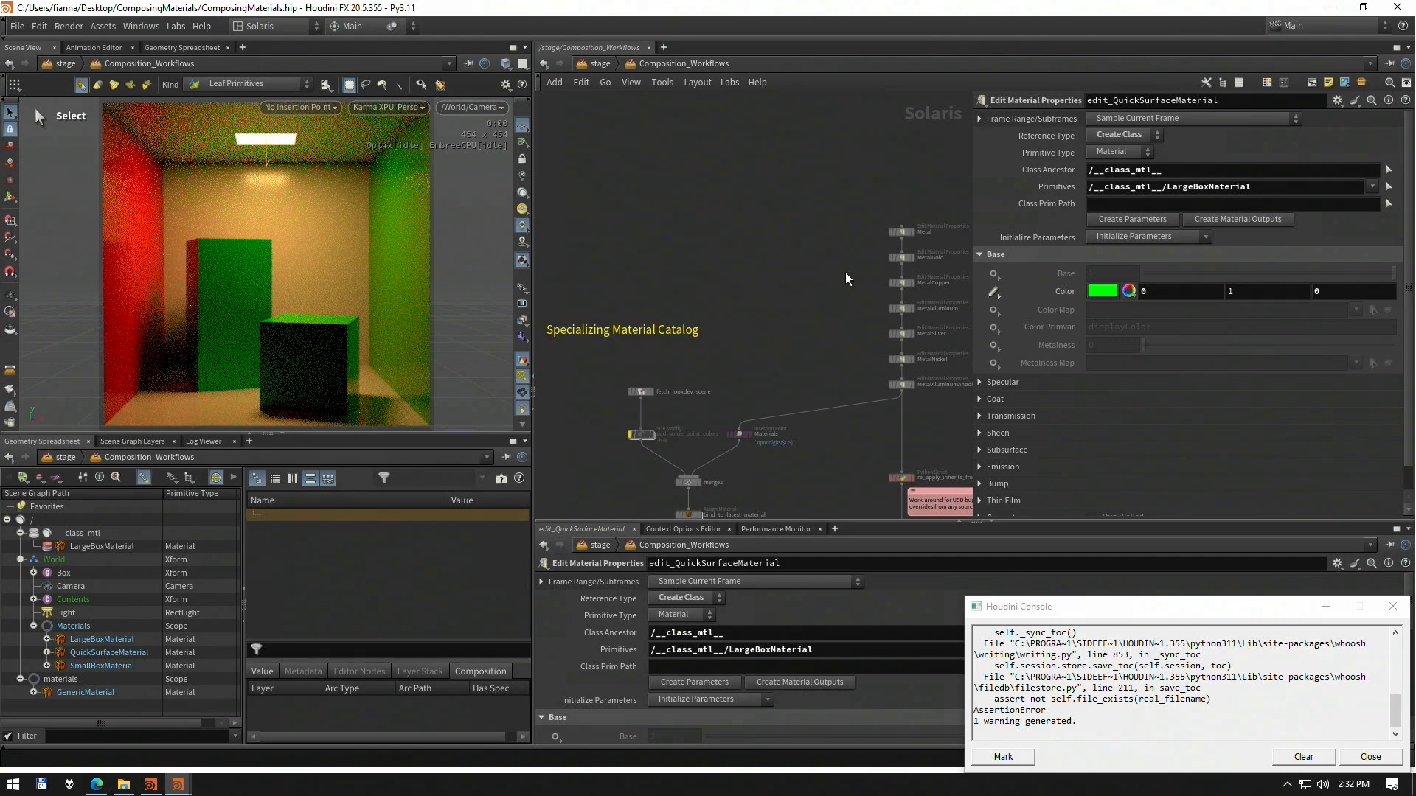
pyautogui.click(901, 232)
pyautogui.hotkey('ctrl', 'c')
pyautogui.hotkey('ctrl', 'v')
pyautogui.scroll(4, 737, 351)
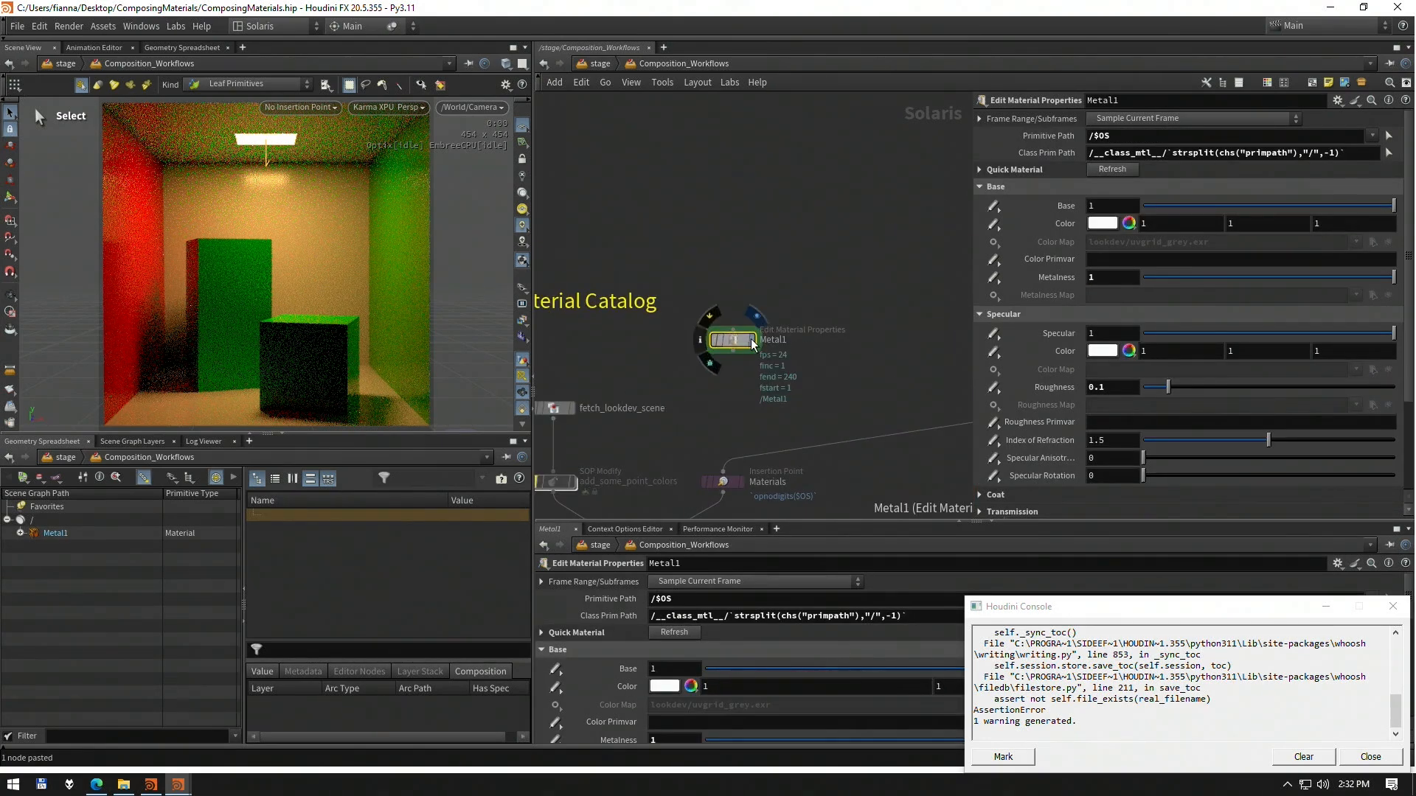
pyautogui.moveTo(743, 341); pyautogui.dragTo(730, 339)
pyautogui.click(741, 337)
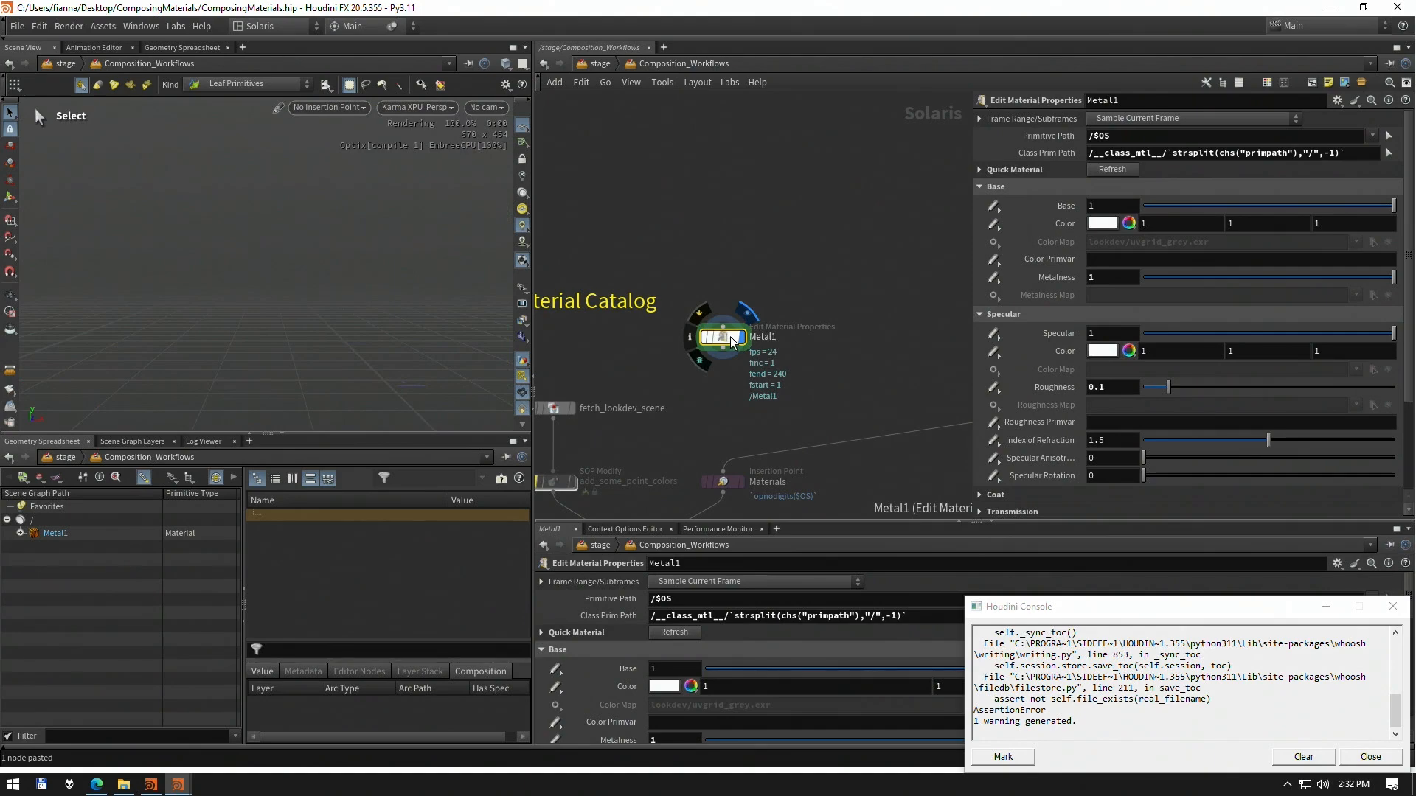
# Wire the Metal1 copy into the Materials insertion point and display the bind_to_latest_material node
pyautogui.click(724, 346)
pyautogui.click(727, 464)
pyautogui.moveTo(691, 432); pyautogui.dragTo(781, 275, button='middle')
pyautogui.click(744, 467)
pyautogui.click(725, 467)
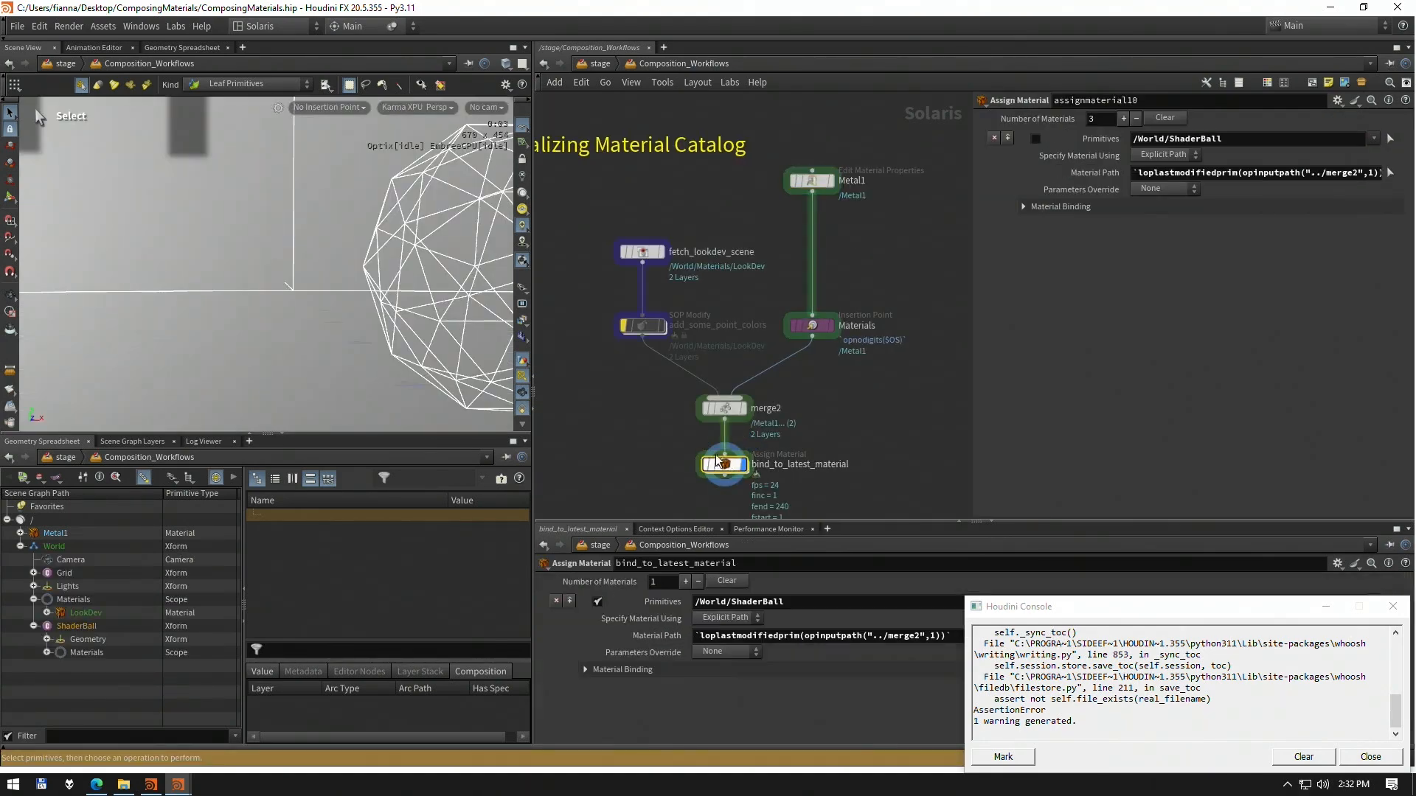
# Look through /World/Camera in the viewport and restart the Karma XPU render
pyautogui.click(485, 107)
pyautogui.click(488, 118)
pyautogui.click(413, 108)
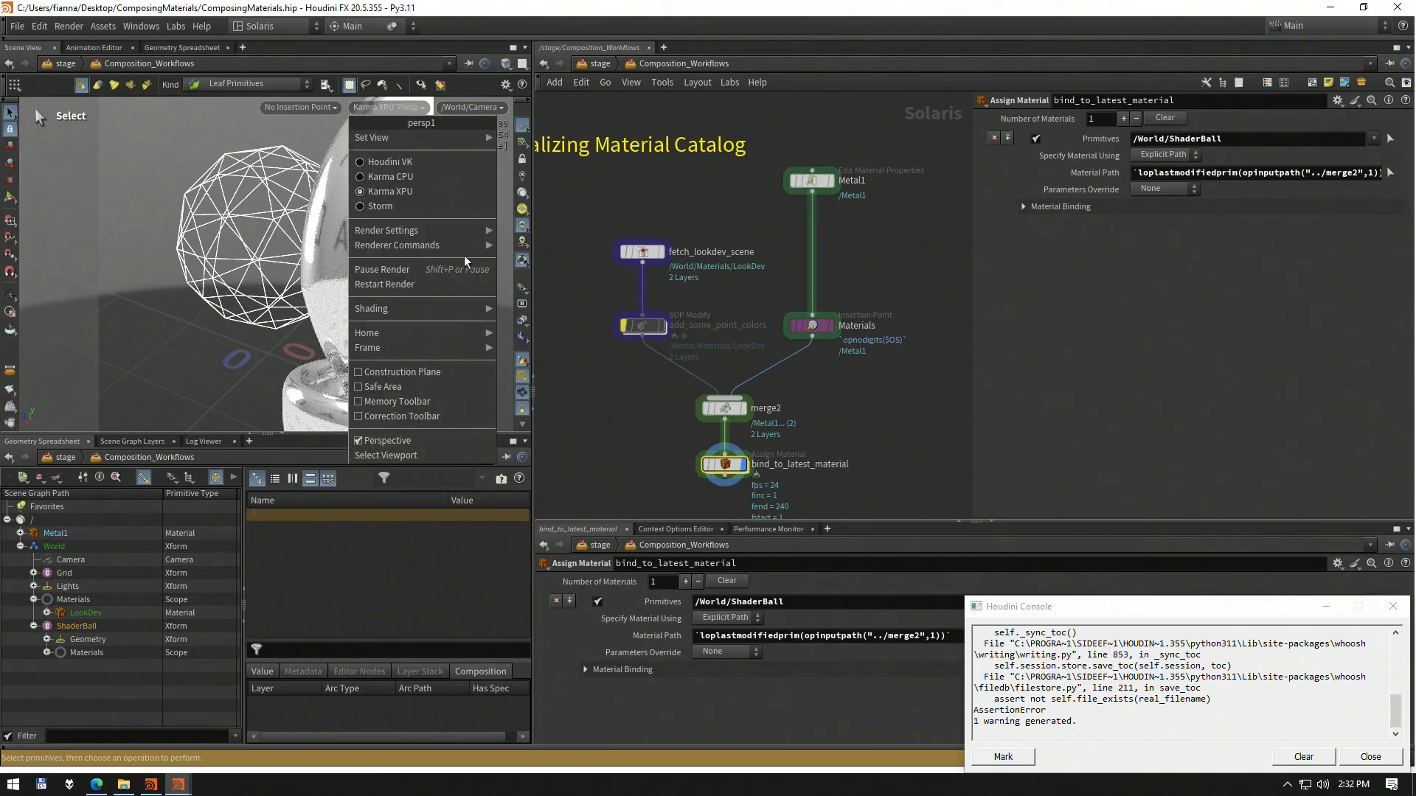
pyautogui.click(472, 285)
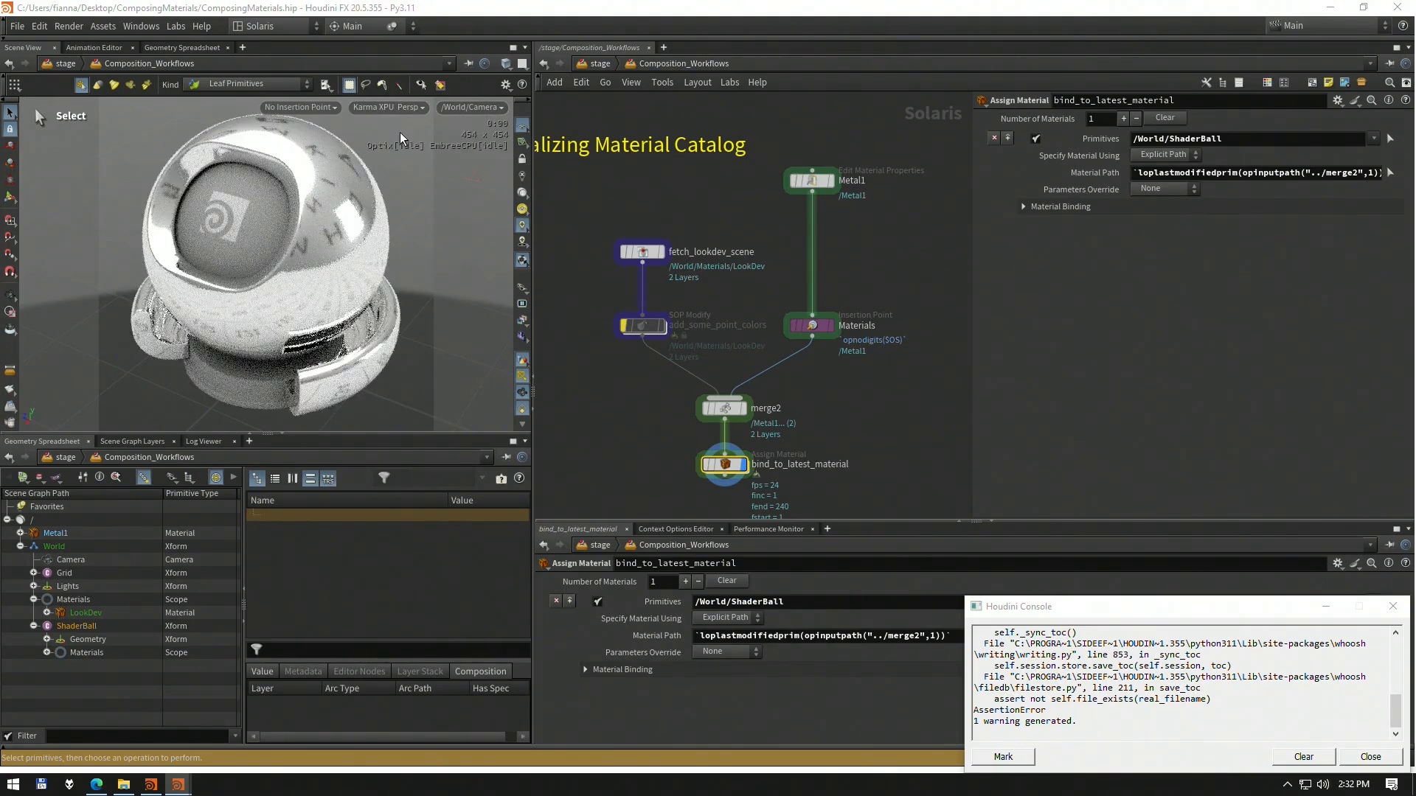
# Set the viewport's insertion point to Materials
pyautogui.moveTo(776, 188); pyautogui.dragTo(826, 284, button='middle')
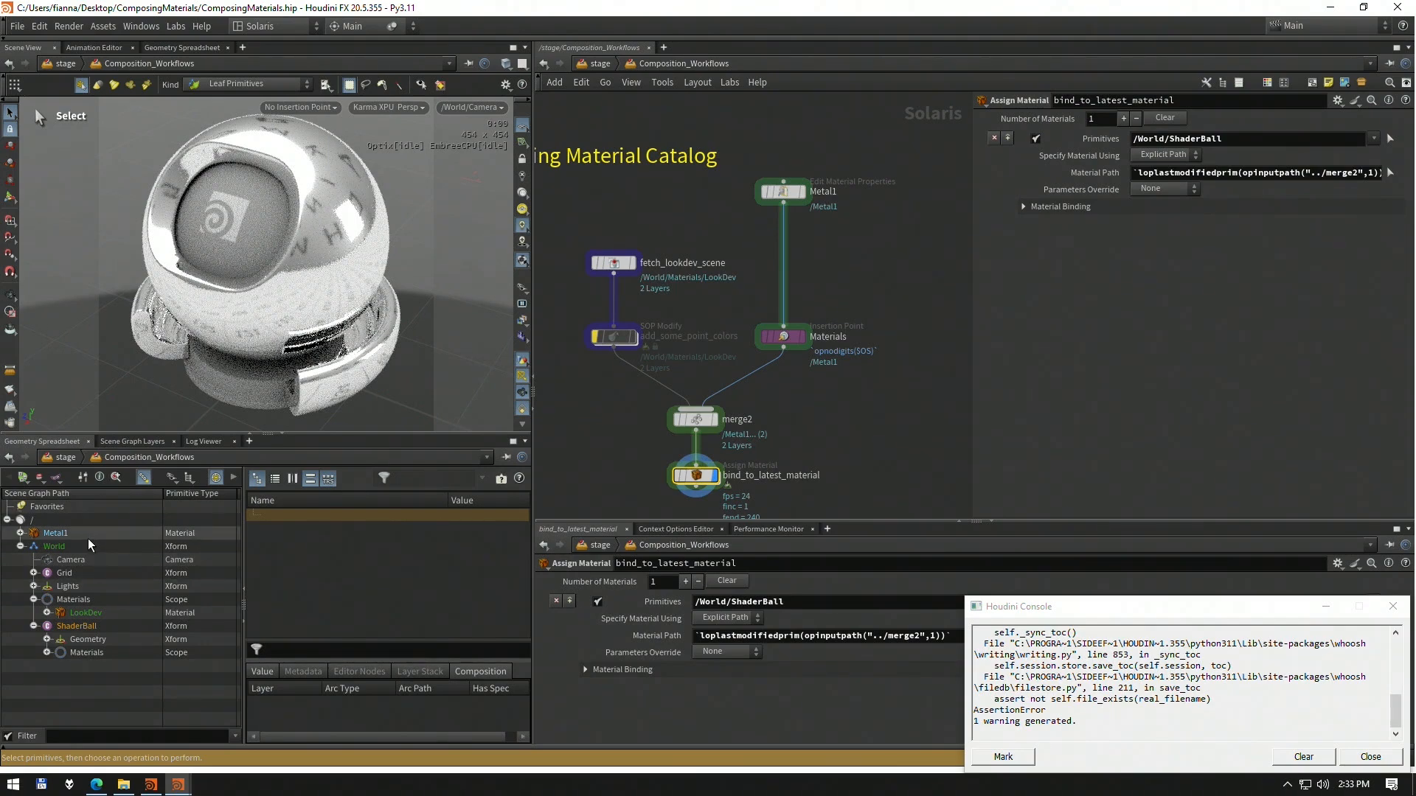
pyautogui.click(329, 109)
pyautogui.click(314, 122)
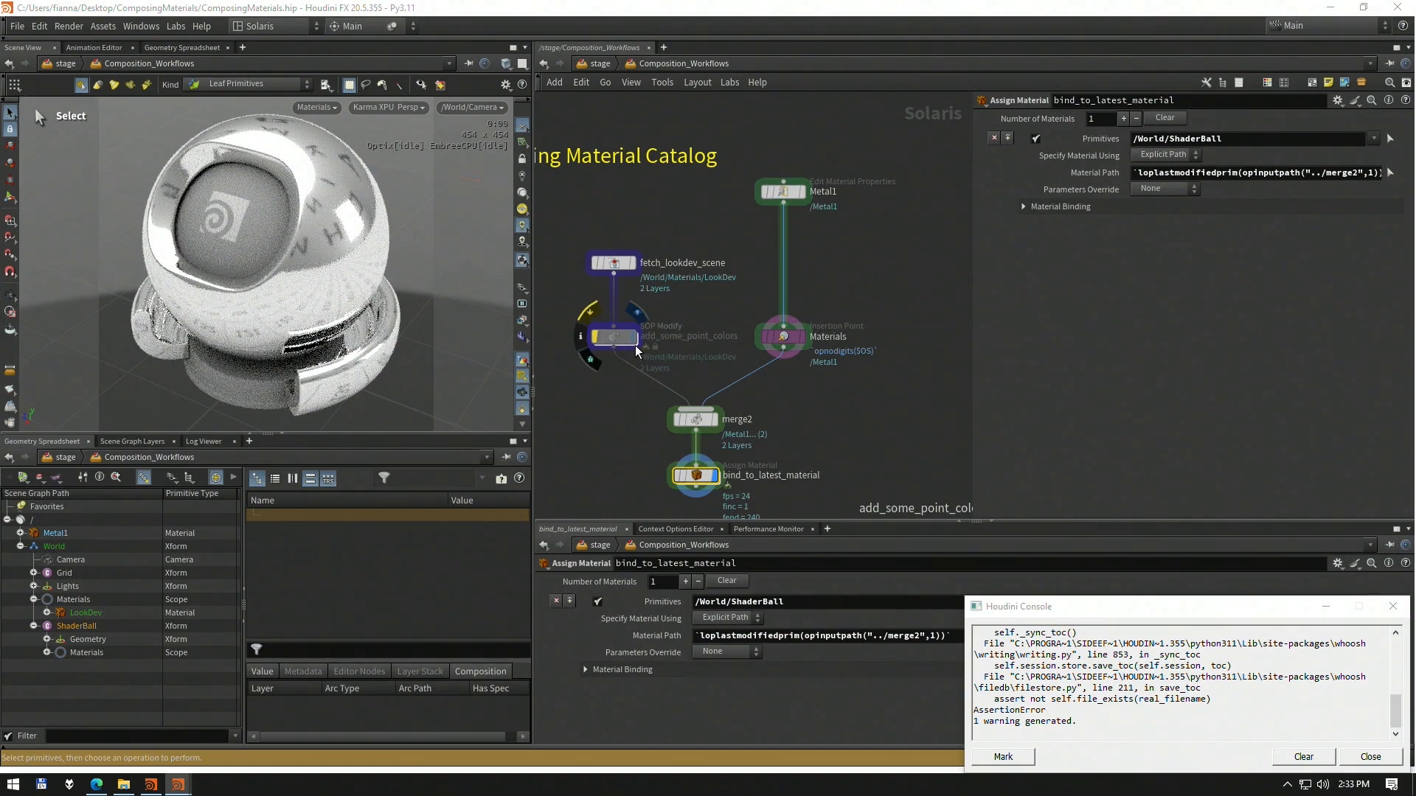
# Specialize a new material from /Metal1 in the scene graph and move the new node up directly beneath Metal1
pyautogui.rightClick(73, 534)
pyautogui.rightClick(60, 547)
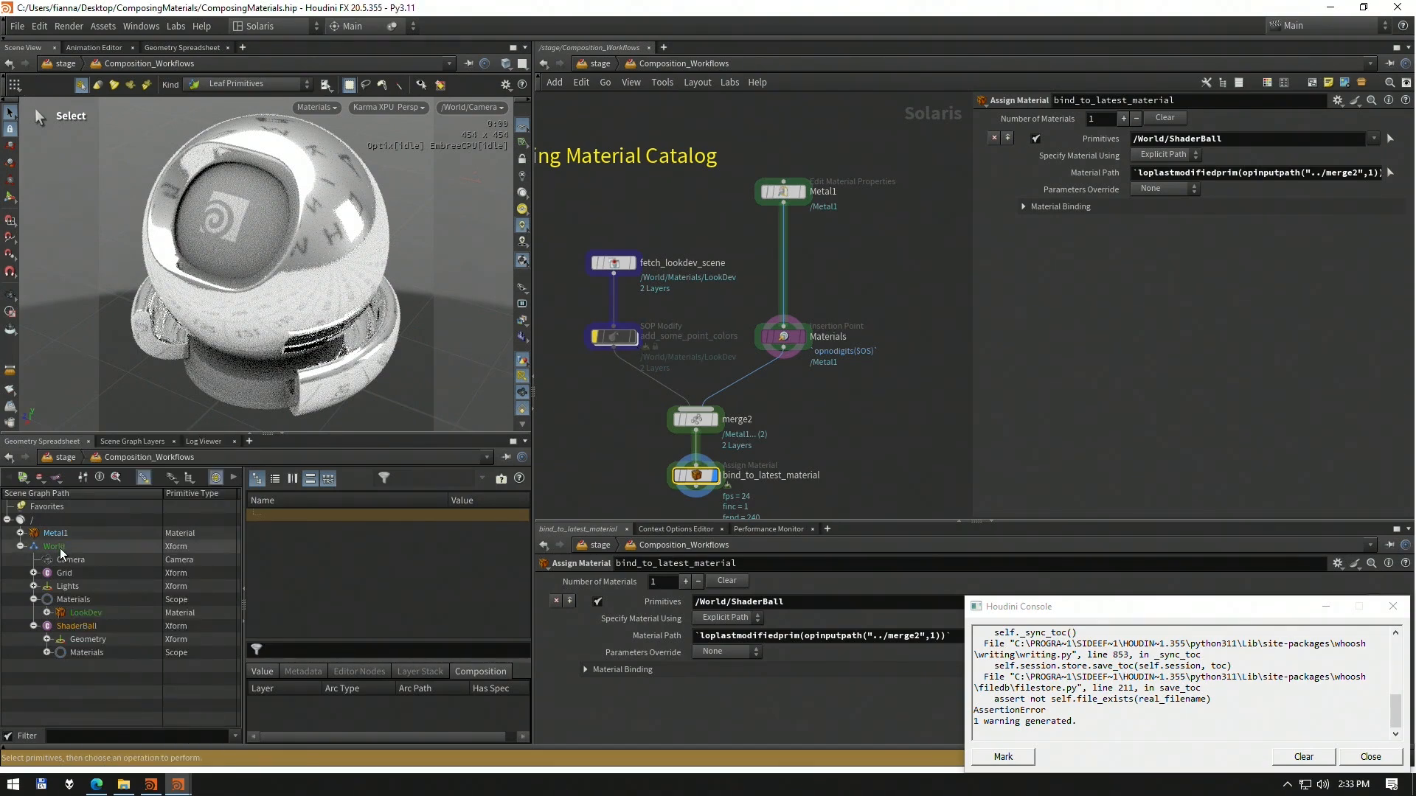
pyautogui.rightClick(50, 532)
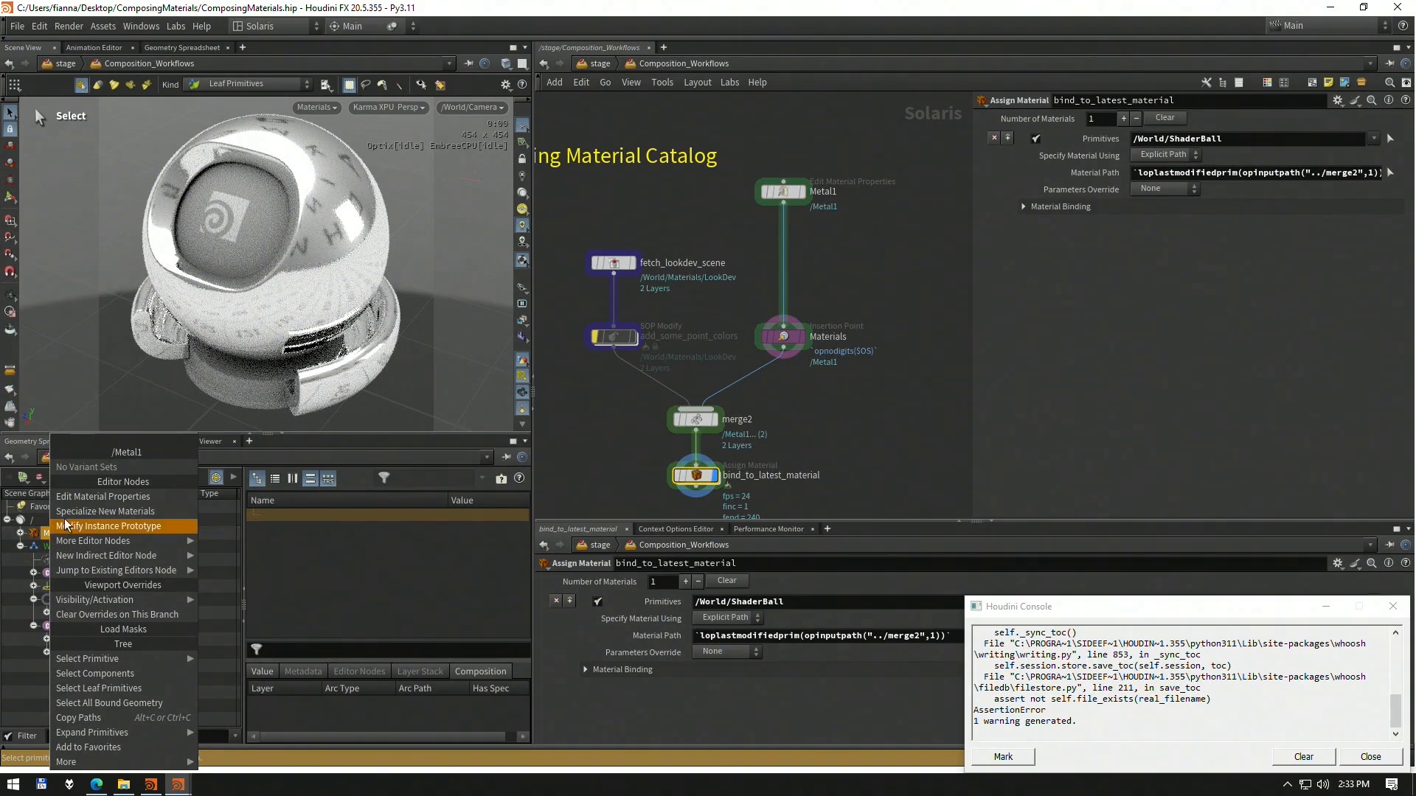
pyautogui.click(180, 510)
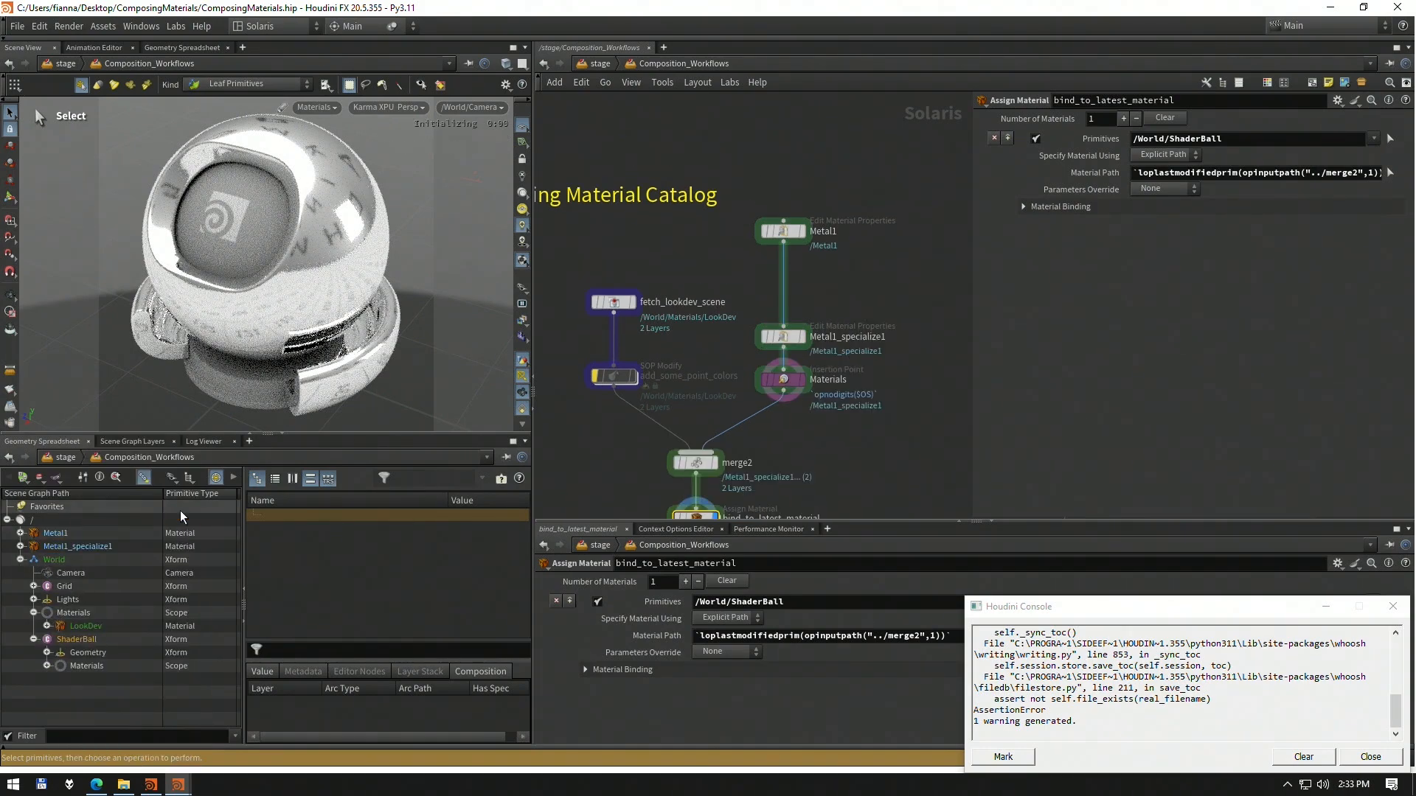
pyautogui.moveTo(793, 339); pyautogui.dragTo(780, 271)
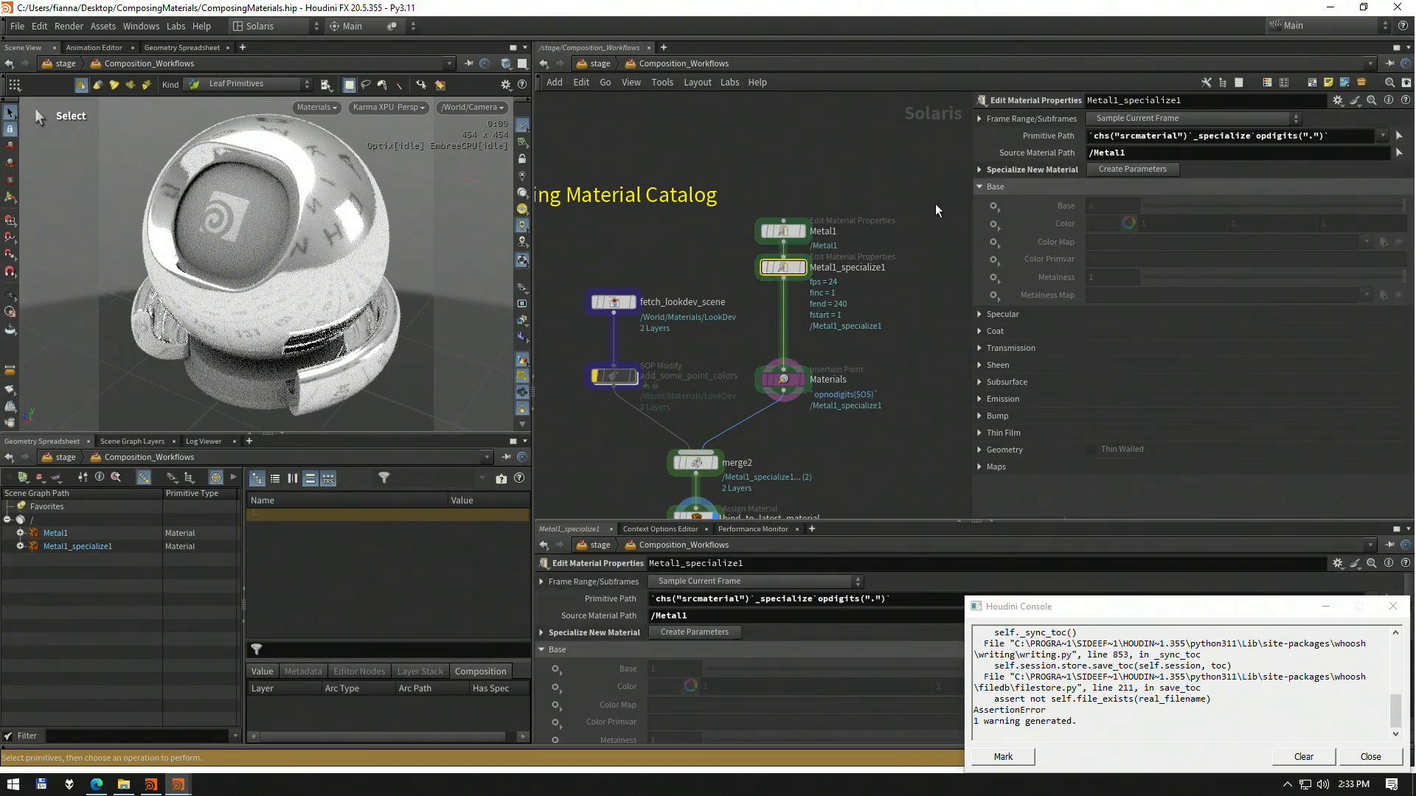
# Review Metal1_specialize1's Specialize New Material settings and set its primitive path to /MetalGold
pyautogui.click(1003, 170)
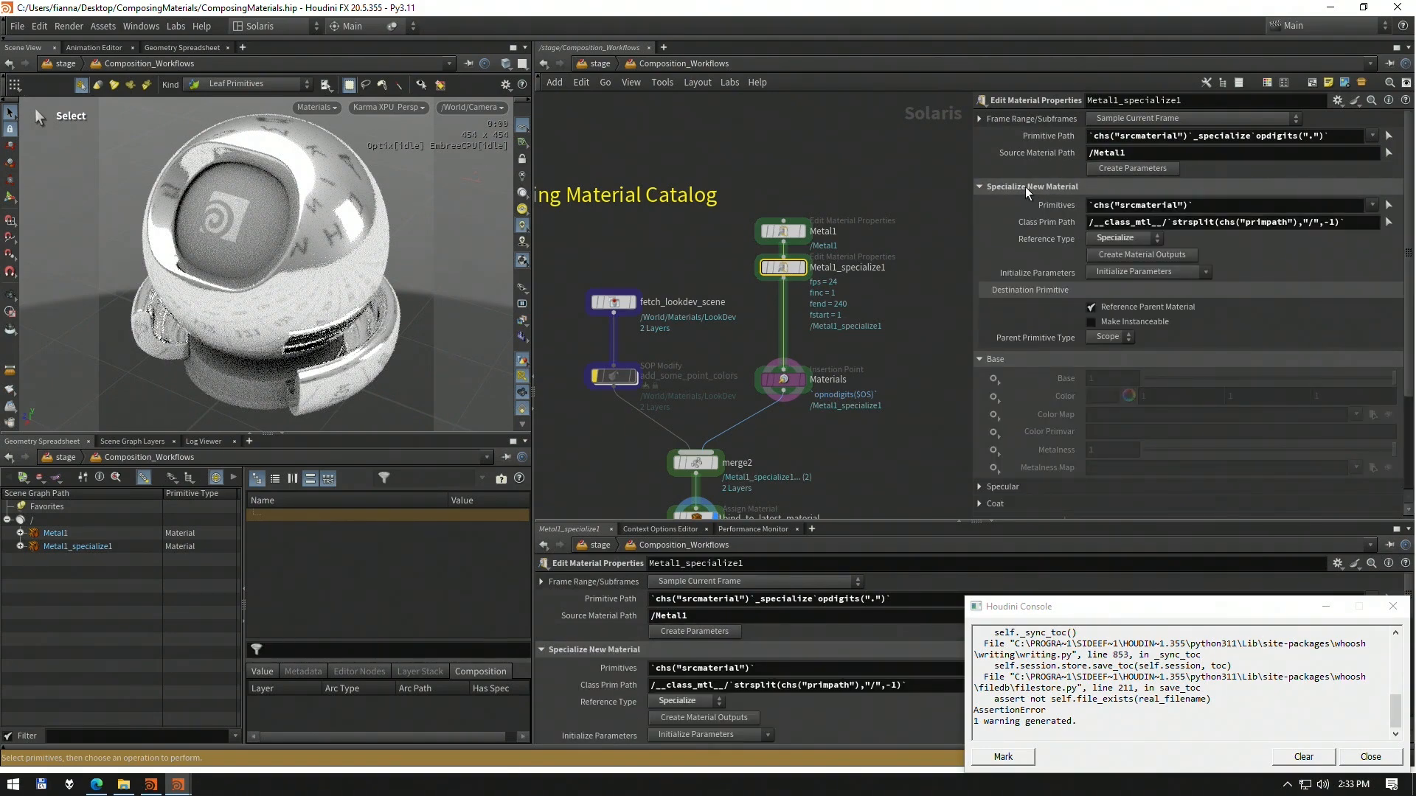
pyautogui.click(1025, 187)
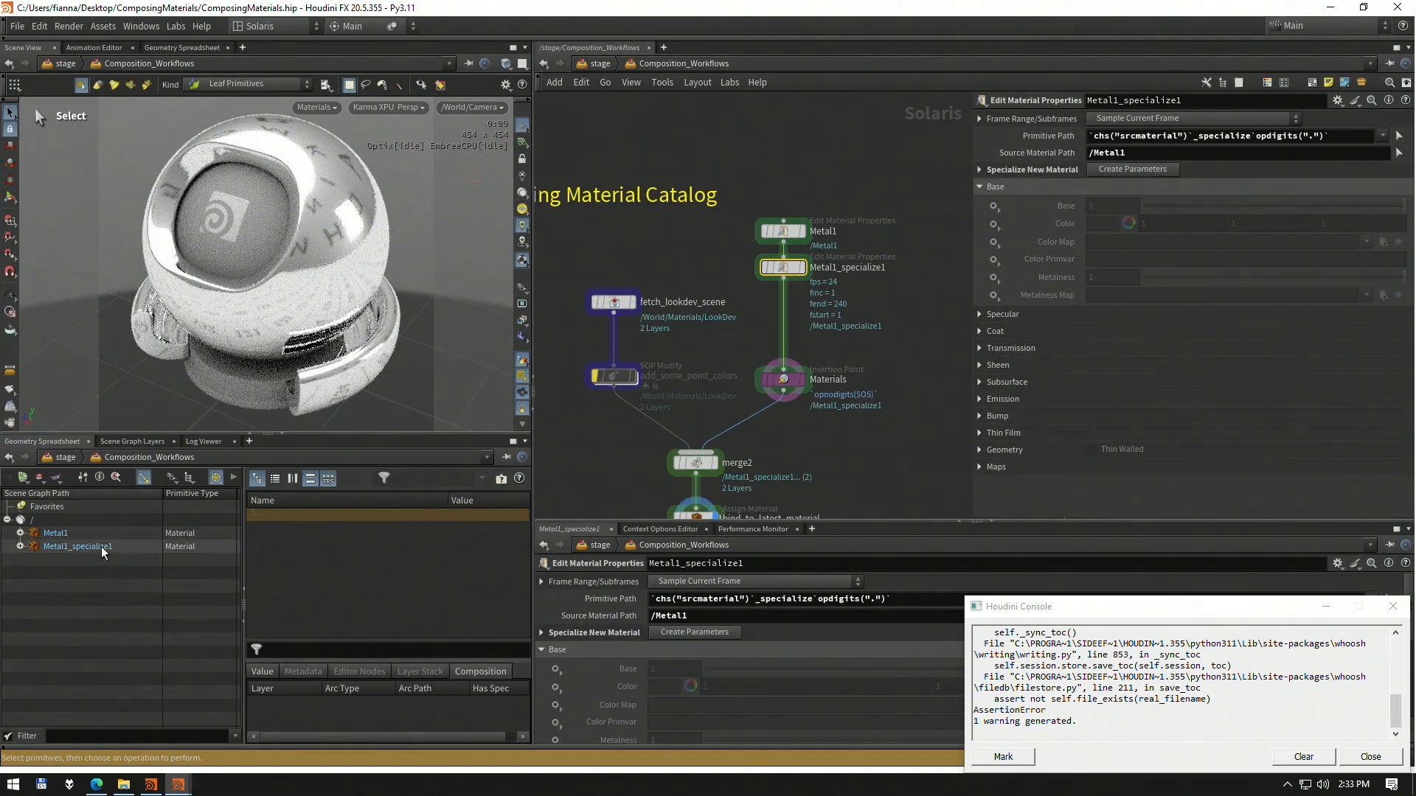
pyautogui.tripleClick(1189, 135)
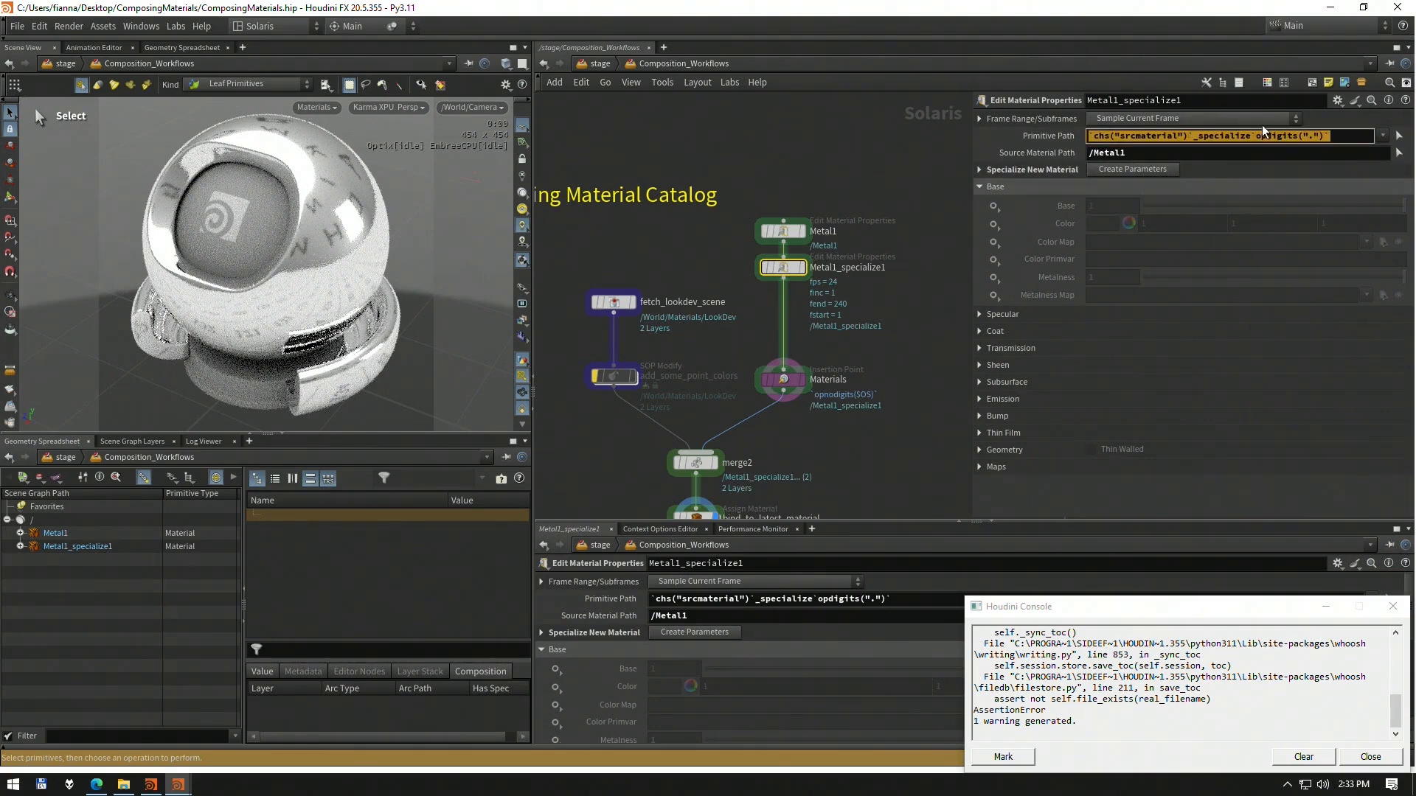
pyautogui.write('/MetalGold')
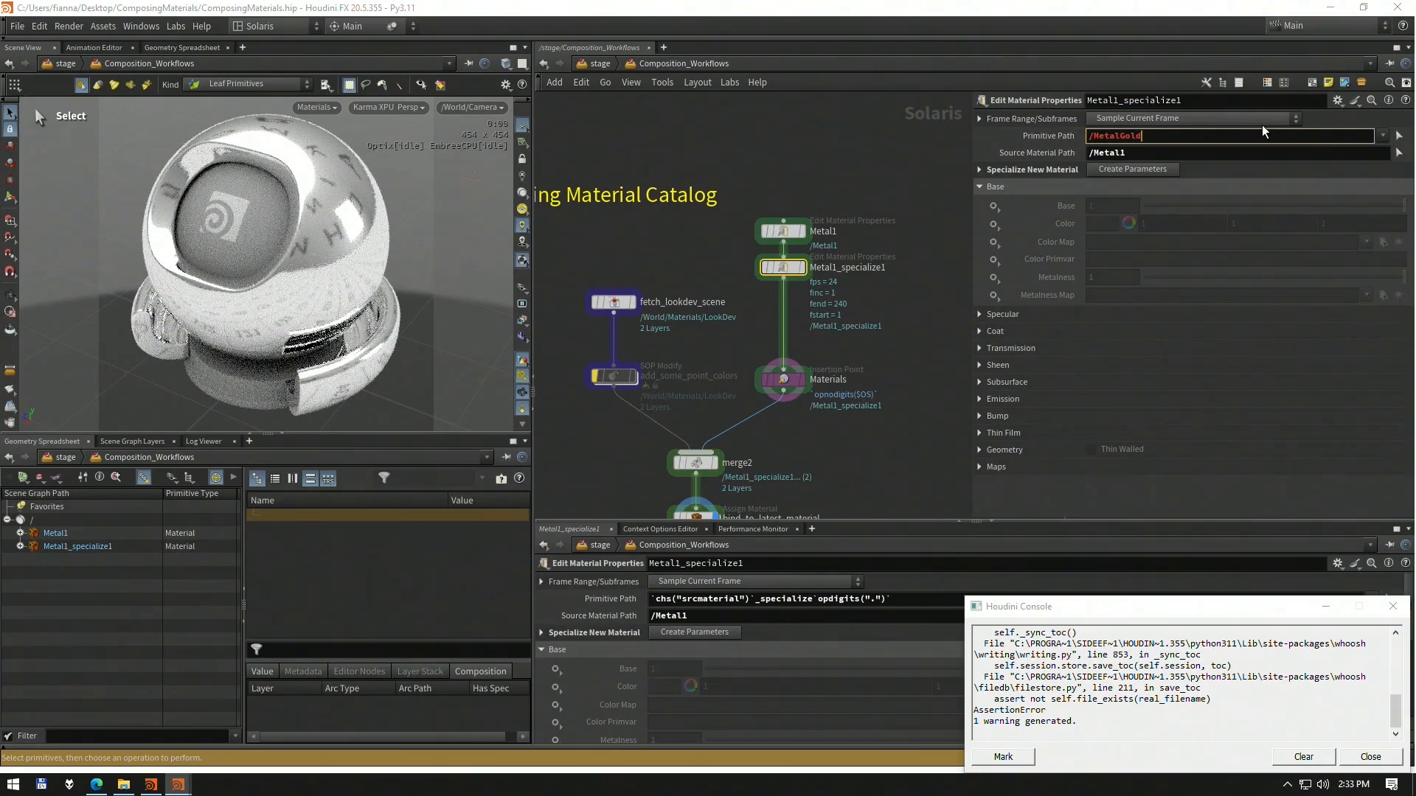
pyautogui.press('Return')
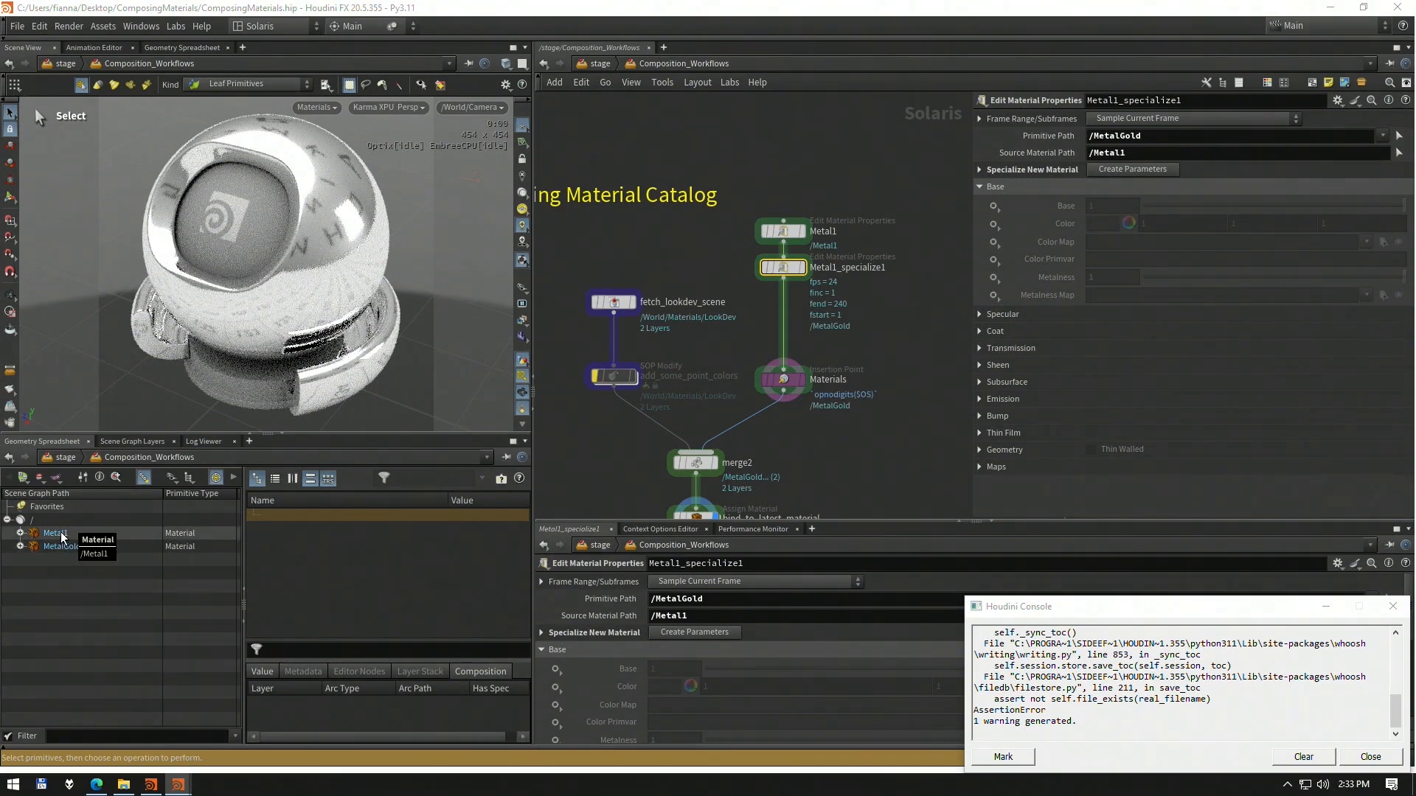
# Move the Metal1 node up to leave more space above Metal1_specialize1
pyautogui.moveTo(866, 311); pyautogui.dragTo(869, 292, button='middle')
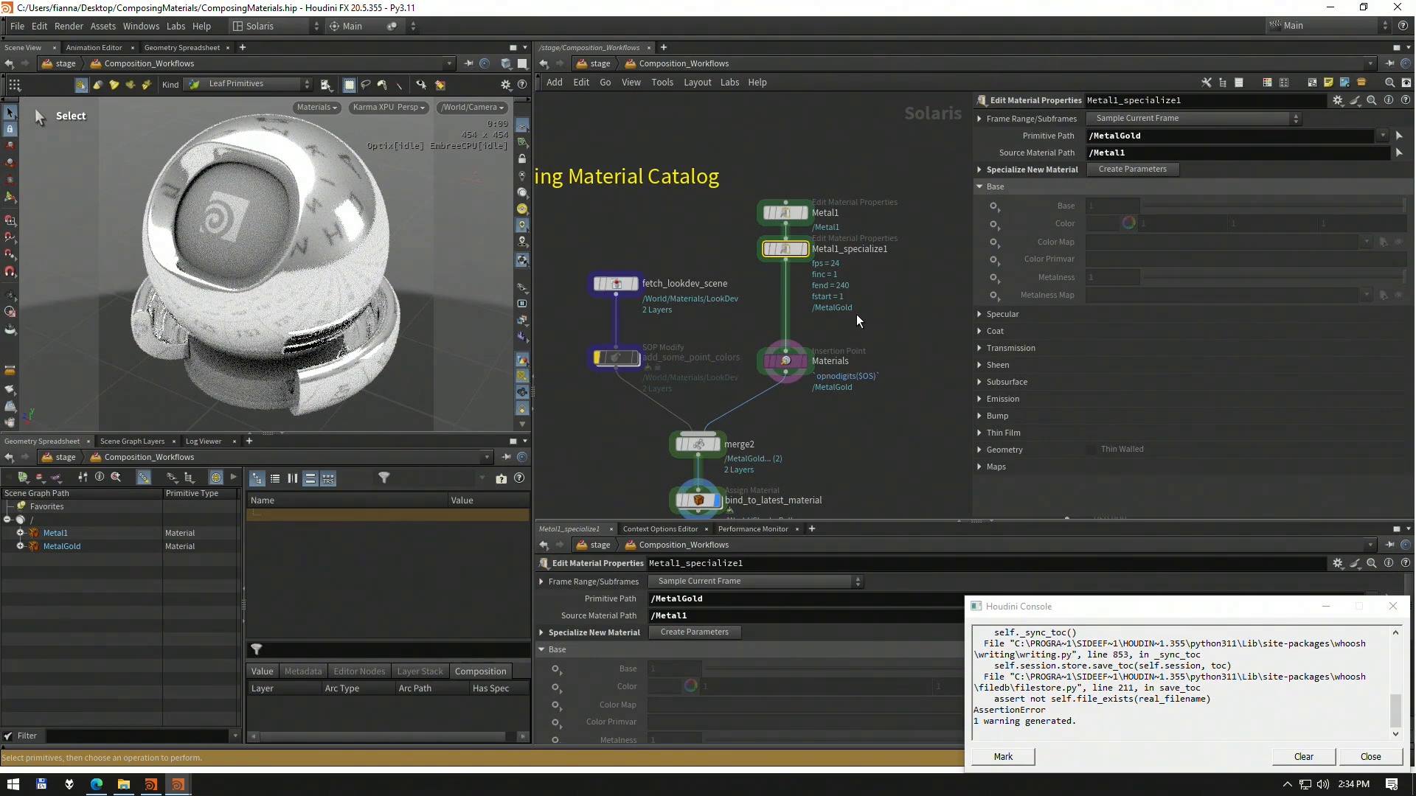
pyautogui.moveTo(877, 304); pyautogui.dragTo(865, 342, button='middle')
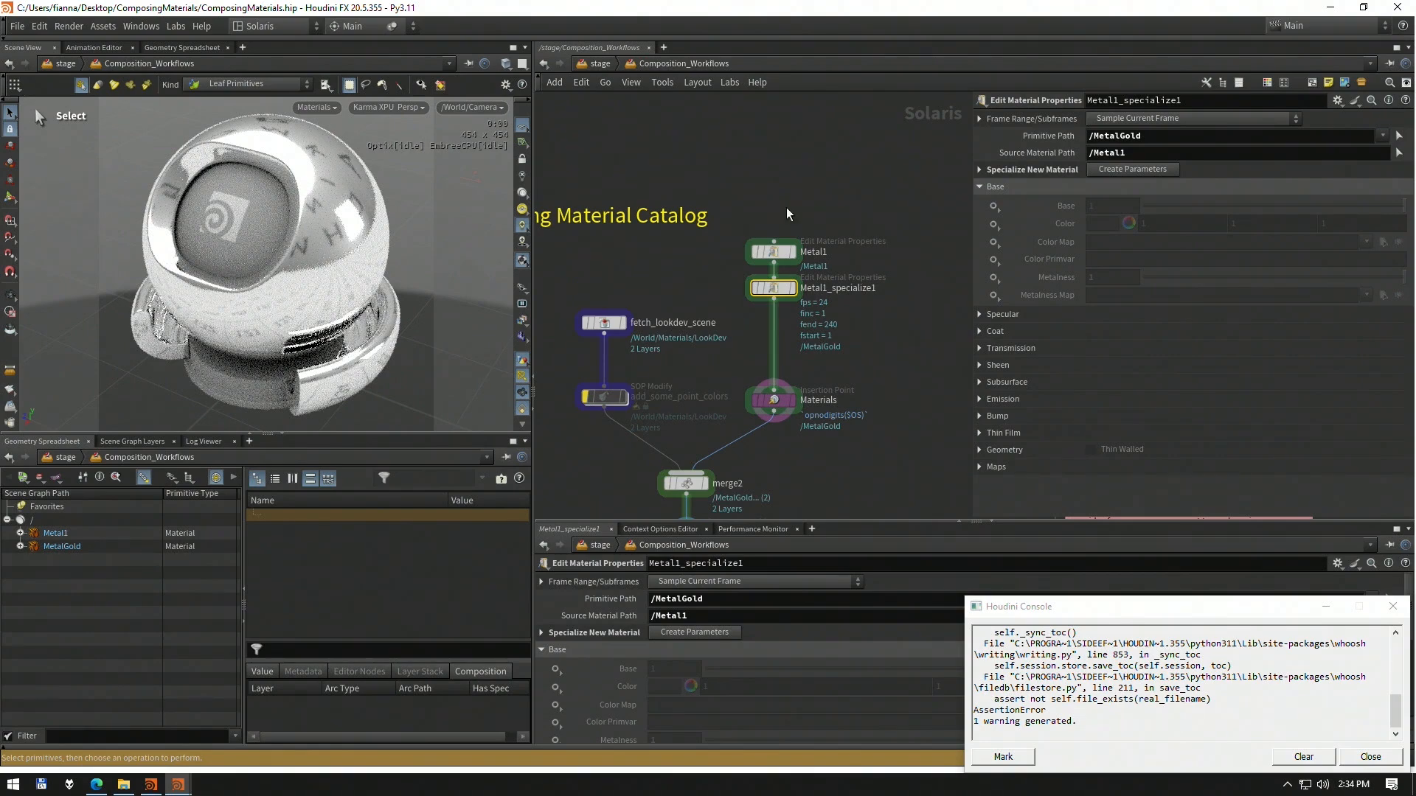
pyautogui.moveTo(774, 249); pyautogui.dragTo(771, 221)
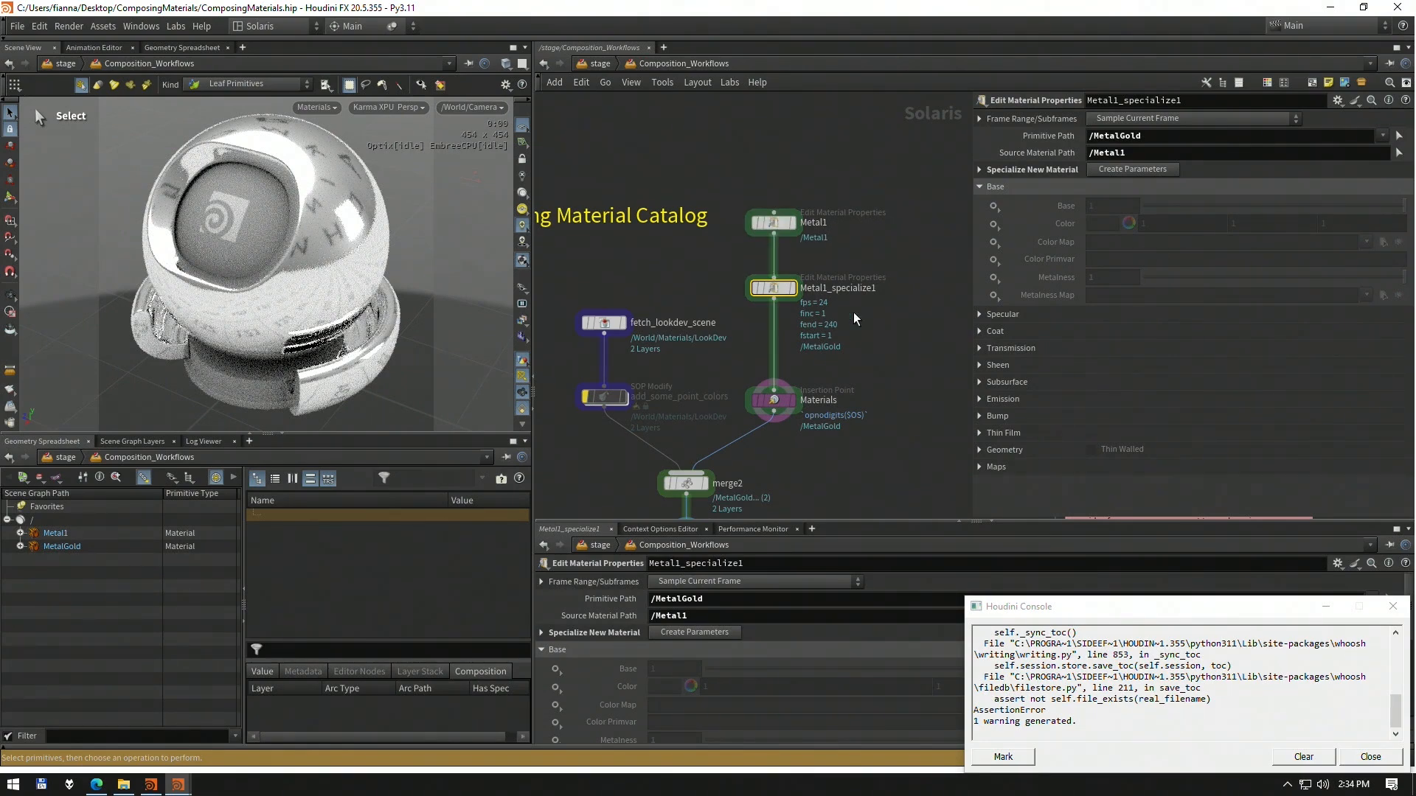
# Enable Metal1_specialize1's base color and set it to a gold of 1, 0.775, 0.229
pyautogui.click(997, 226)
pyautogui.click(1016, 240)
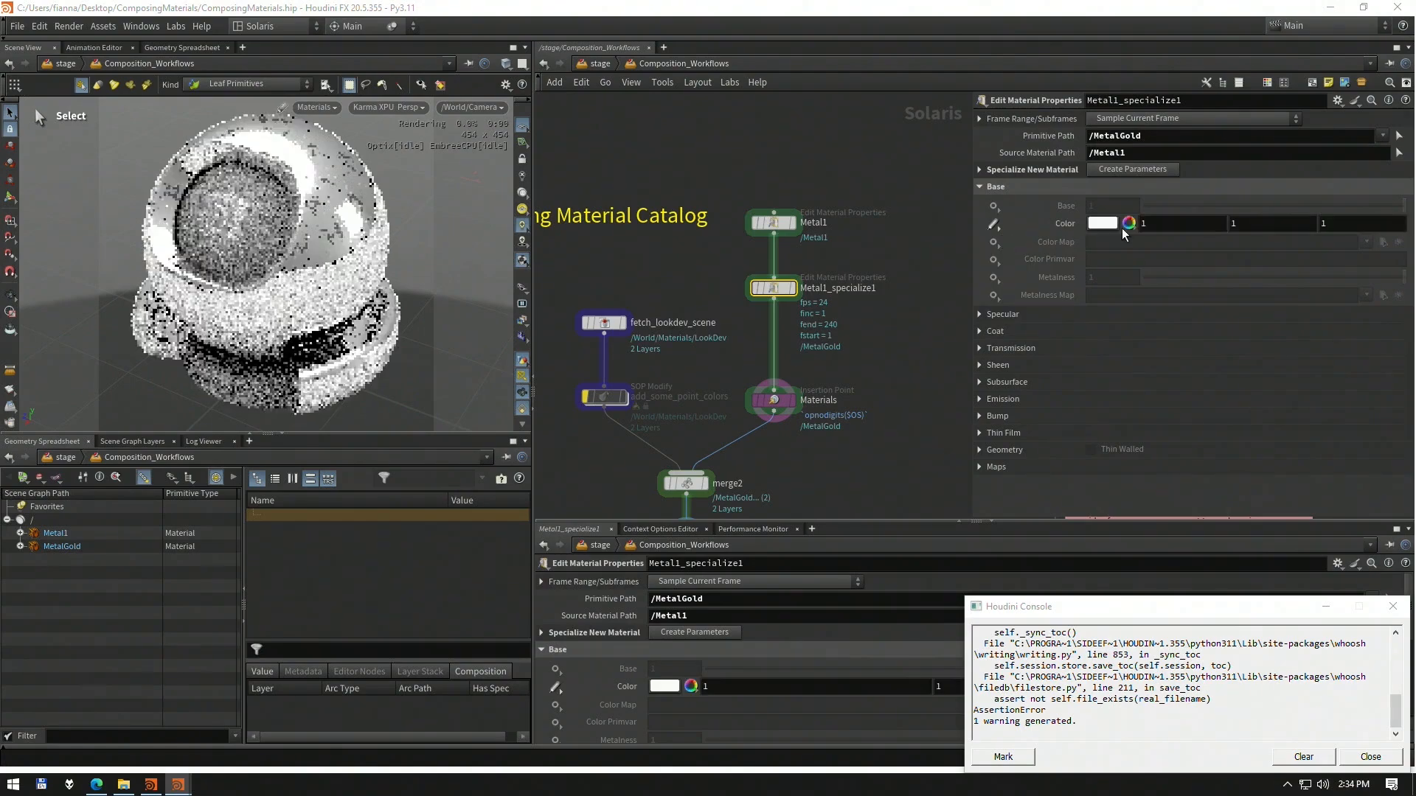
pyautogui.click(1111, 225)
pyautogui.click(974, 124)
pyautogui.moveTo(1179, 263); pyautogui.dragTo(1128, 265)
pyautogui.moveTo(1165, 316)
pyautogui.mouseDown()
pyautogui.moveTo(1143, 317)
pyautogui.moveTo(1162, 315)
pyautogui.mouseUp()
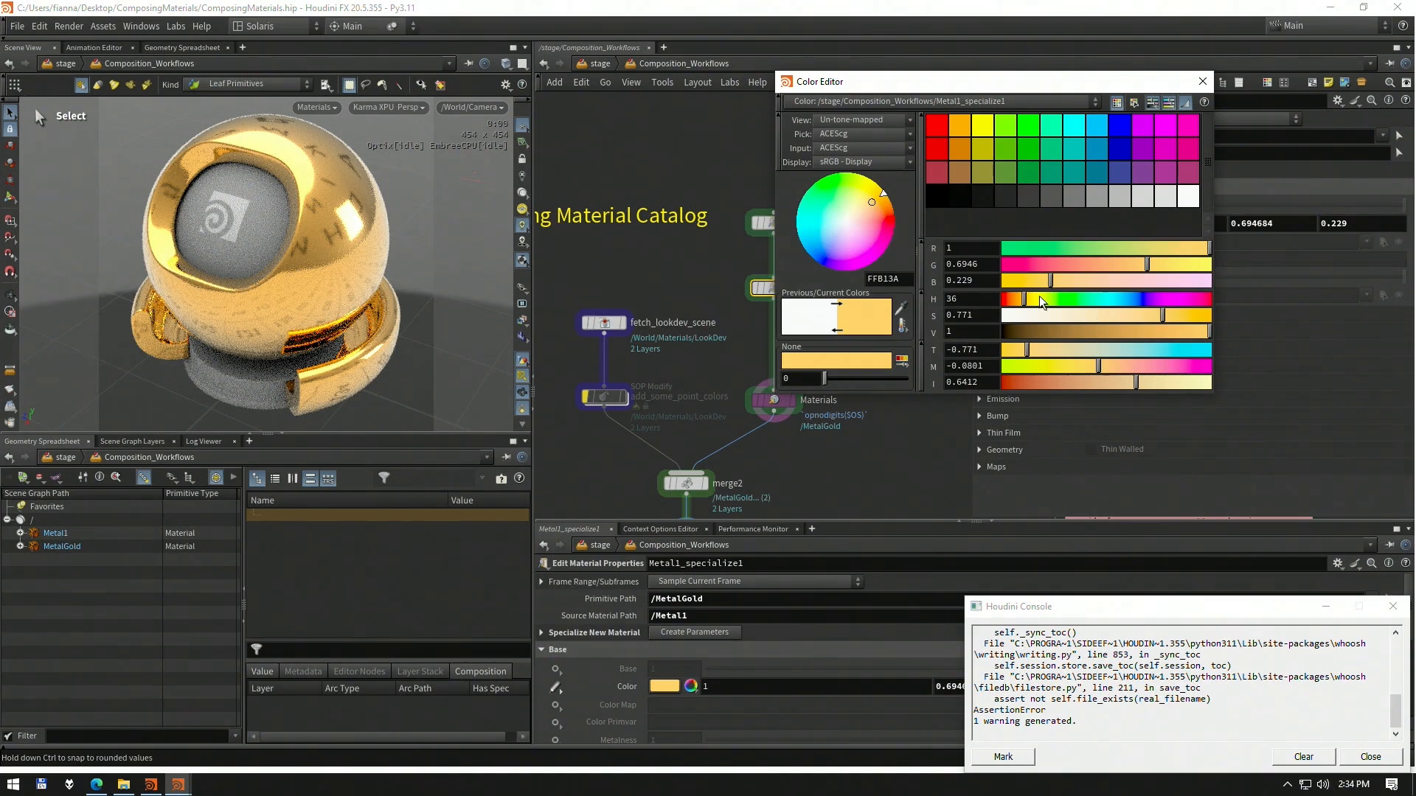
pyautogui.click(1163, 259)
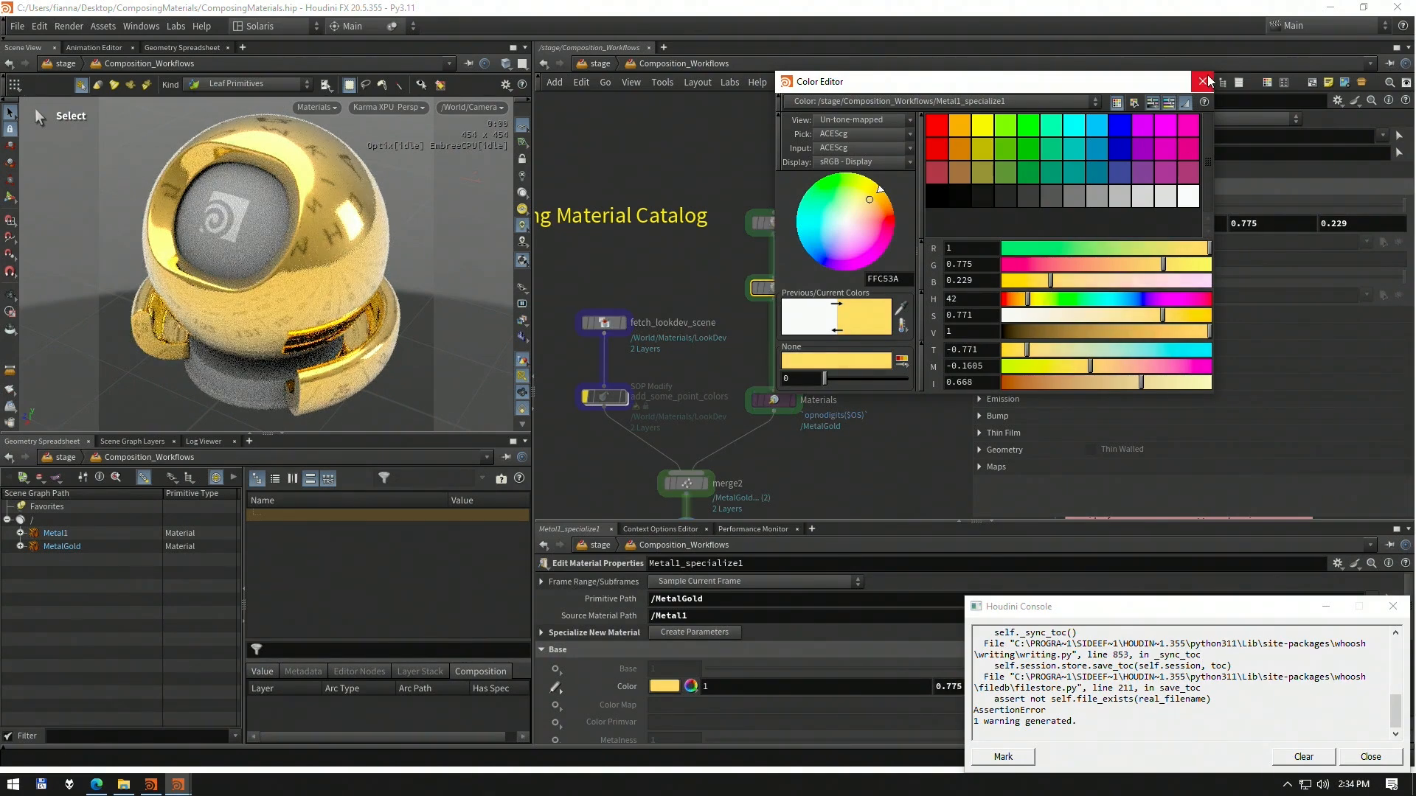
pyautogui.click(1203, 81)
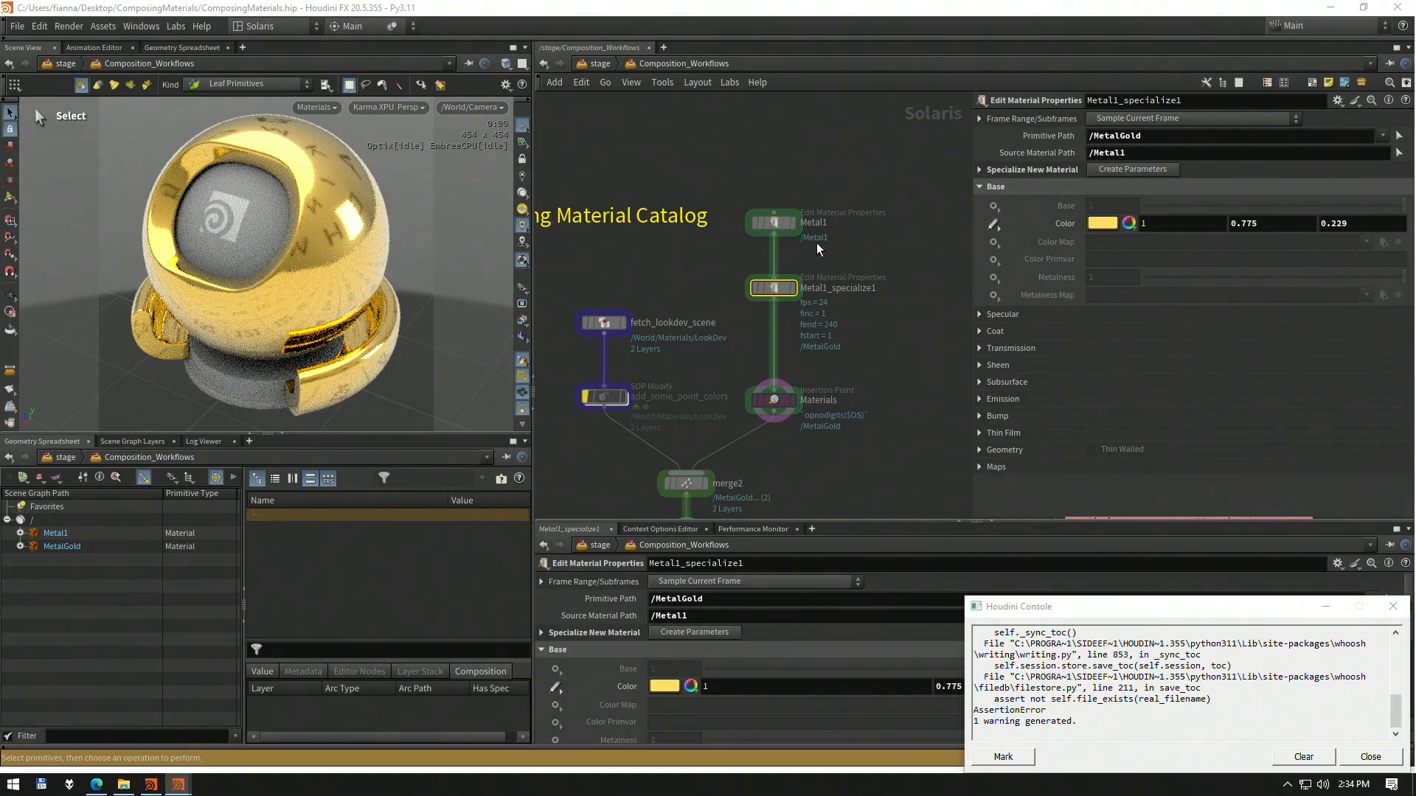
# Move Metal1_specialize1 slightly down and lower the source Metal1 node's metalness to 0.382
pyautogui.click(774, 223)
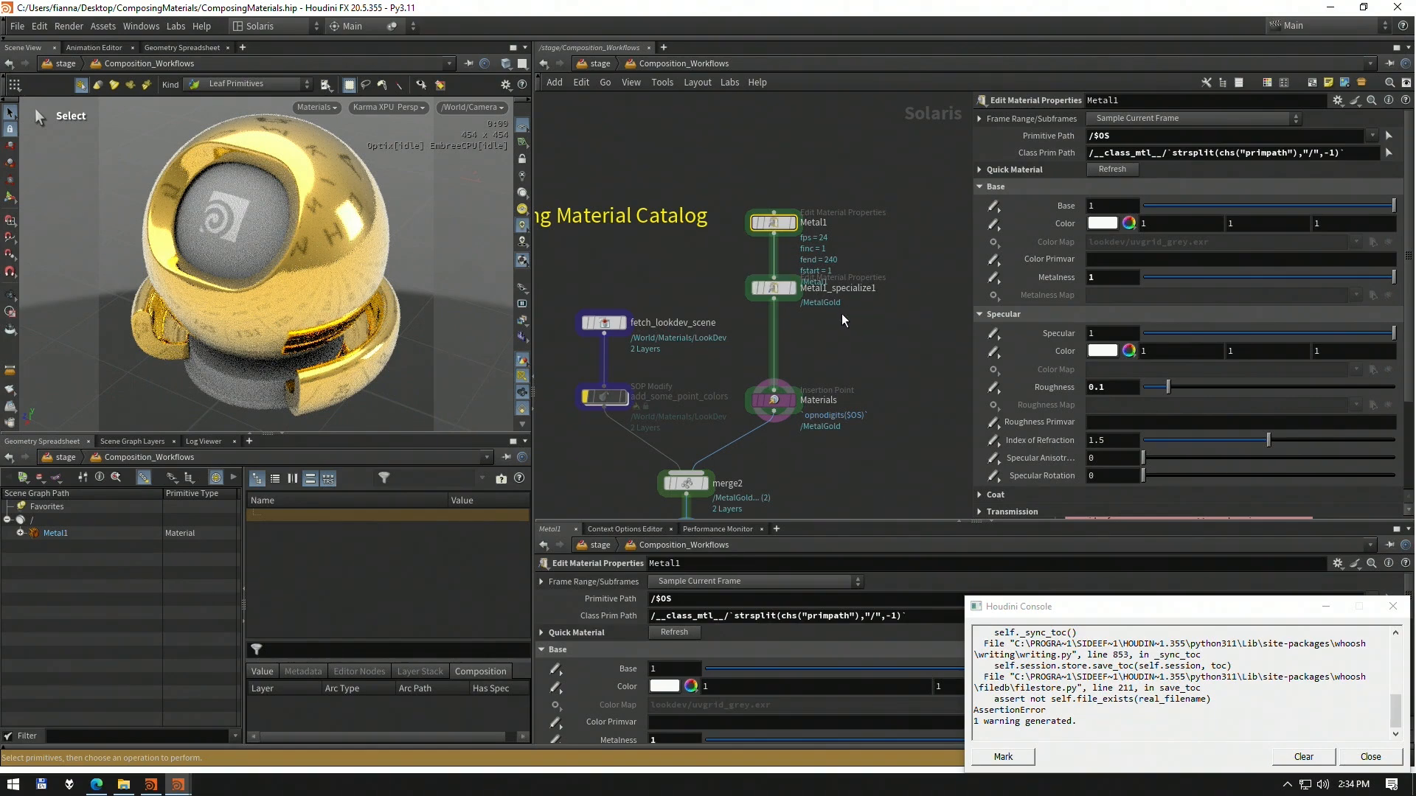
pyautogui.click(769, 293)
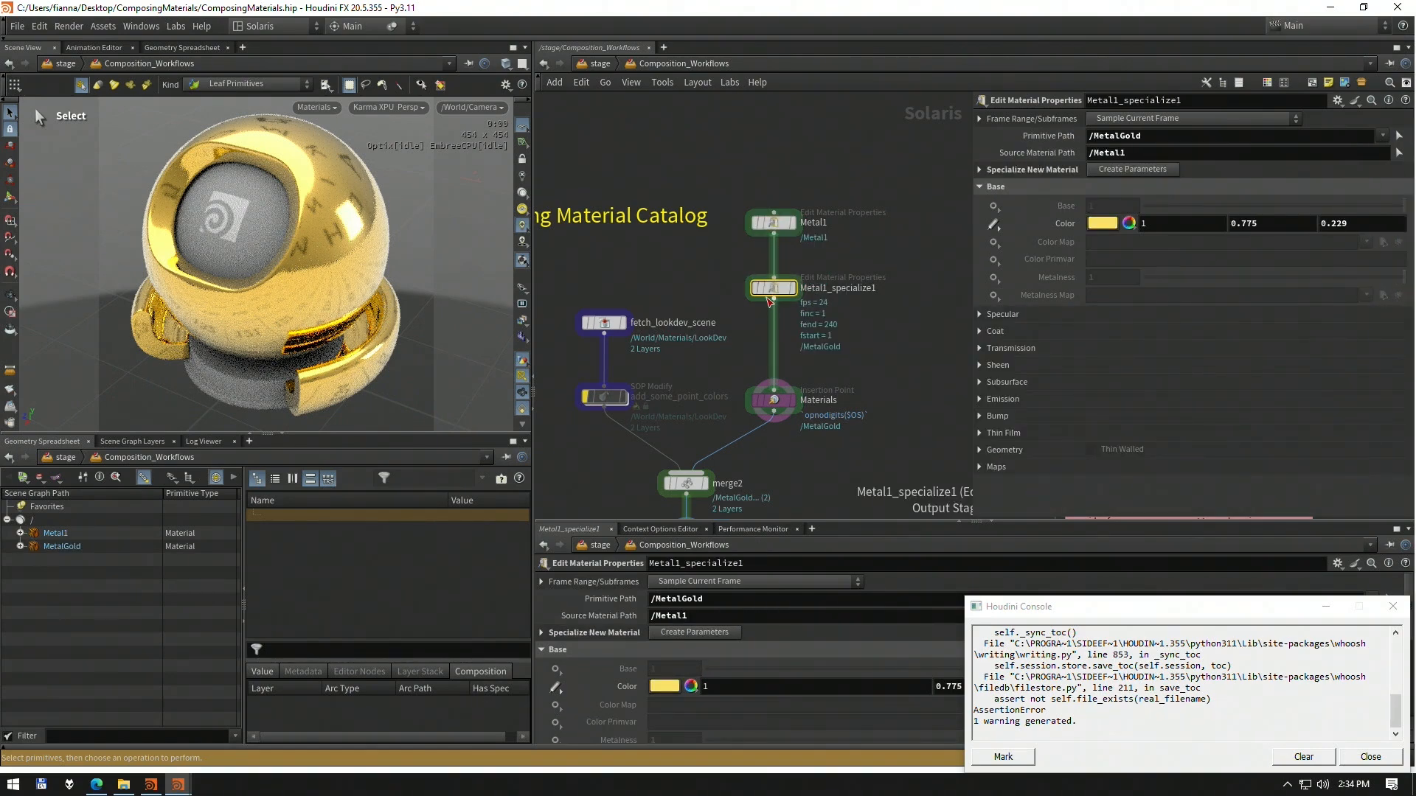
pyautogui.moveTo(765, 296)
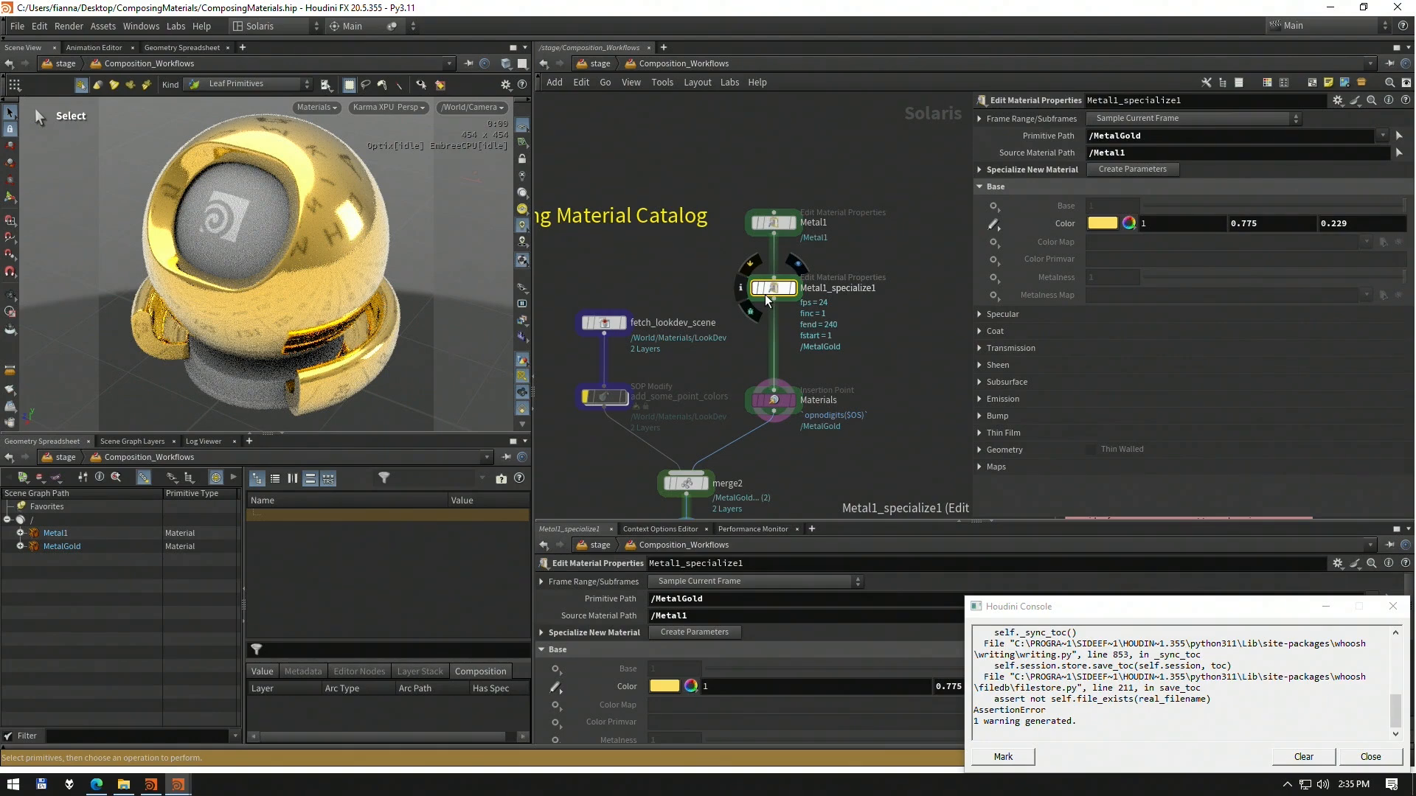
pyautogui.moveTo(764, 294); pyautogui.dragTo(774, 315)
pyautogui.click(774, 222)
pyautogui.moveTo(1391, 277); pyautogui.dragTo(1239, 278)
# Connect MetalAluminumAnodized from the prepared metals chain to the Materials insertion point in place of Metal1_specialize1
pyautogui.moveTo(786, 236)
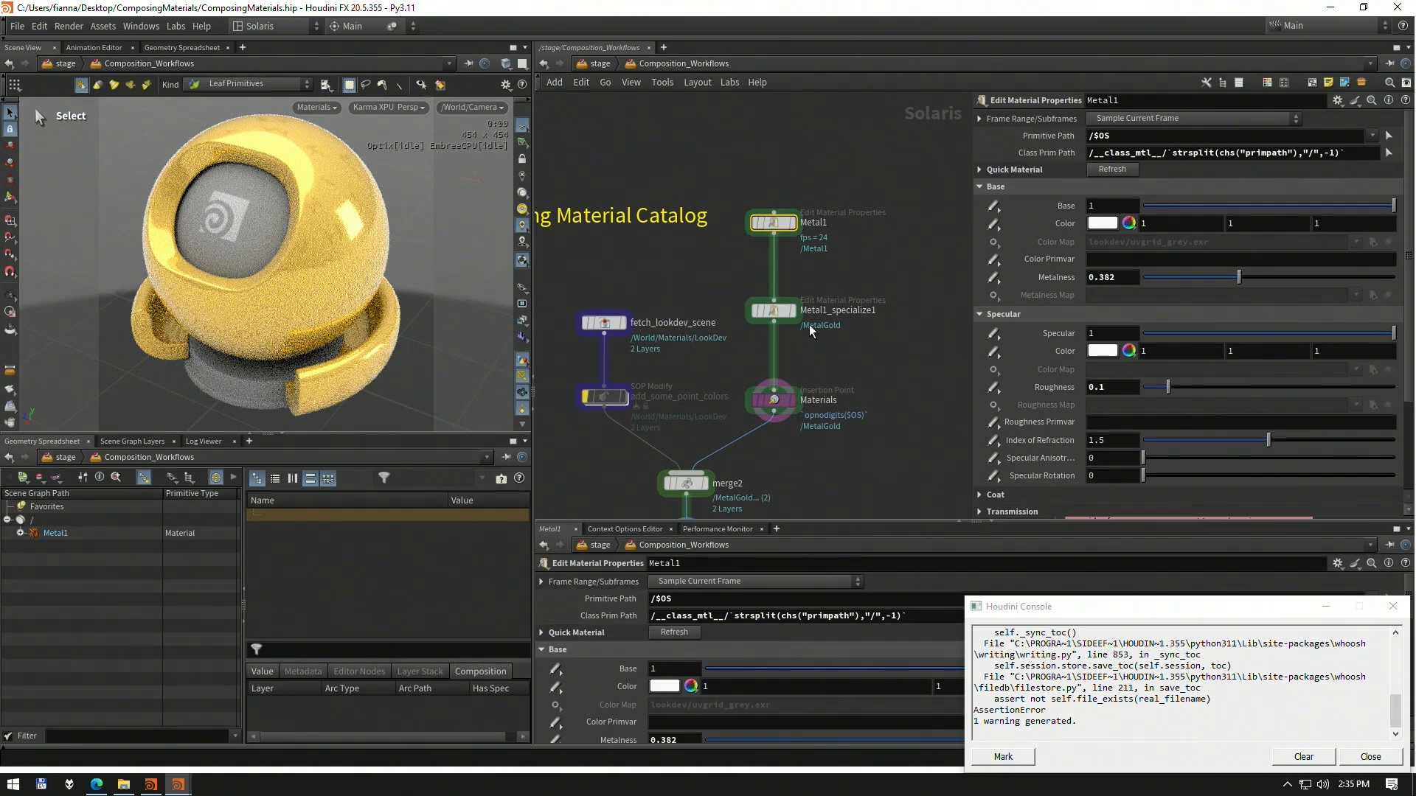
pyautogui.scroll(-3, 796, 335)
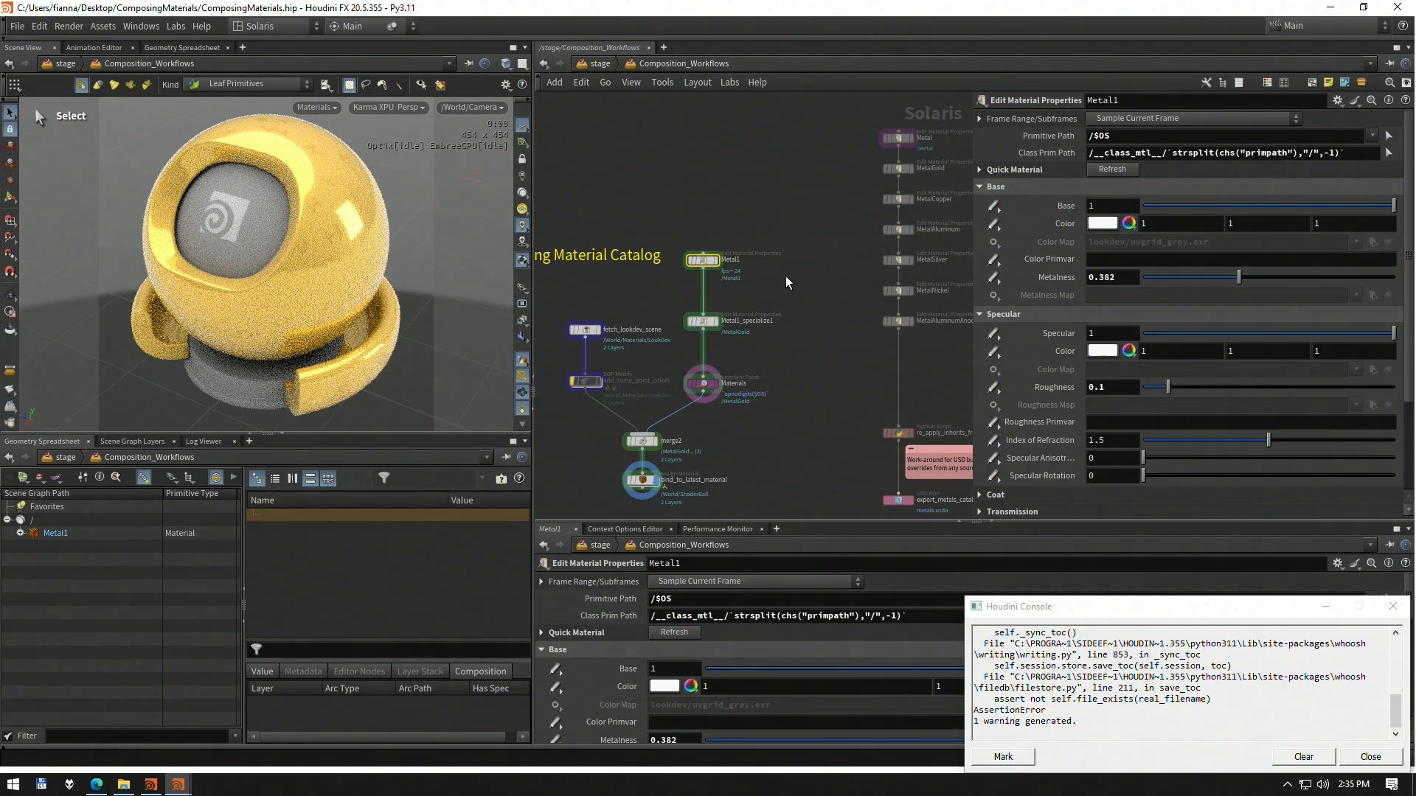
pyautogui.moveTo(786, 276); pyautogui.dragTo(740, 280, button='middle')
pyautogui.moveTo(662, 392); pyautogui.dragTo(748, 388, button='middle')
pyautogui.click(656, 383)
pyautogui.click(851, 333)
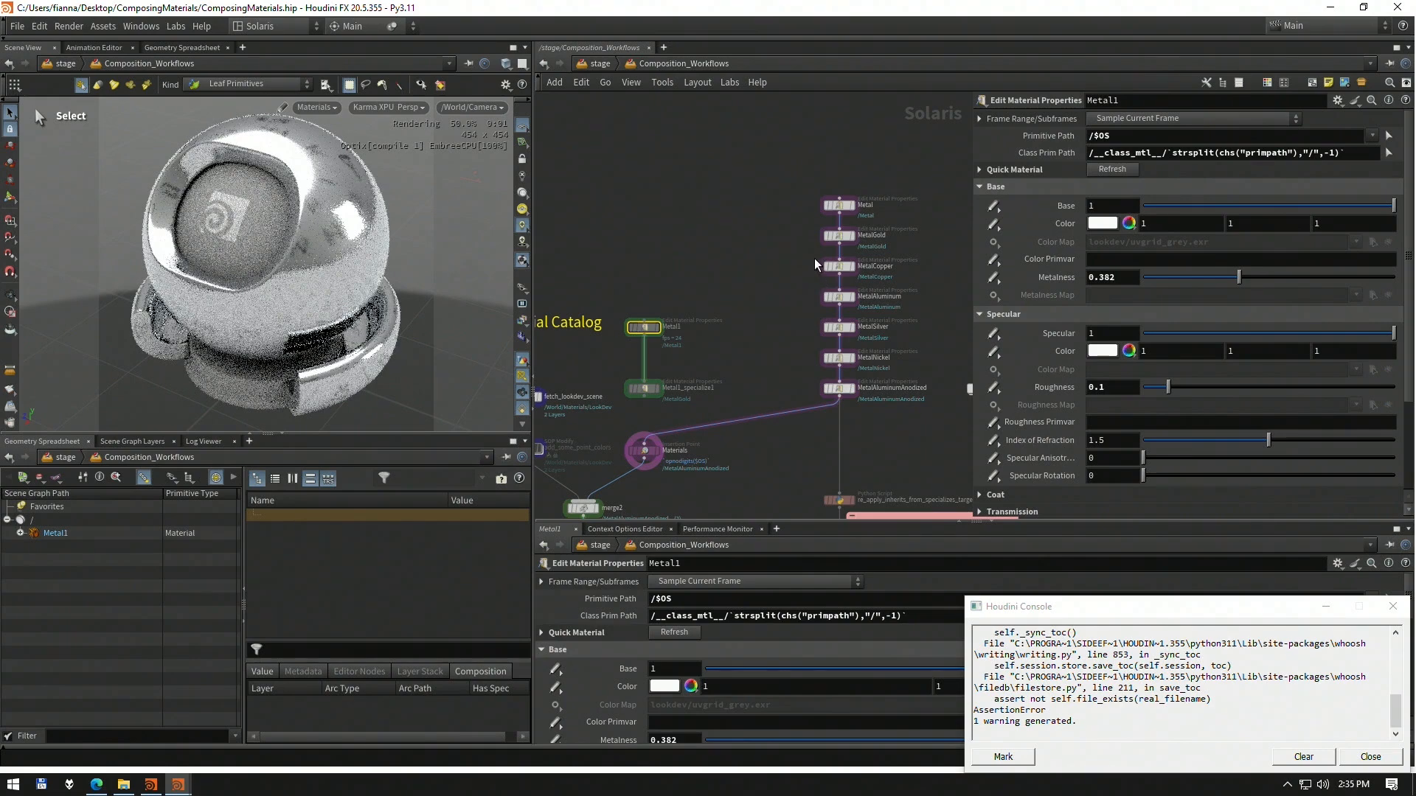
# Bypass the nodes from MetalCopper through MetalAluminumAnodized and re-enable MetalCopper, MetalAluminum, MetalSilver and MetalNickel one by one to preview each metal
pyautogui.moveTo(803, 253); pyautogui.dragTo(829, 443)
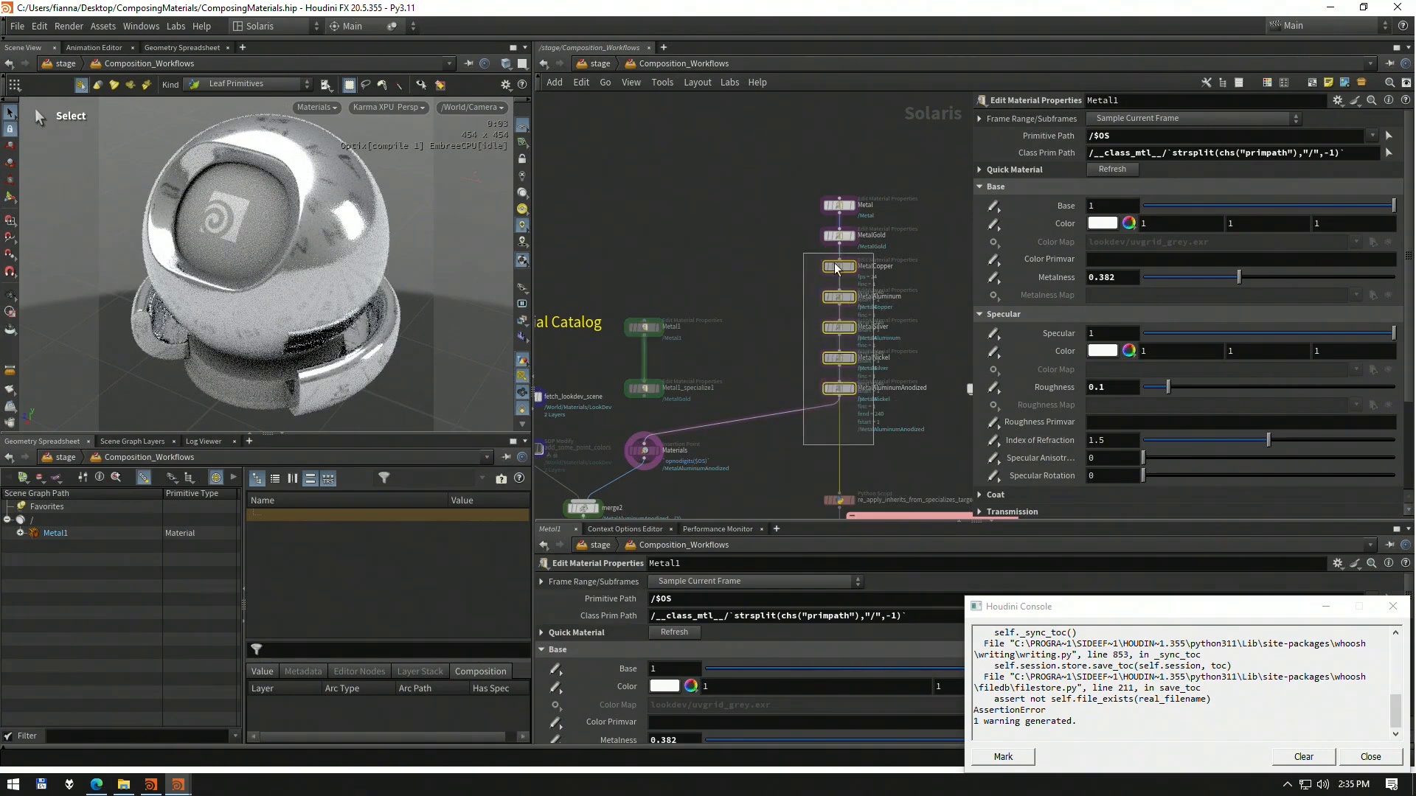
pyautogui.click(826, 266)
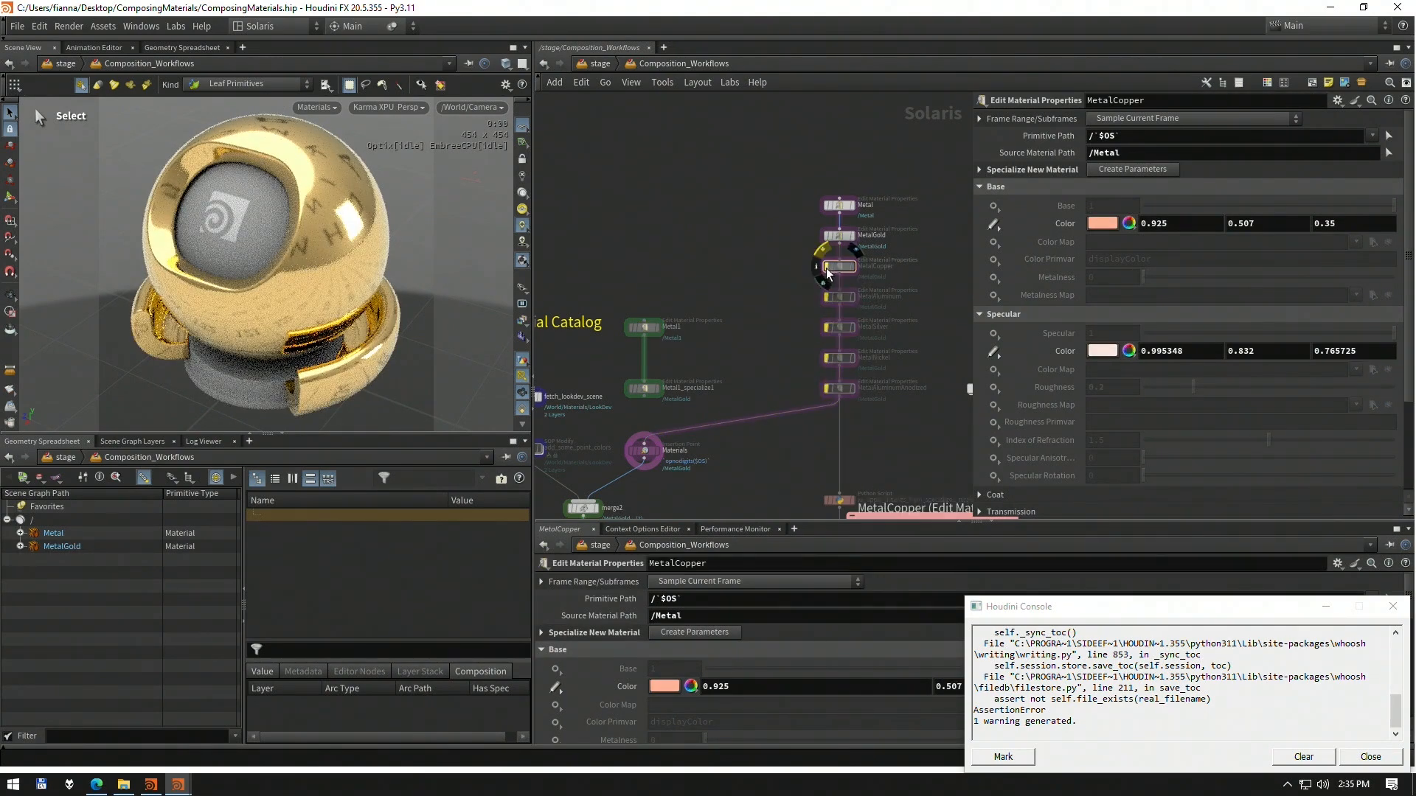
pyautogui.click(825, 297)
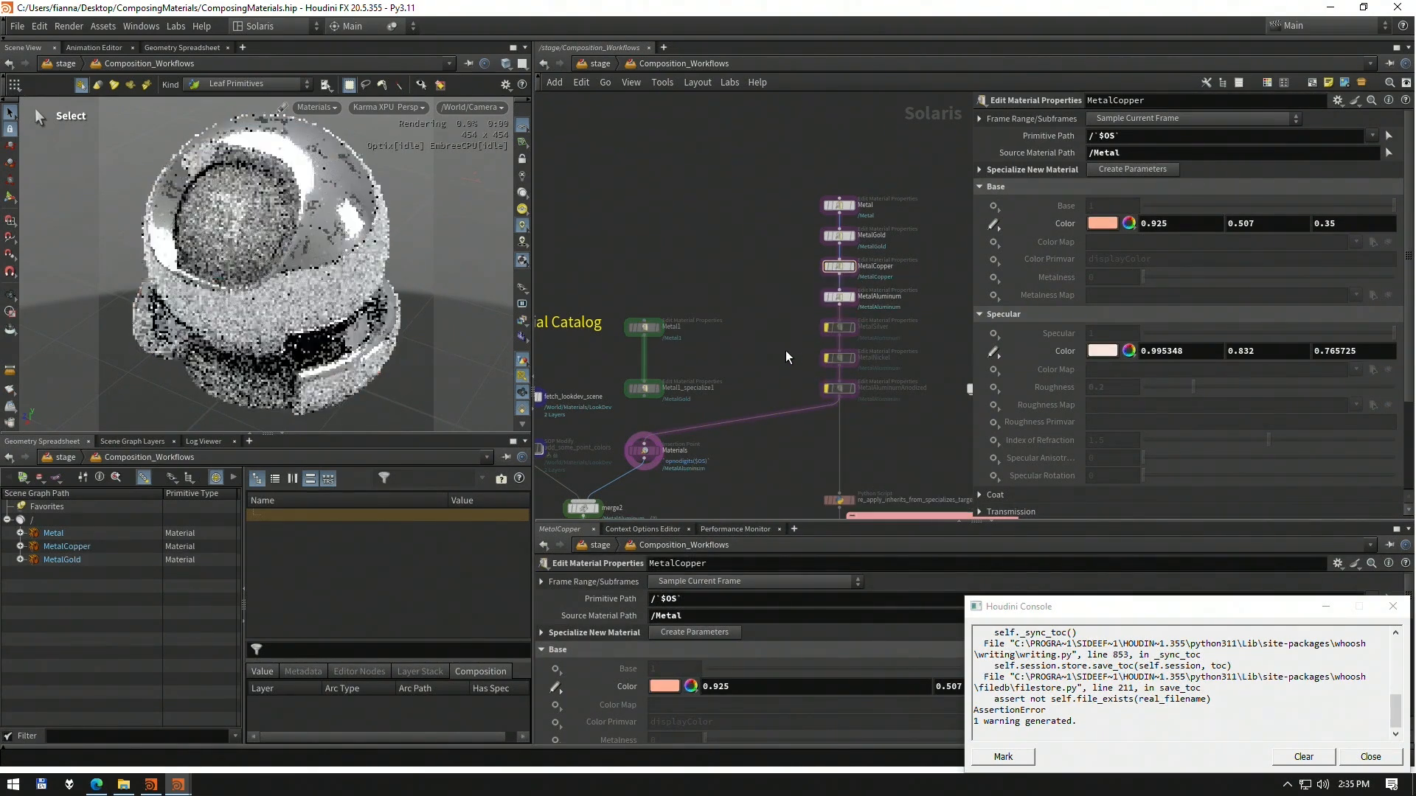
pyautogui.click(825, 329)
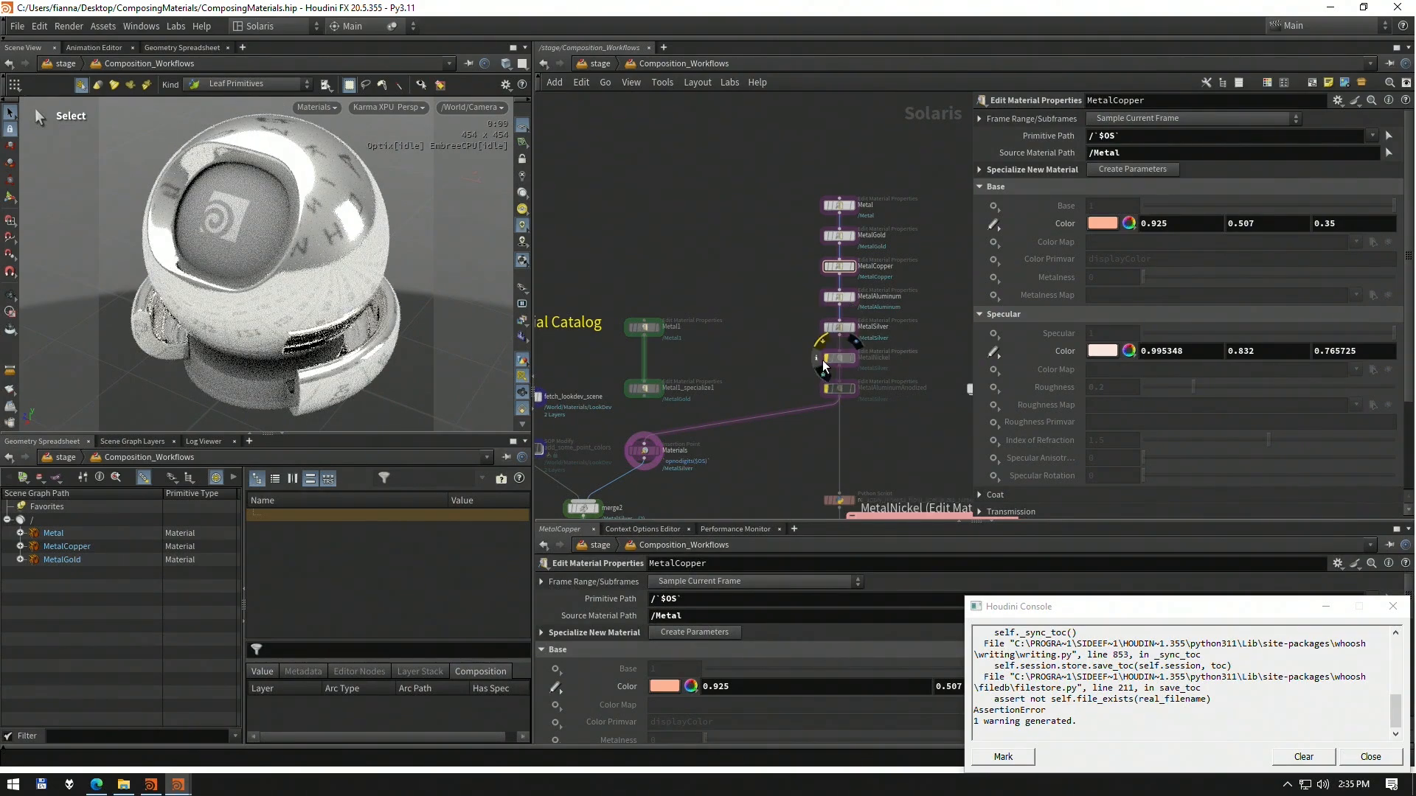
pyautogui.click(825, 358)
# Review MetalAluminumAnodized's material properties and re-enable the bypassed node to preview it on the shader ball
pyautogui.scroll(-1, 772, 374)
pyautogui.moveTo(773, 374); pyautogui.dragTo(759, 344, button='middle')
pyautogui.scroll(2, 759, 343)
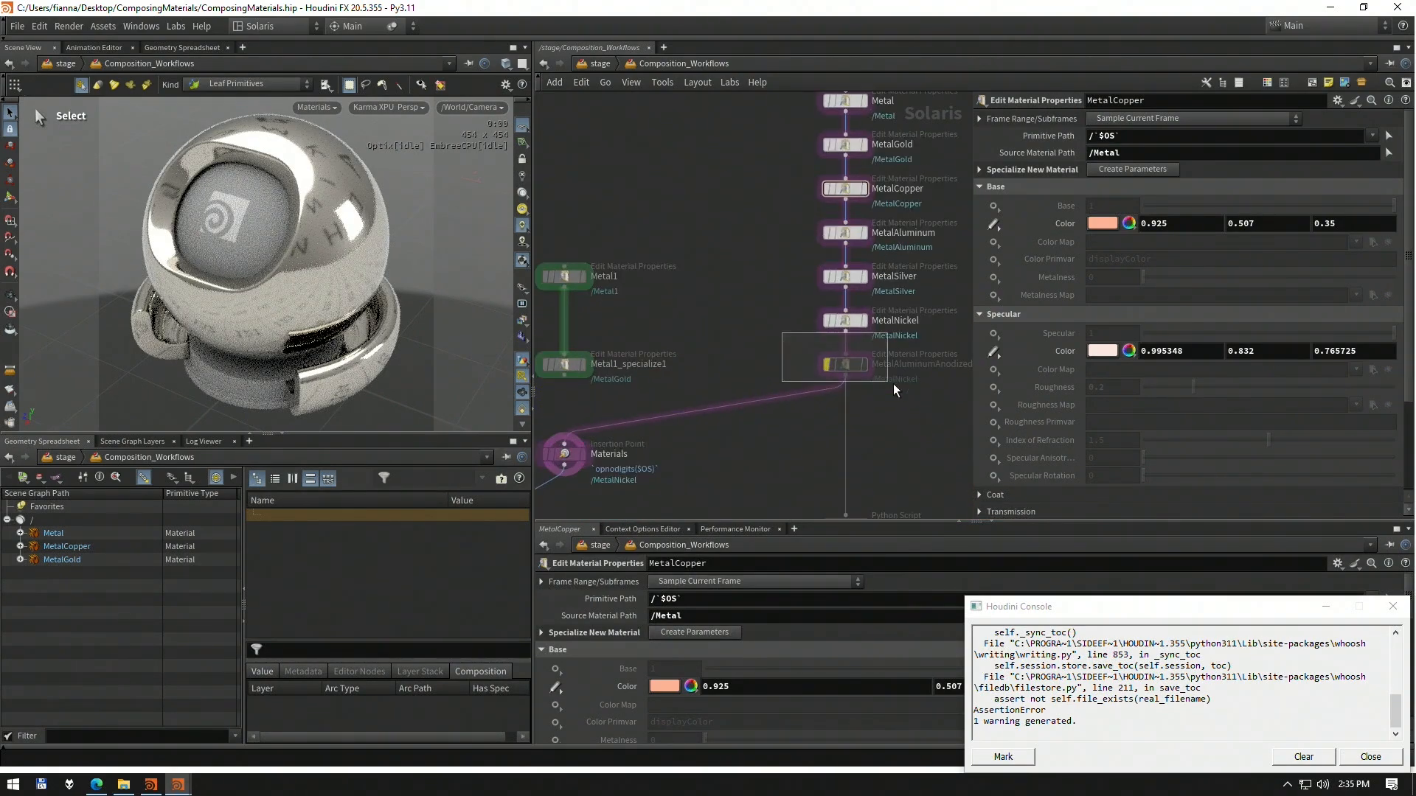
pyautogui.click(846, 364)
pyautogui.moveTo(870, 384); pyautogui.dragTo(762, 392, button='middle')
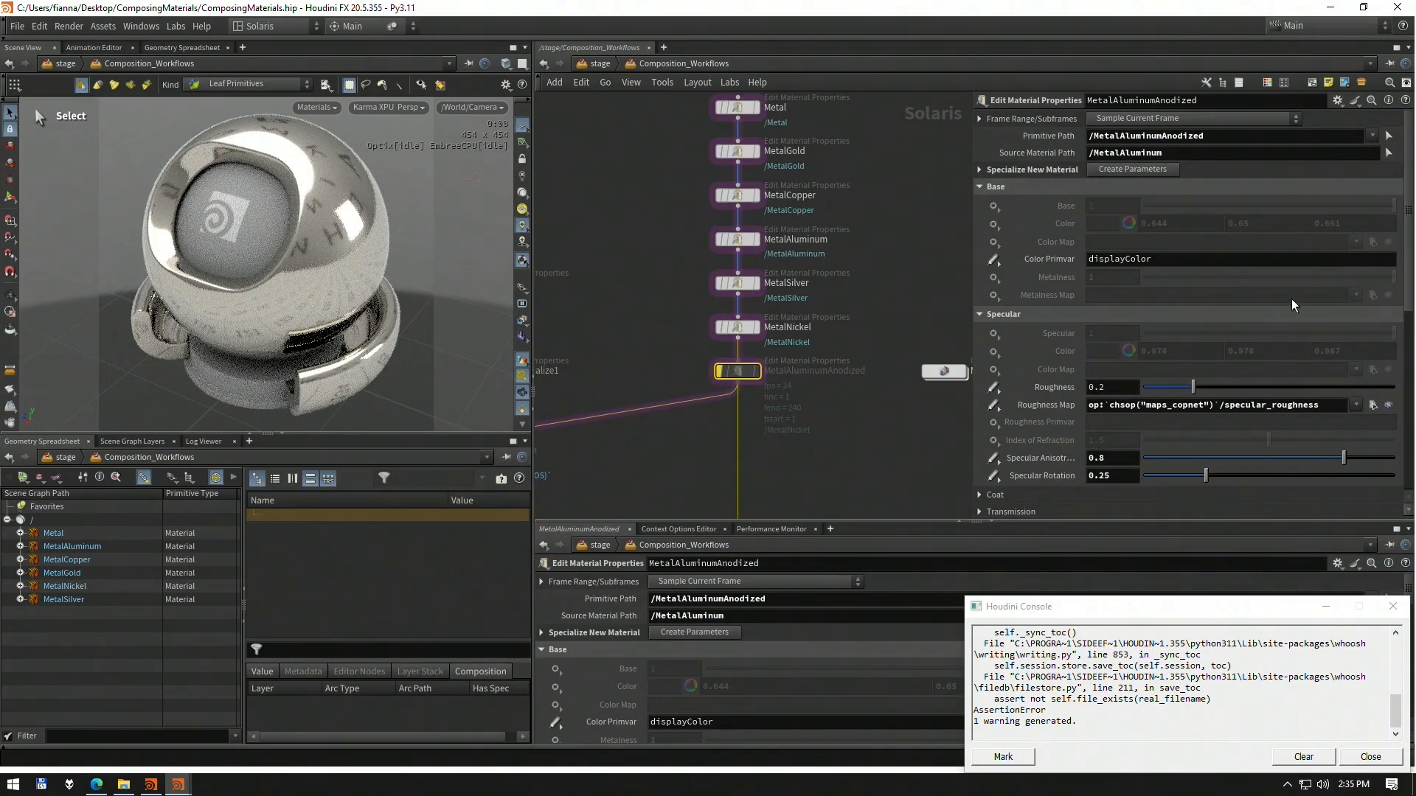
pyautogui.click(720, 370)
pyautogui.scroll(-1, 718, 370)
pyautogui.moveTo(716, 272); pyautogui.dragTo(717, 288, button='middle')
pyautogui.scroll(1, 719, 291)
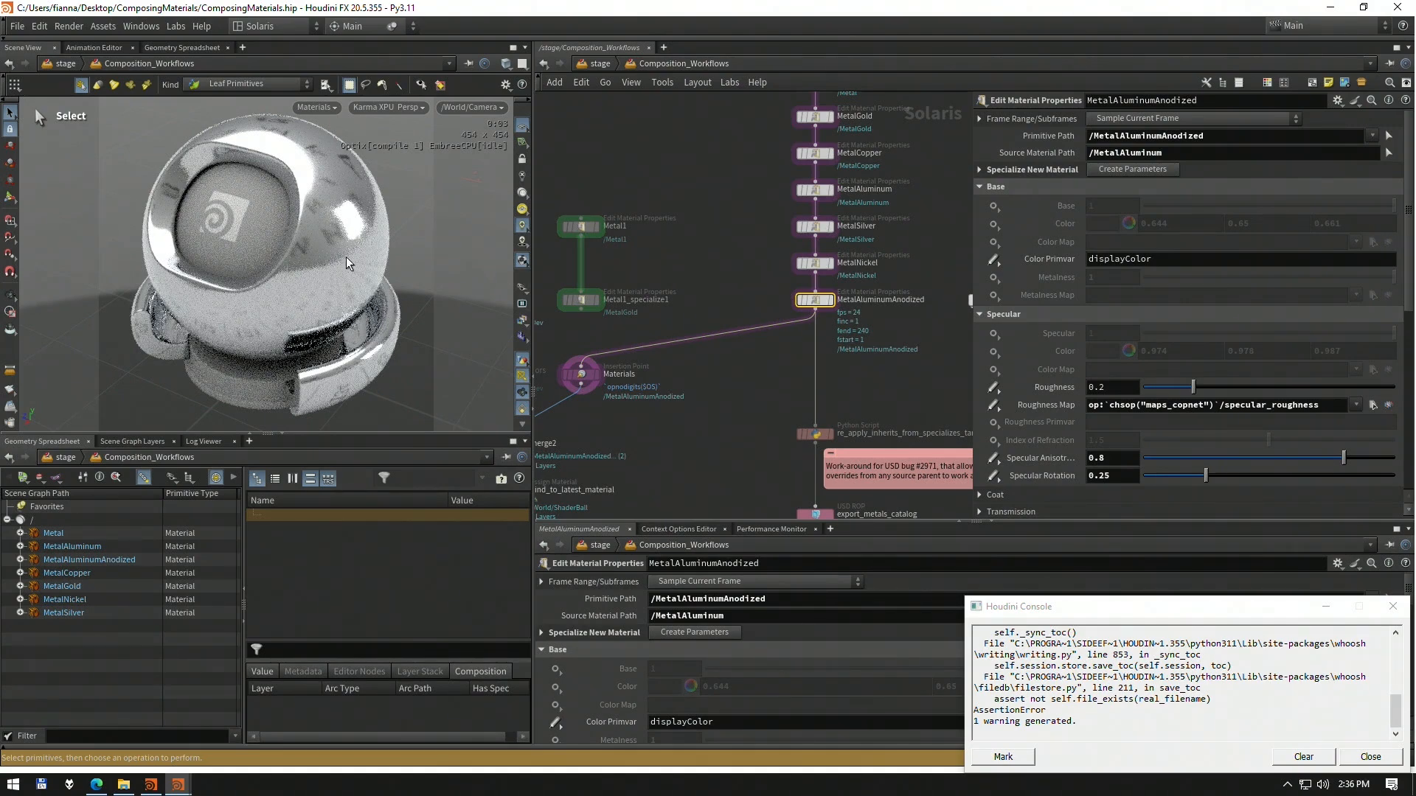
pyautogui.press('h')
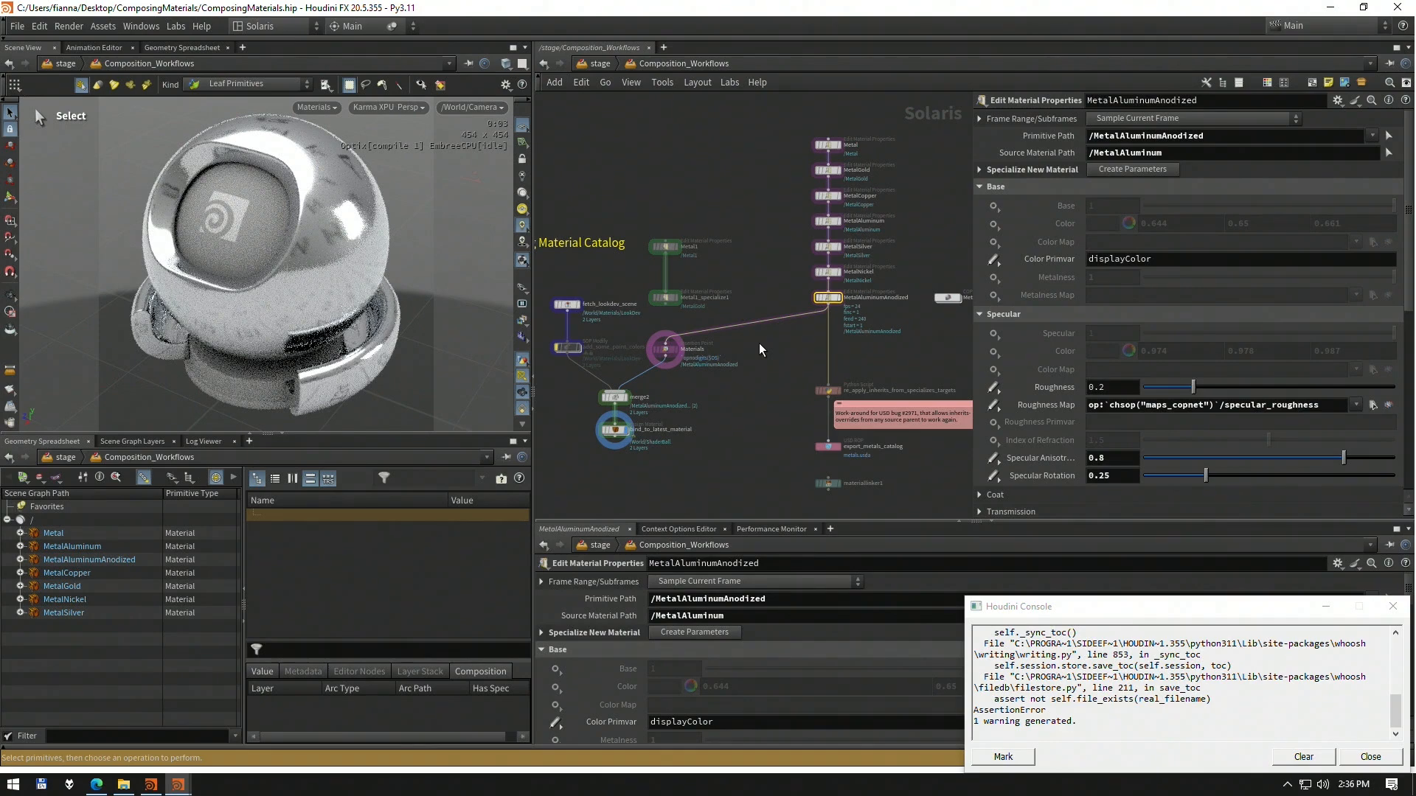
# Review the Python script in re_apply_inherits_from_specializes_targets and move its work-around note away from the node
pyautogui.moveTo(777, 177); pyautogui.dragTo(768, 219, button='middle')
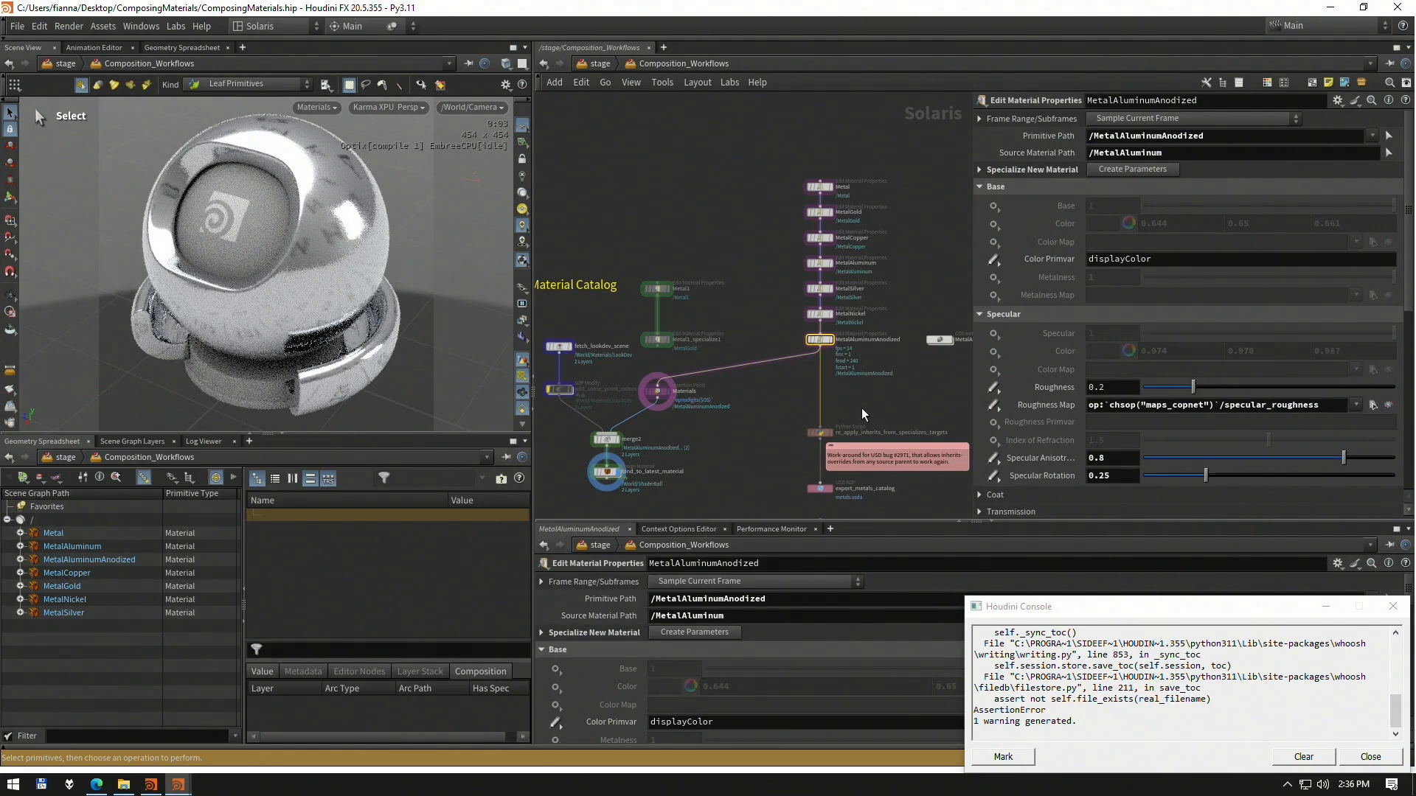
pyautogui.scroll(2, 840, 387)
pyautogui.click(771, 397)
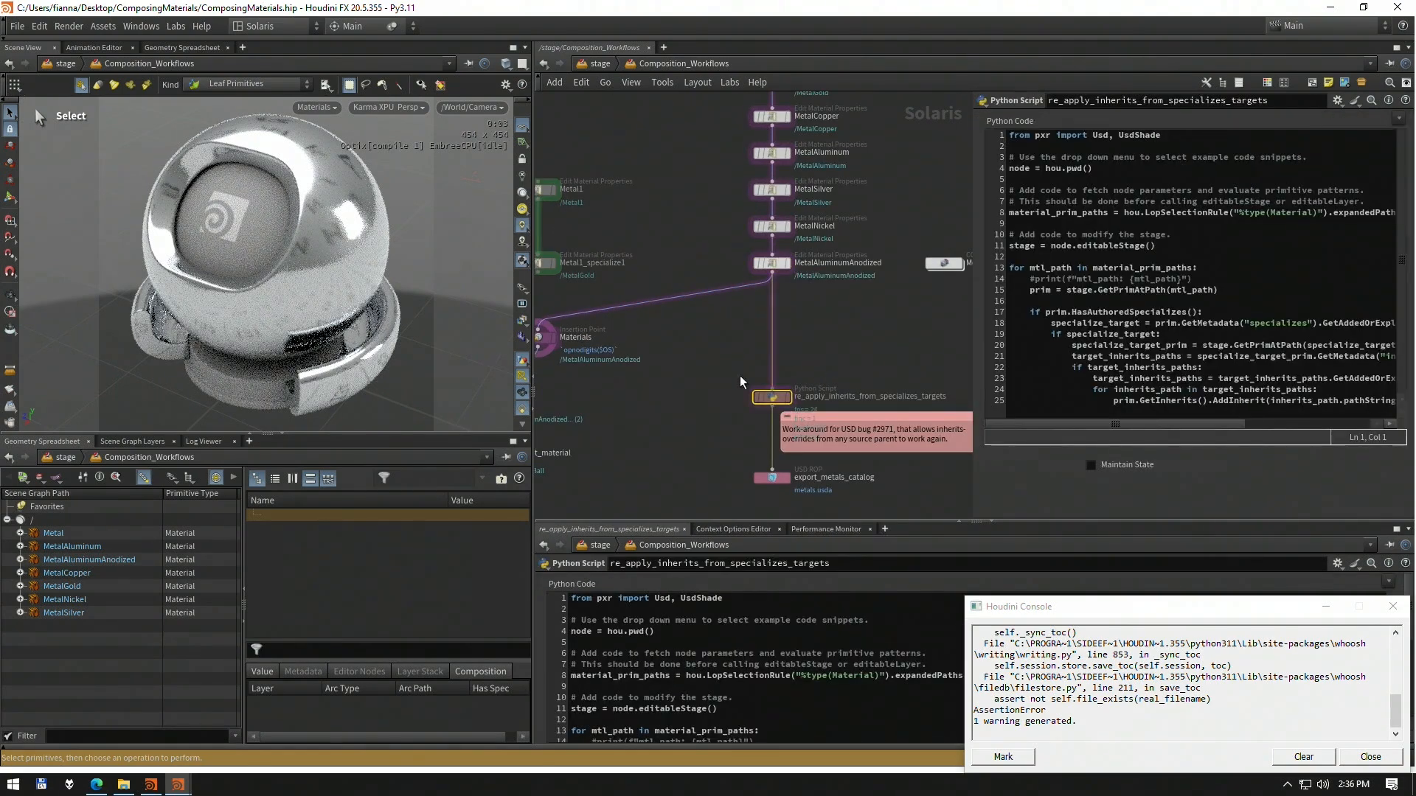
pyautogui.moveTo(839, 351); pyautogui.dragTo(742, 366, button='middle')
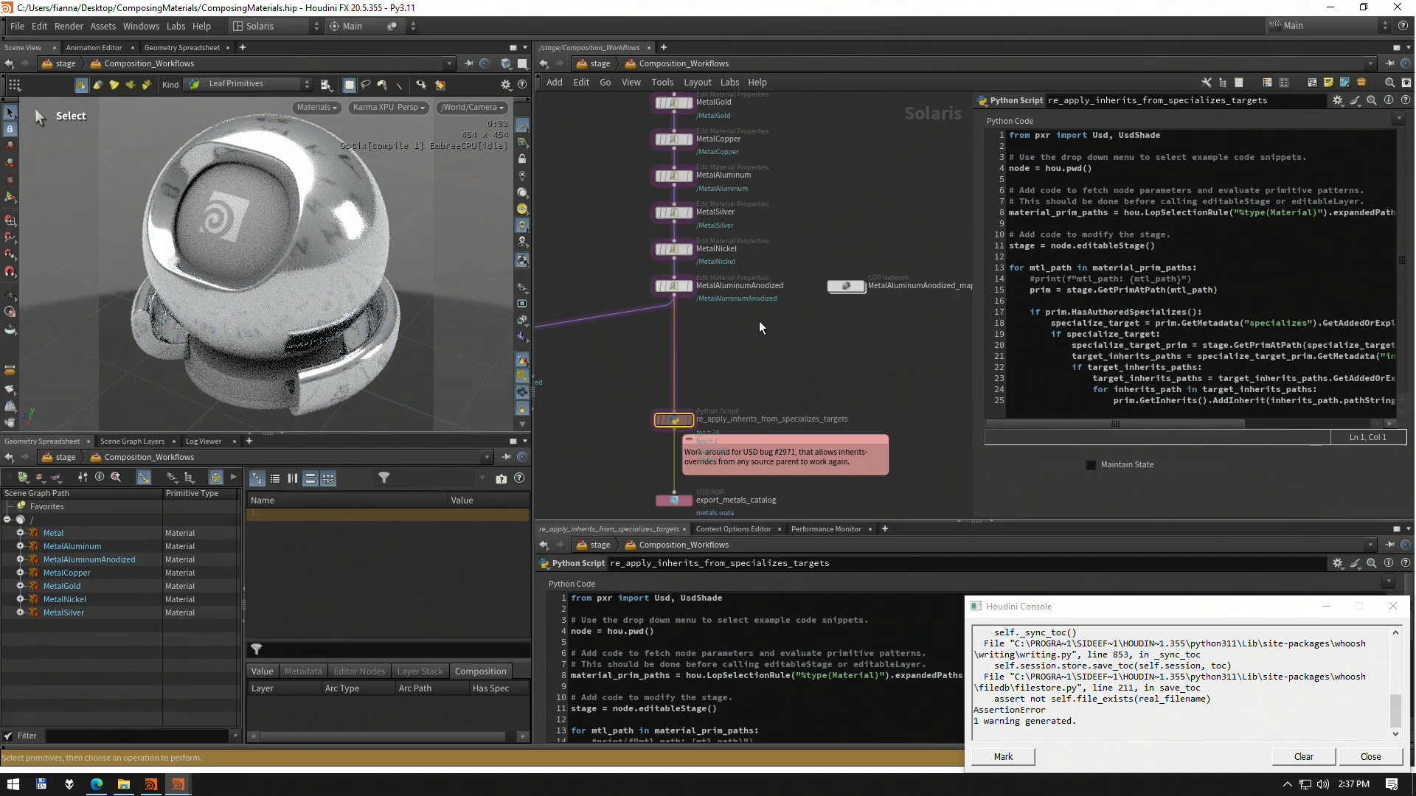
pyautogui.moveTo(762, 352); pyautogui.dragTo(793, 244, button='middle')
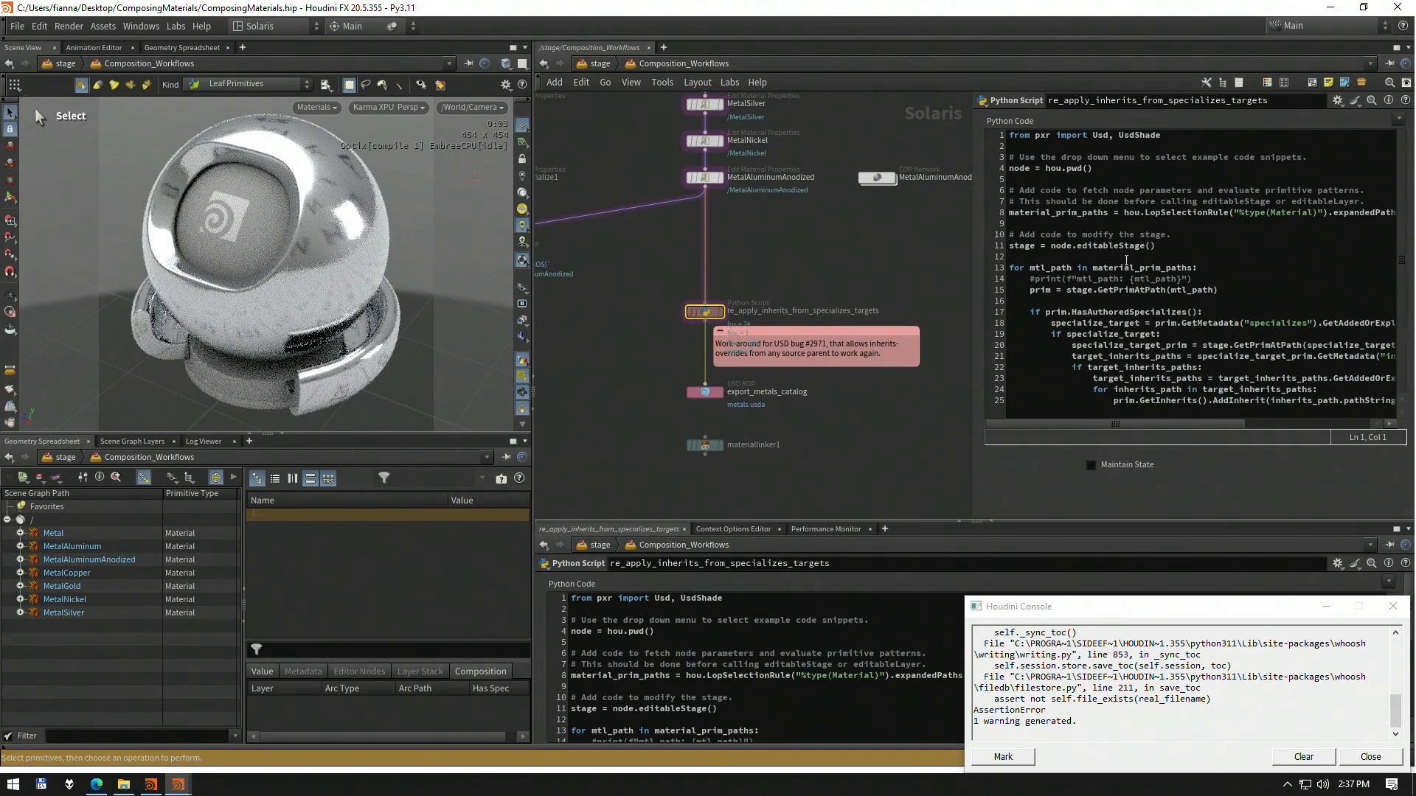
pyautogui.moveTo(855, 272); pyautogui.dragTo(844, 245, button='middle')
pyautogui.moveTo(715, 291)
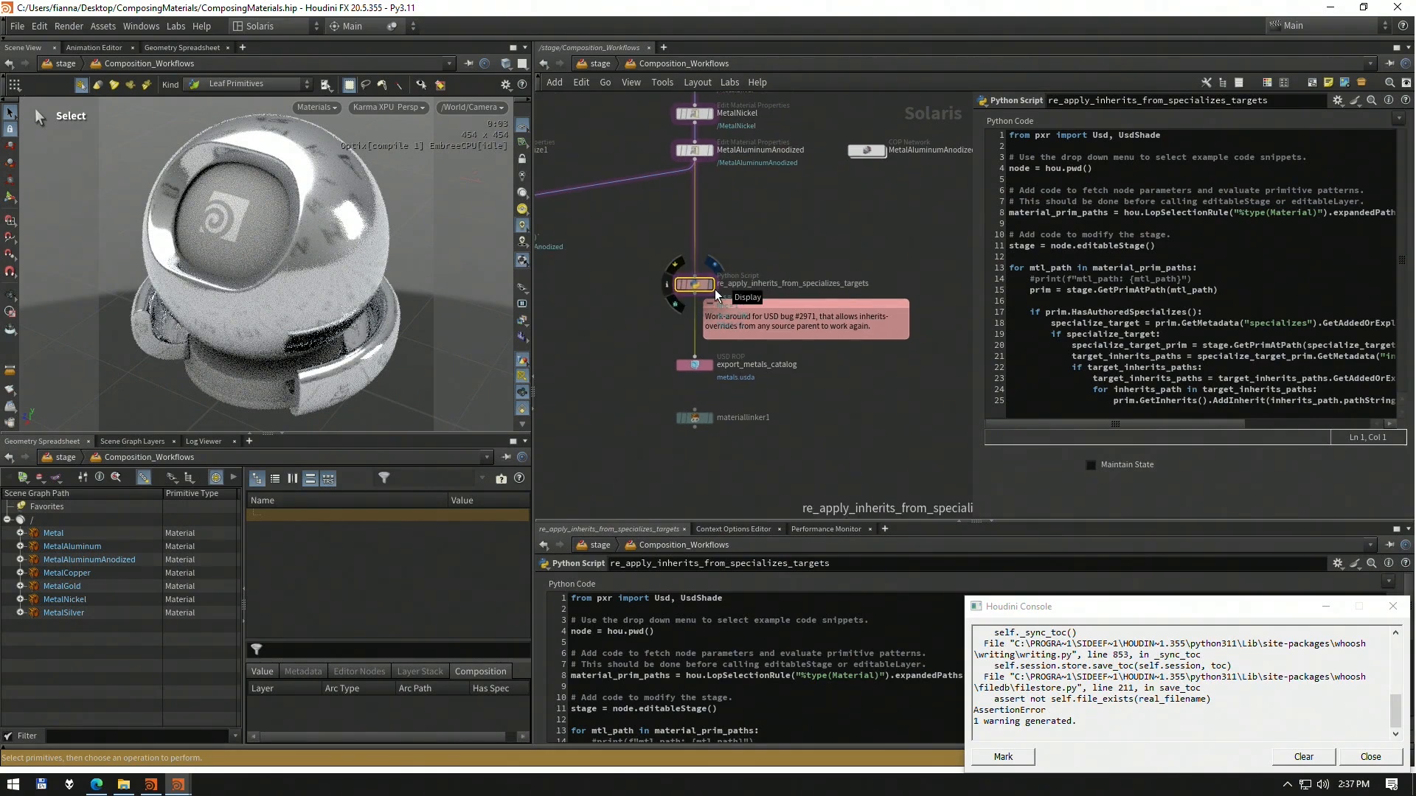
pyautogui.moveTo(787, 303); pyautogui.dragTo(833, 309)
# Check the export settings of export_metals_catalog, then display materiallinker1 and show its material catalog
pyautogui.click(695, 364)
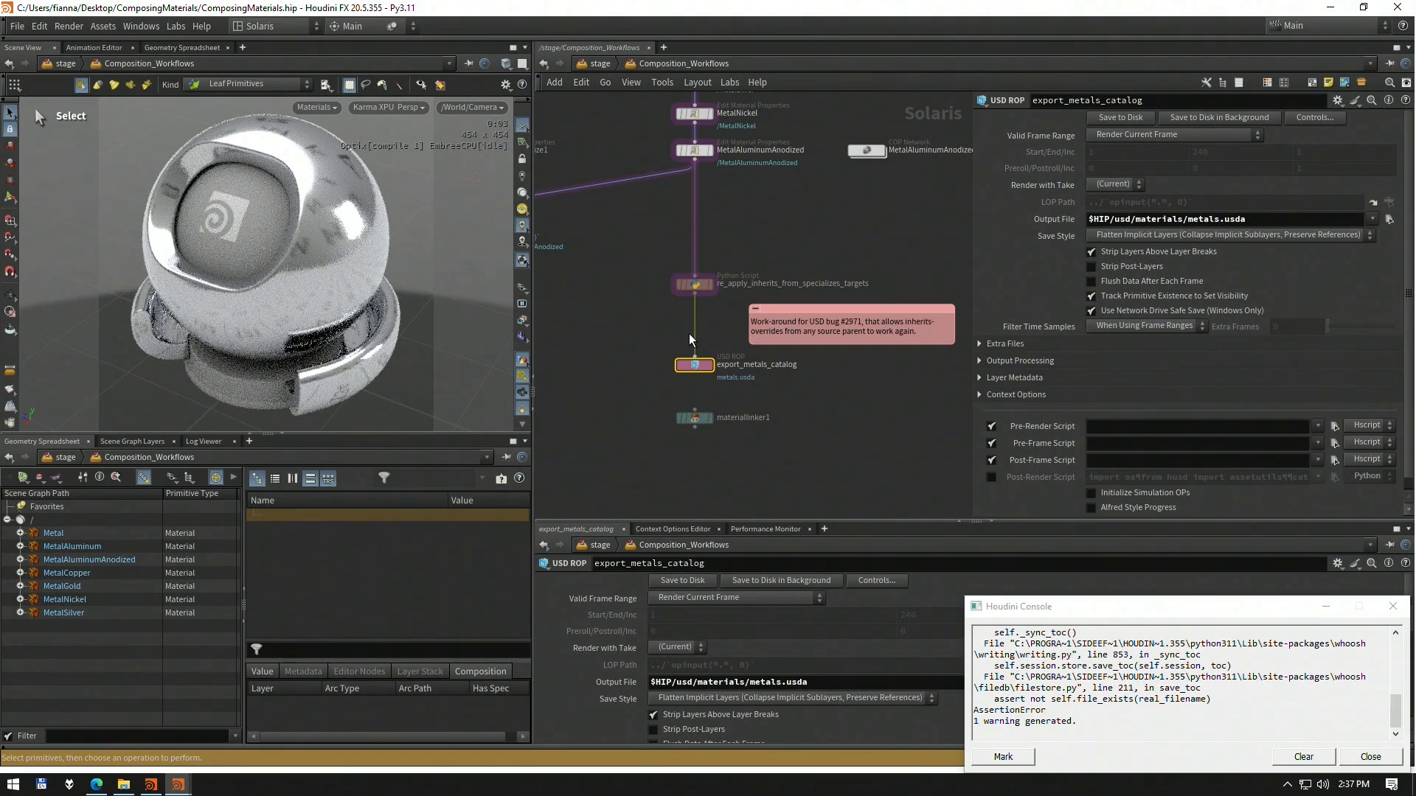
pyautogui.click(709, 418)
pyautogui.click(697, 419)
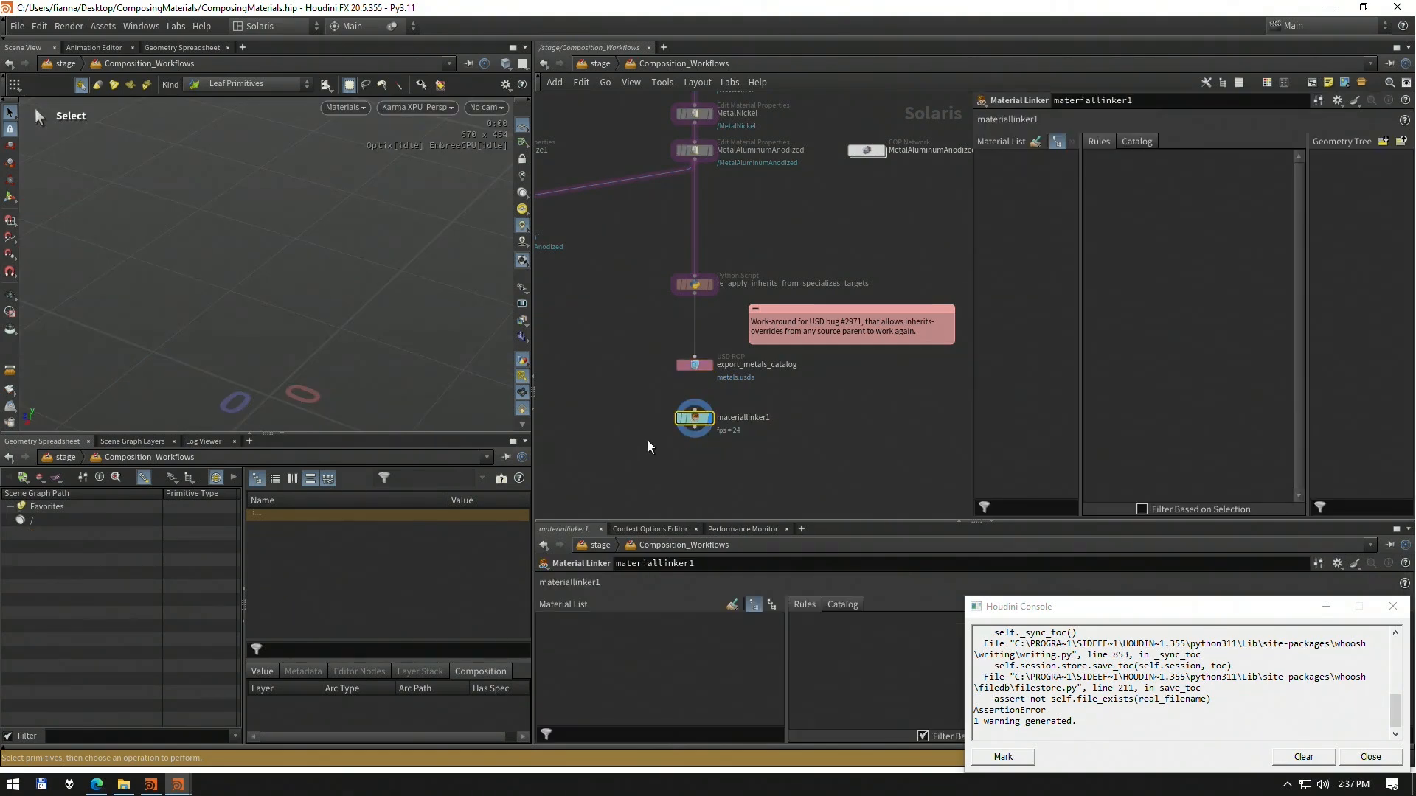
pyautogui.click(1138, 140)
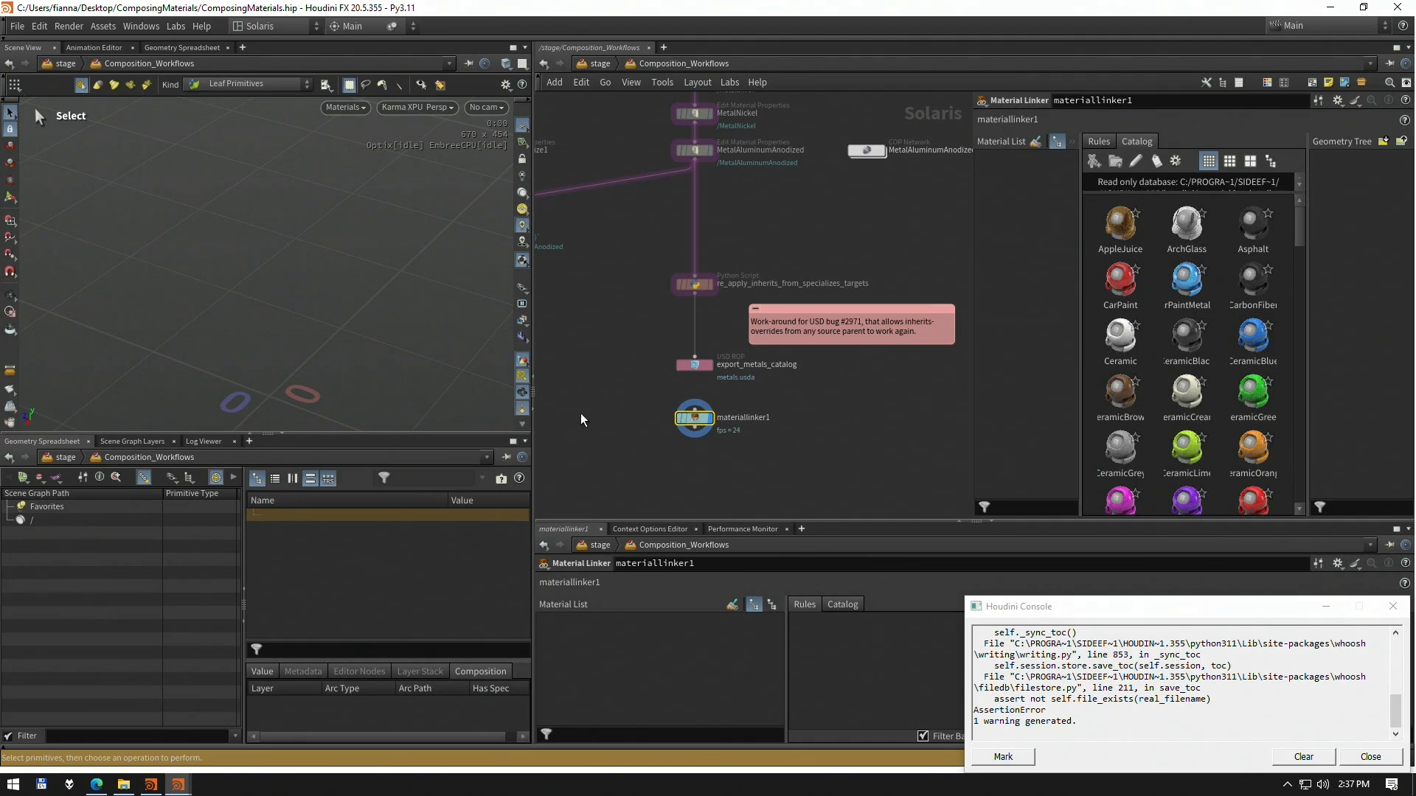
# Enable the post-render script on export_metals_catalog and review its code in an enlarged editor window
pyautogui.moveTo(715, 376); pyautogui.dragTo(718, 376)
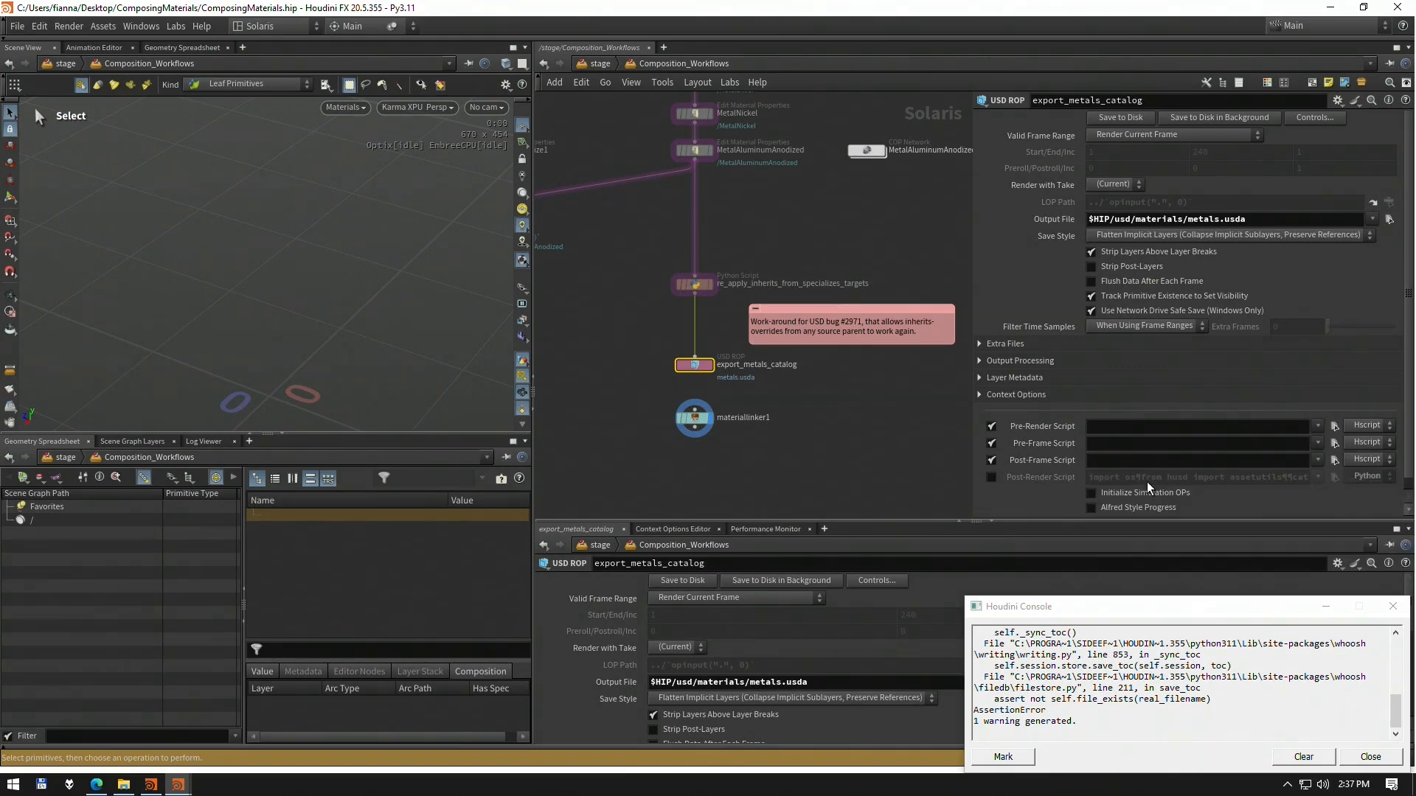
pyautogui.click(992, 476)
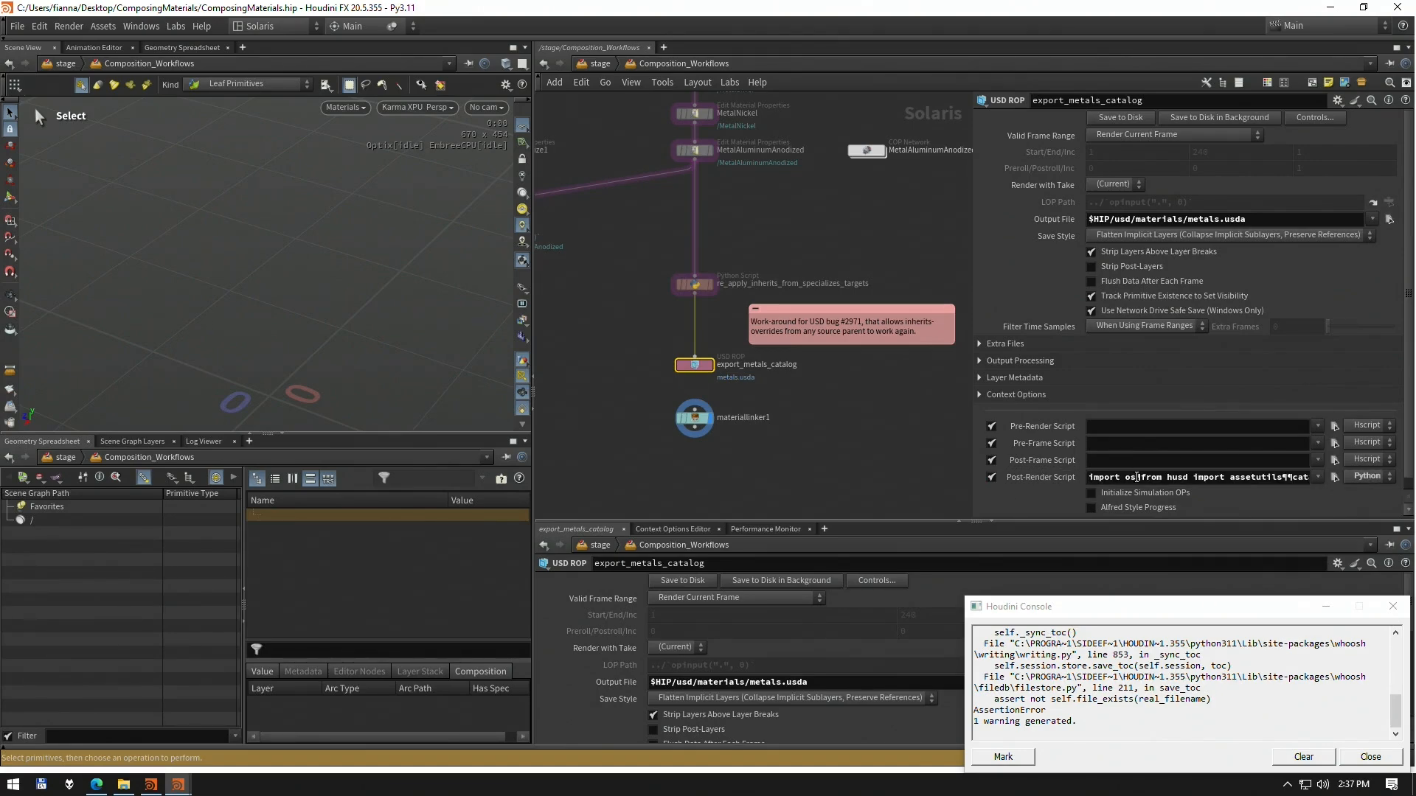
pyautogui.hotkey('alt', 'e')
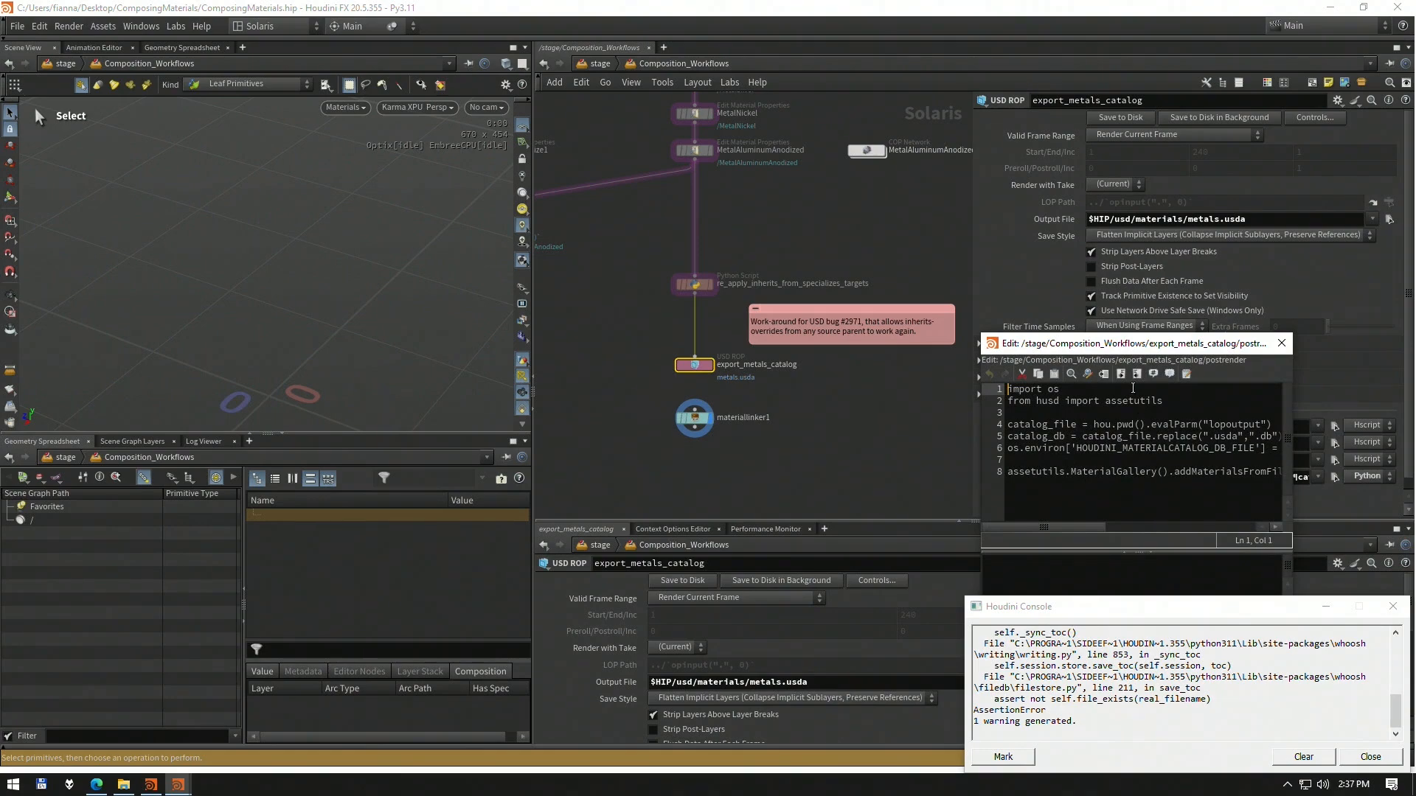
pyautogui.moveTo(1102, 347); pyautogui.dragTo(589, 226)
pyautogui.moveTo(791, 505); pyautogui.dragTo(1258, 536)
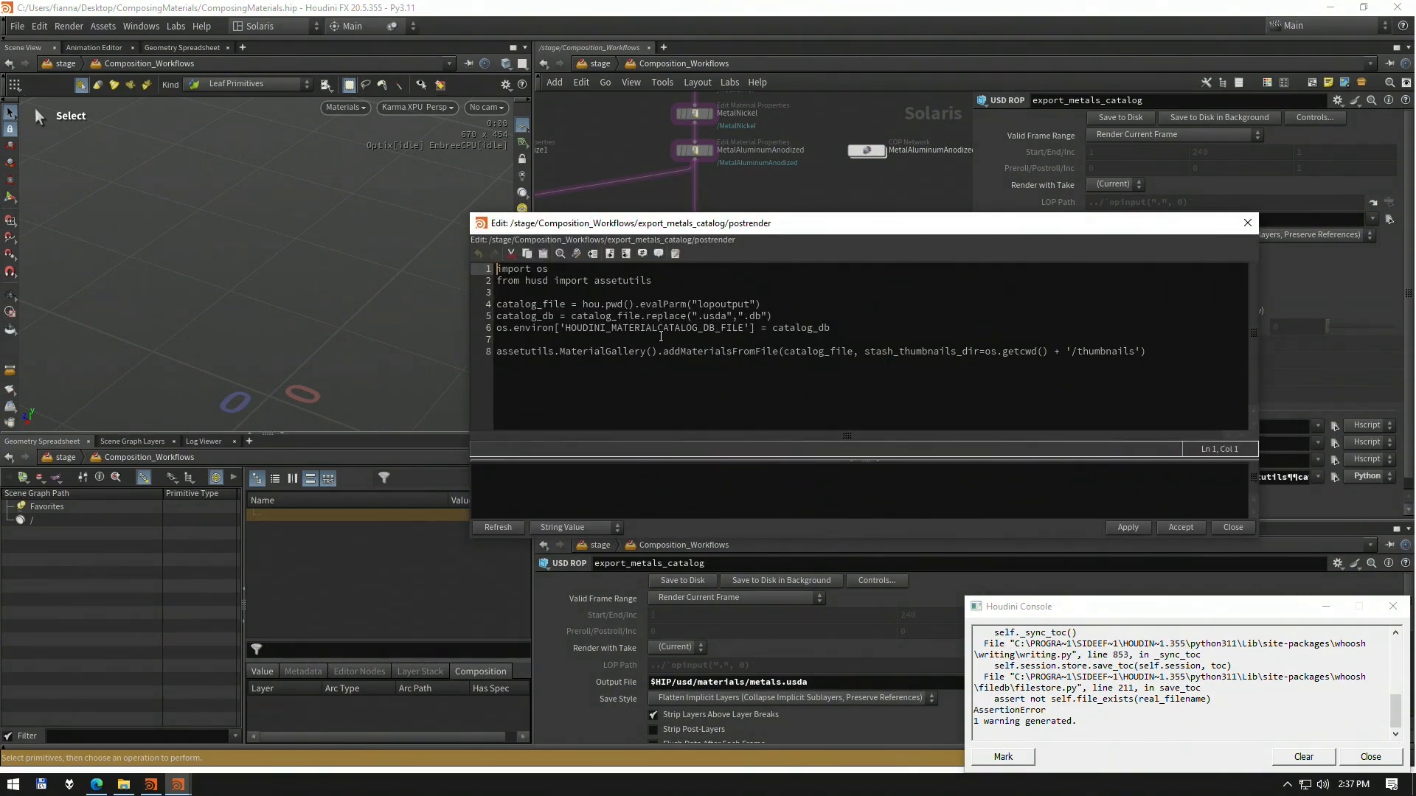
pyautogui.click(1247, 222)
# Remove the stray "w" from export_metals_catalog's post-render script and save the metals catalog to disk
pyautogui.moveTo(764, 413); pyautogui.dragTo(849, 451, button='middle')
pyautogui.click(851, 440)
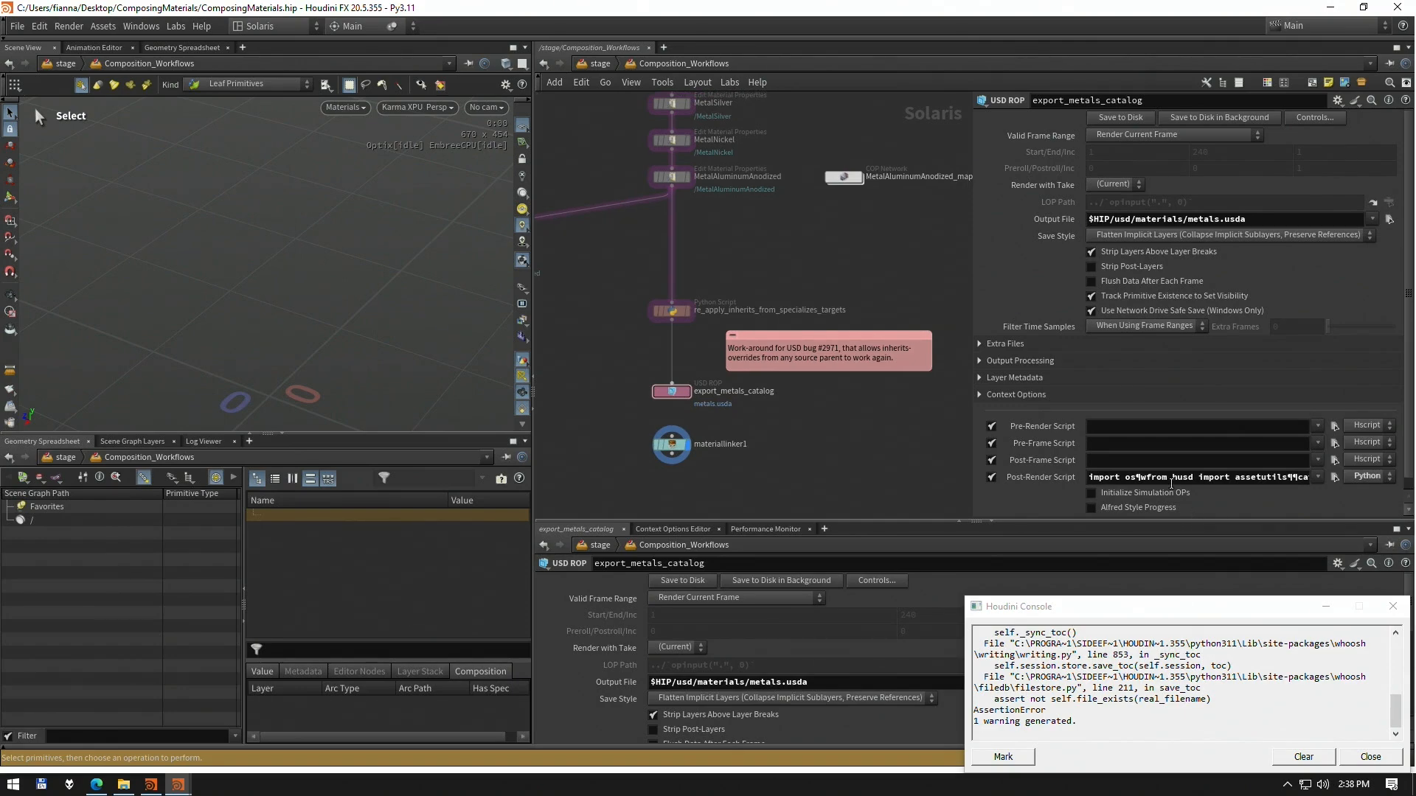
pyautogui.click(1145, 477)
pyautogui.press('BackSpace')
pyautogui.click(852, 470)
pyautogui.click(1121, 118)
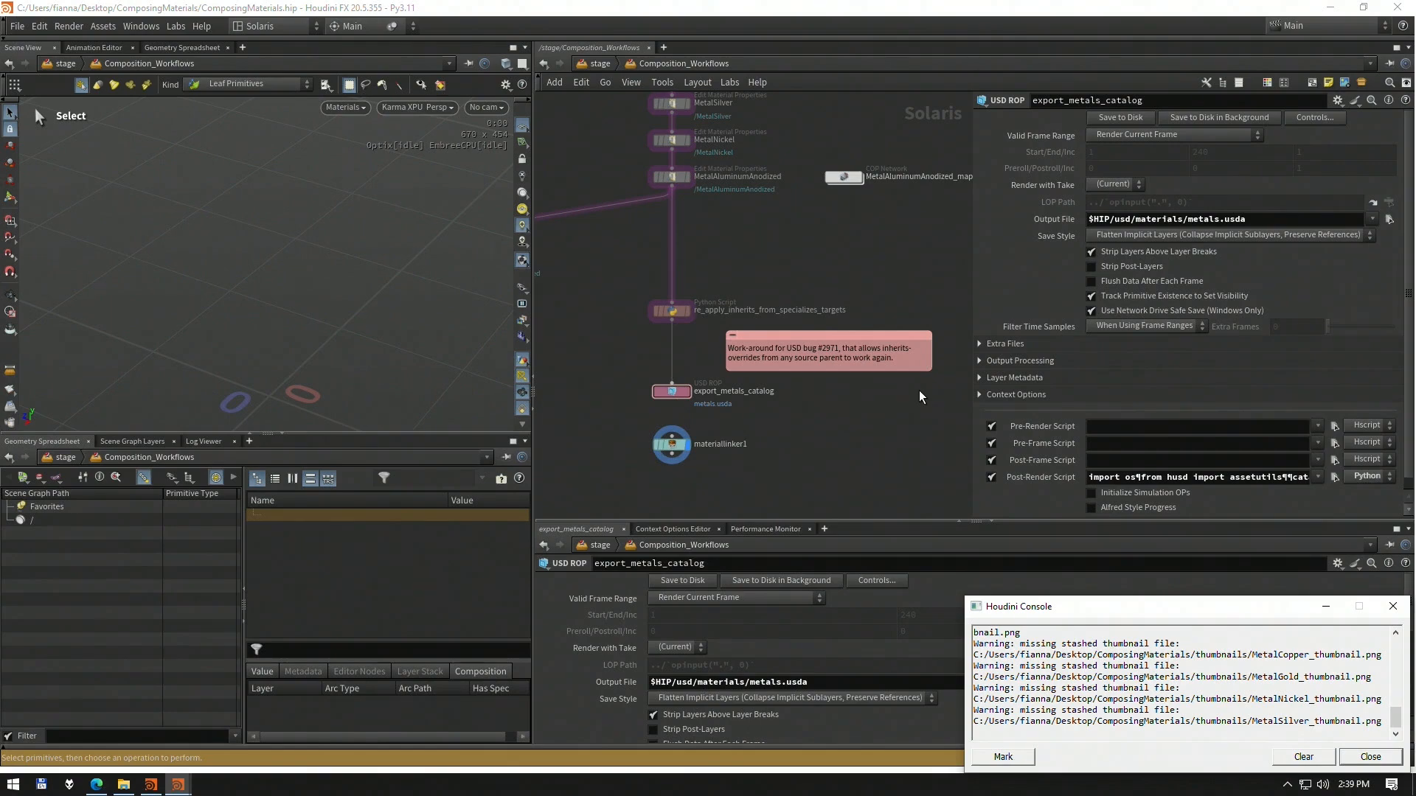
# Show the material catalog of materiallinker1 and widen its parameter area
pyautogui.click(671, 444)
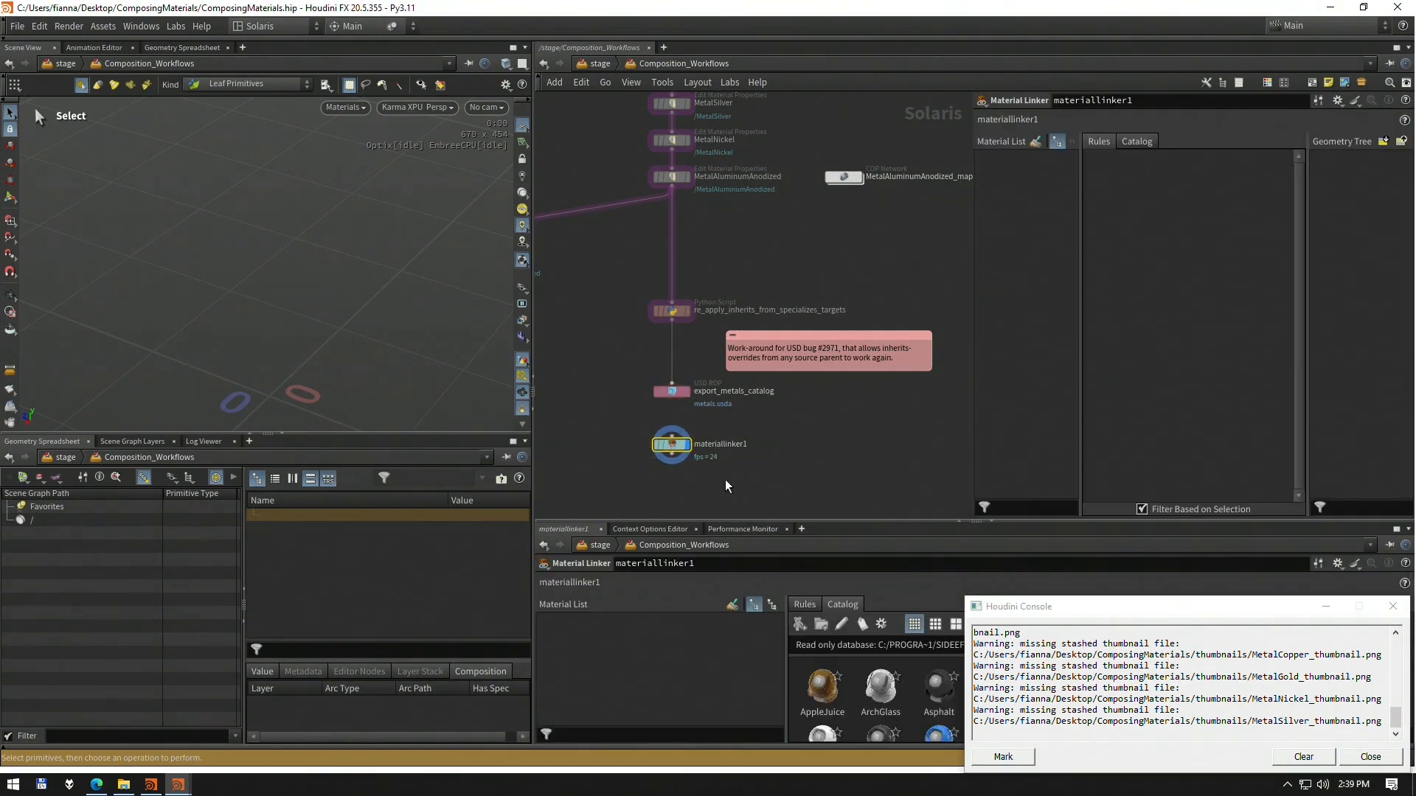
pyautogui.click(1135, 142)
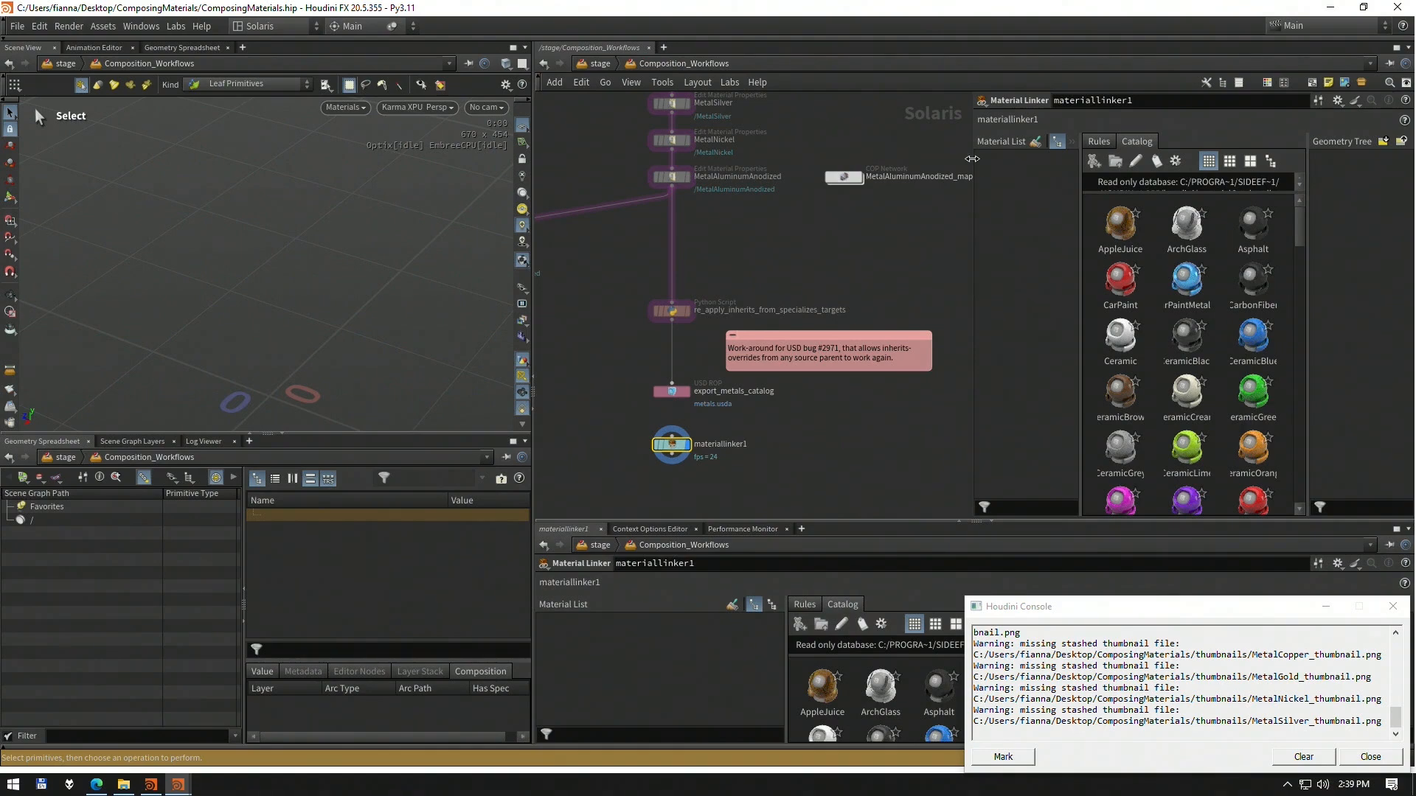
pyautogui.moveTo(972, 159); pyautogui.dragTo(735, 158)
# Look through the project's usd folder and its materials subfolder for a material database file to open
pyautogui.click(1025, 160)
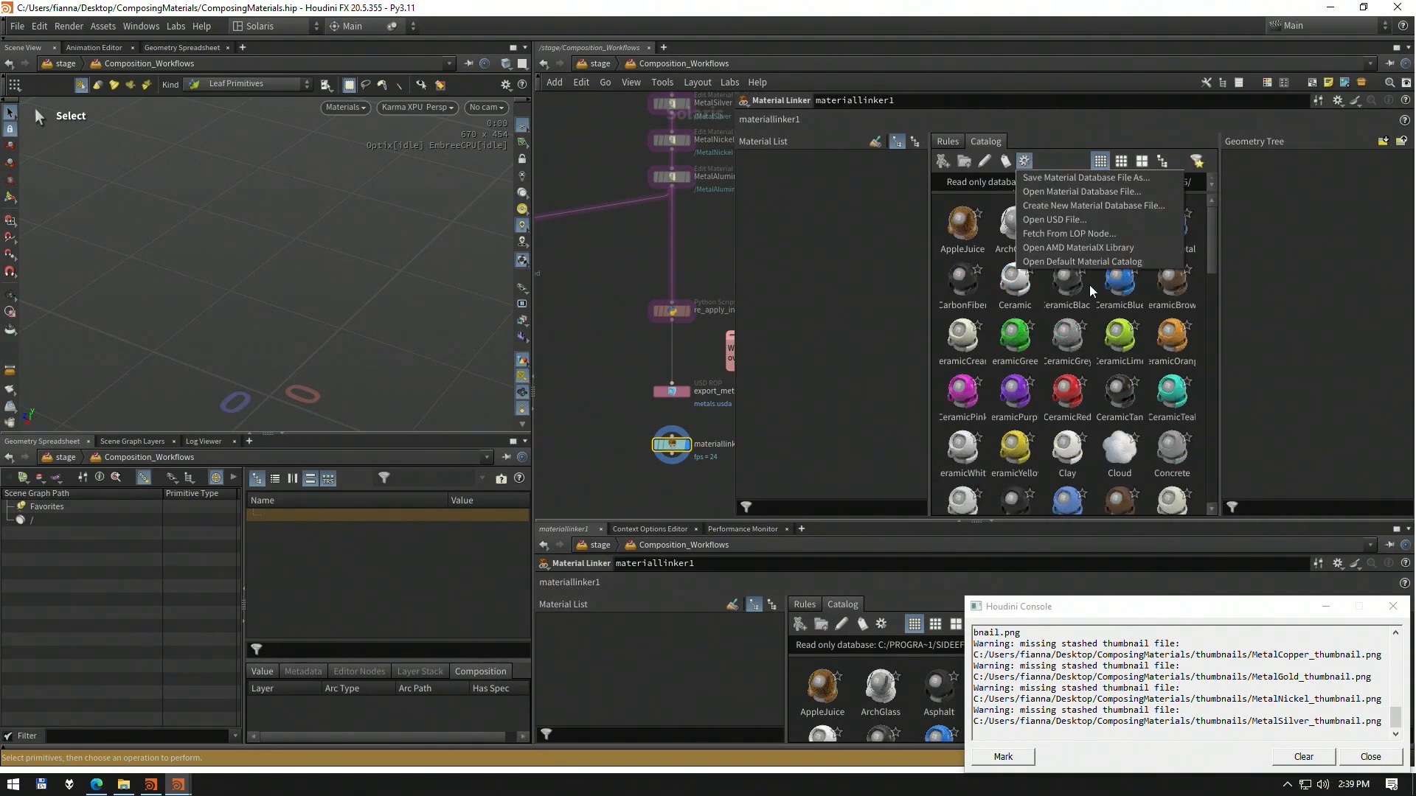
pyautogui.click(1161, 189)
pyautogui.doubleClick(866, 210)
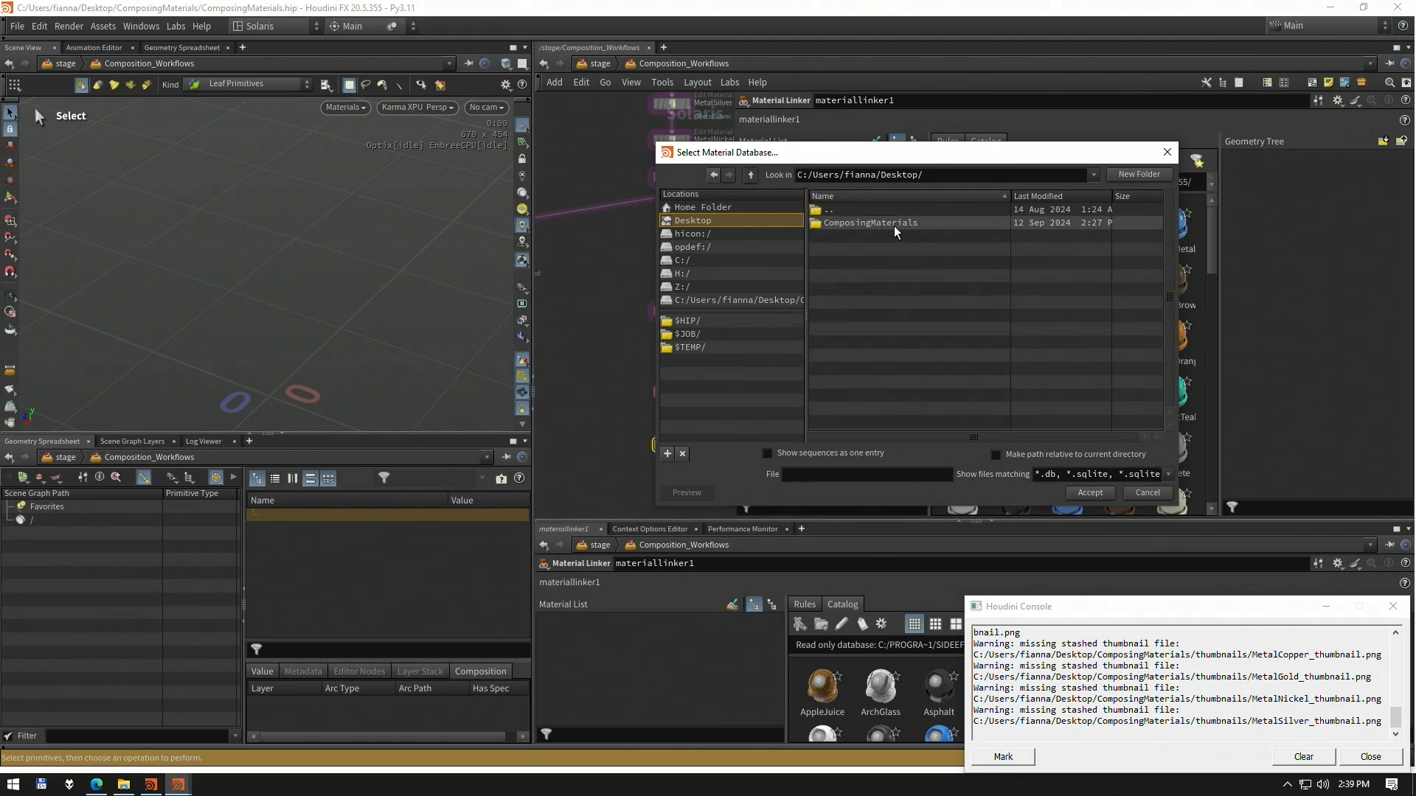
pyautogui.doubleClick(894, 225)
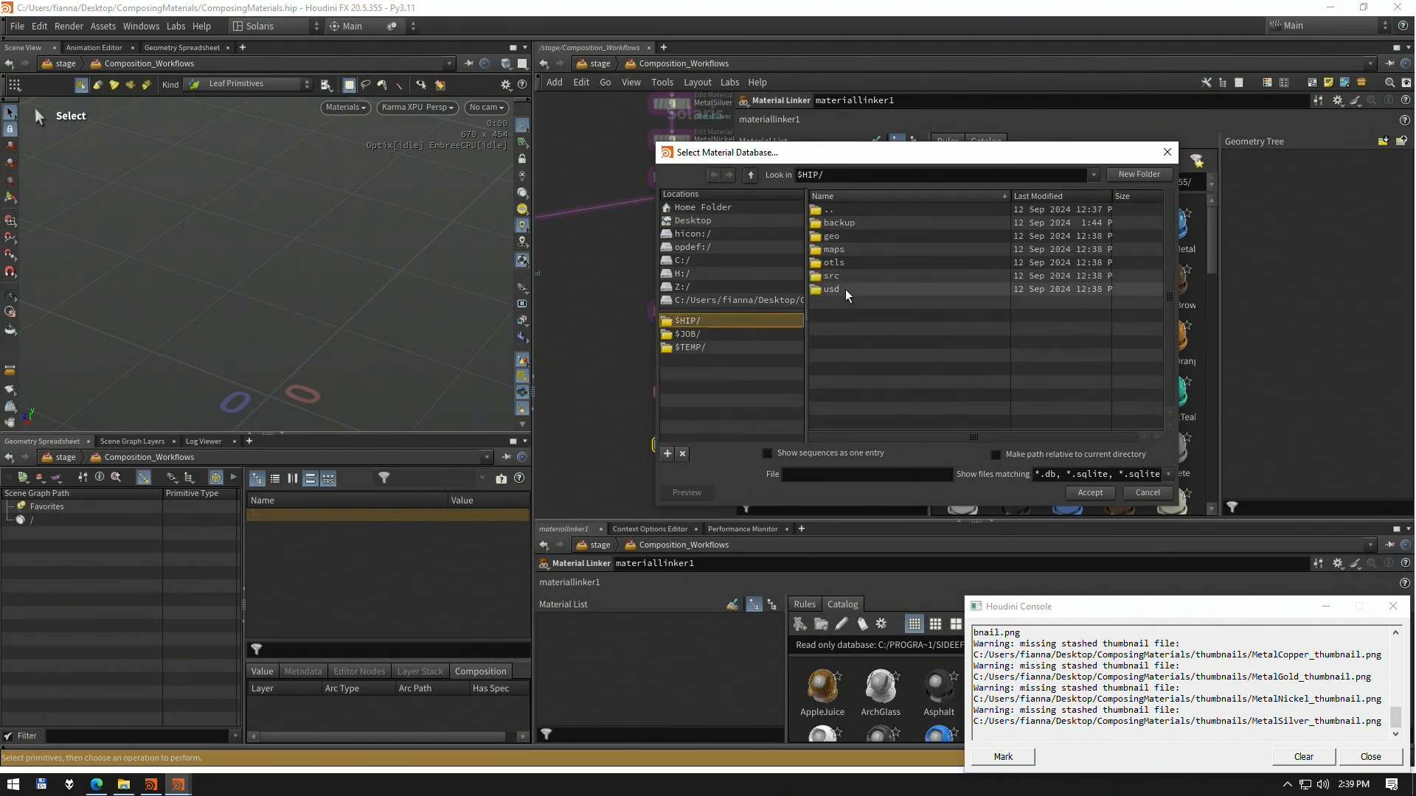
pyautogui.doubleClick(845, 289)
pyautogui.doubleClick(846, 235)
pyautogui.doubleClick(863, 224)
pyautogui.doubleClick(827, 210)
pyautogui.doubleClick(827, 210)
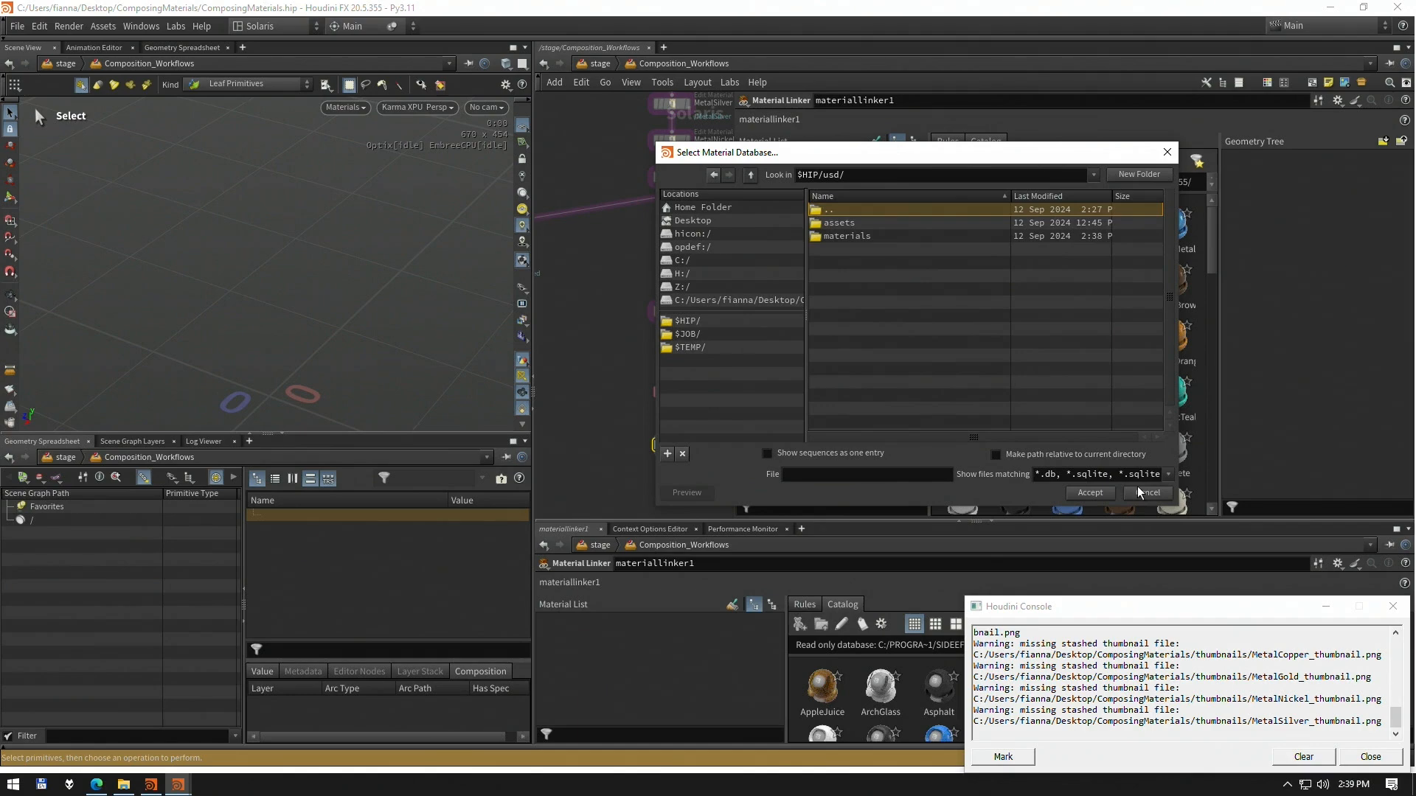
pyautogui.click(1158, 496)
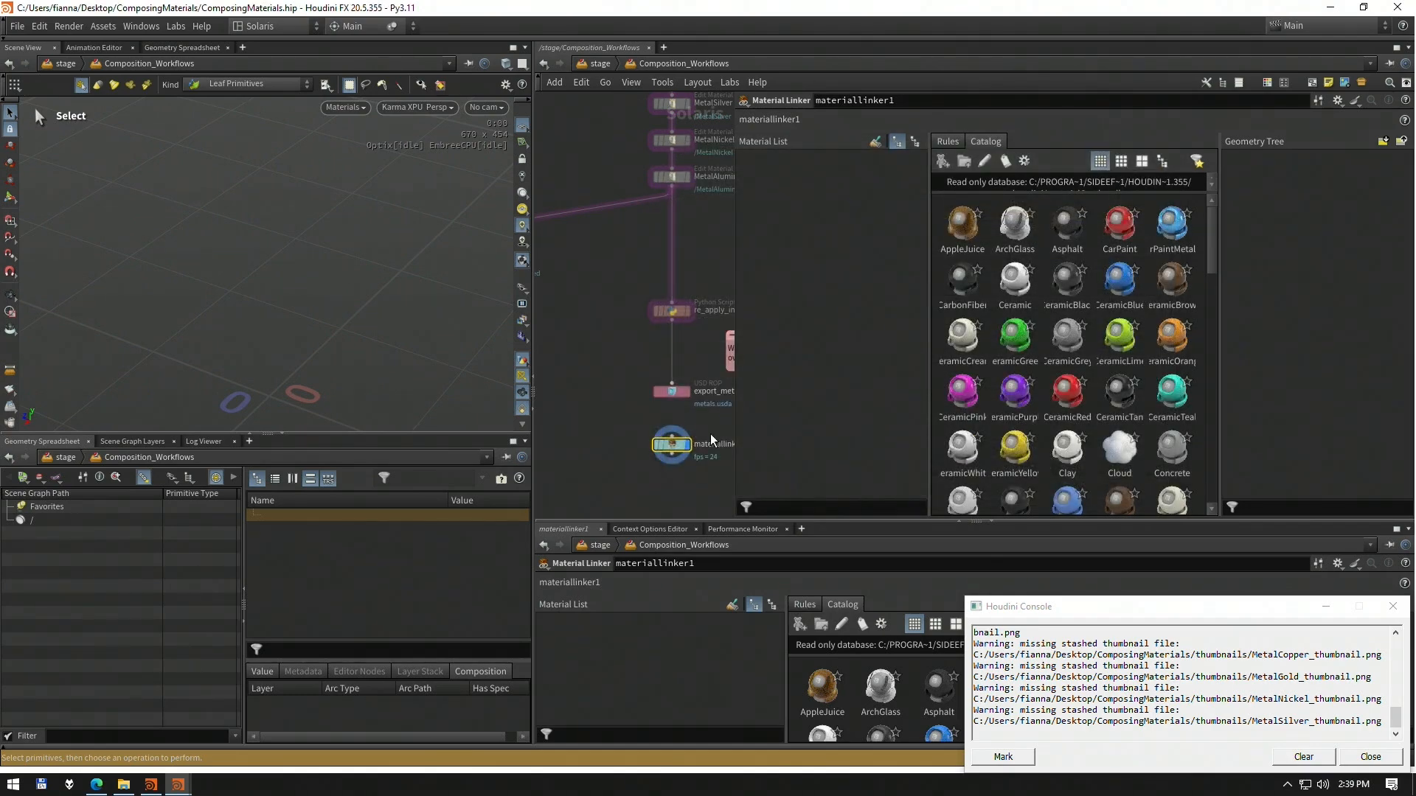
# Recheck the post-render script of export_metals_catalog and examine the contents of its output folder, $HIP/usd/materials
pyautogui.press('p')
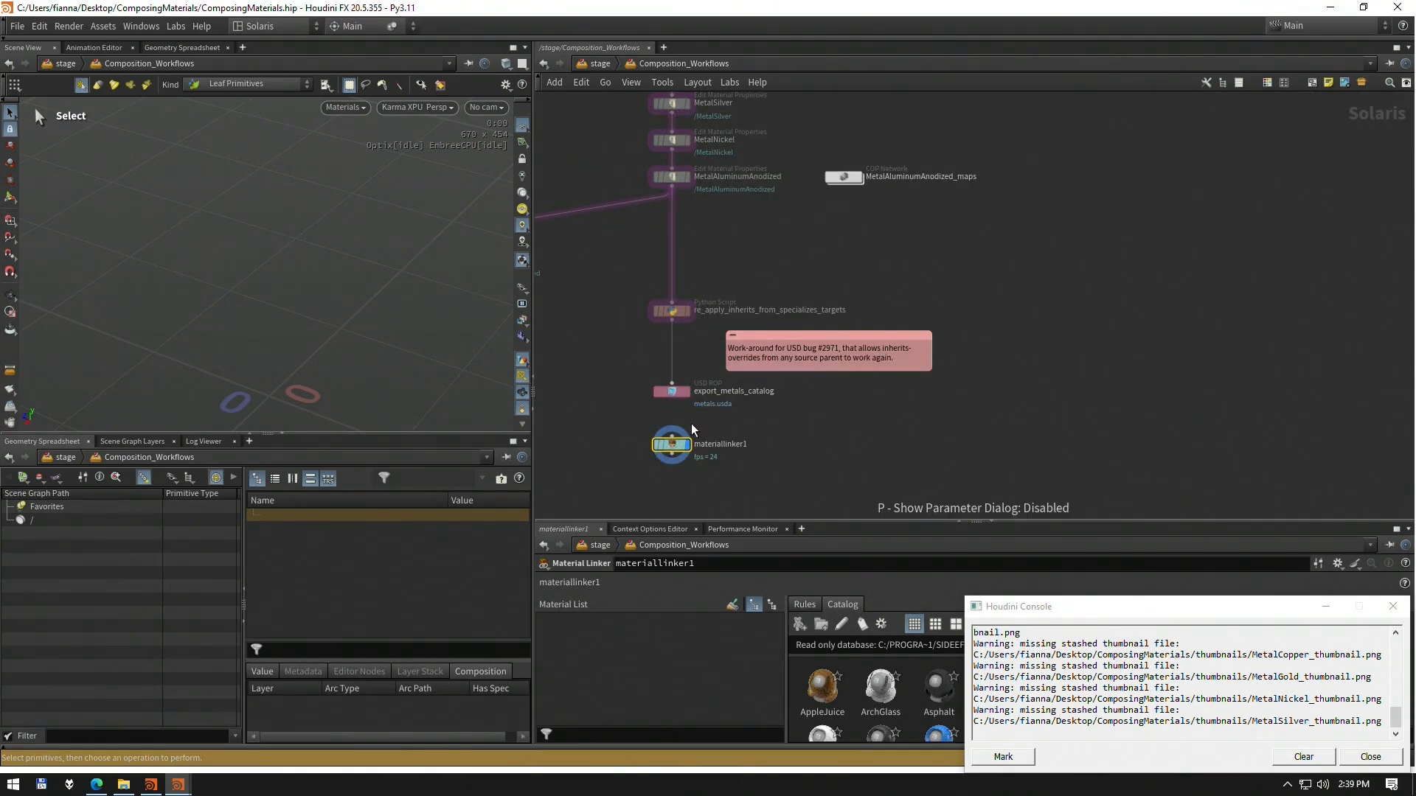
pyautogui.click(683, 392)
pyautogui.press('p')
pyautogui.click(1187, 477)
pyautogui.hotkey('alt', 'e')
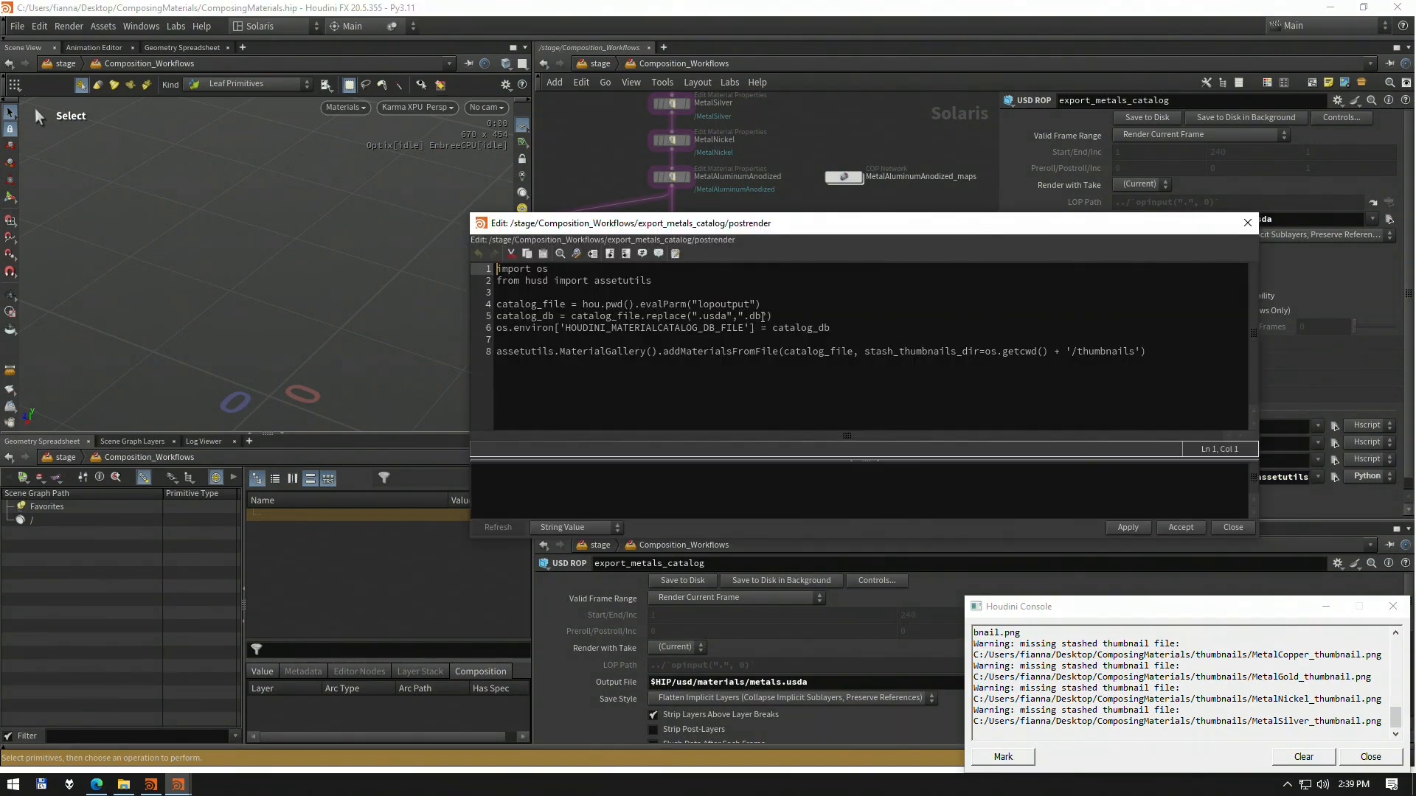
pyautogui.click(1246, 224)
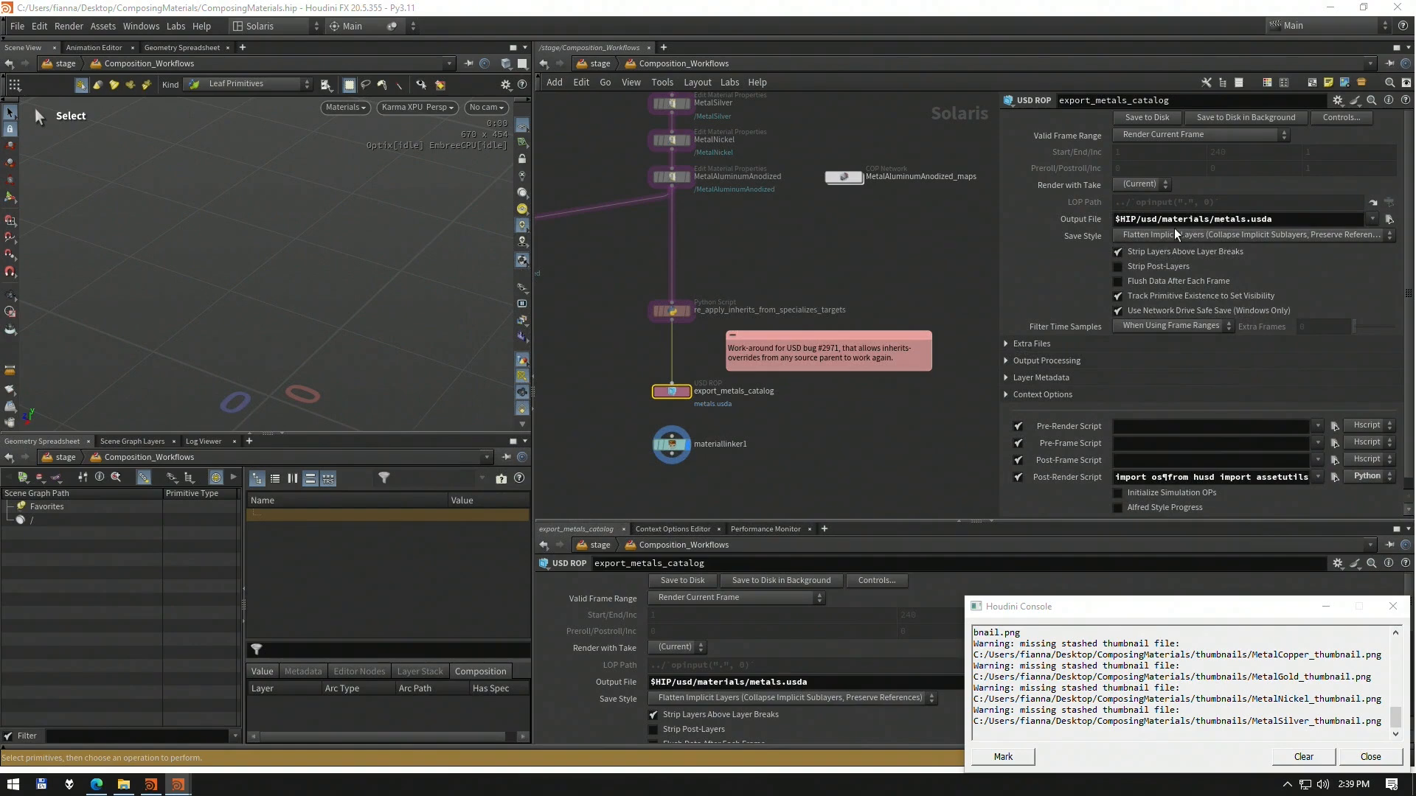
pyautogui.click(1386, 219)
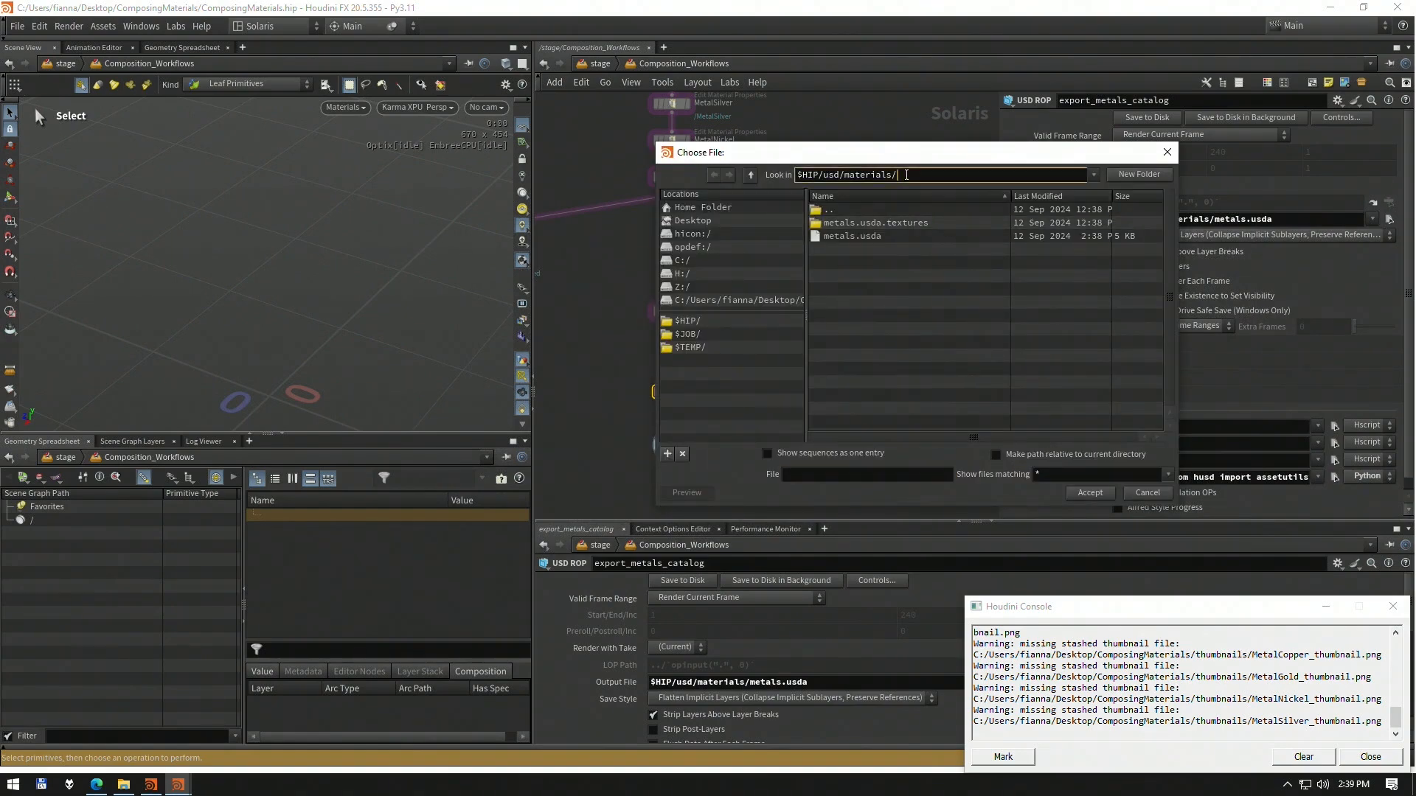
pyautogui.click(1147, 492)
# Try to open metals.usda as materiallinker1's material database, with the file filter set to *
pyautogui.click(671, 445)
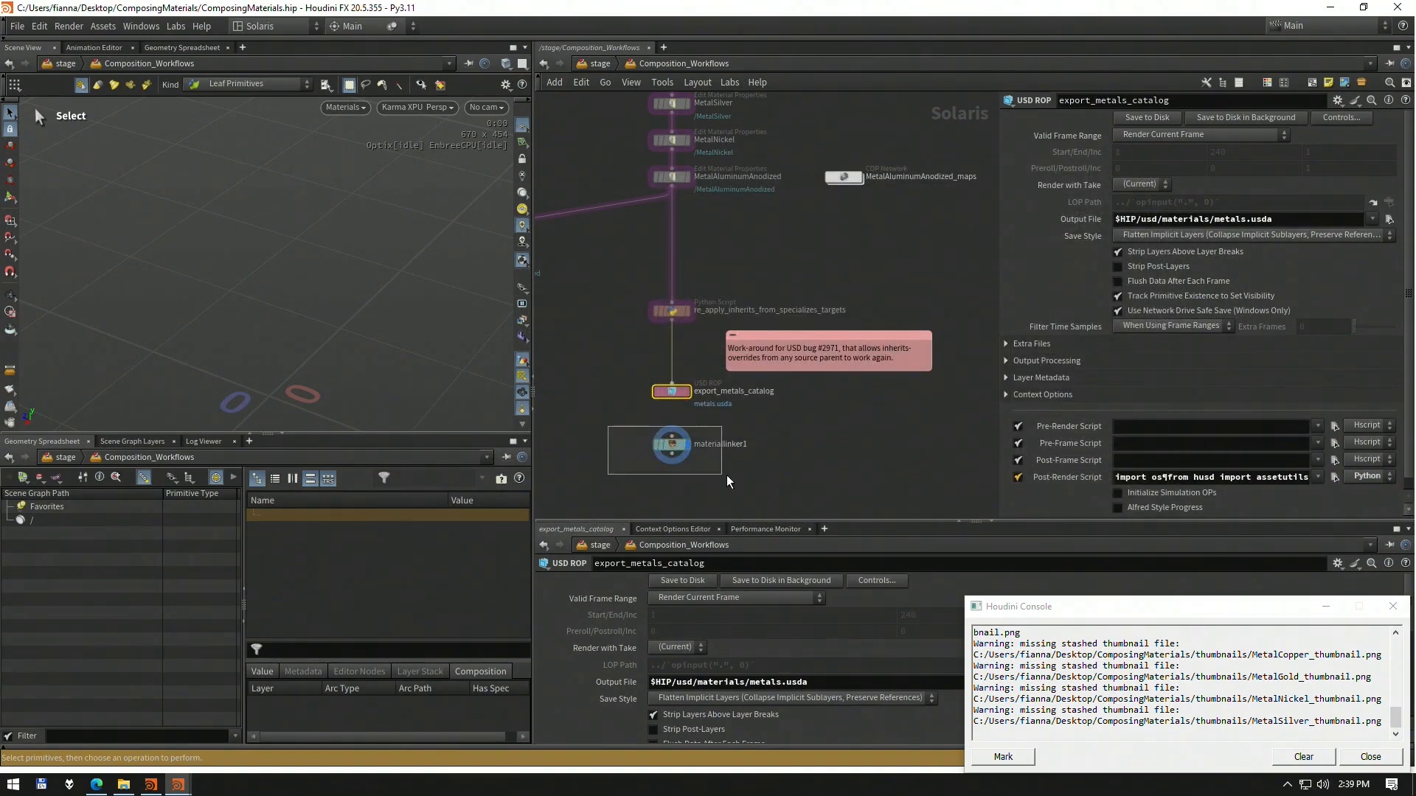
pyautogui.click(1179, 160)
pyautogui.click(1197, 190)
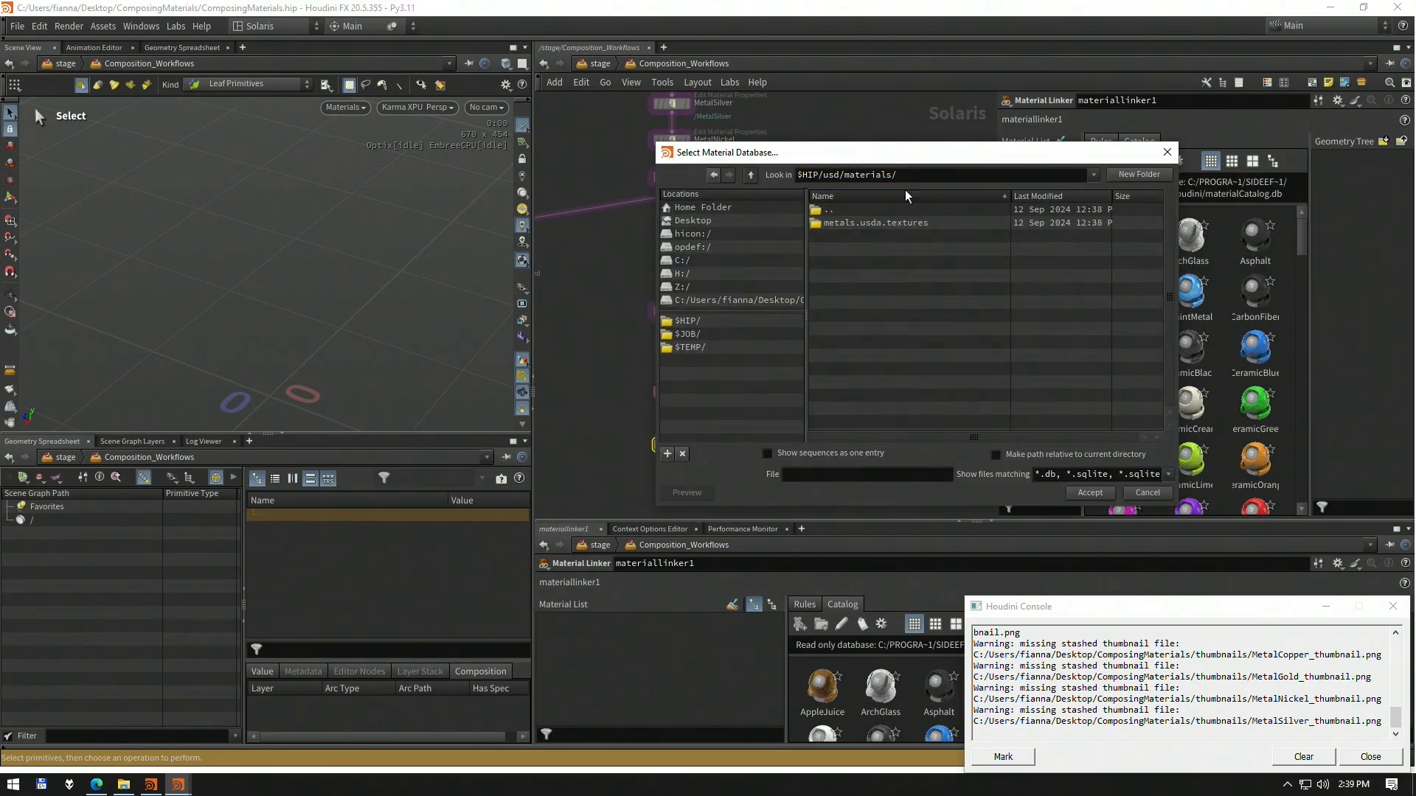
pyautogui.click(1099, 472)
pyautogui.write('*')
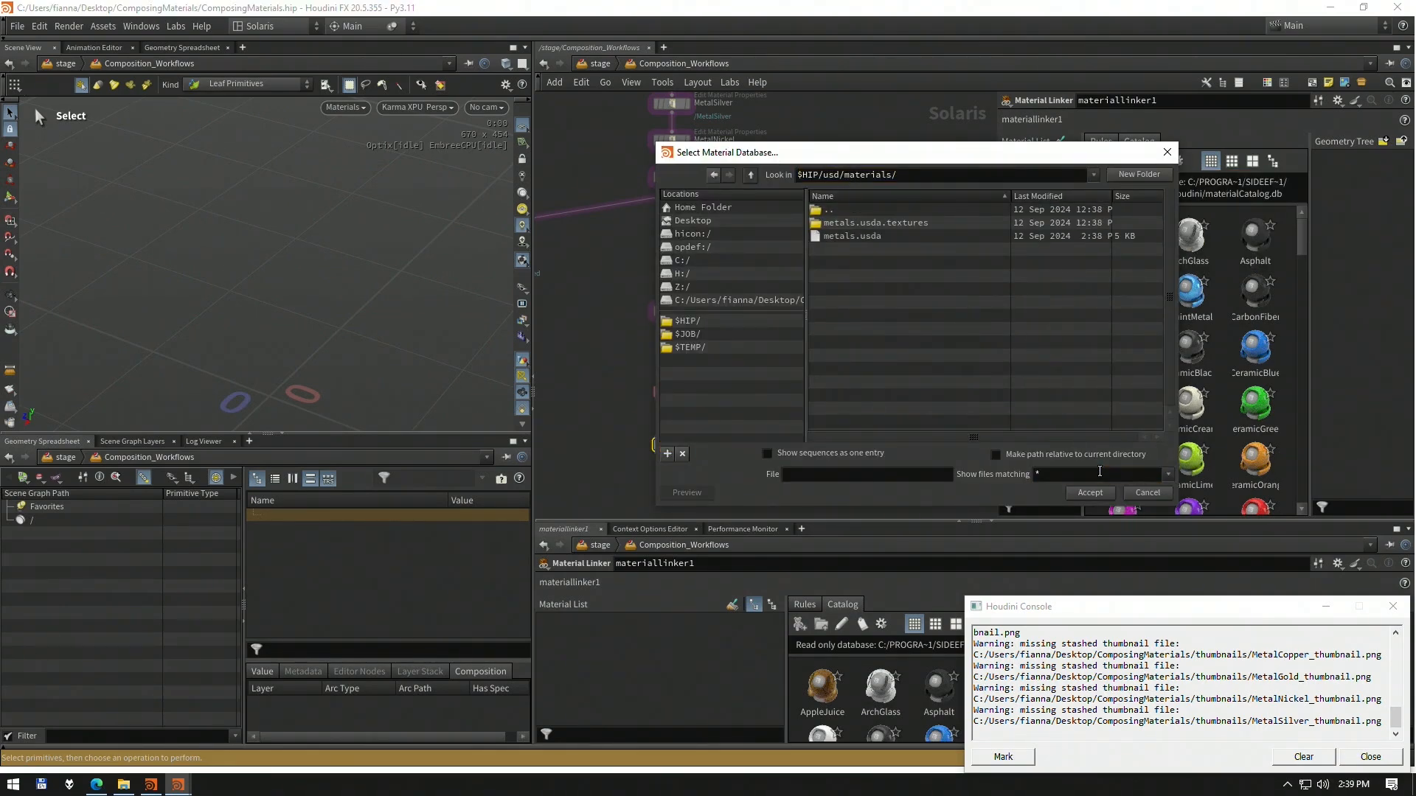
pyautogui.doubleClick(909, 237)
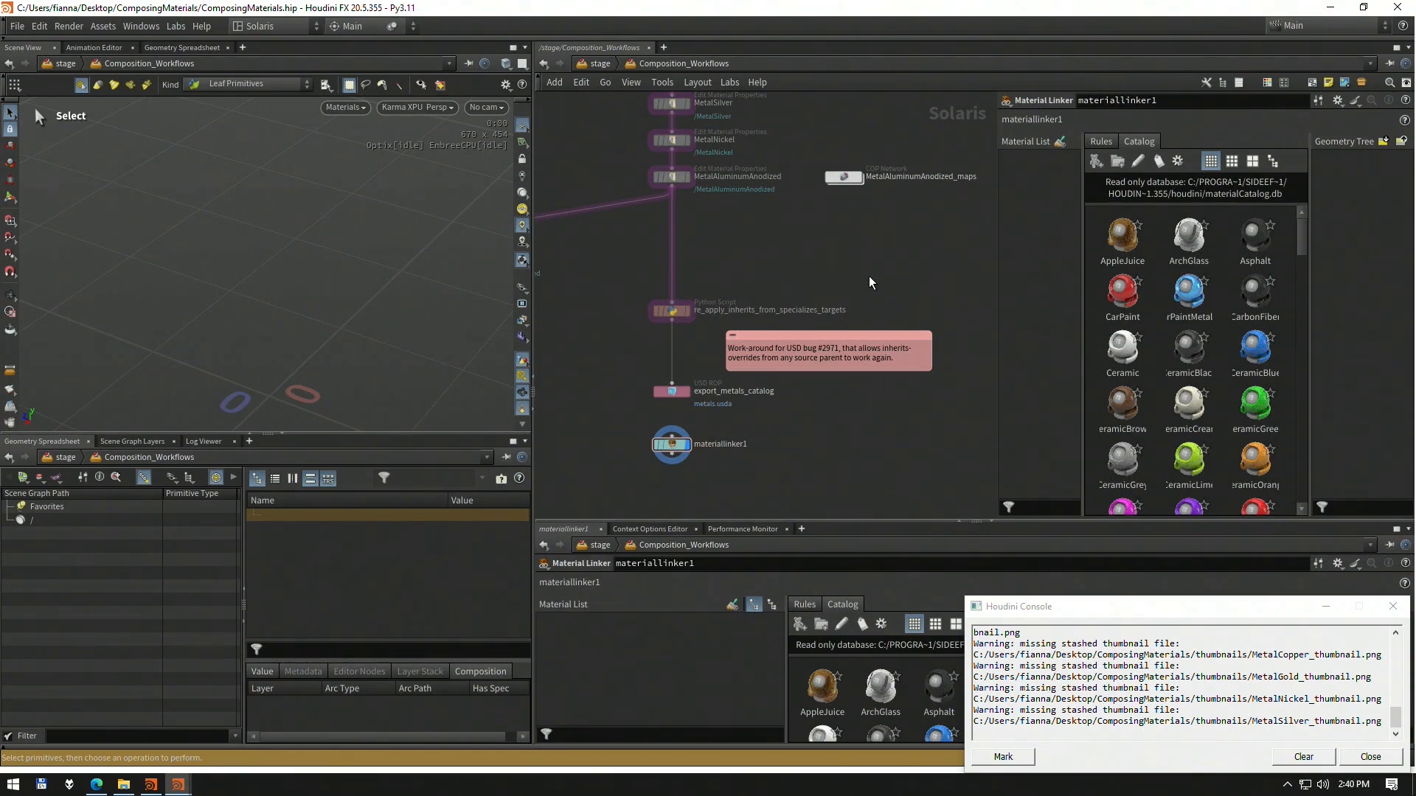
pyautogui.scroll(-5, 869, 276)
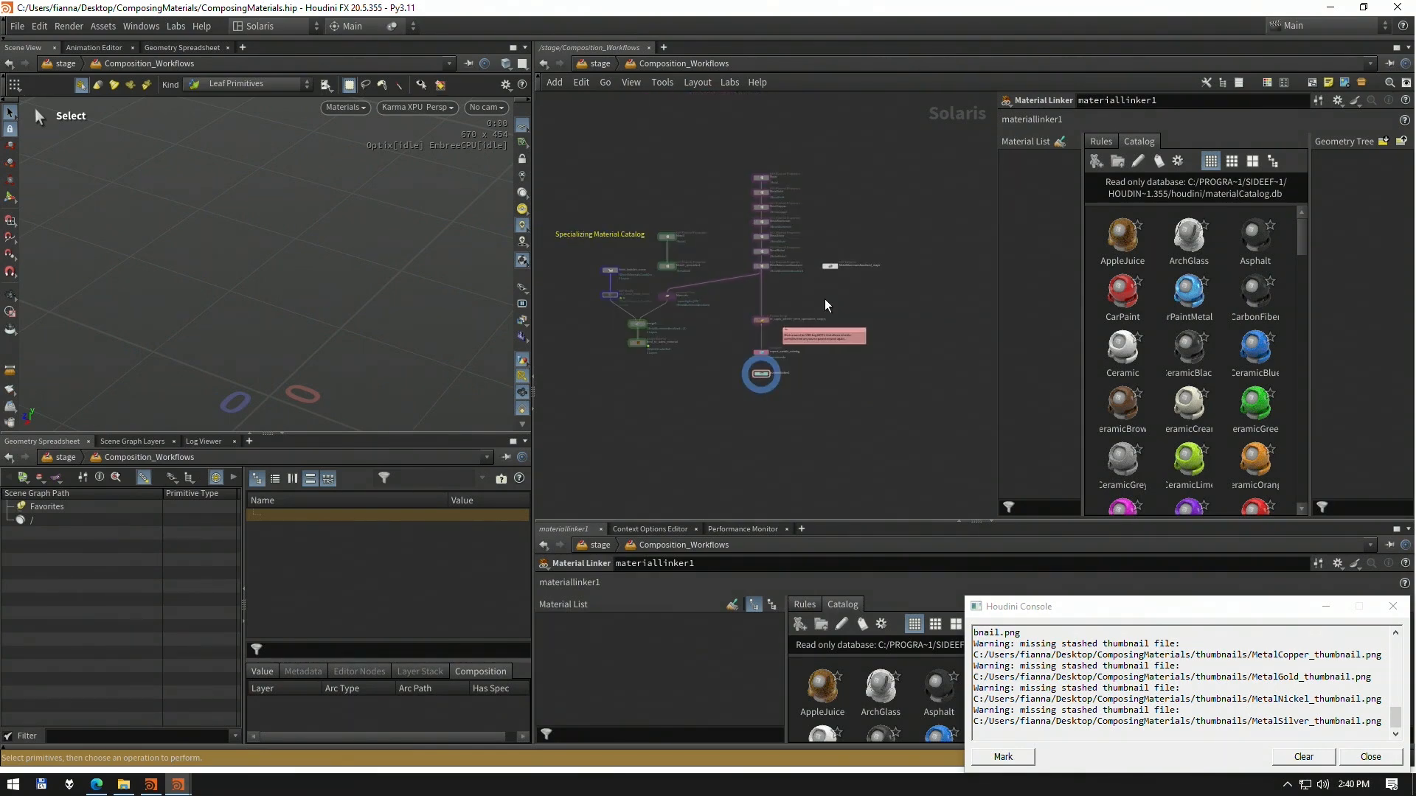